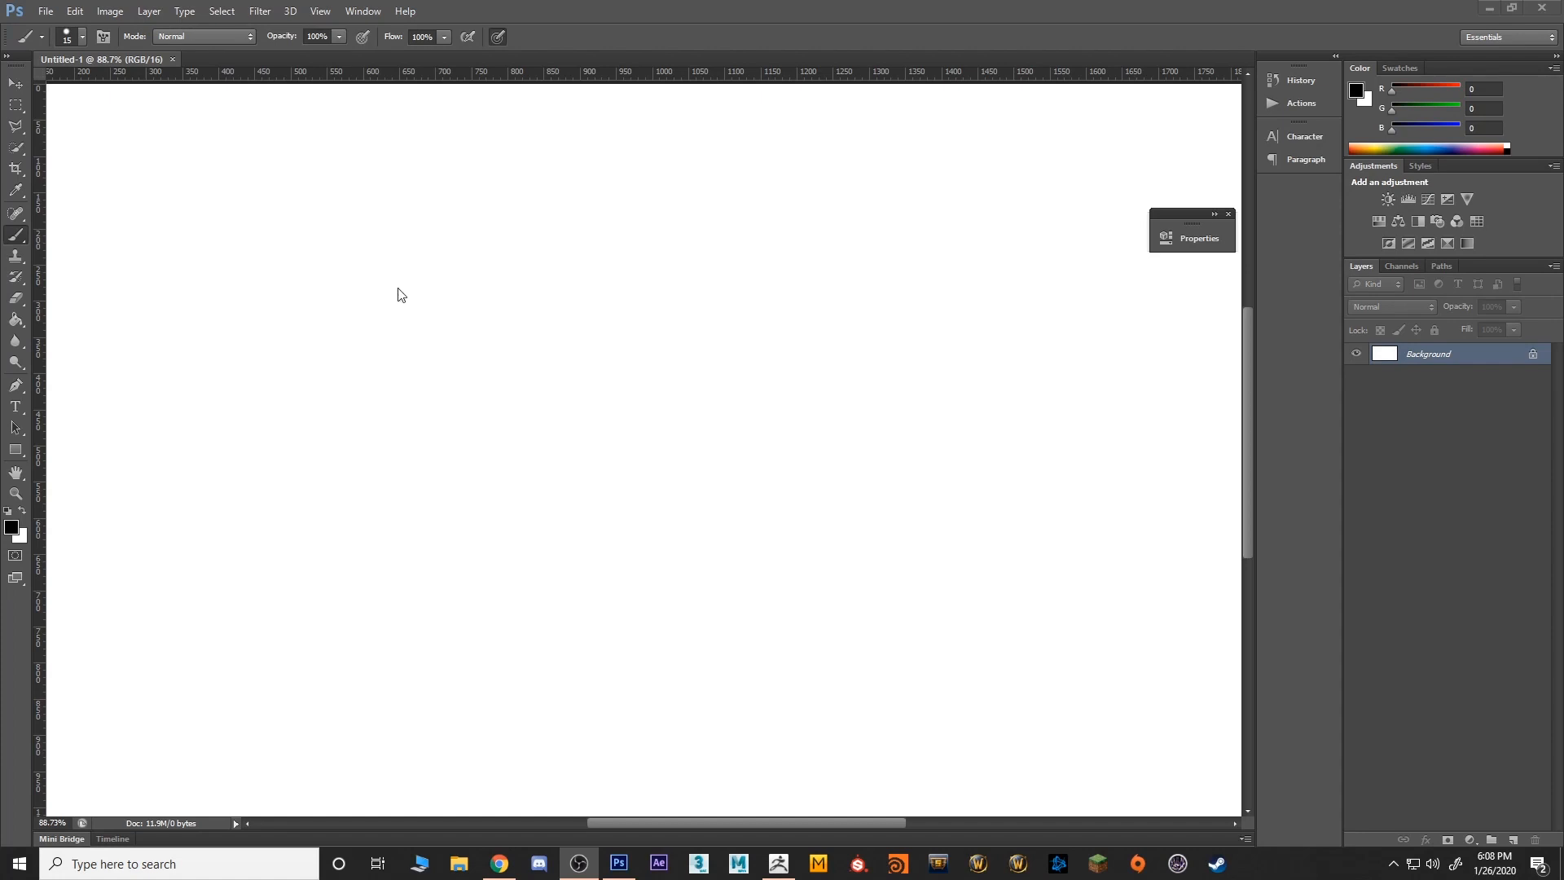
Handwrite the title "Dog" in black with the Brush in the canvas's upper-left area and underline it.
click(213, 193)
drag(113, 124, 131, 174)
mouse_move(109, 99)
mouse_down()
mouse_move(132, 169)
mouse_move(217, 140)
mouse_move(361, 141)
mouse_up()
drag(64, 203, 465, 188)
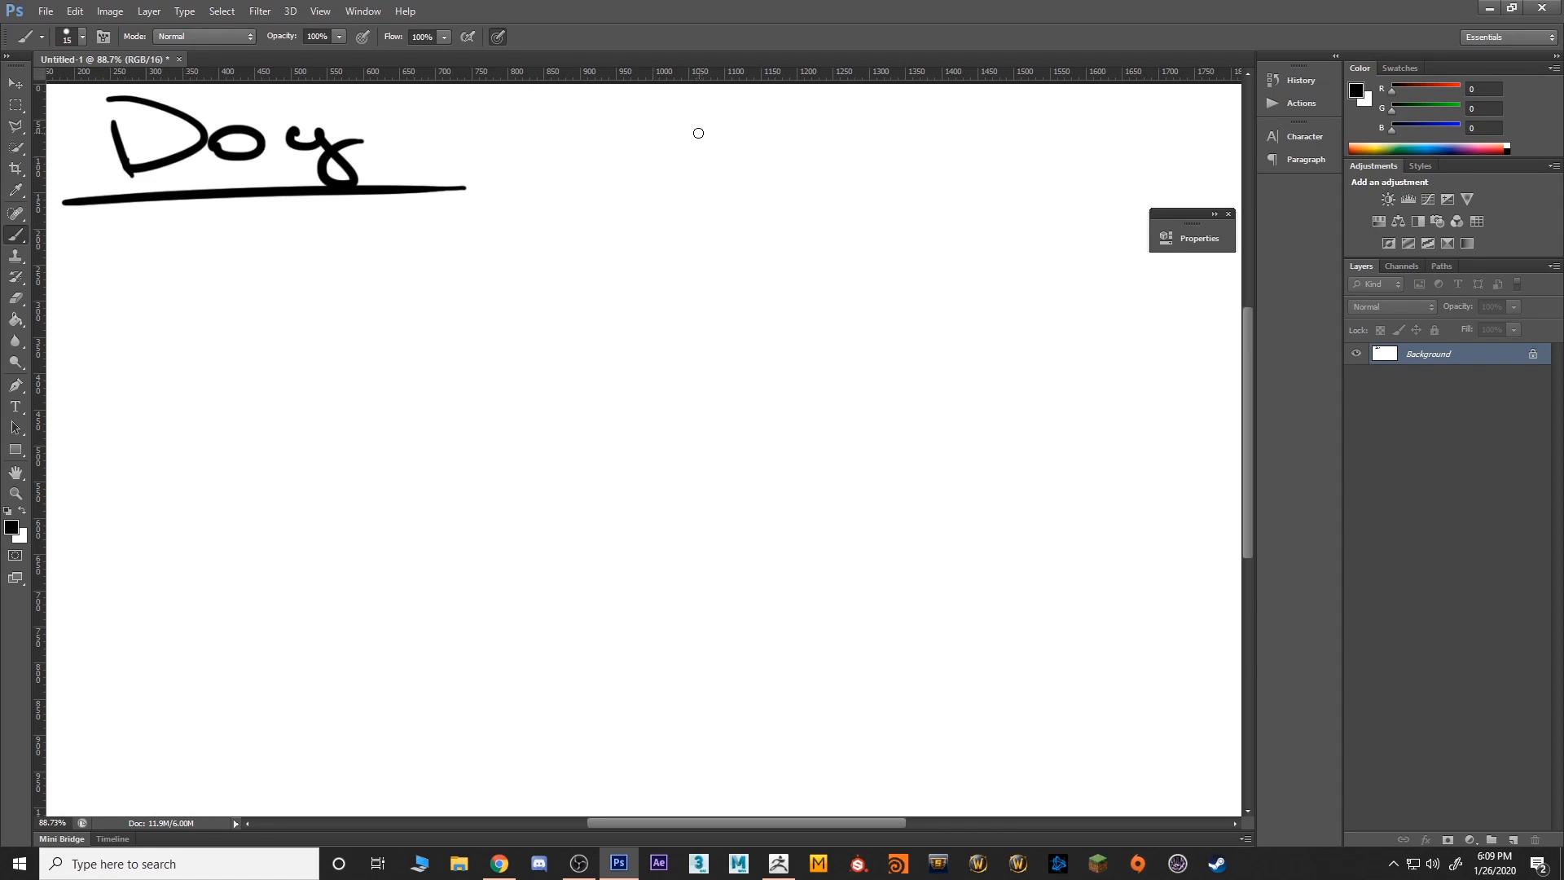
shift+click(613, 153)
shift+drag(695, 134, 695, 244)
key(ctrl+z)
Draw a slightly tilted square outline from four straight brush lines near the canvas's upper middle.
click(697, 145)
shift+click(706, 273)
shift+click(865, 266)
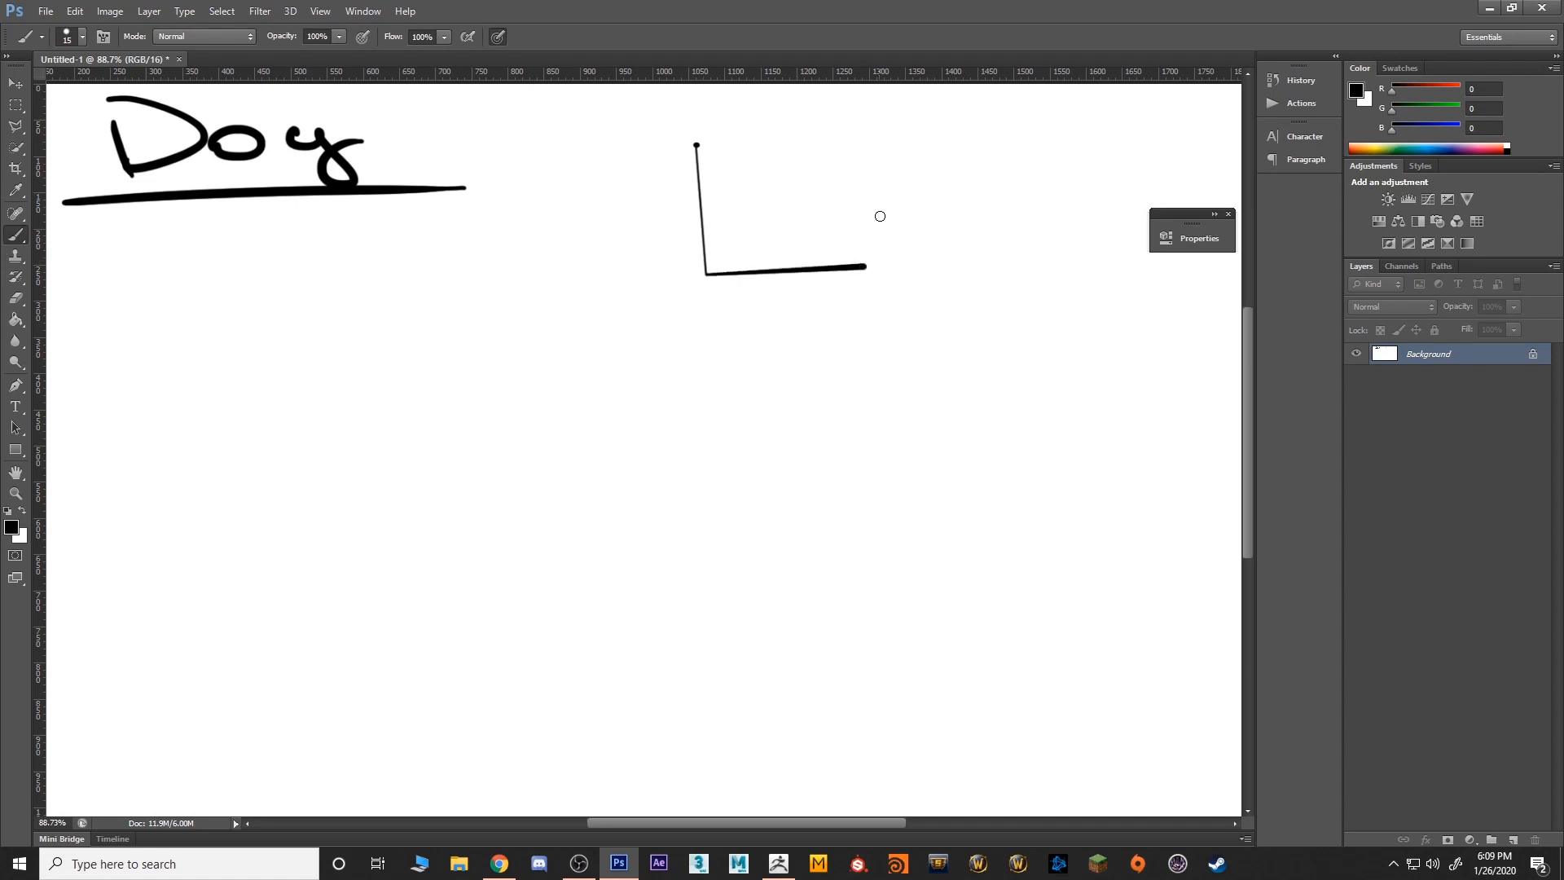
shift+click(853, 139)
shift+click(698, 146)
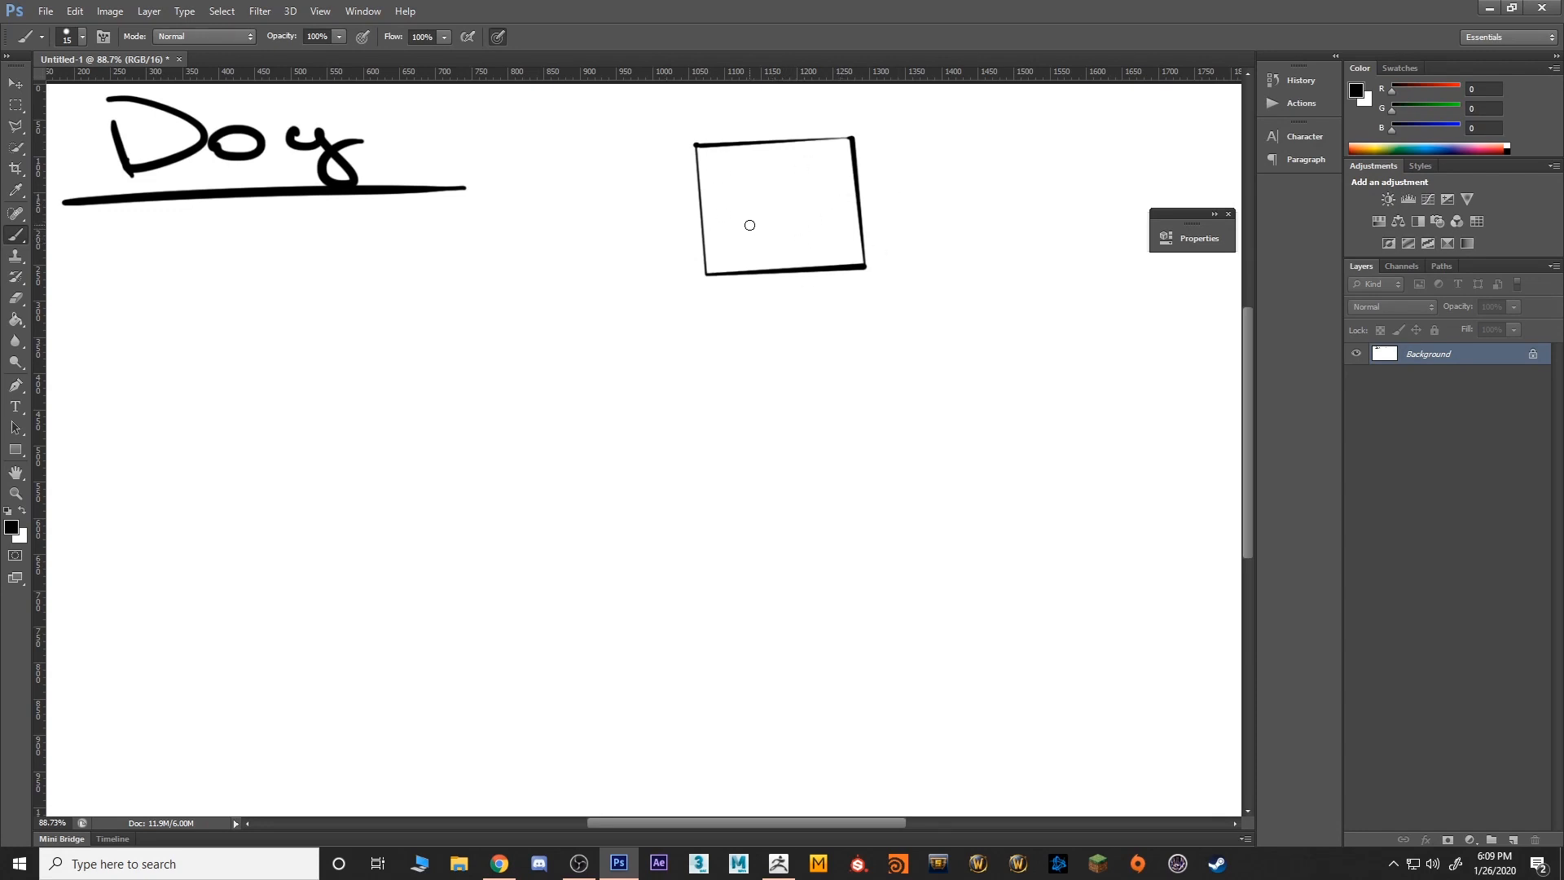
Divide the square into quarters with one straight vertical and one straight horizontal line through its middle.
click(774, 141)
shift+click(788, 269)
click(699, 211)
shift+click(857, 201)
Split the quarters again with two more vertical and two more horizontal lines to form a four-by-four grid.
click(736, 144)
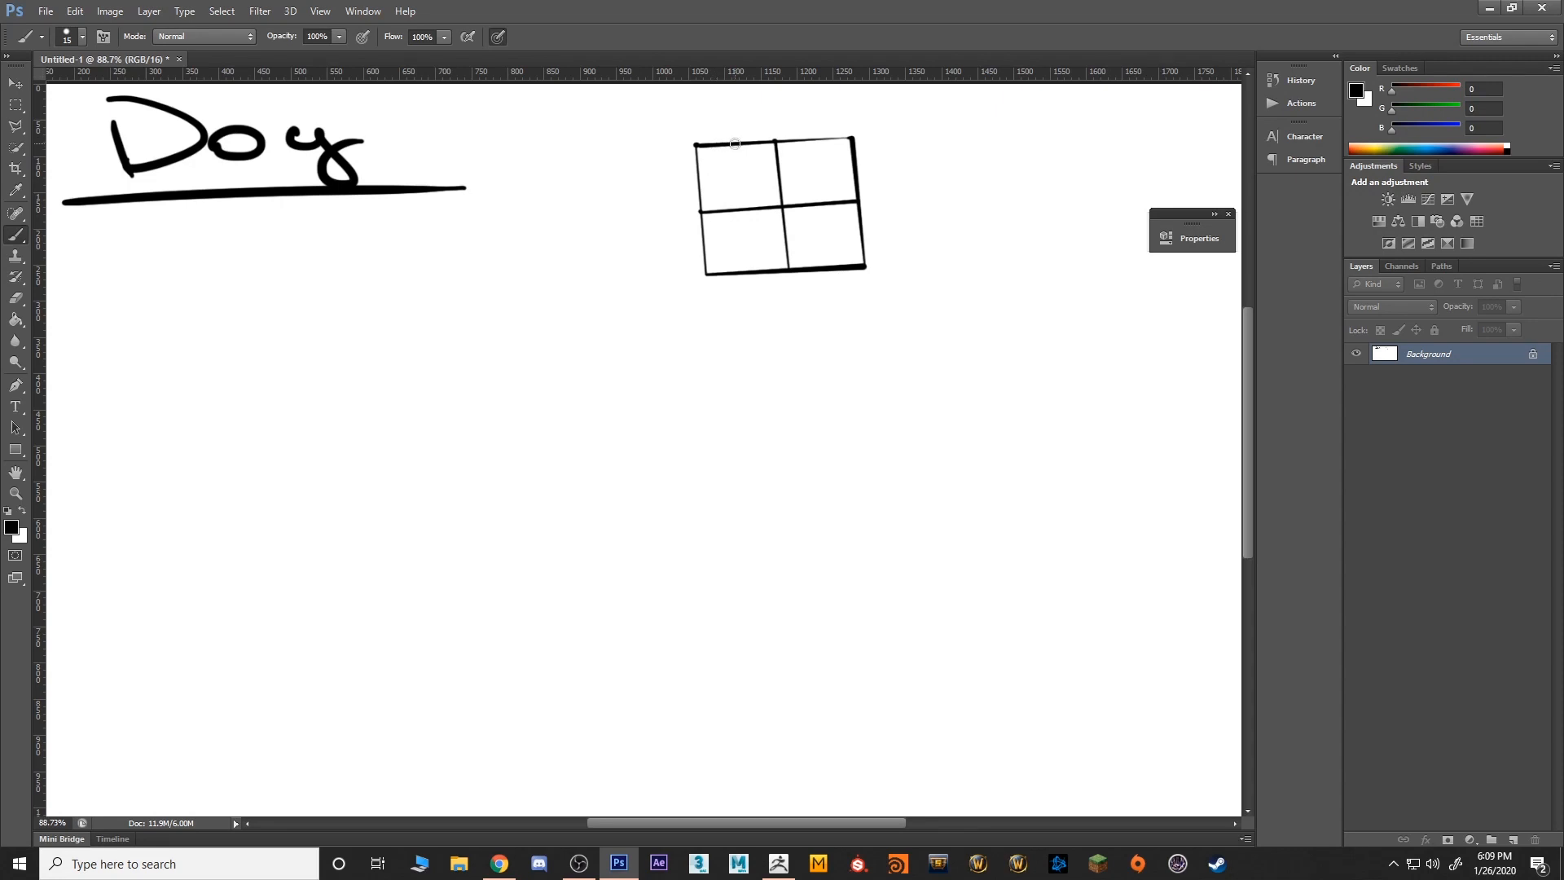
shift+click(744, 269)
click(693, 181)
shift+click(858, 173)
click(700, 250)
shift+click(871, 235)
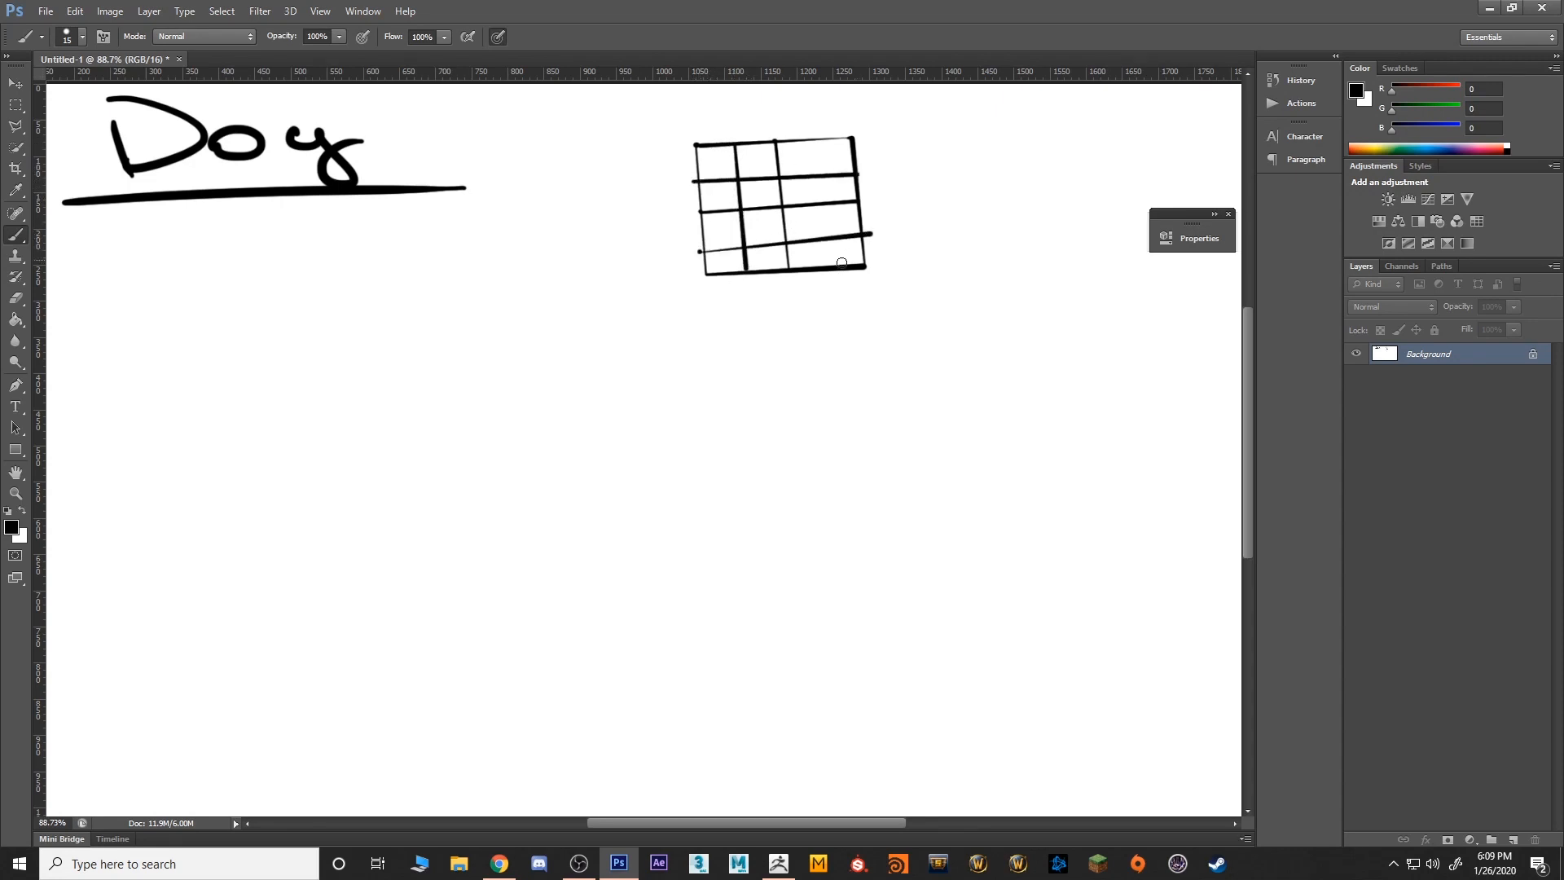
click(833, 267)
shift+click(808, 148)
Handwrite an underlined "polygons" beside the grid with an arrow to "detail" beneath it, clearing away the floating Properties panel.
mouse_move(908, 143)
mouse_down()
mouse_move(910, 124)
mouse_move(1127, 126)
mouse_up()
drag(911, 201, 1179, 160)
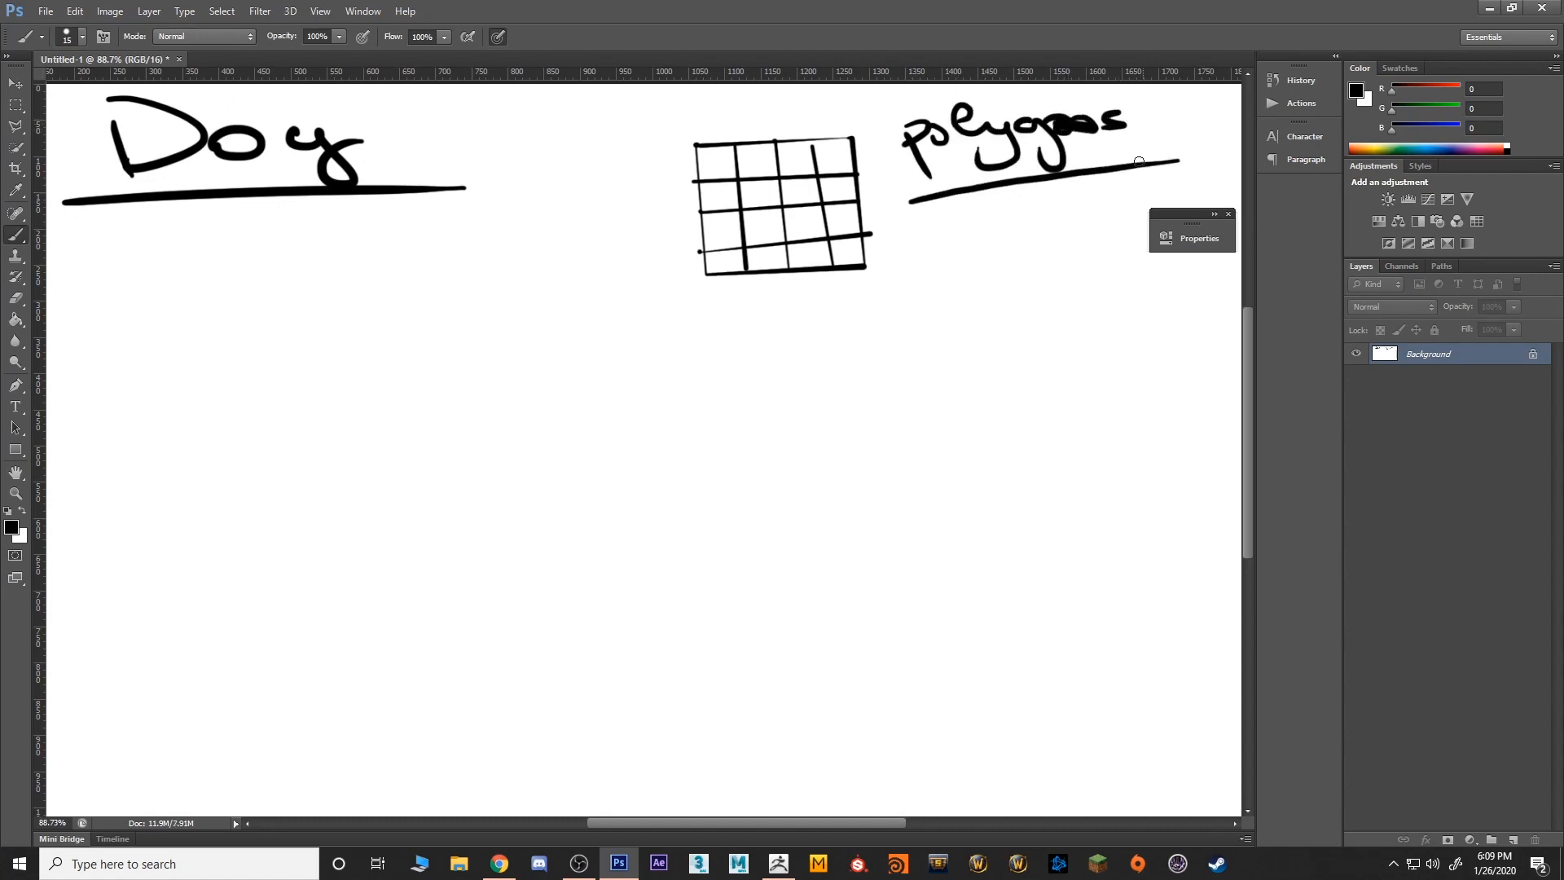
mouse_move(934, 216)
mouse_down()
mouse_move(975, 263)
mouse_move(1092, 257)
mouse_move(1143, 211)
mouse_move(1163, 220)
mouse_up()
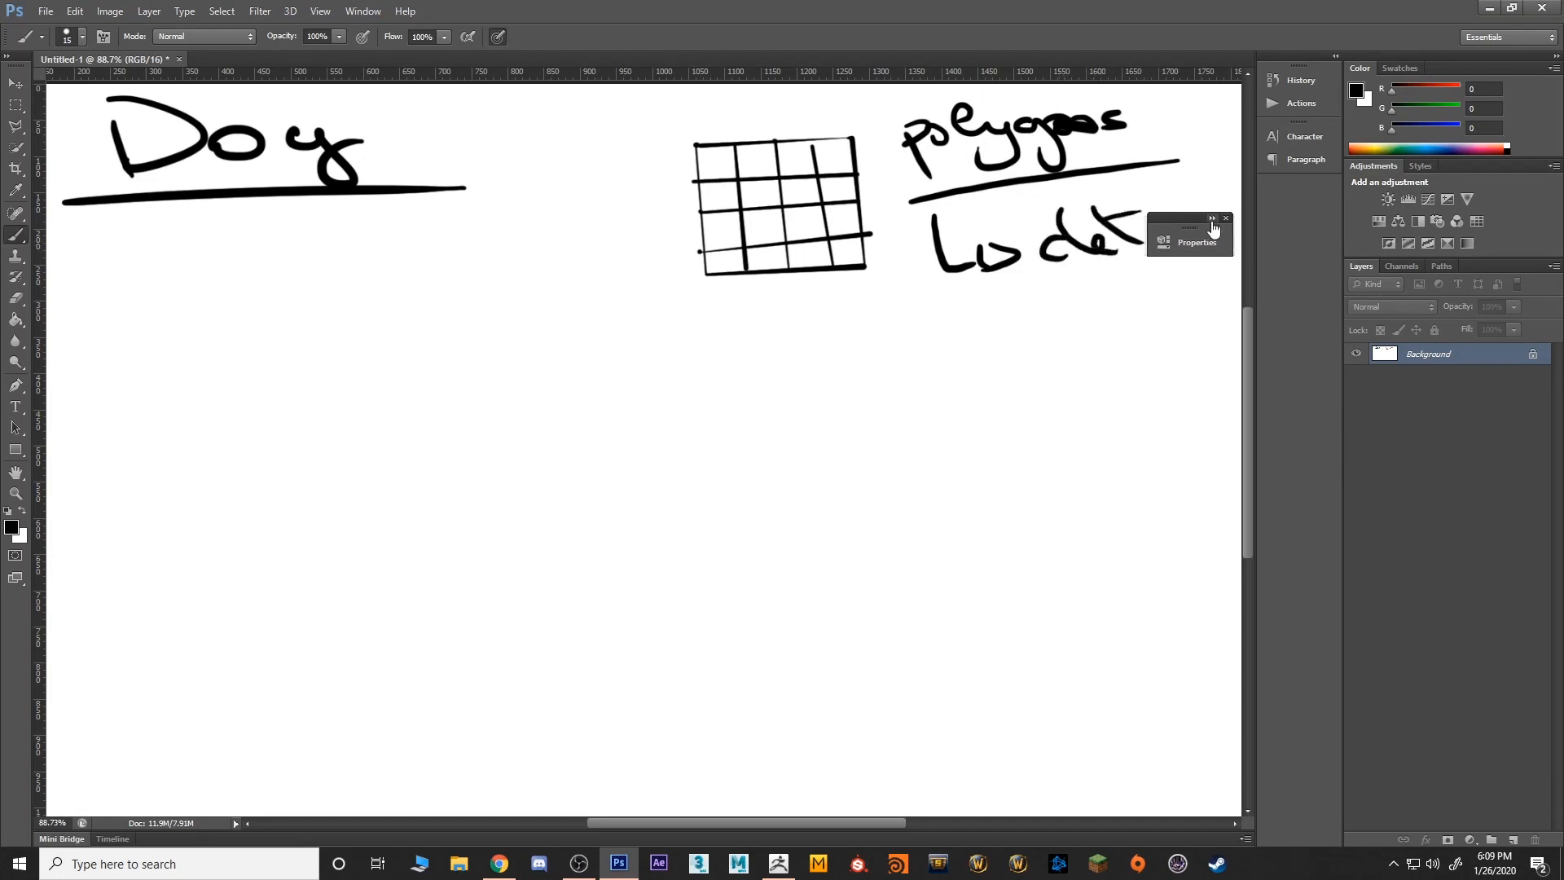
click(1213, 218)
click(1373, 218)
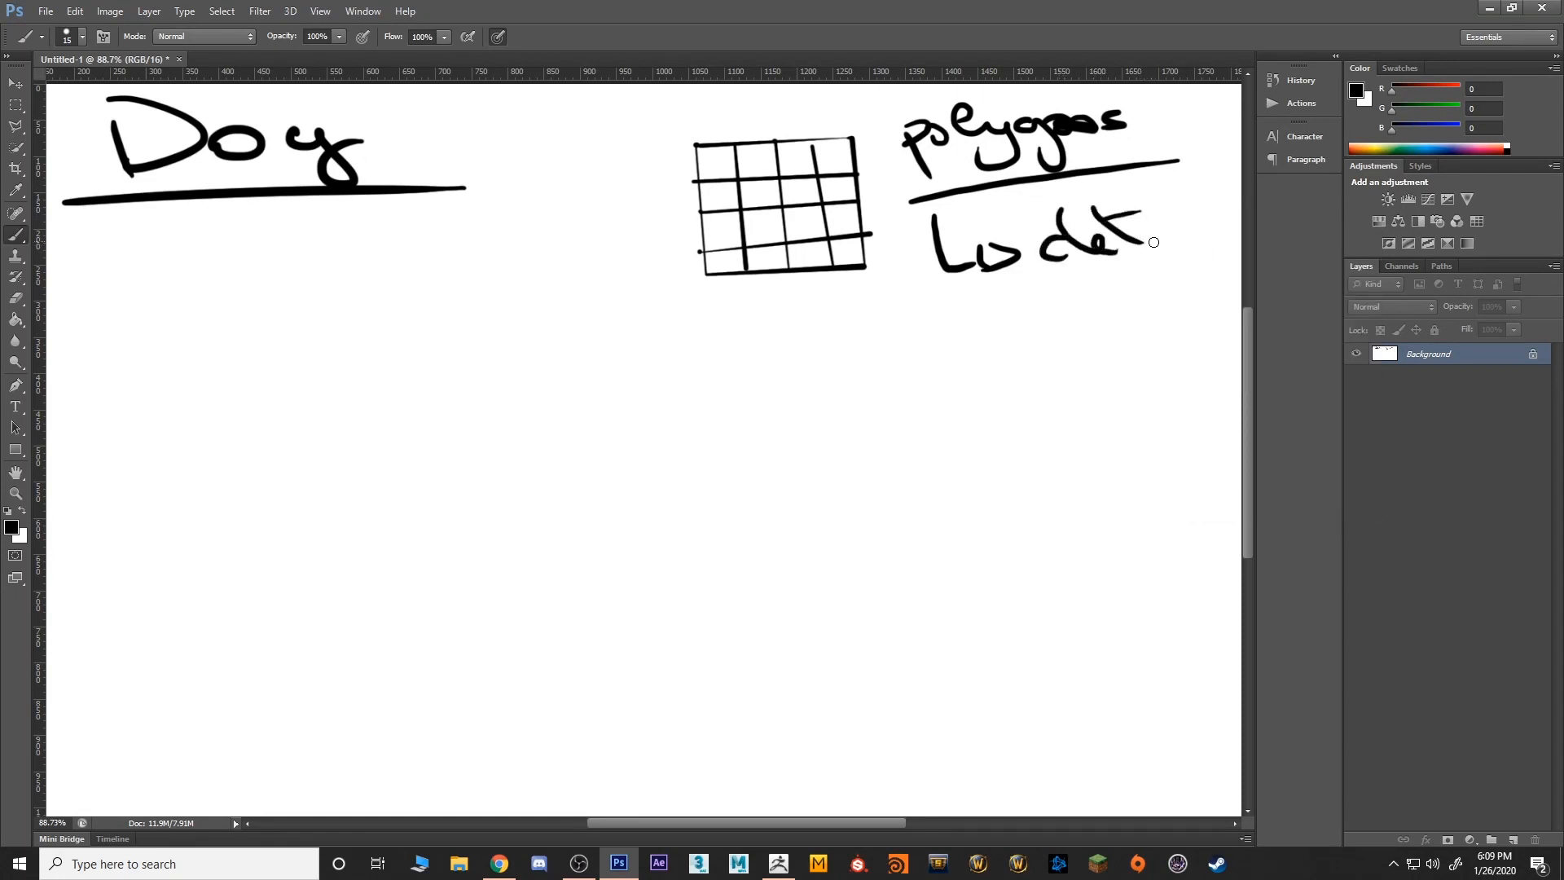
drag(1145, 234, 1212, 237)
click(1154, 213)
Reduce the brush size to 6 and handwrite the underlined heading "workflow" below the grid.
key(bracketleft)
key(bracketleft)
key(bracketleft)
key(bracketleft)
mouse_move(626, 335)
mouse_down()
mouse_move(748, 350)
mouse_move(928, 323)
mouse_up()
drag(587, 391, 1045, 357)
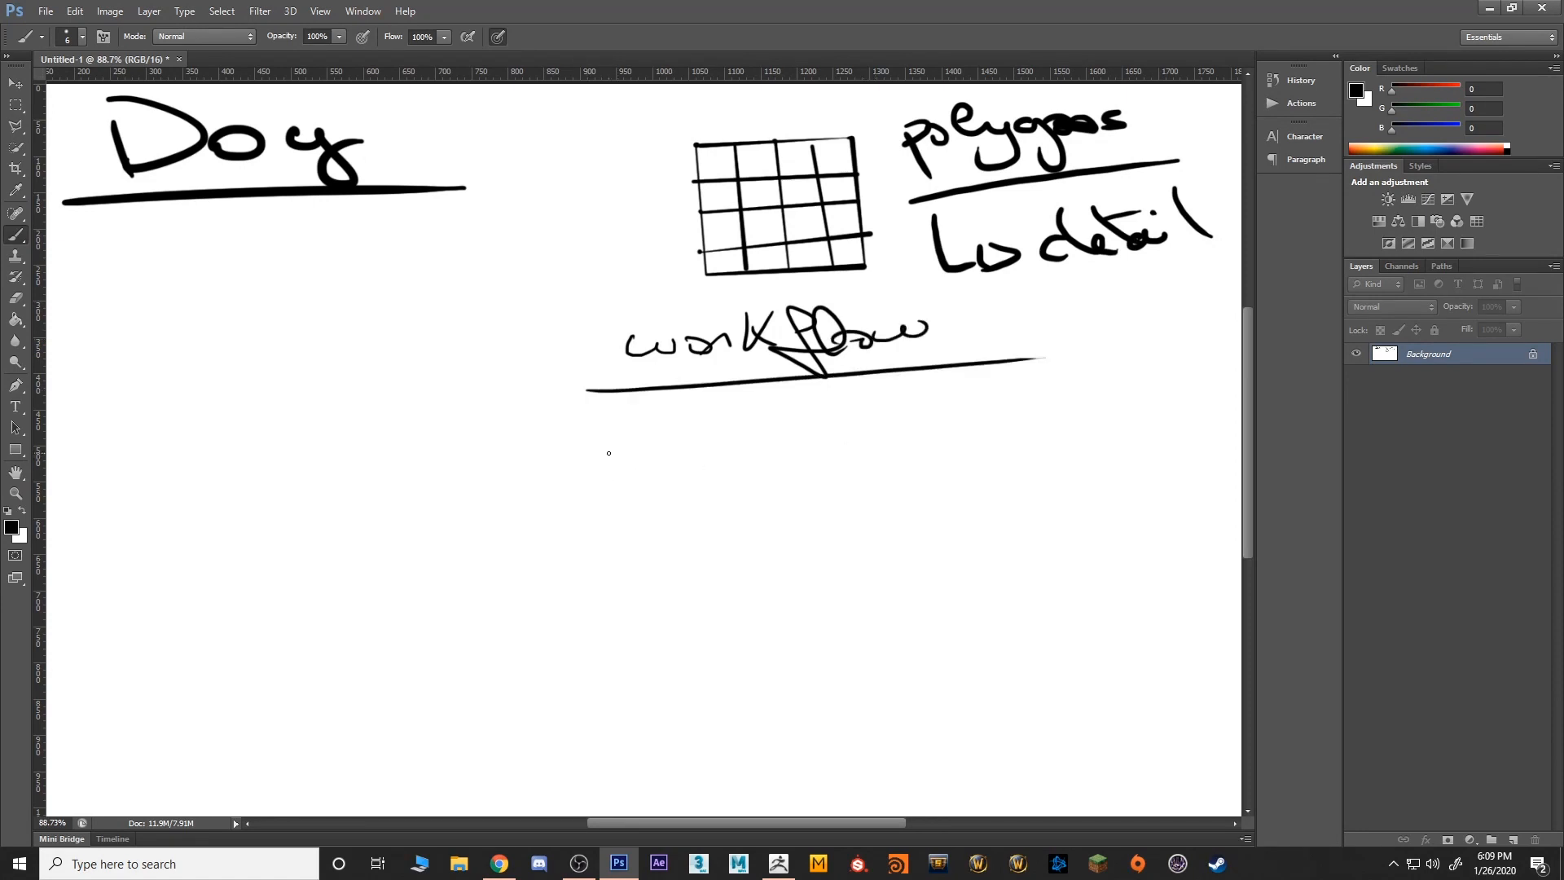
Handwrite the staggered arrow list "anatomy", "subdivide" and "details" under the workflow heading.
mouse_move(593, 430)
mouse_down()
mouse_move(604, 468)
mouse_move(648, 466)
mouse_up()
mouse_move(699, 452)
mouse_down()
mouse_move(681, 454)
mouse_move(773, 446)
mouse_move(784, 426)
mouse_move(815, 444)
mouse_move(905, 443)
mouse_move(960, 469)
mouse_up()
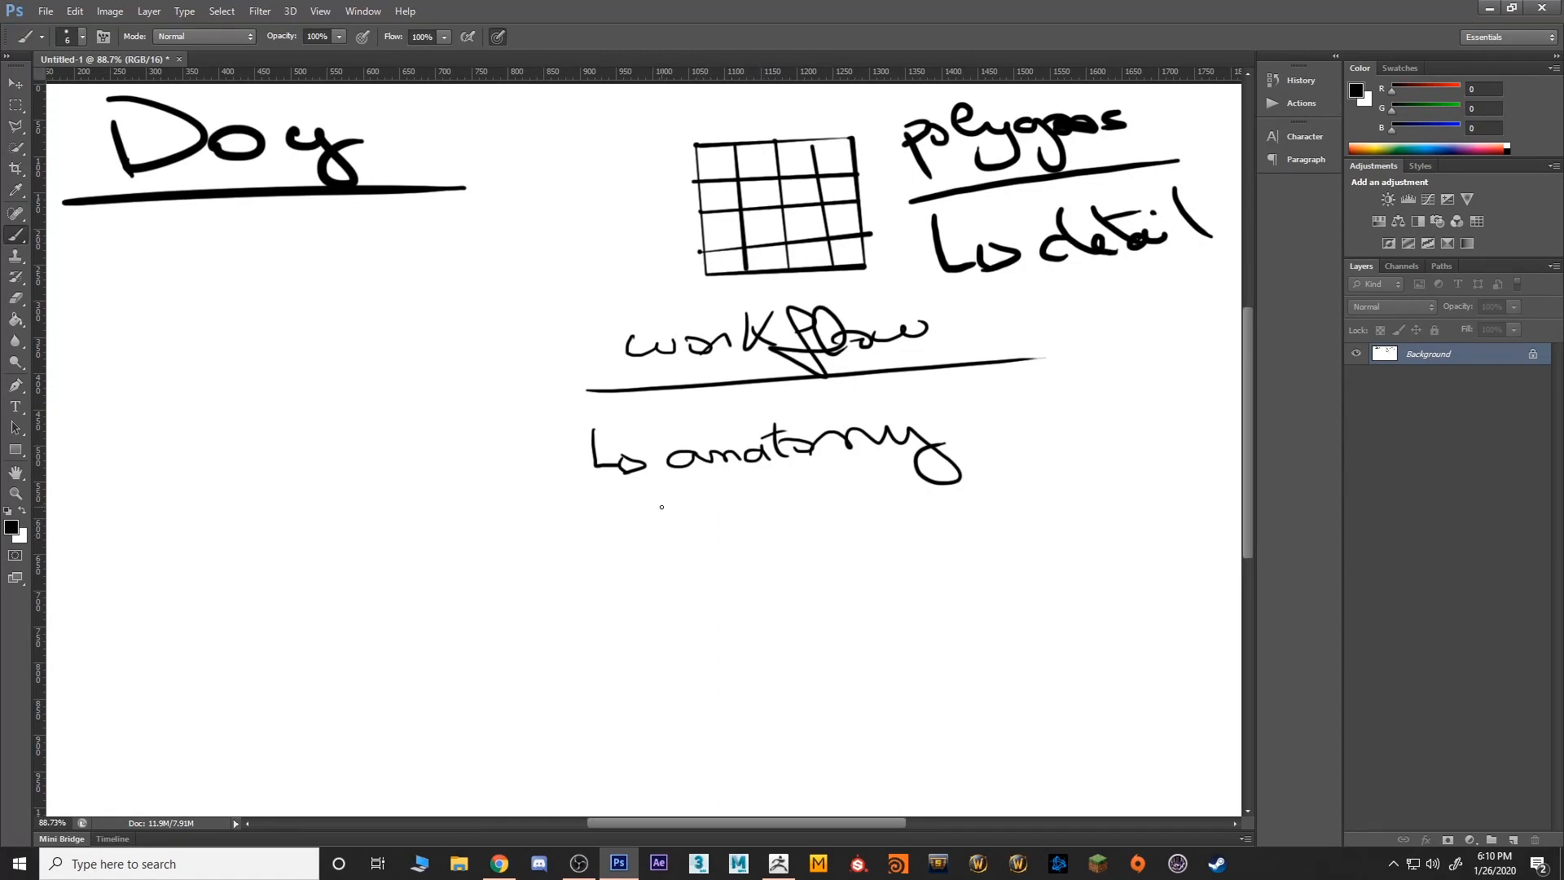
mouse_move(655, 496)
mouse_down()
mouse_move(676, 536)
mouse_move(932, 499)
mouse_move(992, 507)
mouse_up()
mouse_move(732, 553)
mouse_down()
mouse_move(763, 594)
mouse_move(1041, 551)
mouse_up()
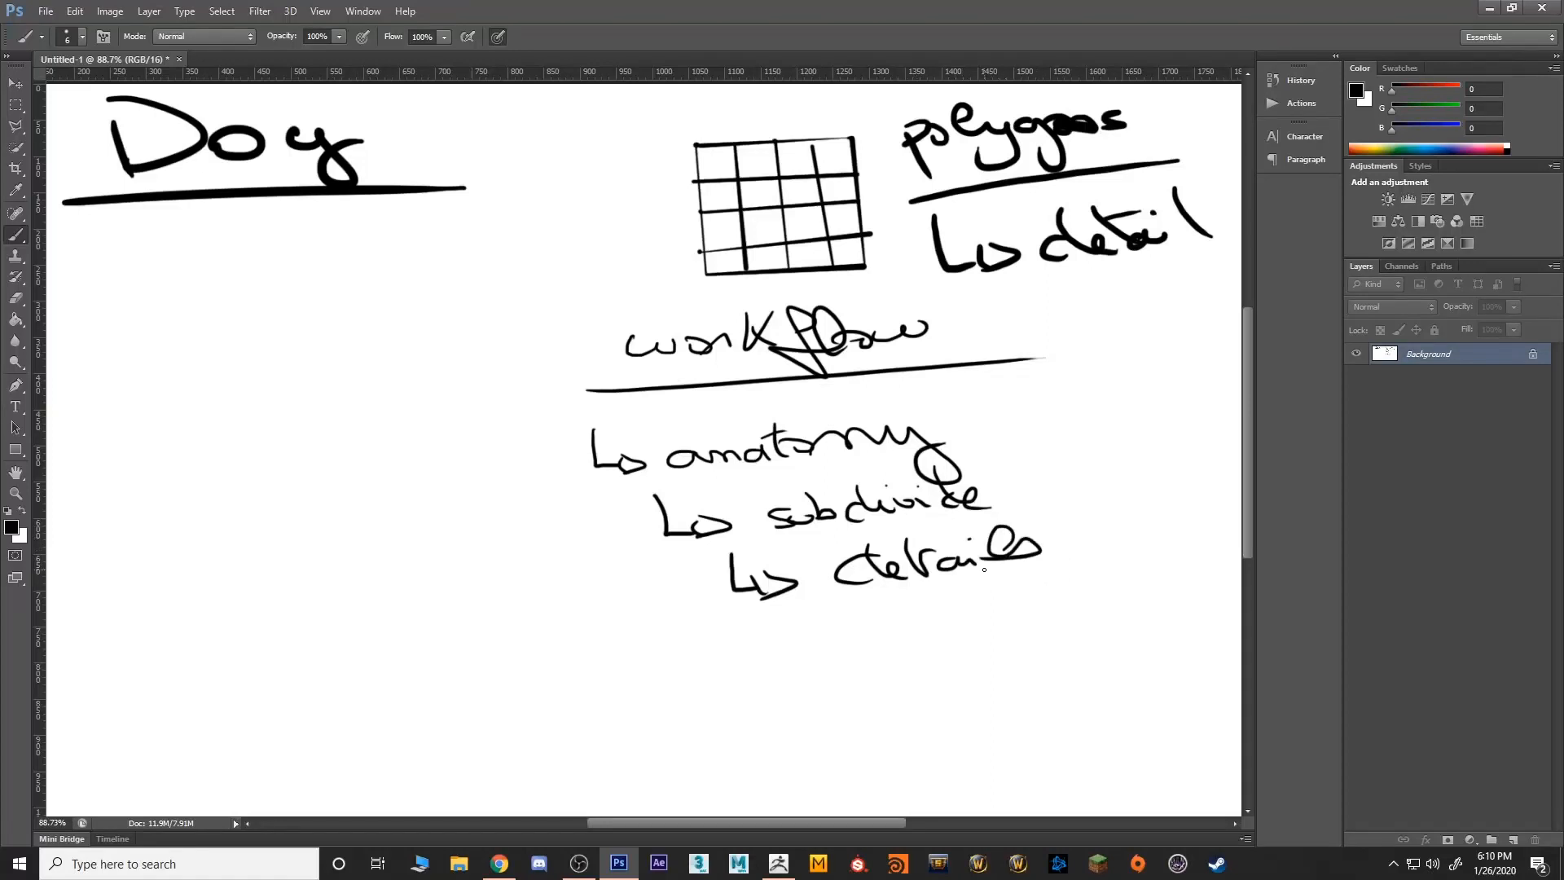
key(v)
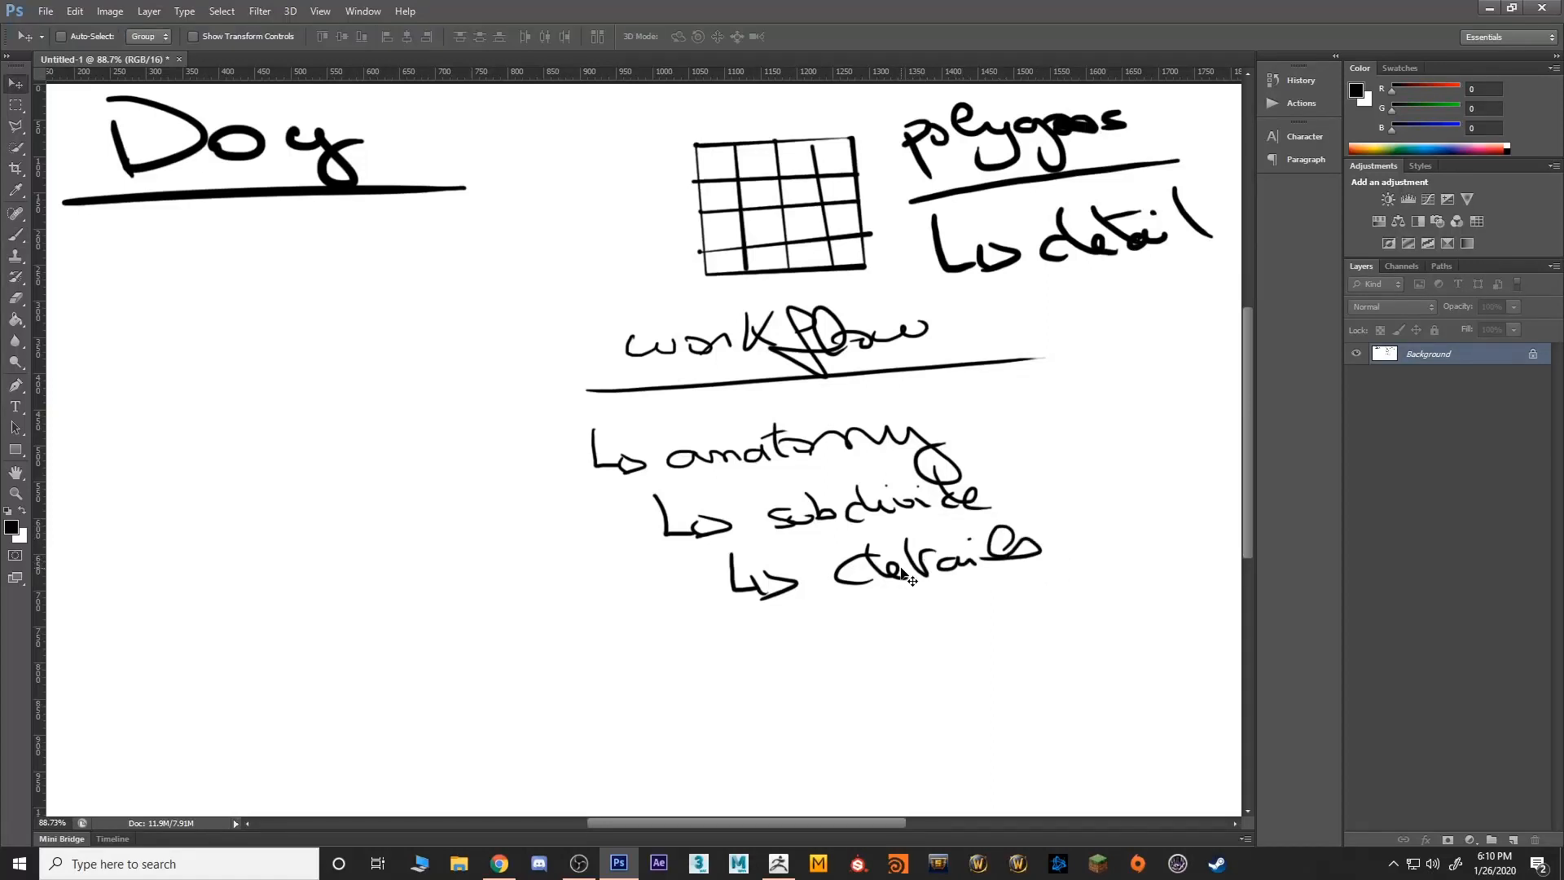
key(b)
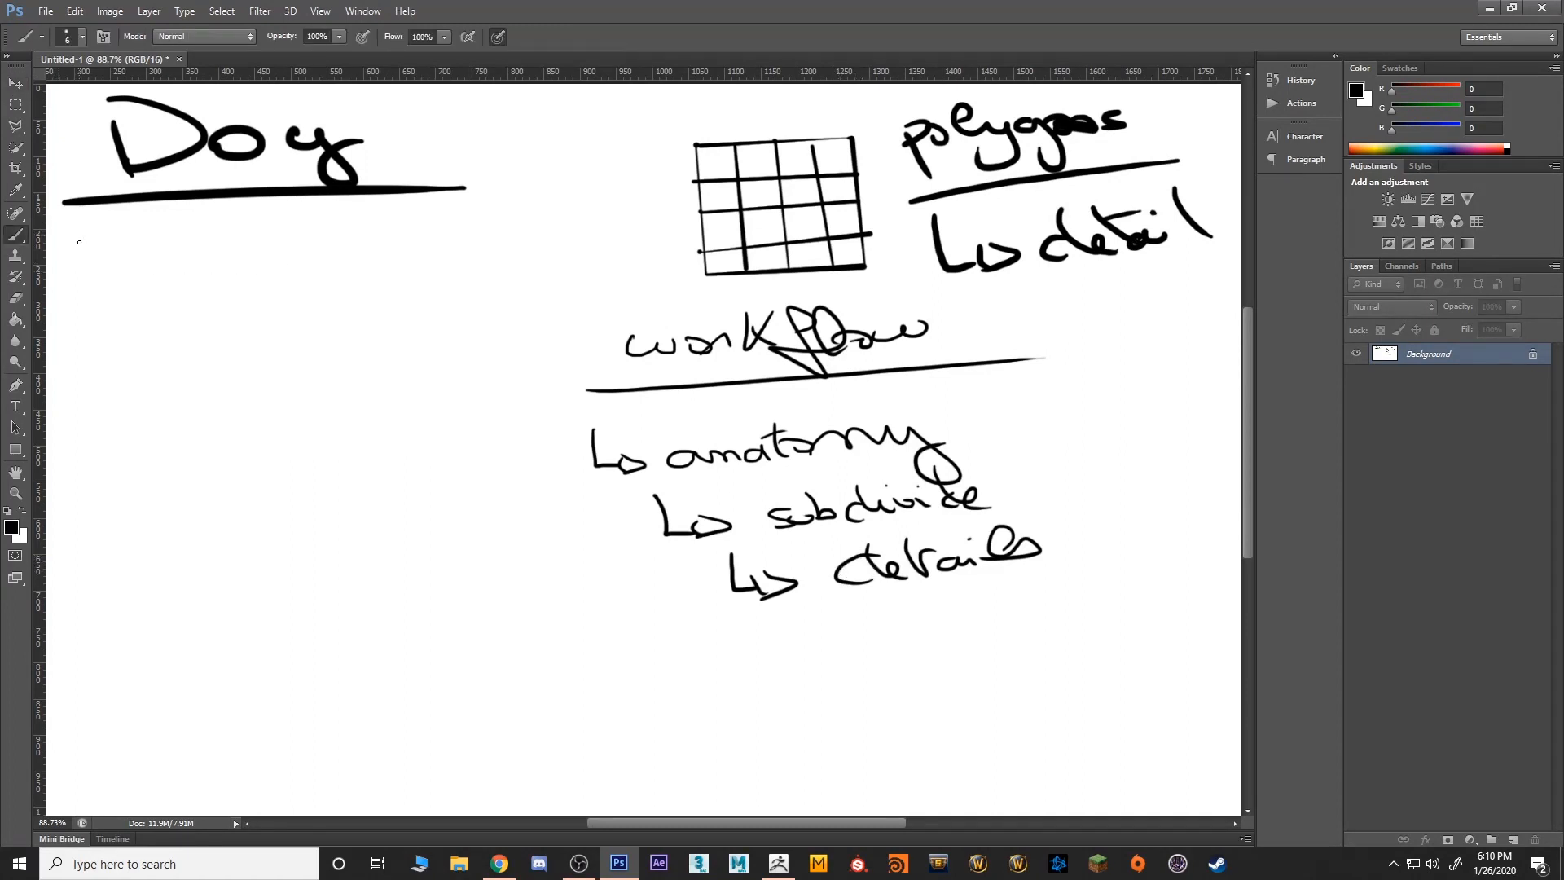
Handwrite "Design document" under the title, listing evil, big teeth, horns, scales, muscular and mouth in the chest, and underline the last entry.
mouse_move(73, 230)
mouse_down()
mouse_move(82, 267)
mouse_move(198, 238)
mouse_move(232, 259)
mouse_move(247, 244)
mouse_move(495, 230)
mouse_move(521, 211)
mouse_up()
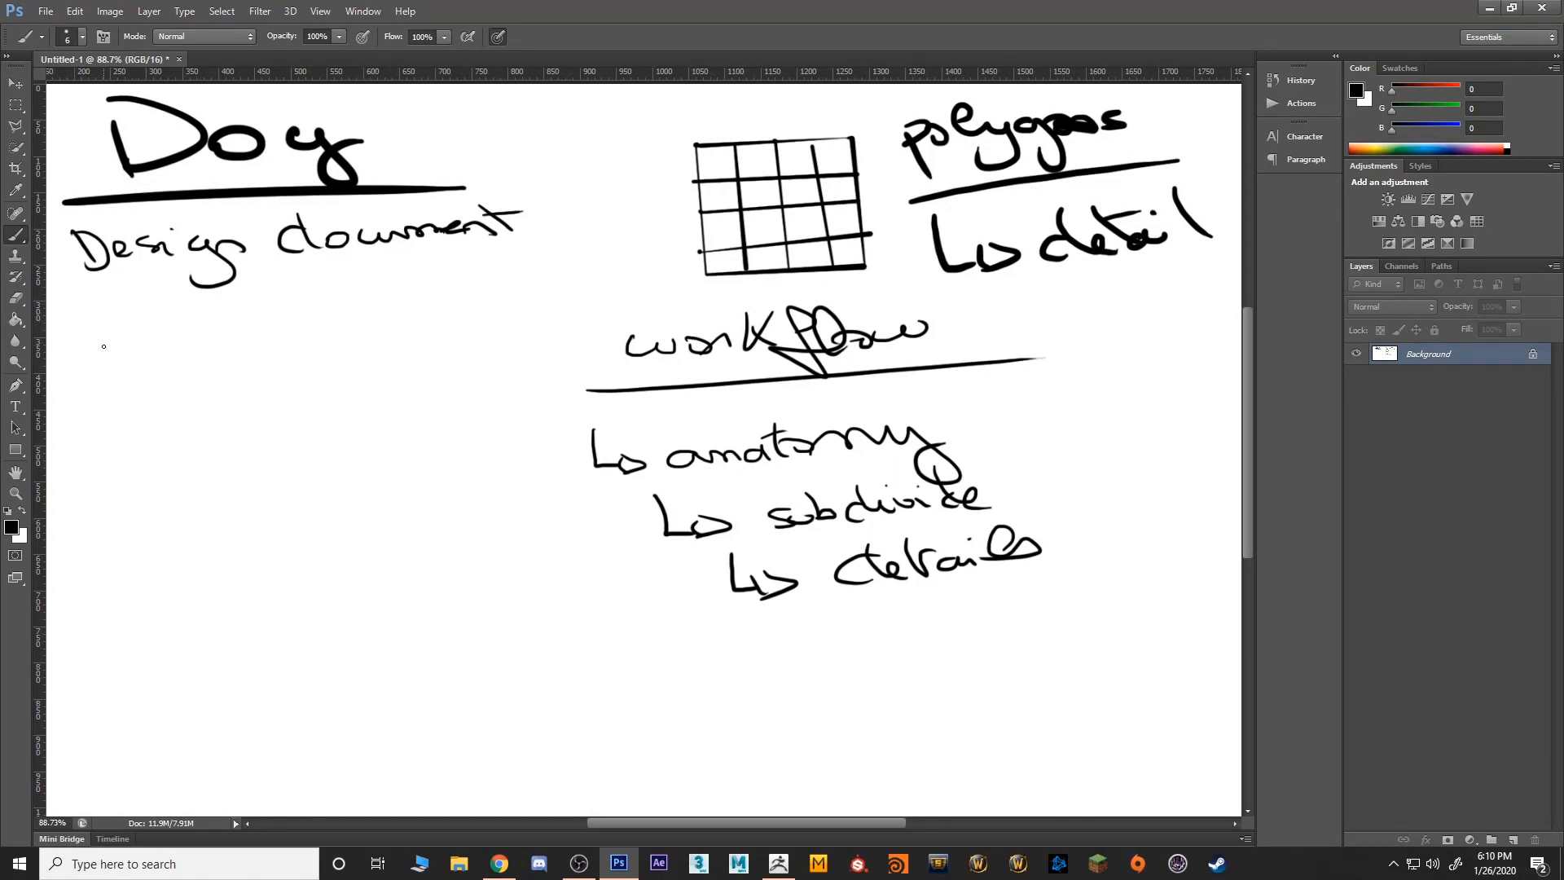
drag(76, 335, 213, 329)
mouse_move(81, 380)
mouse_down()
mouse_move(173, 377)
mouse_move(204, 397)
mouse_move(303, 358)
mouse_move(331, 371)
mouse_up()
mouse_move(83, 443)
mouse_down()
mouse_move(290, 419)
mouse_move(253, 438)
mouse_up()
drag(97, 491, 318, 468)
drag(98, 542, 445, 517)
drag(445, 514, 471, 512)
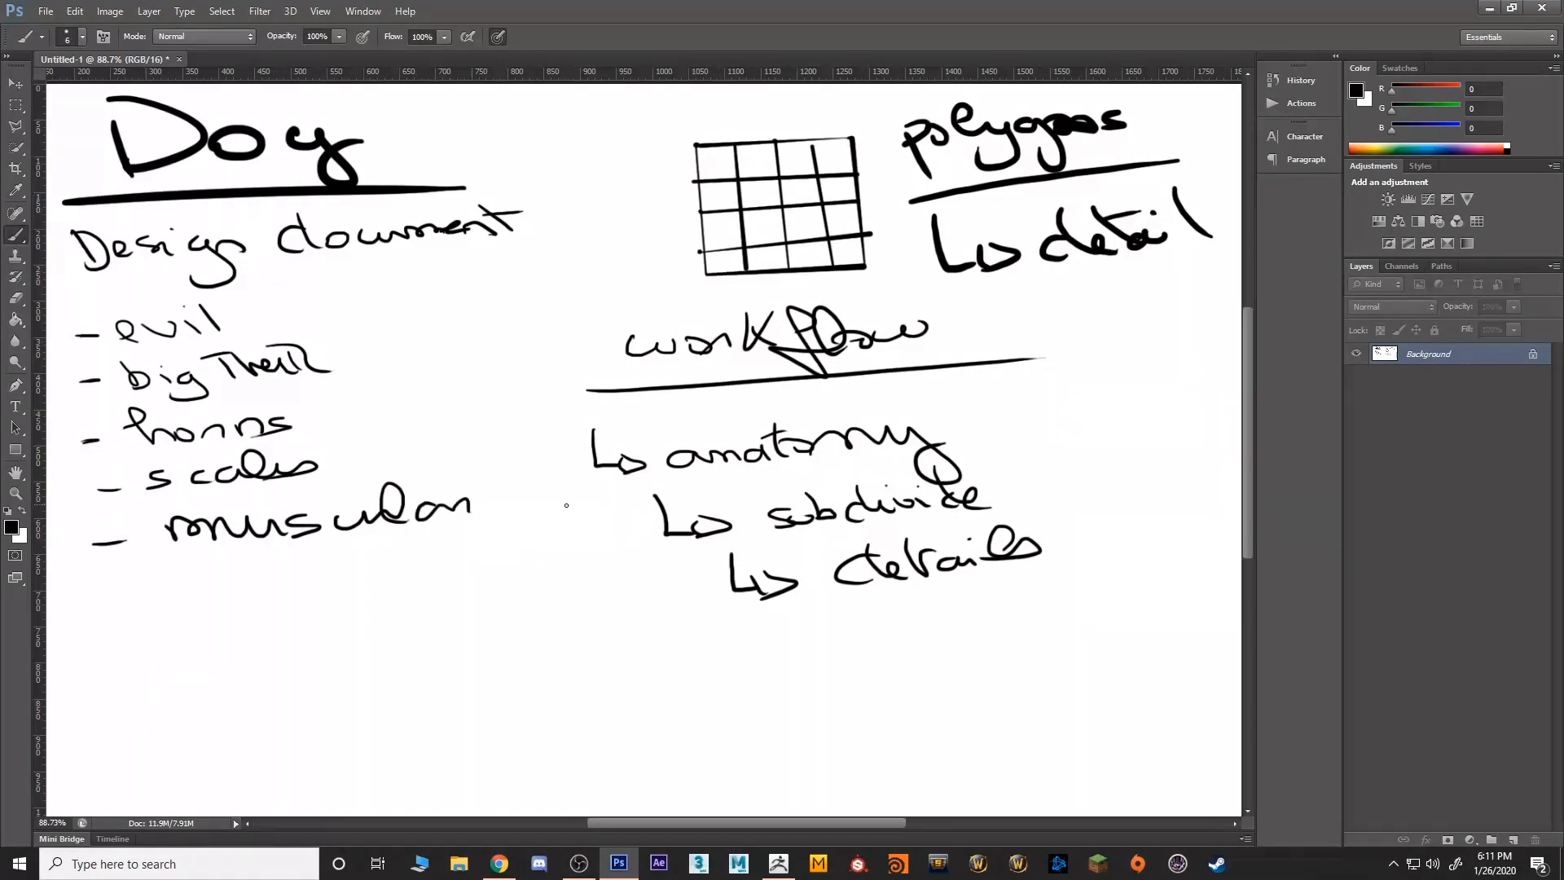
mouse_move(93, 620)
mouse_down()
mouse_move(290, 585)
mouse_move(320, 600)
mouse_move(414, 570)
mouse_move(514, 583)
mouse_move(595, 560)
mouse_up()
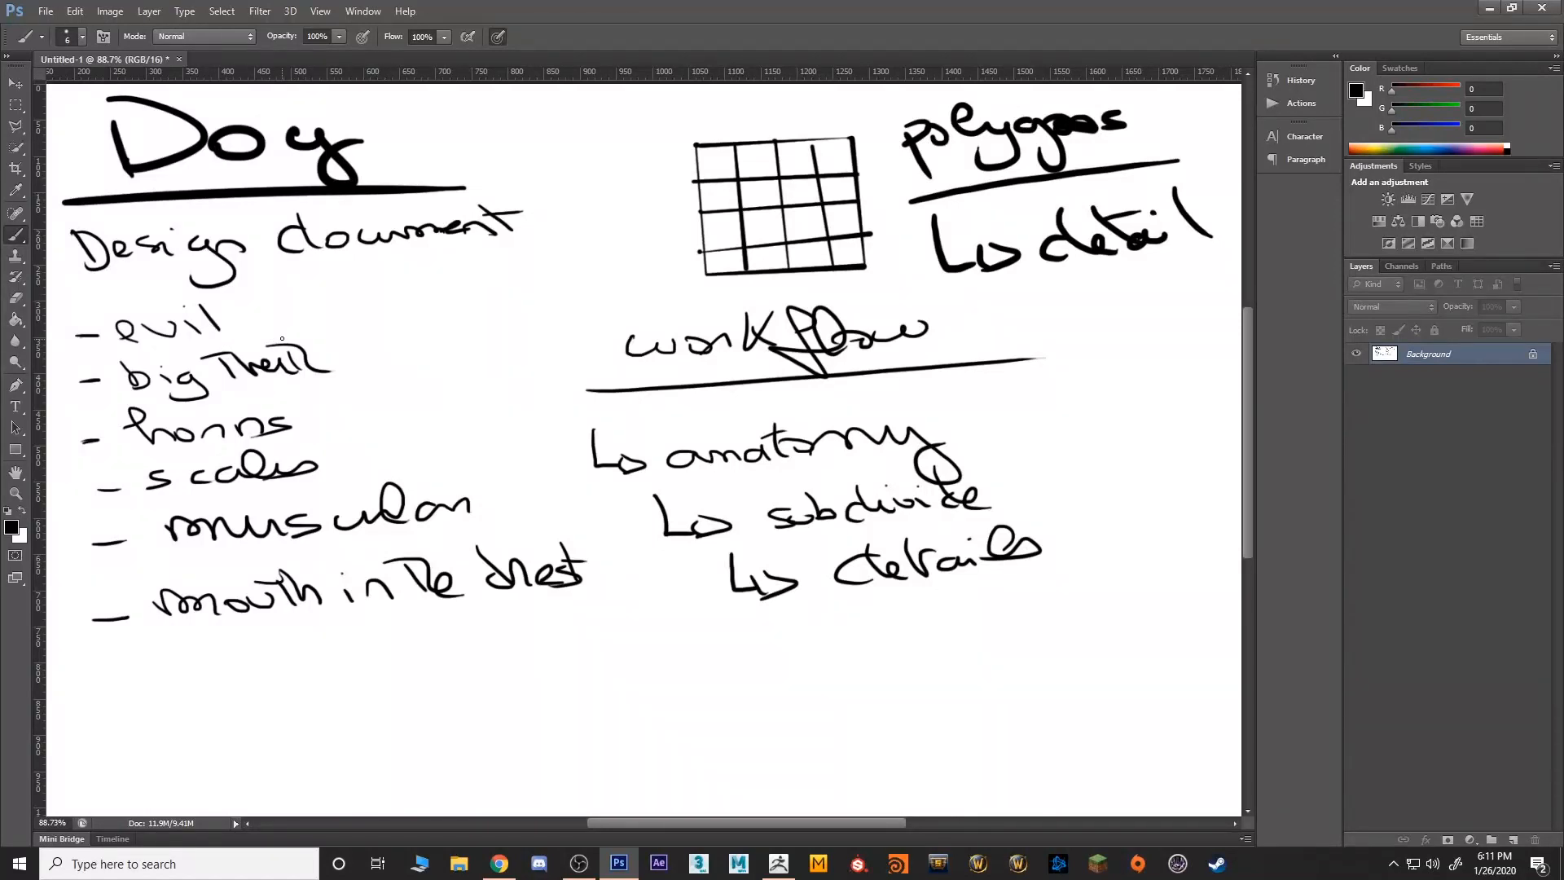
drag(184, 658, 621, 617)
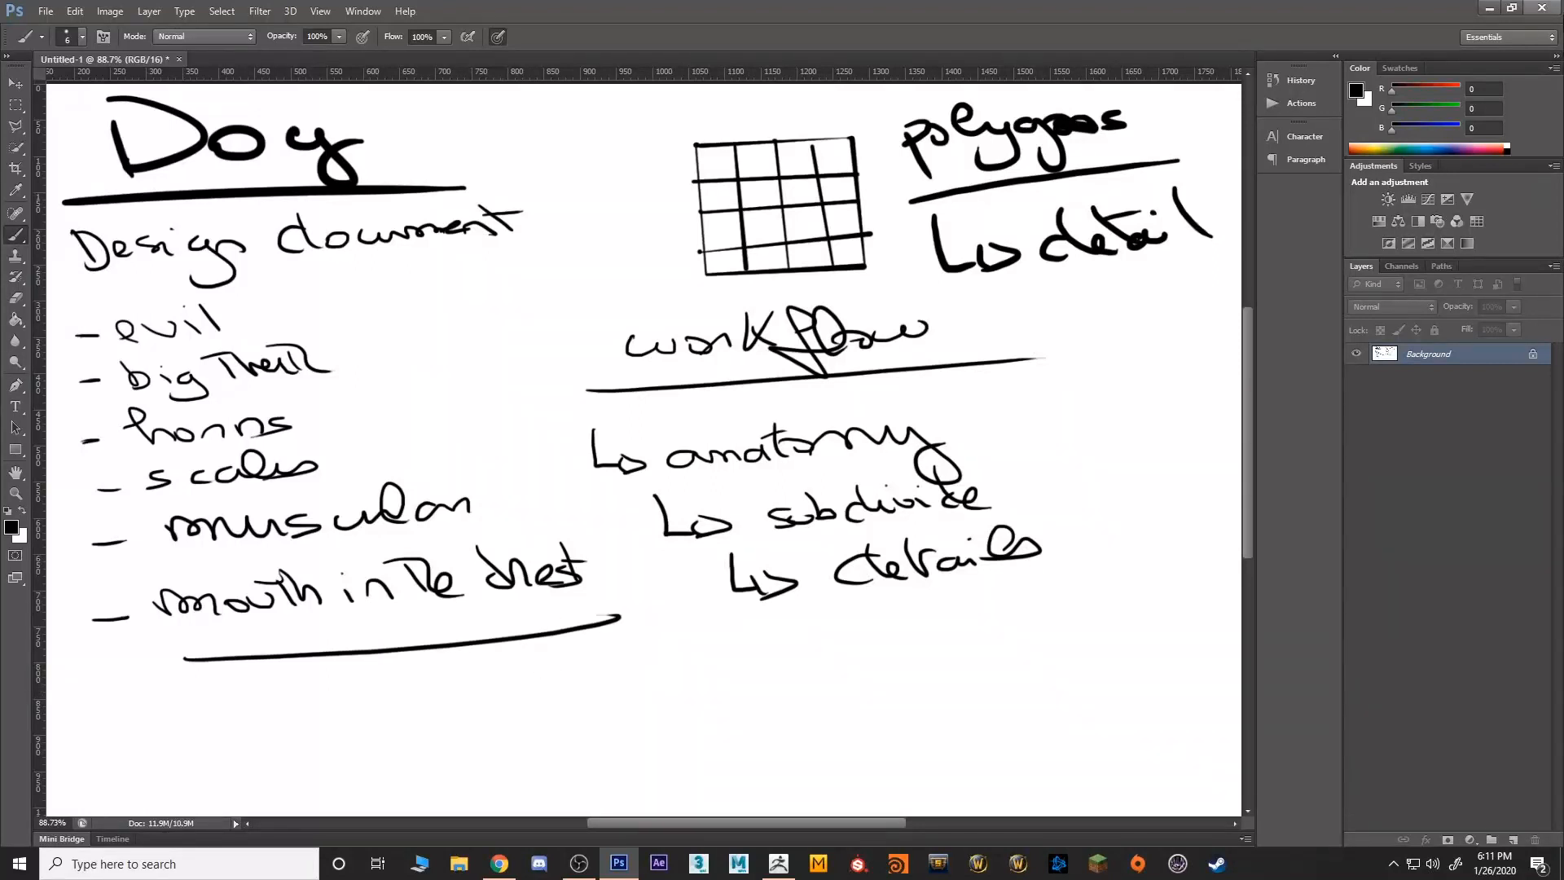
Switch to ZBrush and toggle the LightBox browser off and on, leaving its project list open.
click(1542, 8)
click(786, 325)
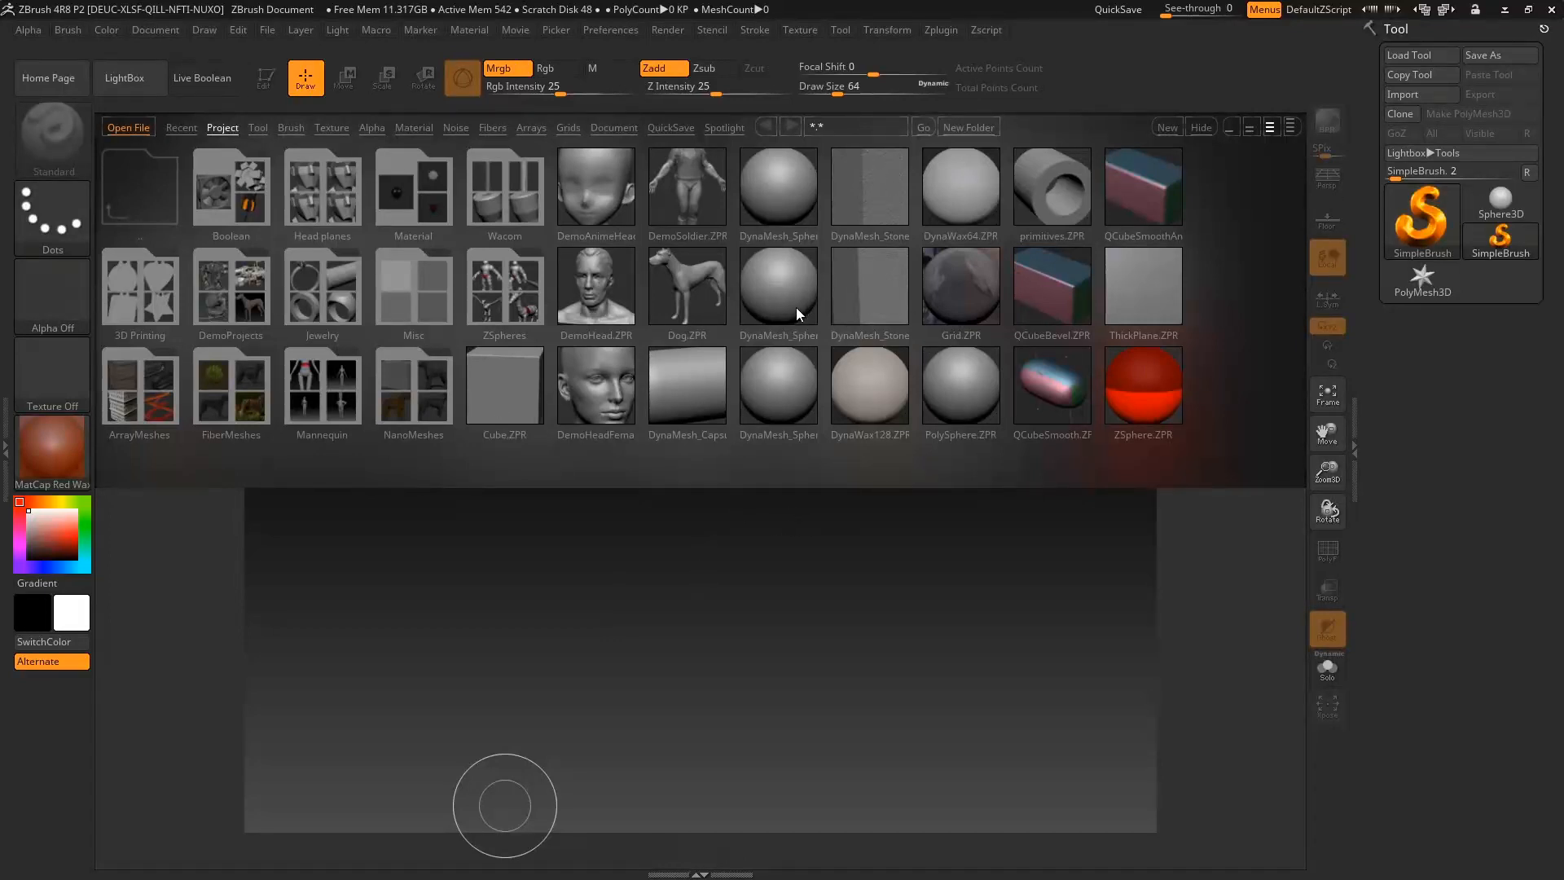
click(126, 82)
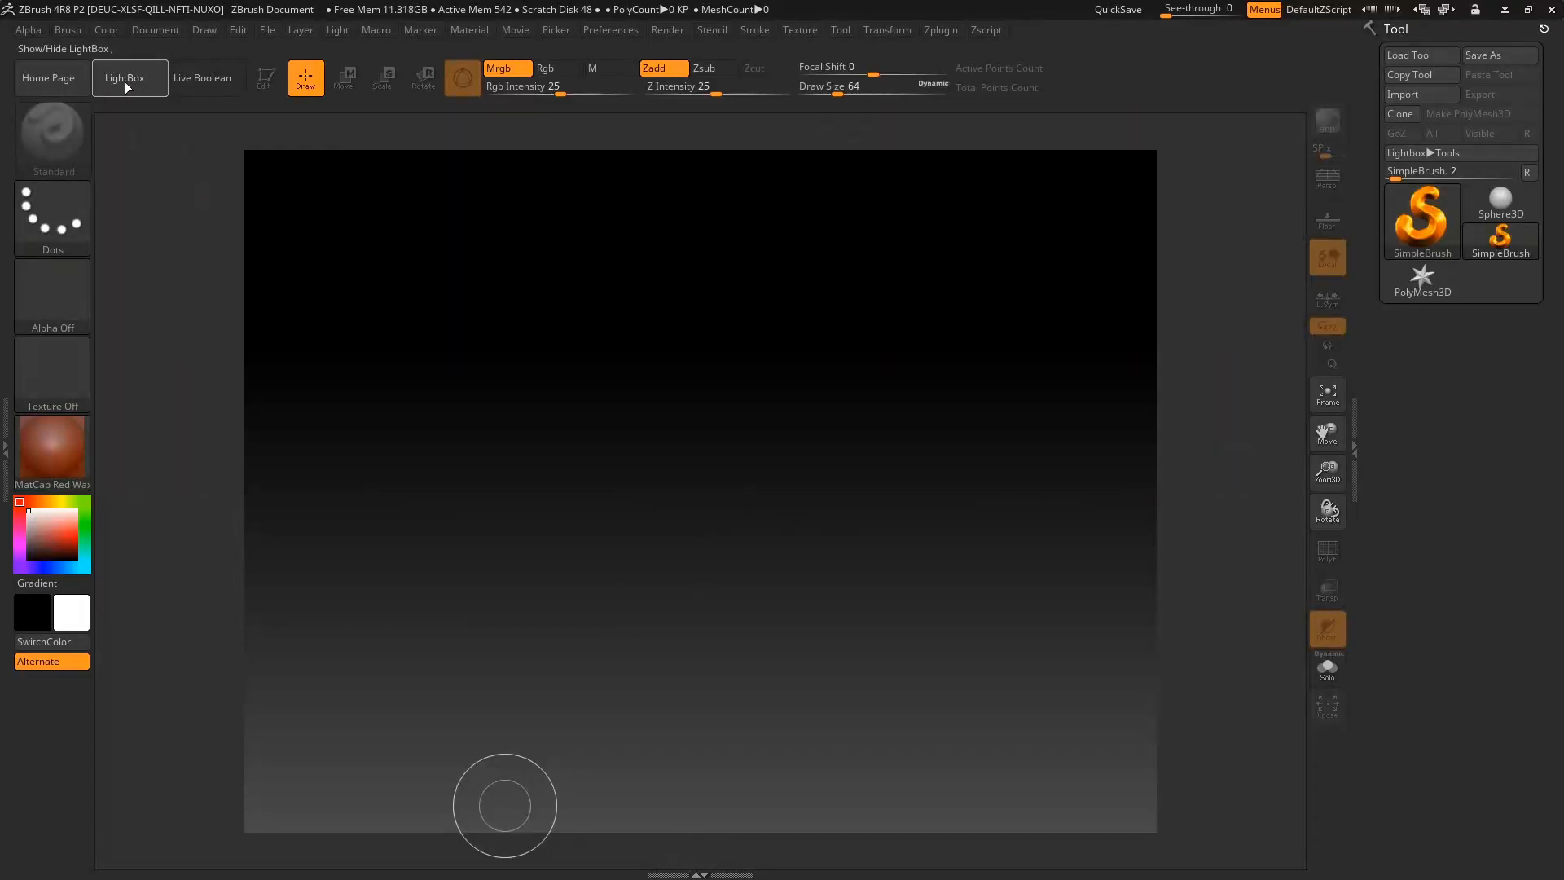
click(129, 81)
click(136, 81)
click(133, 84)
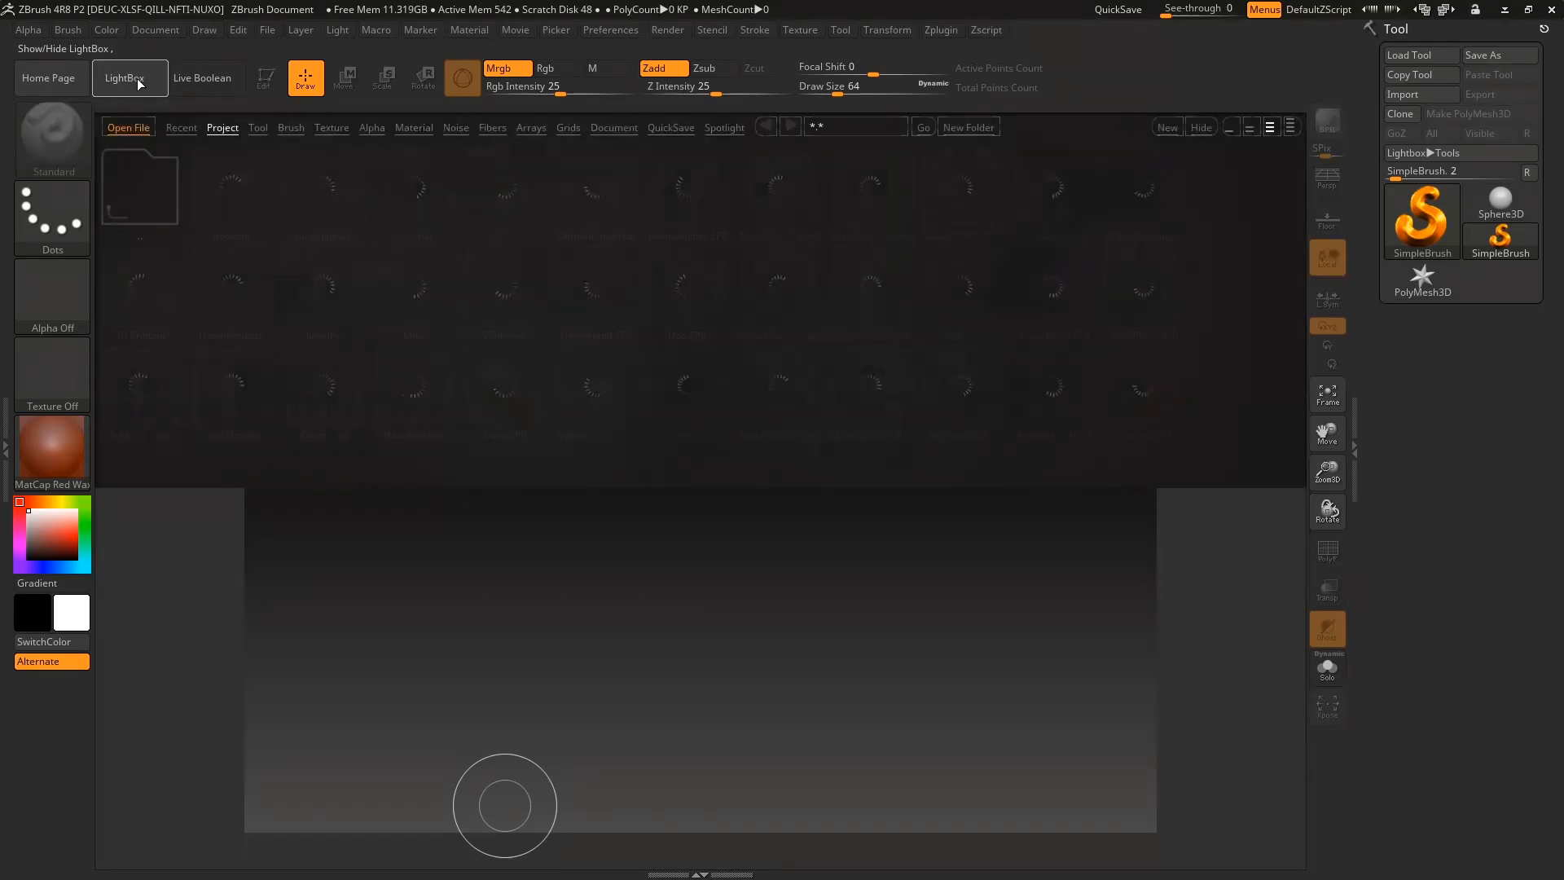
click(133, 84)
click(135, 85)
click(135, 85)
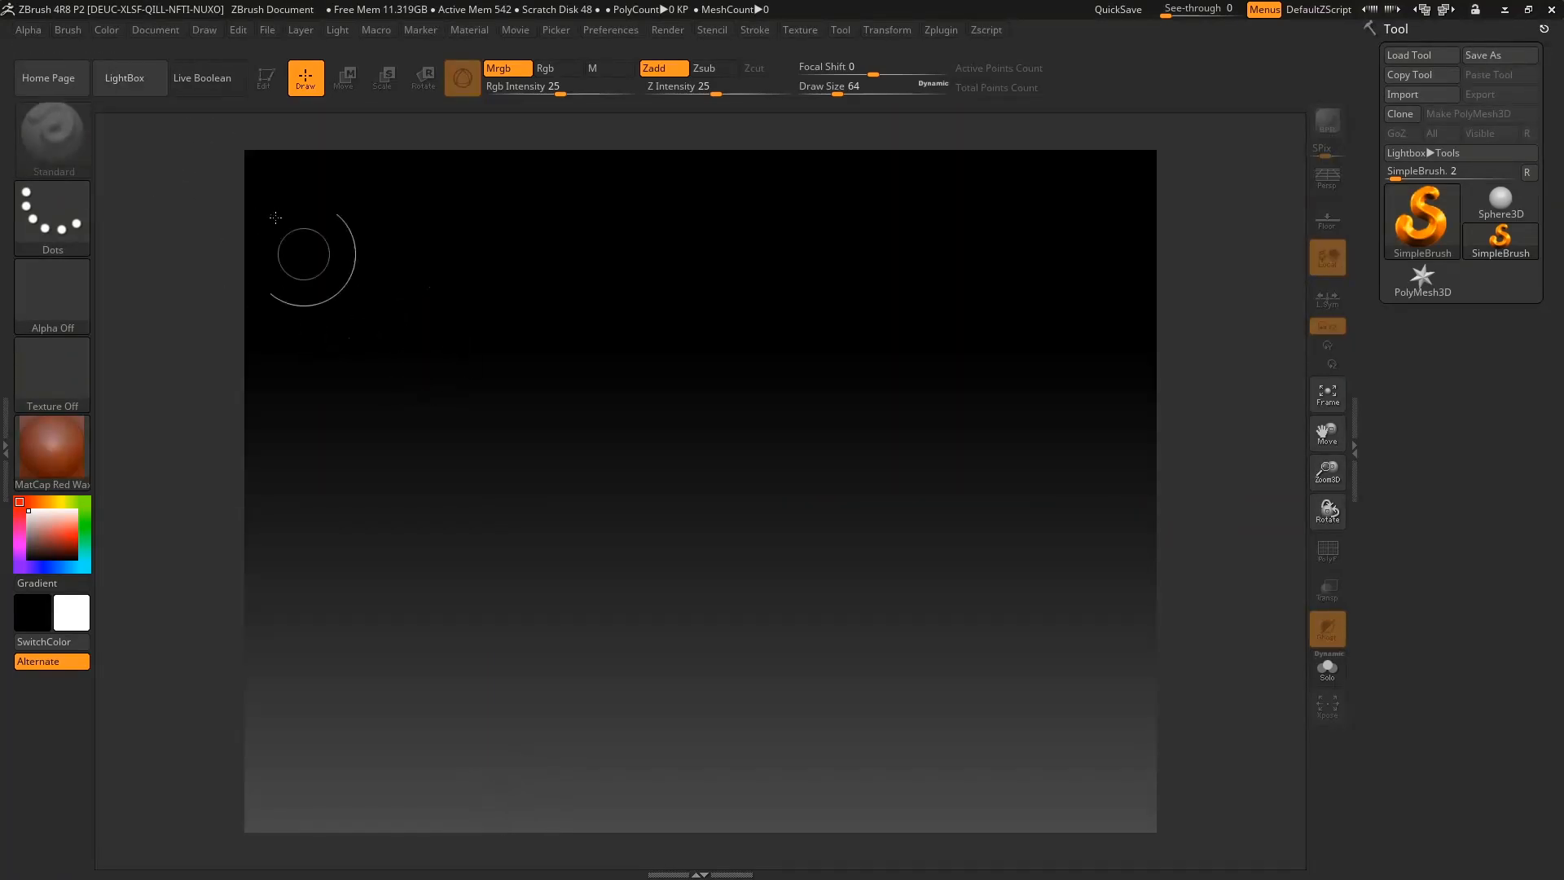
click(133, 84)
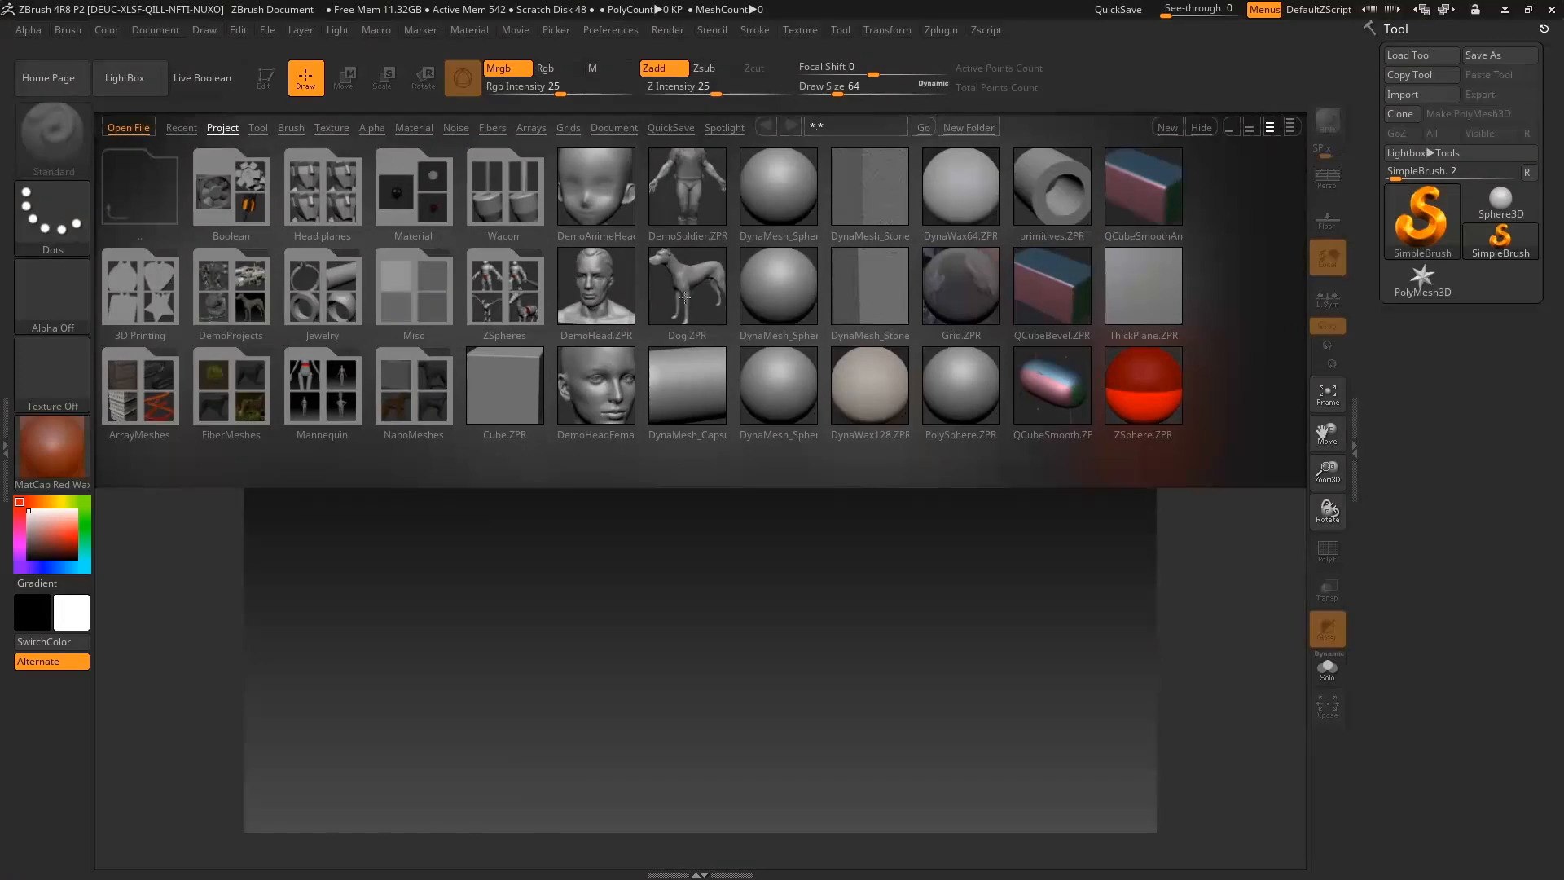
Open the Dog.ZPR project and frame the dog model from the front.
click(683, 292)
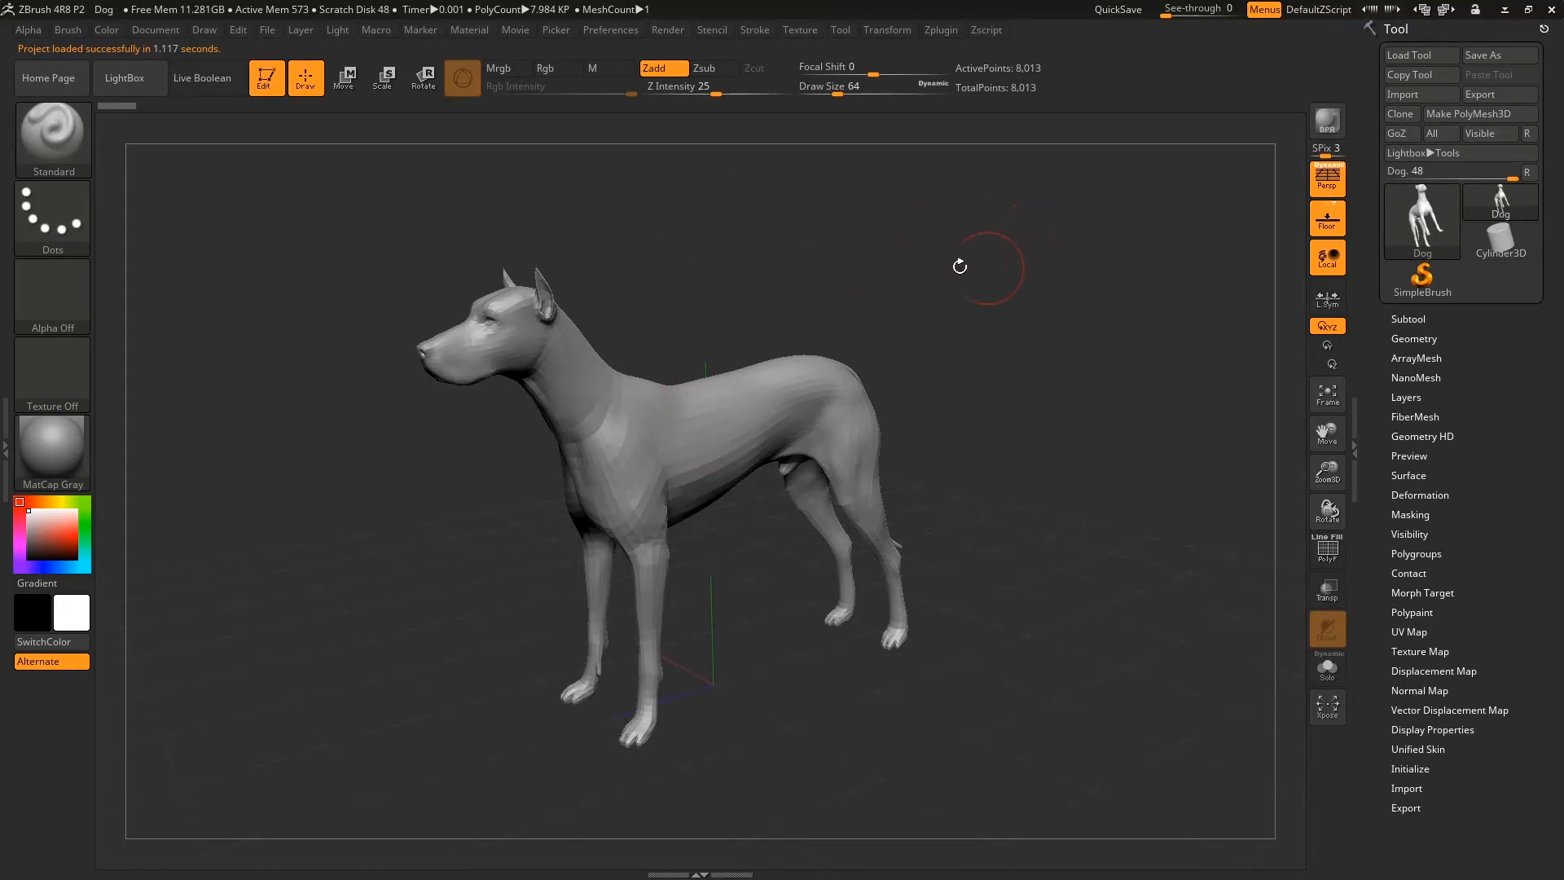
drag(1005, 246, 1068, 299)
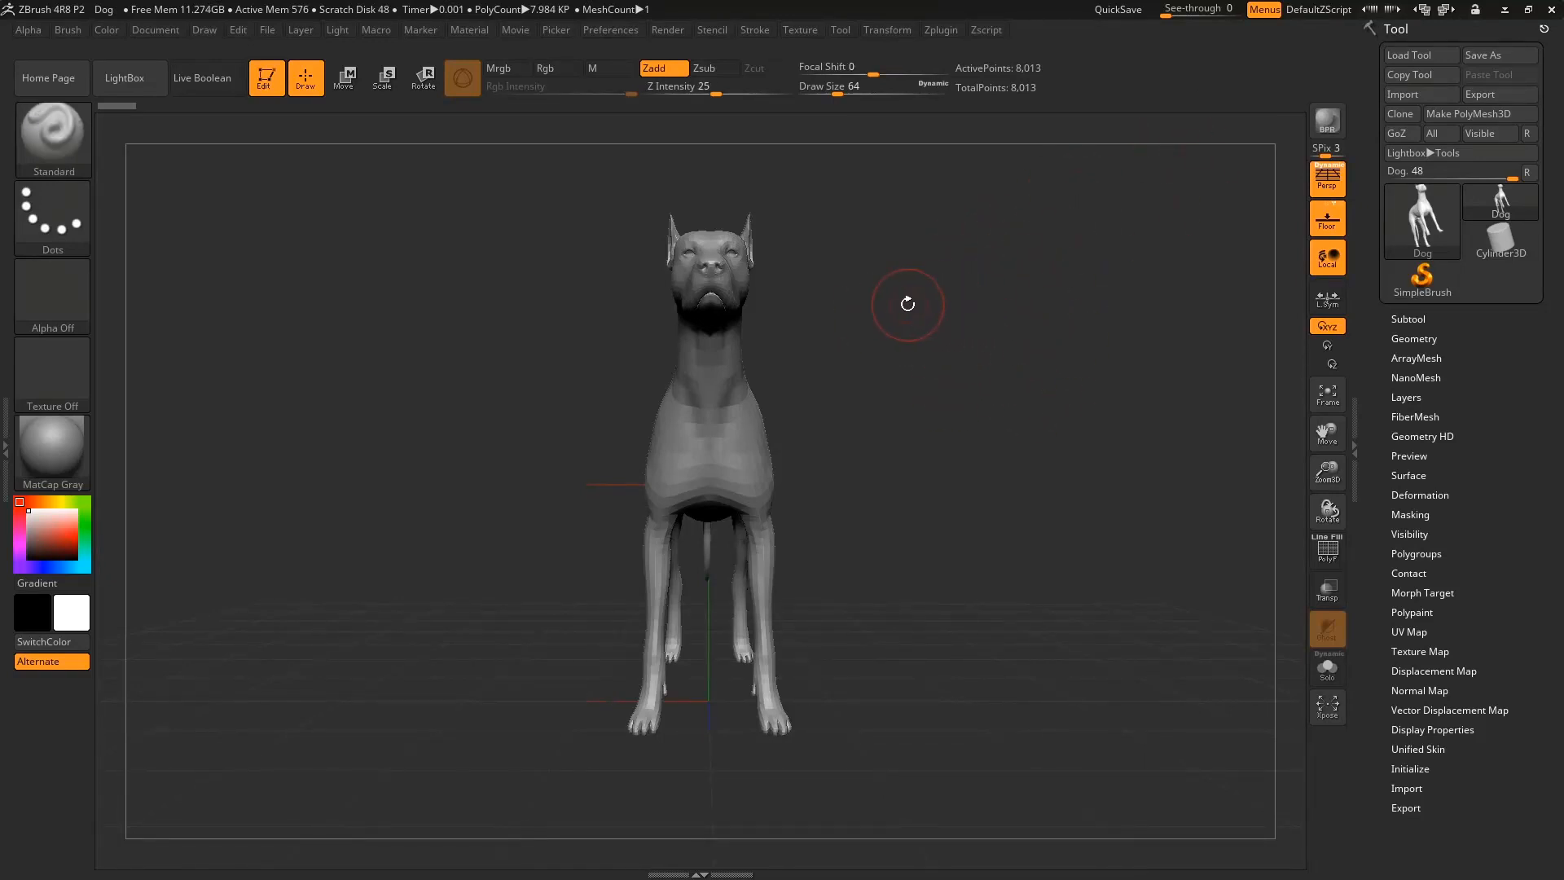
drag(945, 282, 963, 309)
mouse_move(918, 323)
ctrl+right_down()
mouse_move(1086, 300)
mouse_move(863, 330)
mouse_move(1106, 326)
mouse_move(551, 405)
ctrl+right_up()
key(f)
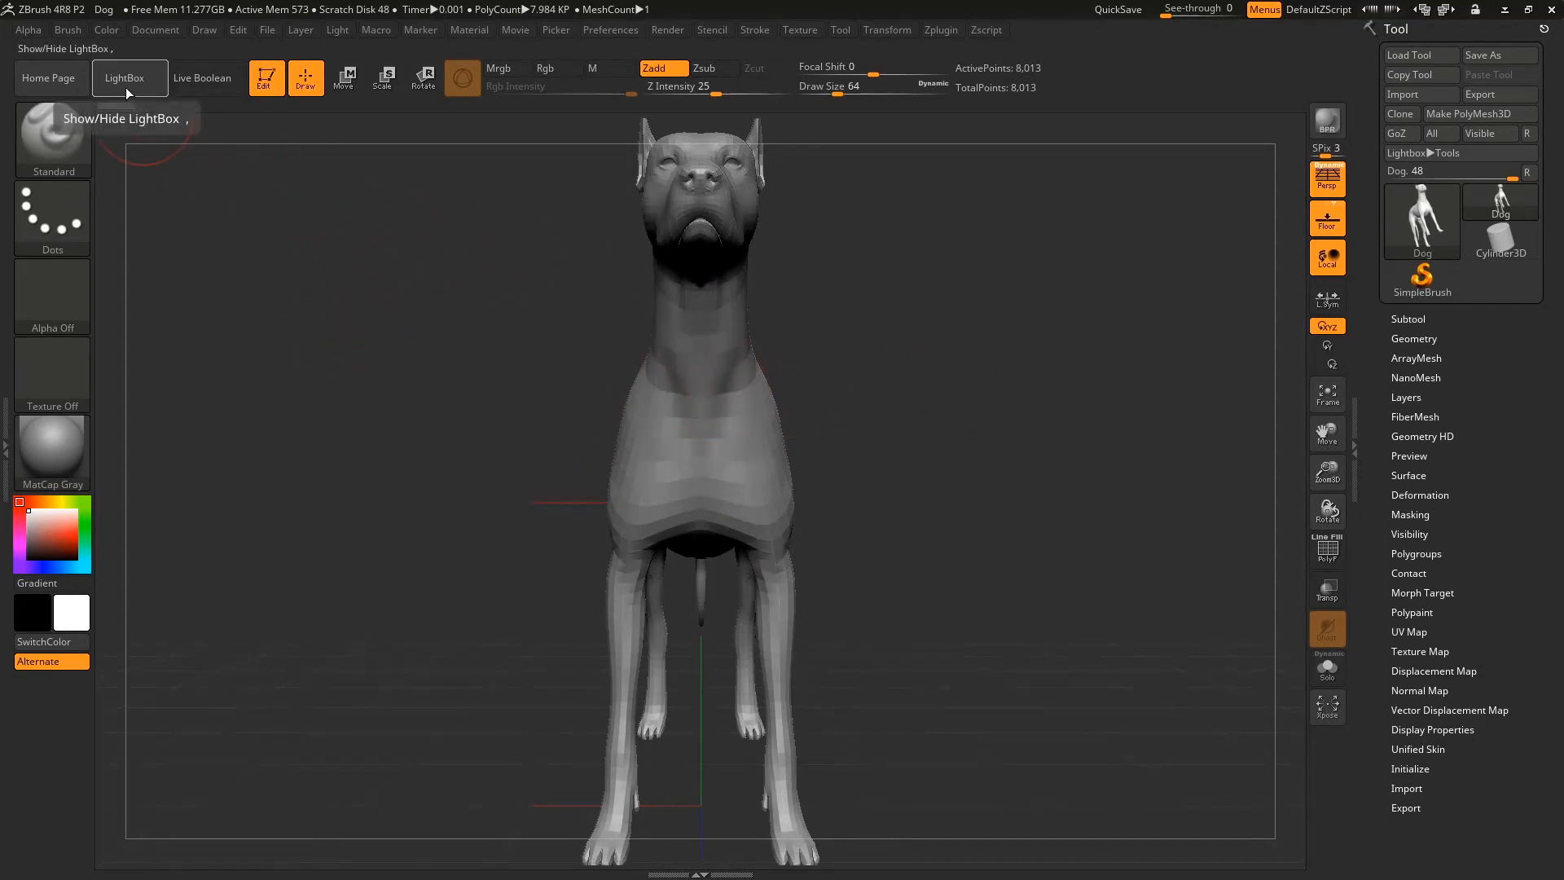
Draw many copies of the dog across the canvas outside Edit mode and clear the canvas.
click(266, 79)
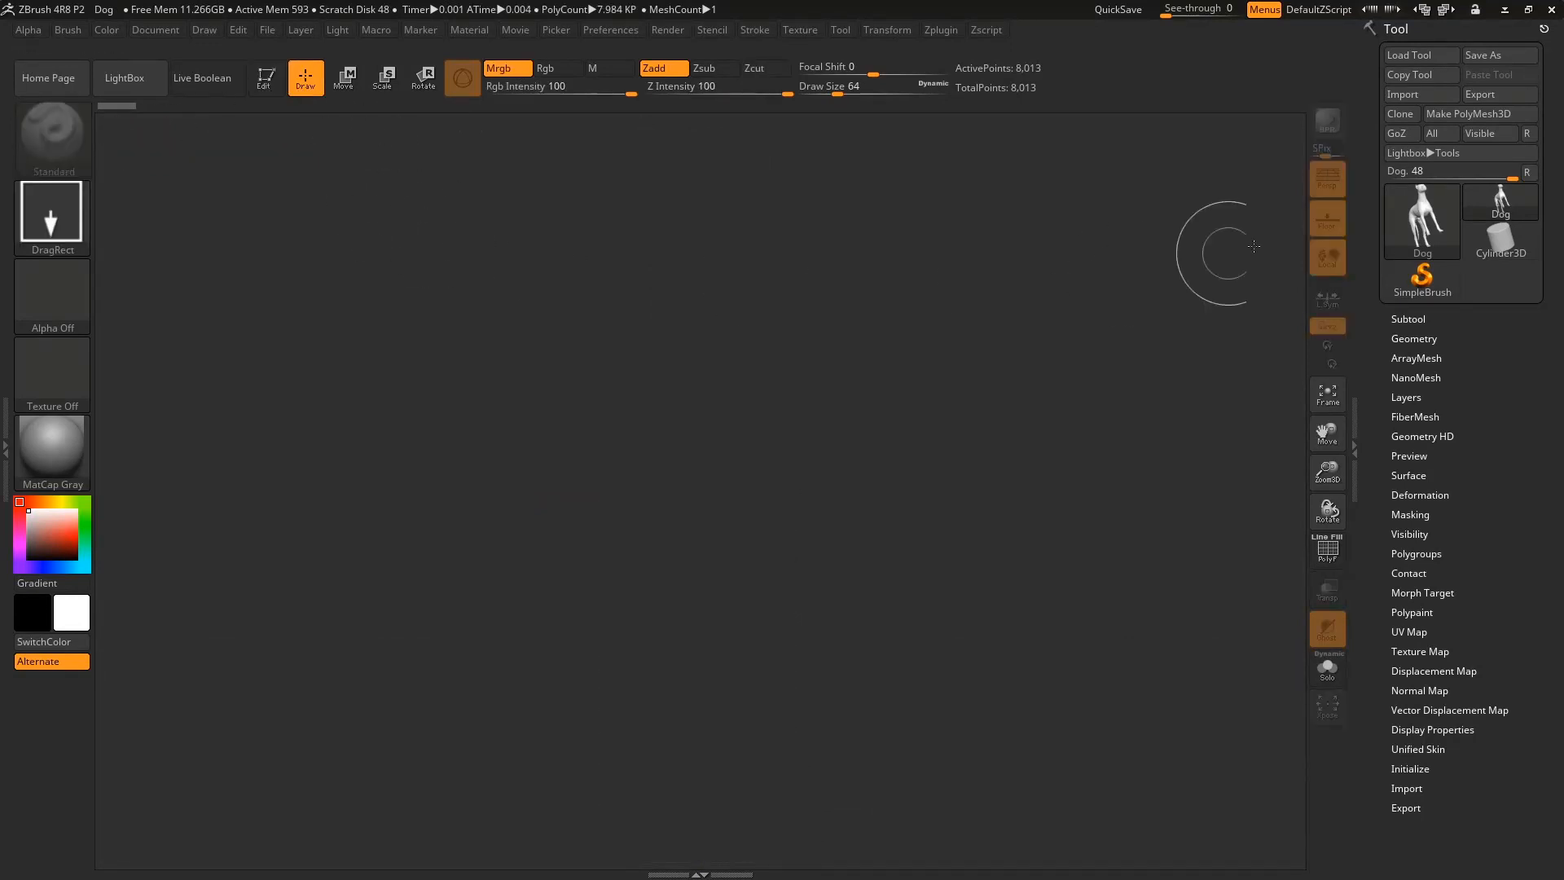
mouse_move(1413, 226)
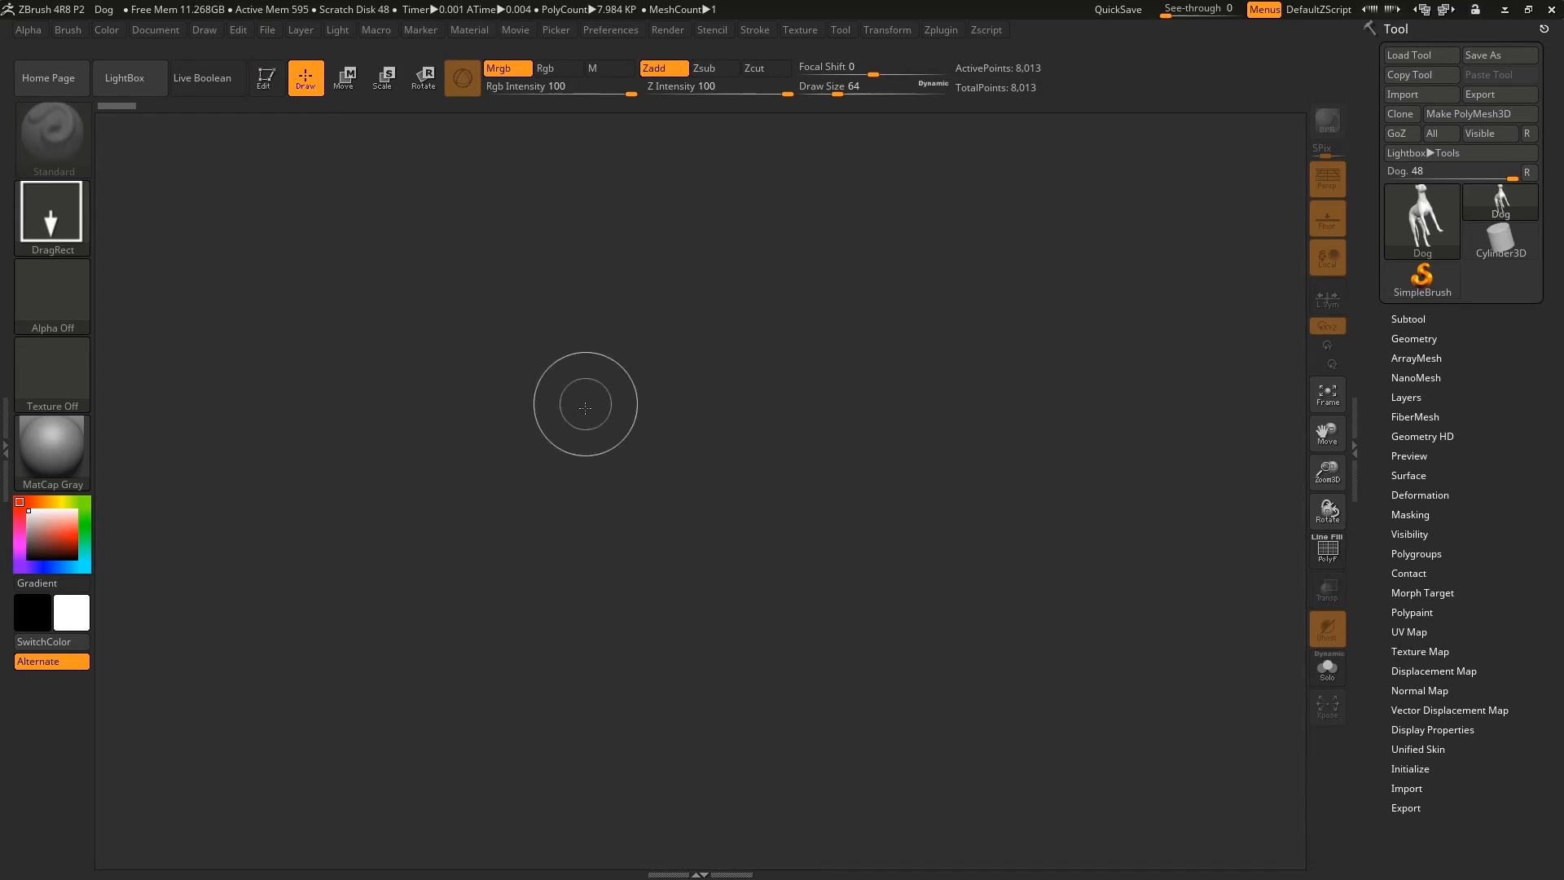
drag(405, 419, 600, 480)
drag(582, 405, 670, 471)
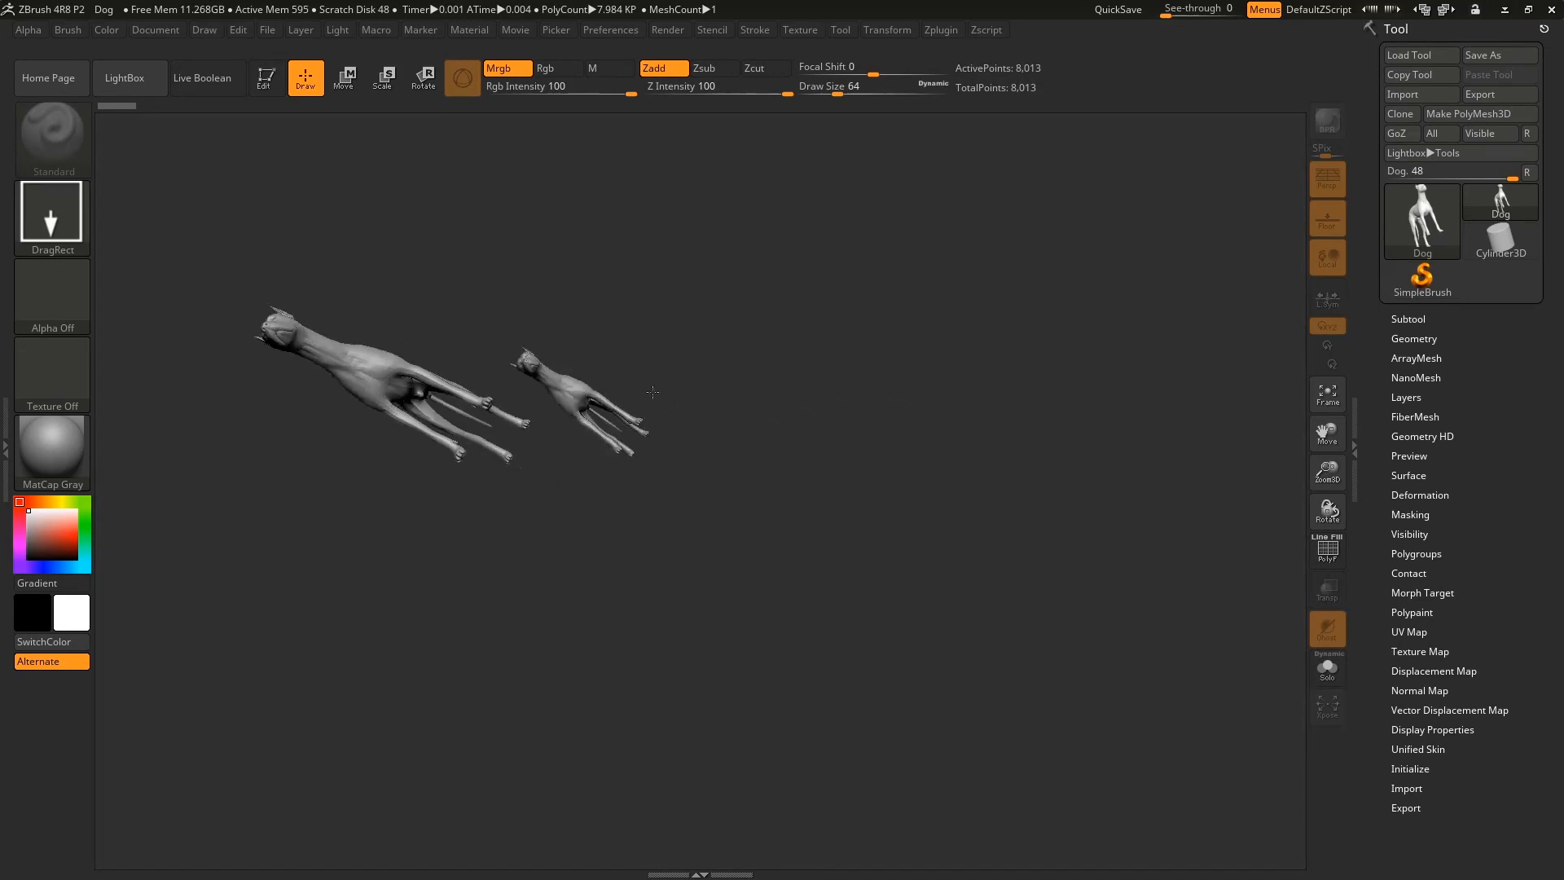
drag(628, 369, 774, 481)
drag(807, 383, 849, 485)
drag(929, 367, 827, 505)
mouse_move(1026, 367)
mouse_down()
mouse_move(377, 576)
mouse_move(359, 456)
mouse_up()
drag(628, 353, 554, 465)
drag(753, 383, 719, 542)
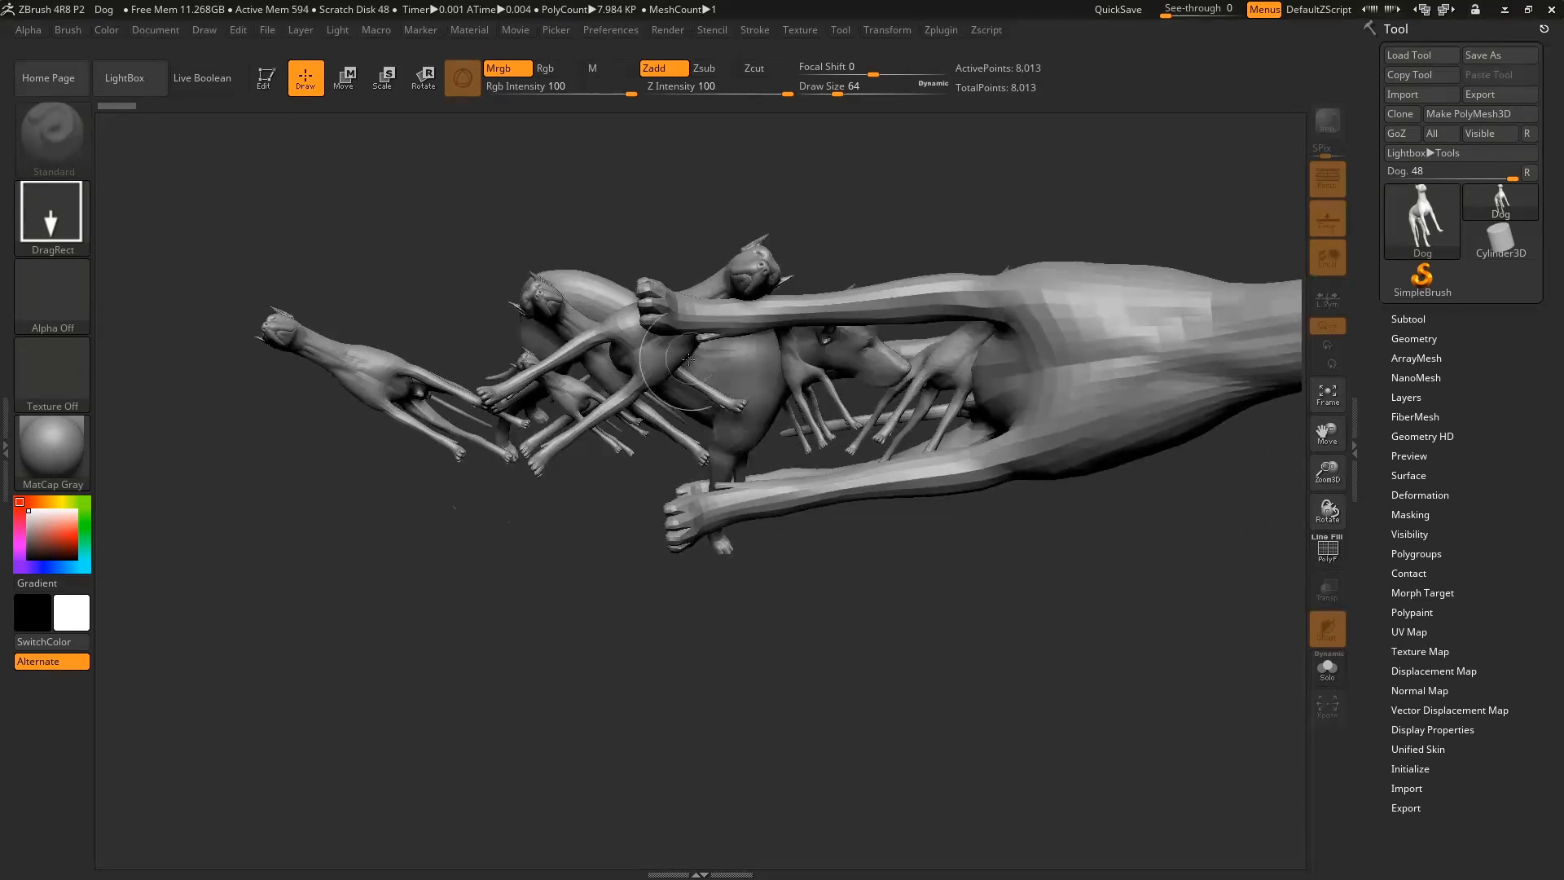
drag(684, 358, 587, 456)
mouse_move(733, 444)
mouse_down()
mouse_move(663, 465)
mouse_move(574, 419)
mouse_up()
mouse_move(554, 334)
mouse_down()
mouse_move(509, 440)
mouse_move(431, 416)
mouse_up()
drag(530, 375, 492, 469)
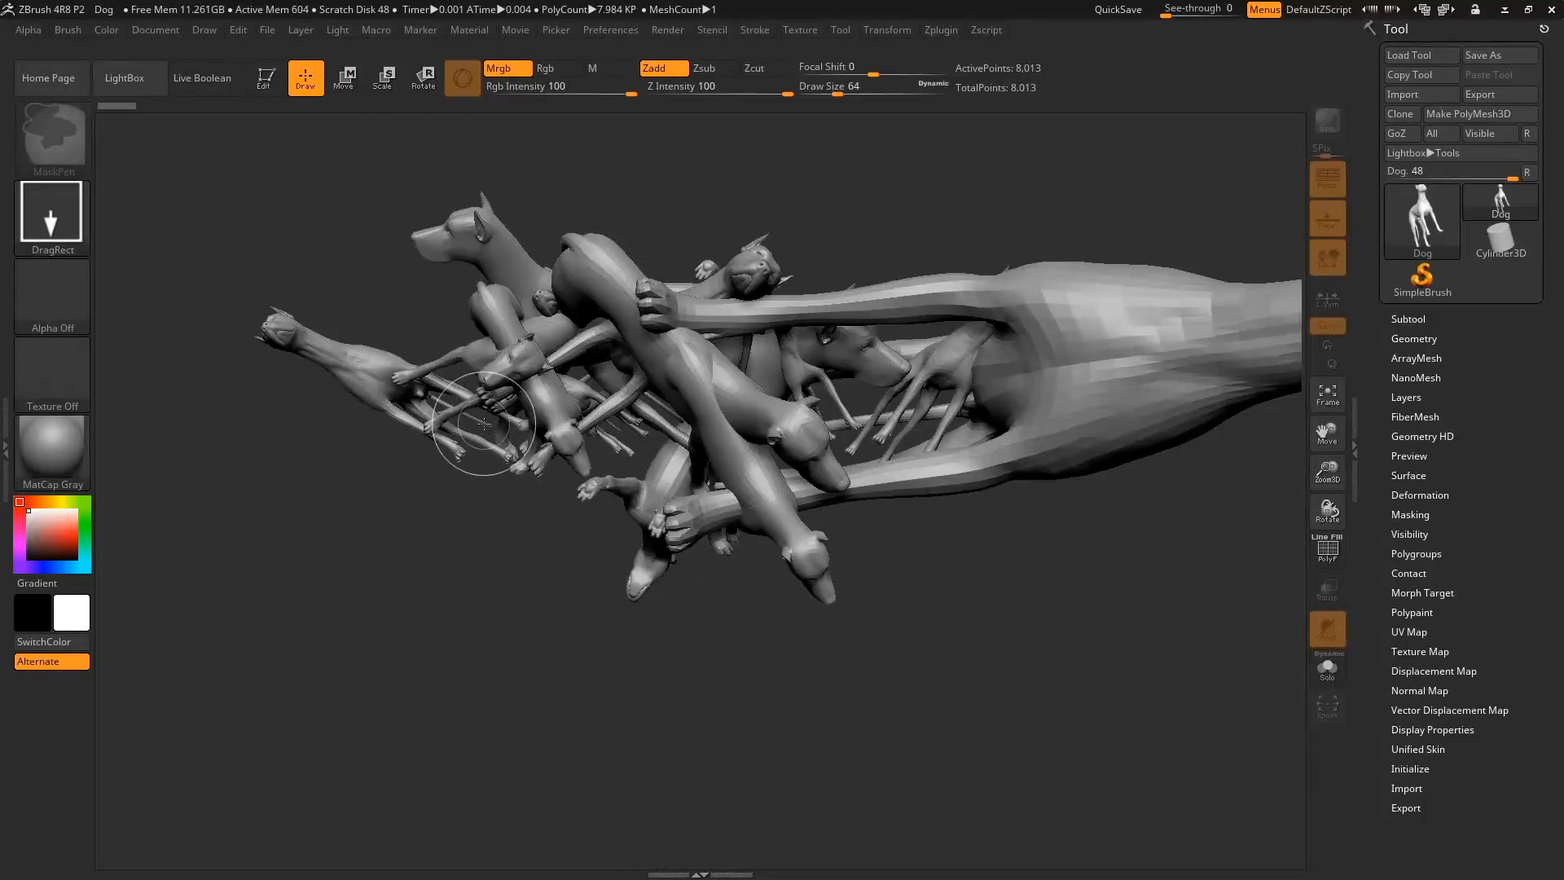
key(ctrl+n)
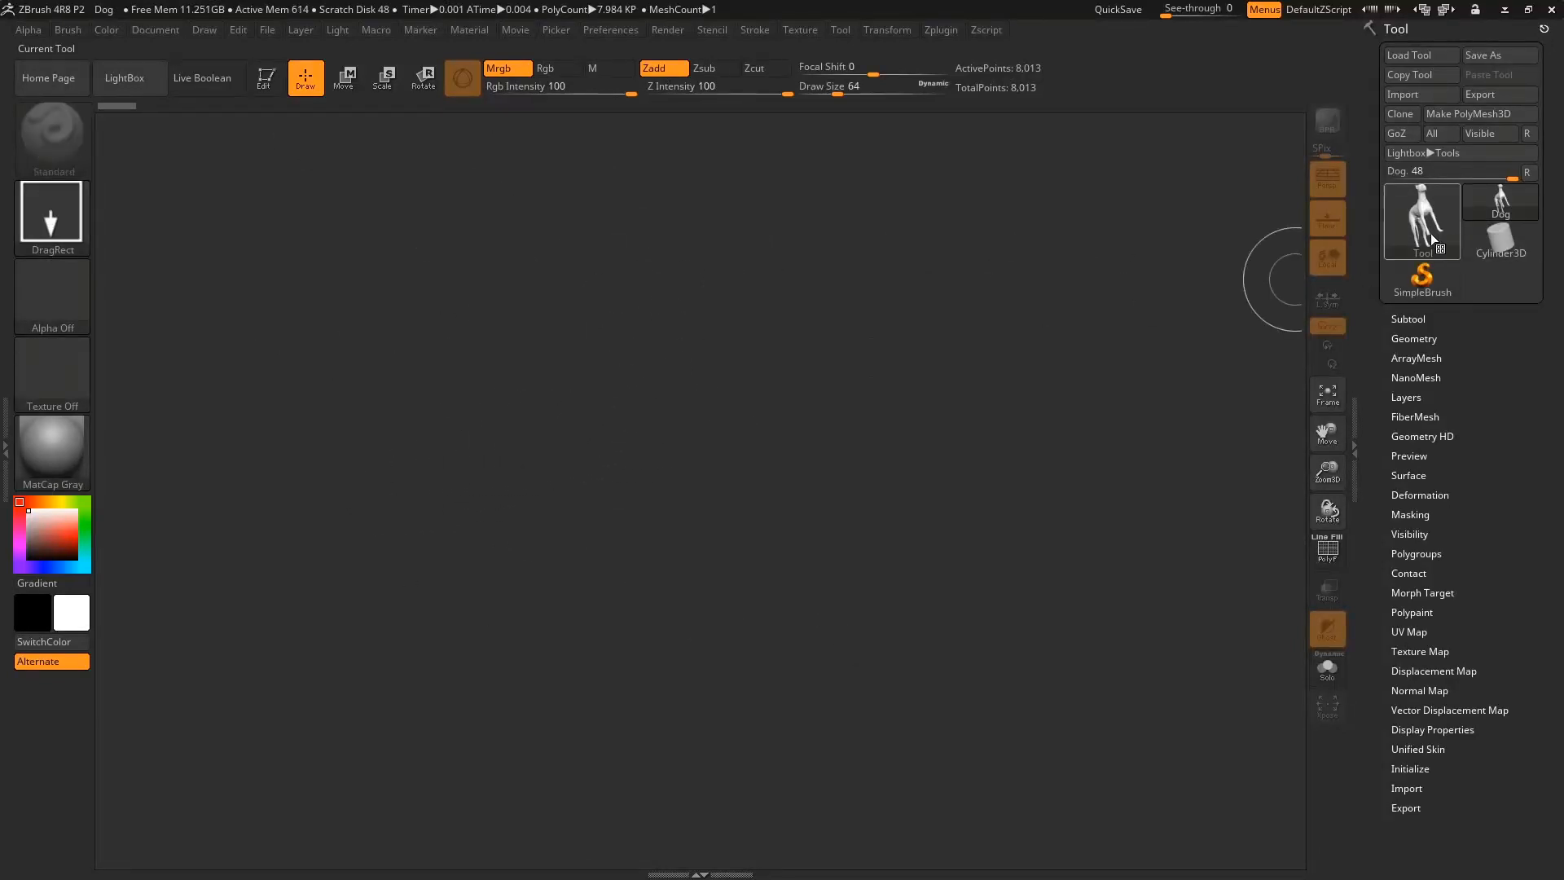
Draw a large Sphere3D in the middle of the canvas and turn on Edit mode for it.
mouse_move(1422, 231)
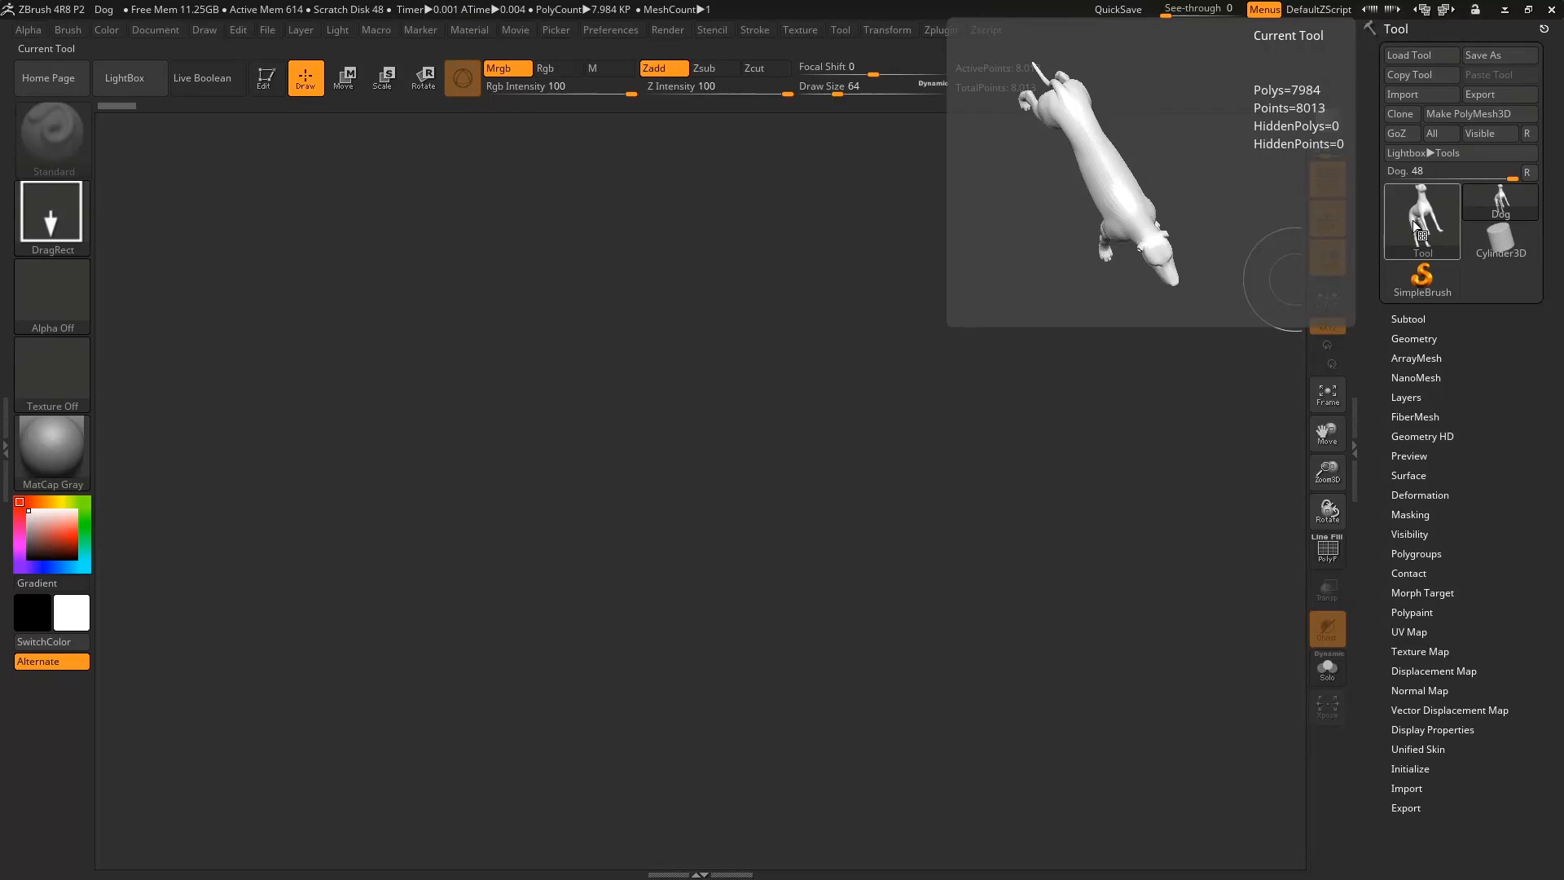
click(1422, 221)
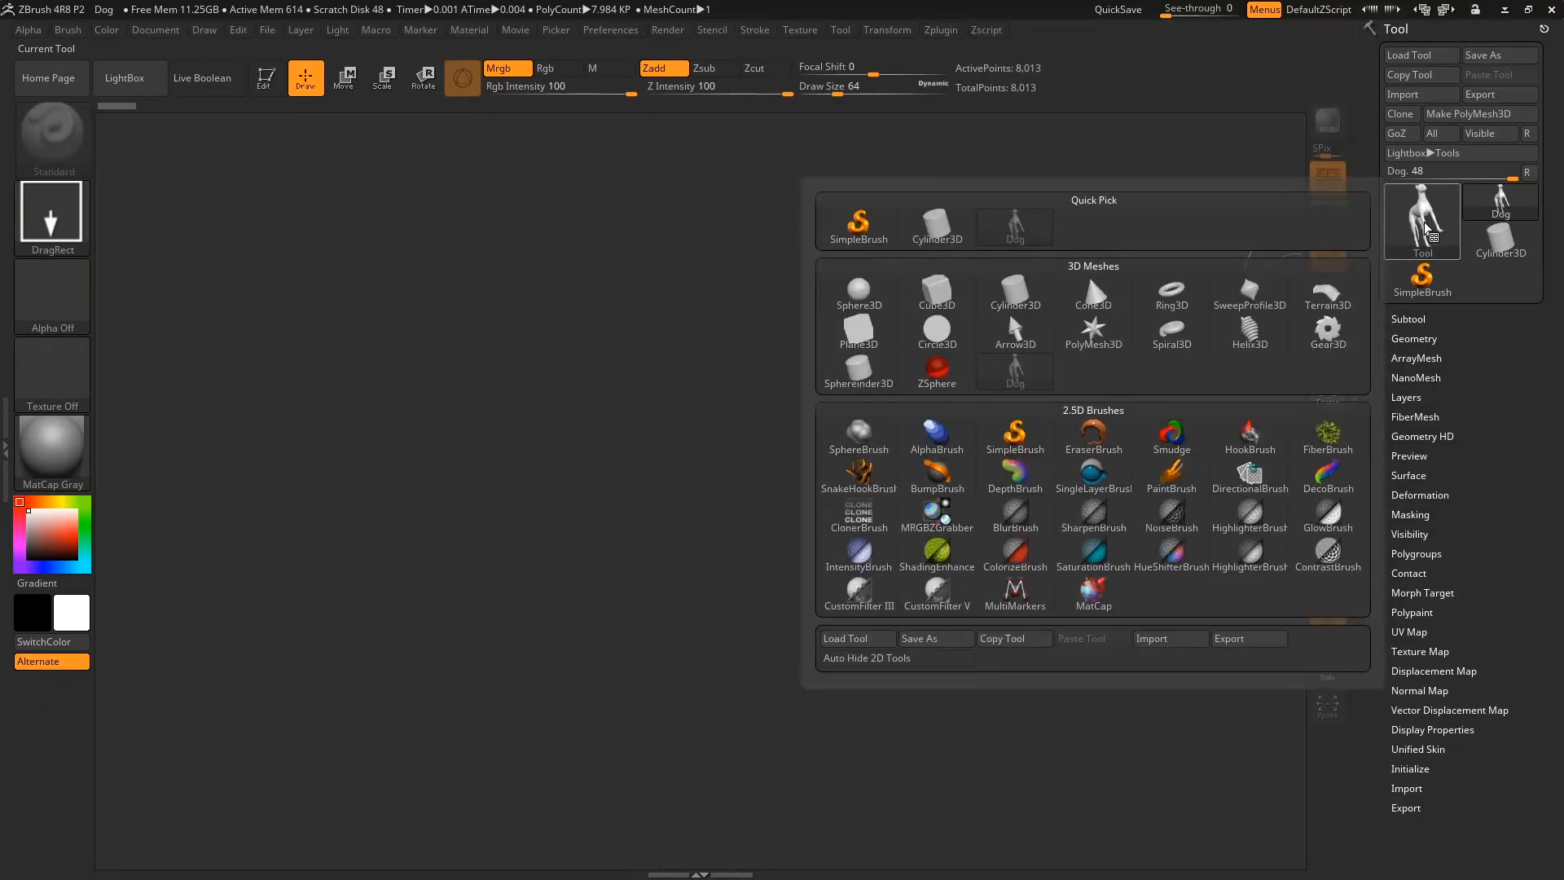
click(862, 305)
mouse_move(686, 406)
mouse_down()
mouse_move(741, 569)
mouse_move(718, 718)
mouse_move(674, 753)
mouse_up()
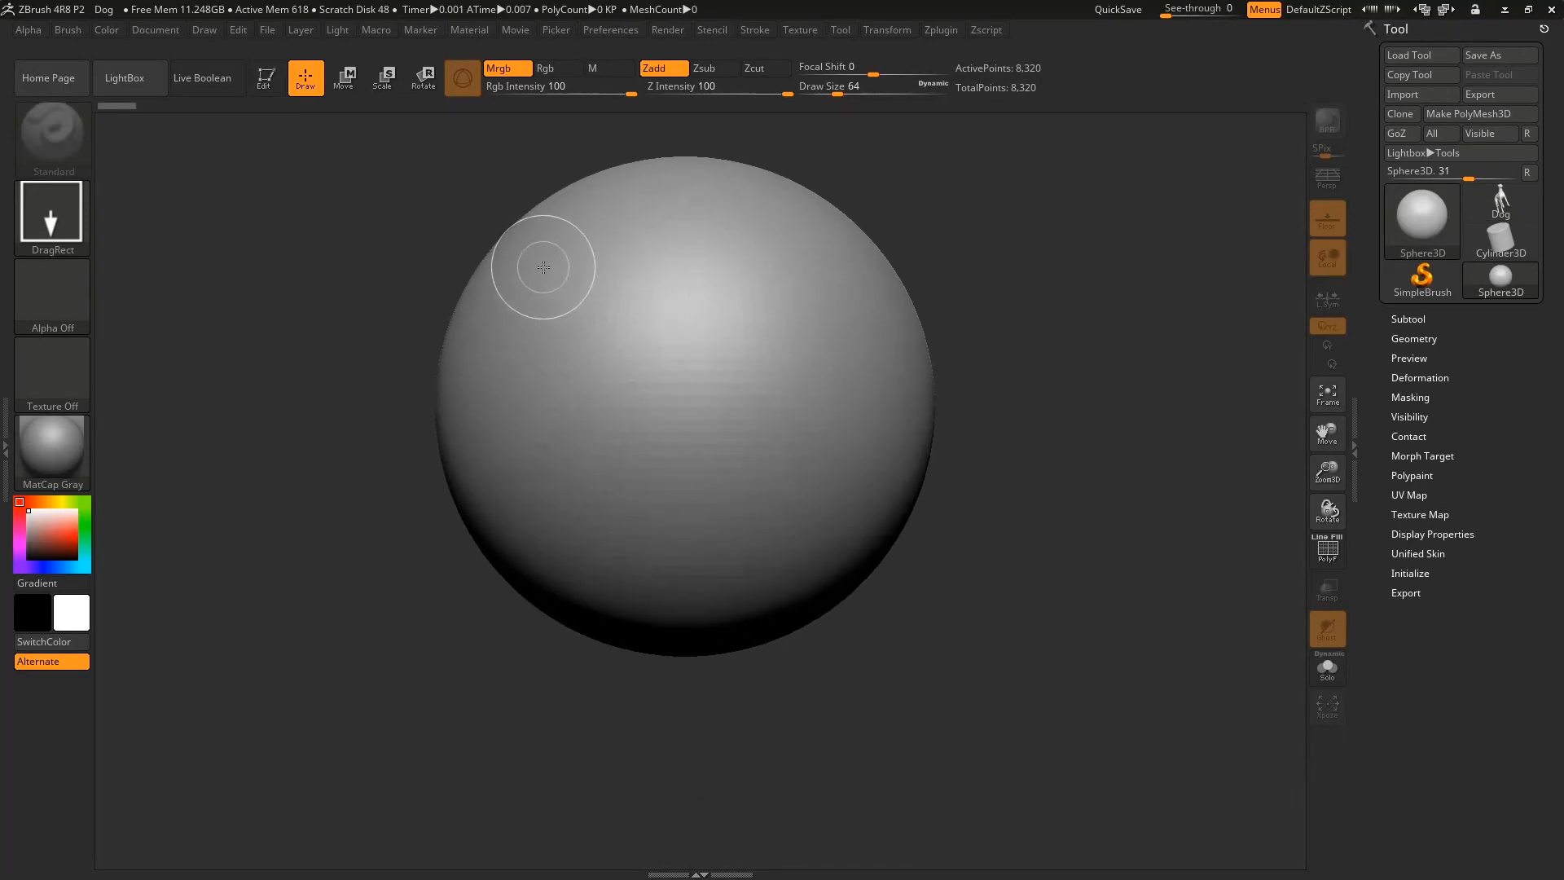
click(261, 86)
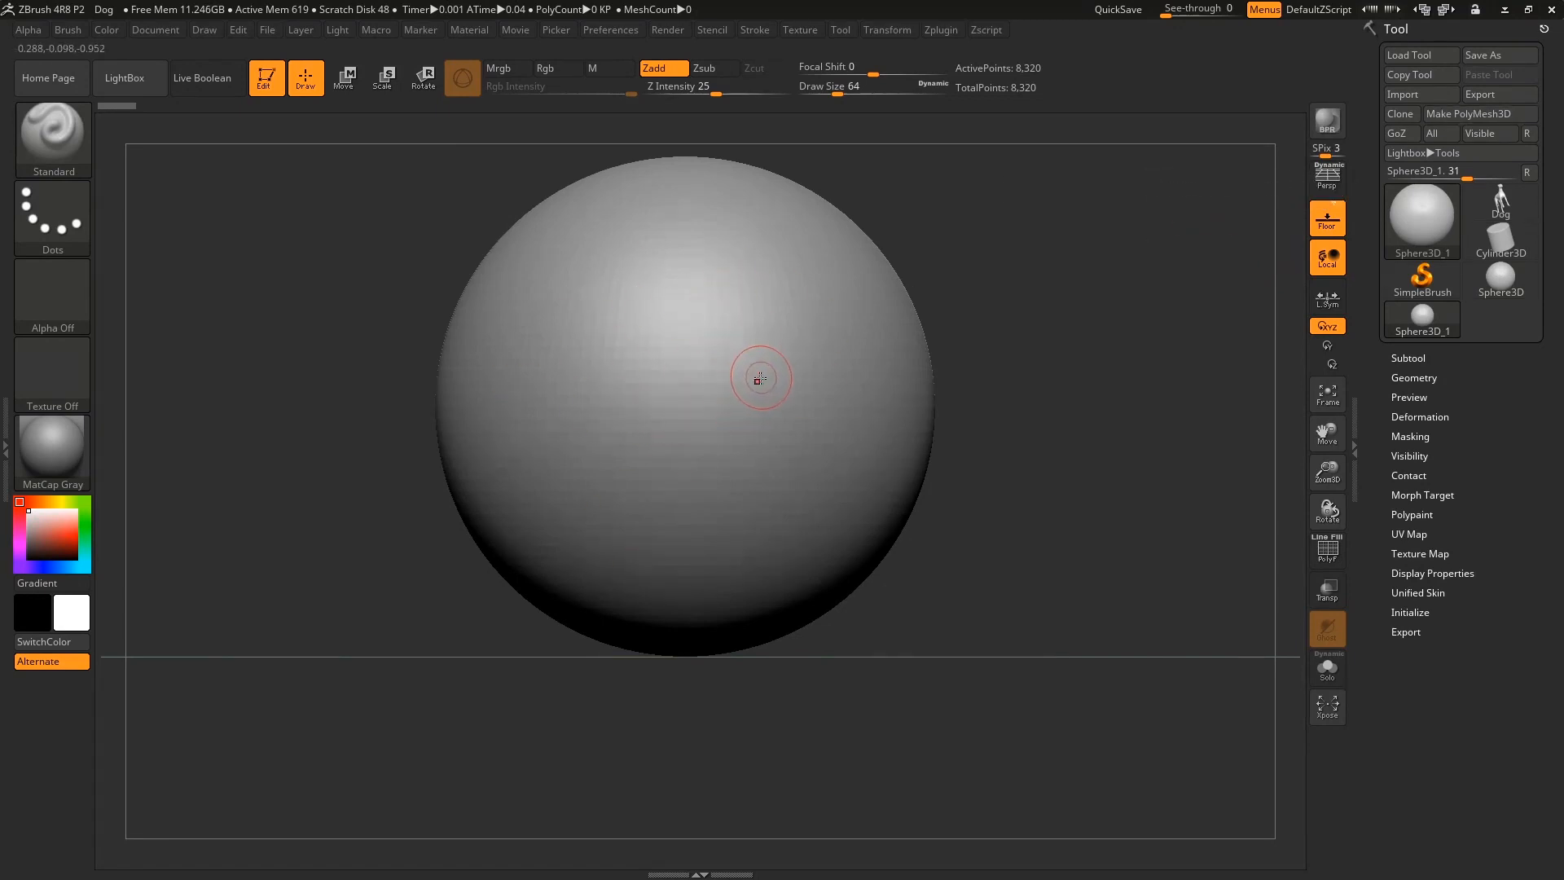
Convert the parametric sphere into a PolyMesh3D and locate the converted copy among the available 3D meshes.
mouse_move(1415, 213)
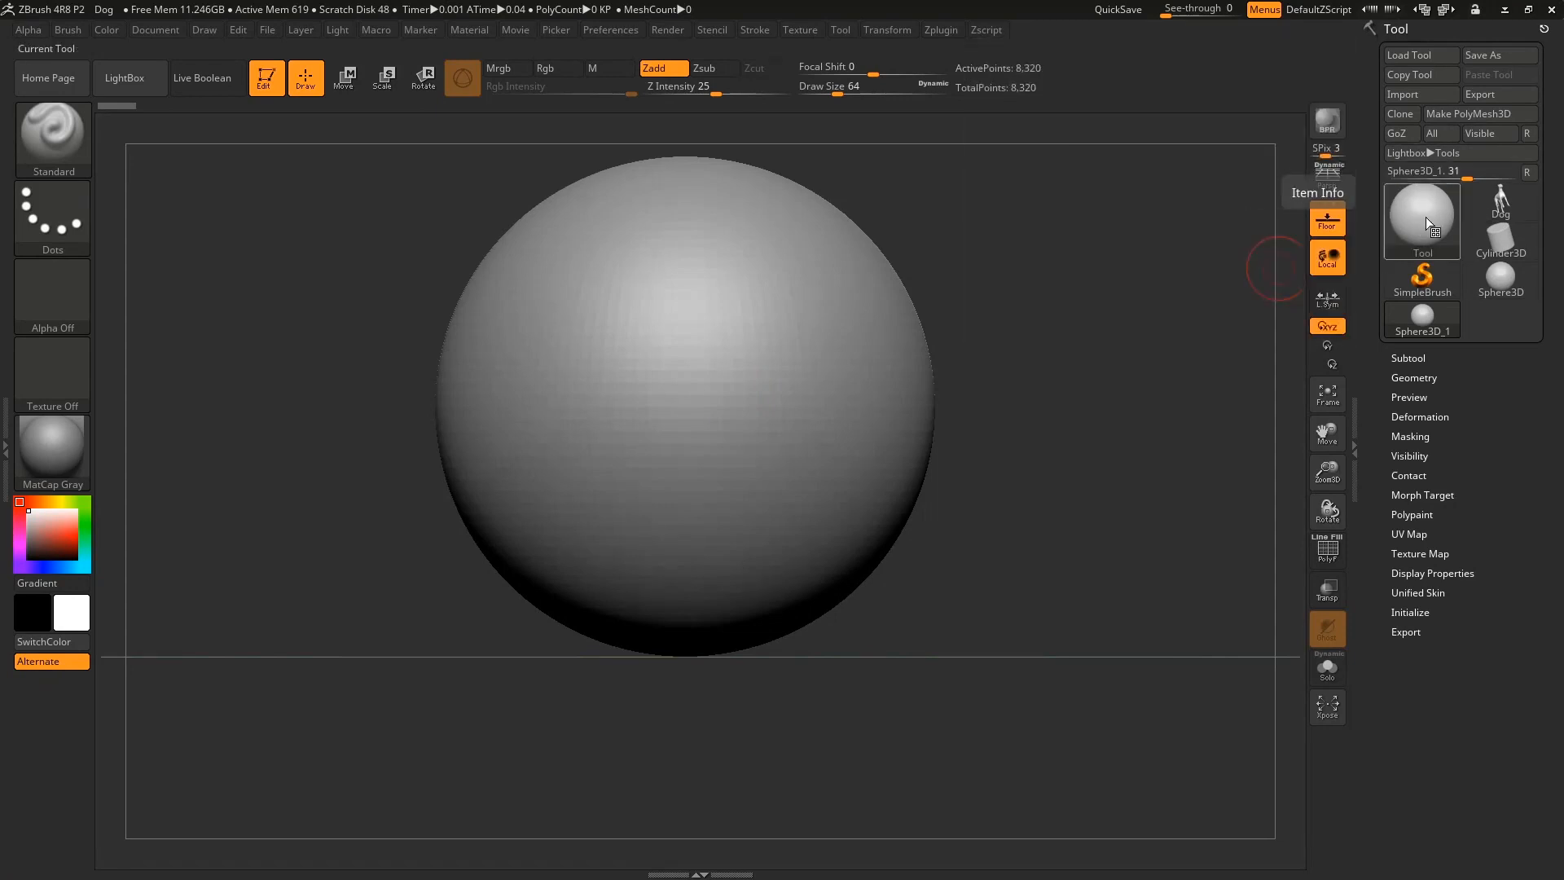
click(1469, 114)
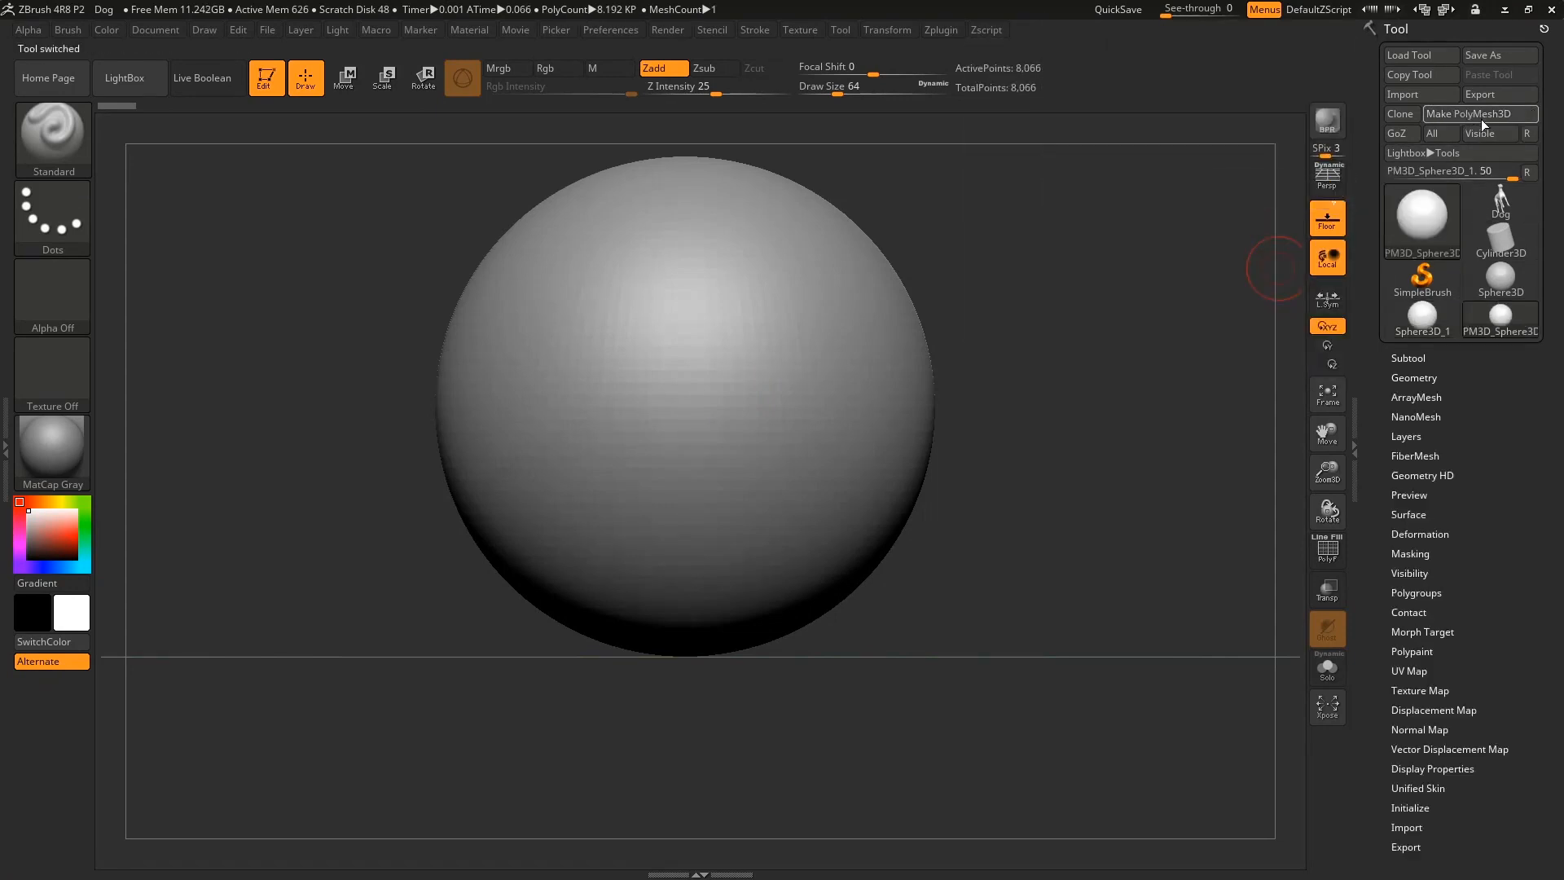
click(1413, 222)
click(702, 367)
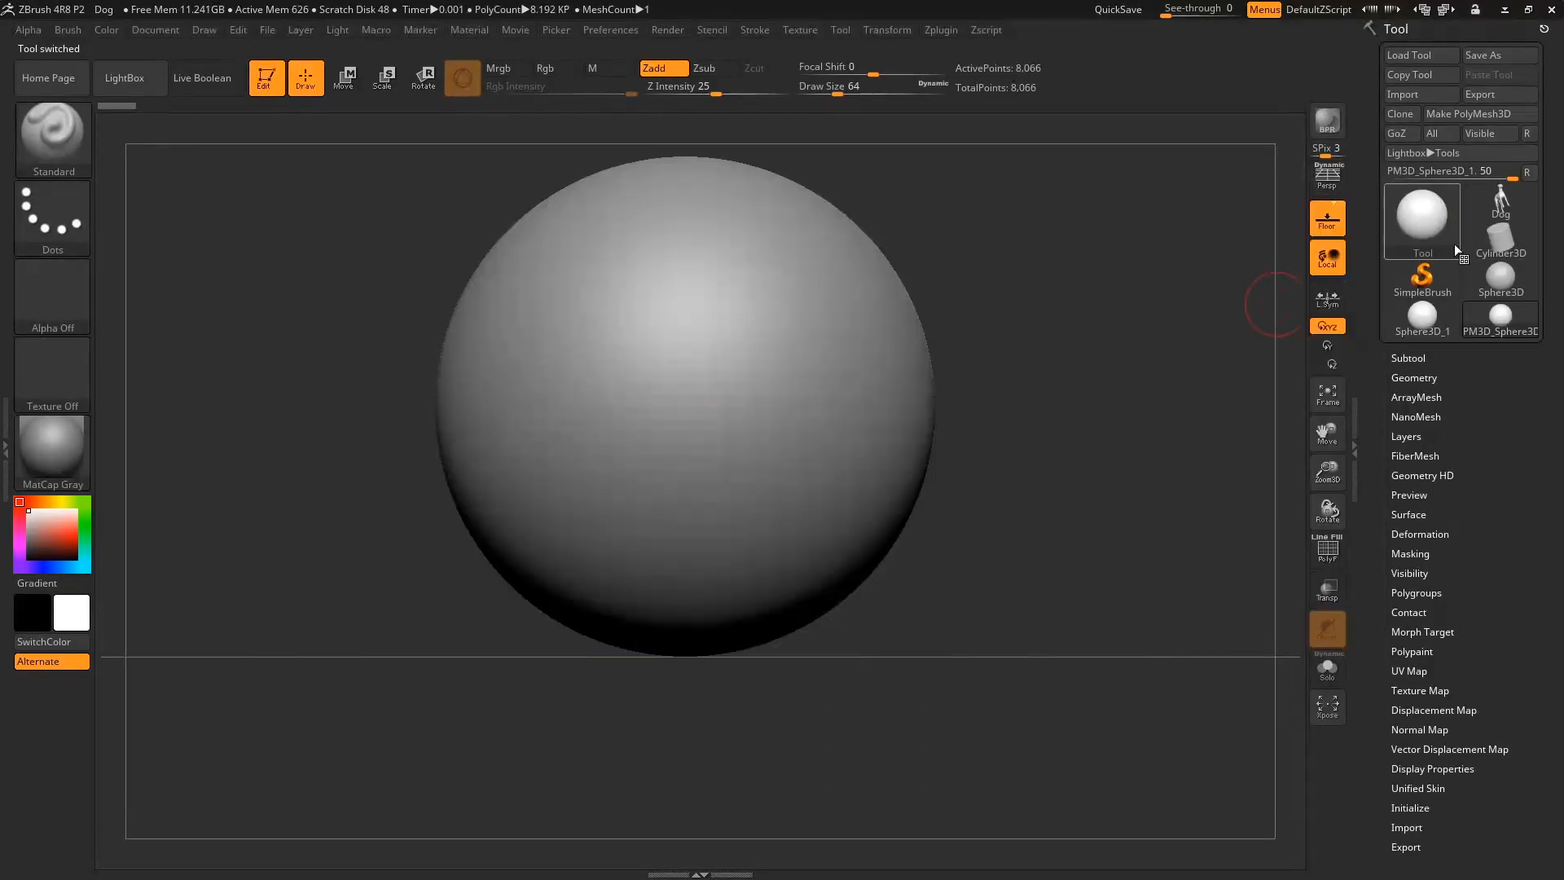
click(1426, 225)
mouse_move(713, 376)
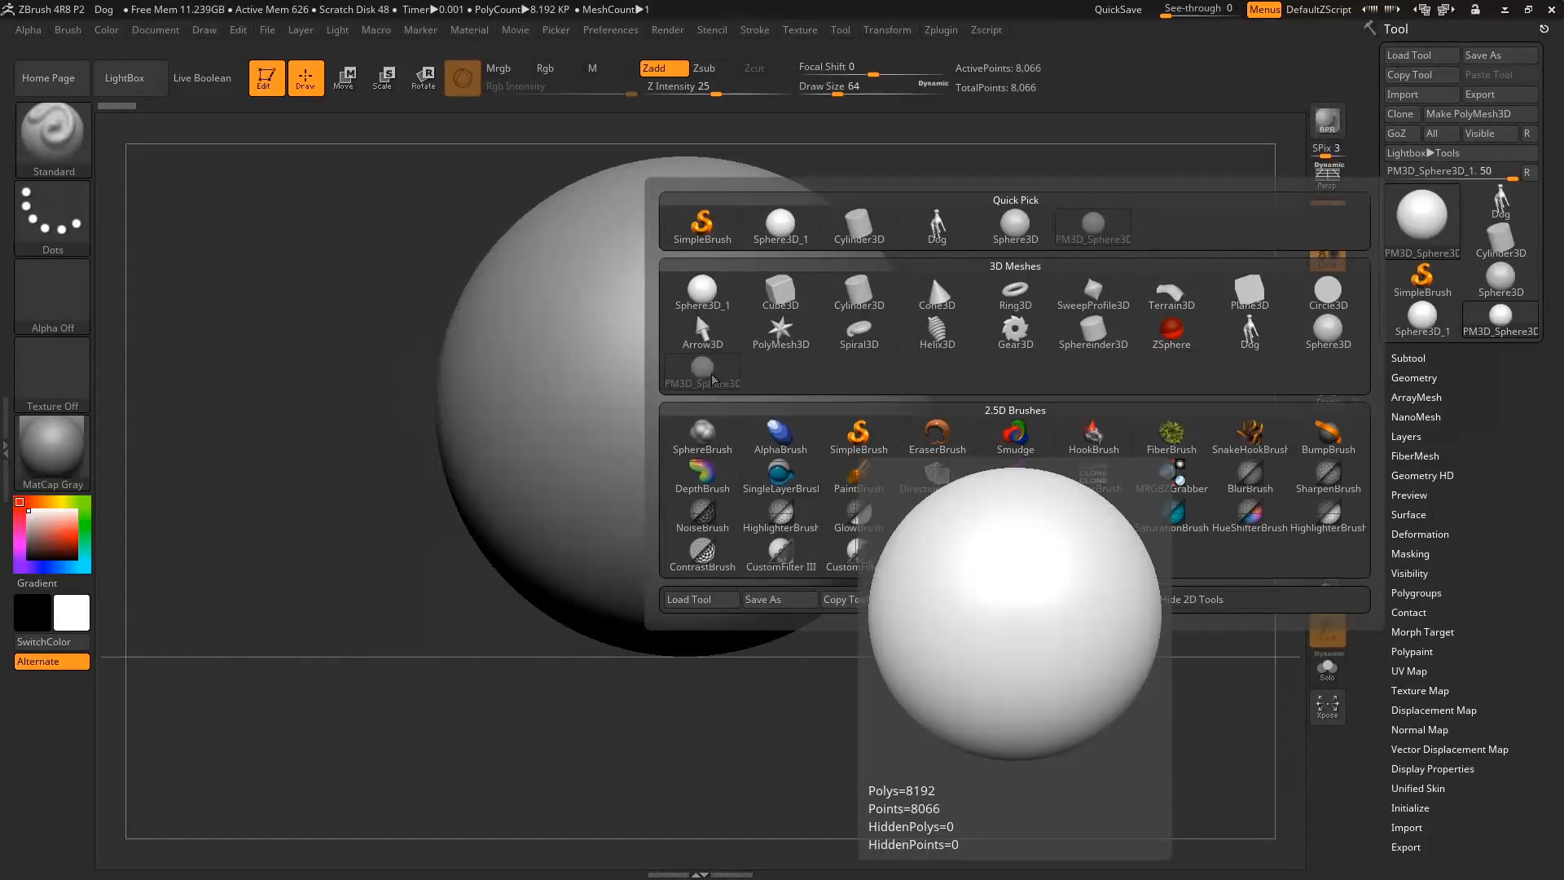
Sculpt rough Standard brush strokes across the front of the polymesh sphere, then exit Edit mode and clear the canvas.
mouse_move(598, 306)
mouse_down()
mouse_move(619, 436)
mouse_move(762, 399)
mouse_move(727, 359)
mouse_move(651, 489)
mouse_move(734, 268)
mouse_move(774, 236)
mouse_up()
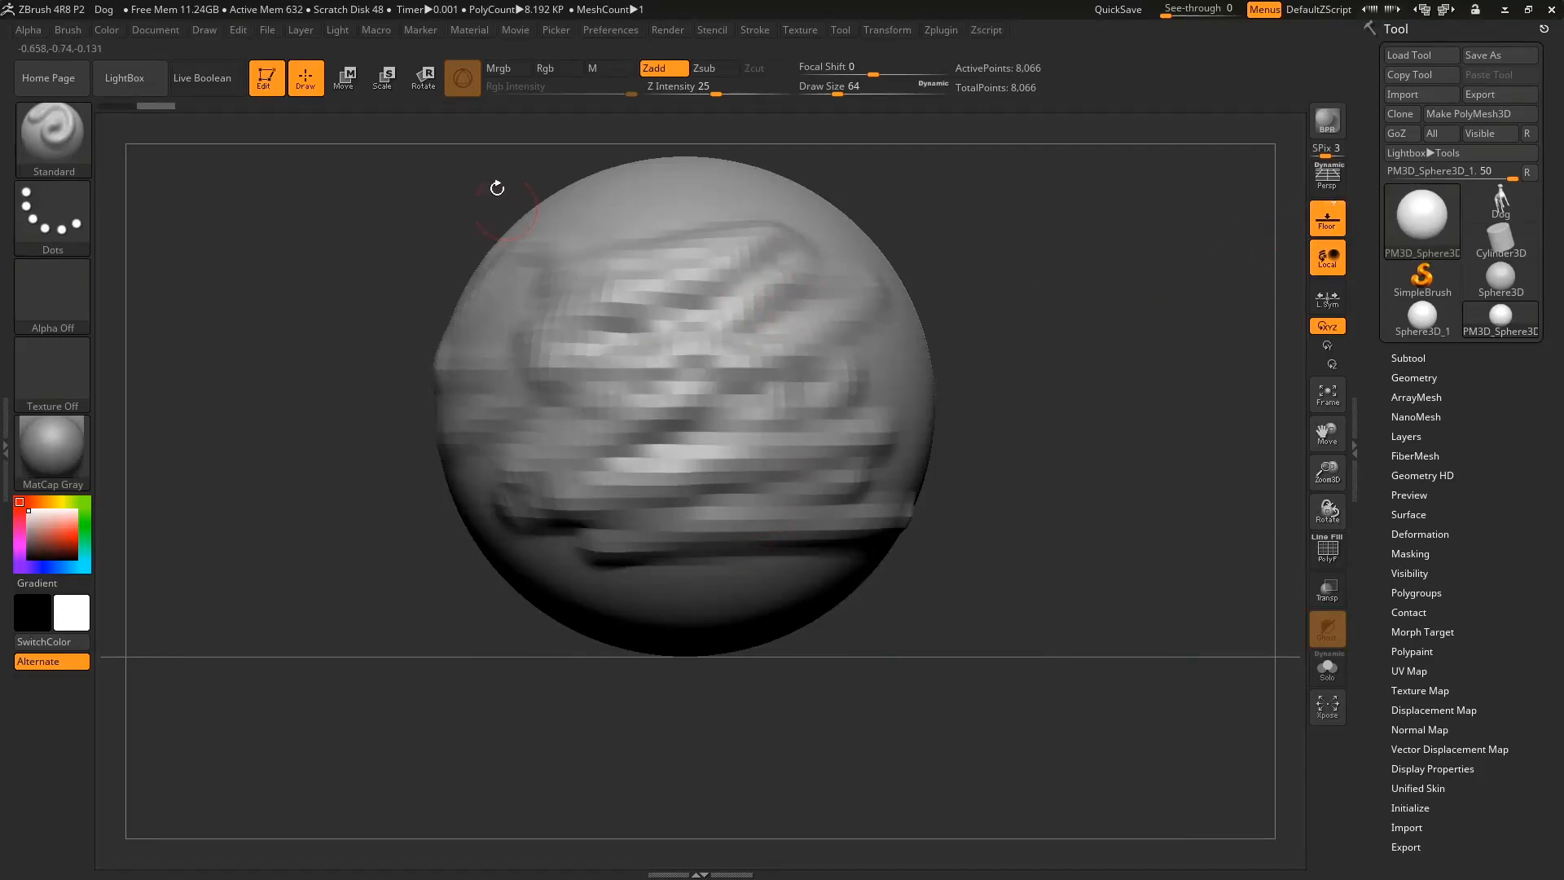
click(284, 89)
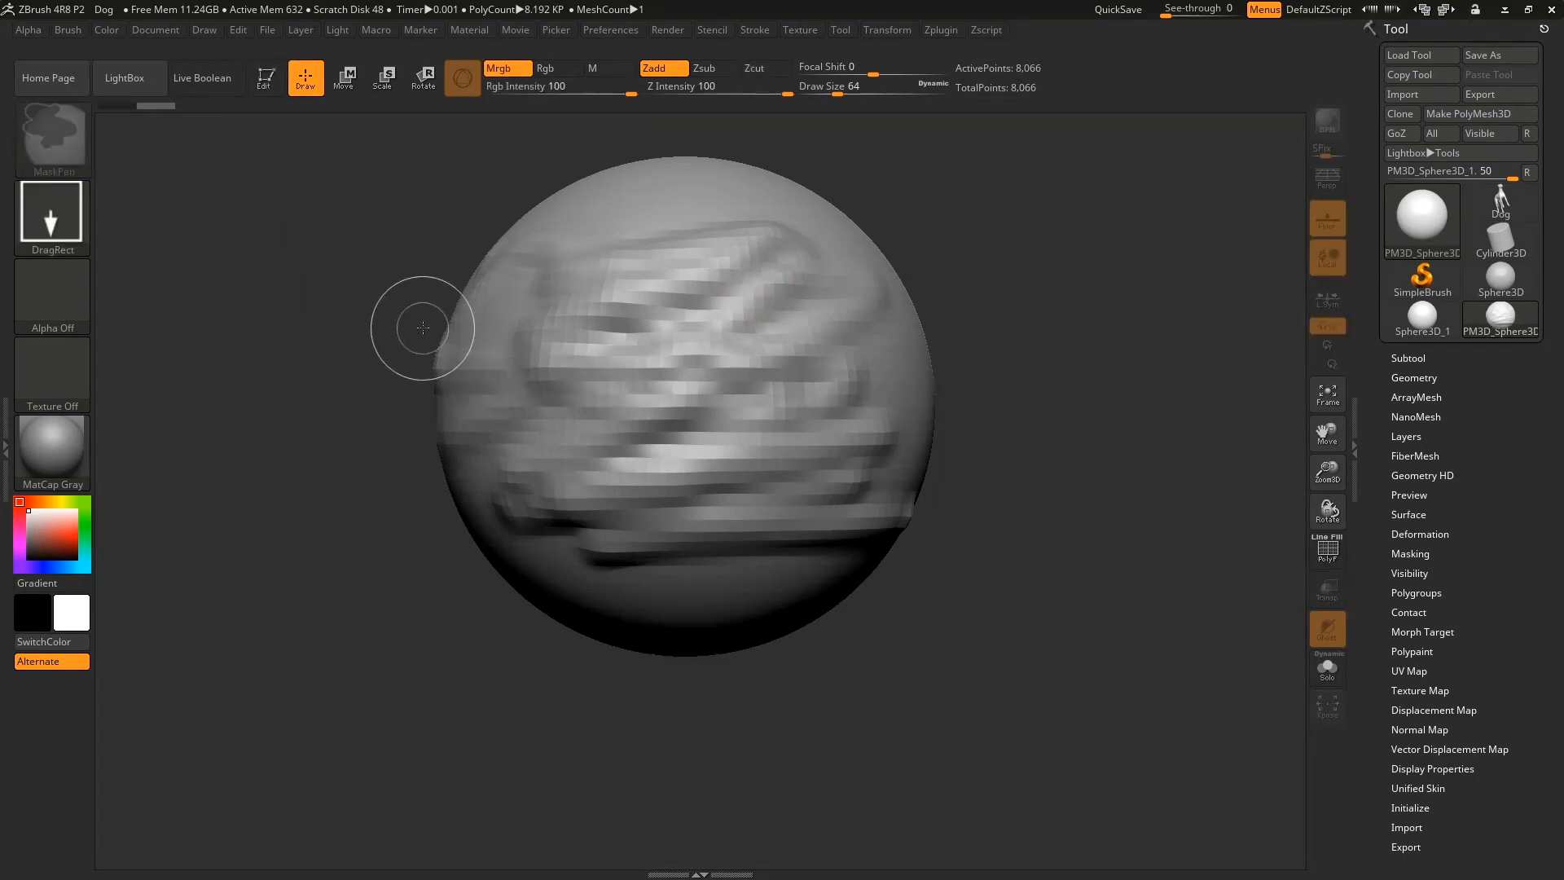
key(ctrl+n)
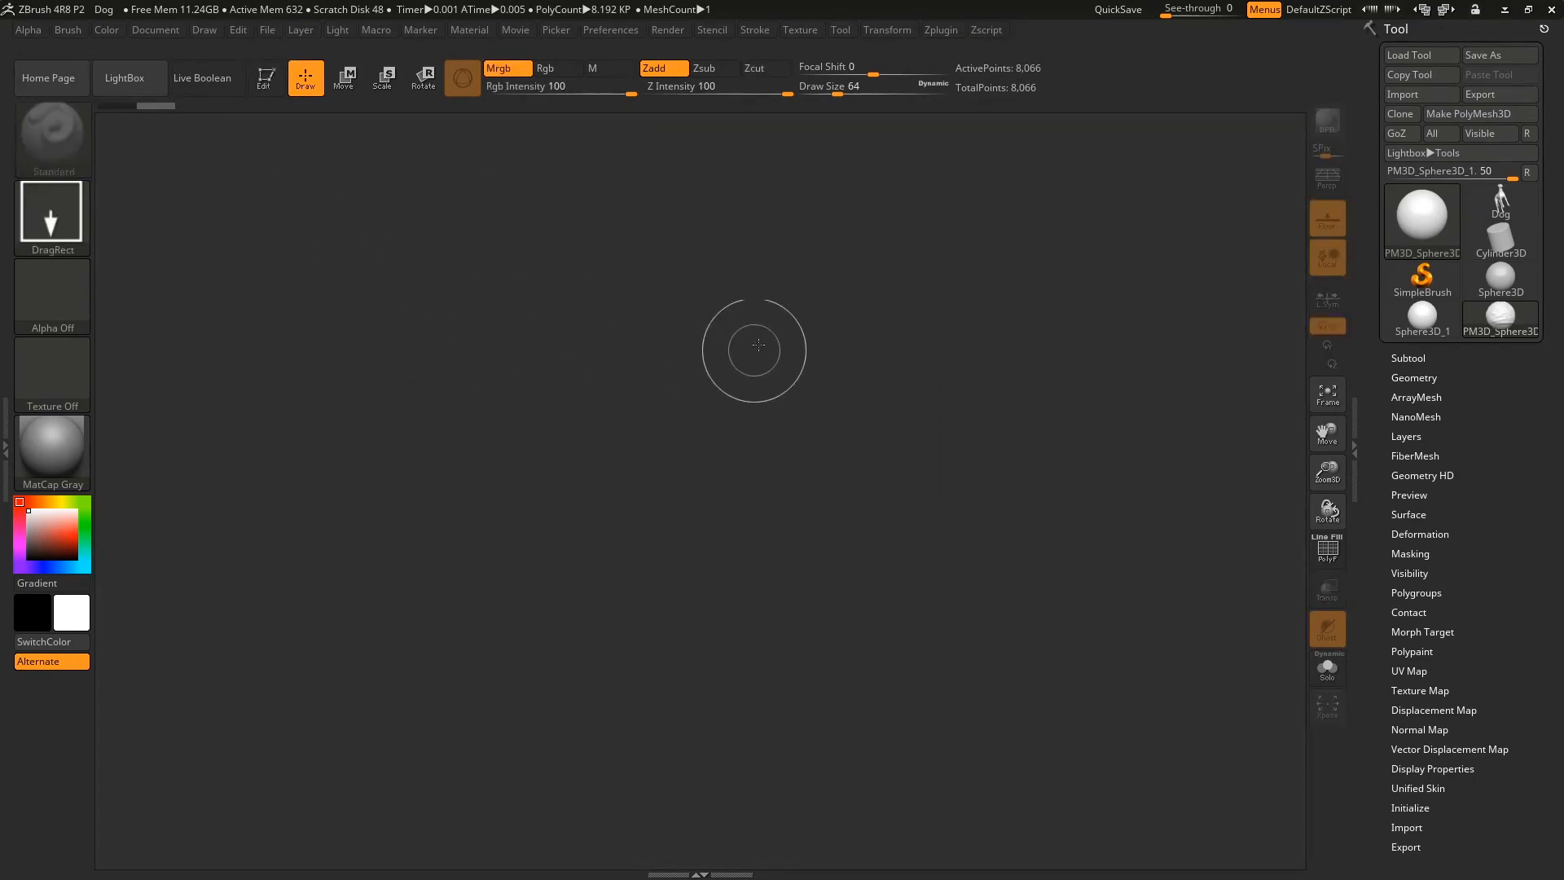
Reselect the sculpted PM3D_Sphere3D mesh, draw it large on the empty canvas and turn on Edit mode.
click(1416, 226)
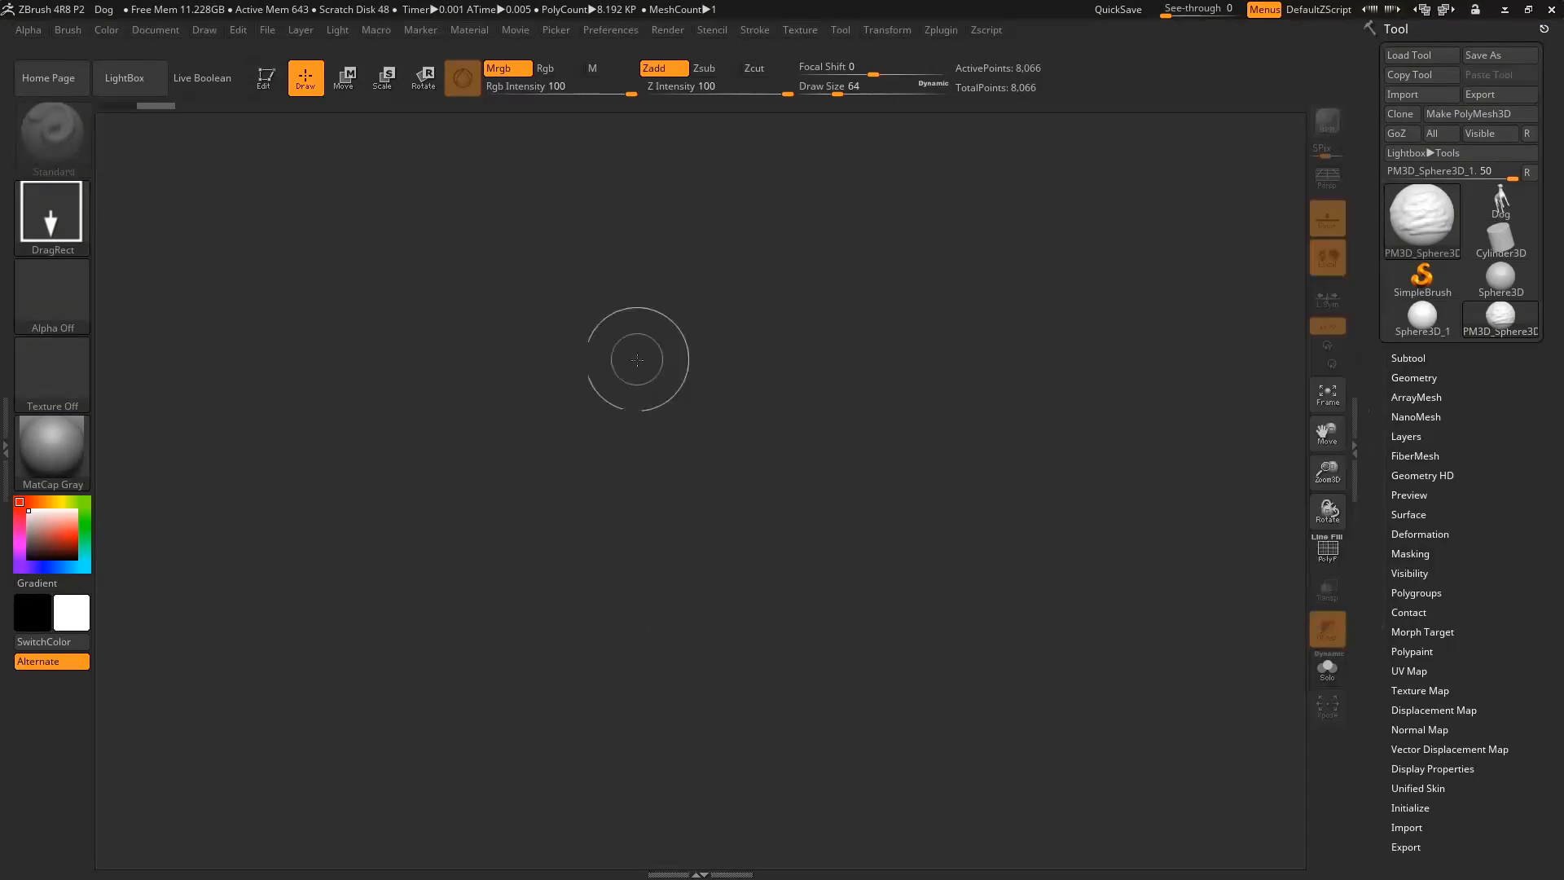
click(1419, 228)
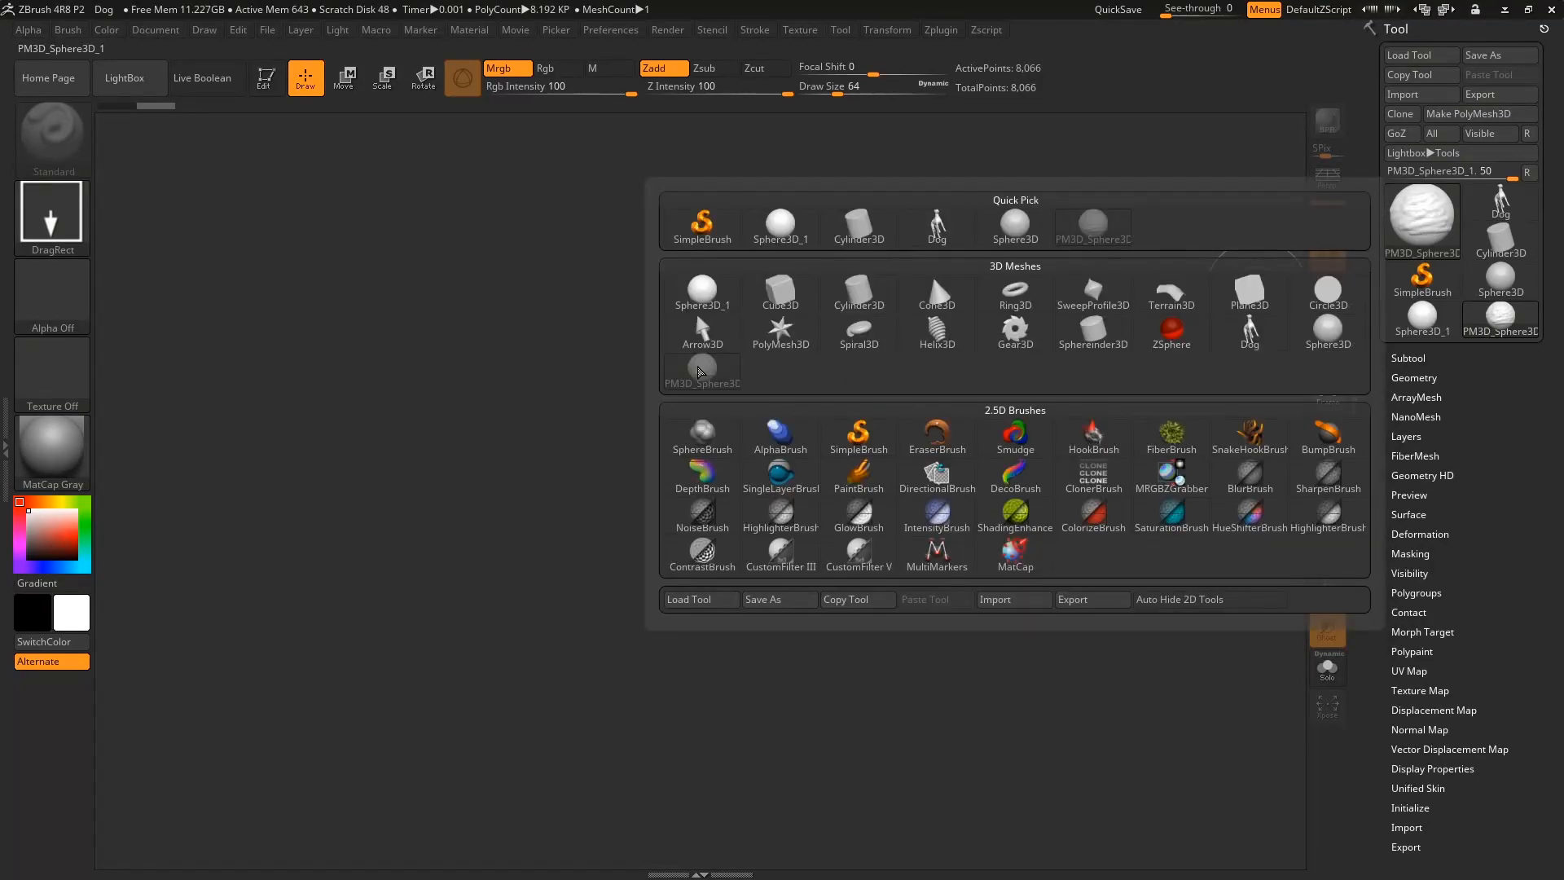
click(701, 373)
mouse_move(696, 405)
mouse_down()
mouse_move(717, 351)
mouse_move(850, 297)
mouse_up()
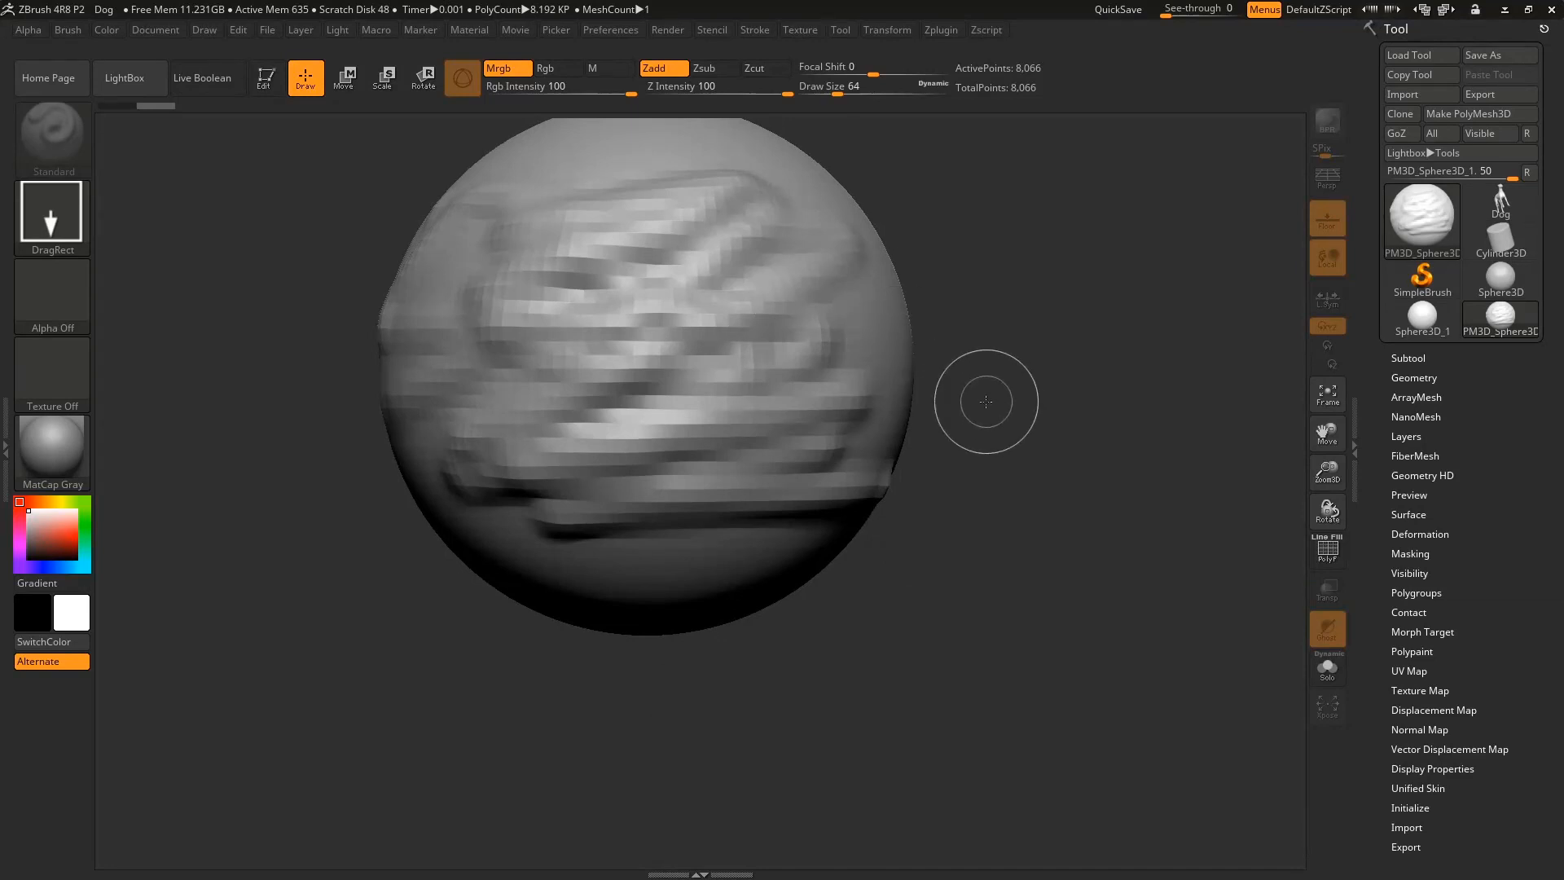
click(265, 84)
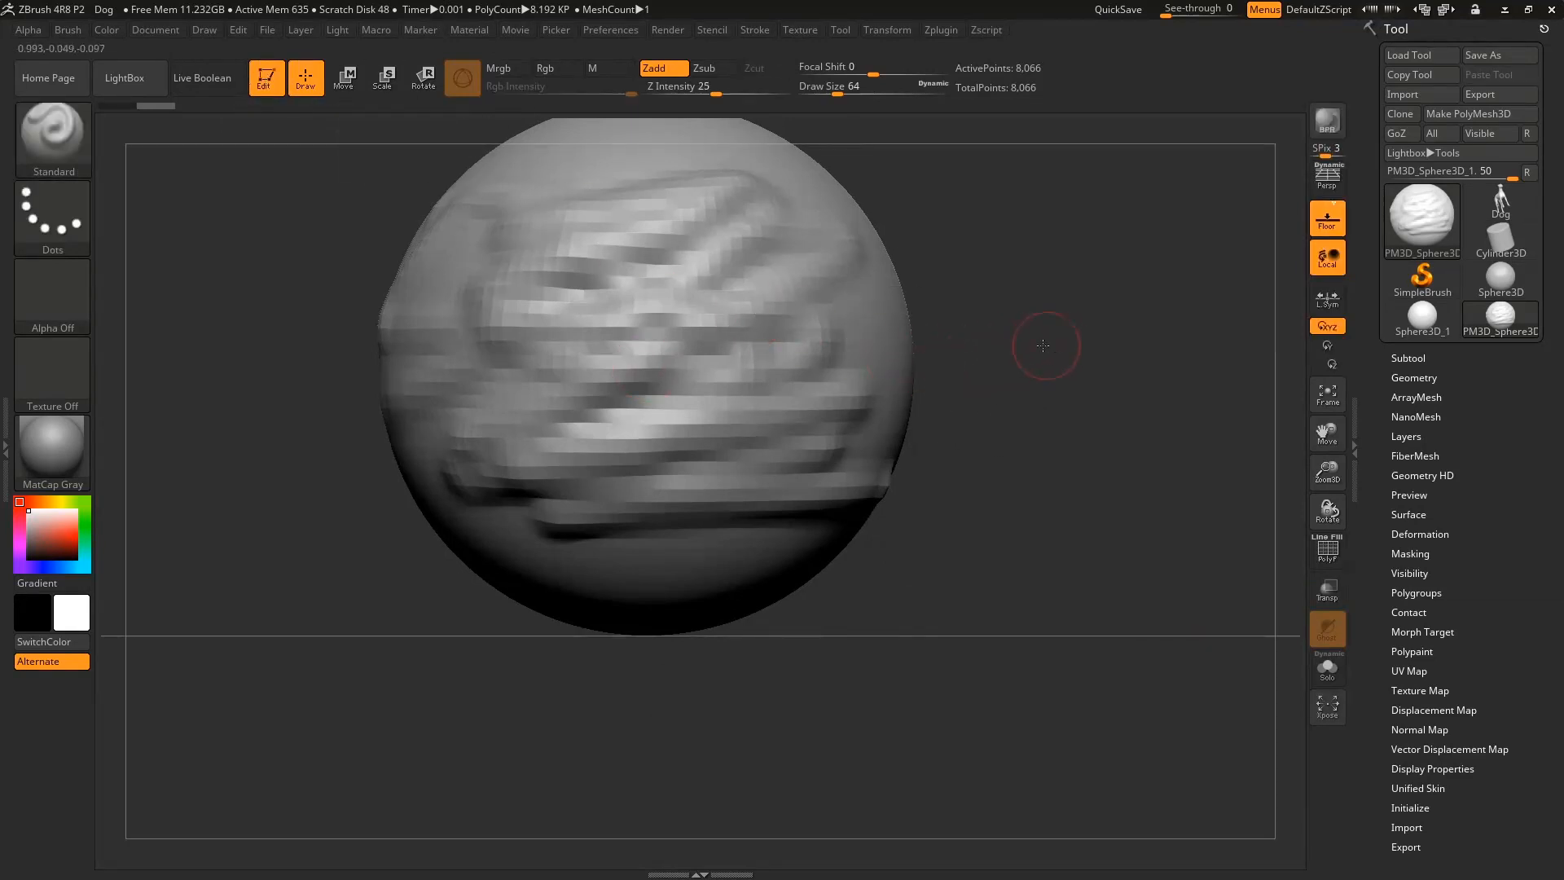
Sculpt more rough strokes around the side of the sphere, then exit Edit mode and clear the canvas.
drag(1043, 345, 1132, 350)
mouse_move(652, 289)
mouse_down()
mouse_move(513, 350)
mouse_move(399, 526)
mouse_up()
drag(434, 309, 513, 269)
key(ctrl)
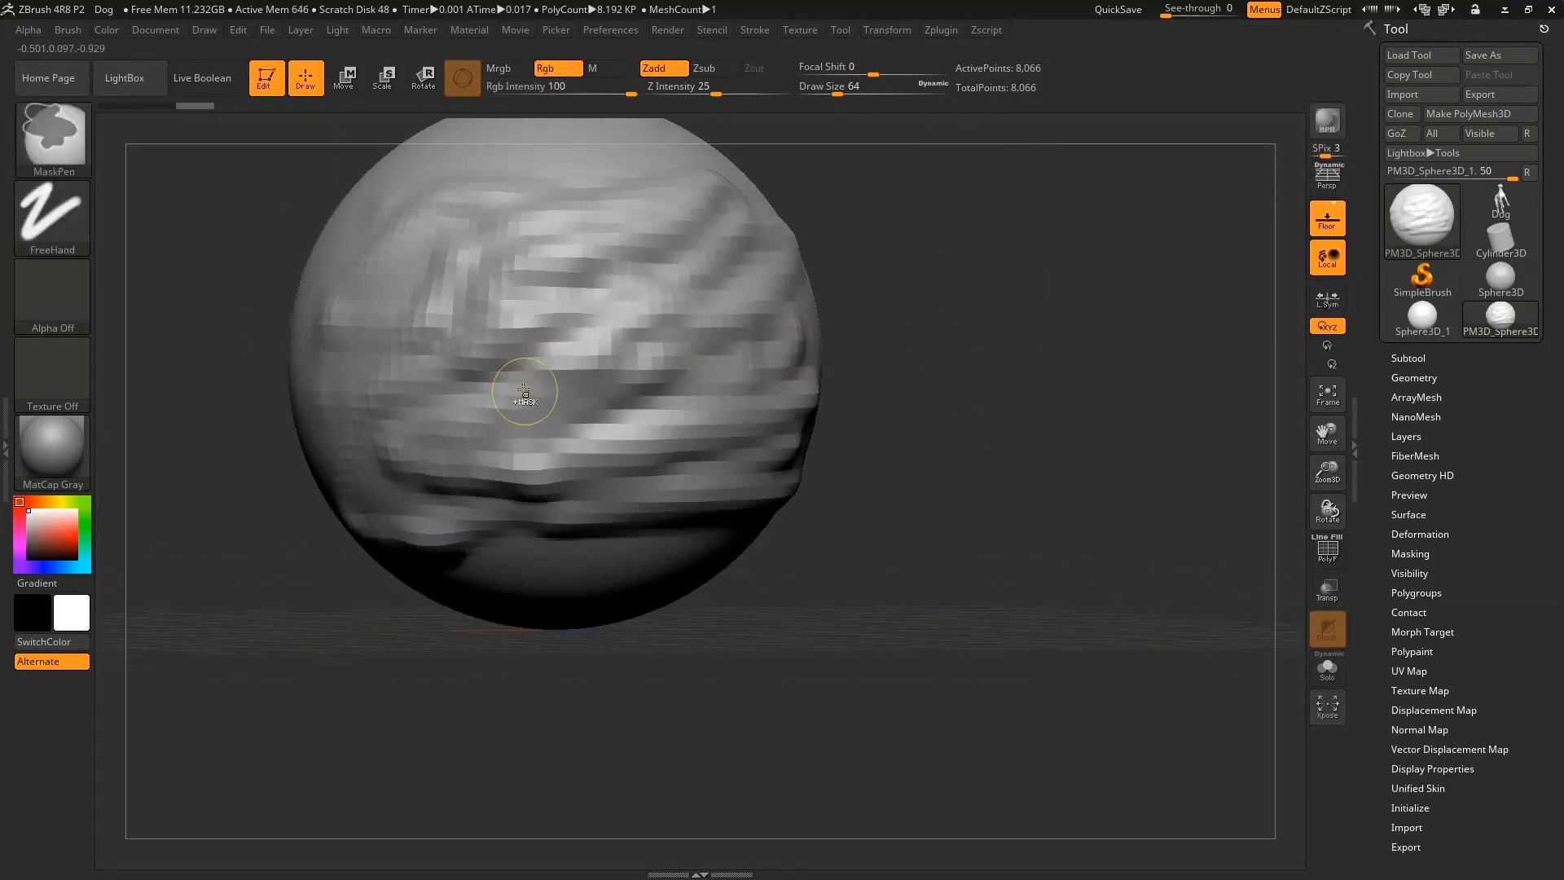
click(274, 92)
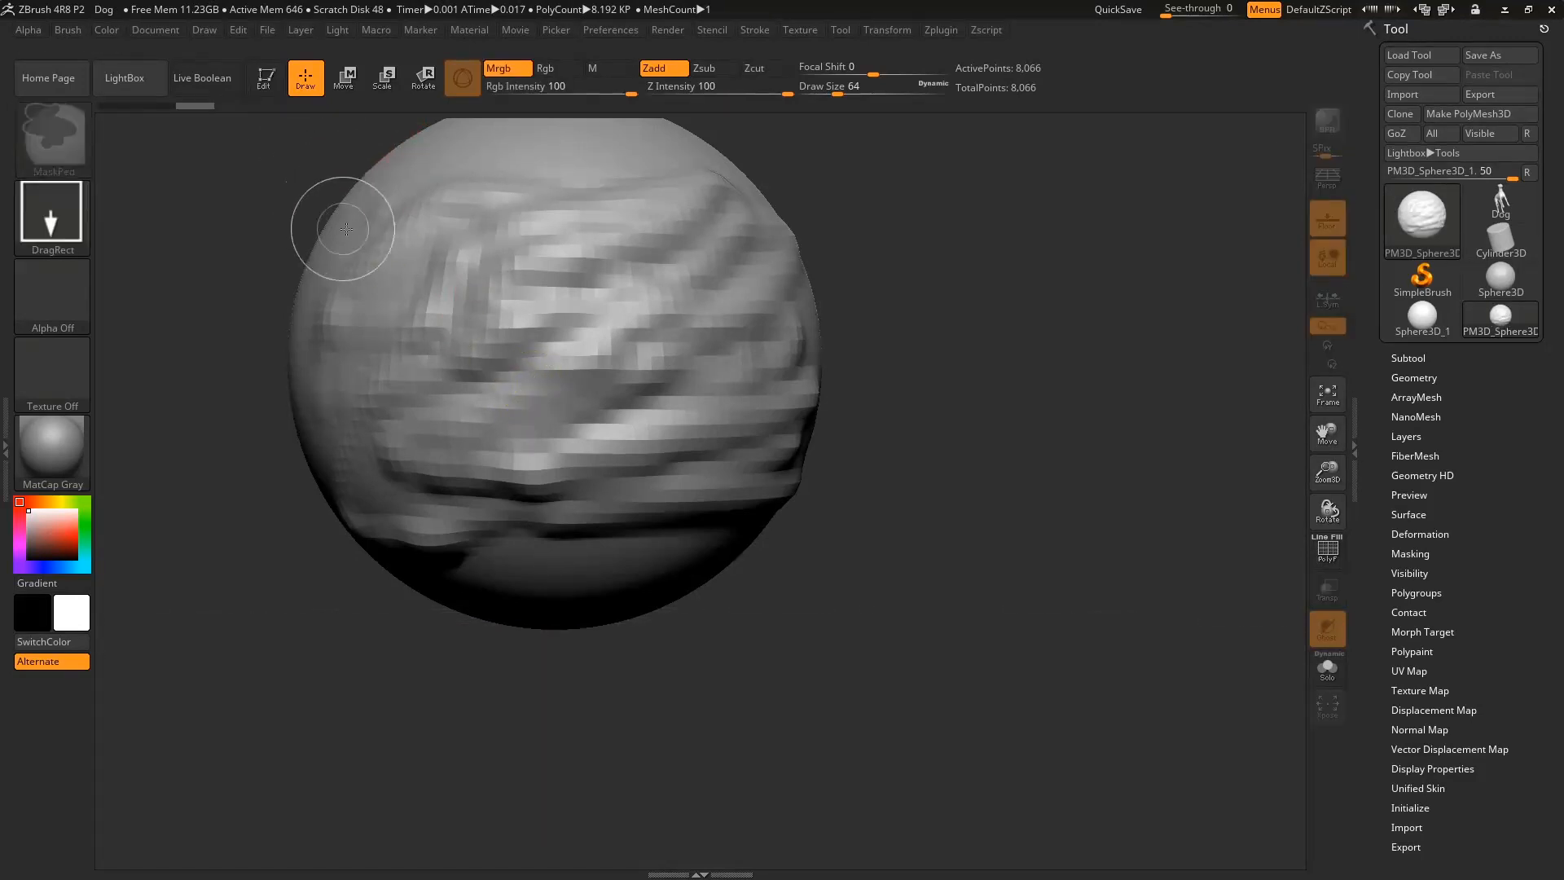
key(ctrl+n)
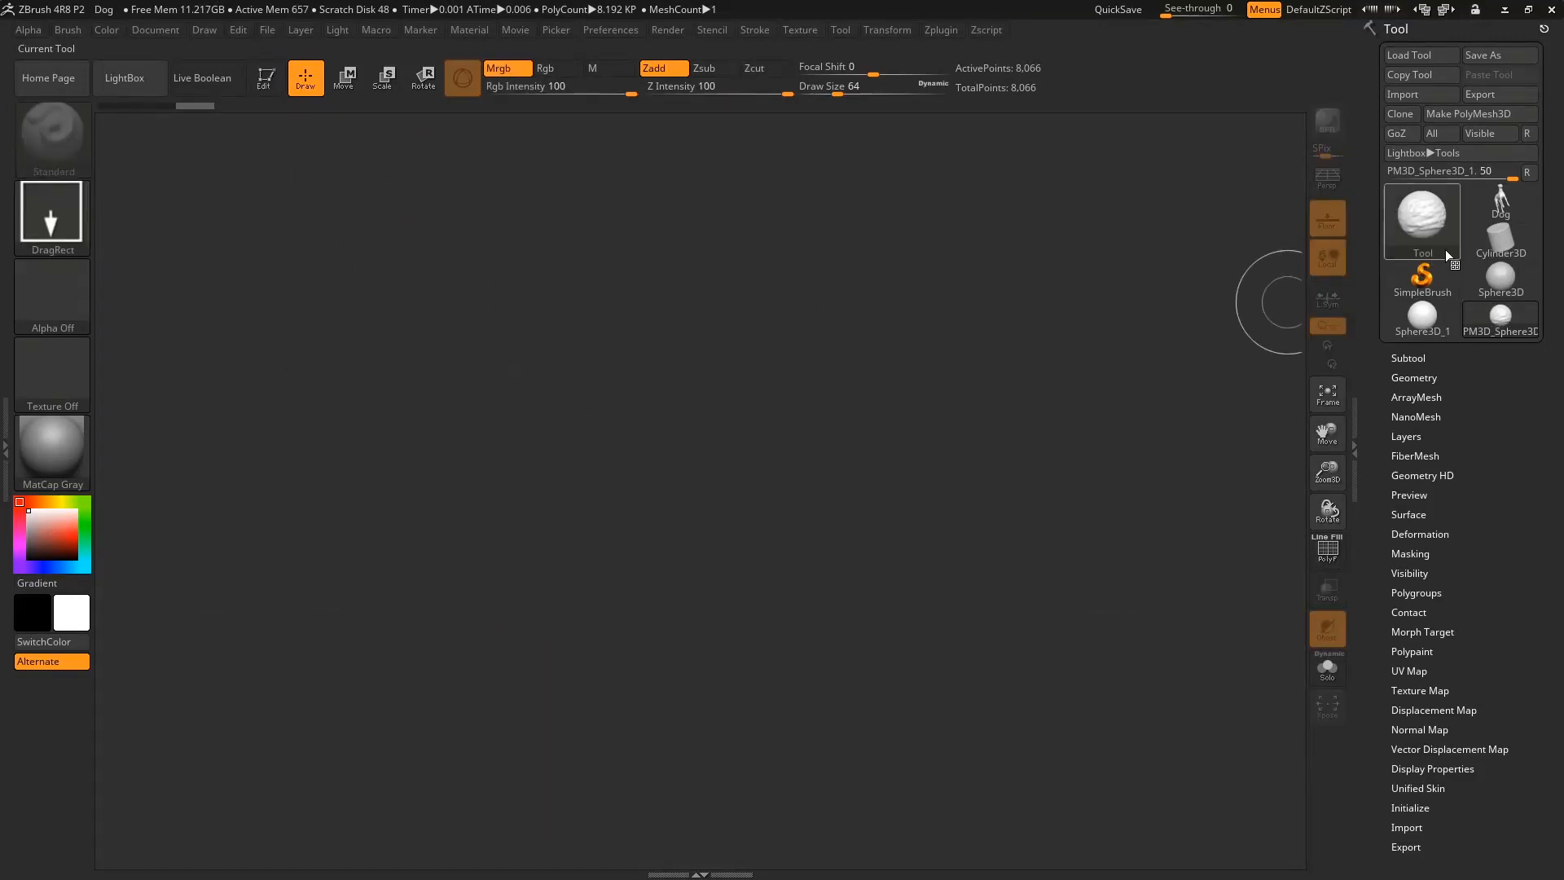
Draw the Dog mesh in the middle of the canvas, turn on Edit mode and show it in side view.
click(1503, 204)
mouse_move(692, 443)
mouse_down()
mouse_move(662, 739)
mouse_move(694, 749)
mouse_up()
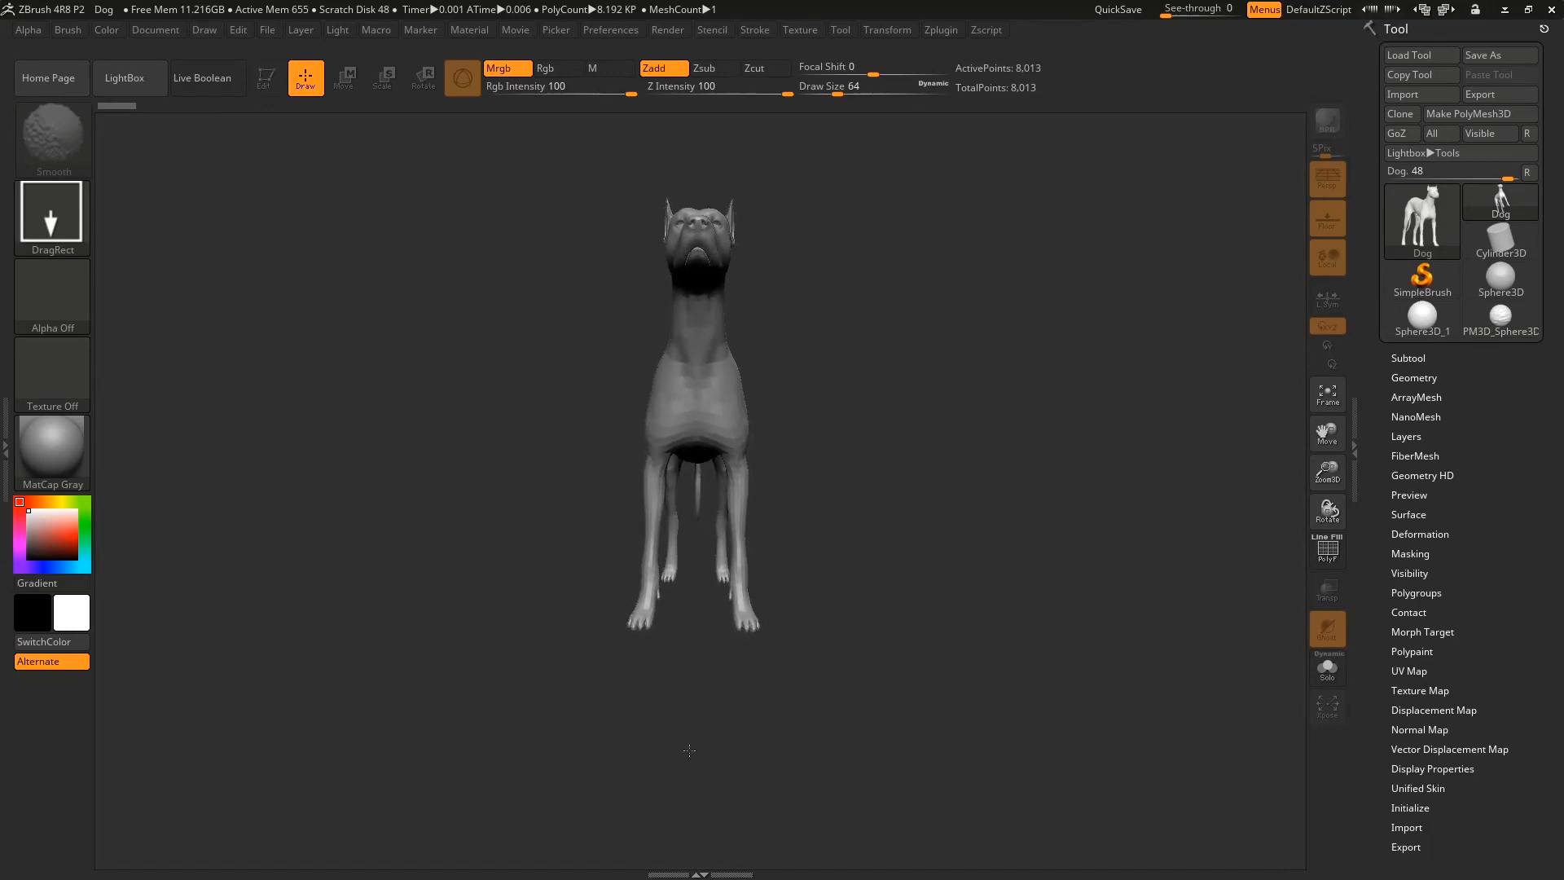
click(266, 78)
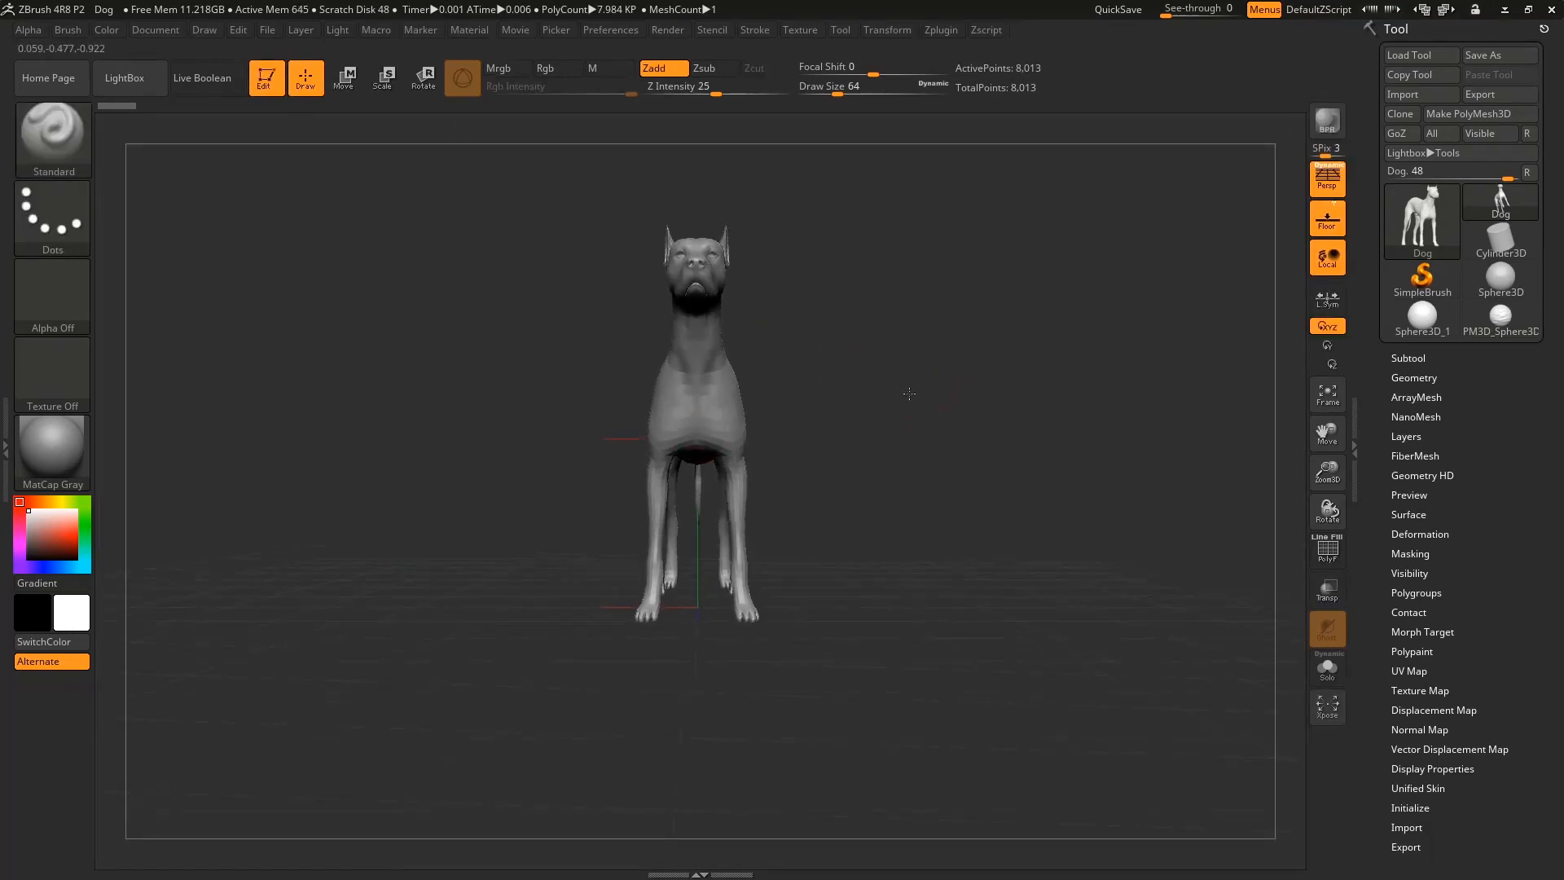
drag(421, 172, 1083, 318)
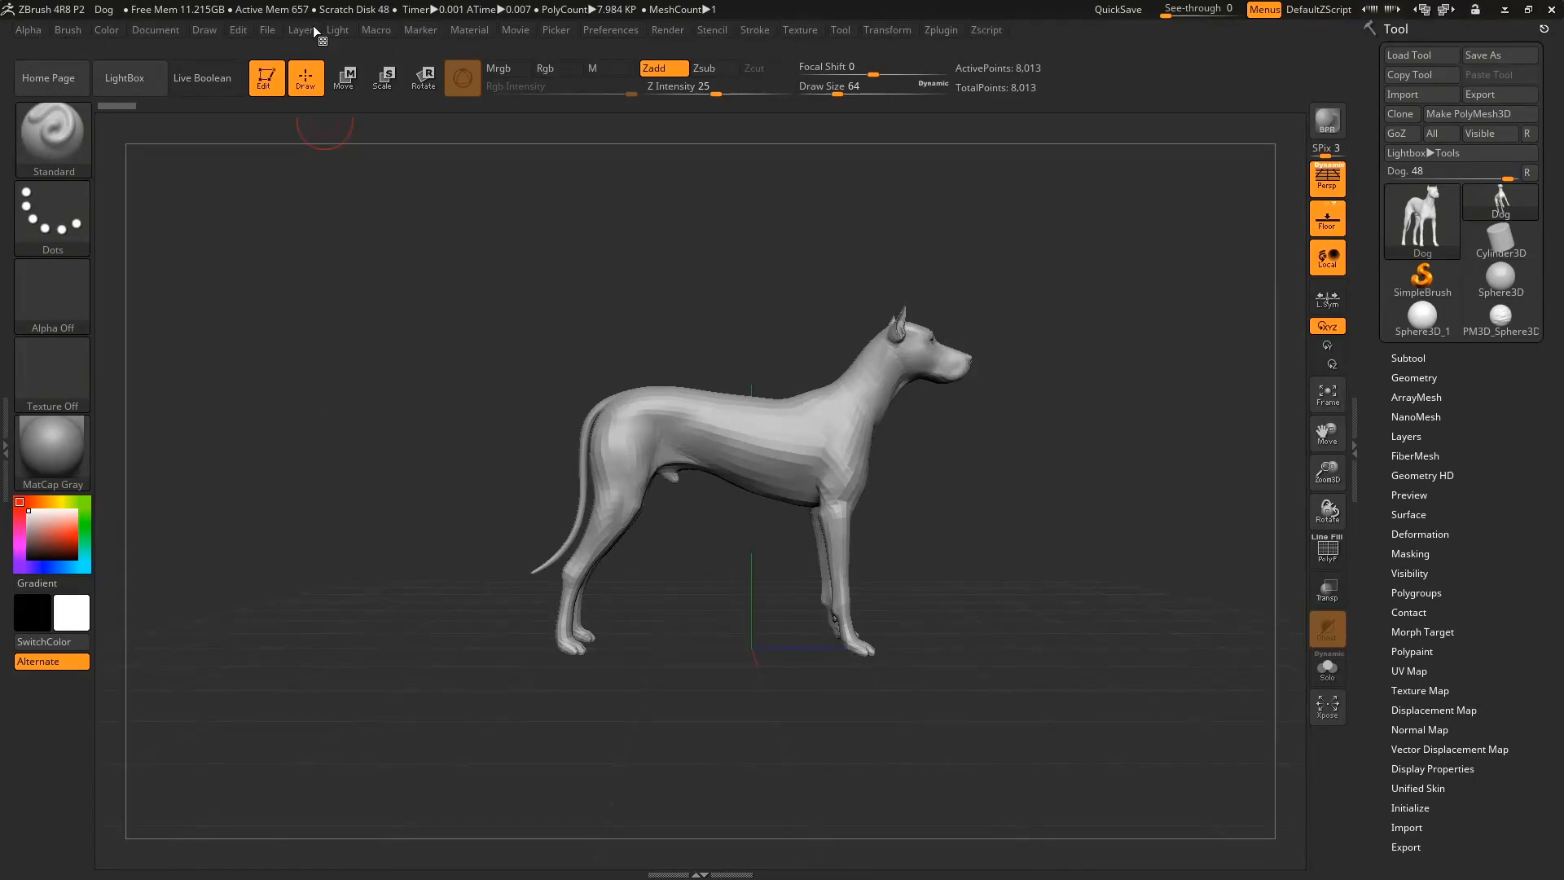
Choose the Standard brush from the sculpting brushes, then switch to the ClayBuildup brush.
click(50, 140)
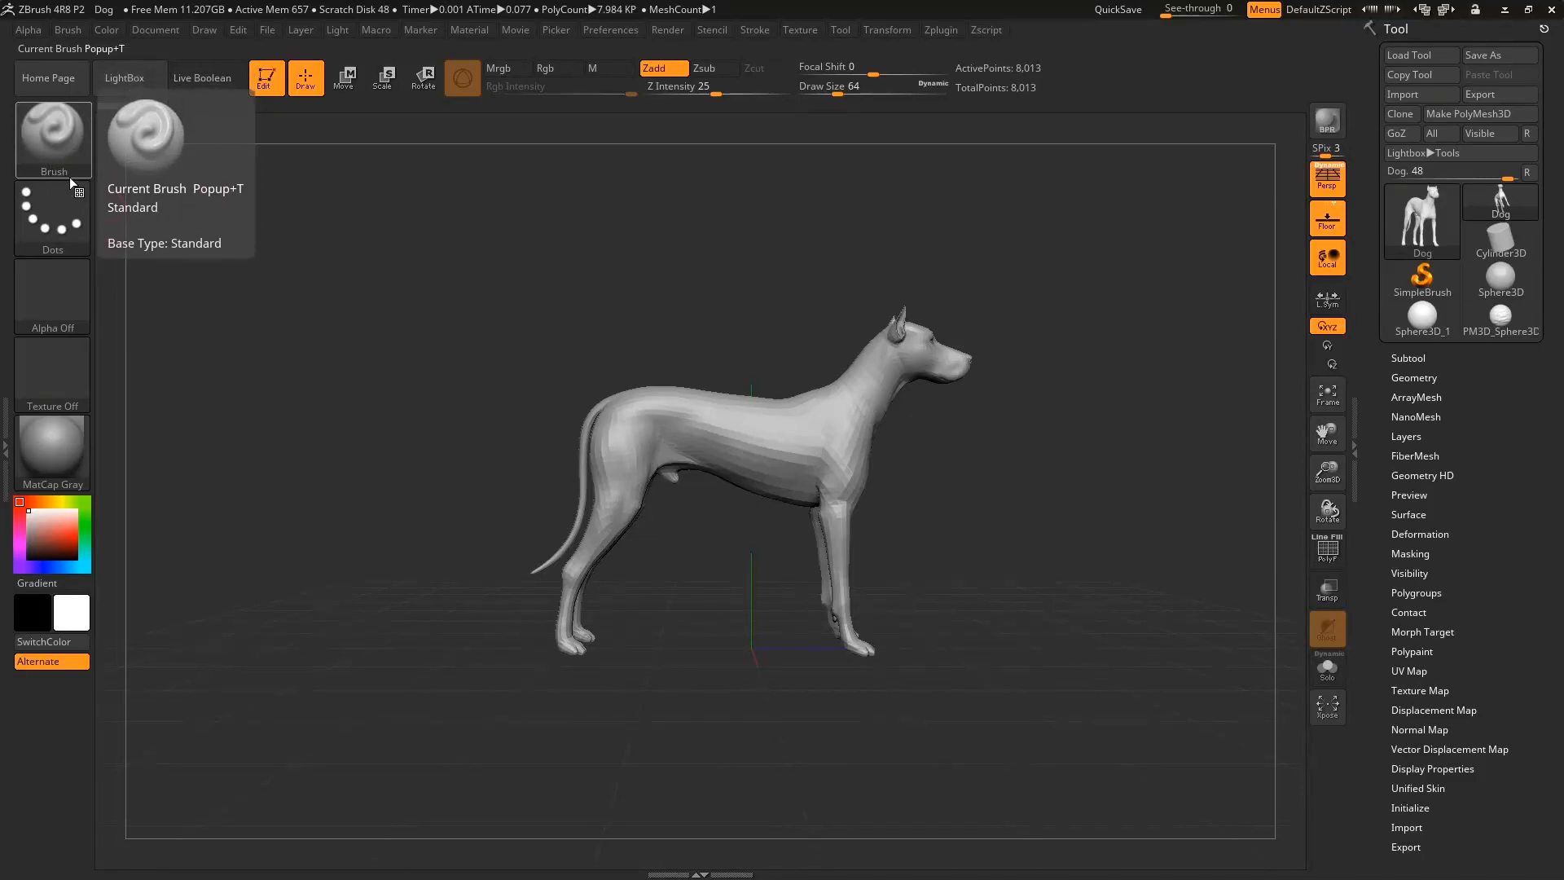
key(b)
key(s)
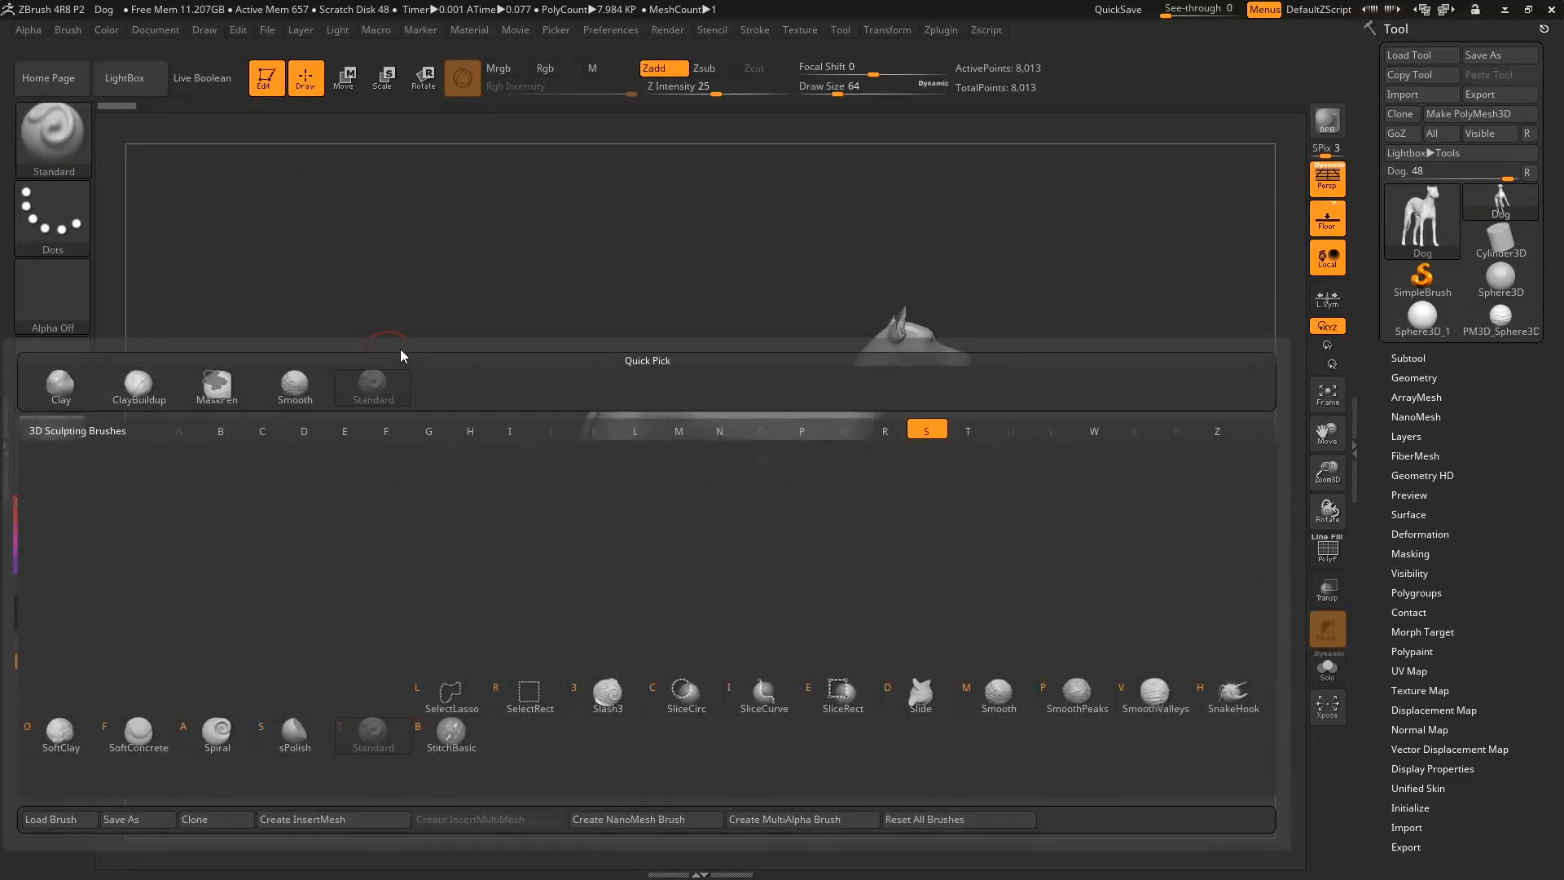
key(t)
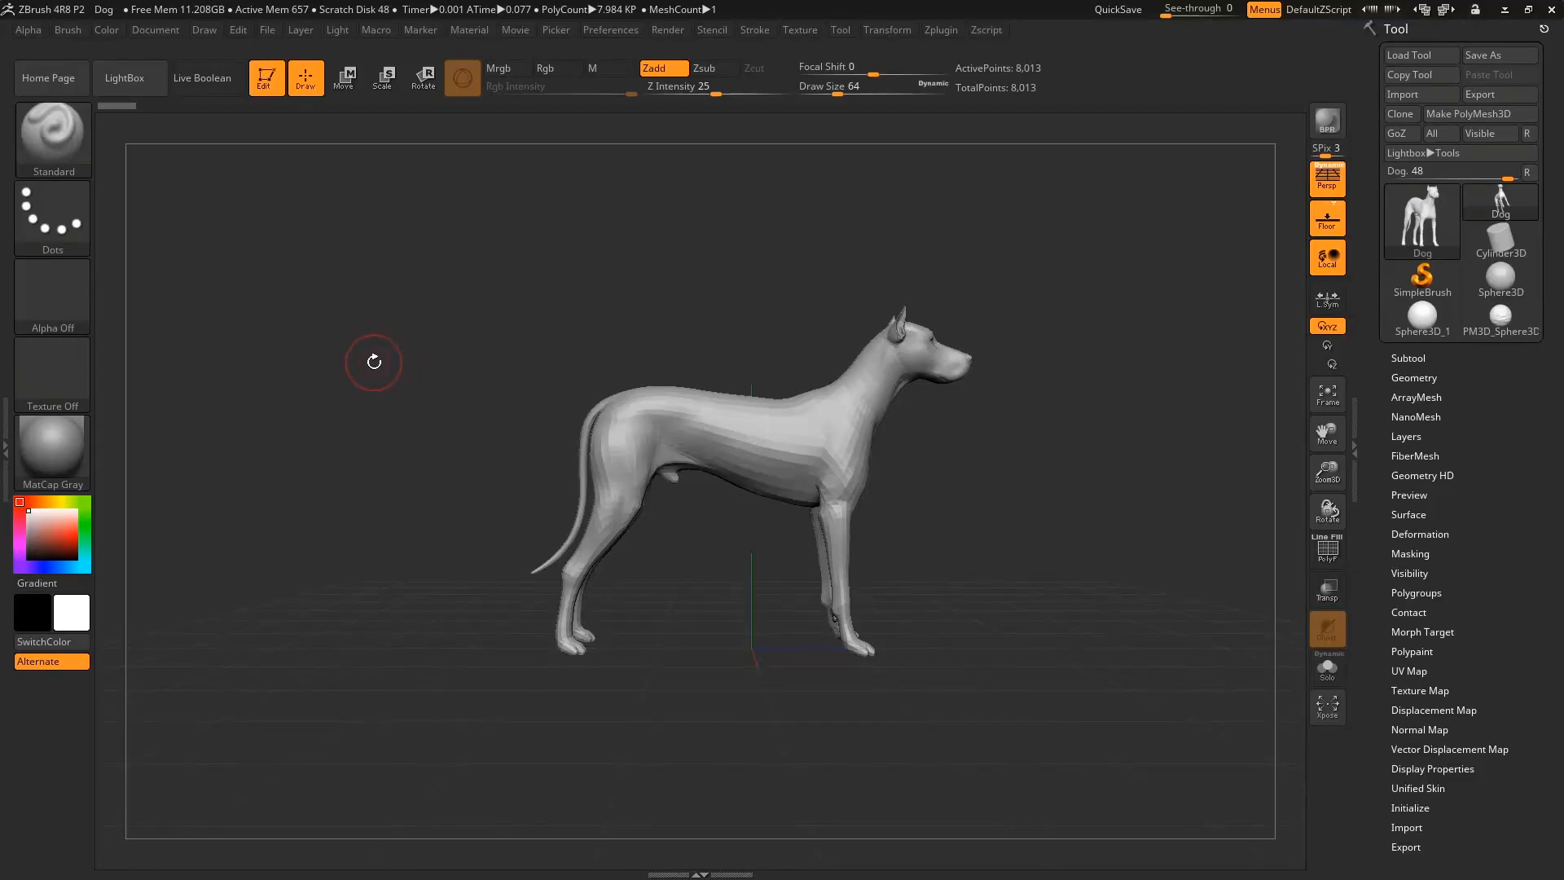
key(b)
key(c)
key(b)
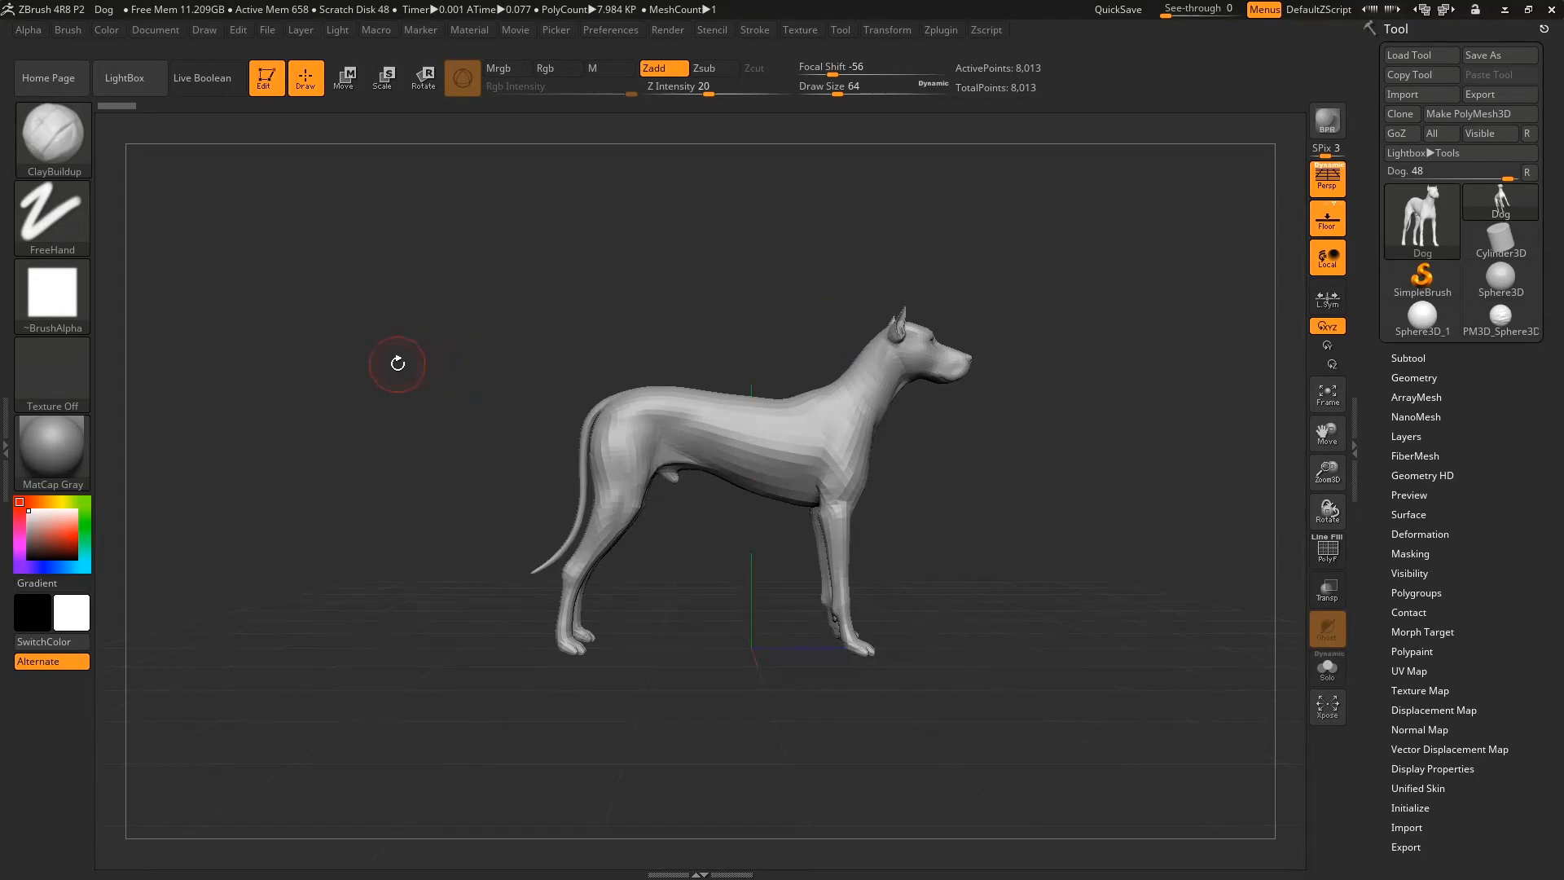
Switch to the DamStandard brush and then to the Move brush.
key(b)
key(d)
key(s)
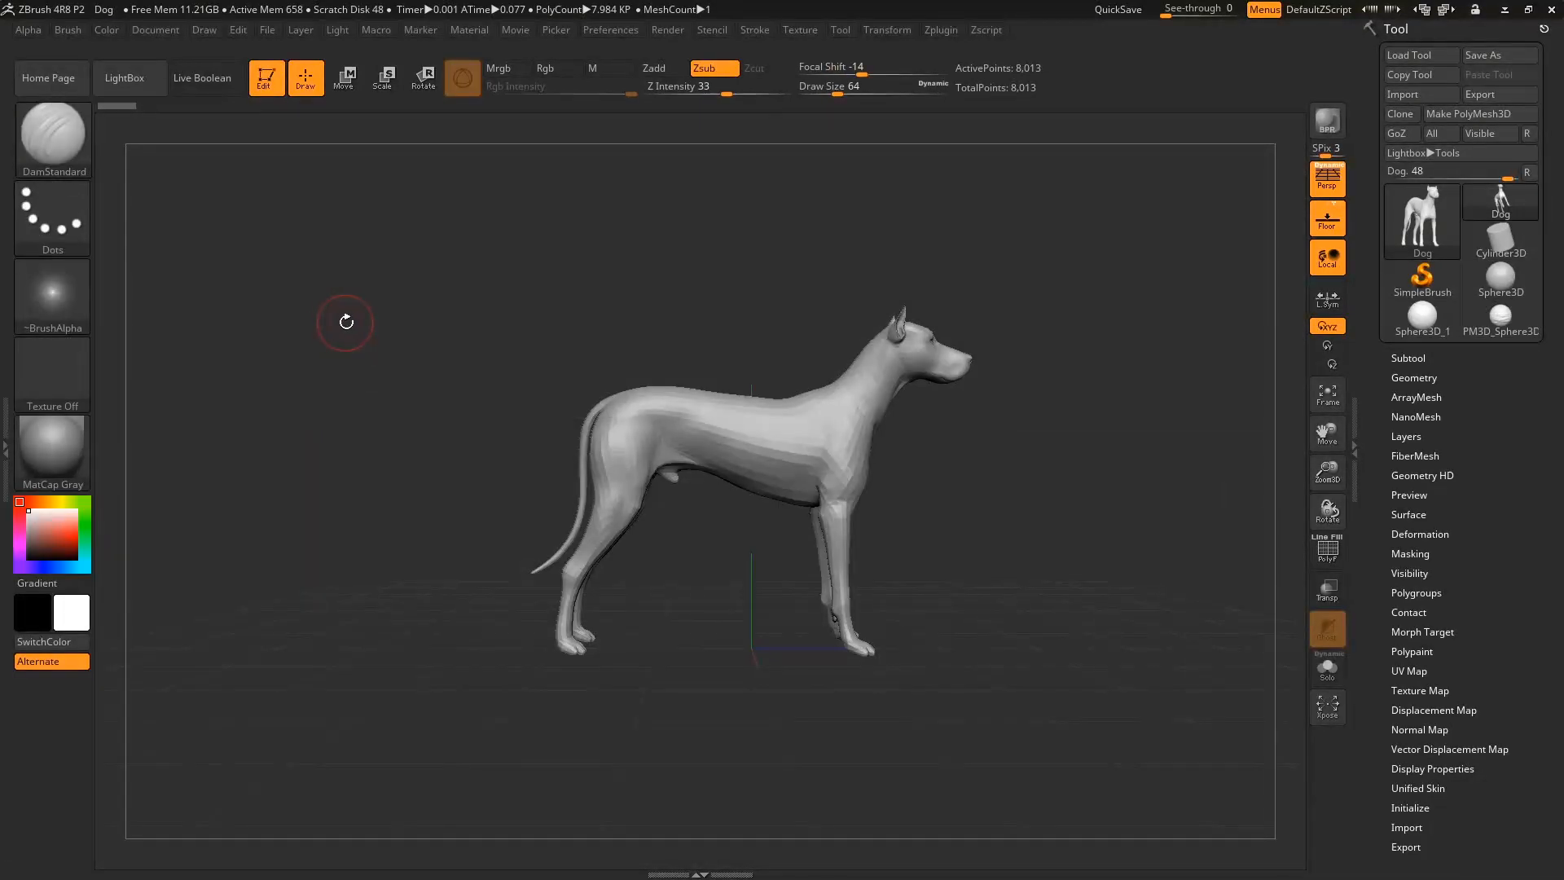
key(b)
key(m)
key(v)
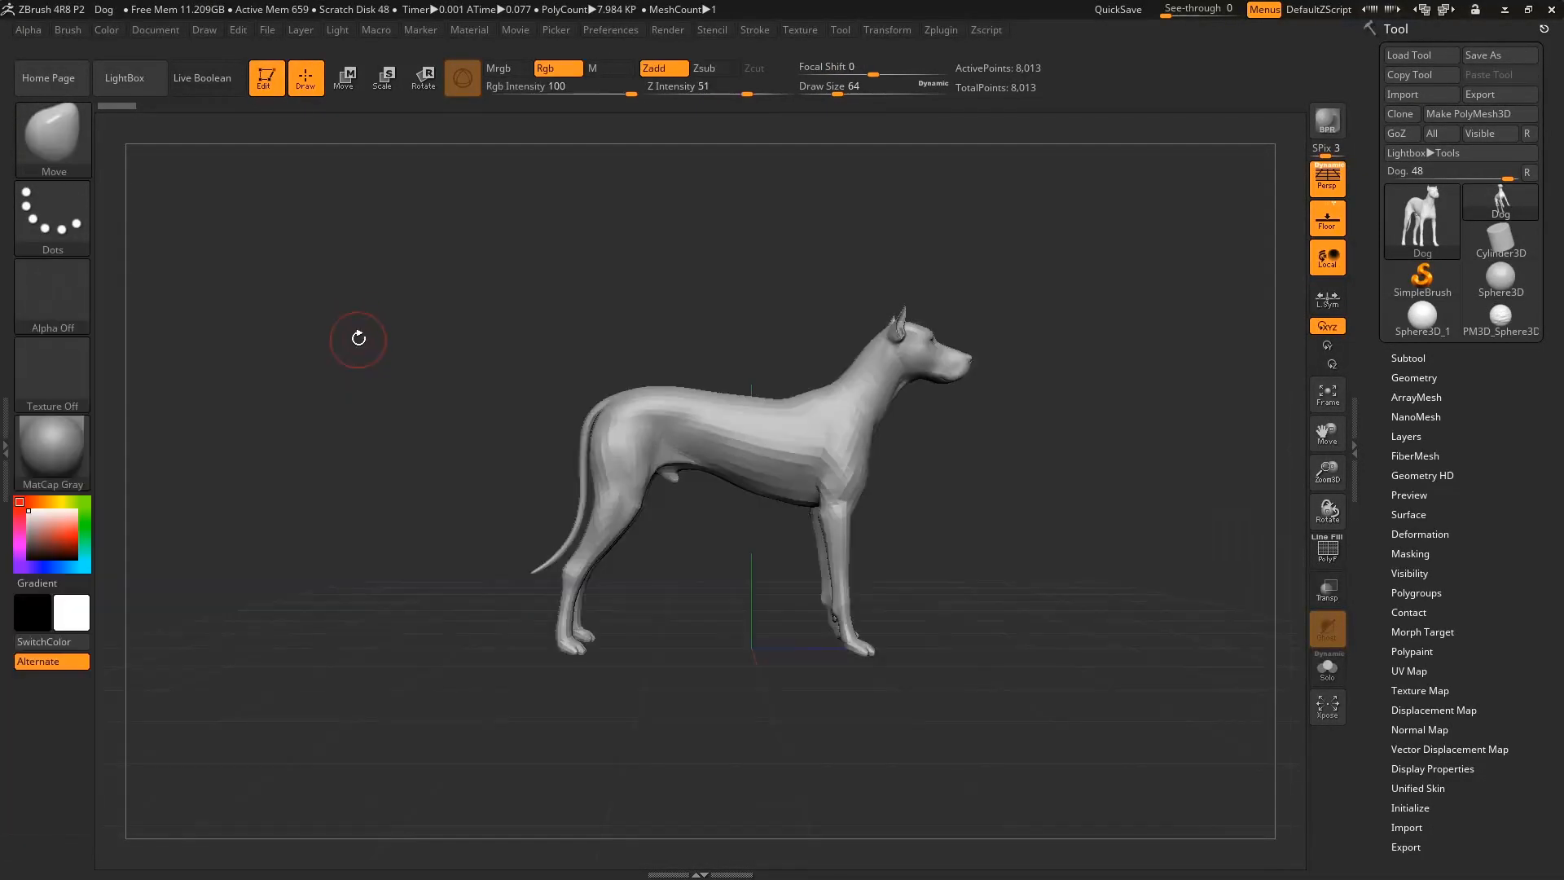
Switch to the SnakeHook brush and return to the Standard brush.
key(b)
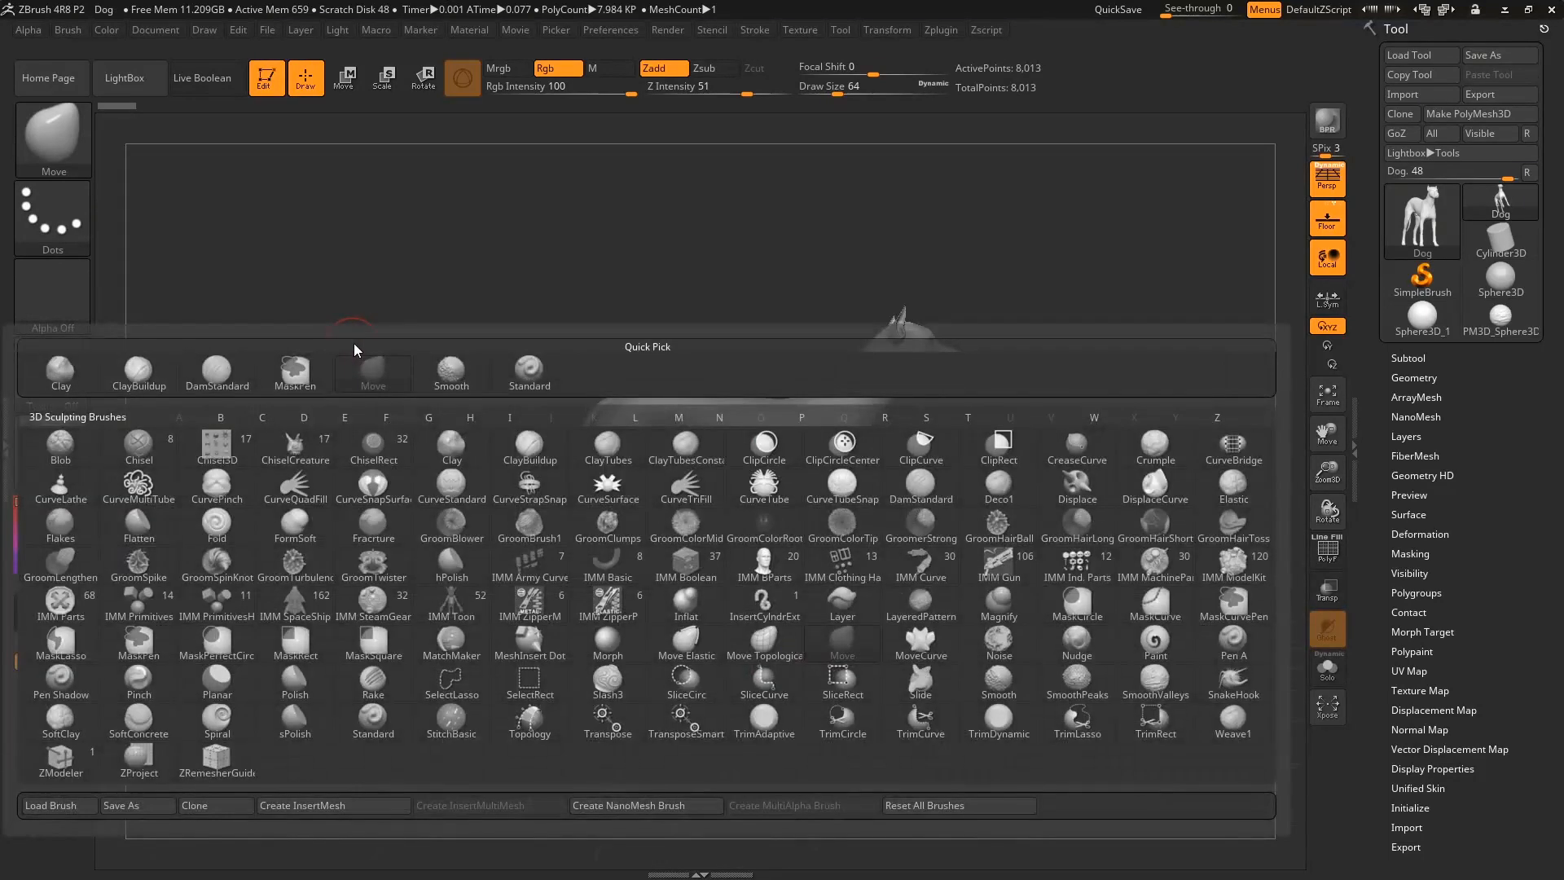
key(s)
key(h)
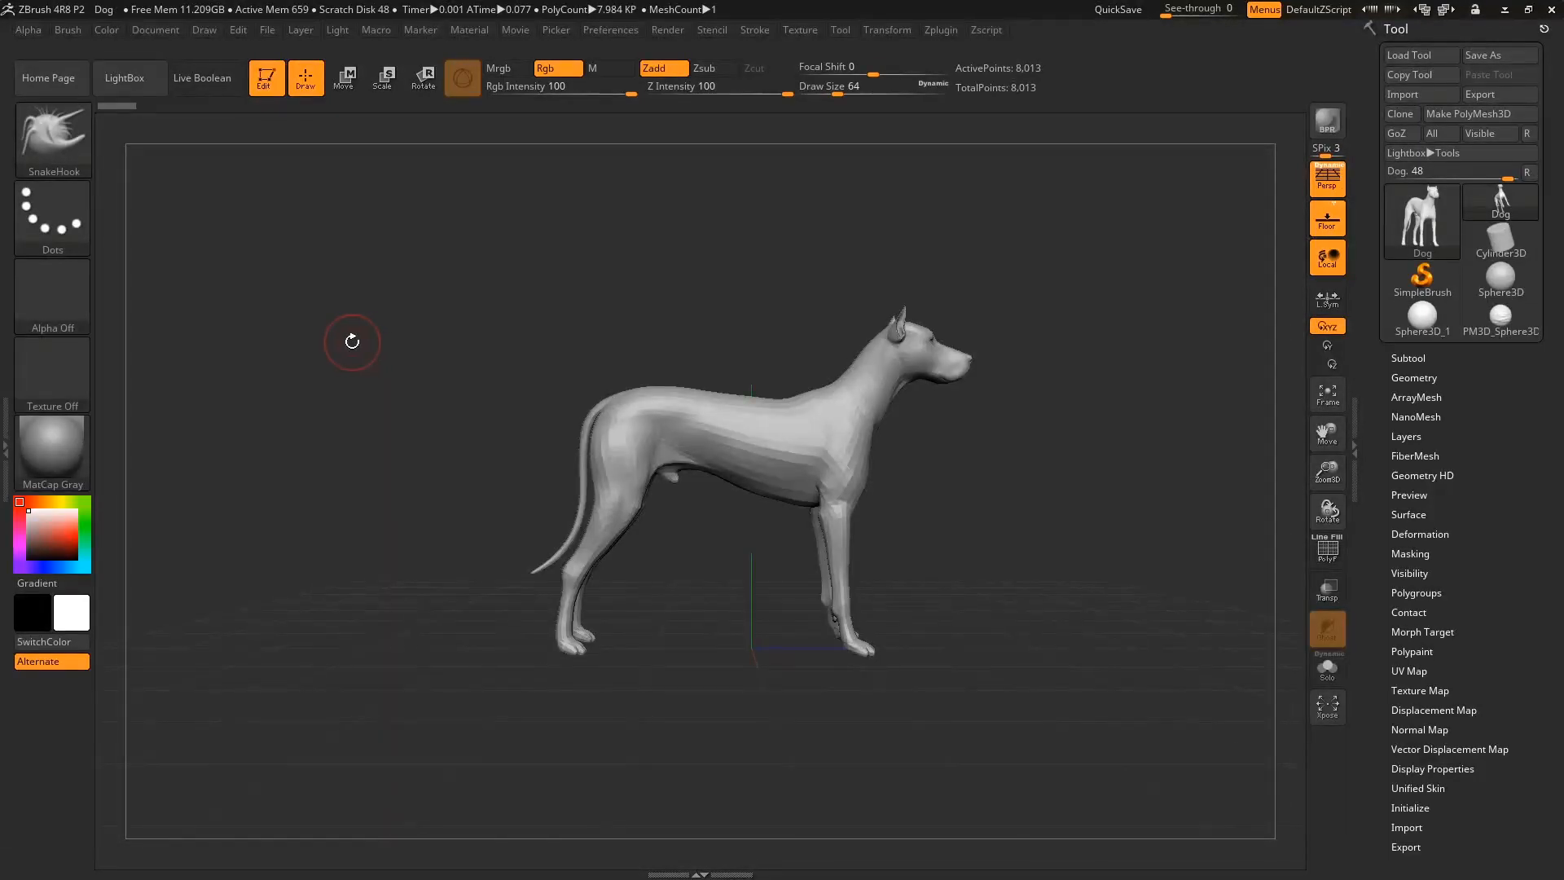
click(52, 175)
click(65, 179)
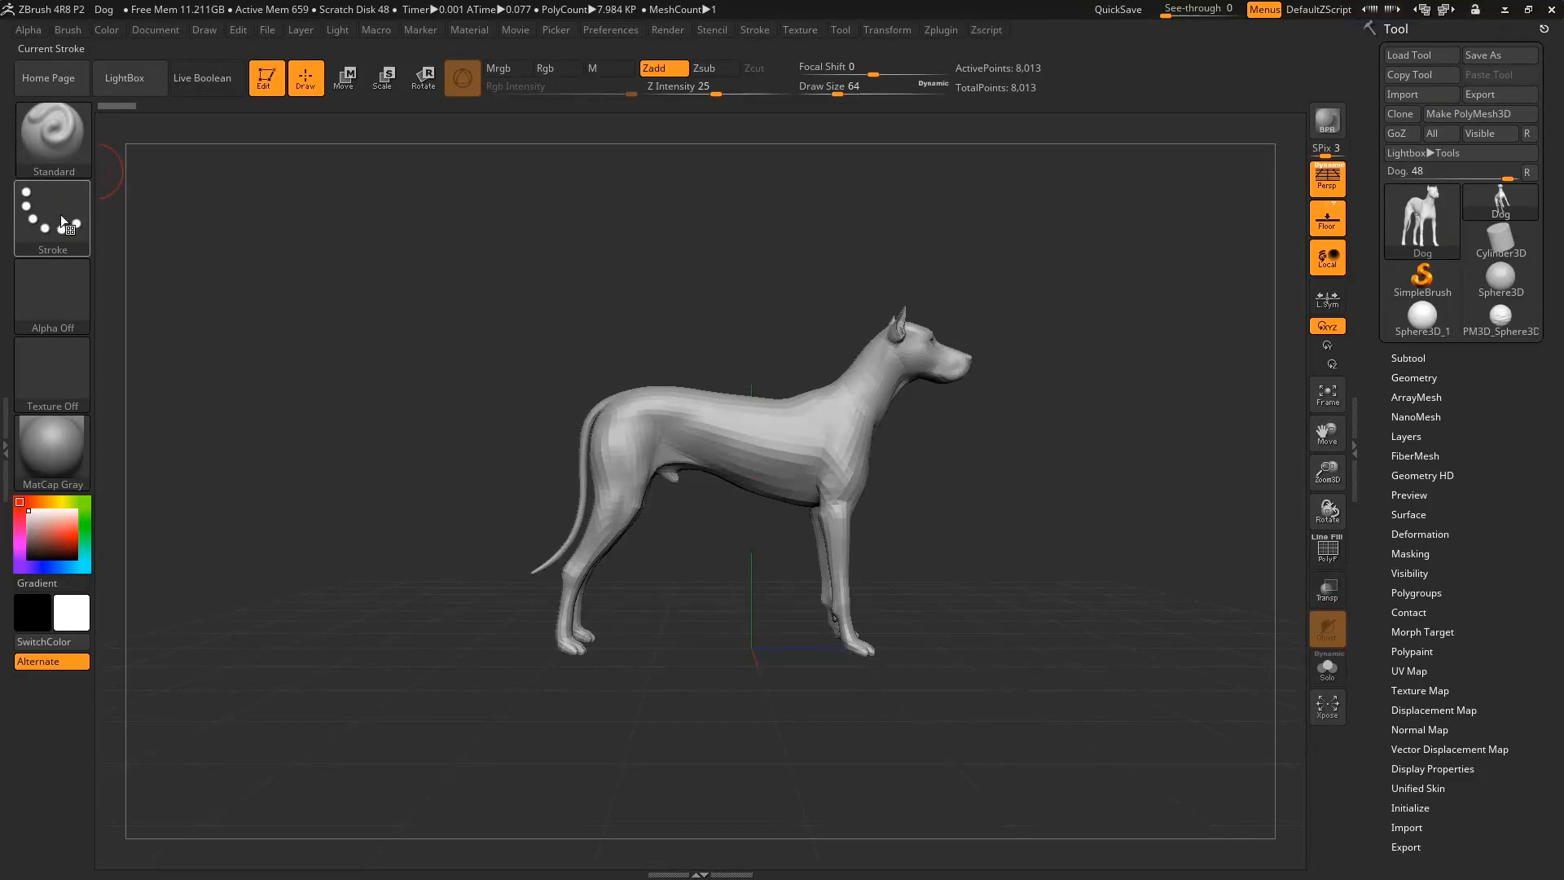
Try the Spray stroke type on the dog's flank, undo the stroke and set the stroke type back to Dots.
click(70, 221)
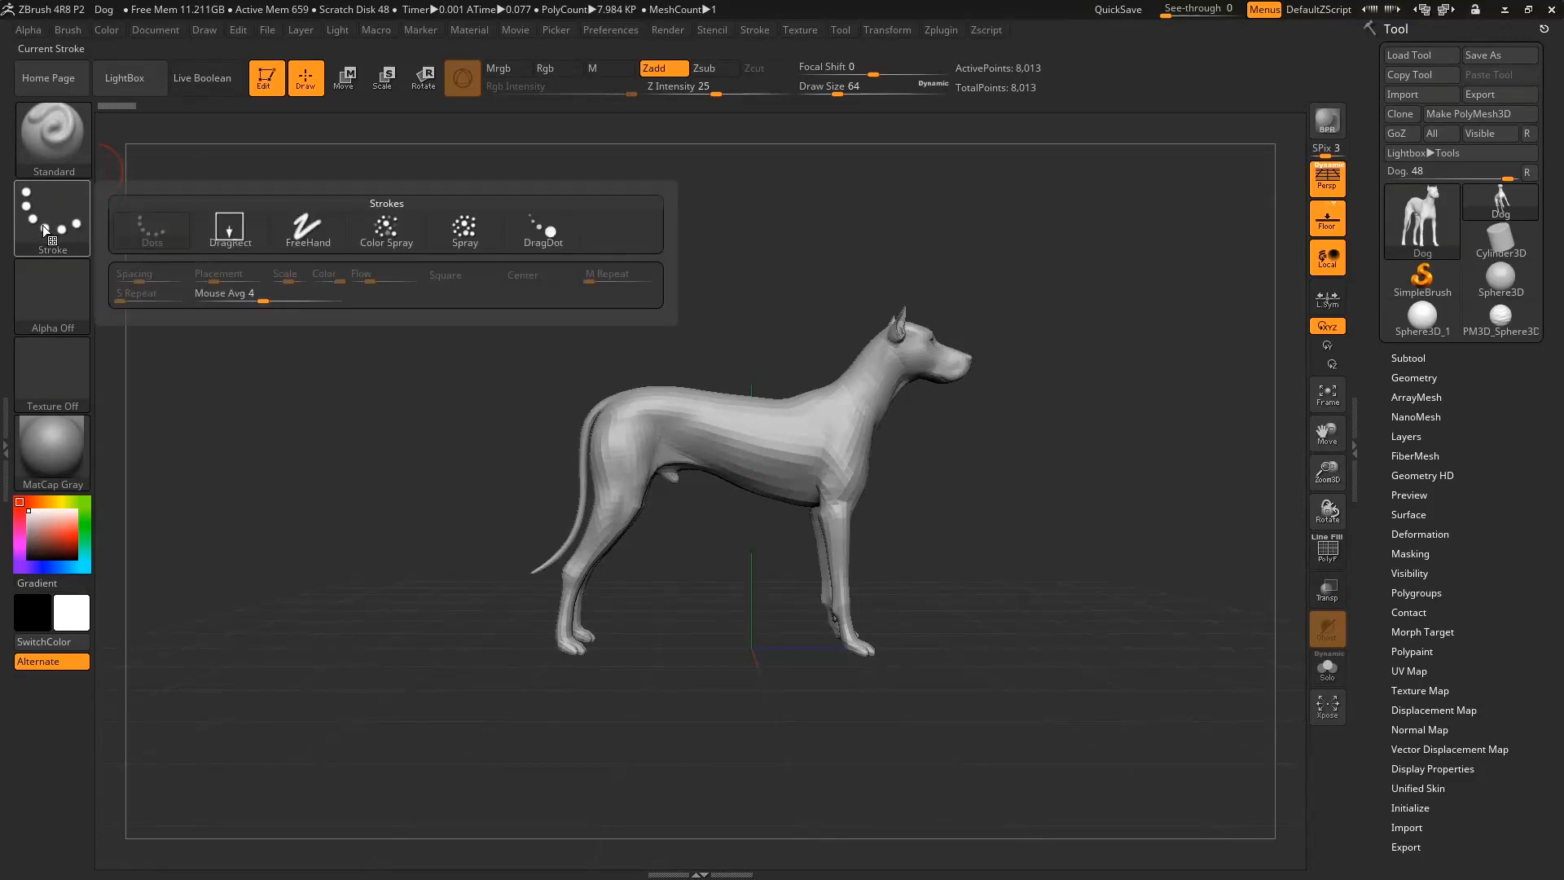
click(49, 214)
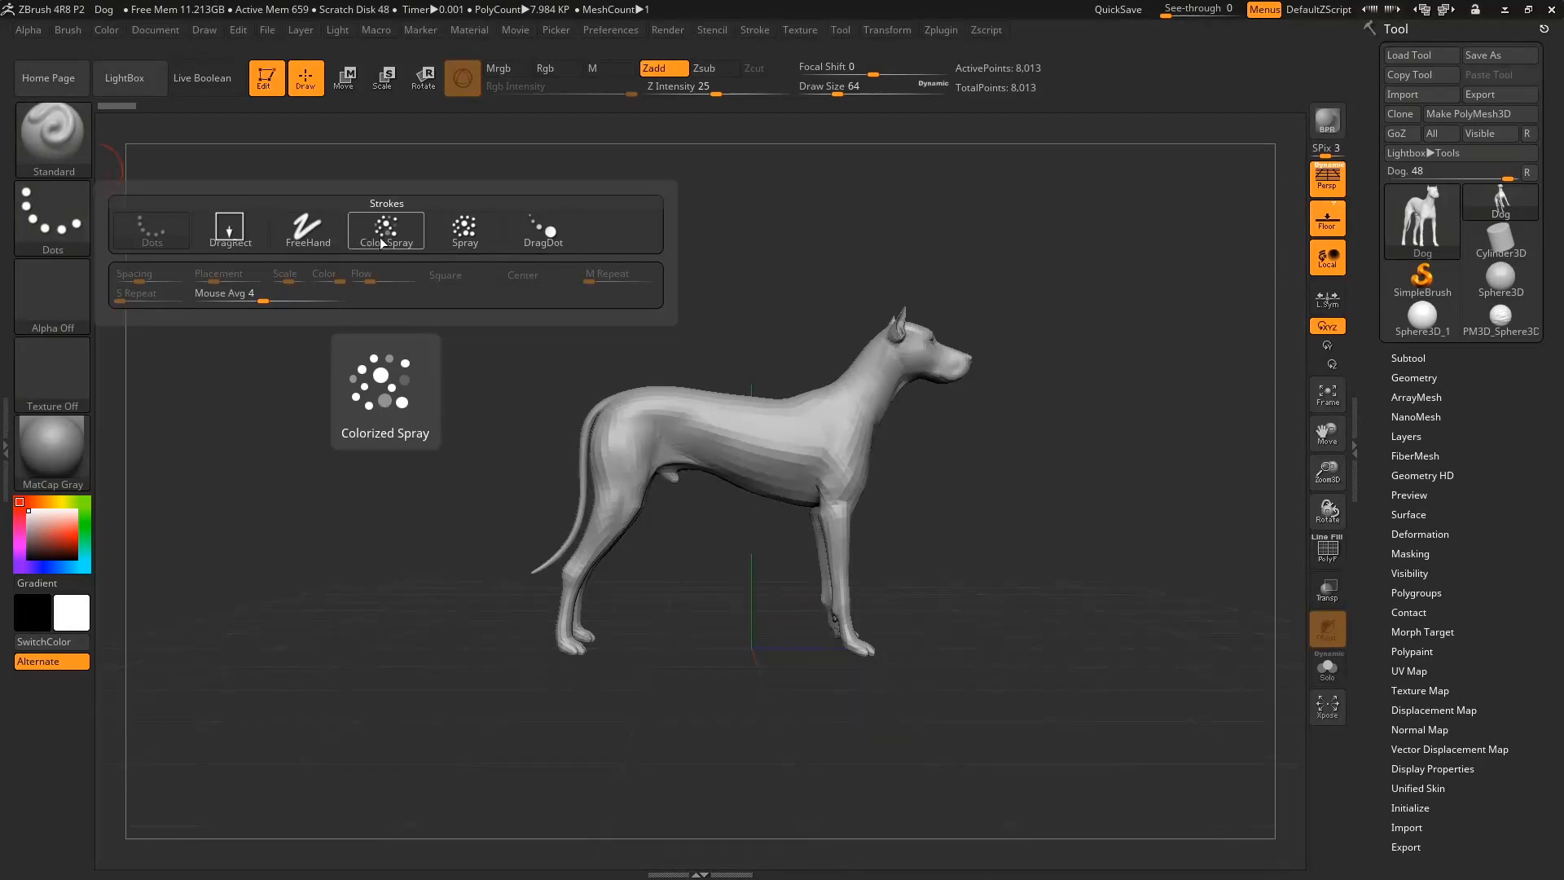
click(466, 236)
mouse_move(726, 430)
mouse_down()
mouse_move(807, 440)
mouse_move(652, 432)
mouse_up()
key(ctrl)
key(ctrl+z)
click(81, 203)
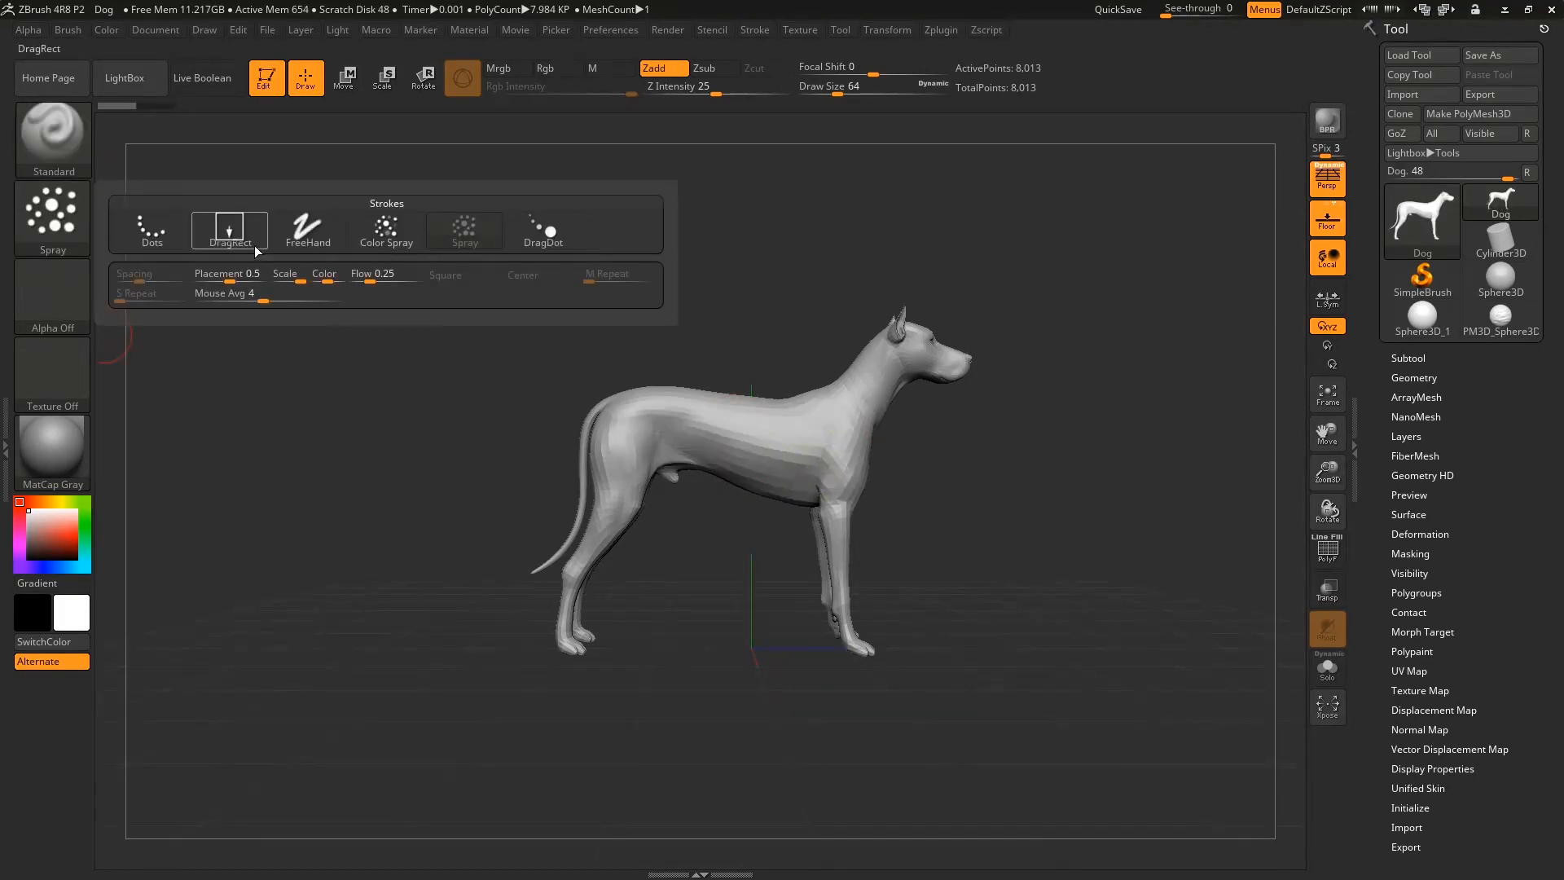
click(157, 238)
click(56, 310)
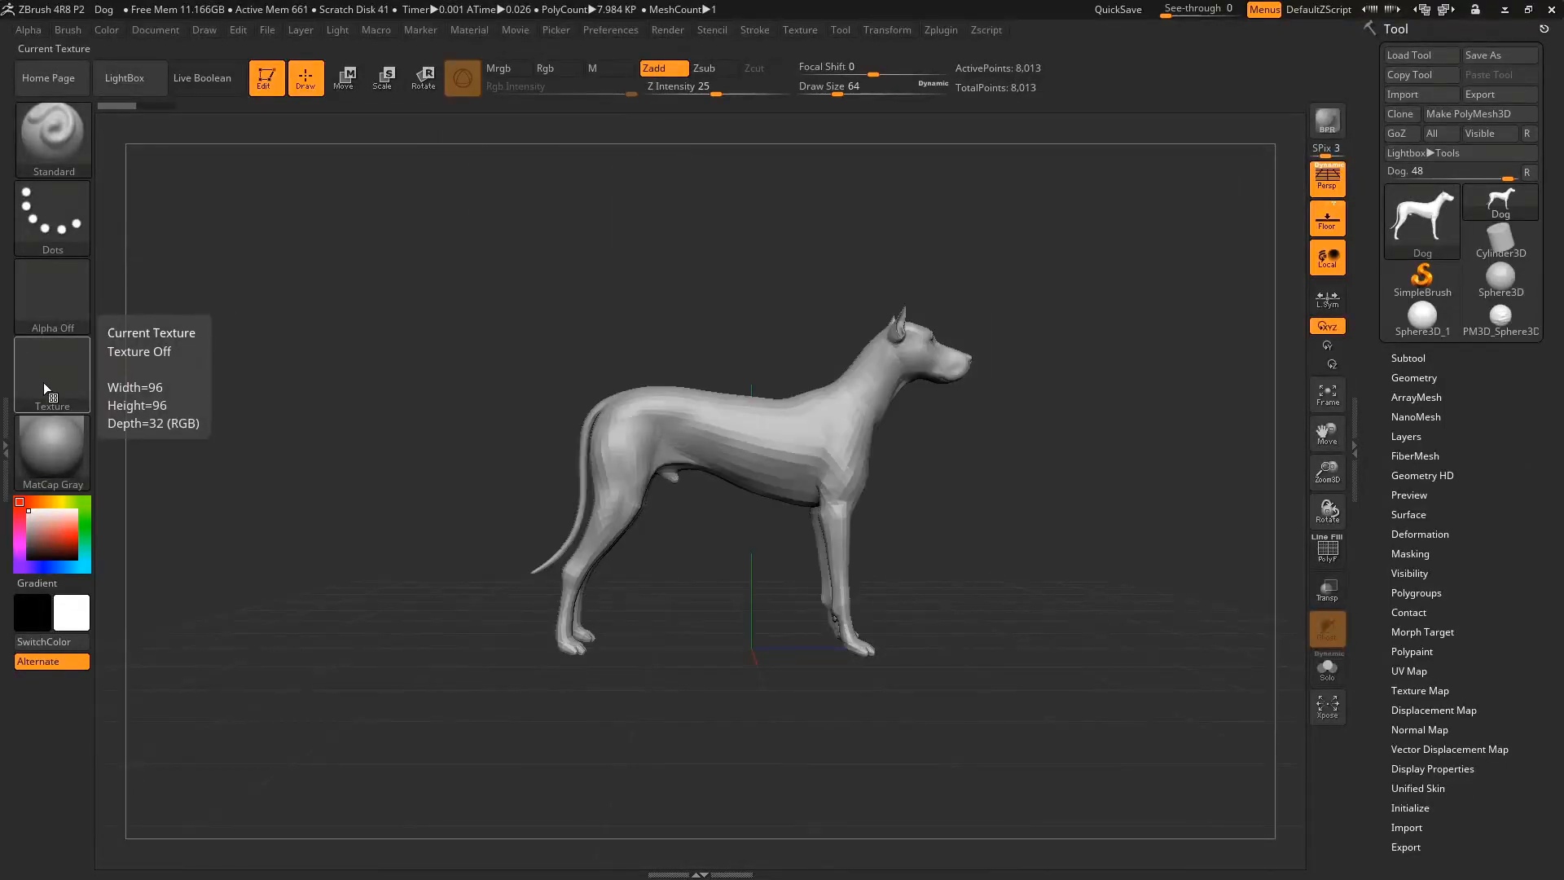
Preview the dog in the MatCap Red Wax material and then in Chalk.
click(64, 441)
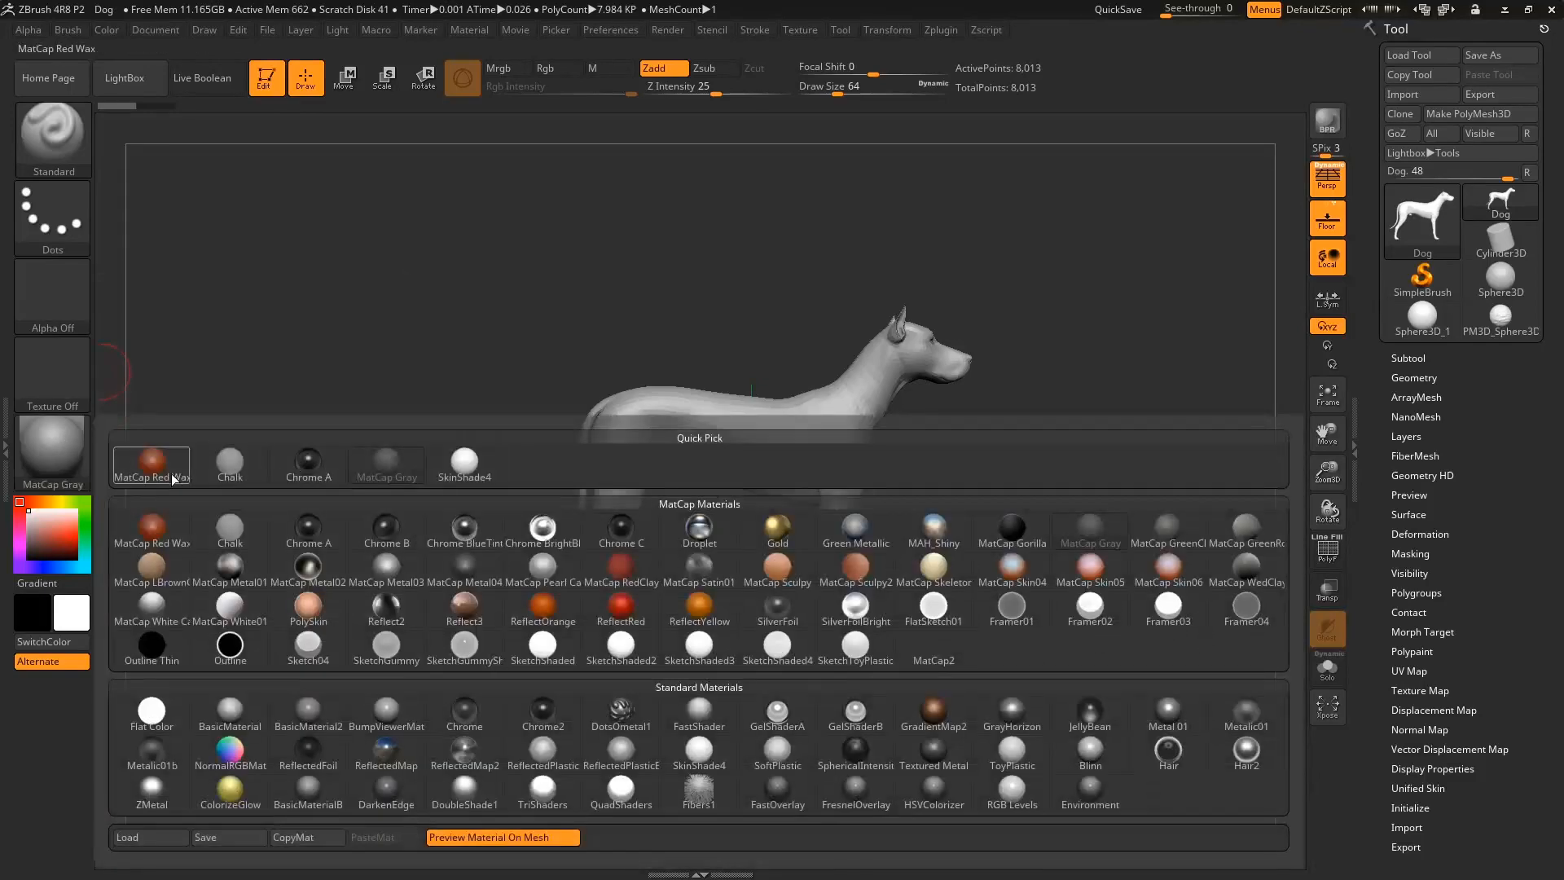
click(174, 478)
click(68, 463)
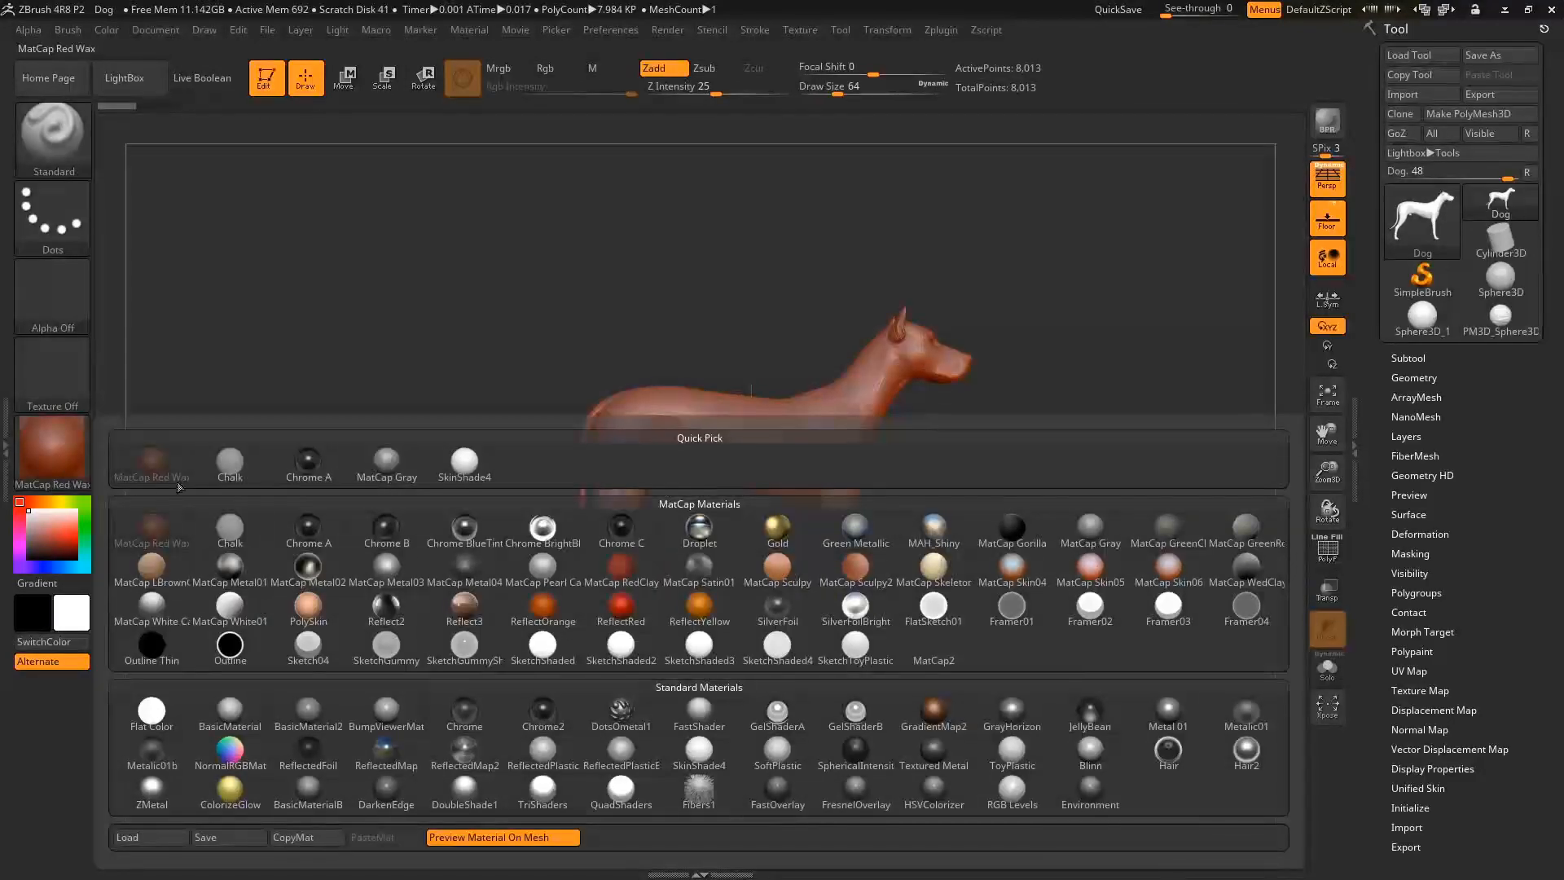
click(251, 539)
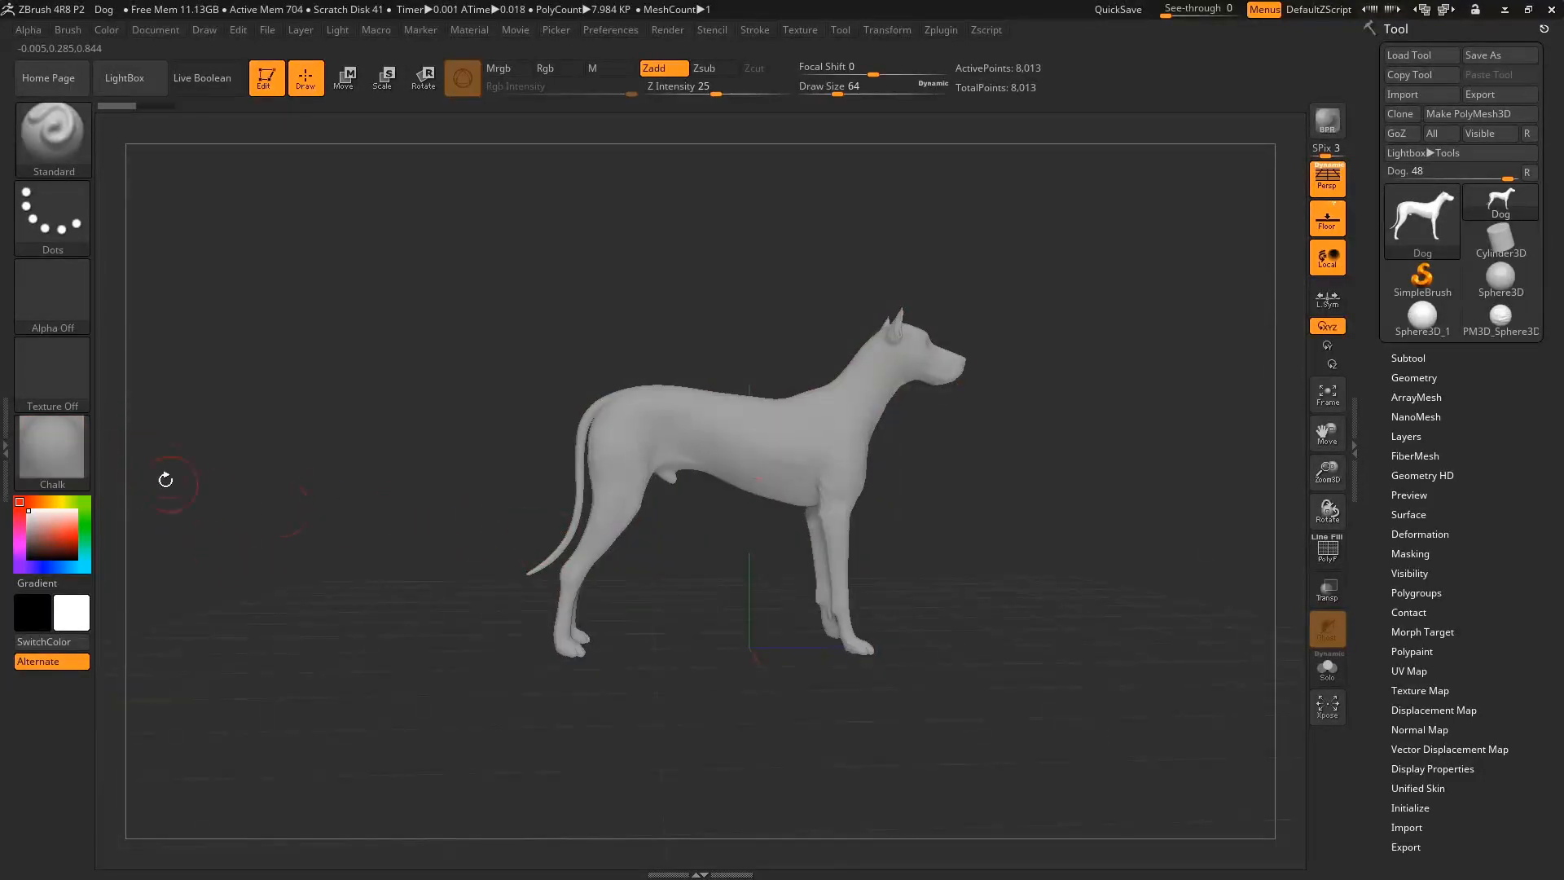
Apply the SkinShade4 material to the dog and keep the model in side view.
click(69, 446)
click(517, 471)
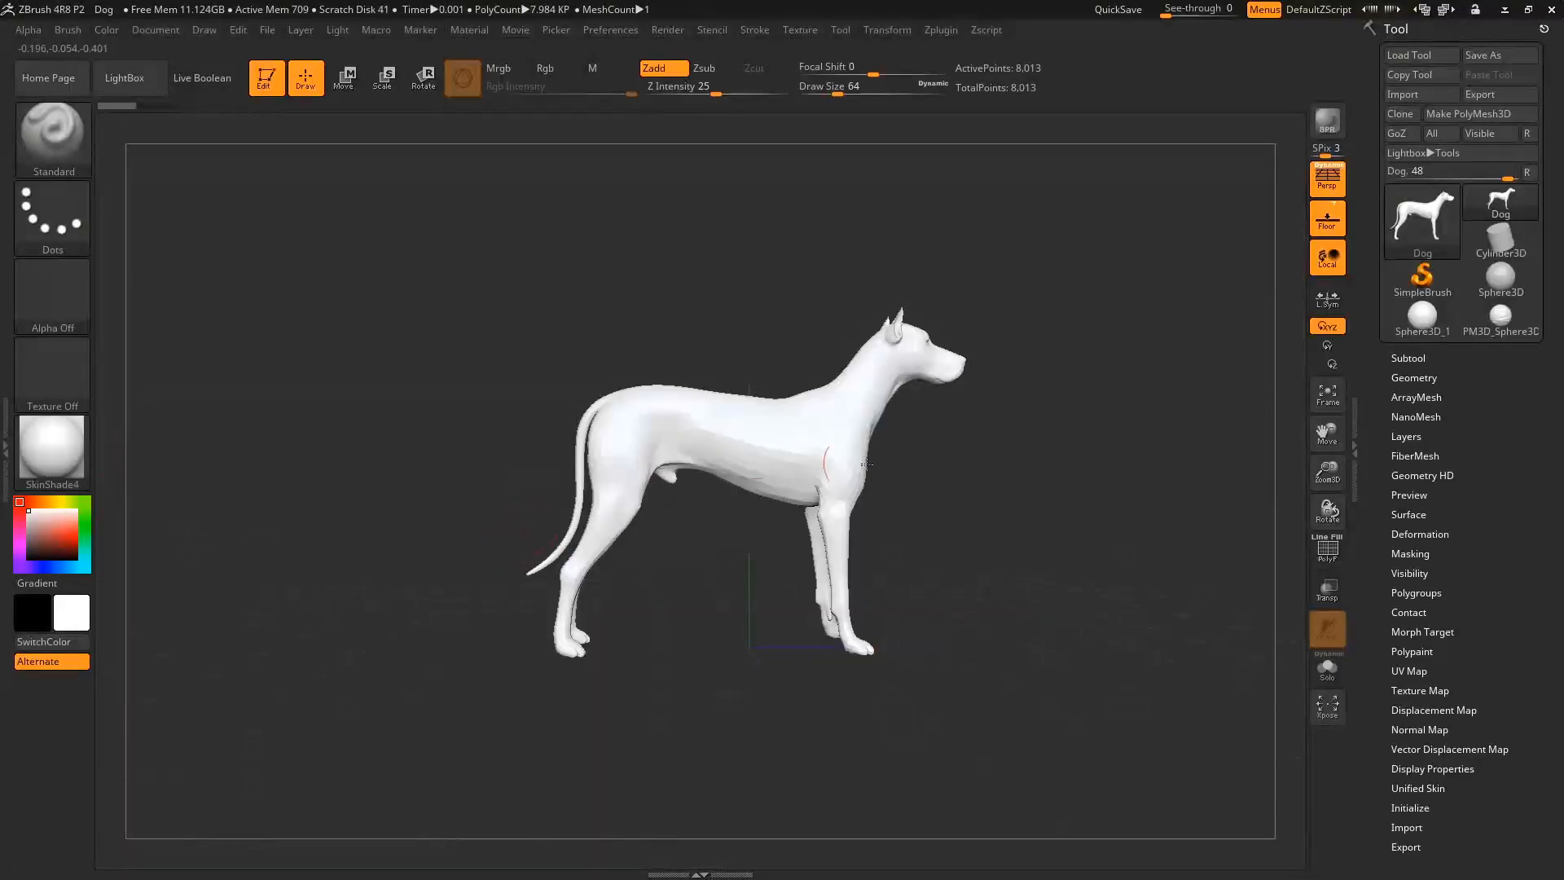
drag(1100, 471, 974, 462)
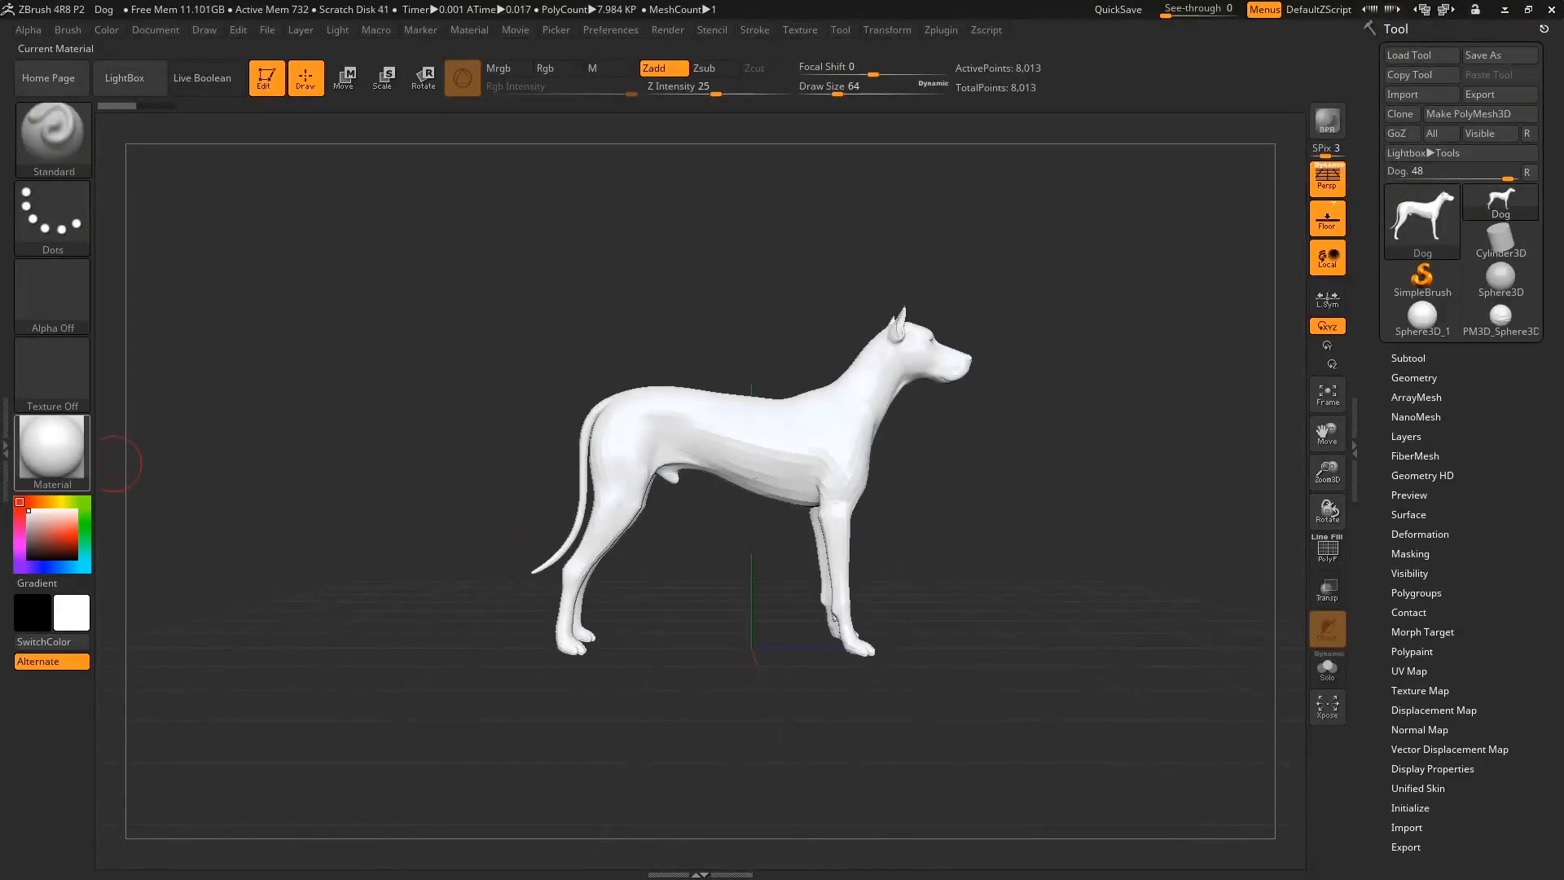
Apply the MatCap Red Wax material to the dog and view it from behind and from the front three-quarter angle.
click(68, 447)
click(709, 562)
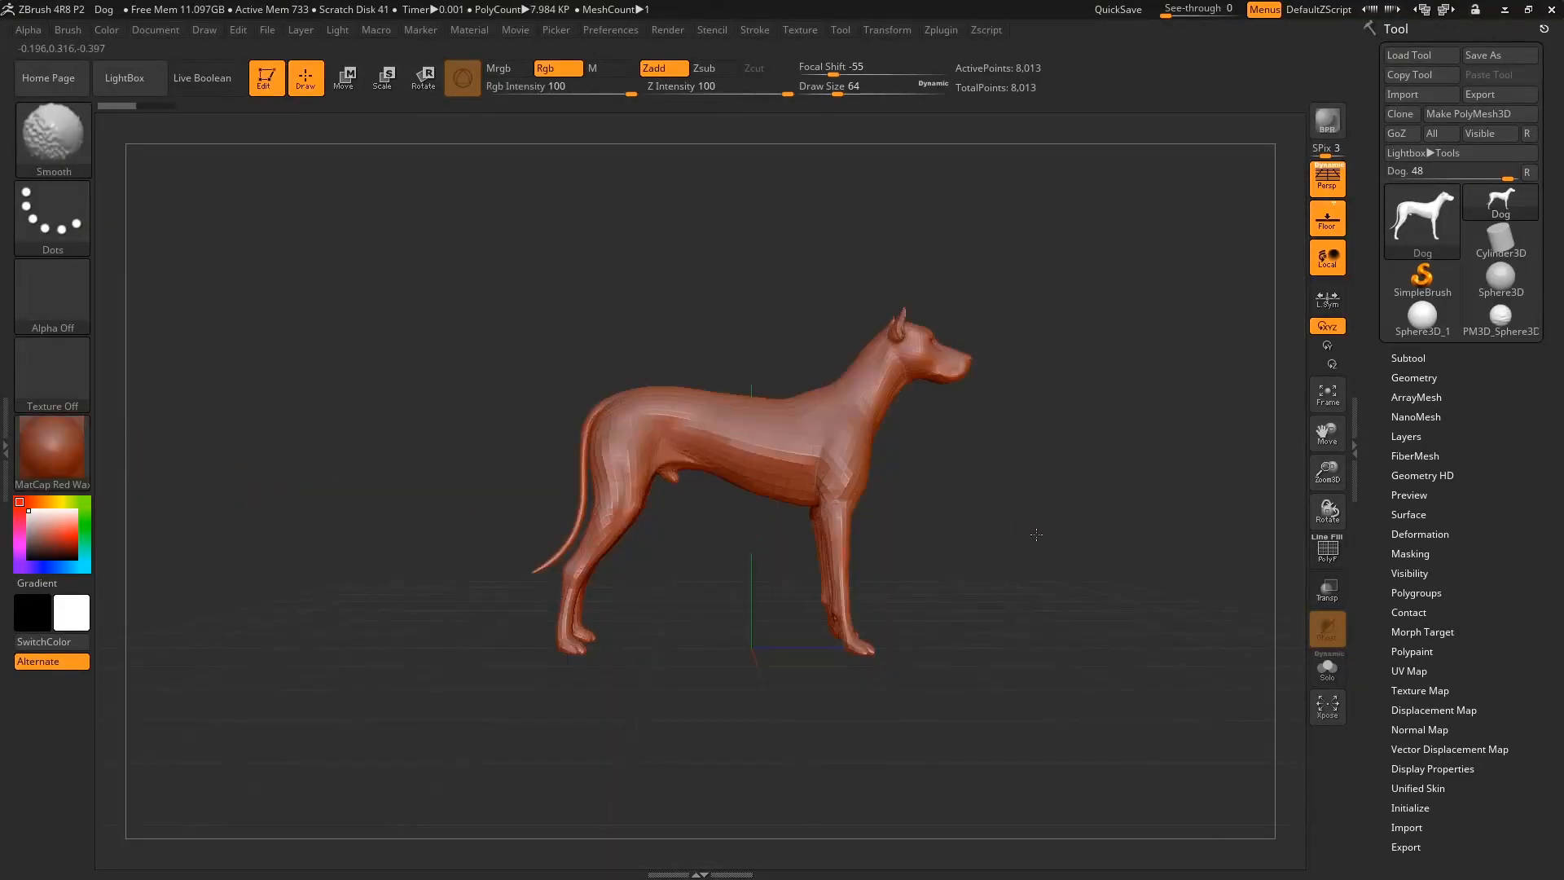
shift+drag(900, 535, 1026, 510)
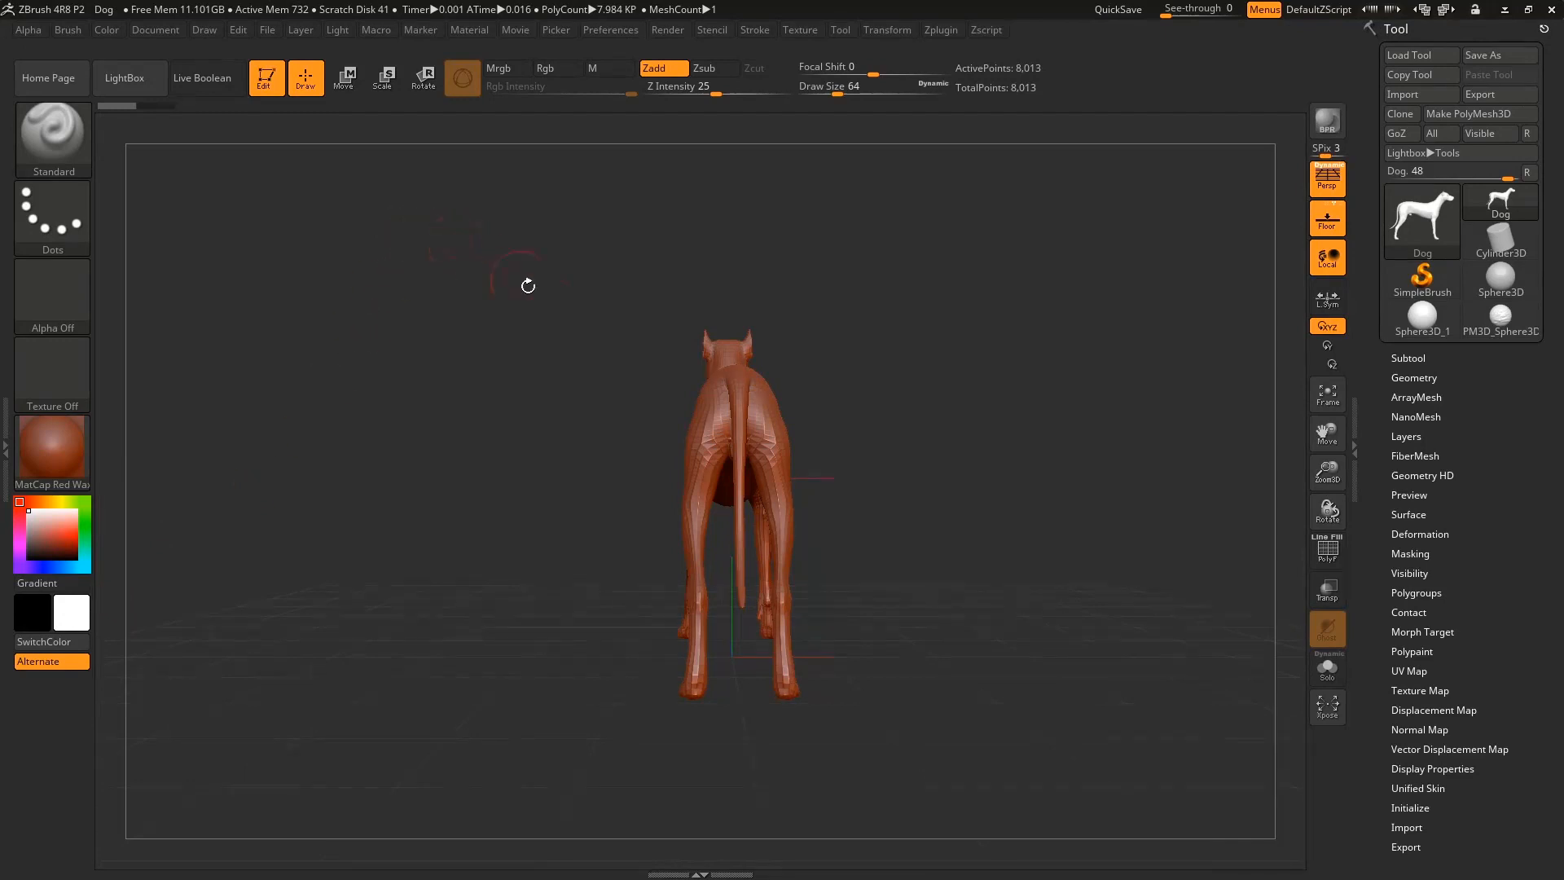
shift+drag(527, 286, 619, 406)
drag(894, 343, 372, 116)
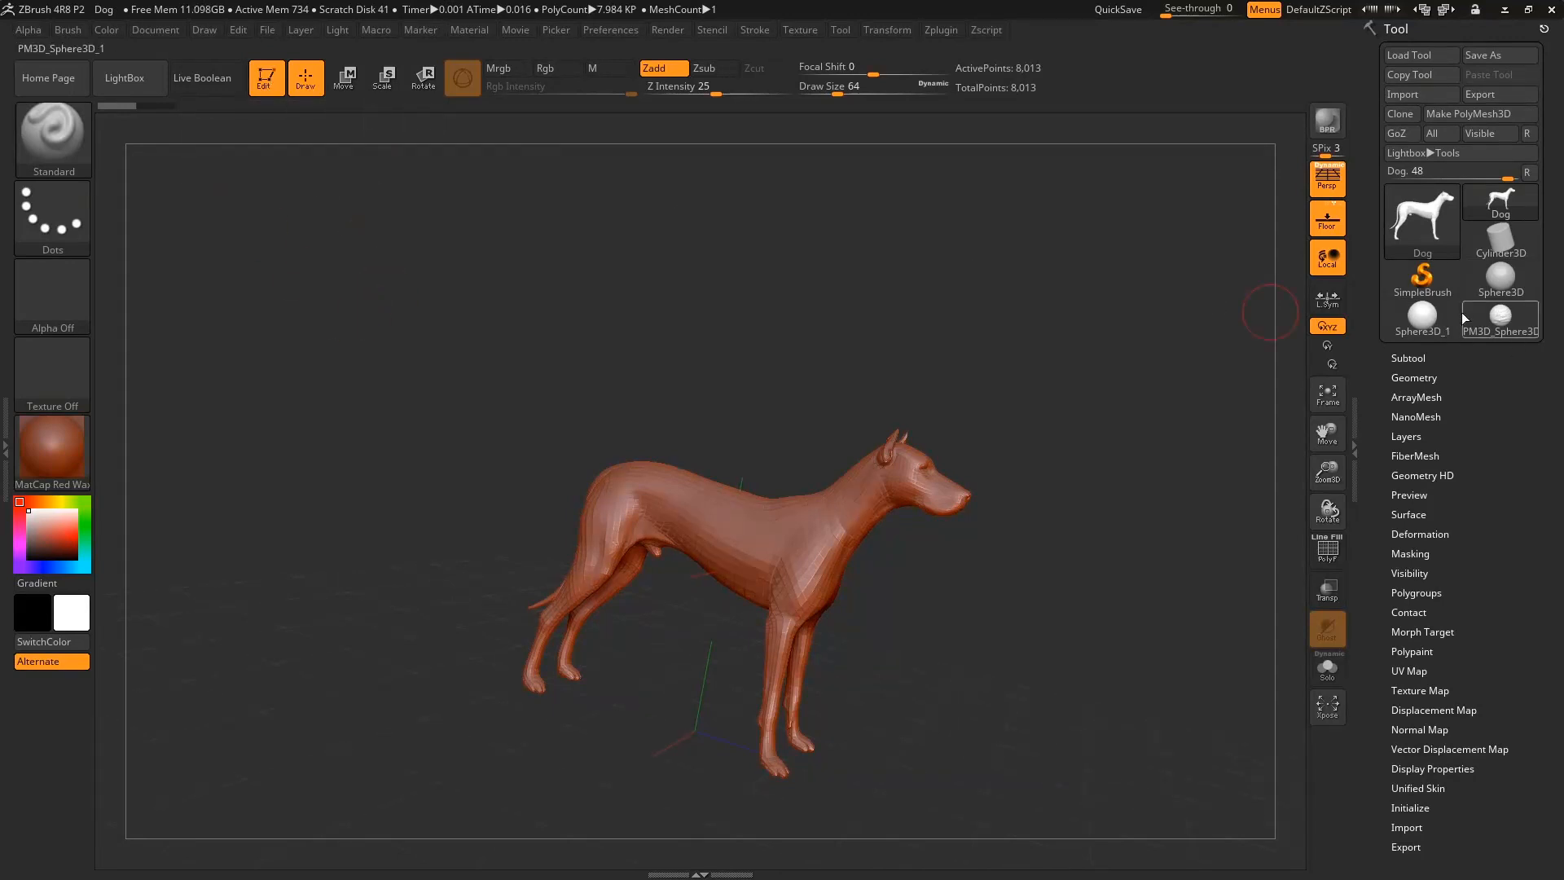
Try moving the whole dog with the Move gizmo and undo the move.
click(346, 79)
mouse_move(811, 607)
mouse_down()
mouse_move(887, 601)
mouse_move(842, 594)
mouse_up()
key(ctrl+z)
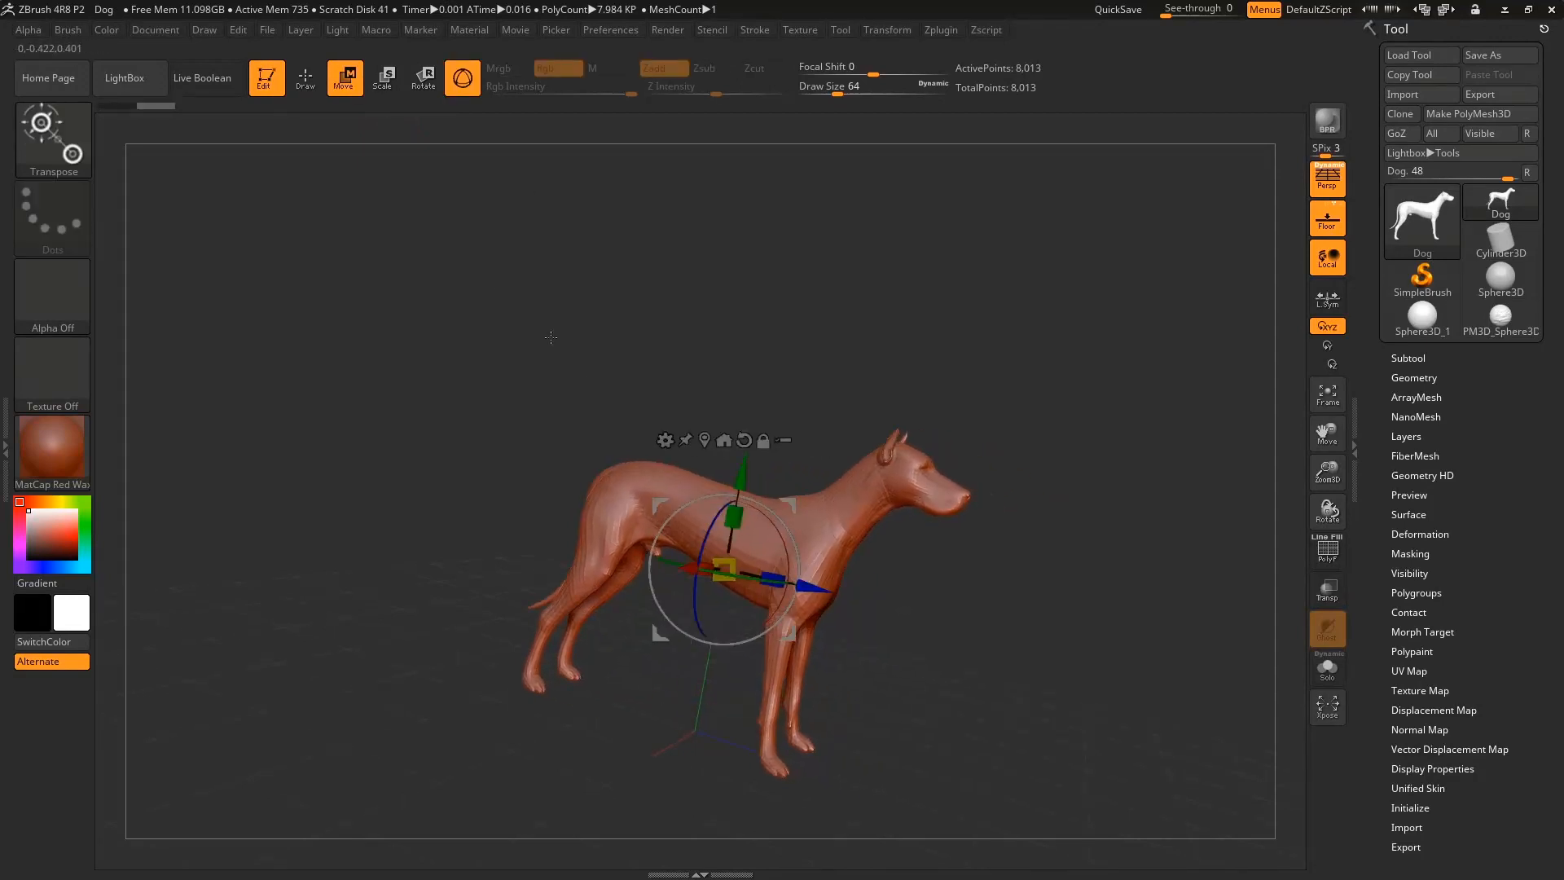
Switch to Scale mode, try scaling the dog uniformly with the gizmo and undo the change.
click(383, 78)
drag(724, 569, 778, 543)
key(ctrl+z)
drag(965, 501, 917, 482)
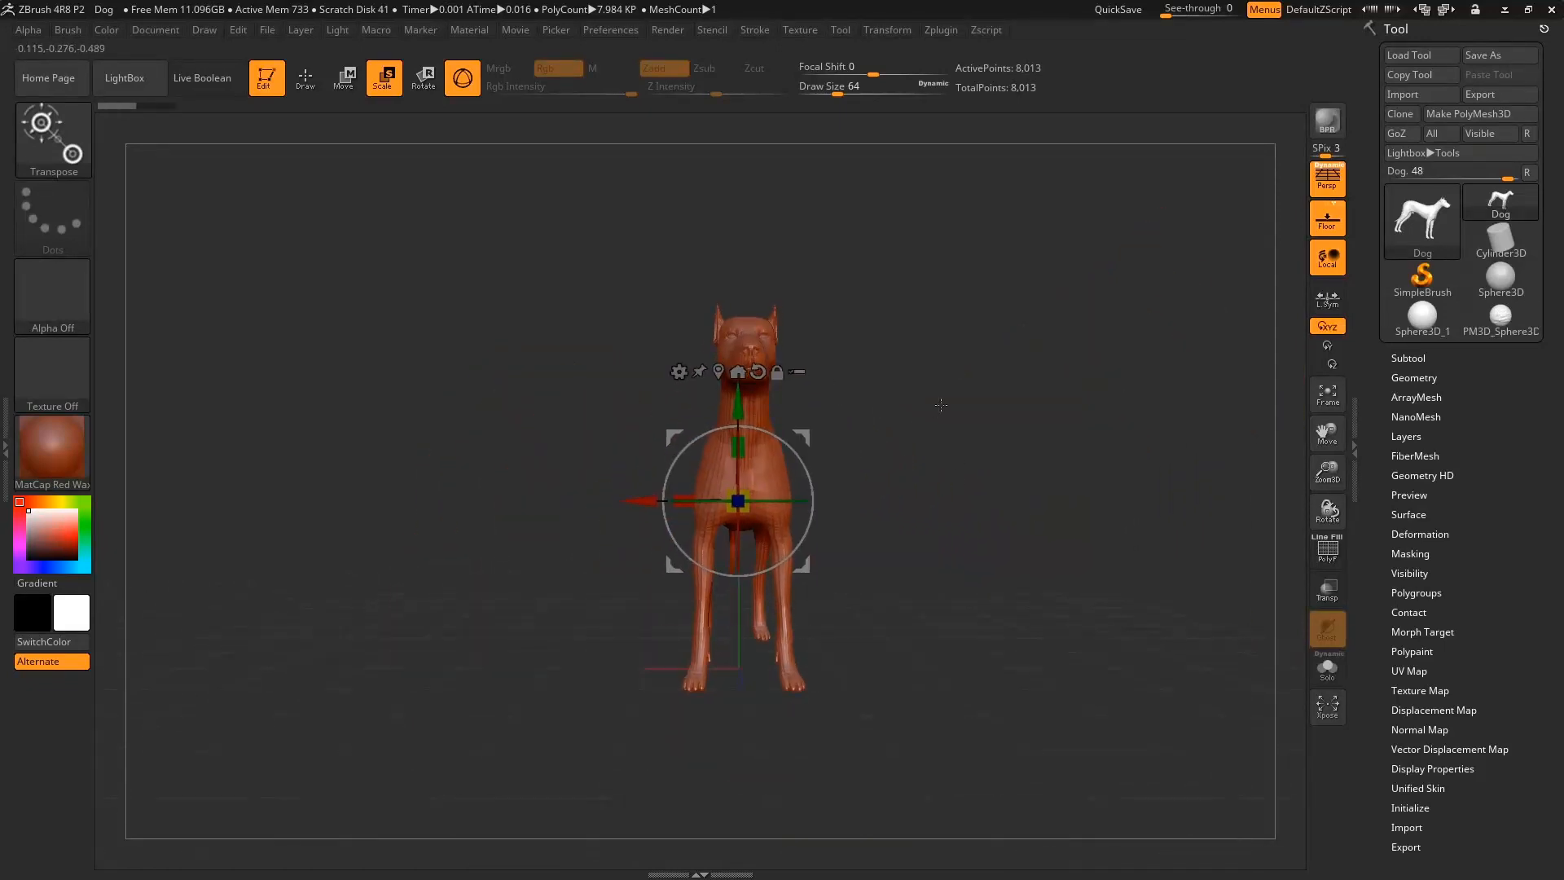
drag(941, 405, 862, 537)
key(ctrl+z)
Try transforming the dog along single gizmo axes from the front and the side, undoing each change.
drag(752, 414, 778, 383)
key(ctrl+z)
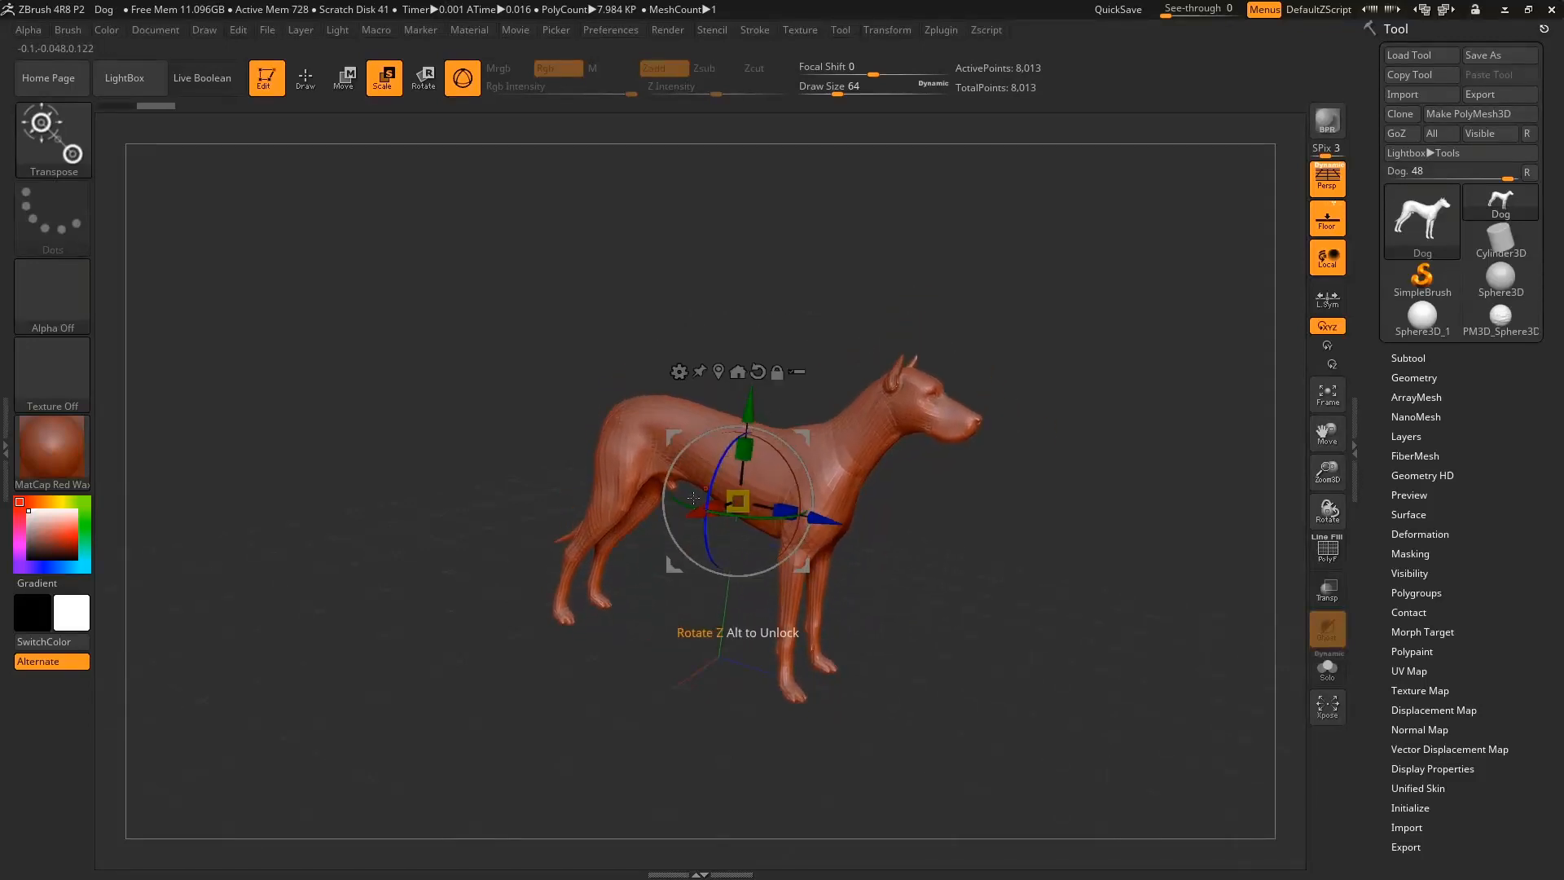
drag(683, 522, 654, 530)
key(ctrl+z)
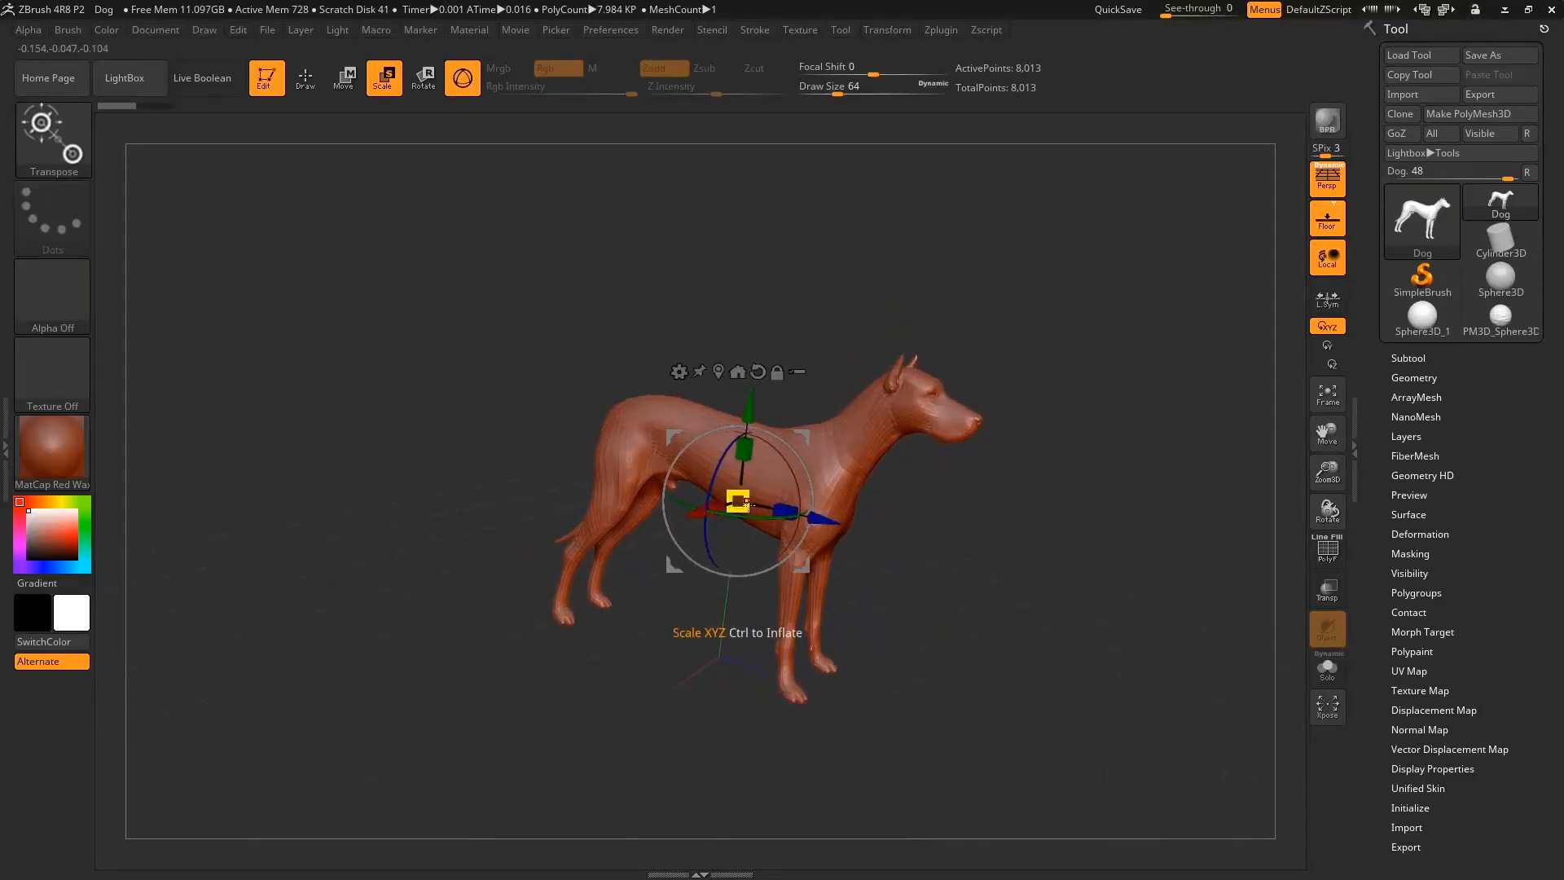
Try scaling the dog on all axes and then along the Z axis only, undoing each attempt.
drag(746, 494, 843, 456)
key(ctrl+z)
right_drag(790, 493, 776, 514)
mouse_move(785, 515)
mouse_down()
mouse_move(684, 482)
mouse_move(753, 462)
mouse_move(739, 503)
mouse_move(775, 497)
mouse_move(905, 440)
mouse_up()
key(ctrl+z)
key(ctrl+z)
mouse_move(1160, 402)
right_down()
mouse_move(978, 407)
mouse_move(1063, 396)
mouse_move(1143, 412)
mouse_move(1043, 427)
right_up()
key(ctrl+z)
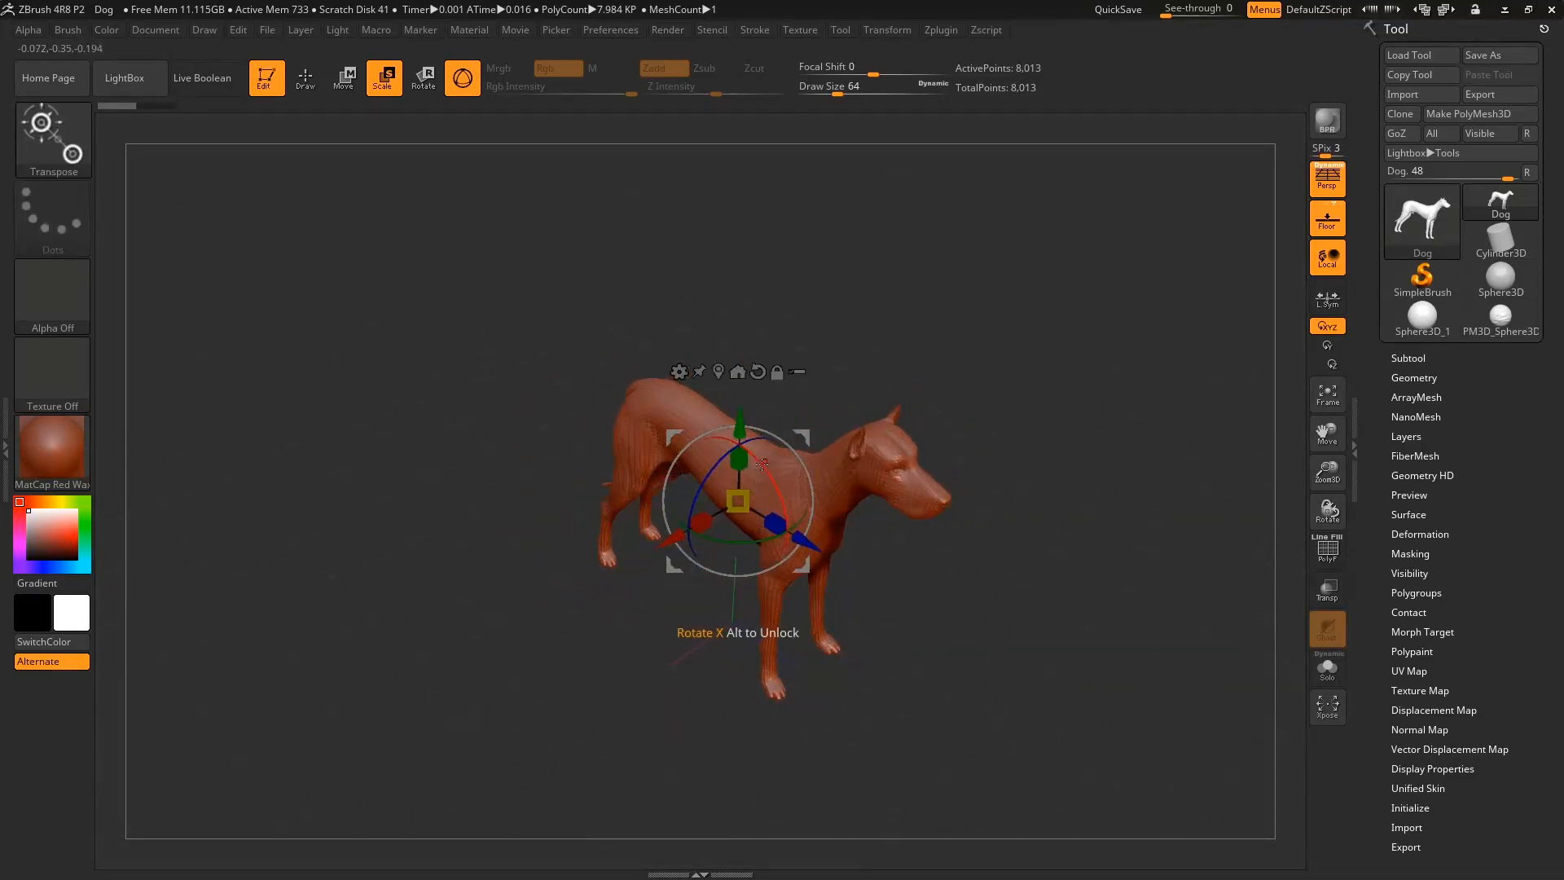
Try rotating the dog about the gizmo's vertical axis, undo the rotation and turn to the front view.
mouse_move(762, 464)
mouse_down()
mouse_move(751, 451)
mouse_move(763, 466)
mouse_up()
drag(707, 541, 808, 534)
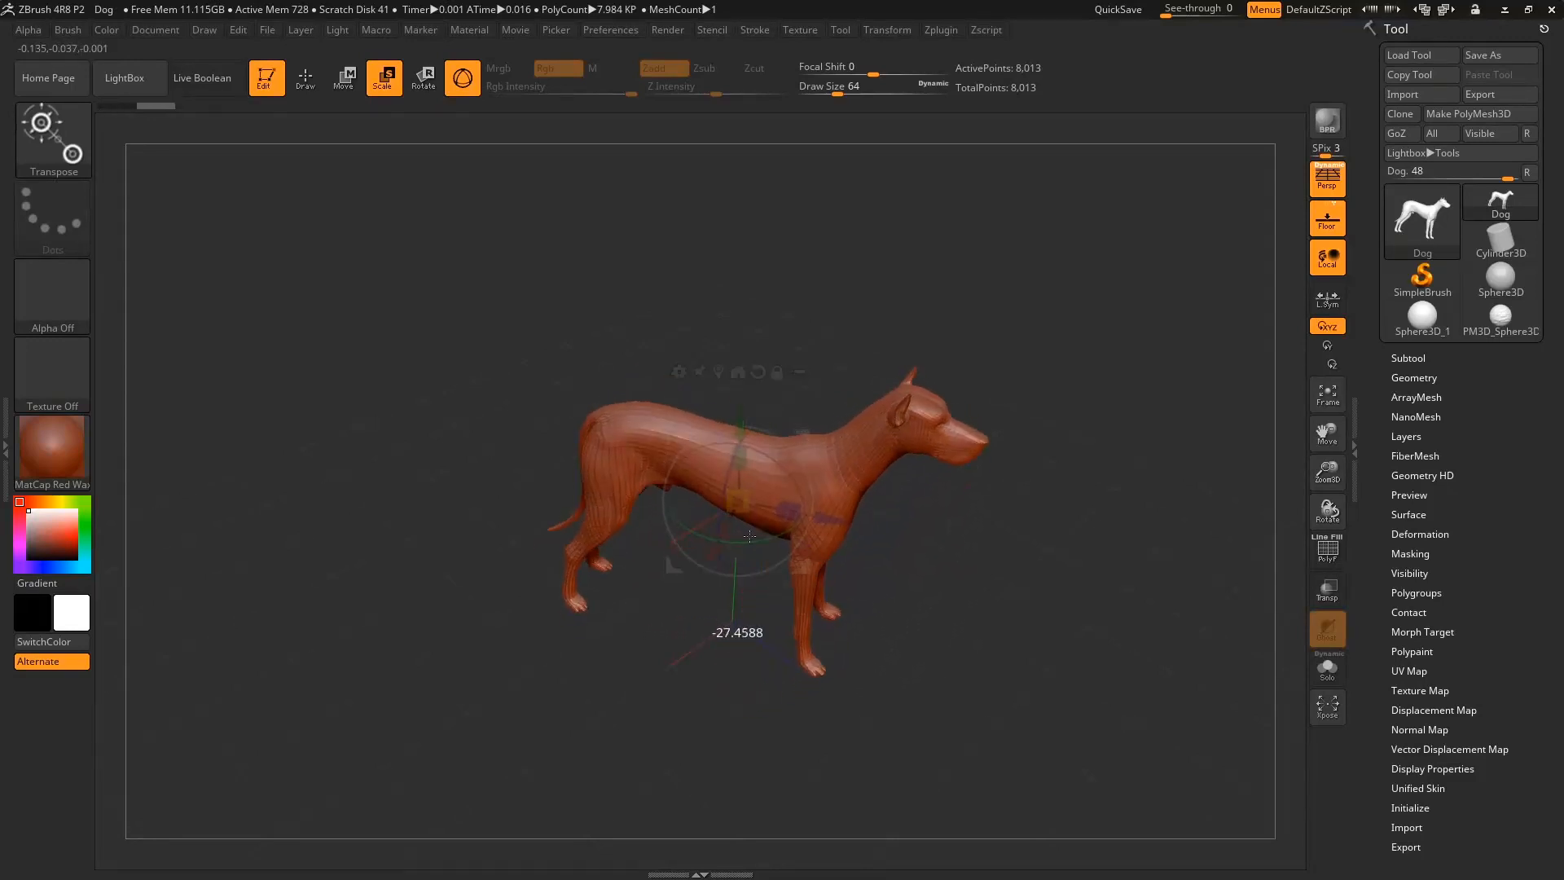
key(ctrl+z)
drag(1087, 398, 1034, 356)
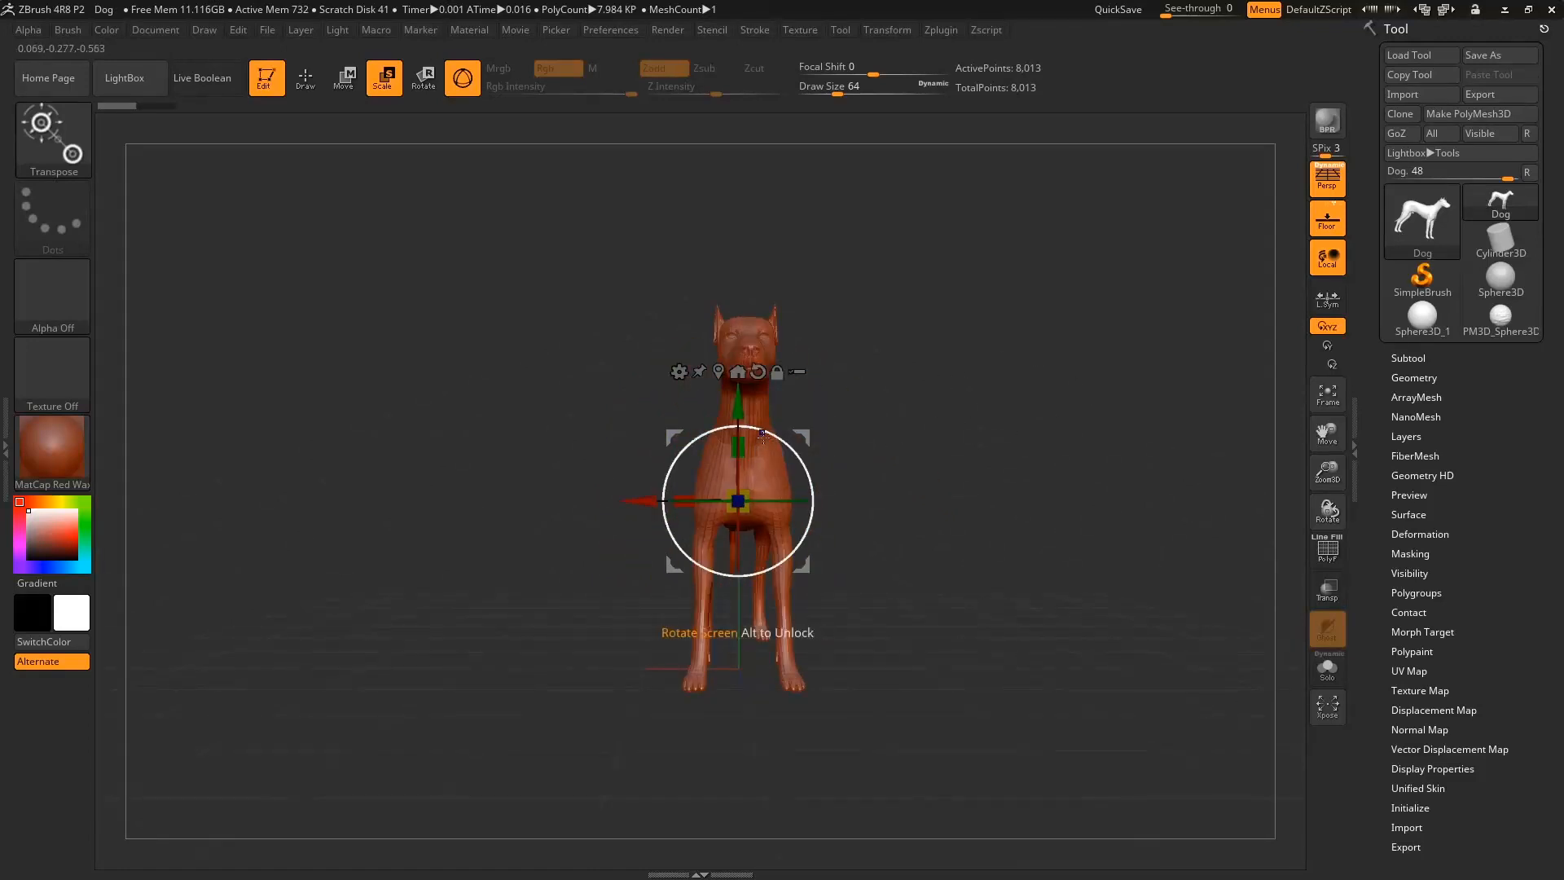
Try rotating the dog in the screen plane, undo the rotation and return to Draw mode.
drag(767, 432, 838, 487)
key(ctrl+z)
key(ctrl+z)
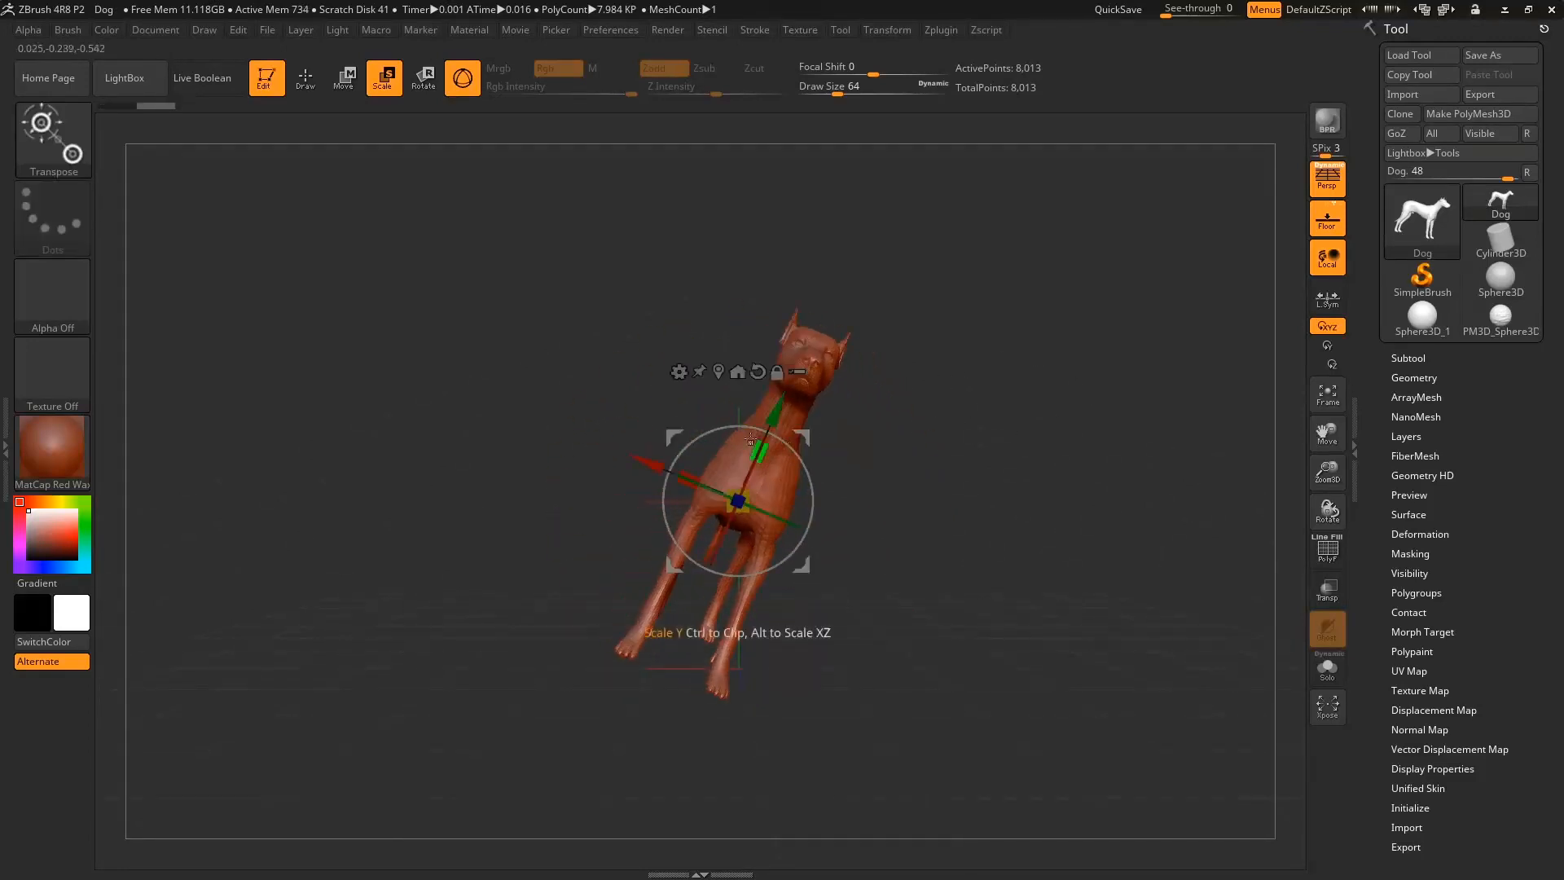
drag(944, 440, 889, 466)
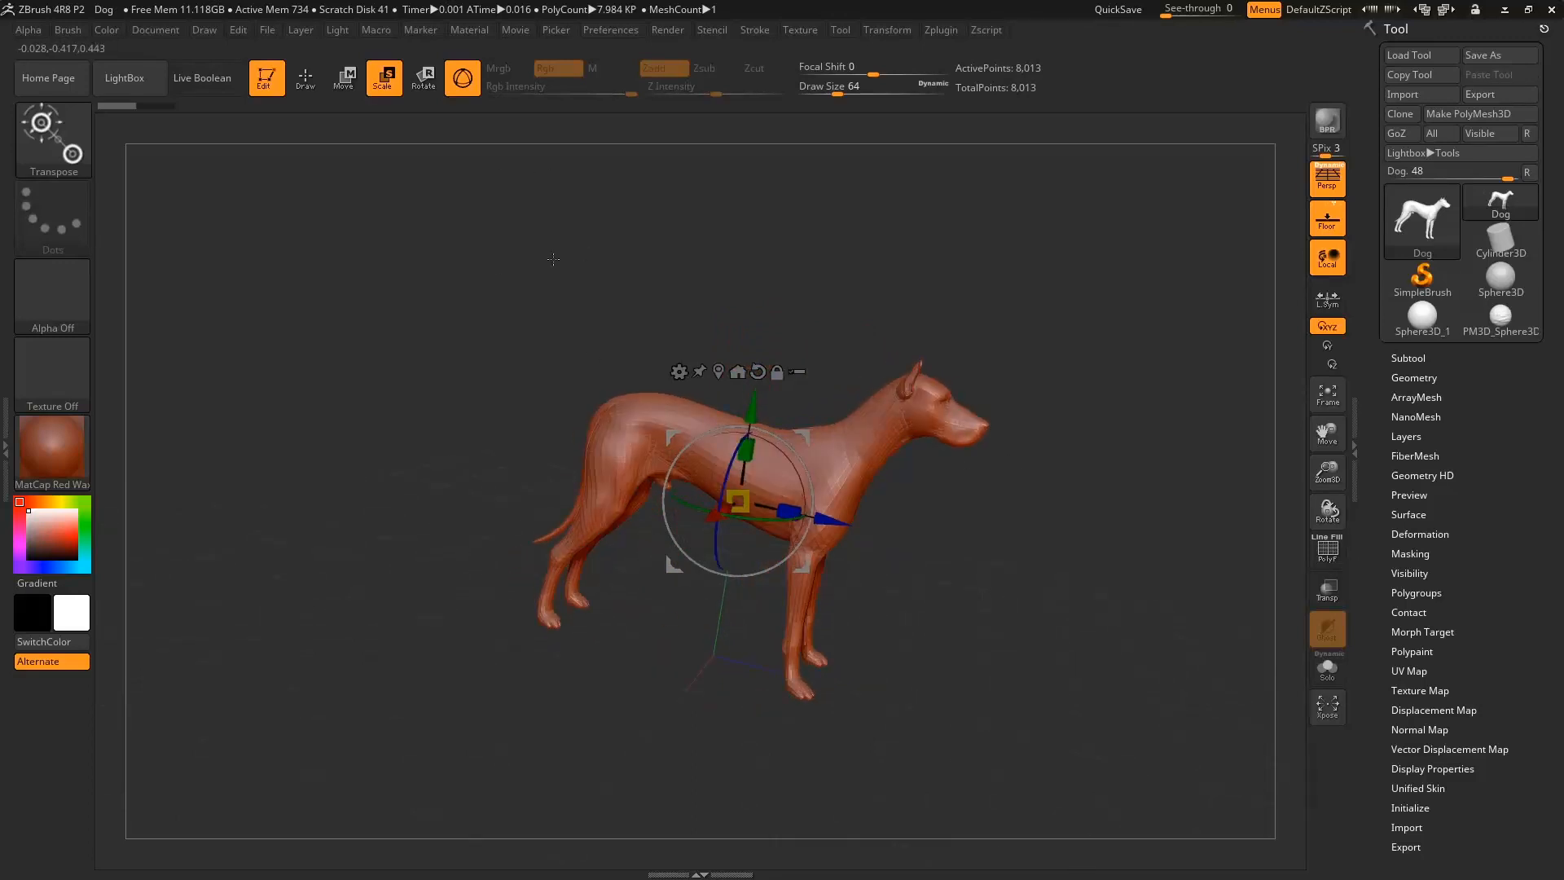
click(306, 79)
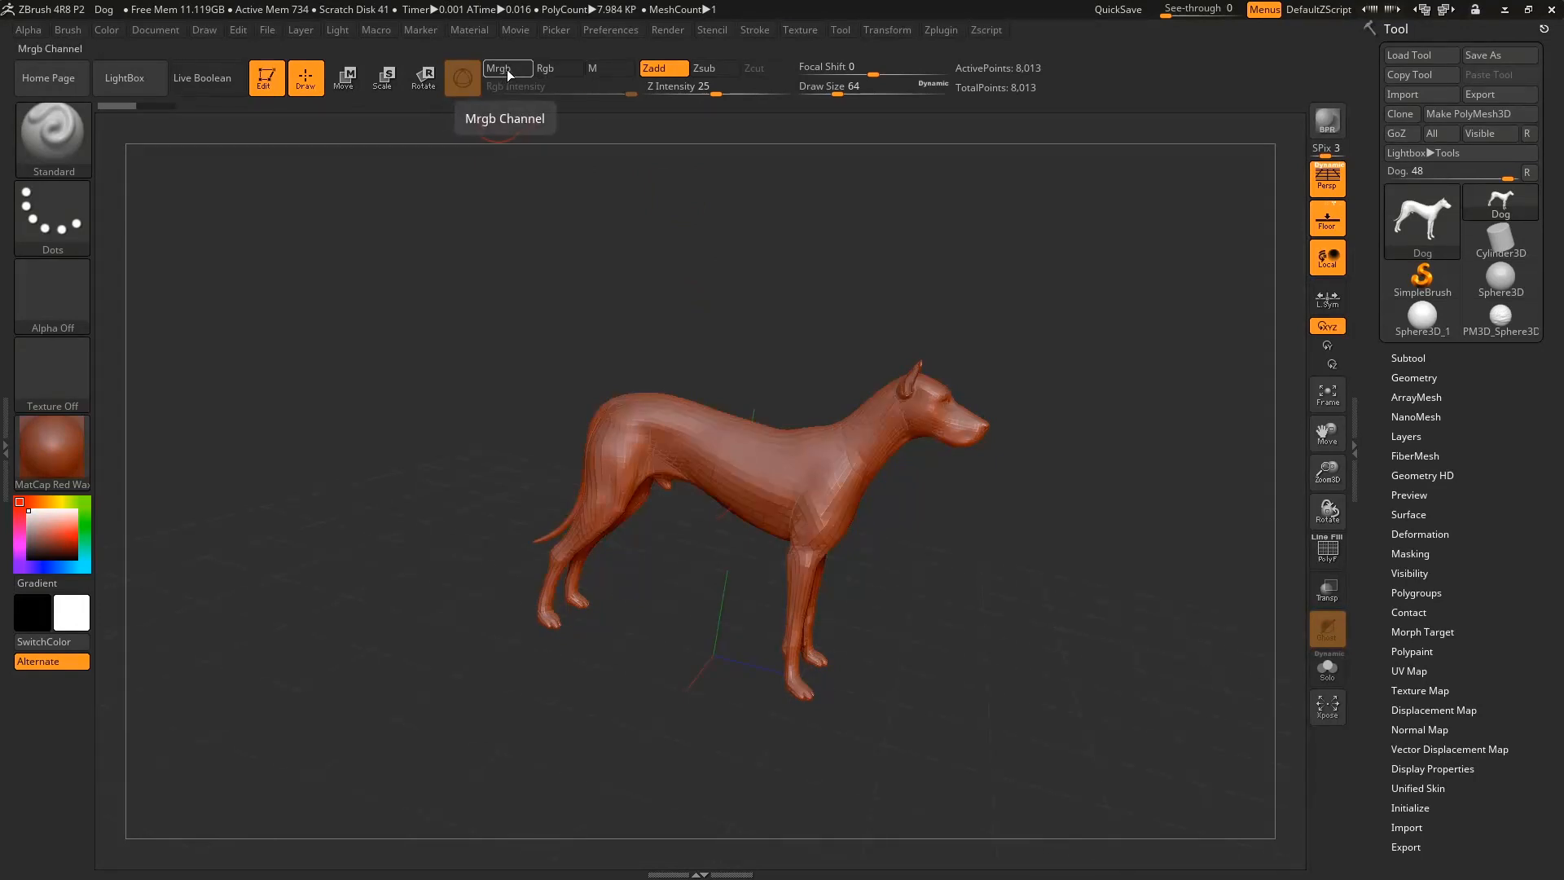
Preview the dog in dark red and set the current color back to white.
click(62, 445)
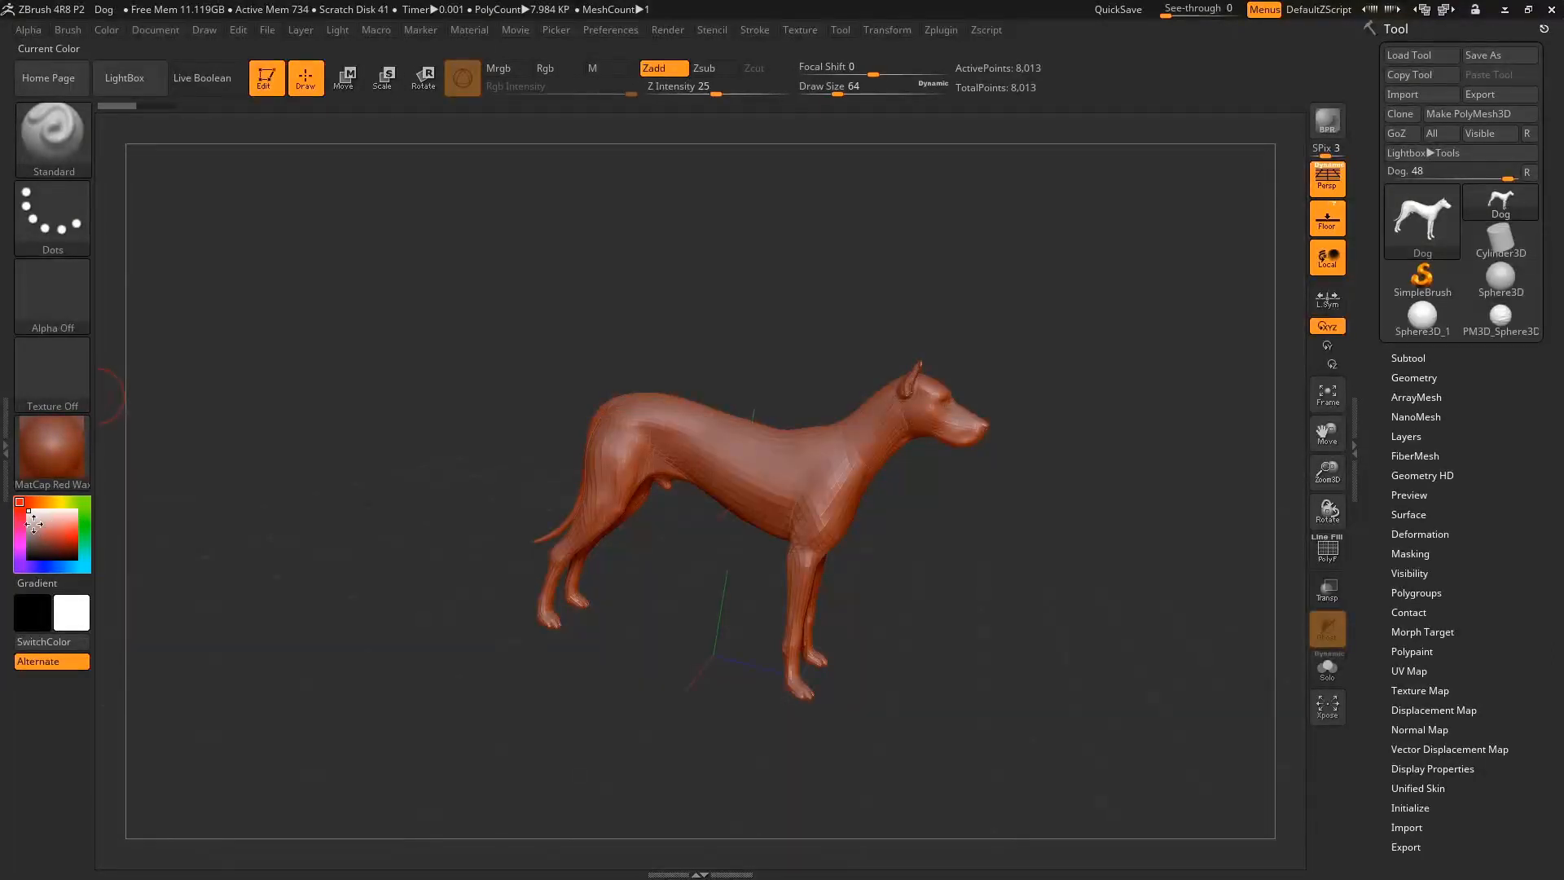
click(74, 544)
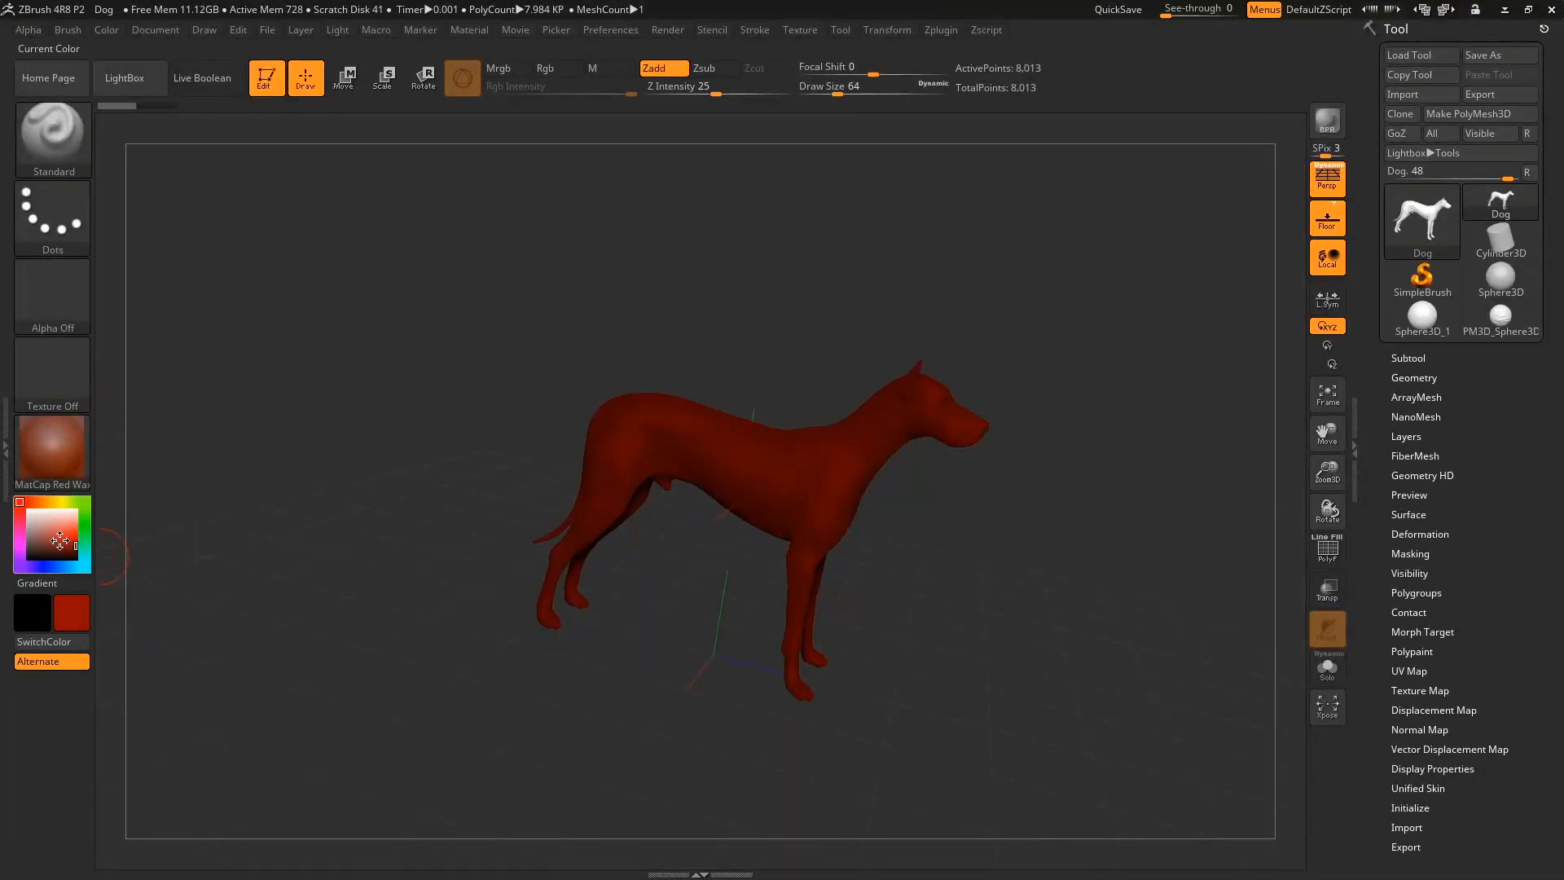
drag(73, 541, 30, 492)
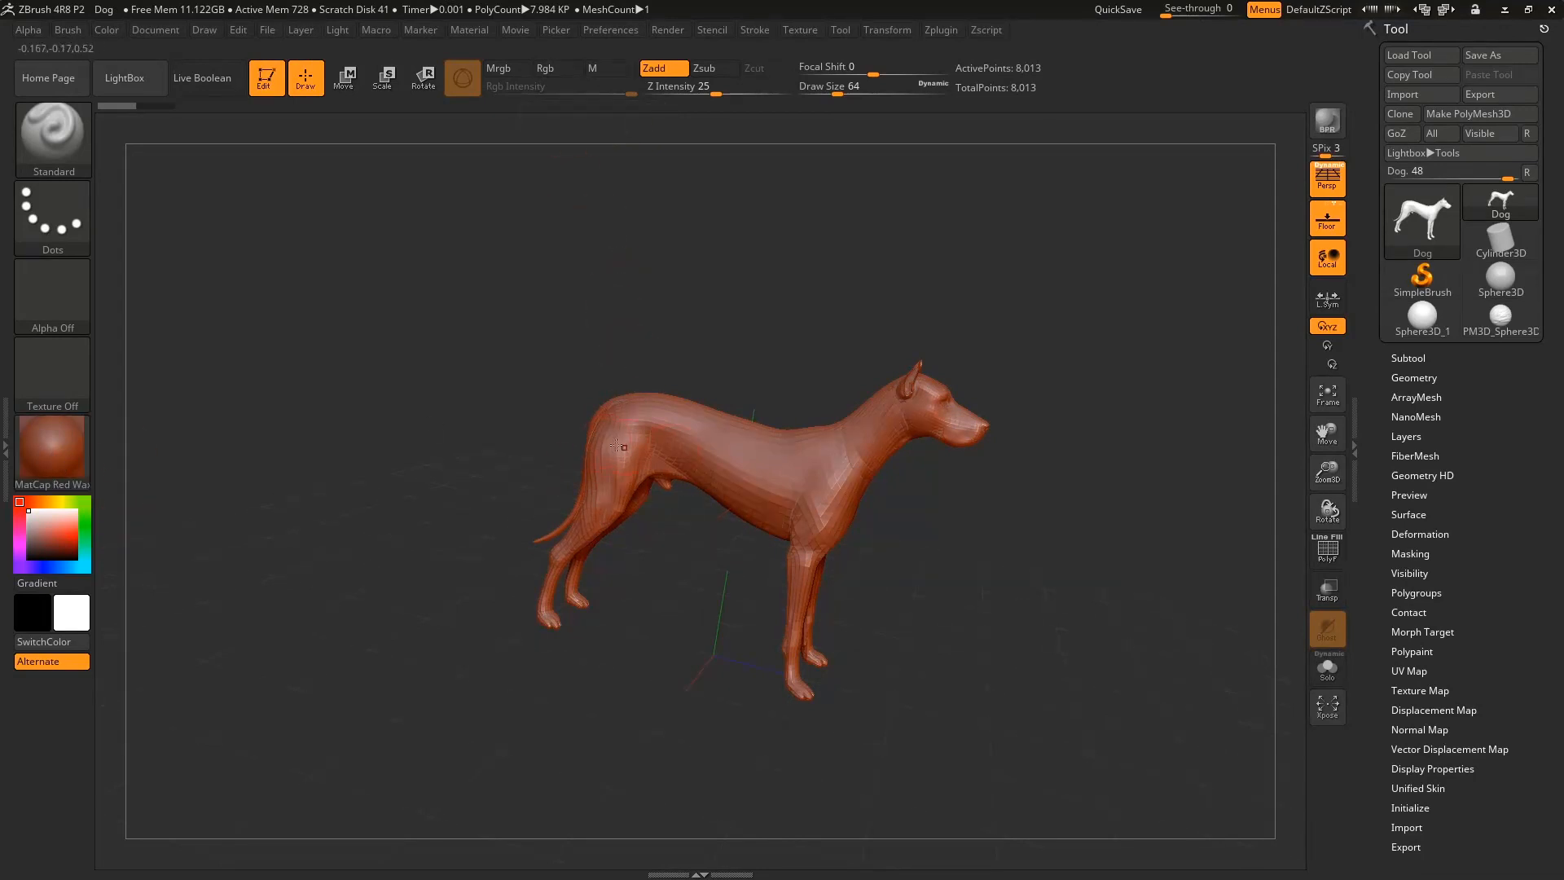
Sculpt a raised Zadd stroke along the dog's flank and check it from above.
click(691, 87)
mouse_move(663, 436)
mouse_down()
mouse_move(806, 477)
mouse_move(701, 441)
mouse_up()
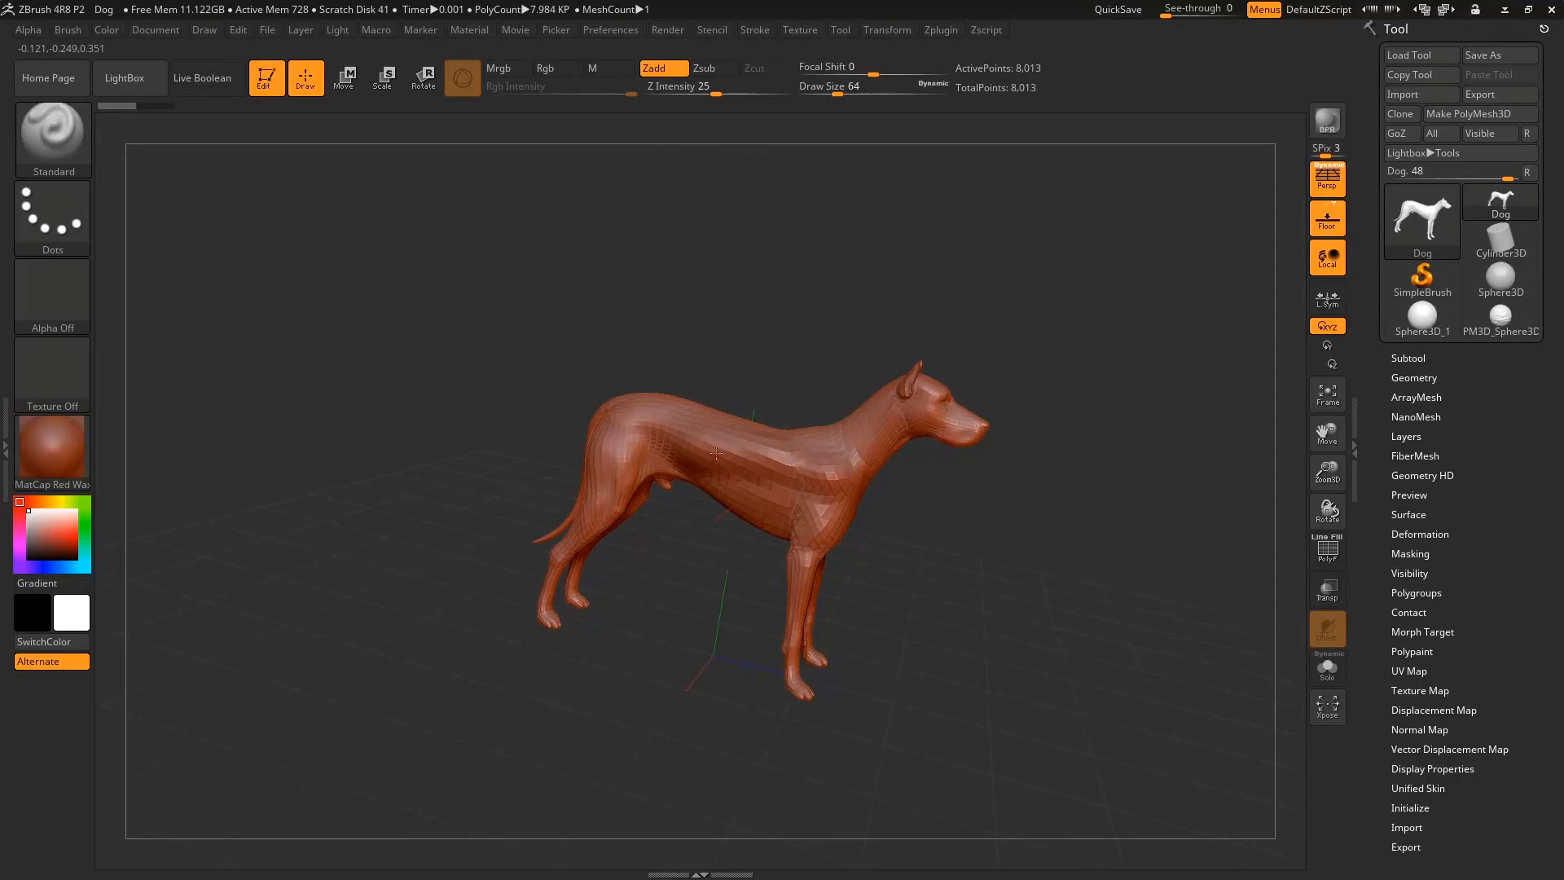
drag(832, 365, 809, 463)
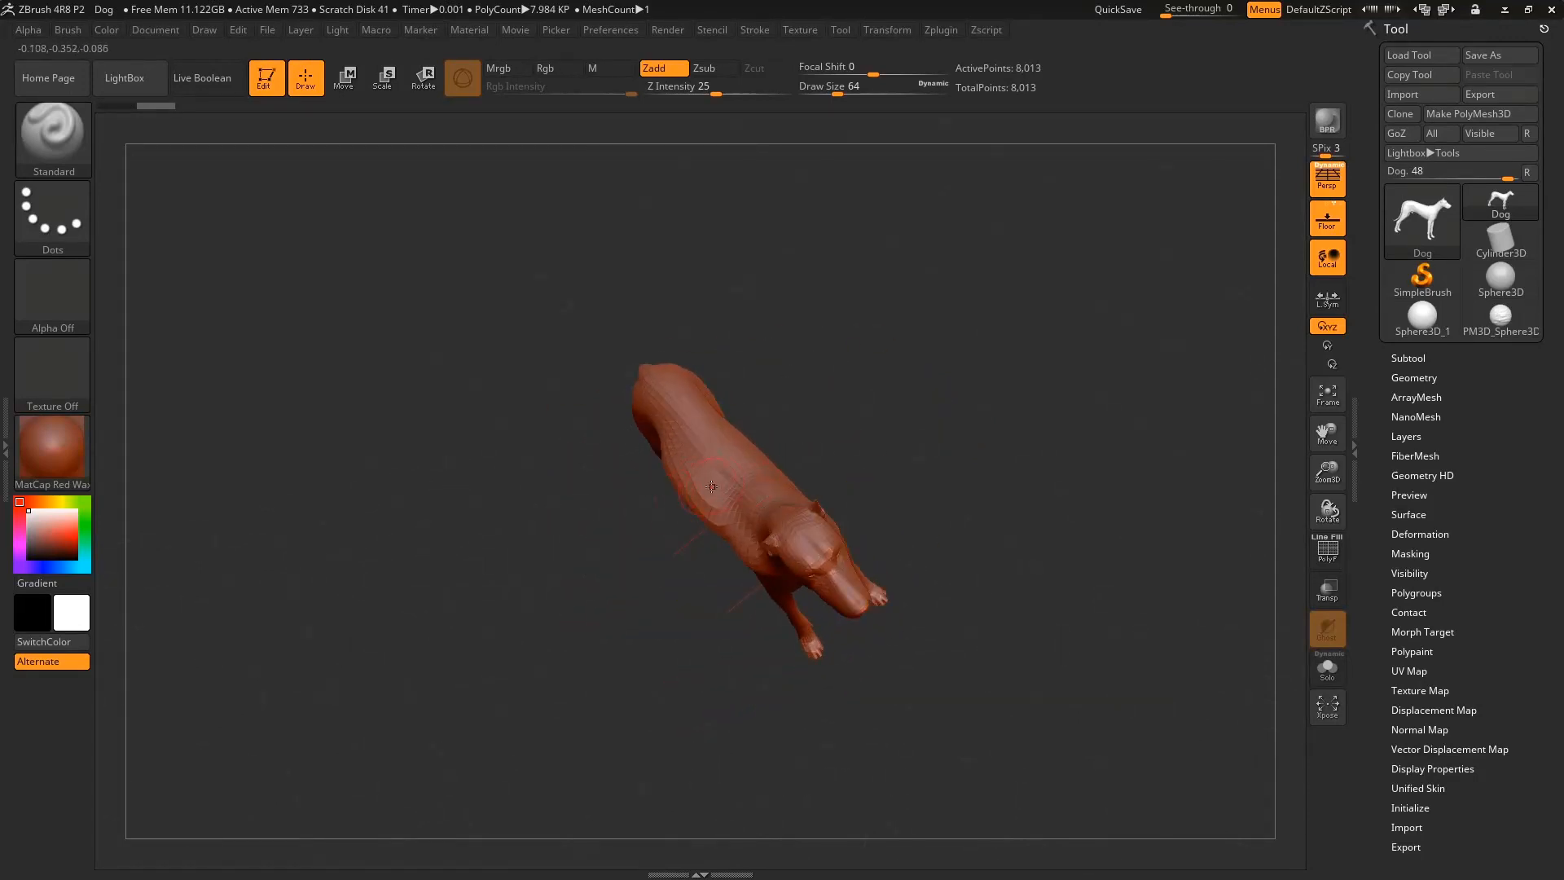
Switch the Standard brush to Zsub, carve a stroke into the dog's flank and undo it.
click(711, 75)
drag(803, 303, 924, 306)
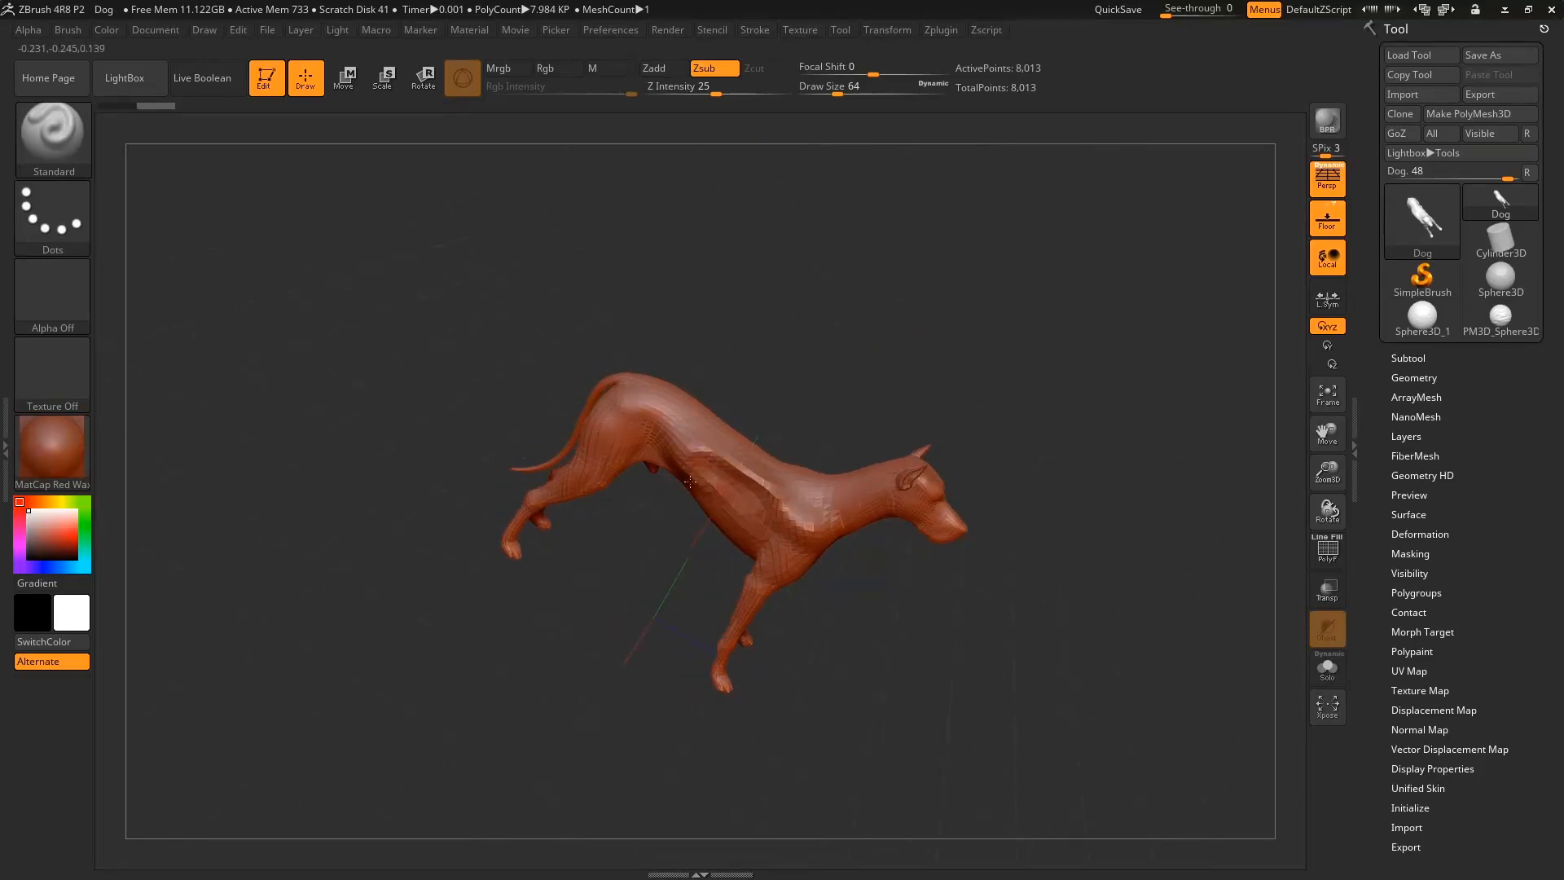
key(ctrl)
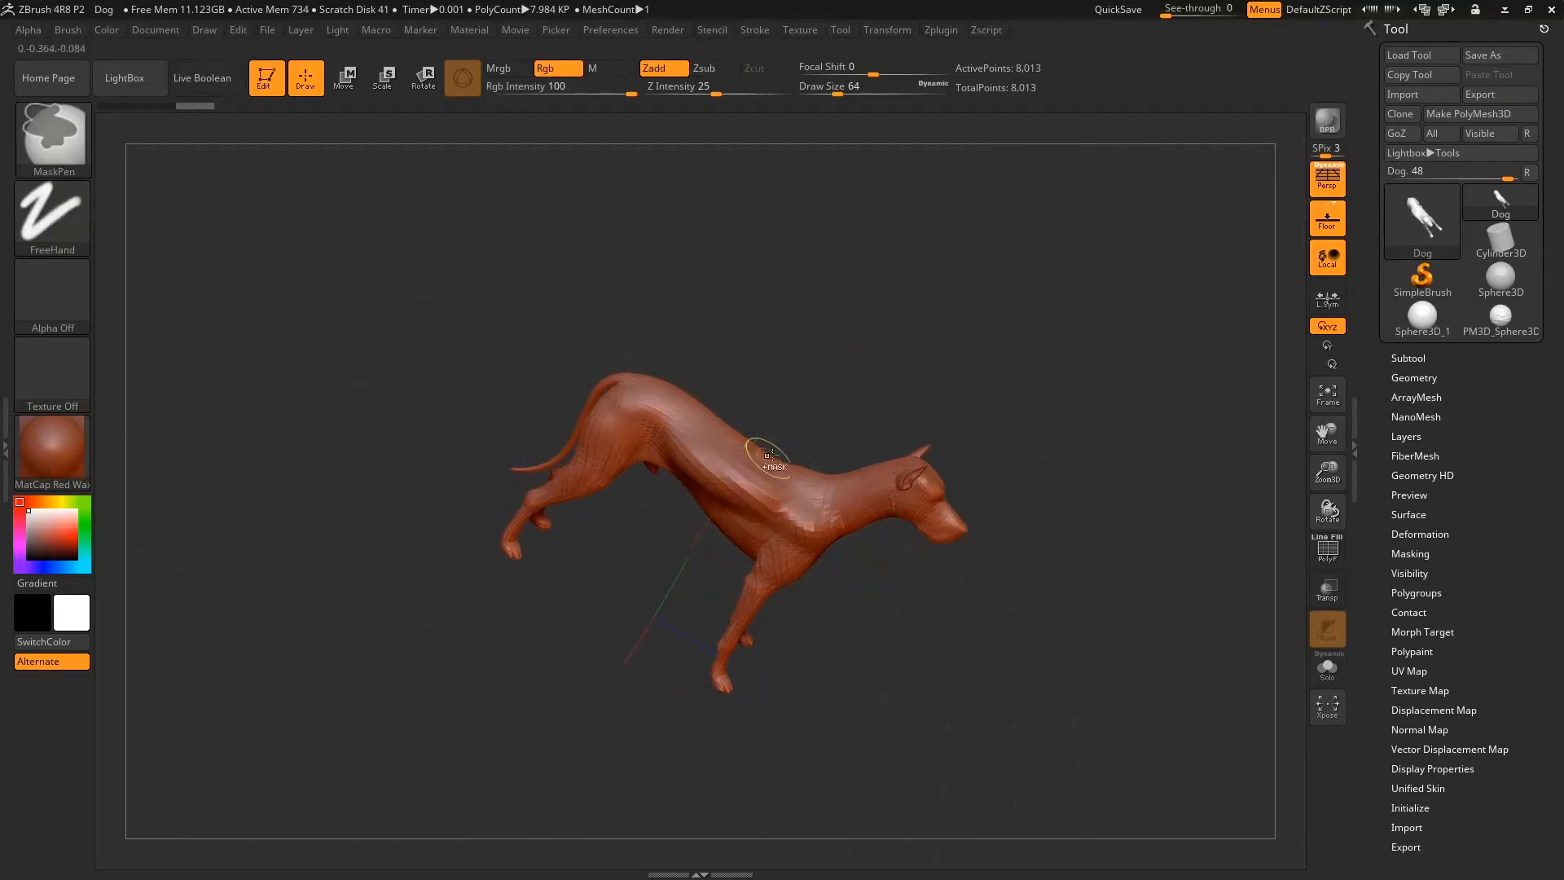
mouse_move(823, 346)
mouse_down()
mouse_move(786, 356)
mouse_move(736, 463)
mouse_up()
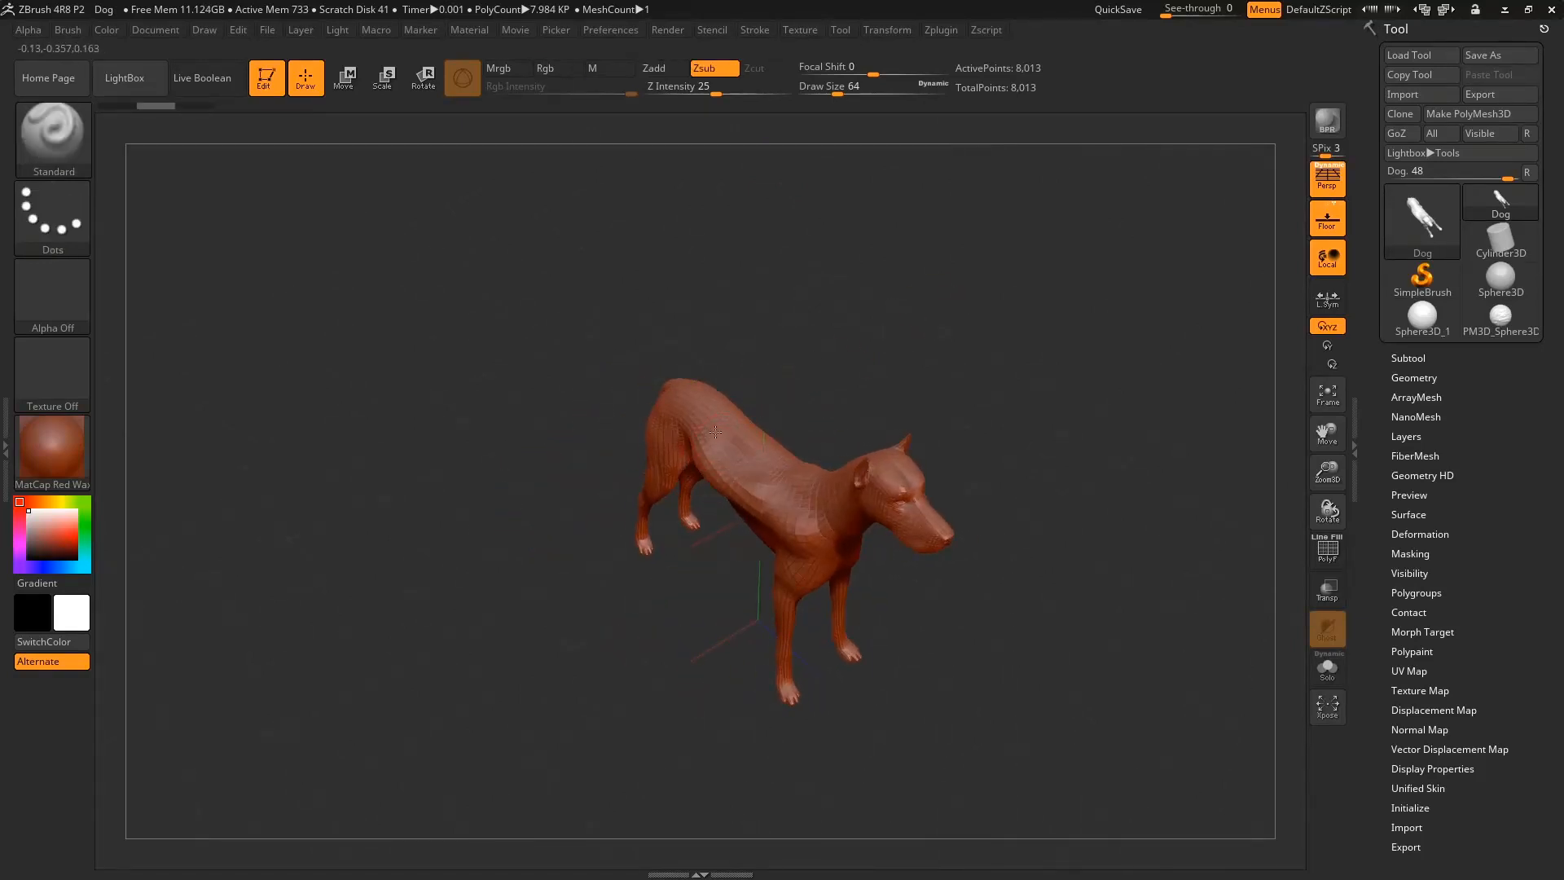
Switch back to Zadd, try raised strokes along the dog's side and shoulder, and undo all of them.
click(667, 68)
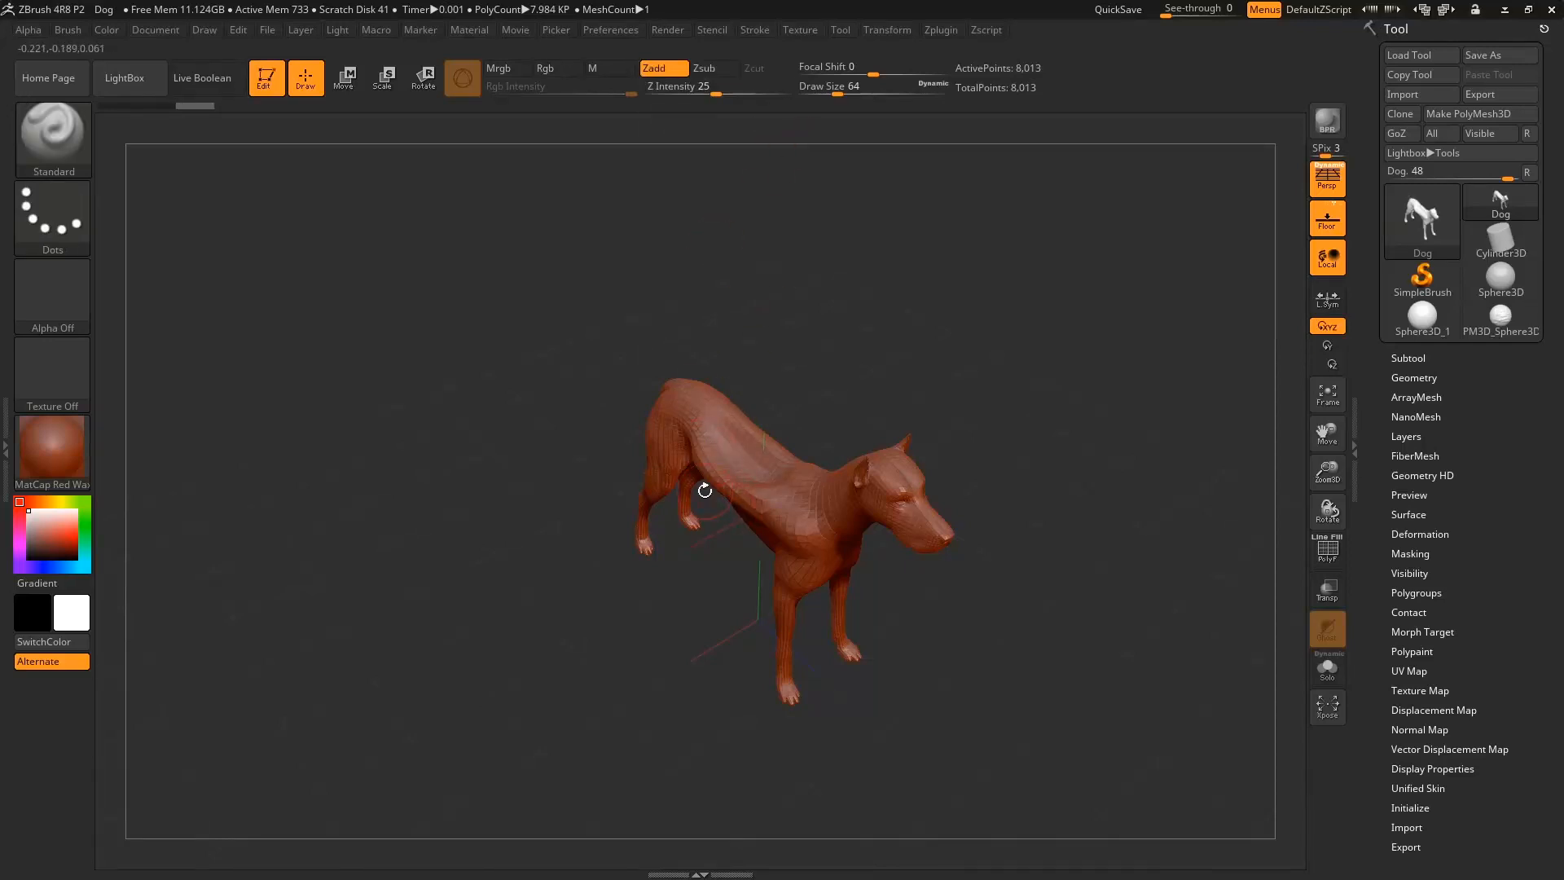
mouse_move(701, 489)
mouse_down()
mouse_move(844, 505)
mouse_move(785, 522)
mouse_up()
key(ctrl+z)
key(ctrl+z)
key(ctrl+z)
key(ctrl+z)
key(ctrl+z)
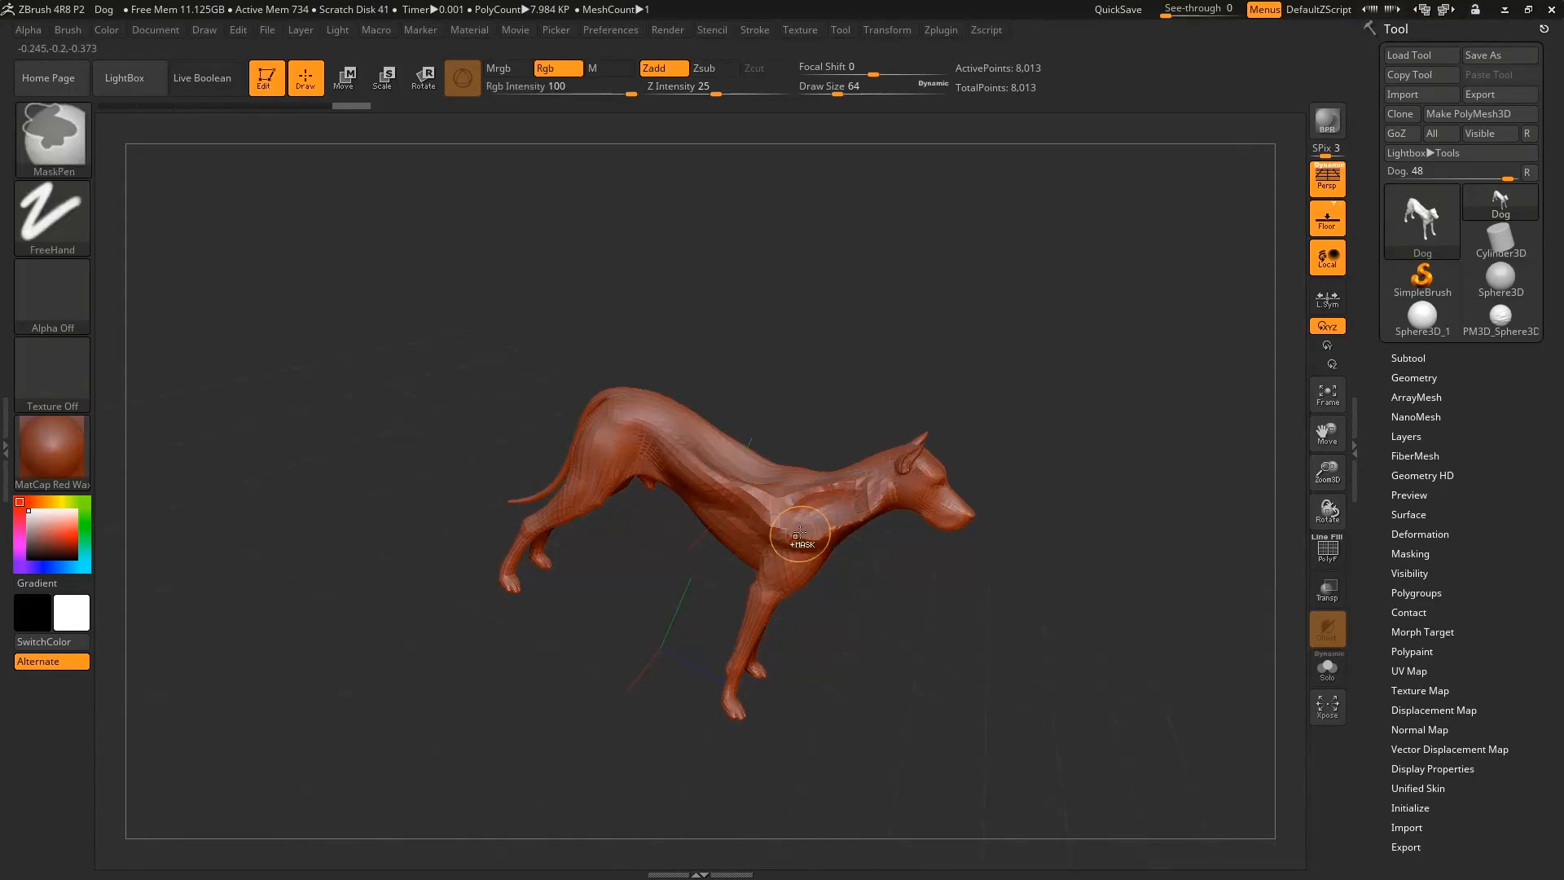
key(ctrl+z)
key(ctrl+z)
key(ctrl+z)
mouse_move(921, 383)
shift+mouse_down()
mouse_move(801, 361)
mouse_move(957, 383)
shift+mouse_up()
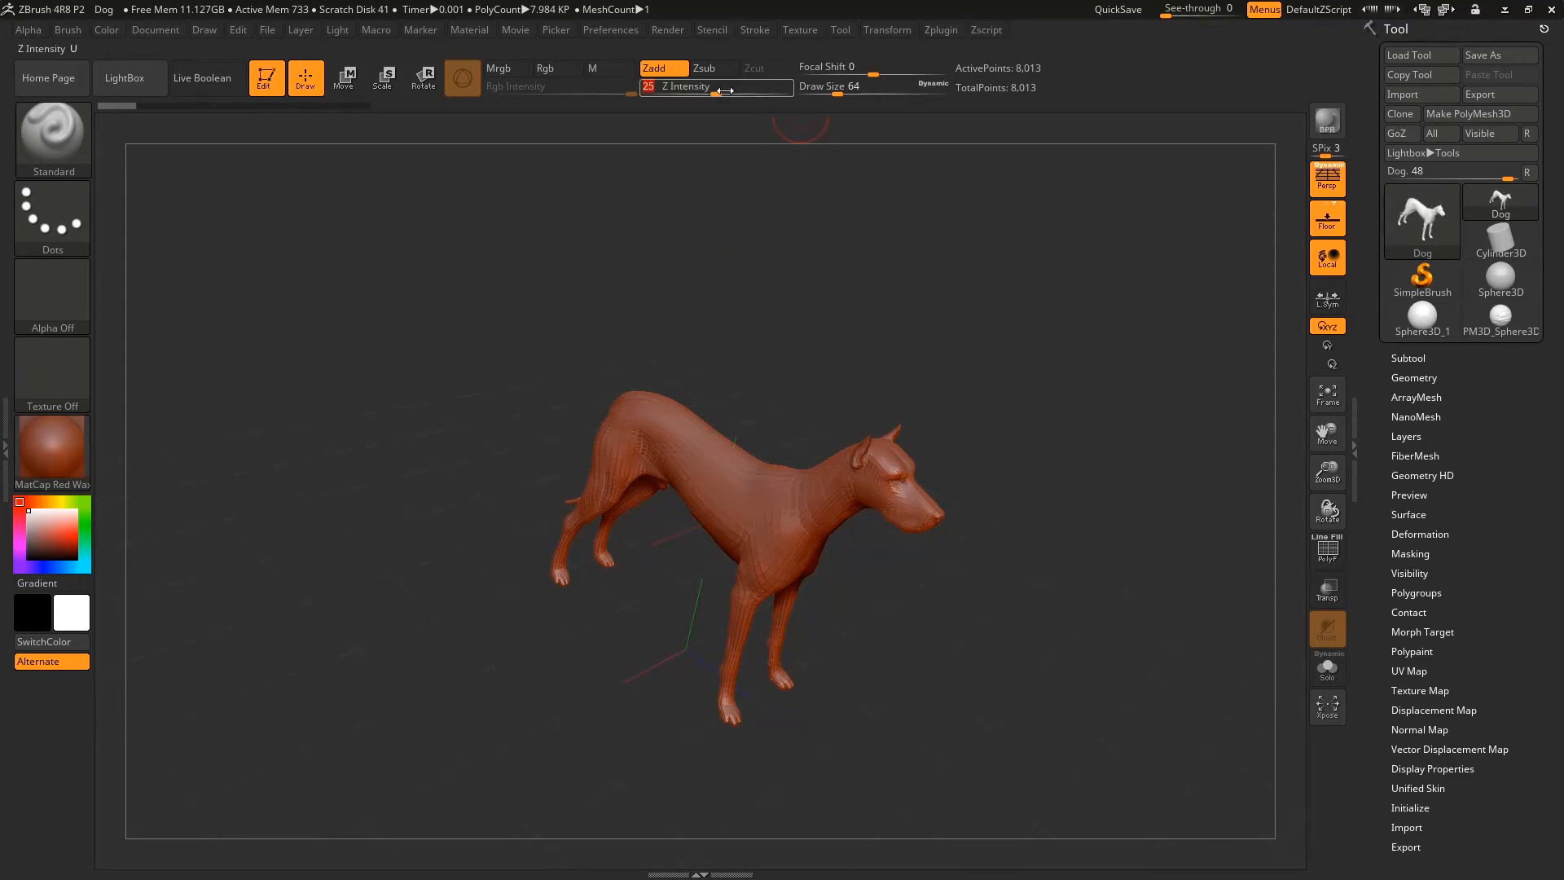
Set the Z Intensity to 100, try a stroke along the dog's flank and undo it.
drag(724, 92, 796, 92)
drag(643, 444, 766, 505)
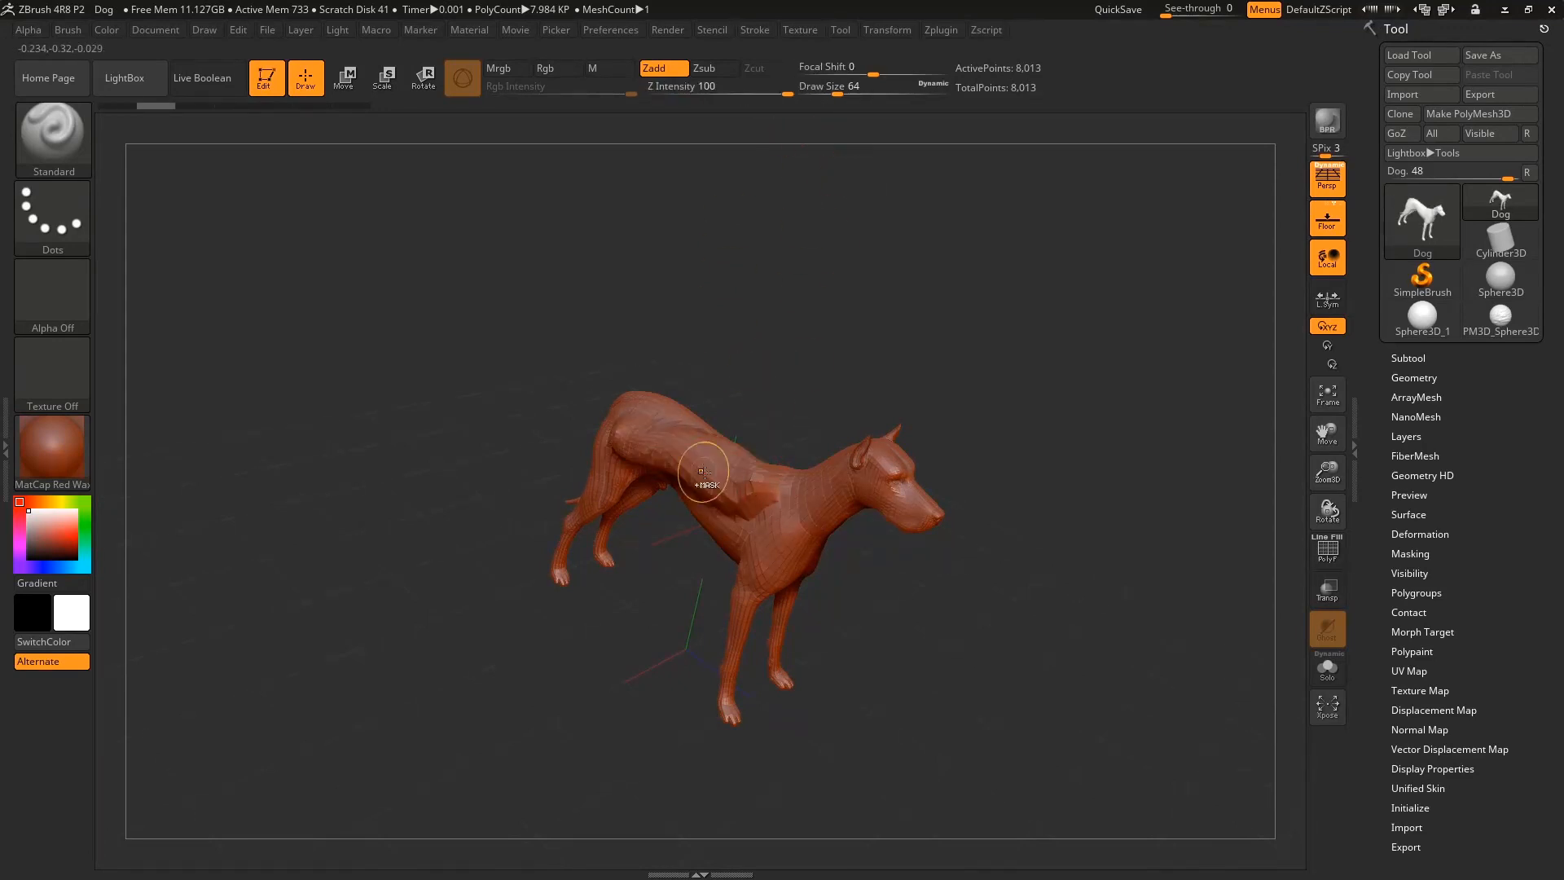
key(ctrl+z)
Set the Z Intensity to 25, try another stroke along the dog's flank and undo it.
click(703, 92)
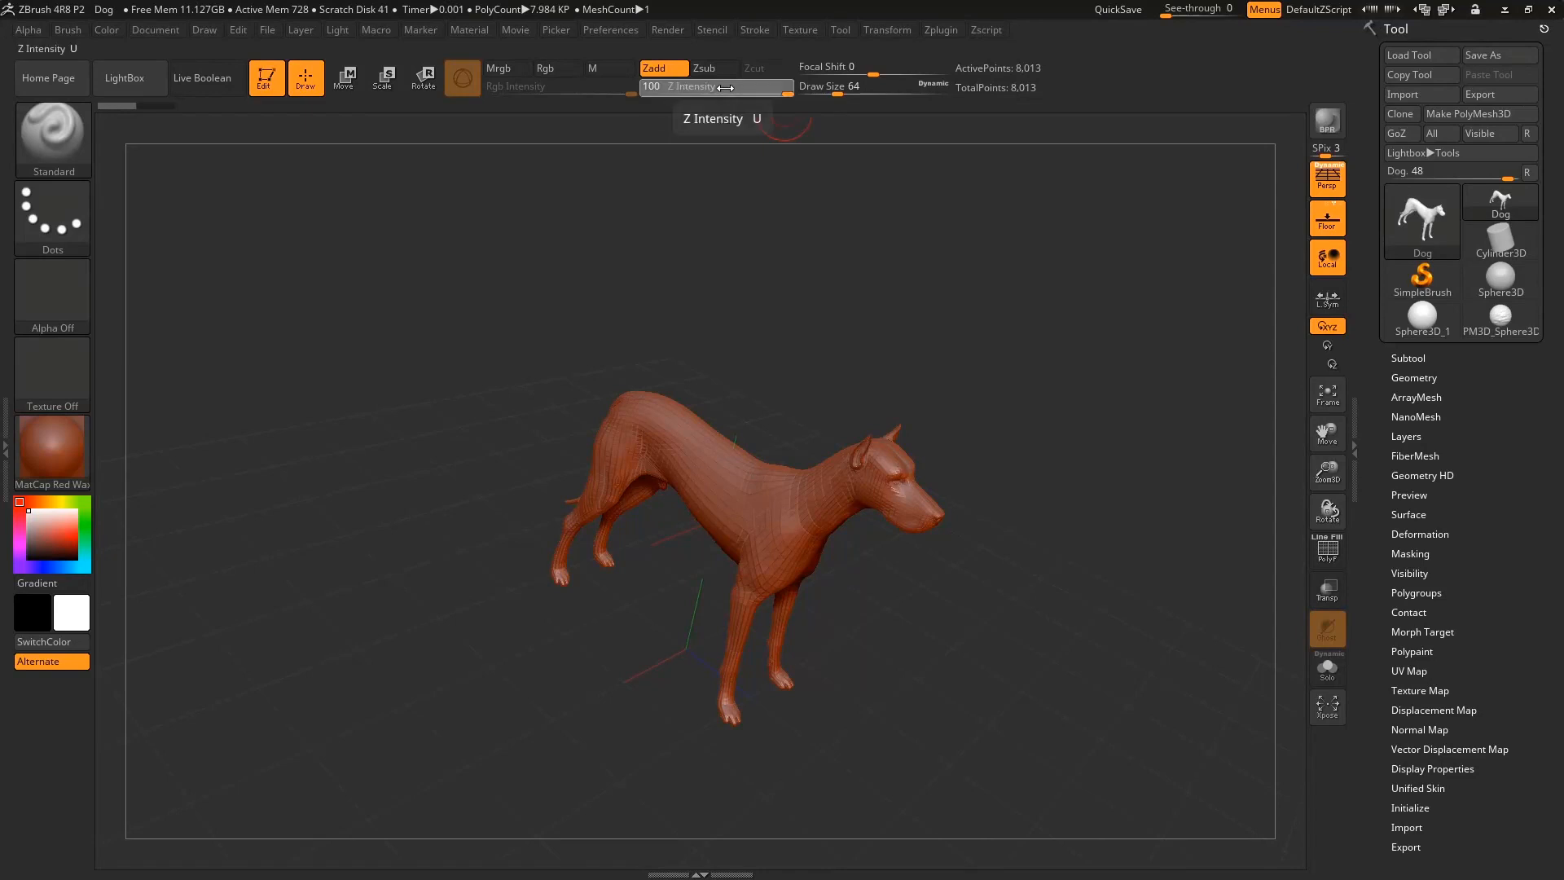
text(12)
drag(716, 97, 717, 97)
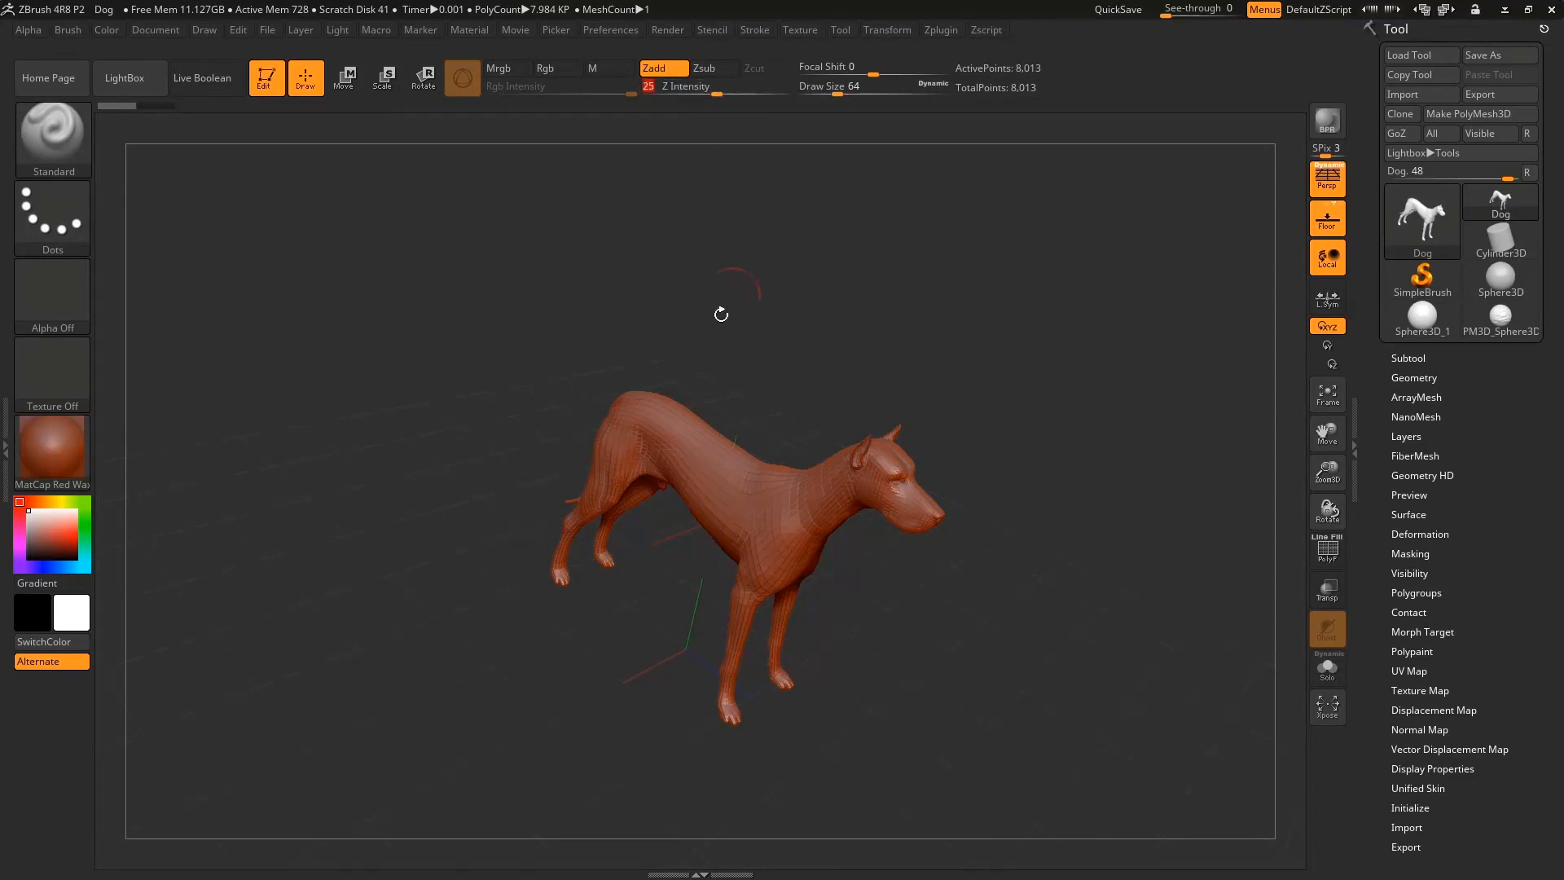
mouse_move(725, 494)
mouse_down()
mouse_move(709, 505)
mouse_move(766, 509)
mouse_move(628, 440)
mouse_up()
key(ctrl+z)
Set the Draw Size to 977, try a Focal Shift of 94 and return the Focal Shift to 0.
click(942, 91)
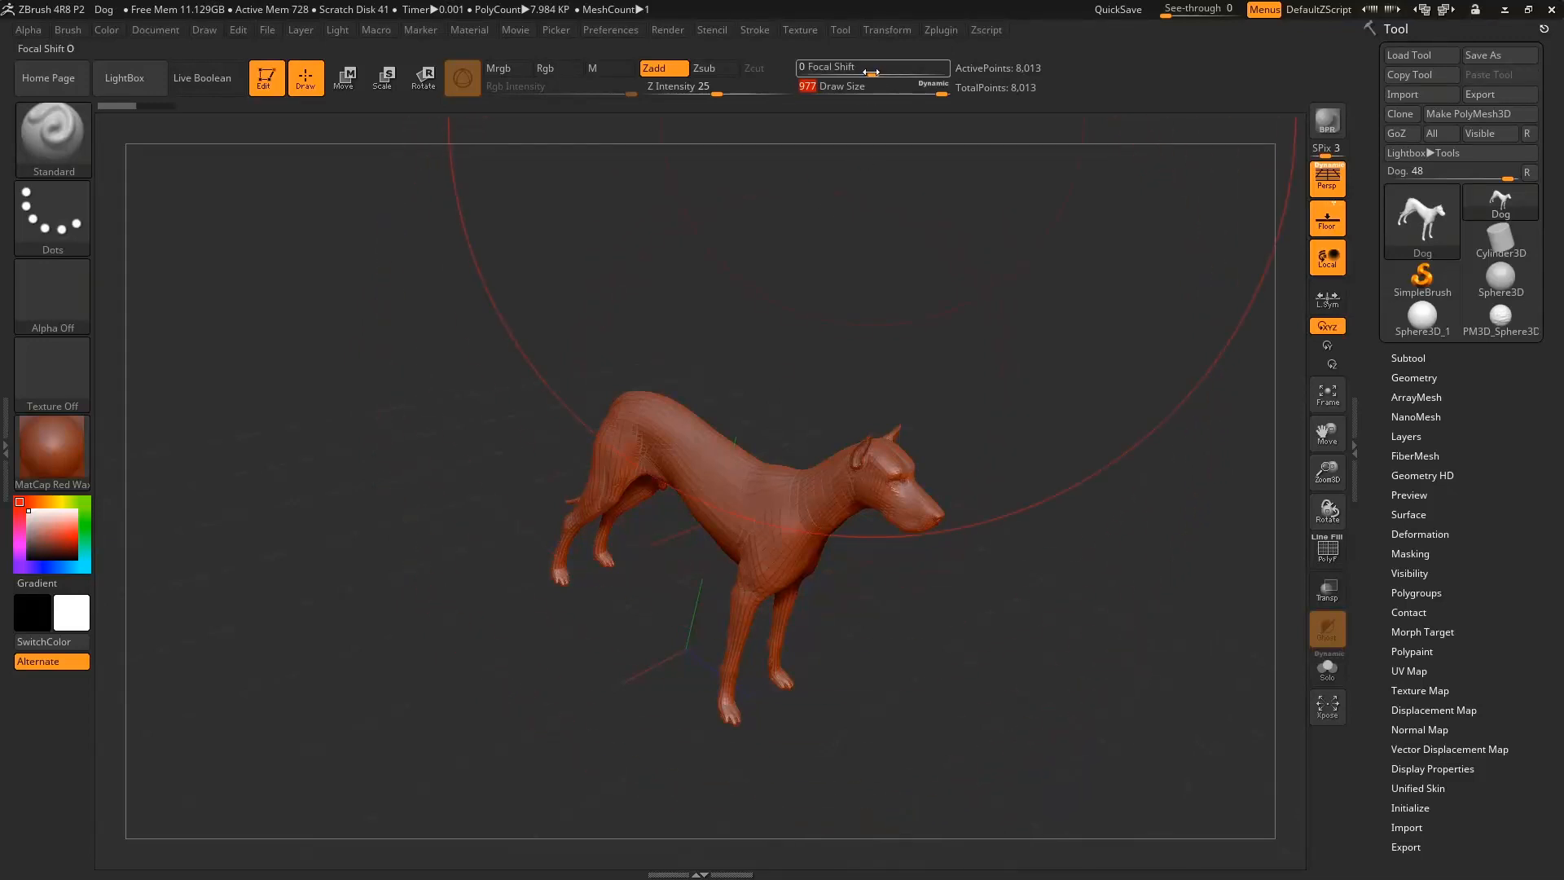
drag(872, 73, 939, 73)
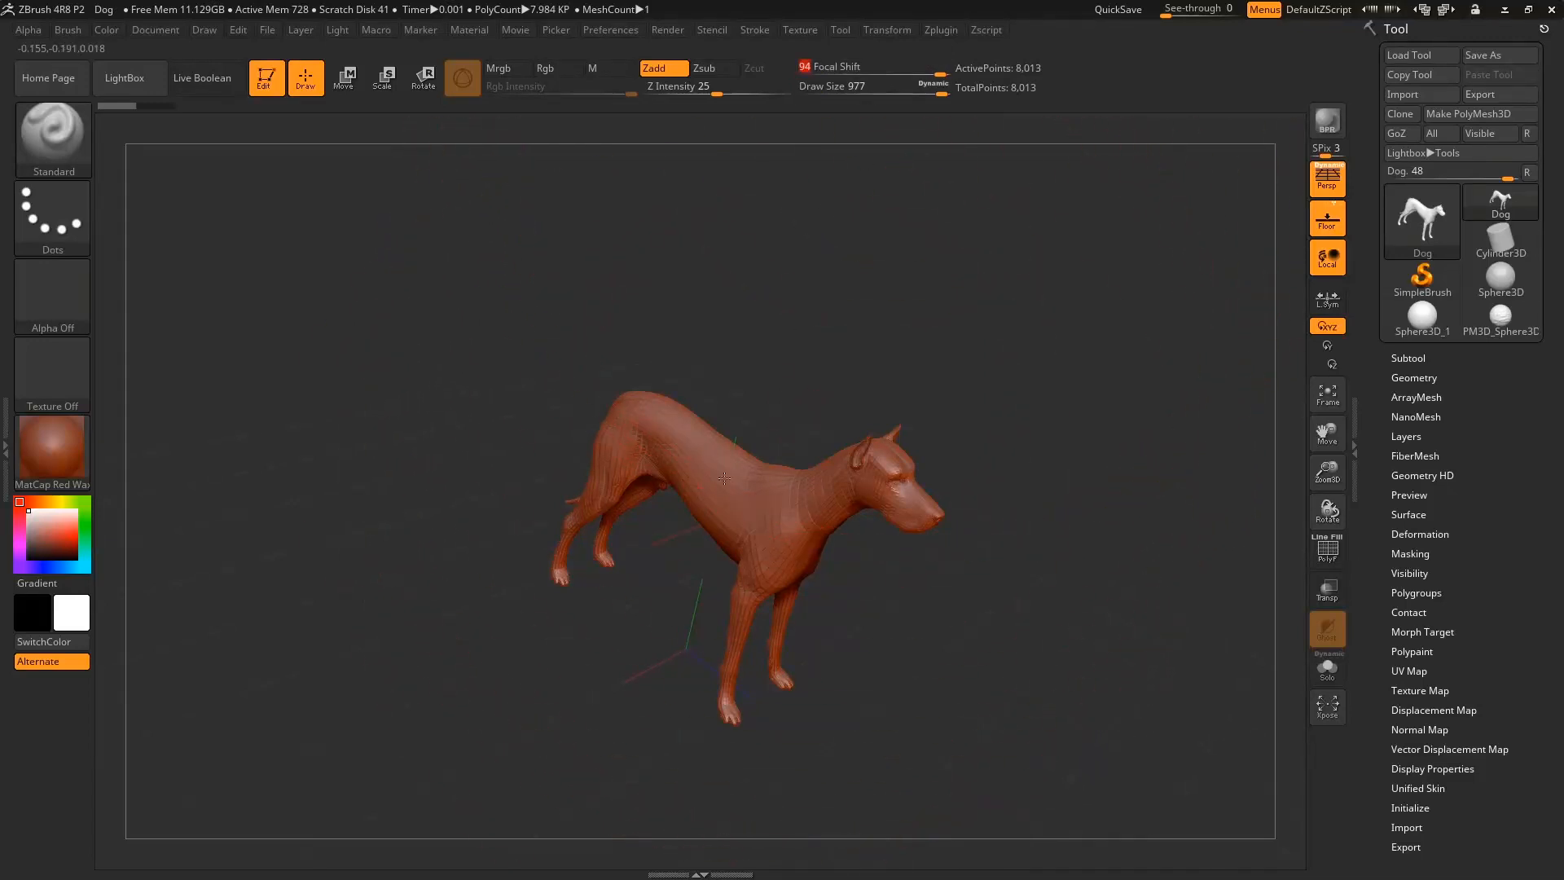
mouse_move(847, 72)
mouse_down()
mouse_move(805, 71)
mouse_move(877, 75)
mouse_up()
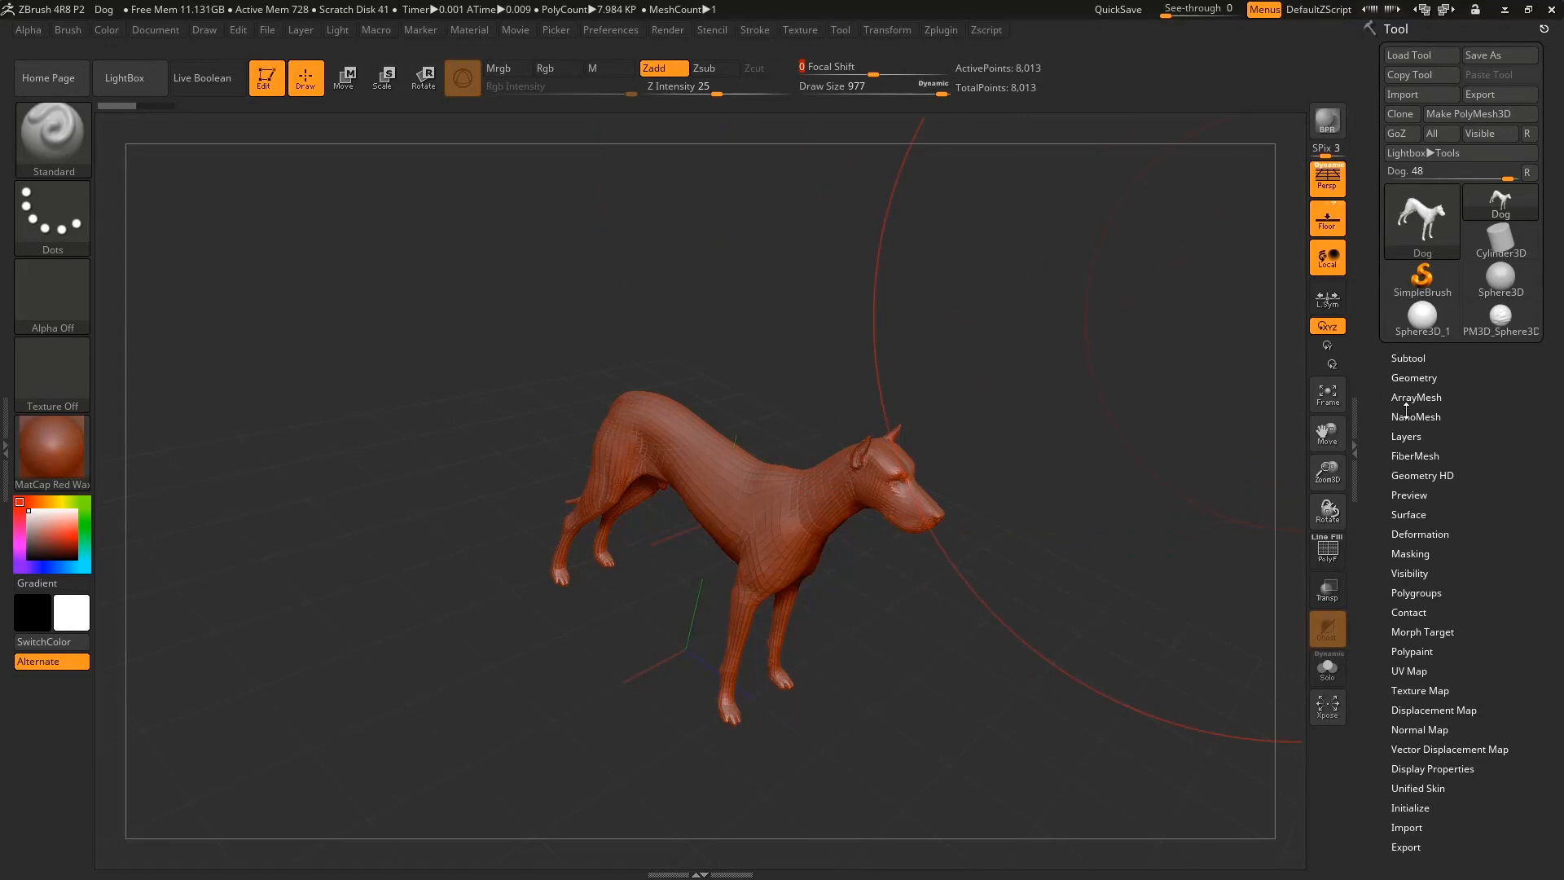
Expand the Subtool settings and look through the subtool list and its duplicate, append and delete operations.
click(1410, 358)
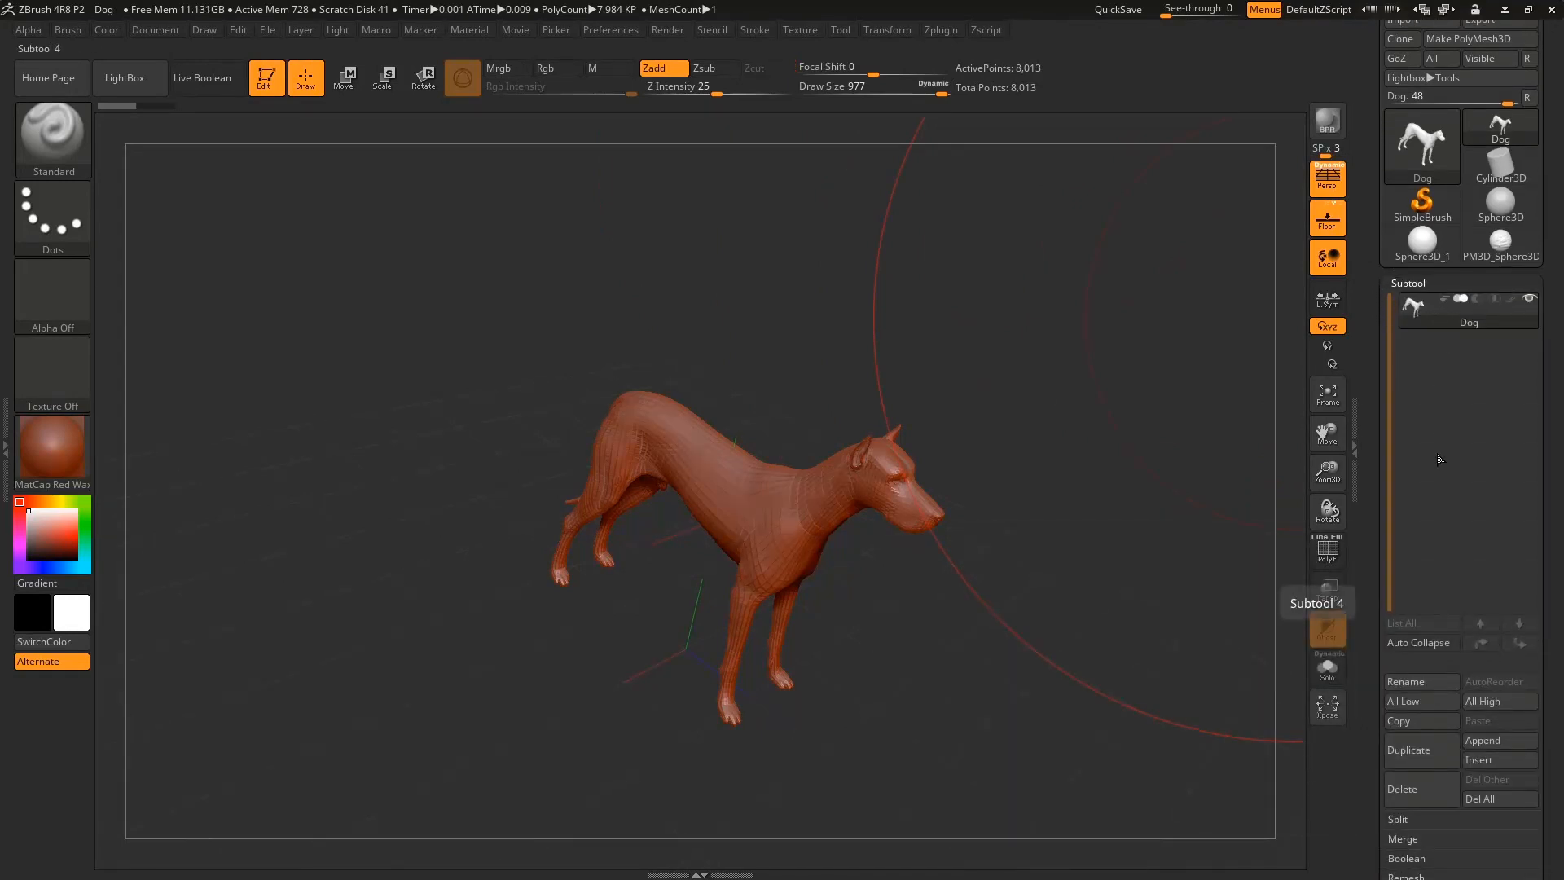
drag(1367, 287, 1367, 231)
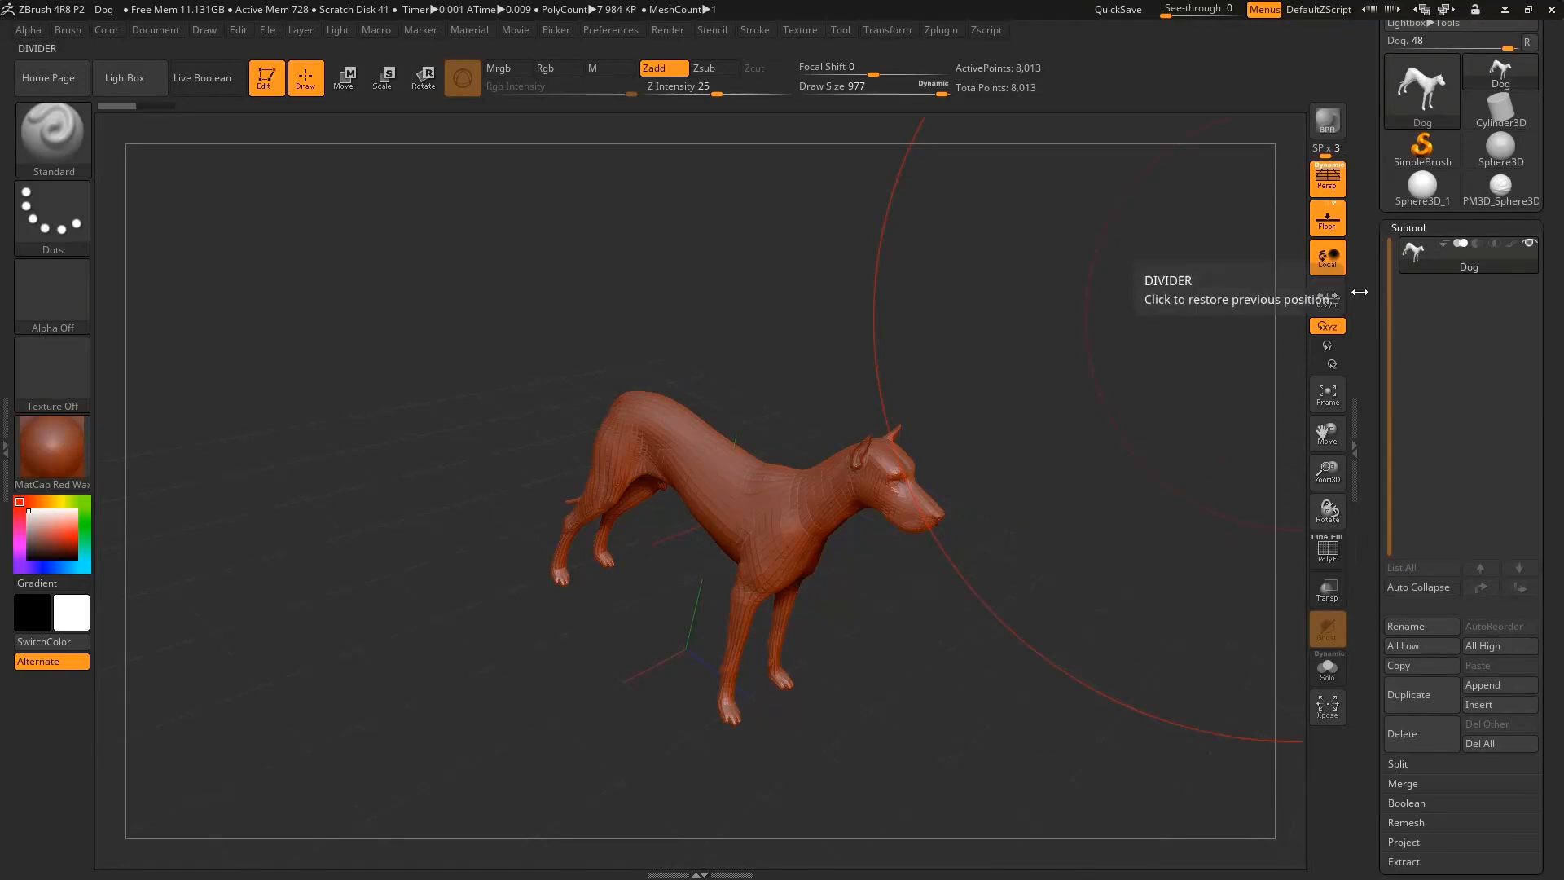
drag(1373, 300, 1372, 269)
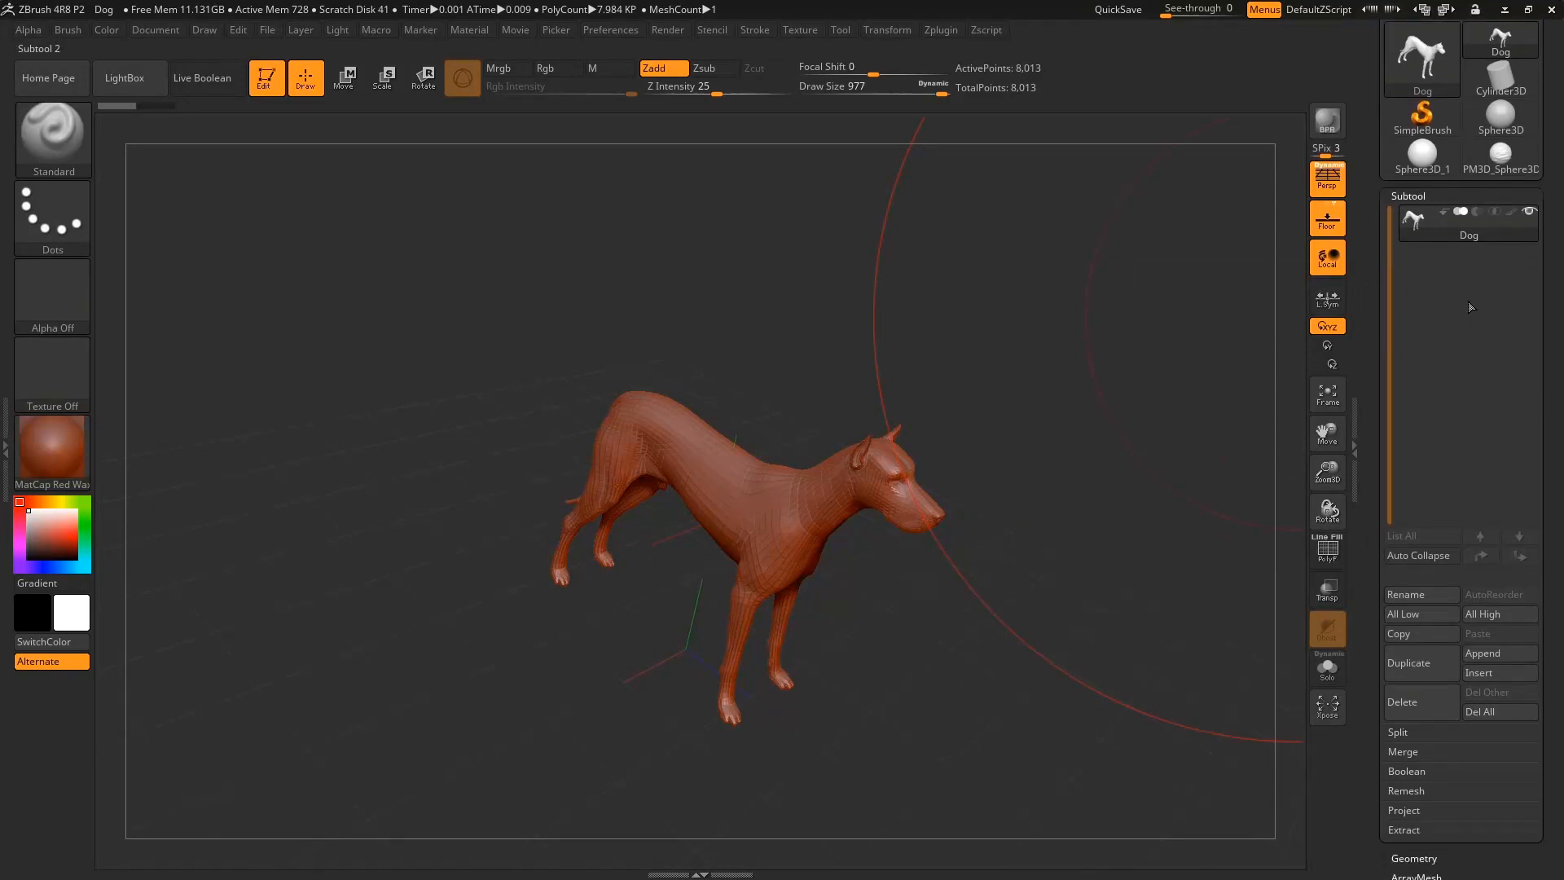
drag(1370, 602, 1370, 235)
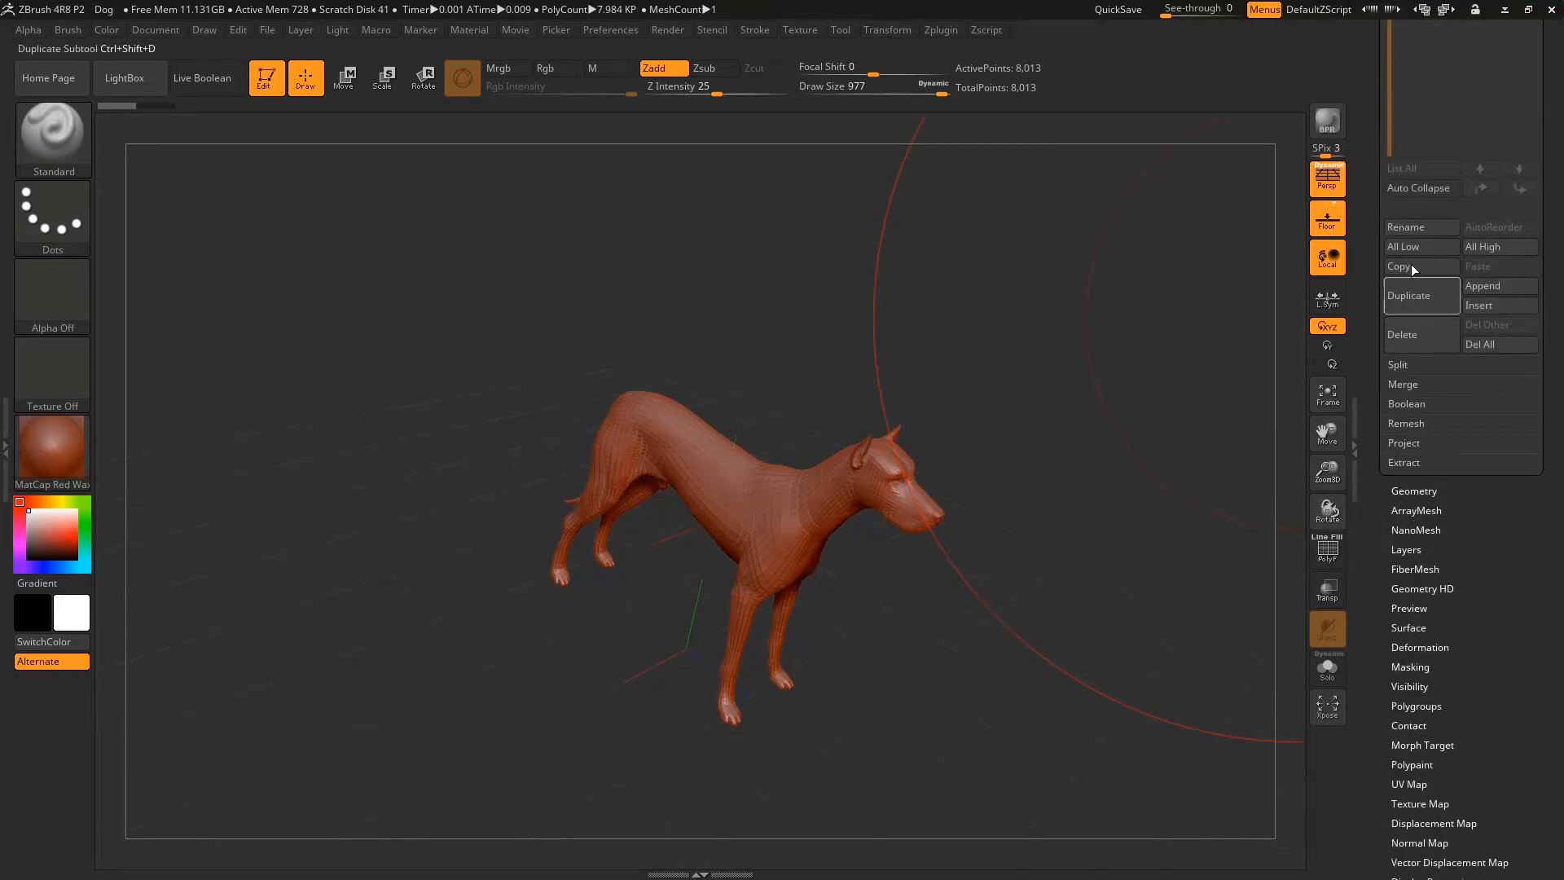
Expand the Geometry settings and look through the subdivision, DynaMesh and ZRemesher options.
click(1437, 489)
click(1360, 453)
drag(1376, 386, 1375, 498)
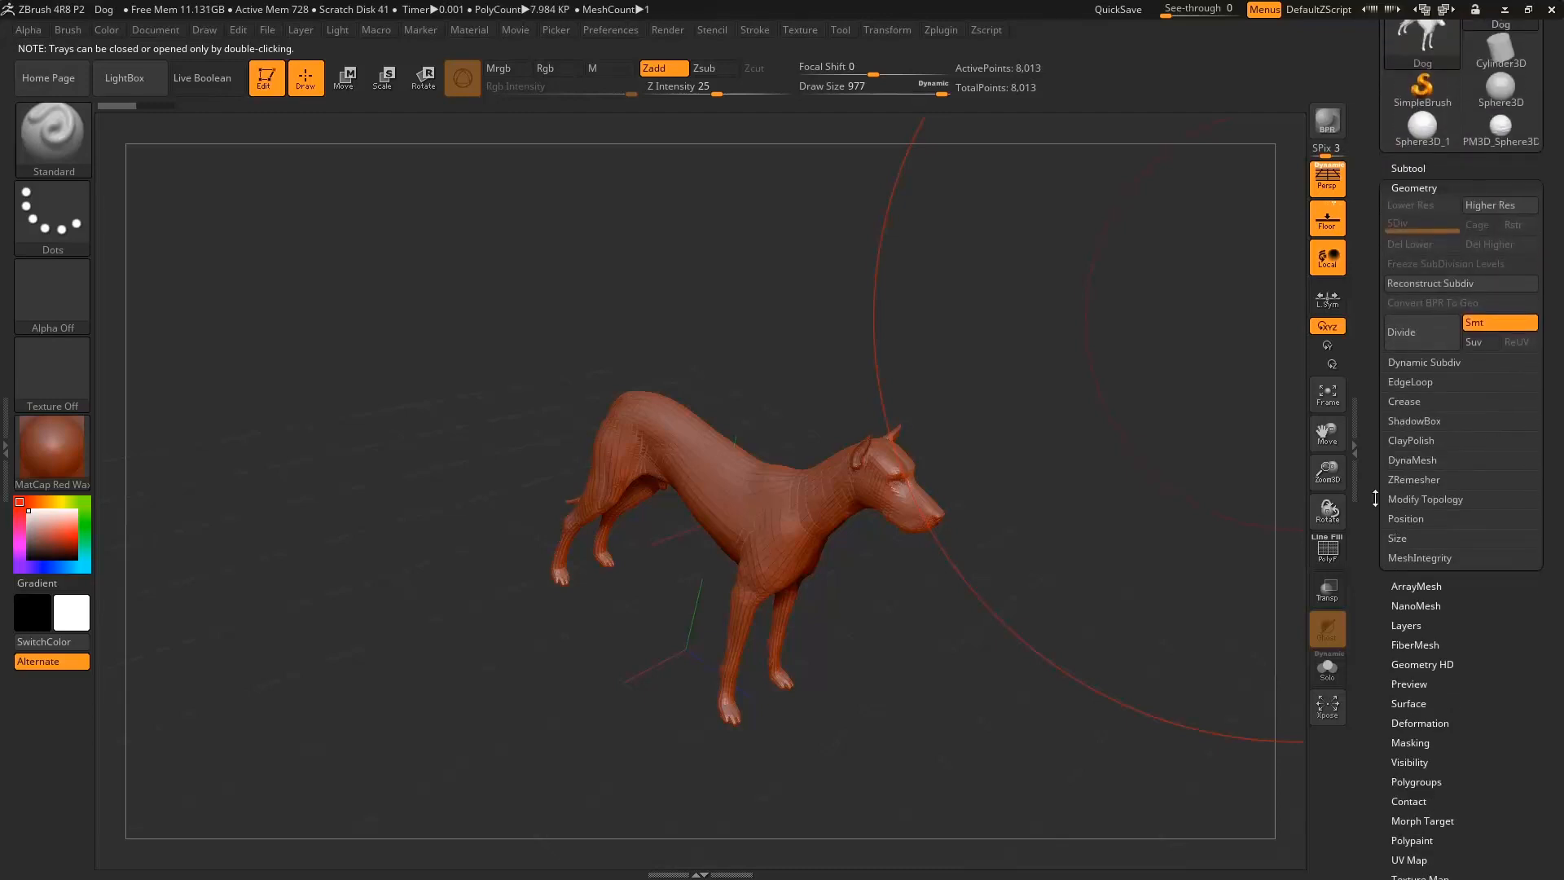
Divide the dog's mesh once and switch between subdivision levels 1 and 2 to compare them.
drag(1381, 305, 1381, 327)
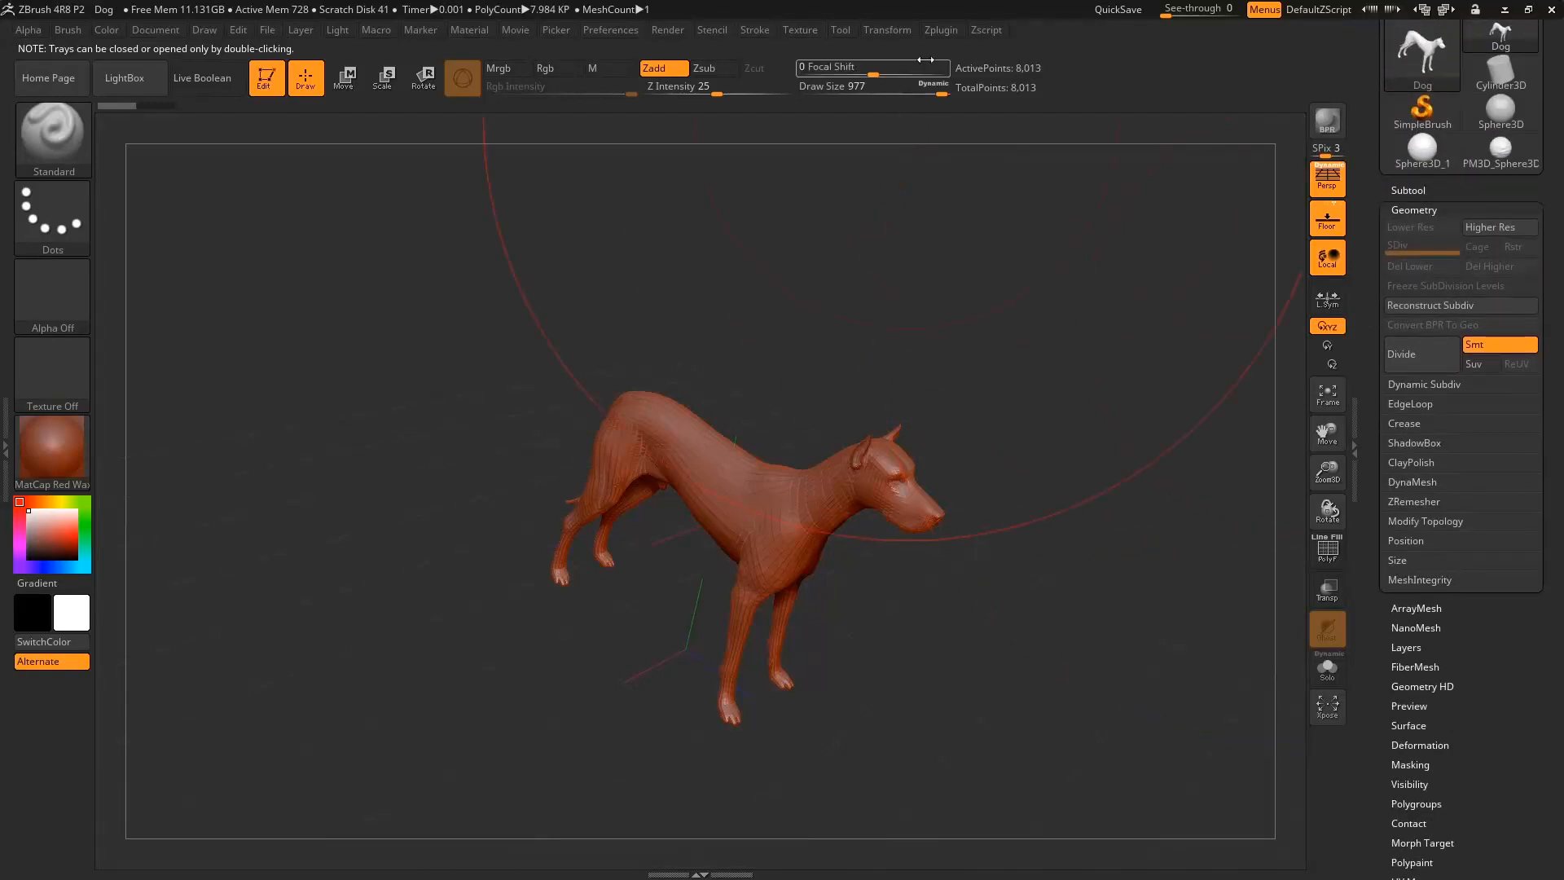
key(ctrl+d)
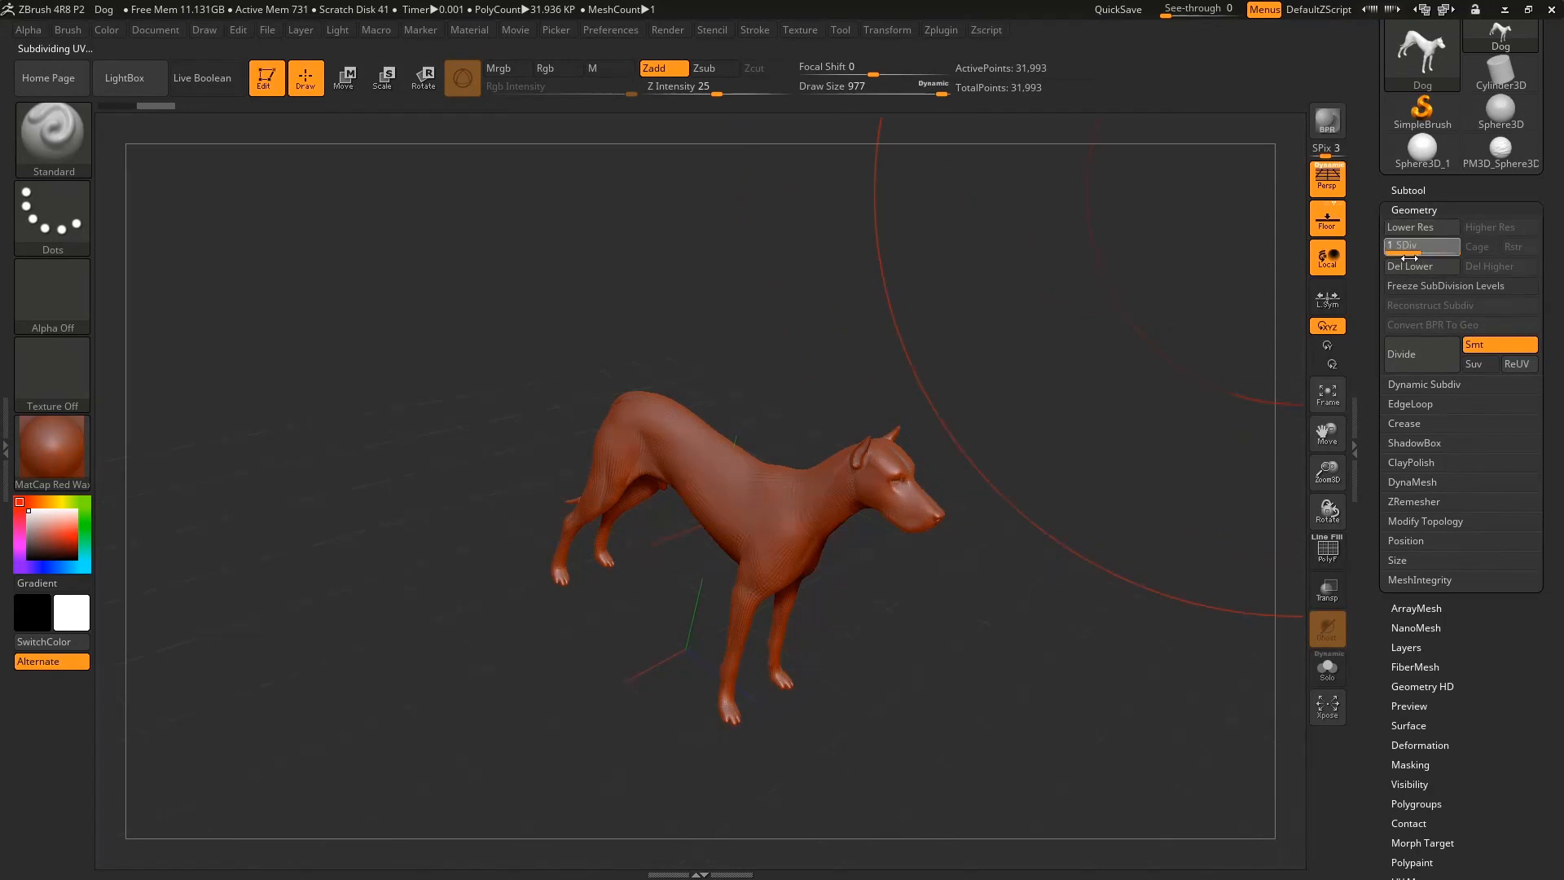
drag(1410, 258, 1393, 249)
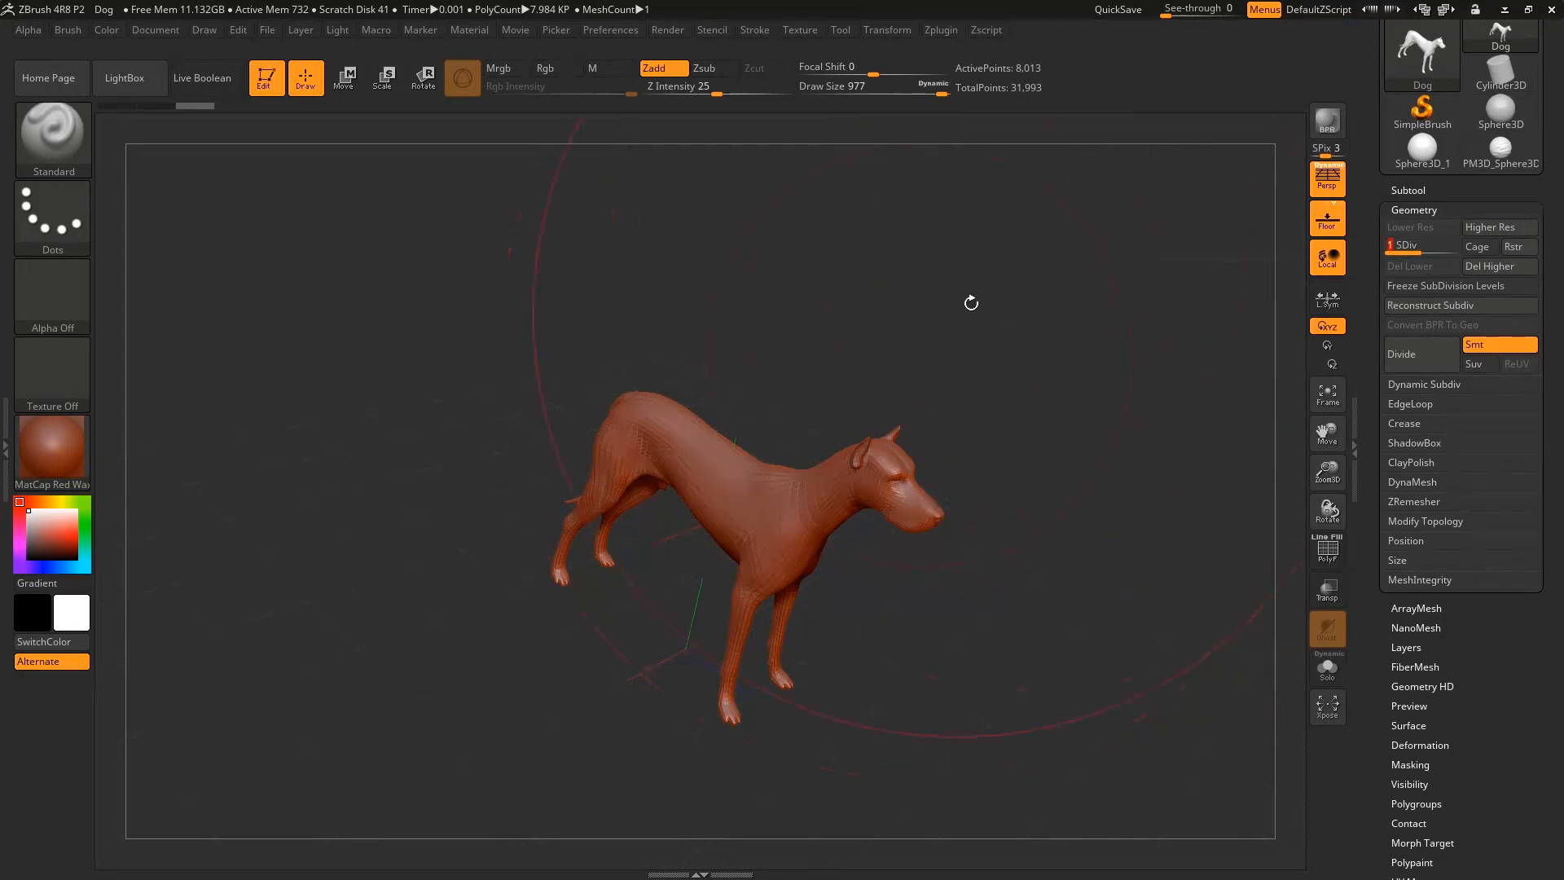
click(1412, 253)
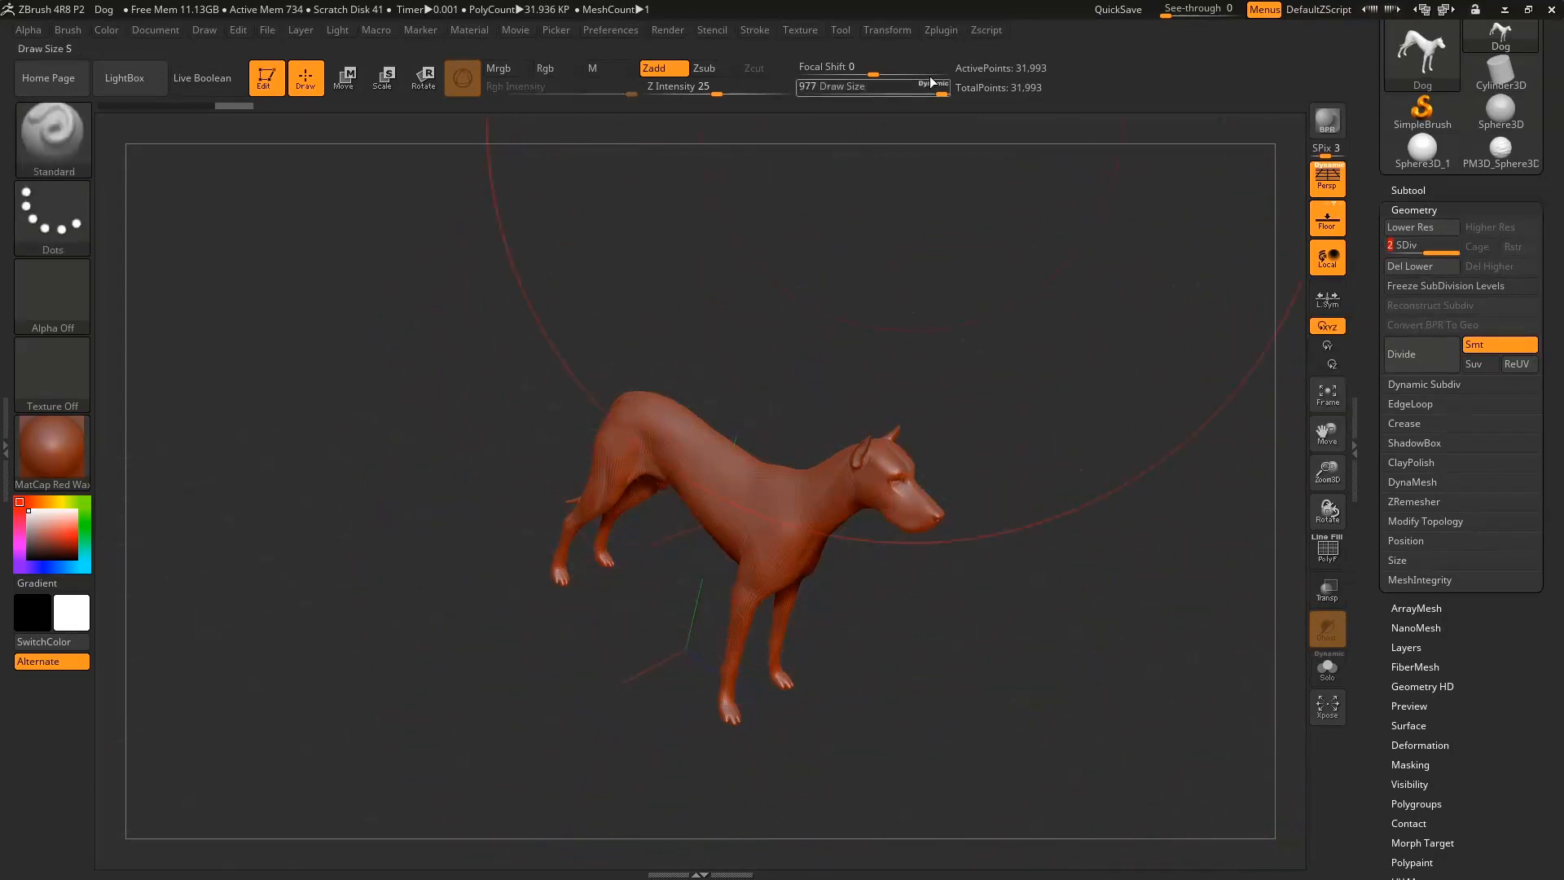
Reduce the Draw Size to 104, divide the dog's mesh again and return it to subdivision level 1.
drag(940, 88, 847, 88)
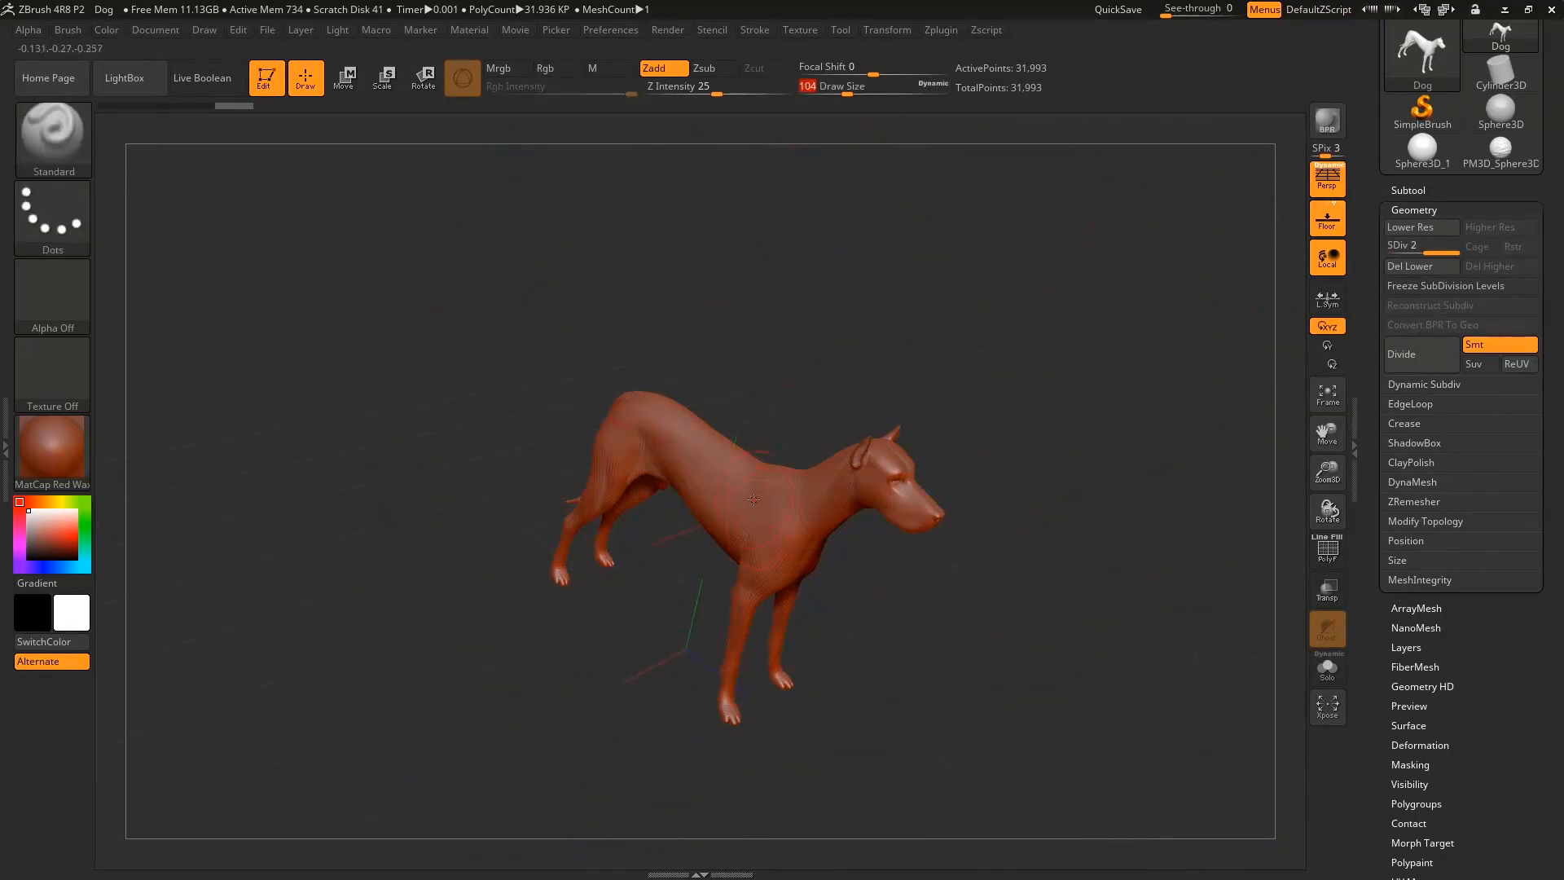
key(ctrl+d)
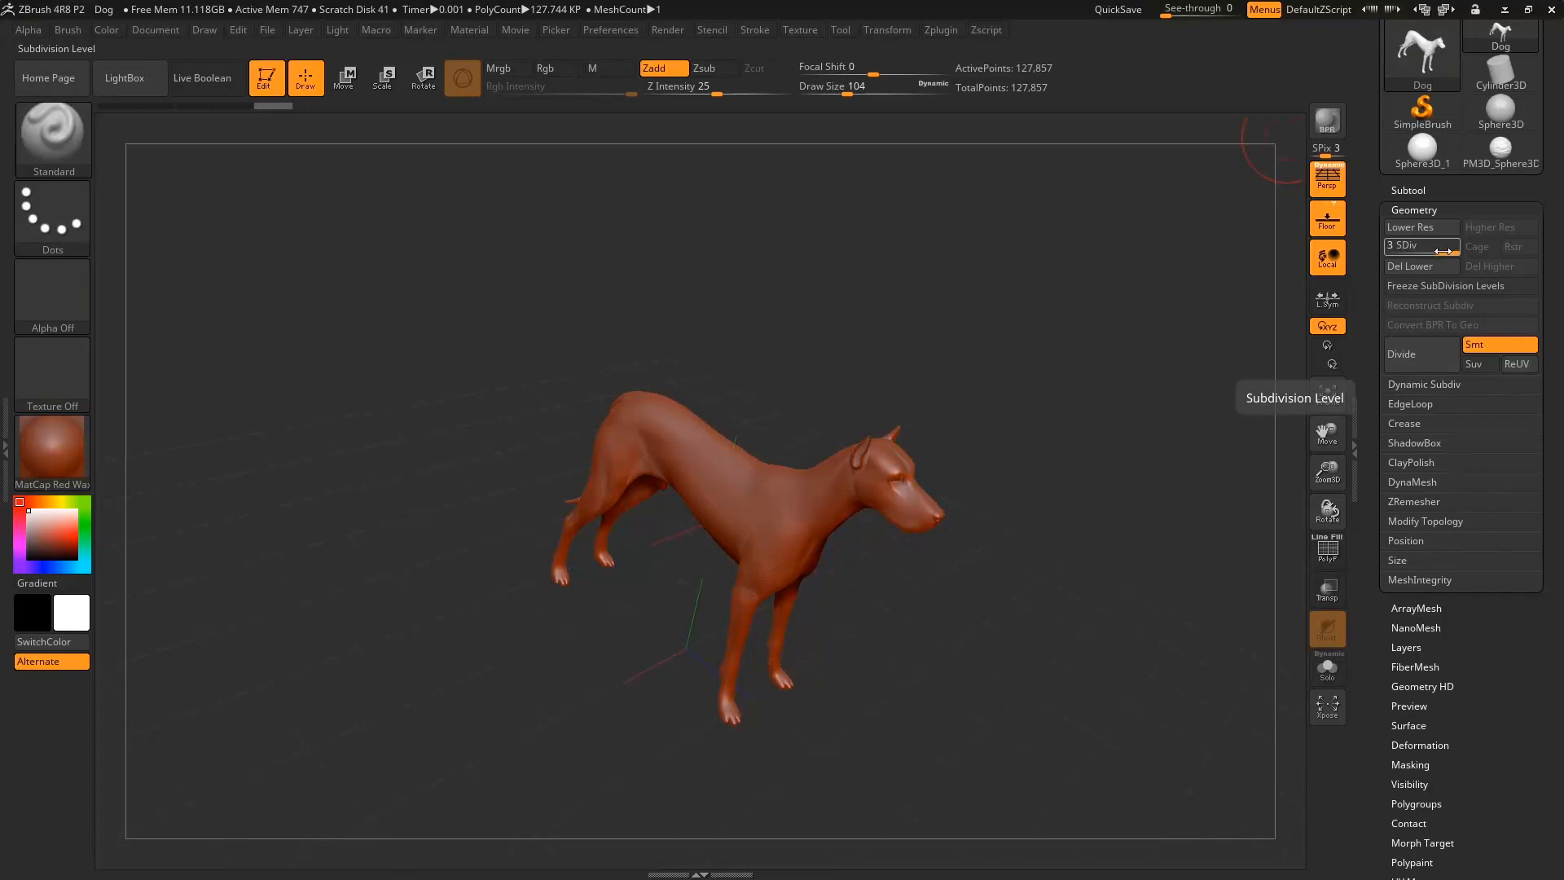
drag(1443, 250, 1412, 235)
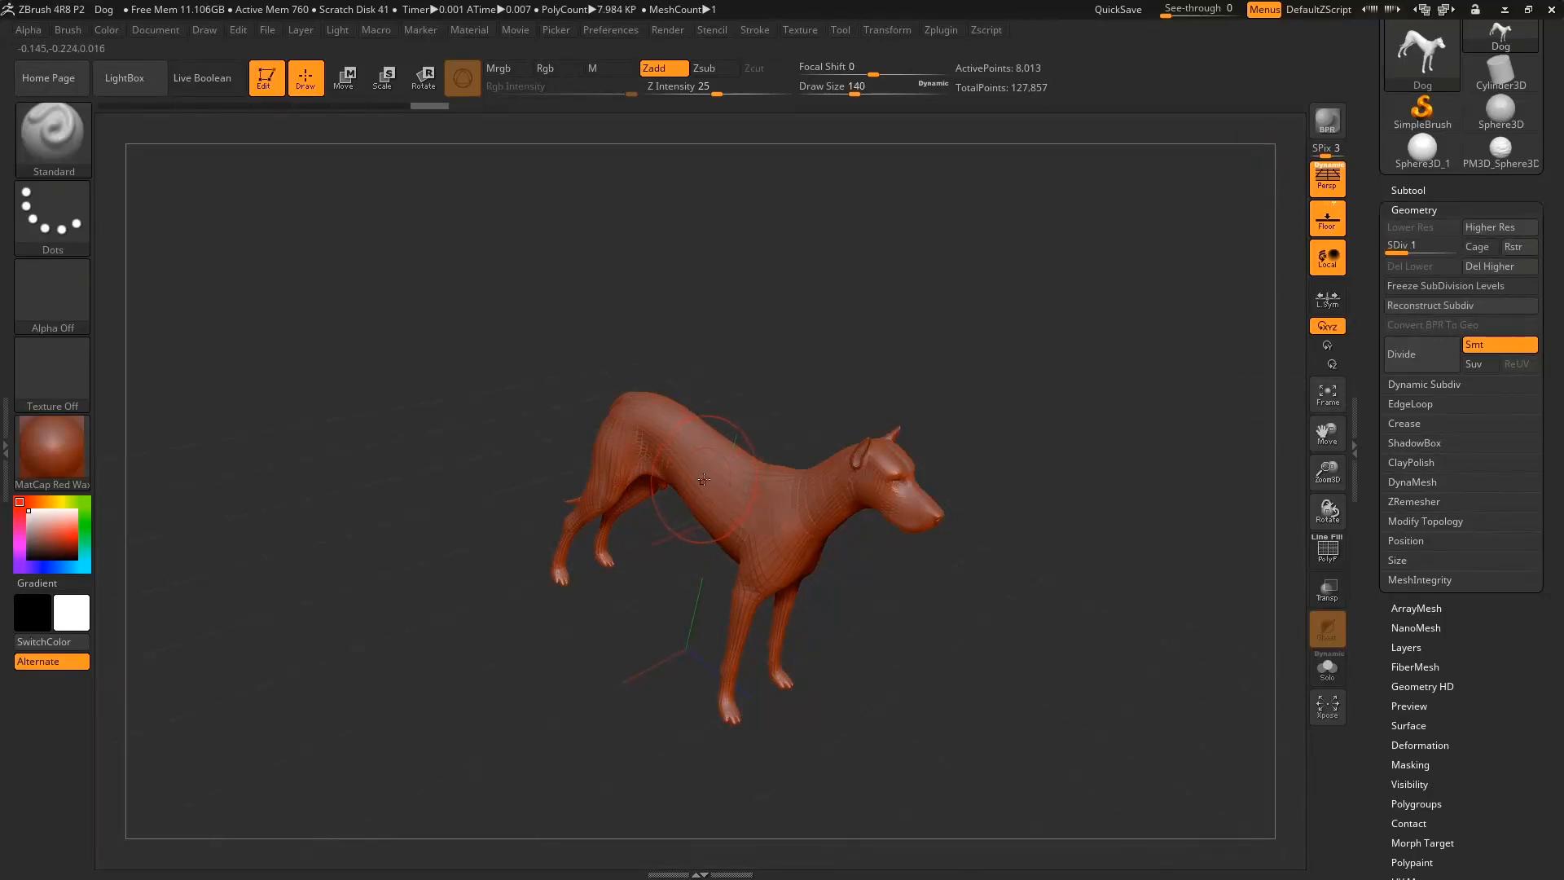
Widen the dog's torso and shoulders from above with the Move brush, and switch the mesh to subdivision level 3.
key(b)
key(m)
key(v)
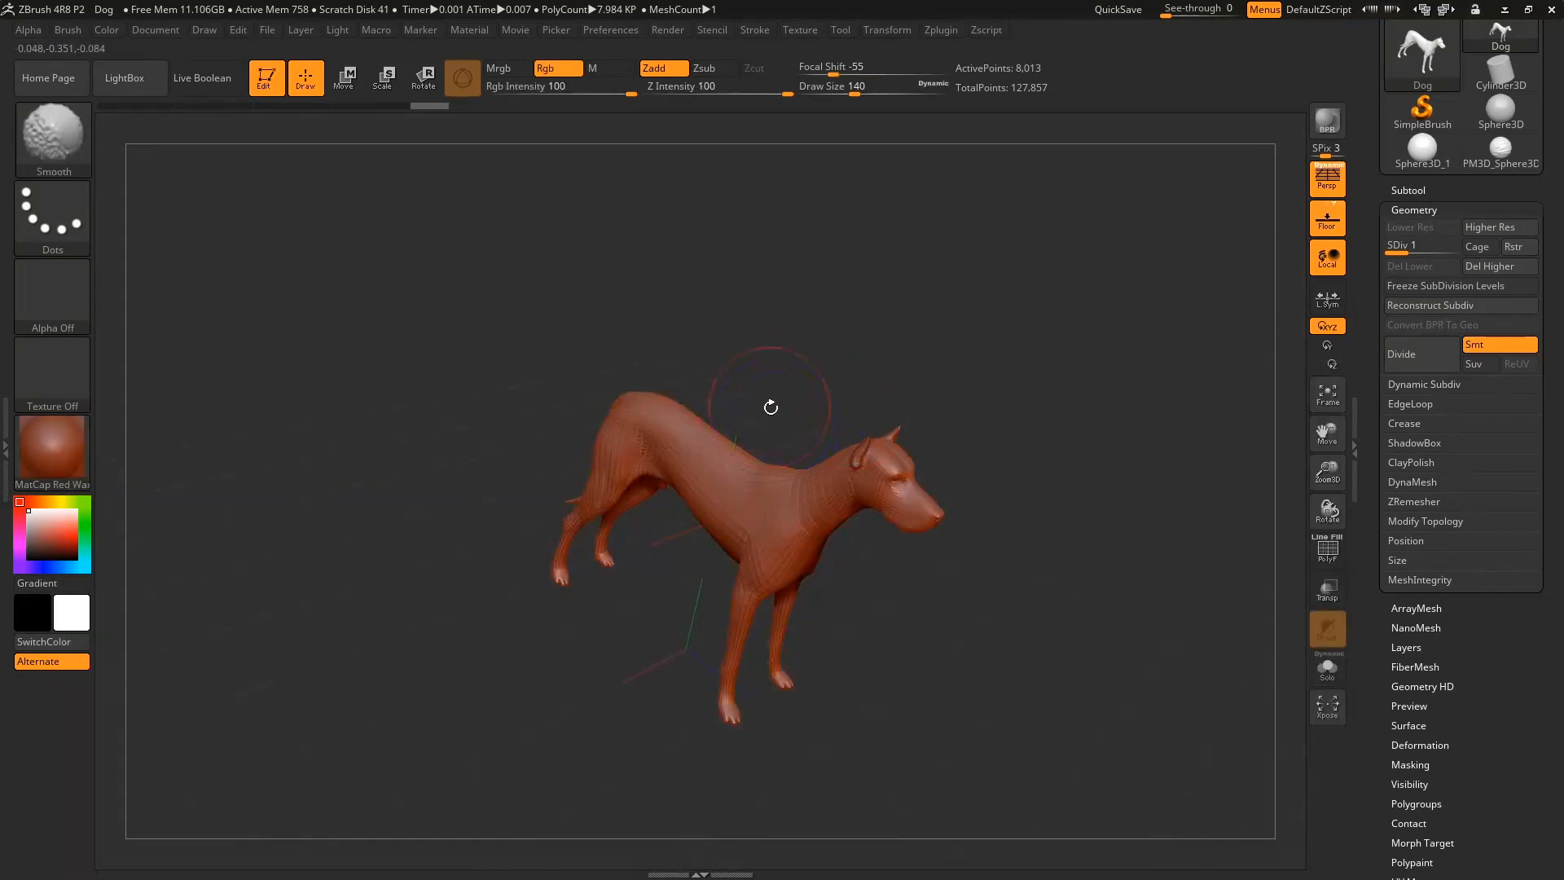
shift+drag(960, 350, 962, 385)
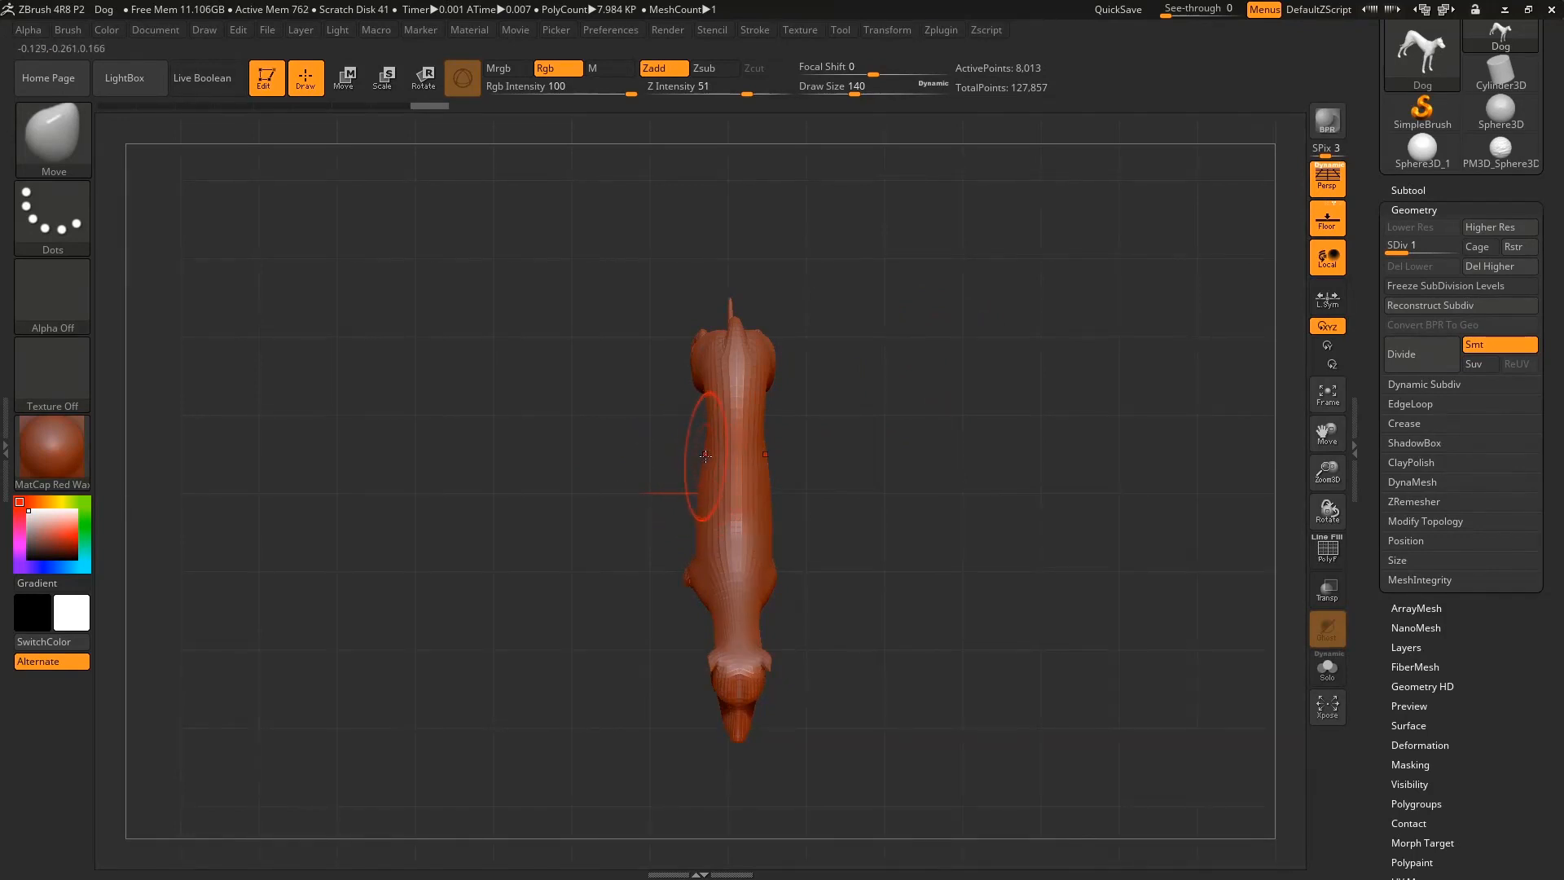
mouse_move(708, 457)
mouse_down()
mouse_move(695, 568)
mouse_move(686, 410)
mouse_up()
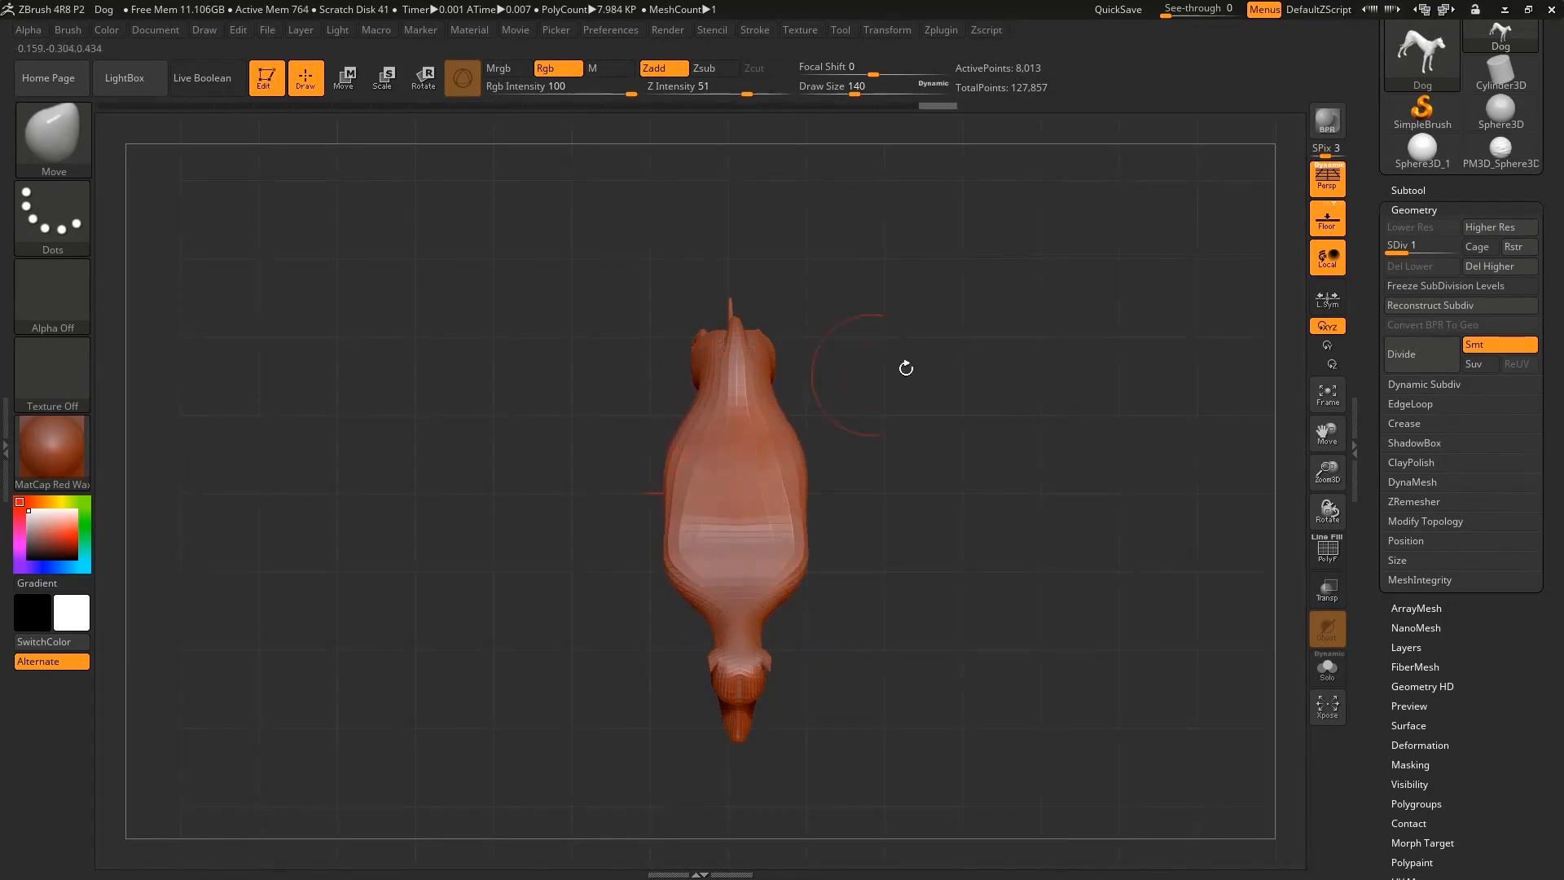
click(1400, 245)
drag(1431, 249, 1455, 249)
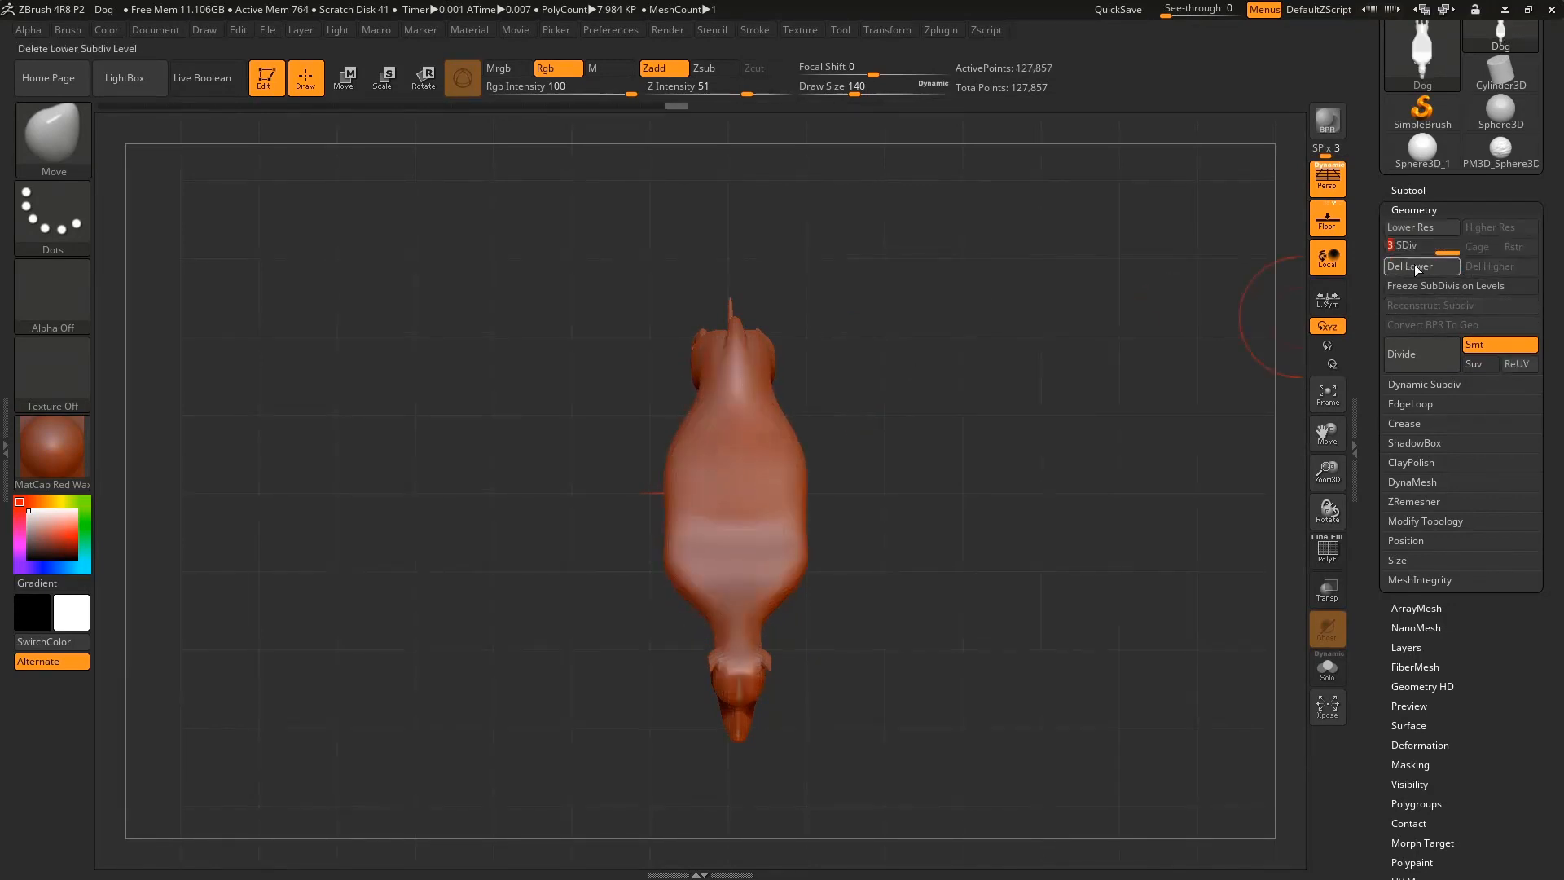
drag(937, 440, 940, 355)
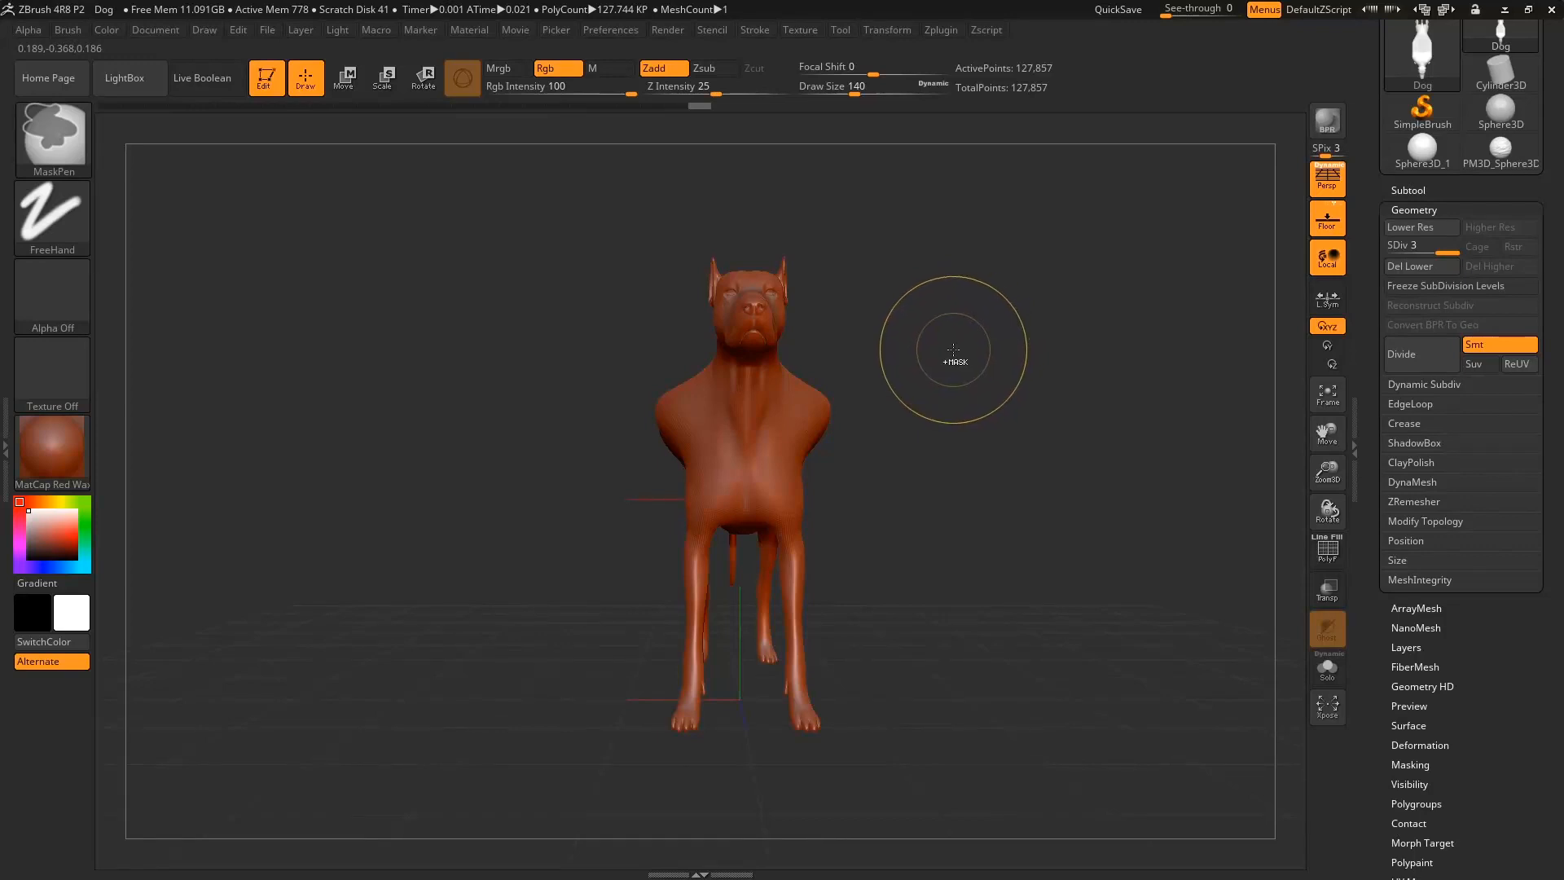
Undo the torso widening, leaving the dog at subdivision level 1, and delete its higher subdivision levels.
key(shift+d)
key(shift+d)
key(ctrl+z)
key(ctrl+z)
key(ctrl+z)
key(ctrl+z)
key(ctrl+z)
key(ctrl+z)
key(ctrl+z)
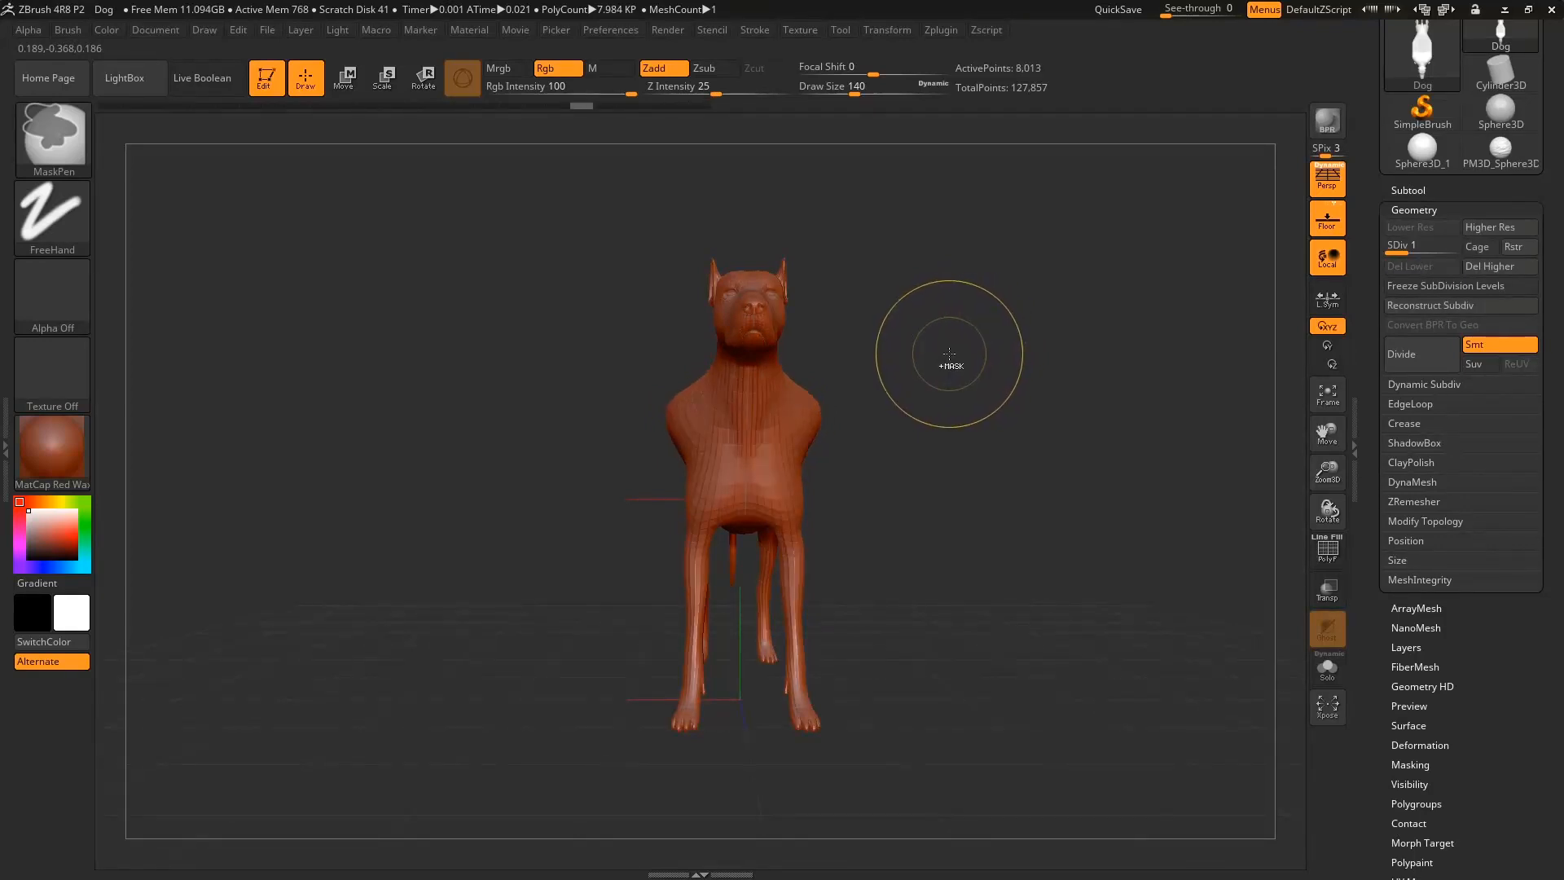
key(ctrl+z)
key(ctrl+z)
key(ctrl+z)
key(ctrl+z)
key(ctrl+z)
mouse_move(943, 360)
mouse_down()
mouse_move(1051, 371)
mouse_move(990, 383)
mouse_up()
drag(1023, 319, 1013, 325)
key(ctrl+z)
key(ctrl+z)
key(ctrl+z)
key(ctrl+z)
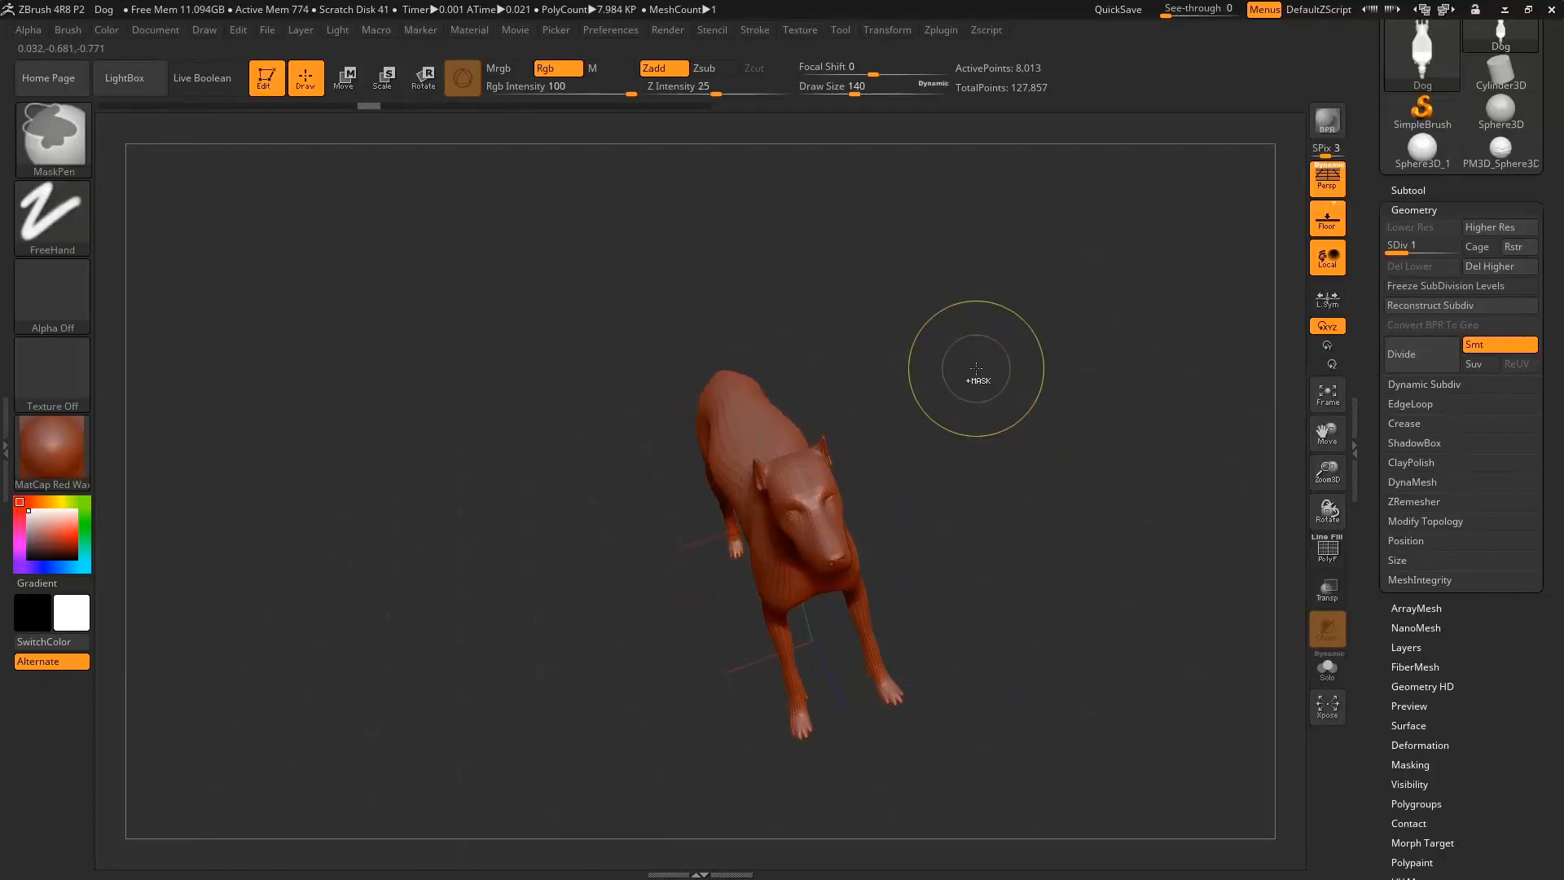
key(ctrl+z)
key(ctrl+z)
key(ctrl+z)
key(ctrl+z)
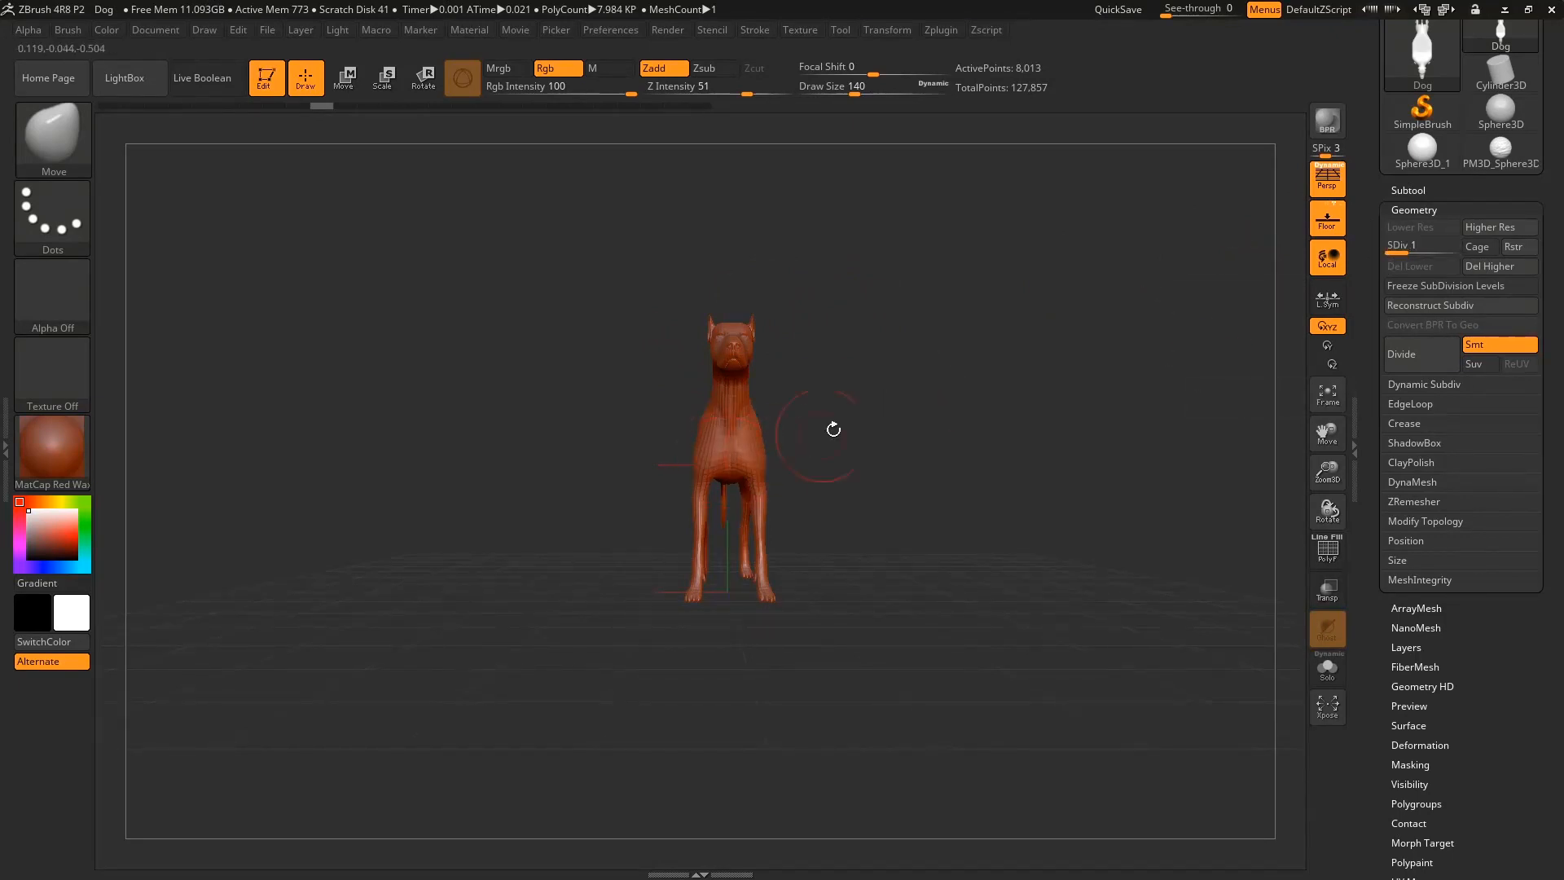
drag(834, 429, 747, 420)
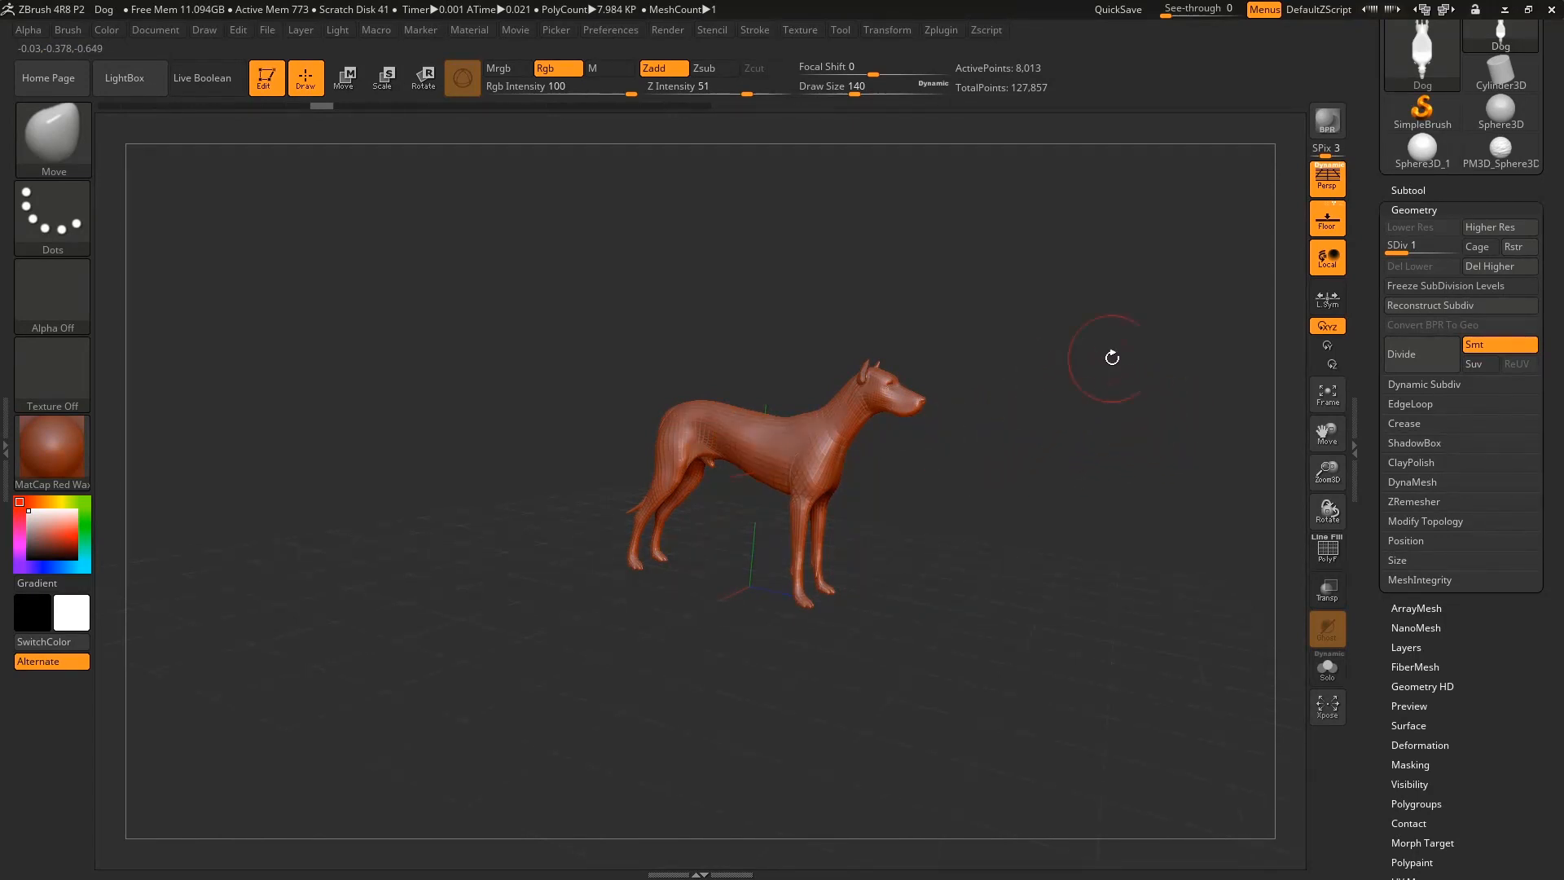
click(1489, 267)
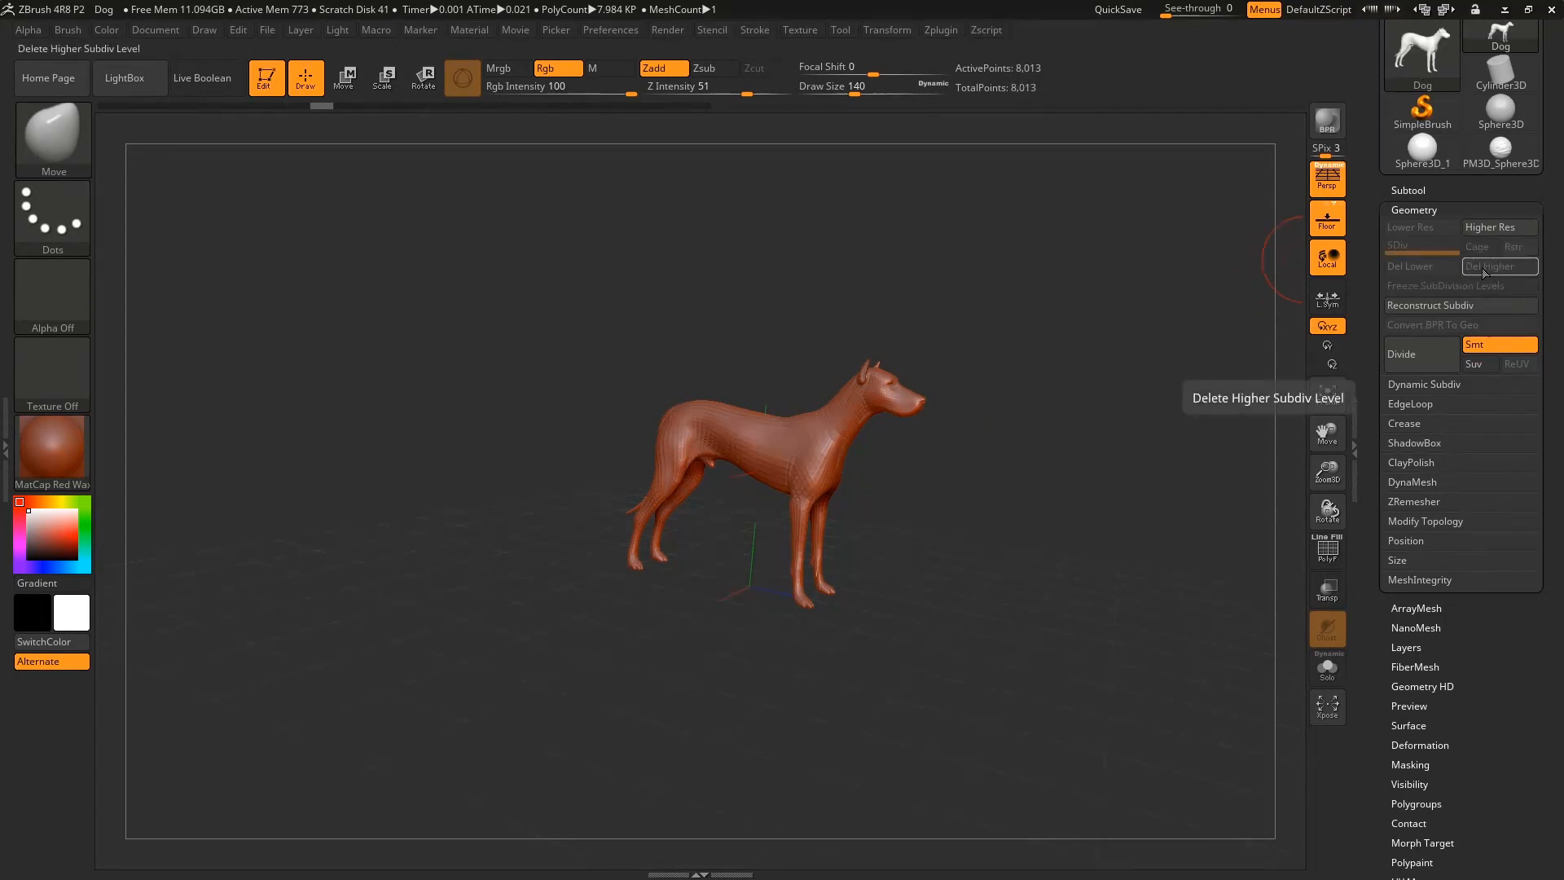
Convert the dog to a DynaMesh at Resolution 128 and show its polyframe to inspect the topology.
shift+drag(1028, 383, 1095, 390)
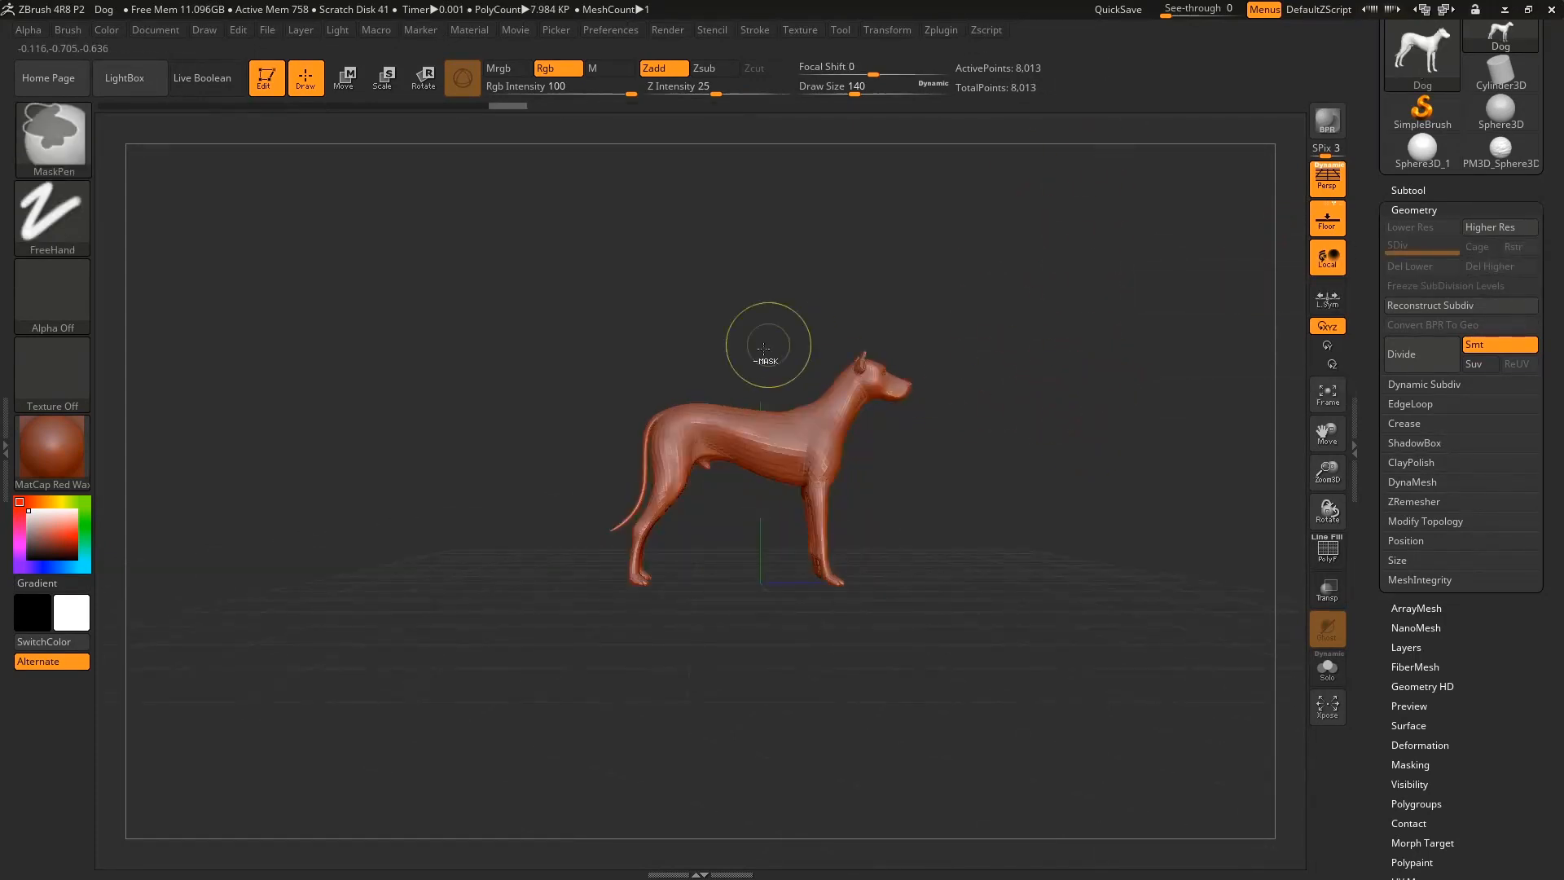
ctrl+right_drag(951, 377, 1169, 318)
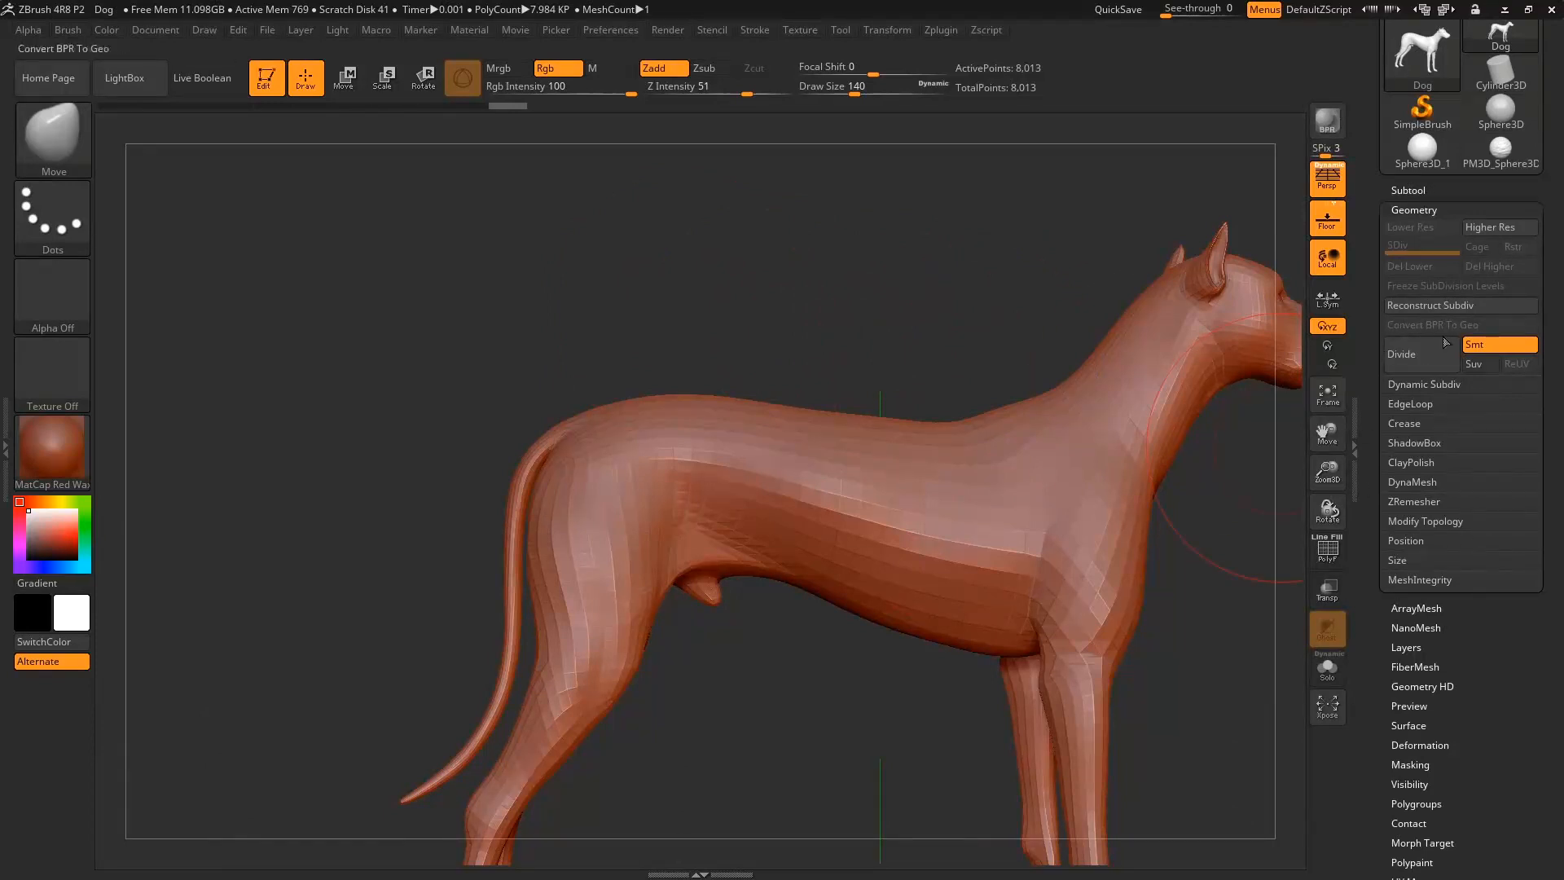
click(1398, 482)
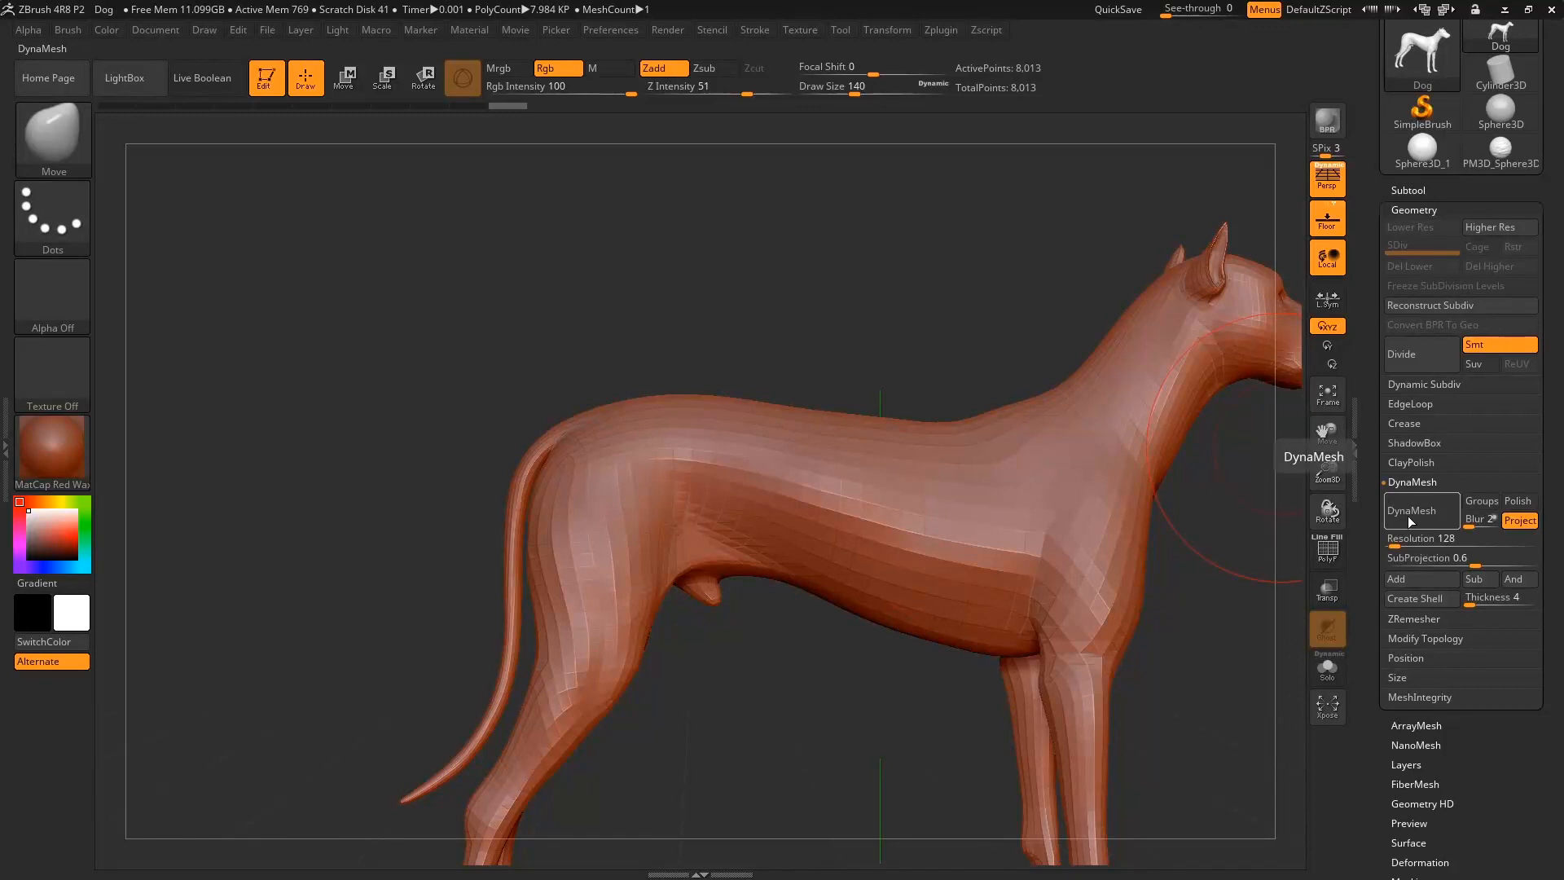
click(1409, 514)
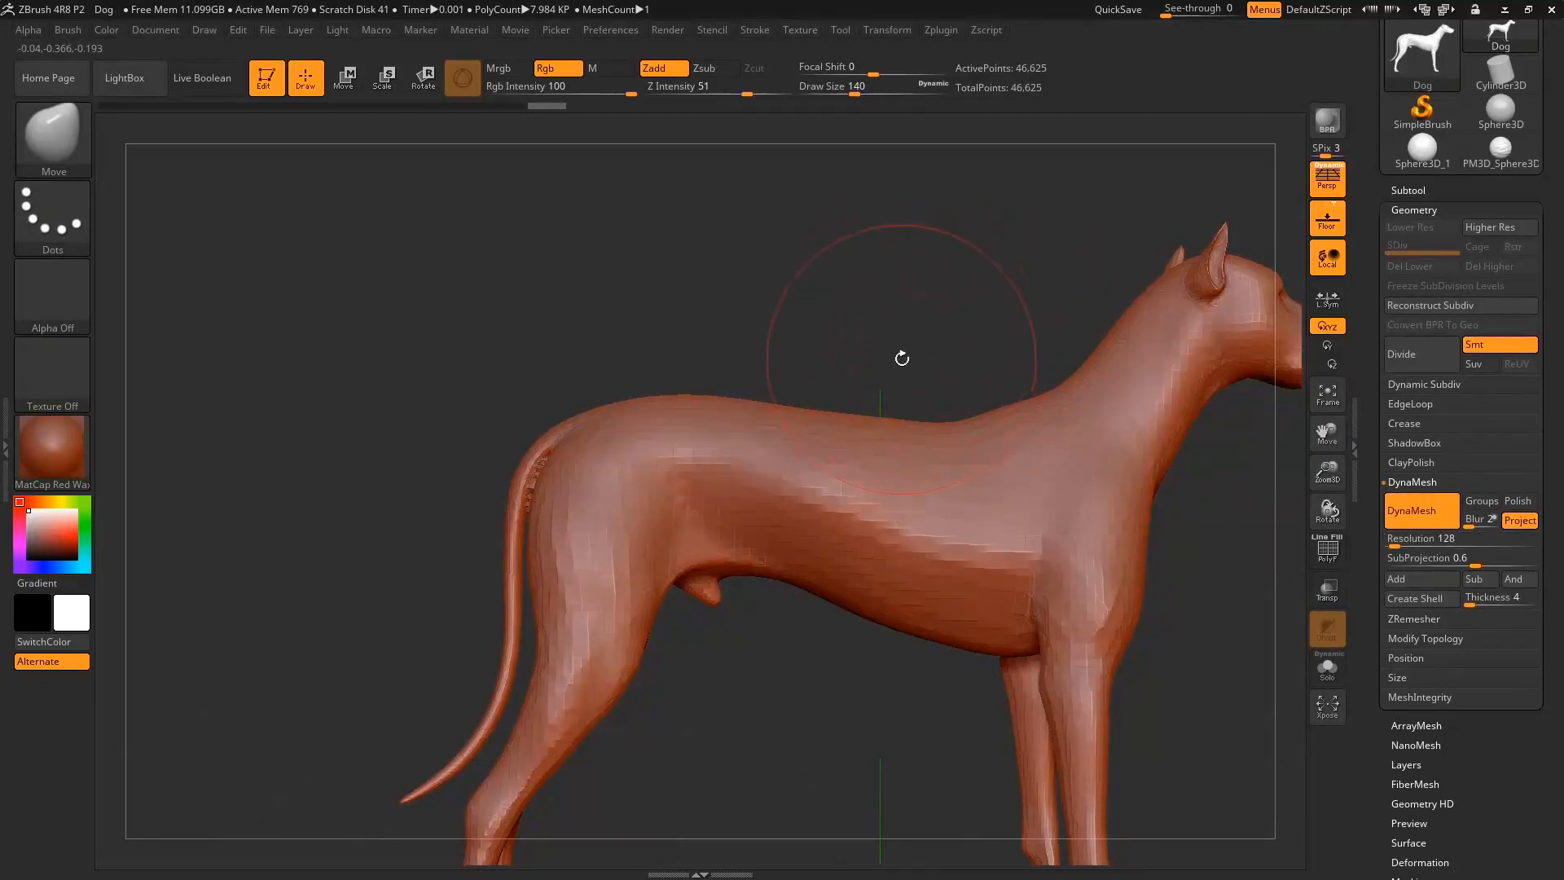
mouse_move(902, 359)
mouse_down()
mouse_move(1047, 405)
mouse_move(1219, 517)
mouse_up()
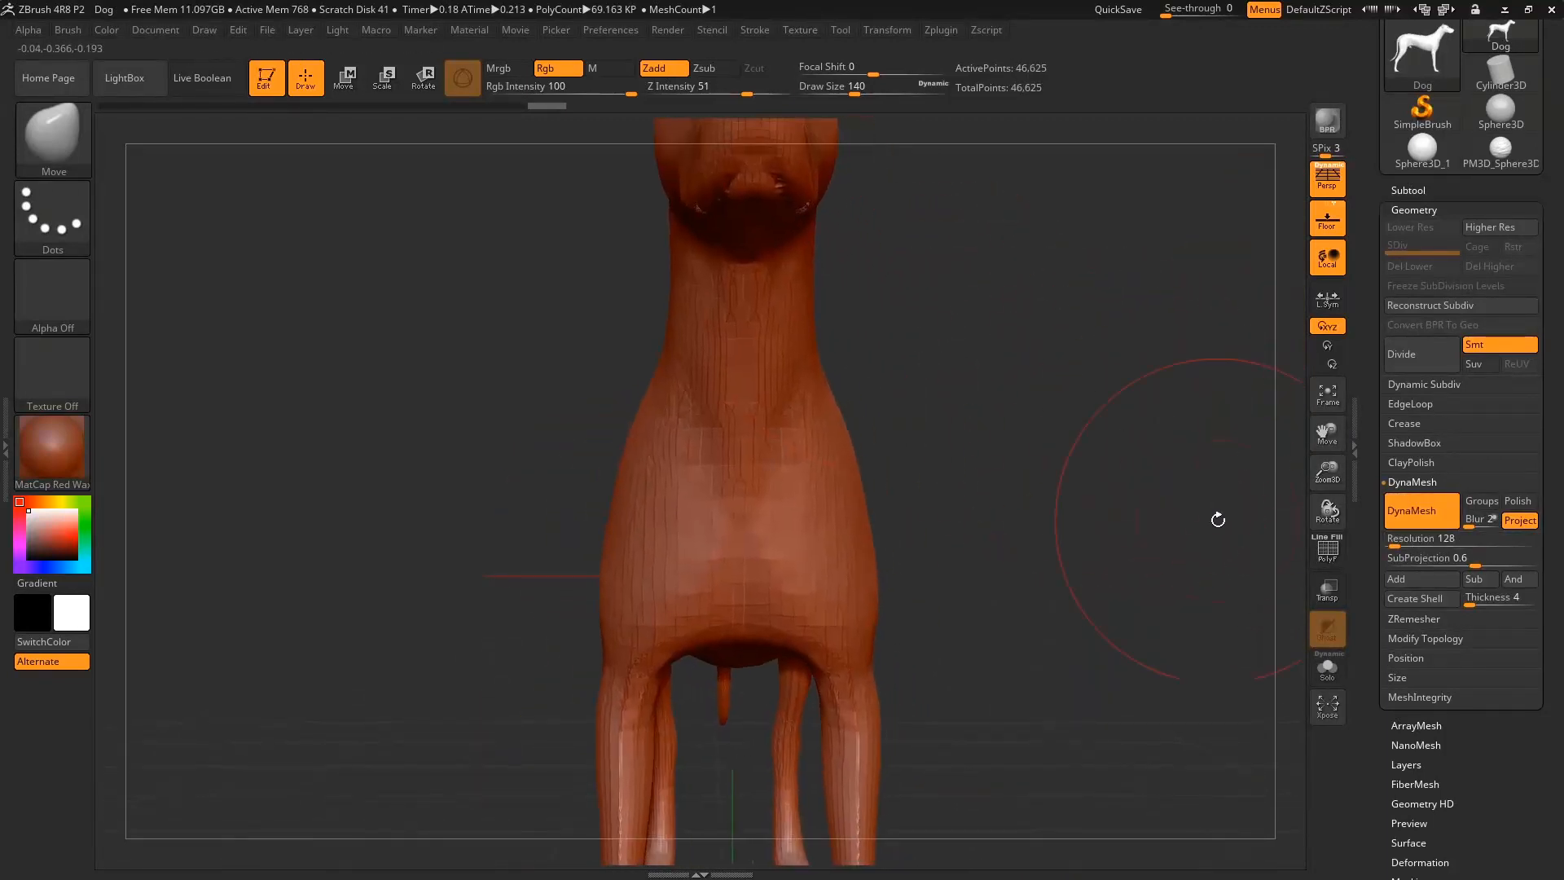
click(1327, 555)
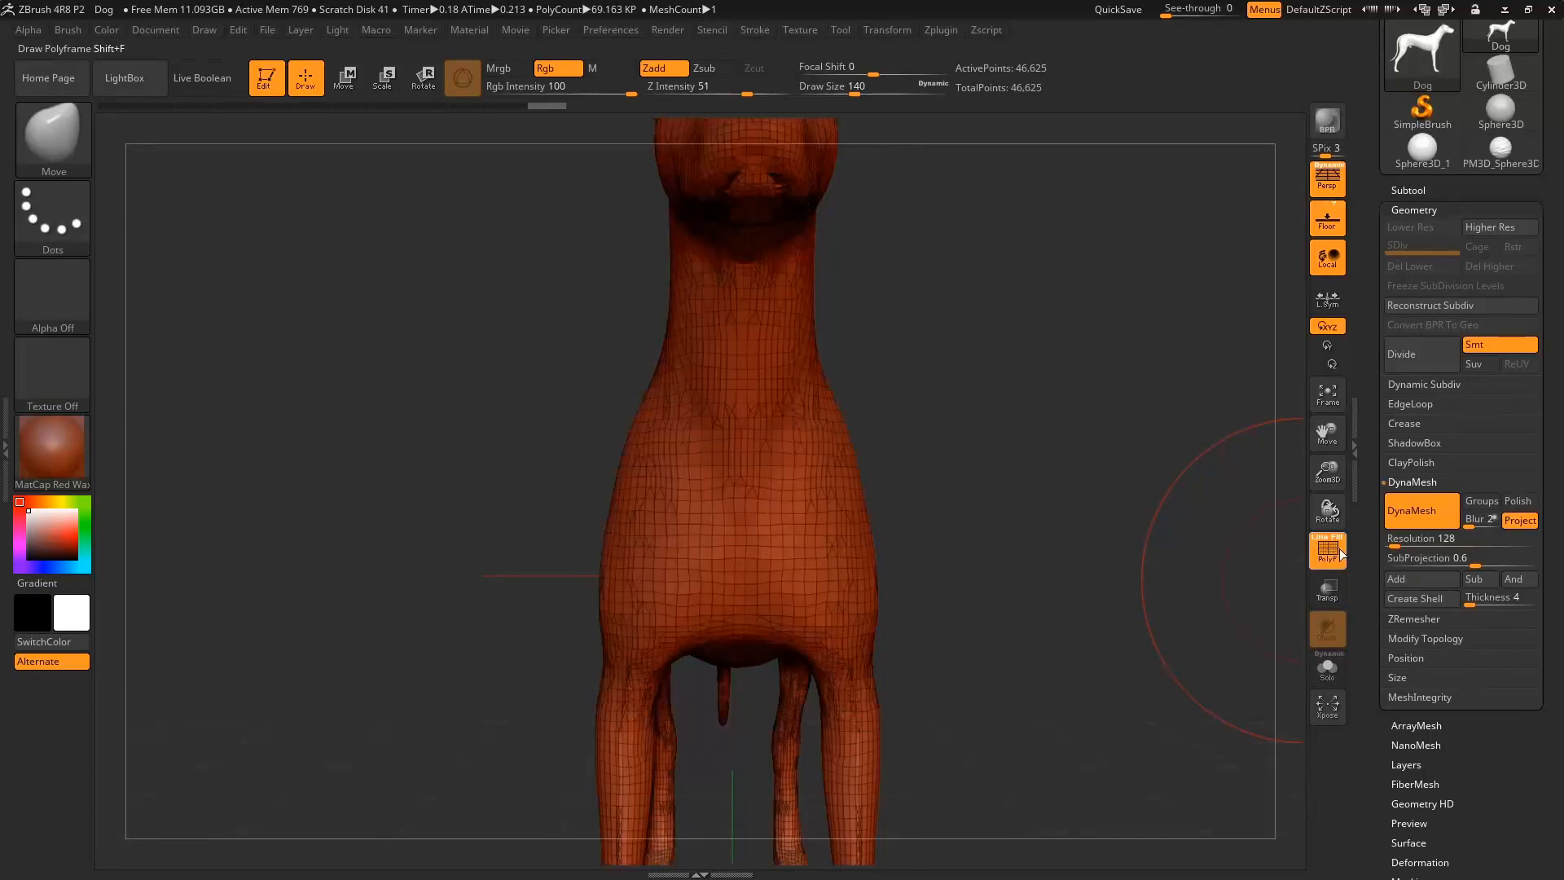
shift+drag(1094, 459, 1100, 473)
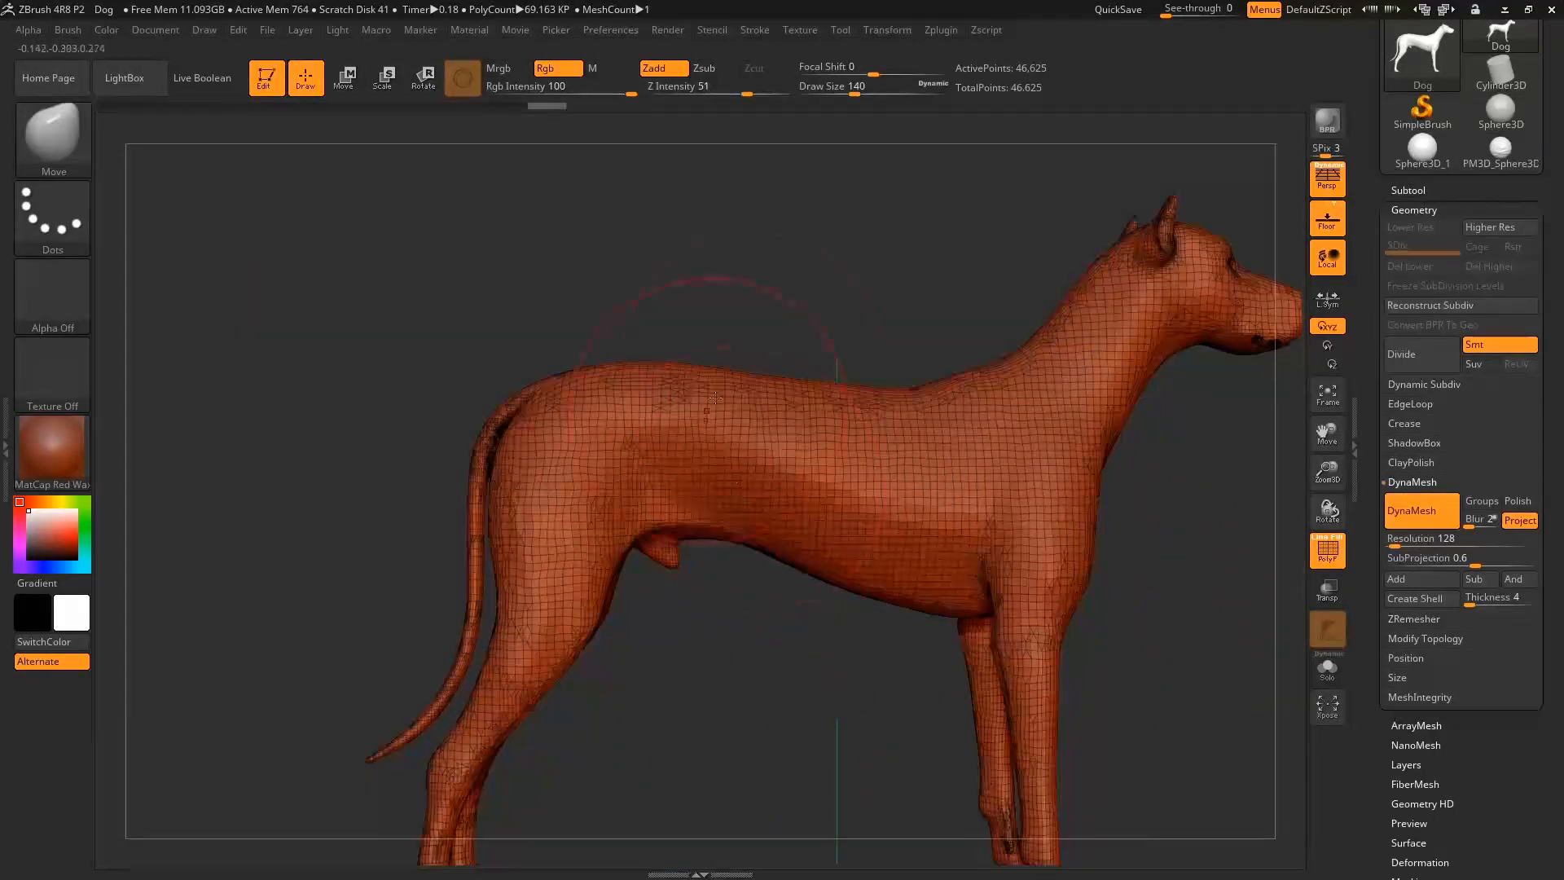
drag(909, 299, 996, 419)
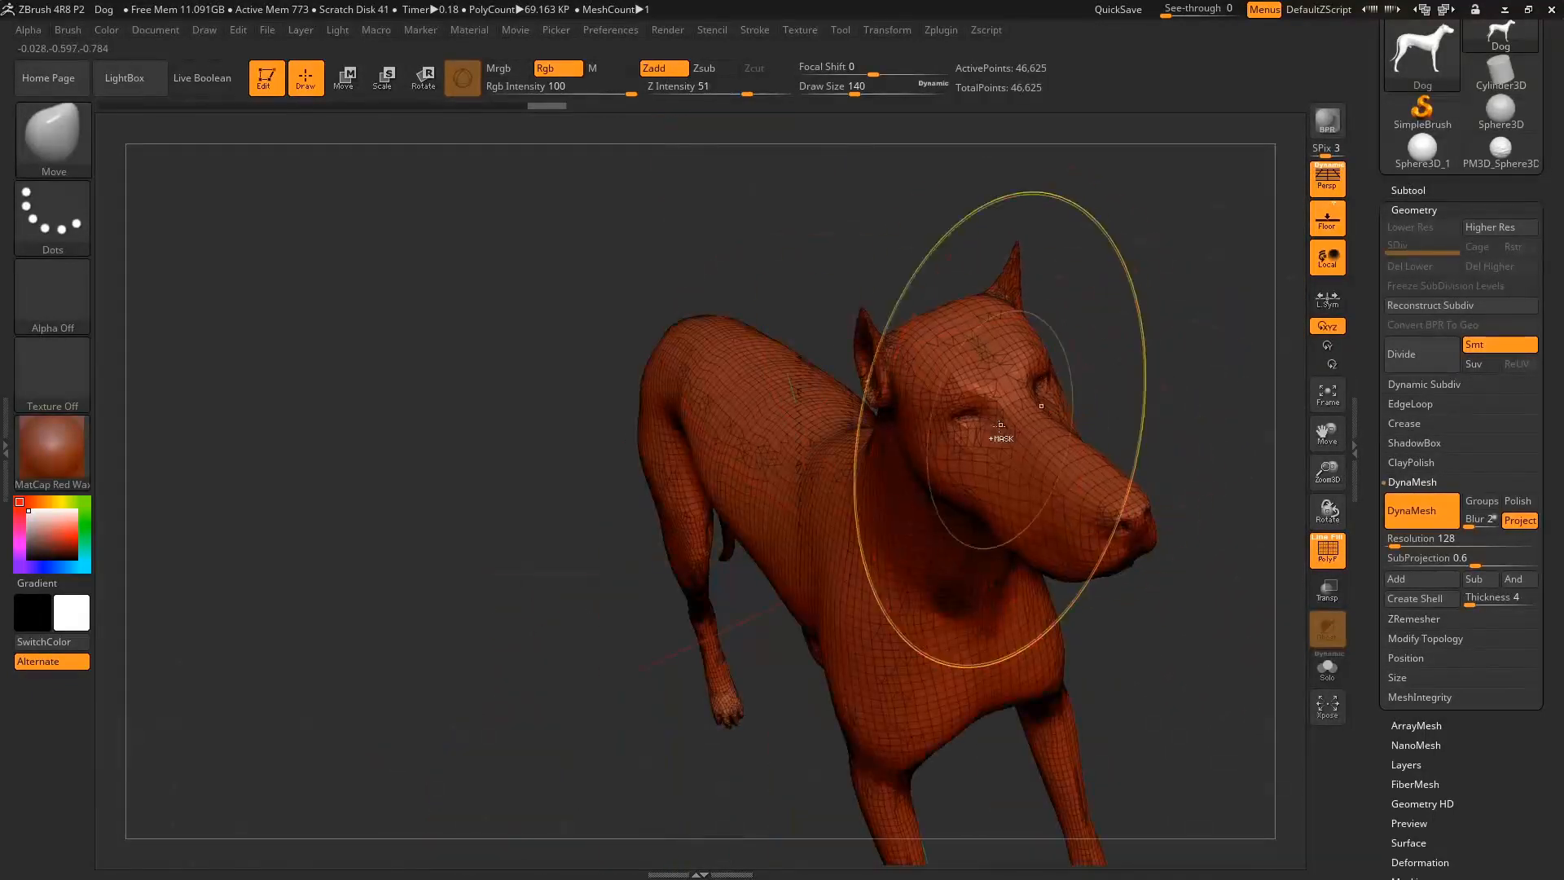
Stretch the dog's flanks outward into broad wing shapes with the Move brush and rebuild the DynaMesh.
mouse_move(782, 338)
mouse_down()
mouse_move(946, 342)
mouse_move(188, 514)
mouse_up()
key(b)
key(m)
key(v)
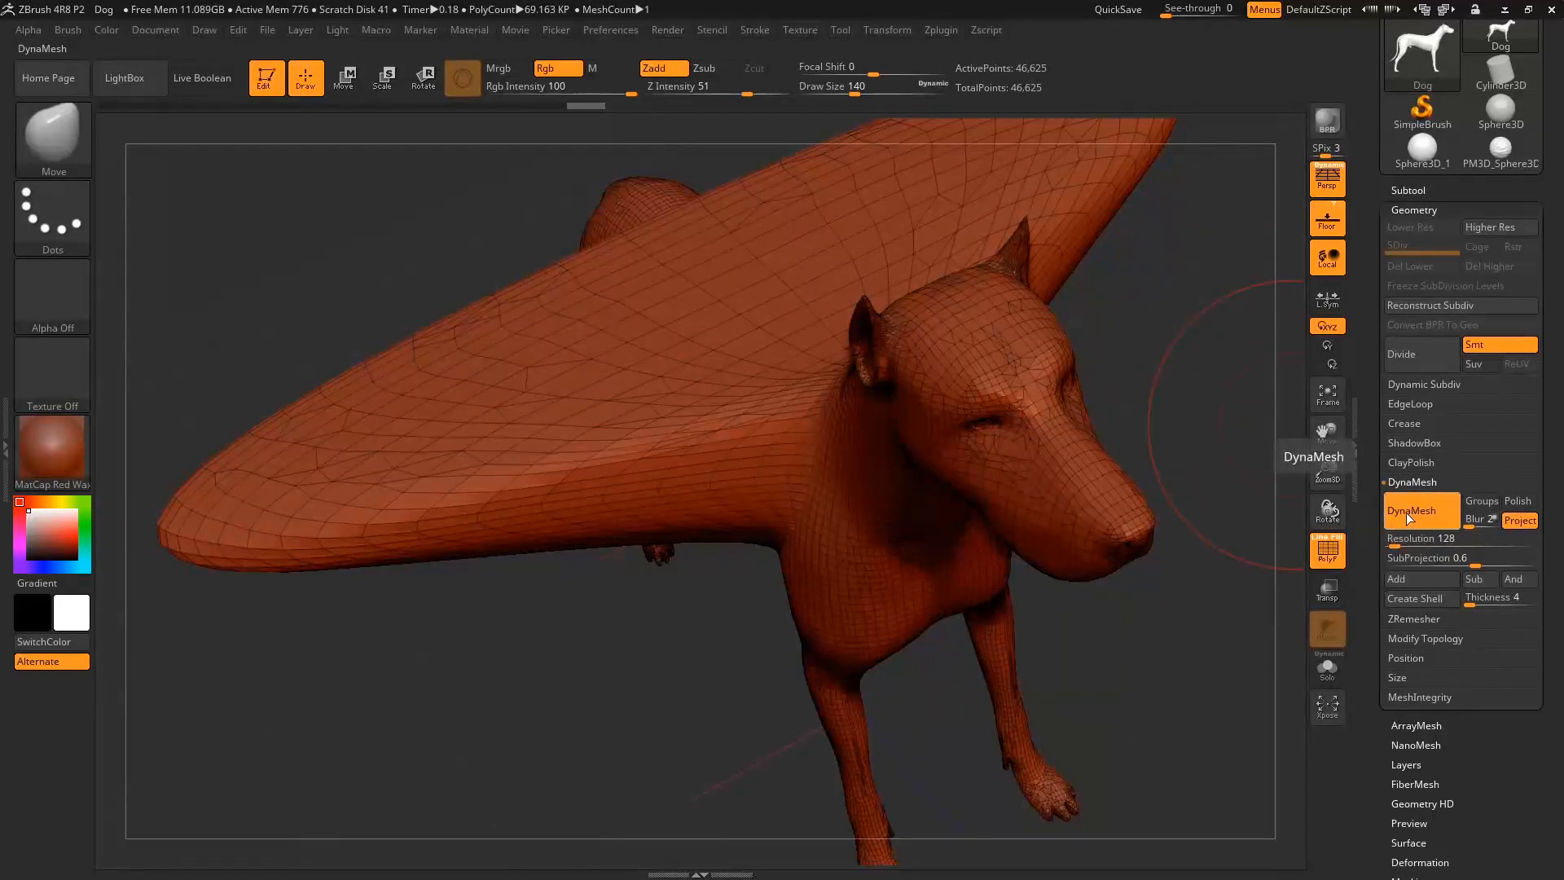
key(ctrl)
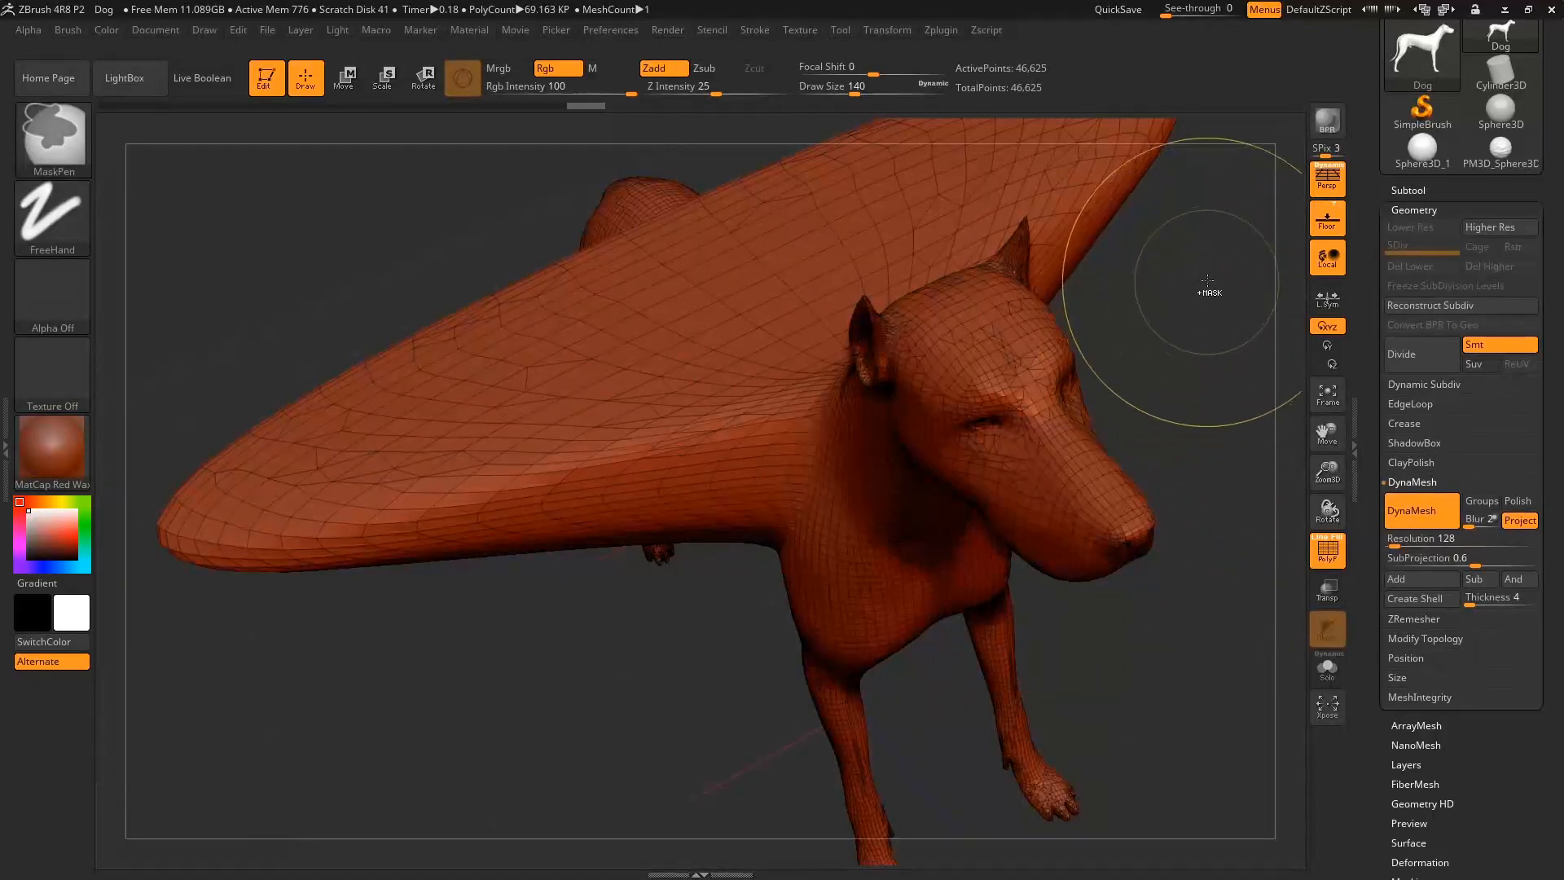
ctrl+drag(1213, 290, 1088, 385)
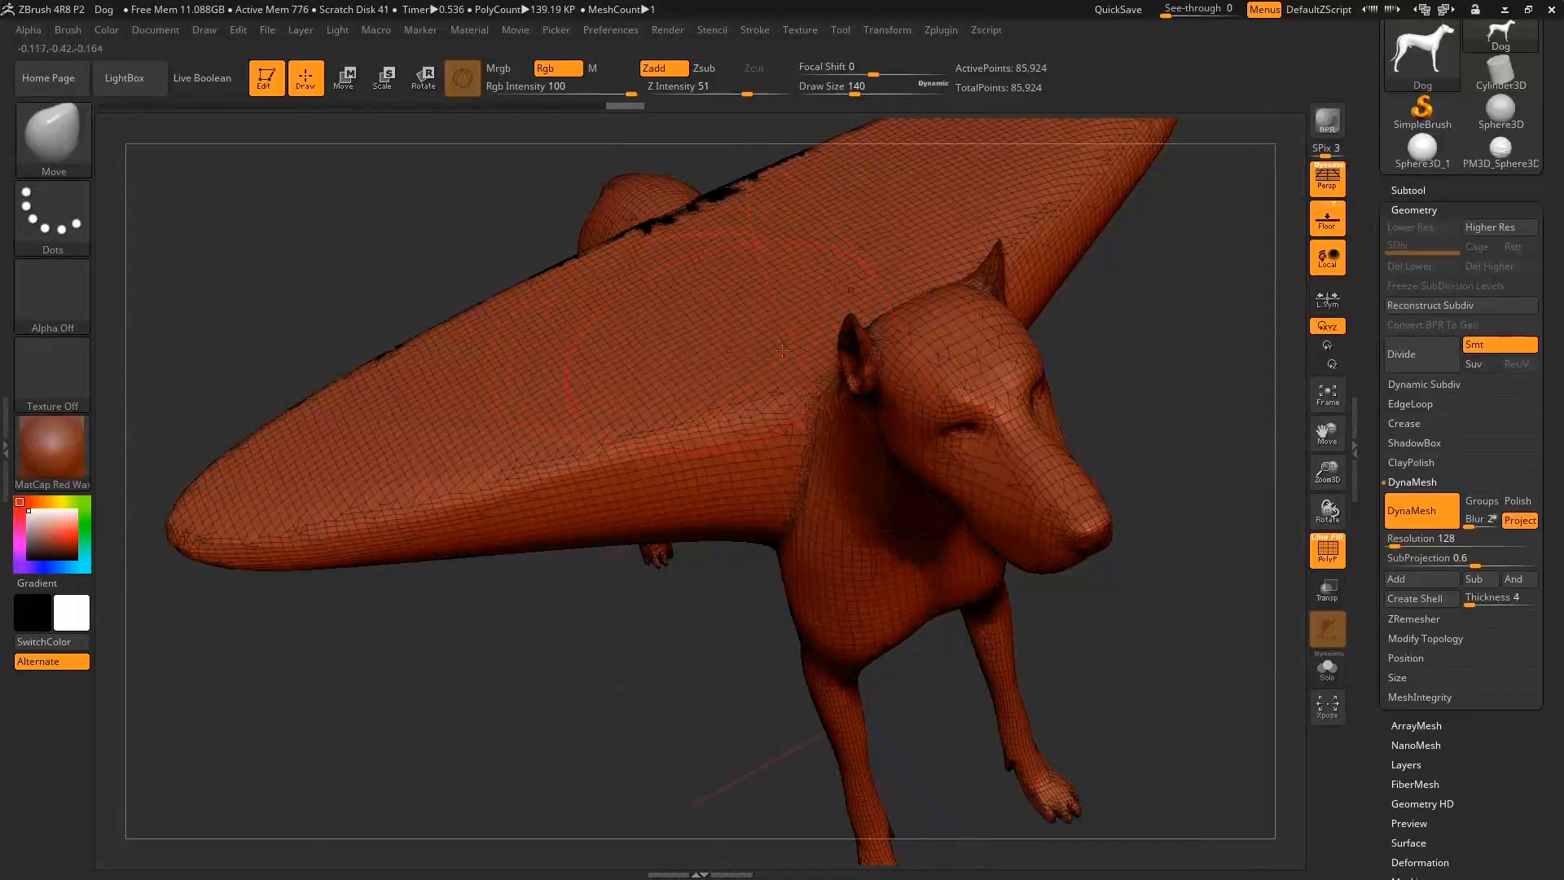
Hide the polyframe and try a Standard brush stroke across the upper surface of the stretched wings.
click(1327, 550)
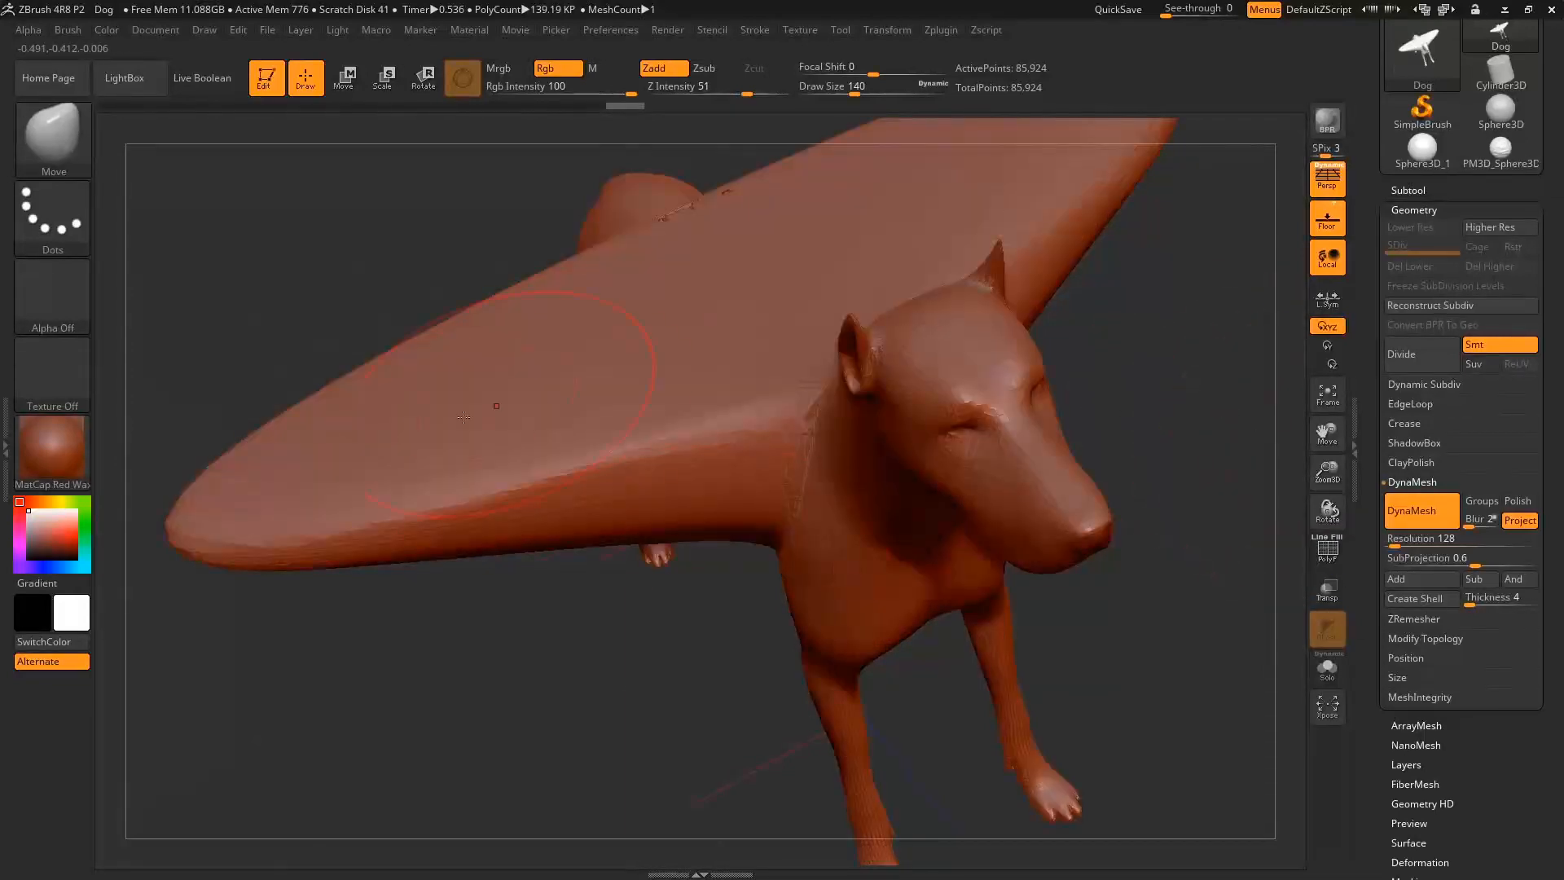
key(b)
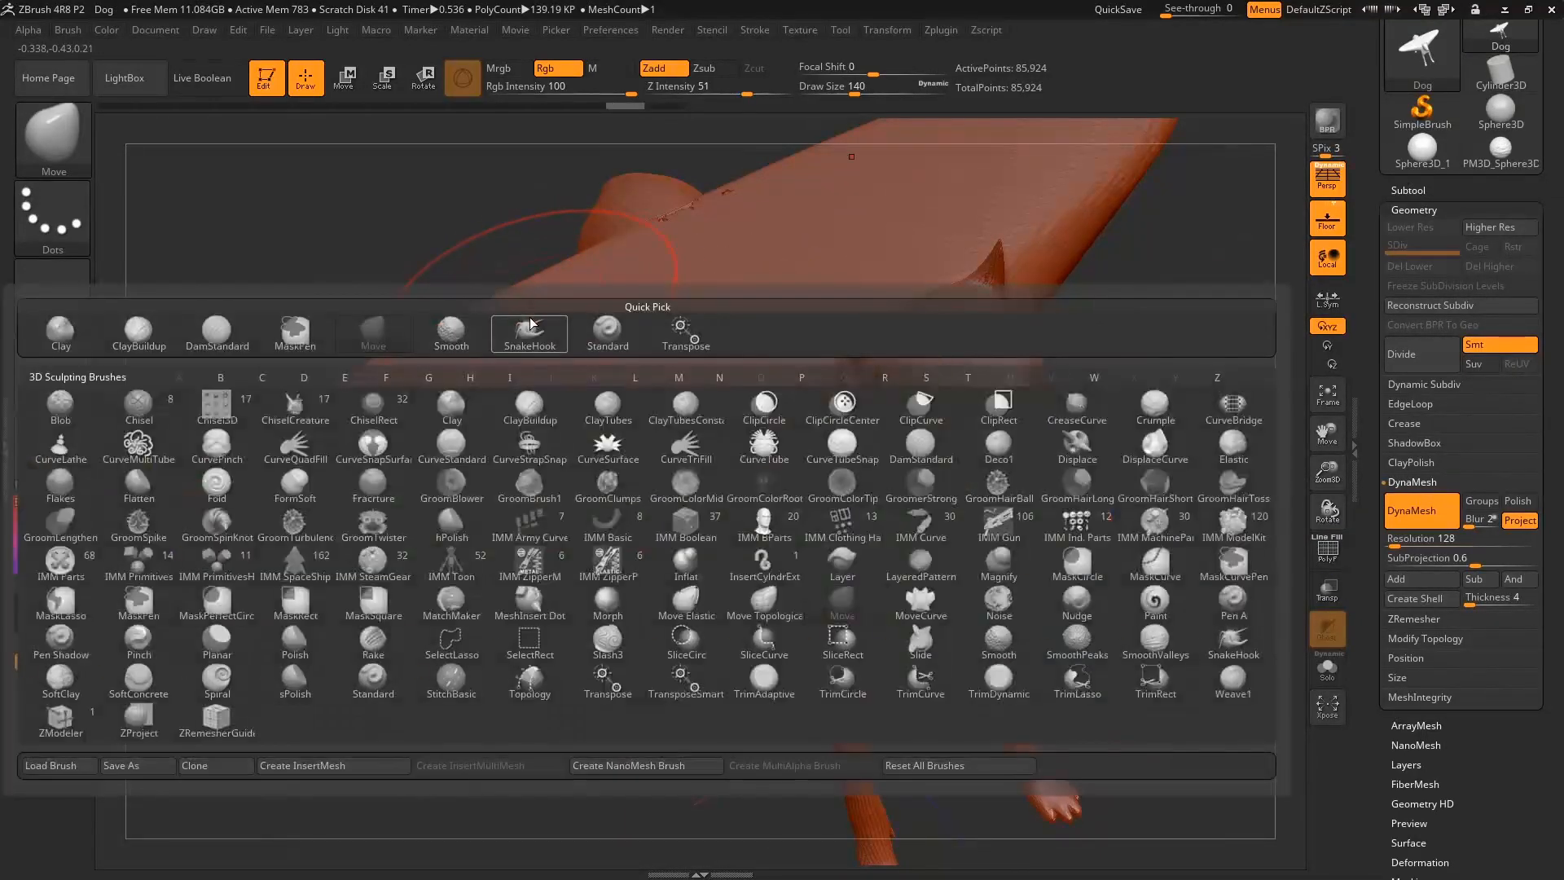
key(s)
key(t)
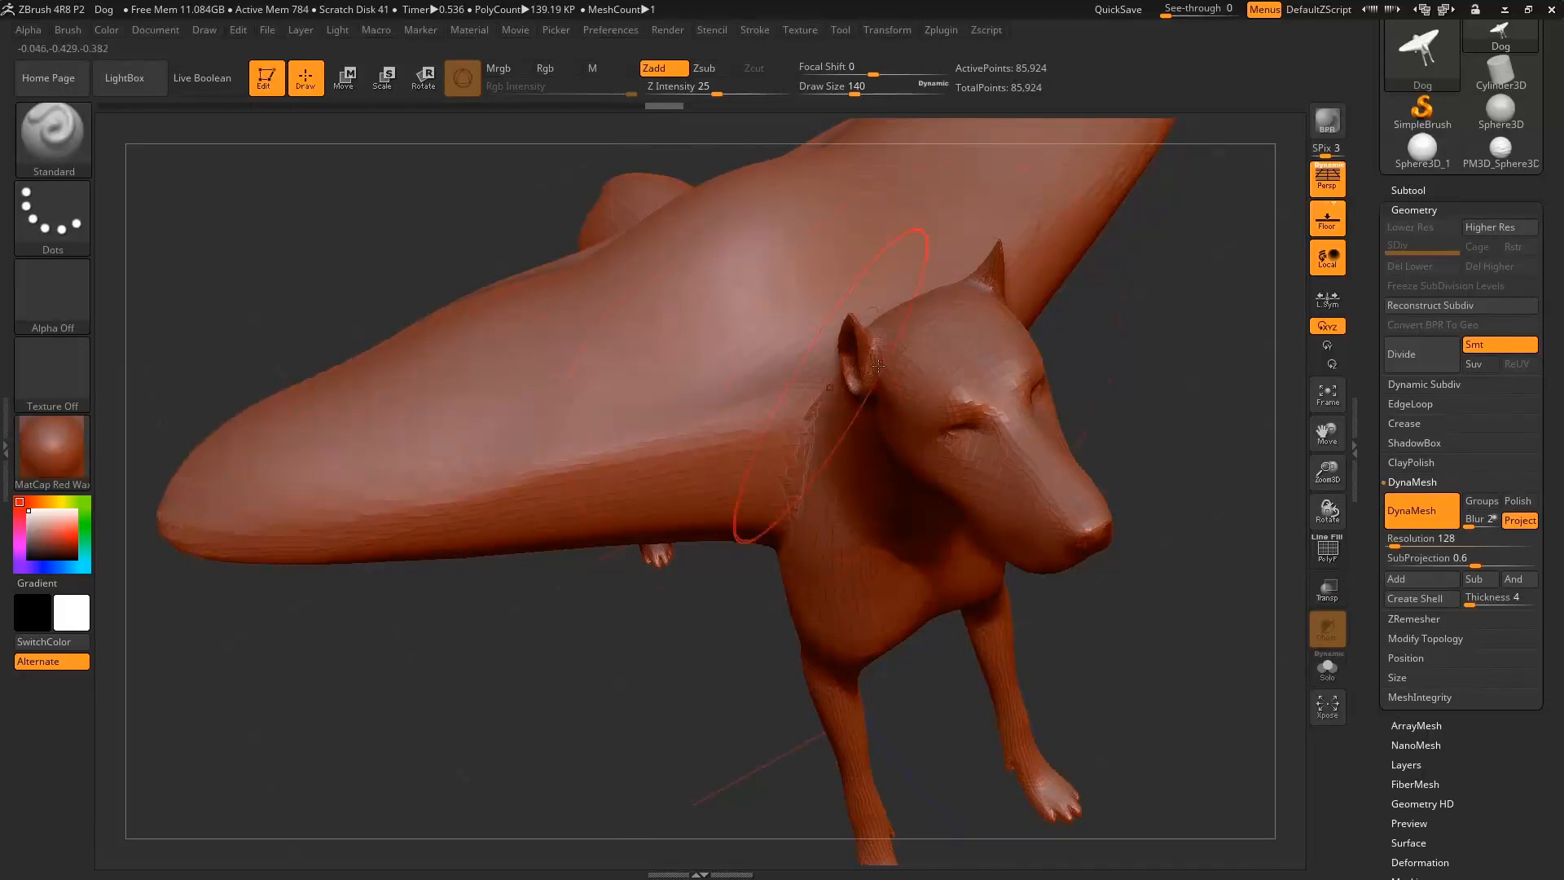
right_drag(878, 366, 1125, 297)
Undo the brush stroke, the stretched wings and the DynaMesh conversion to restore the original dog mesh.
key(ctrl+z)
key(ctrl+z)
key(ctrl+z)
key(ctrl+z)
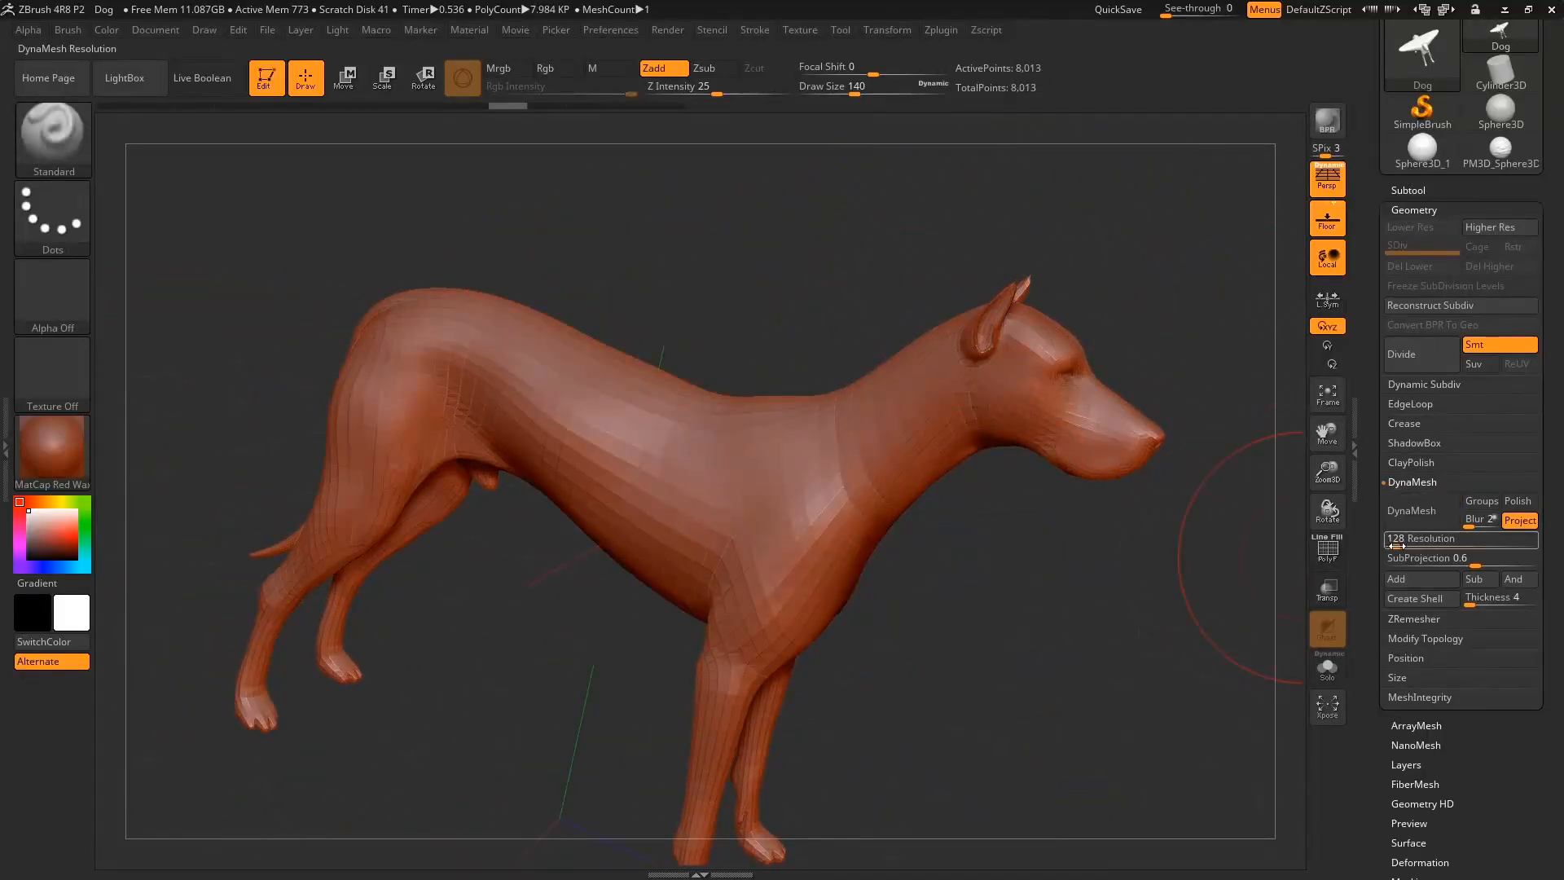
Convert the dog to a DynaMesh at Resolution 128 and divide the resulting mesh once.
mouse_move(1395, 542)
mouse_down()
mouse_move(1421, 542)
mouse_move(1395, 542)
mouse_up()
click(1405, 515)
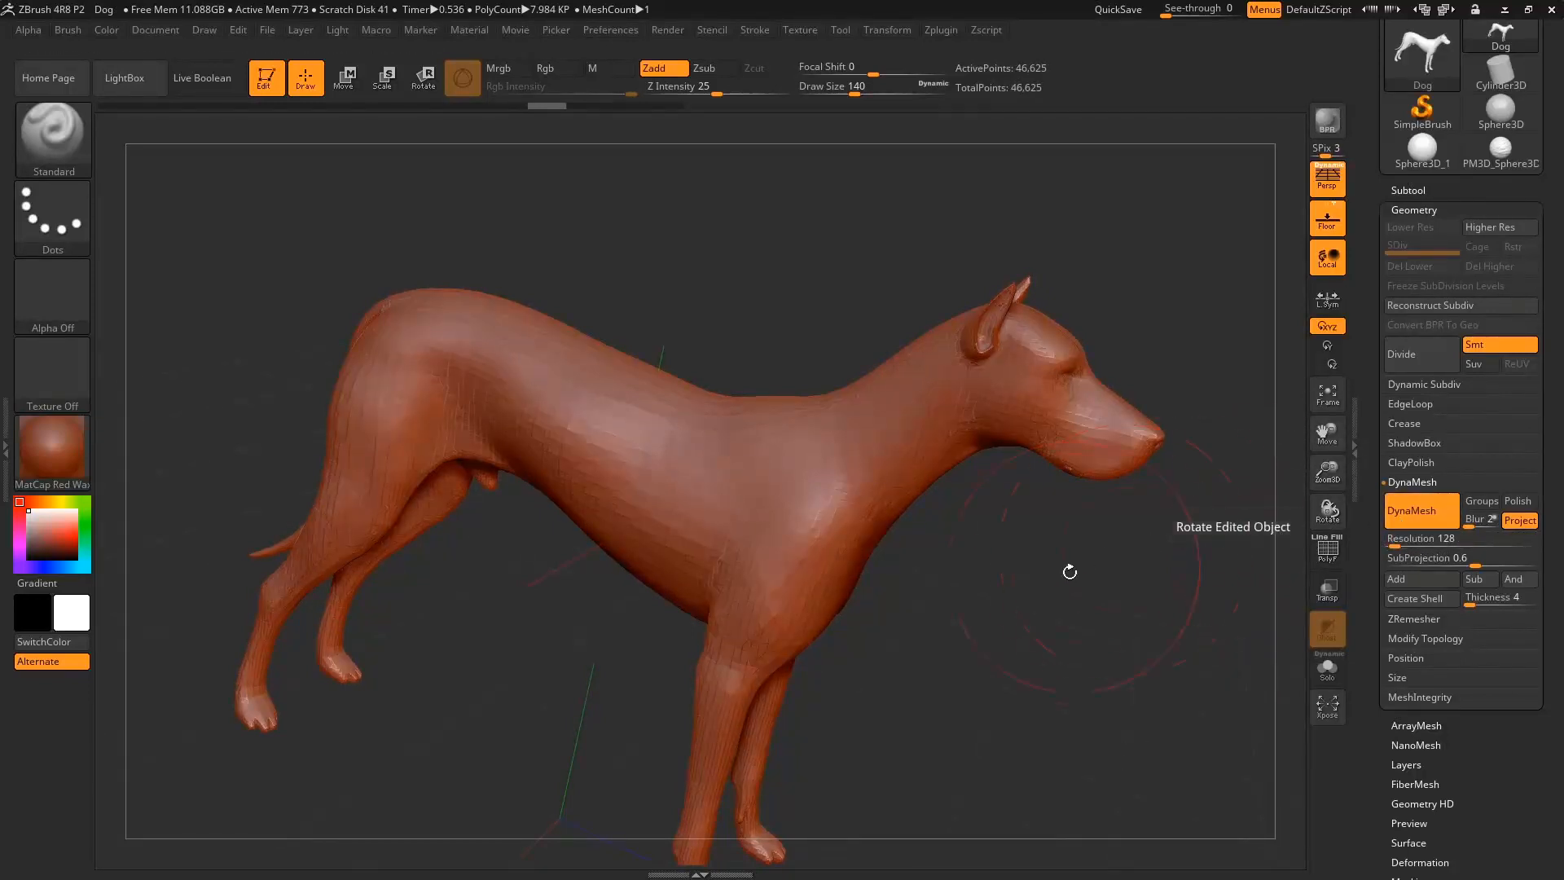
right_drag(1070, 571, 1059, 432)
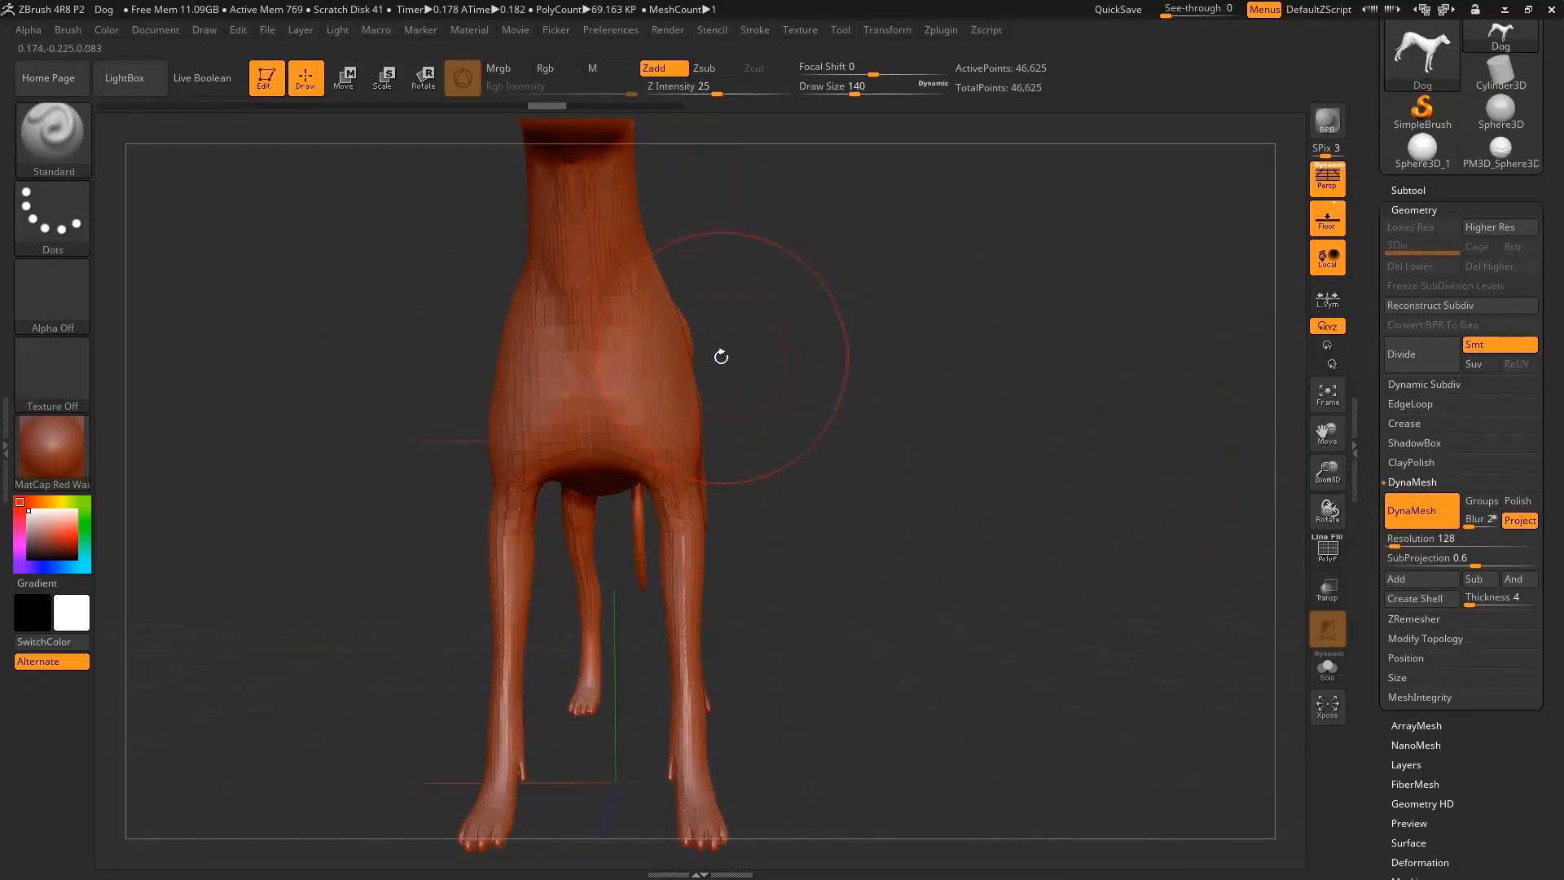
key(ctrl+d)
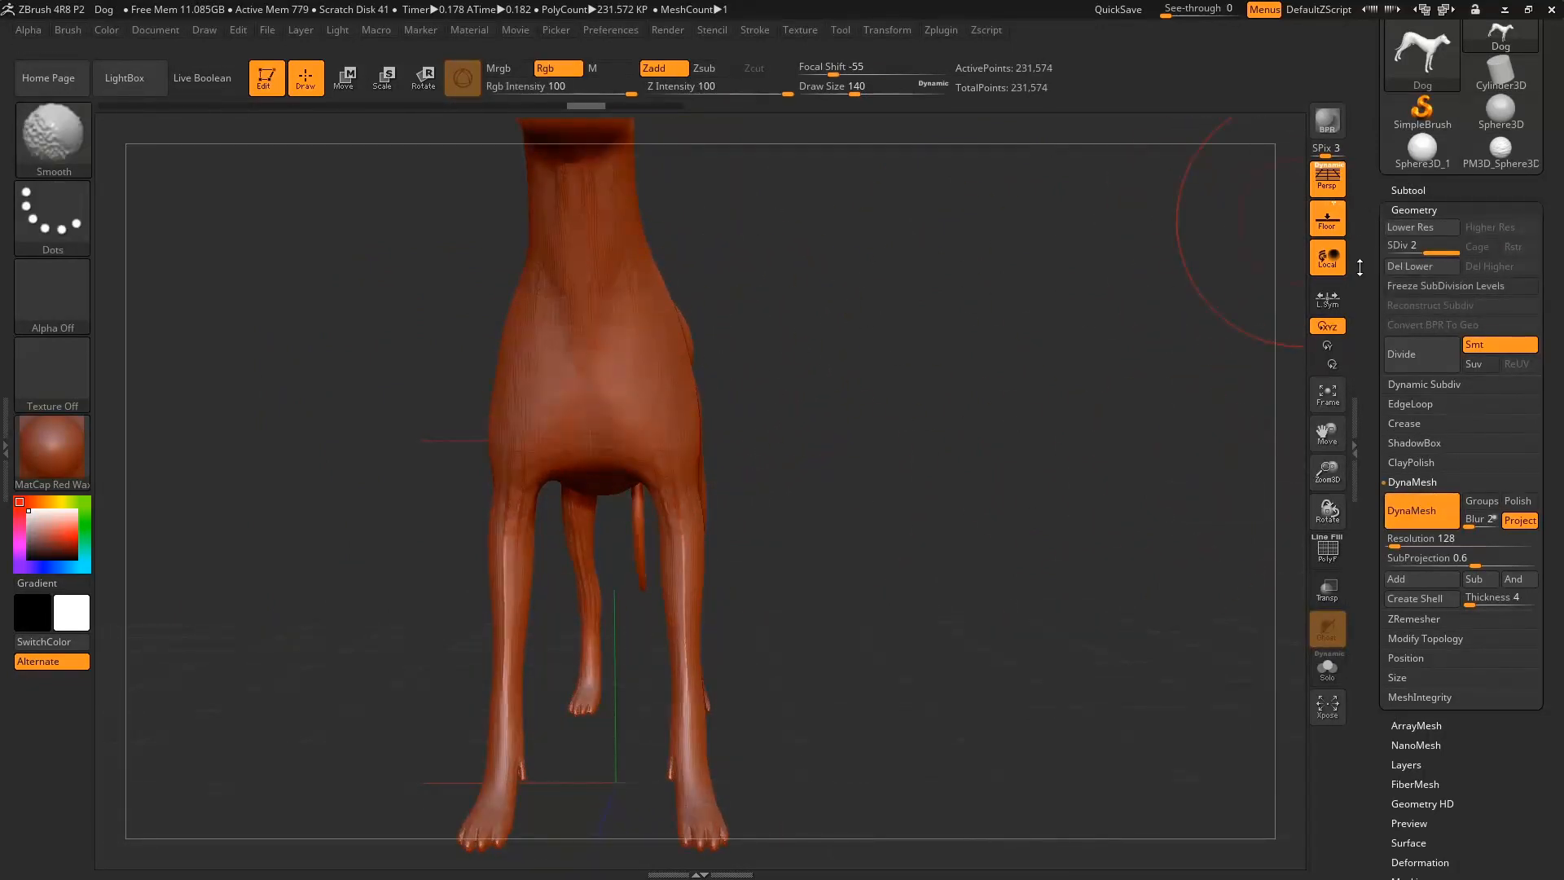
Drop the dog to its lowest subdivision level, return to the highest and divide the mesh again to reach level 3.
key(shift+d)
mouse_move(1383, 249)
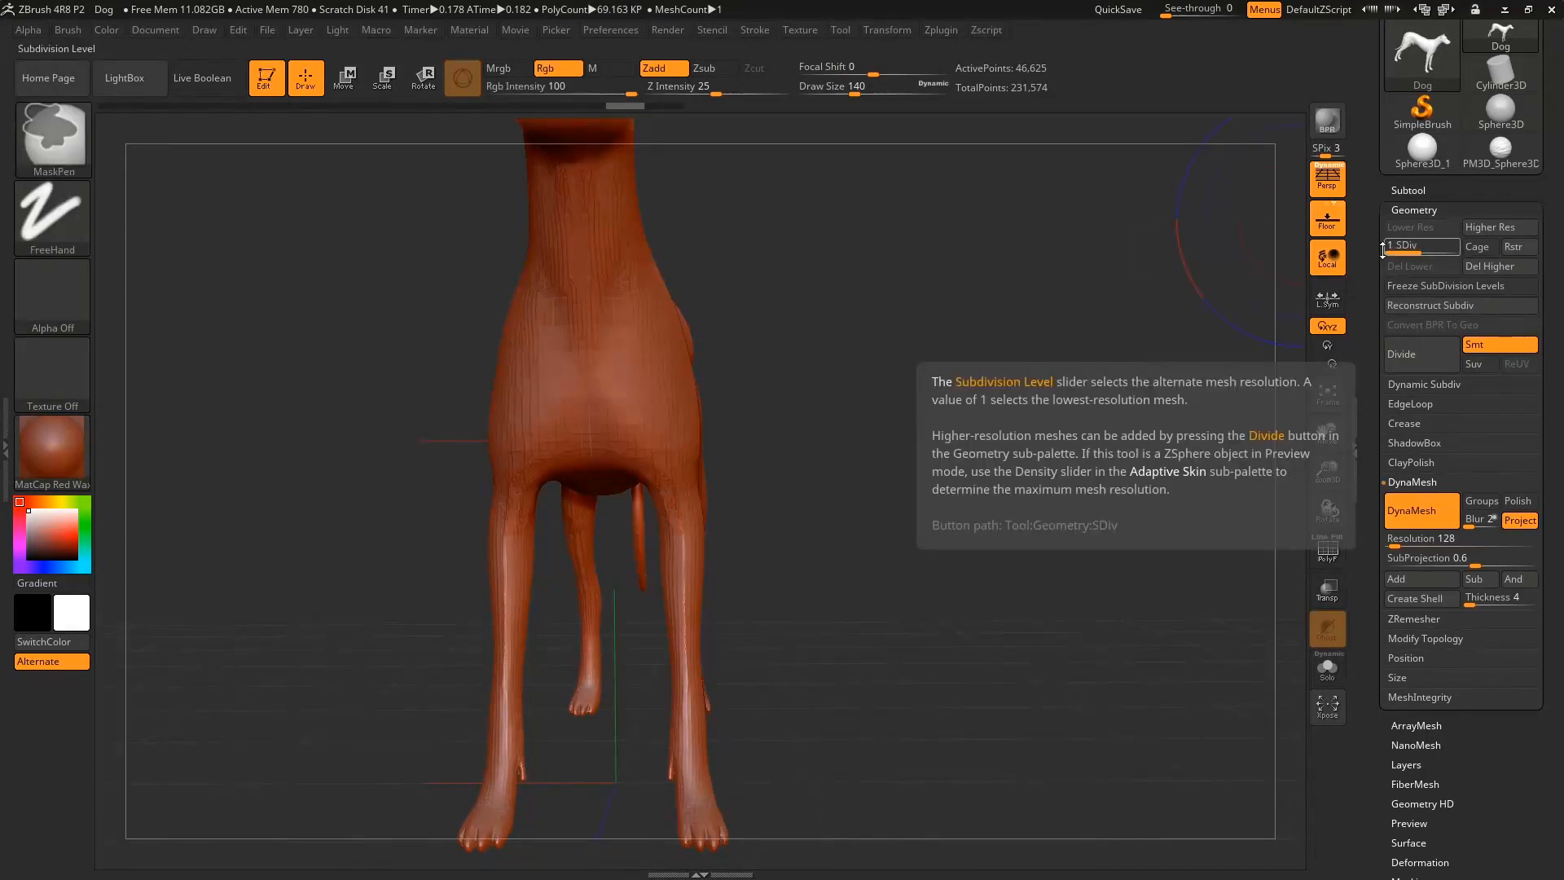
key(ctrl+d)
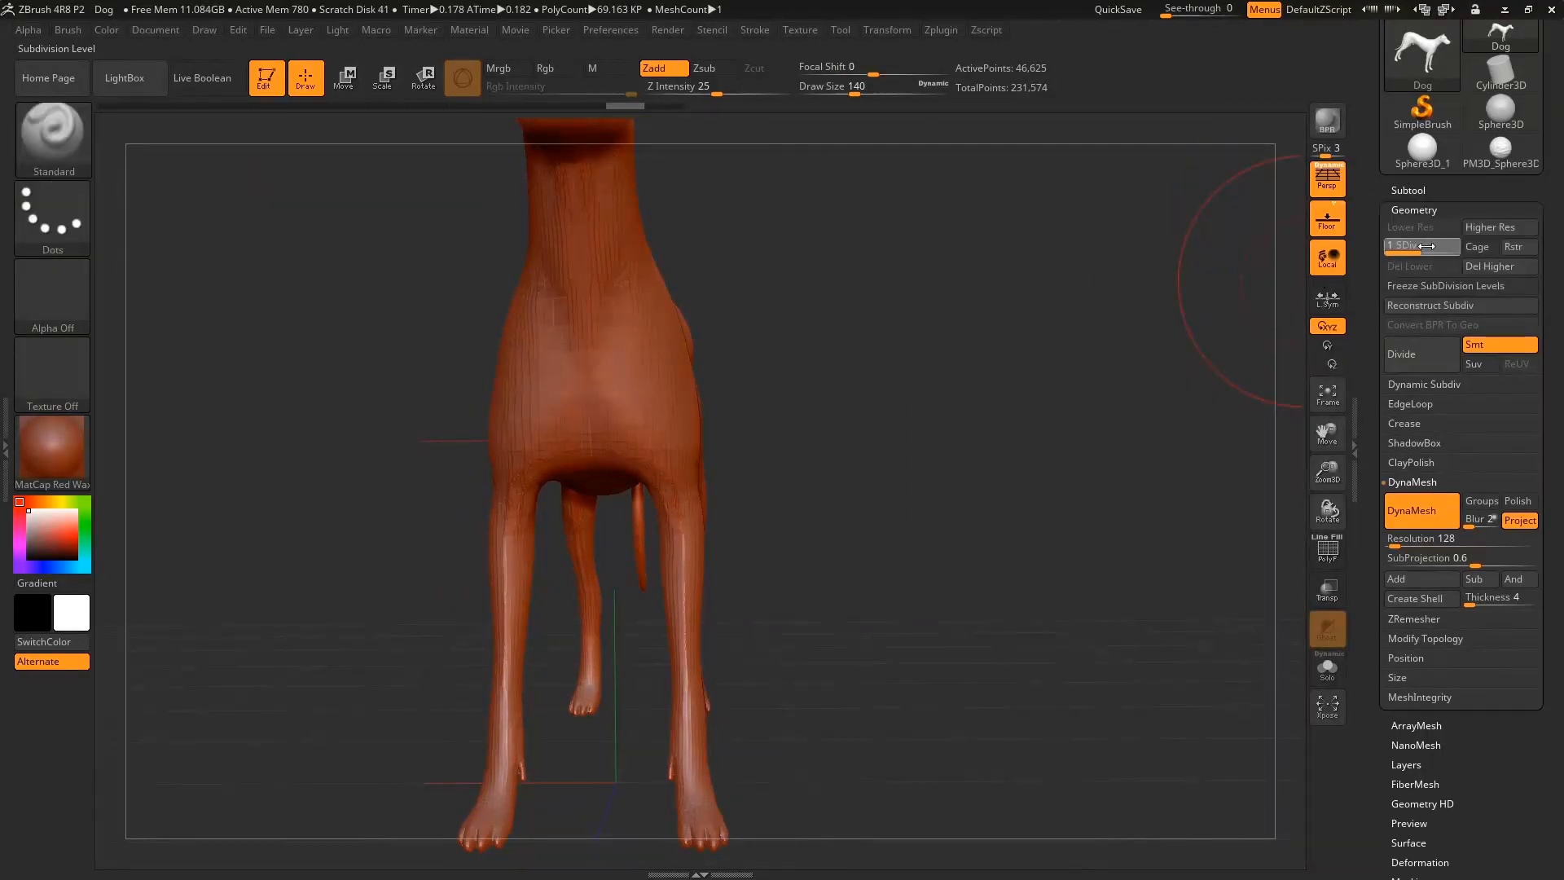
click(1433, 249)
key(ctrl+d)
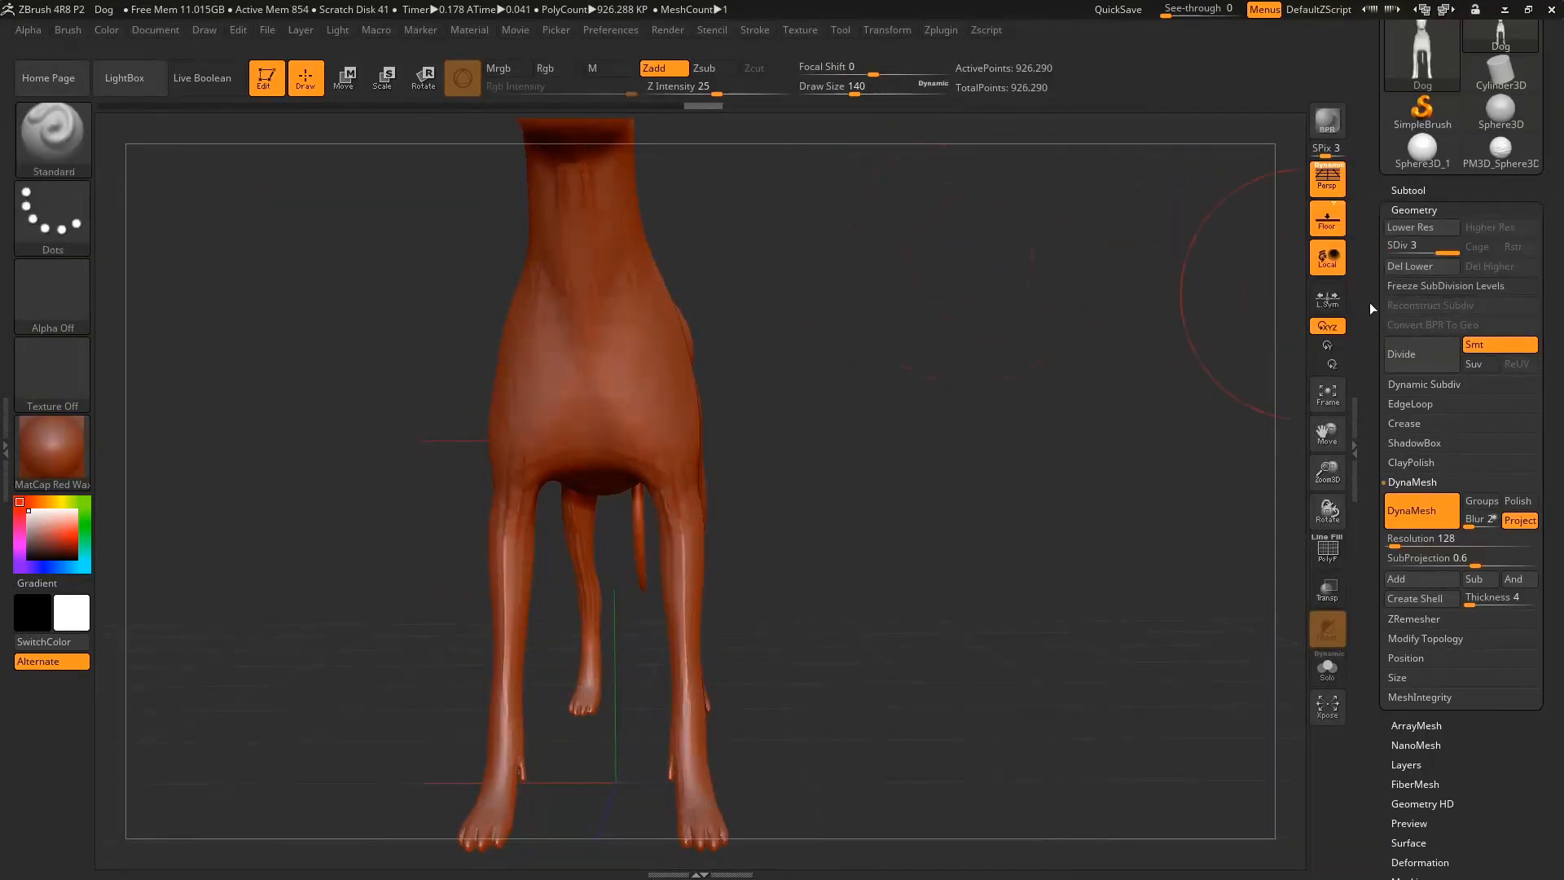
Step the dog down and up through its subdivision levels and settle on level 1.
key(shift+d)
key(shift+d)
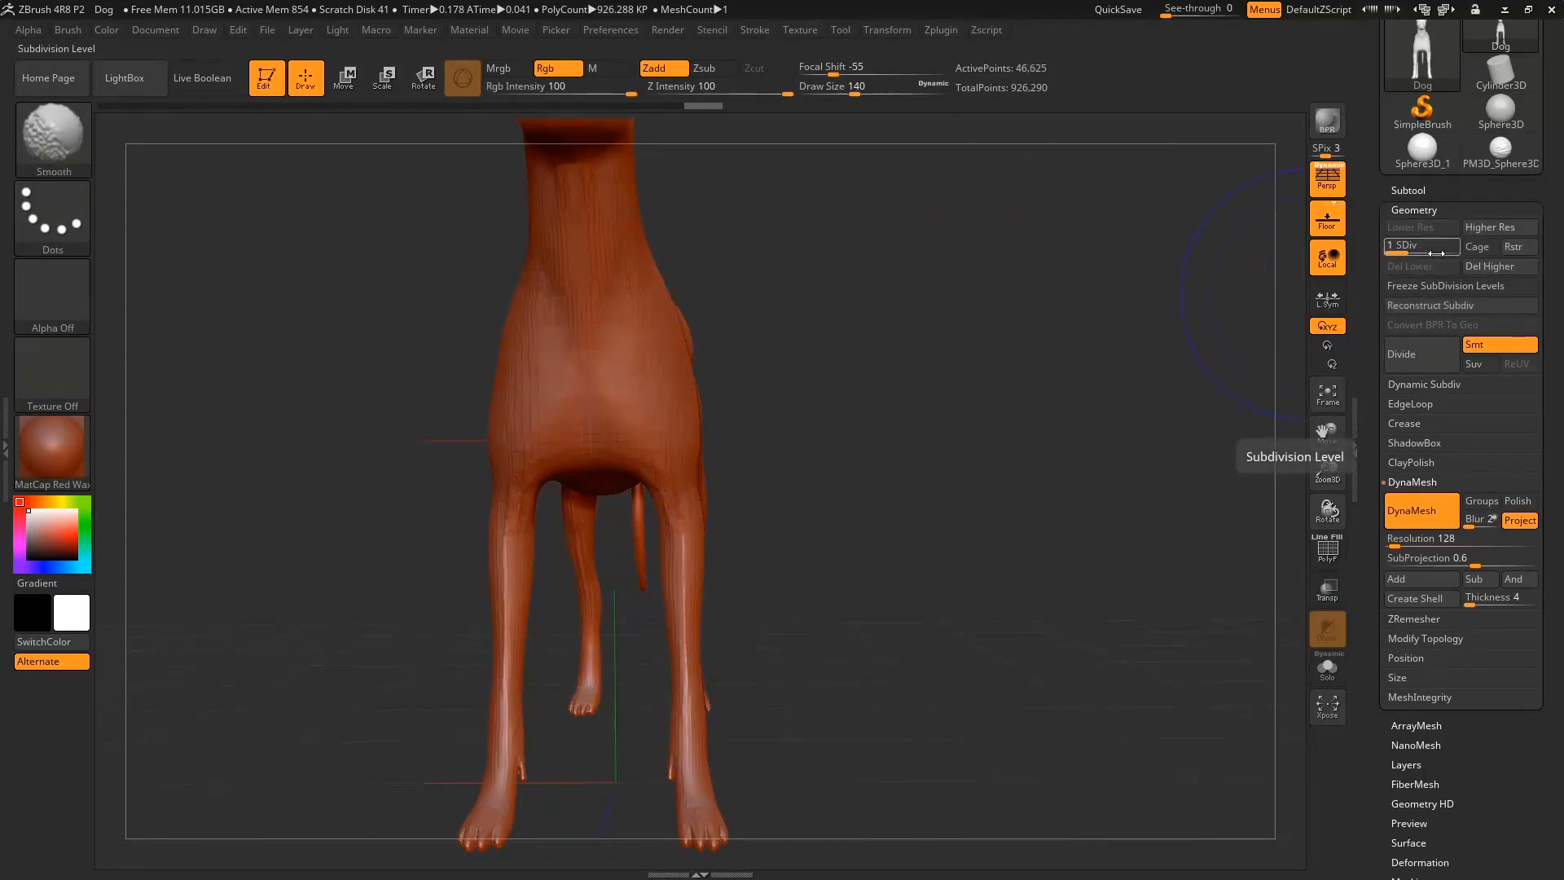
key(d)
key(d)
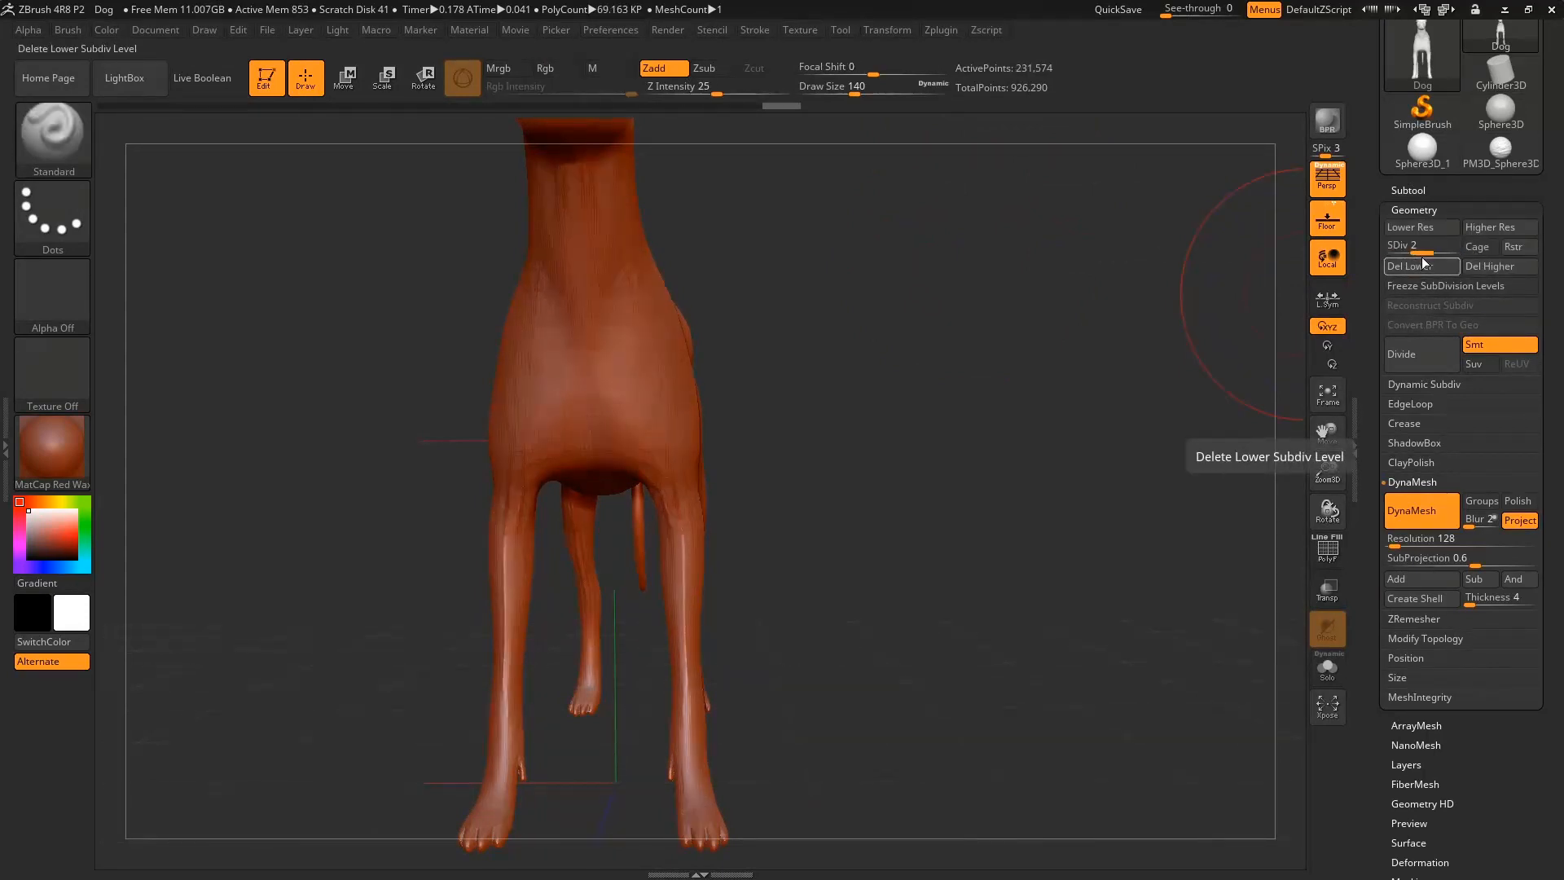
drag(1420, 250, 1385, 251)
Build up rough muscle strokes along the dog's neck, back and shoulder with the ClayBuildup brush.
mouse_move(863, 353)
shift+mouse_down()
mouse_move(1005, 426)
mouse_move(1070, 496)
mouse_move(825, 503)
shift+mouse_up()
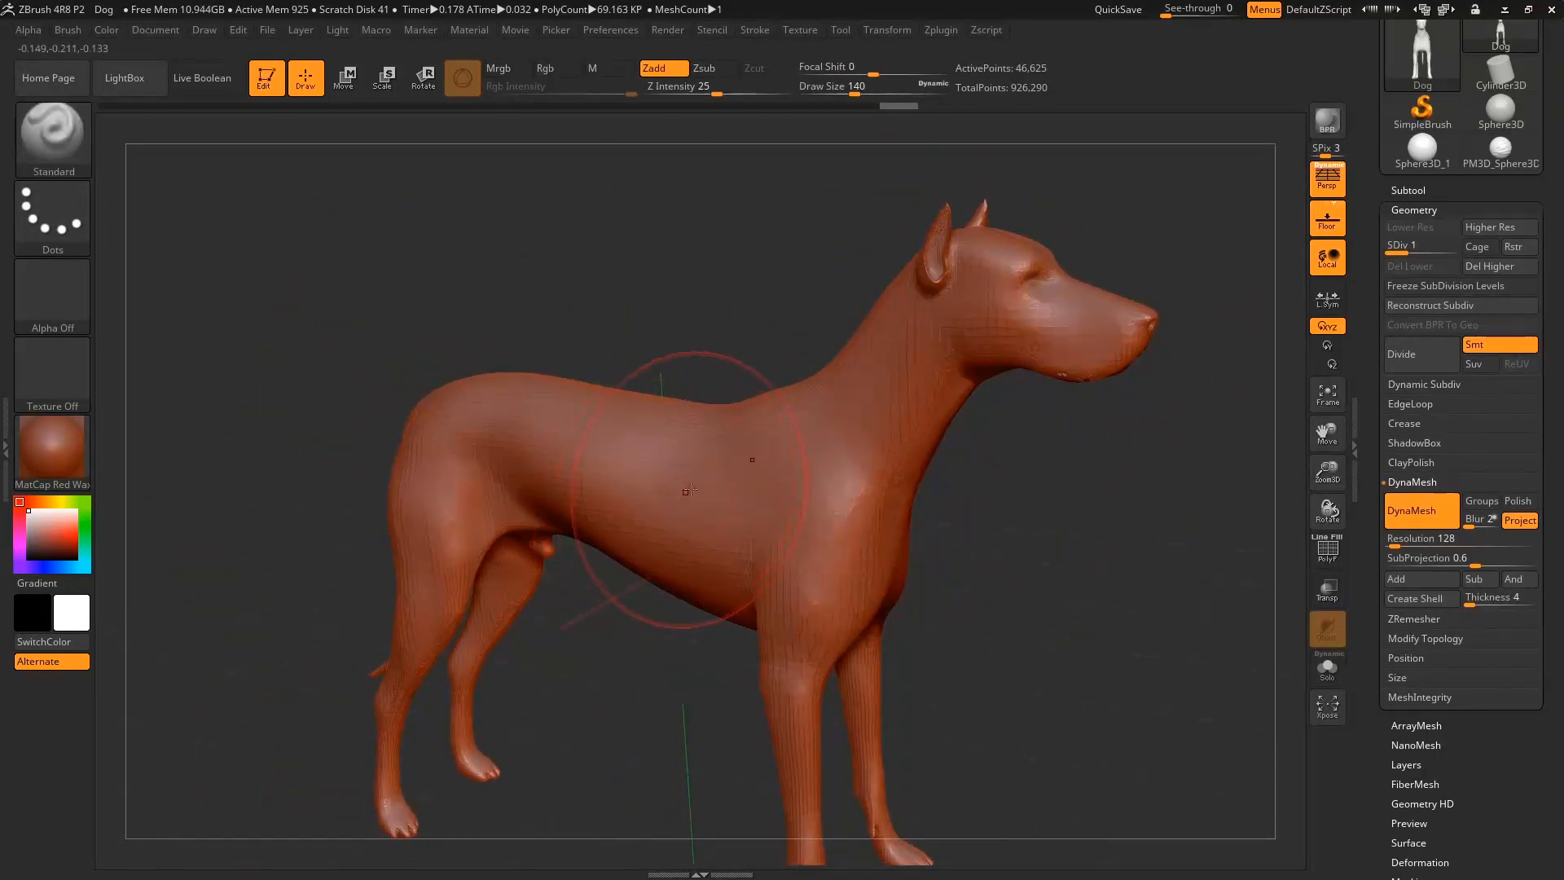
key(b)
key(c)
key(b)
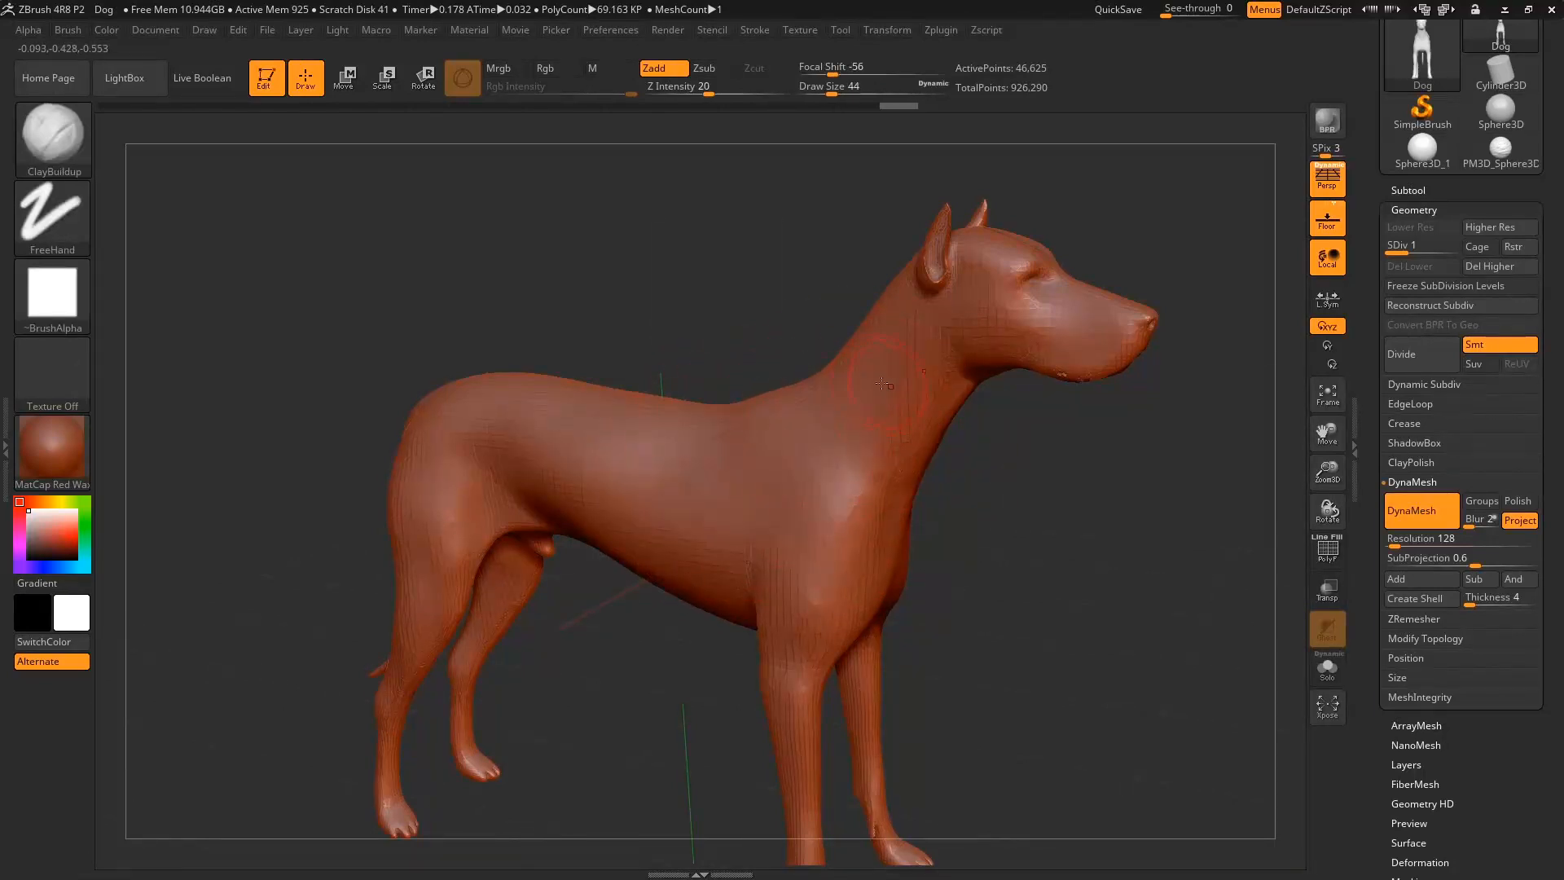
mouse_move(1039, 443)
mouse_down()
mouse_move(884, 447)
mouse_move(945, 372)
mouse_up()
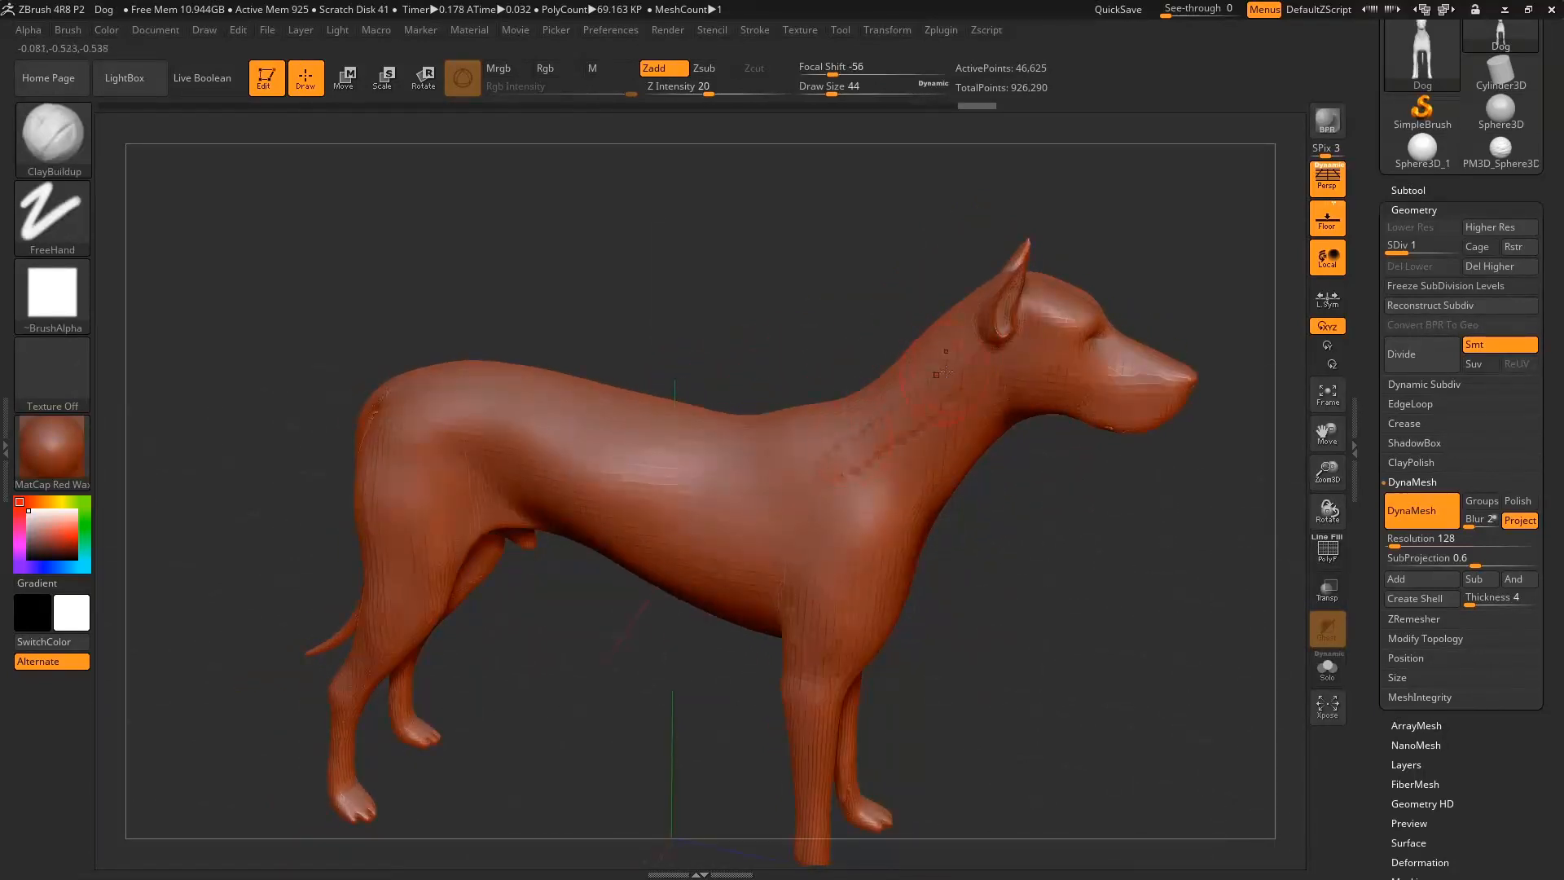
drag(805, 434, 917, 371)
drag(627, 456, 754, 441)
drag(581, 449, 692, 448)
drag(818, 457, 681, 489)
mouse_move(903, 430)
mouse_down()
mouse_move(733, 501)
mouse_move(937, 493)
mouse_move(894, 548)
mouse_up()
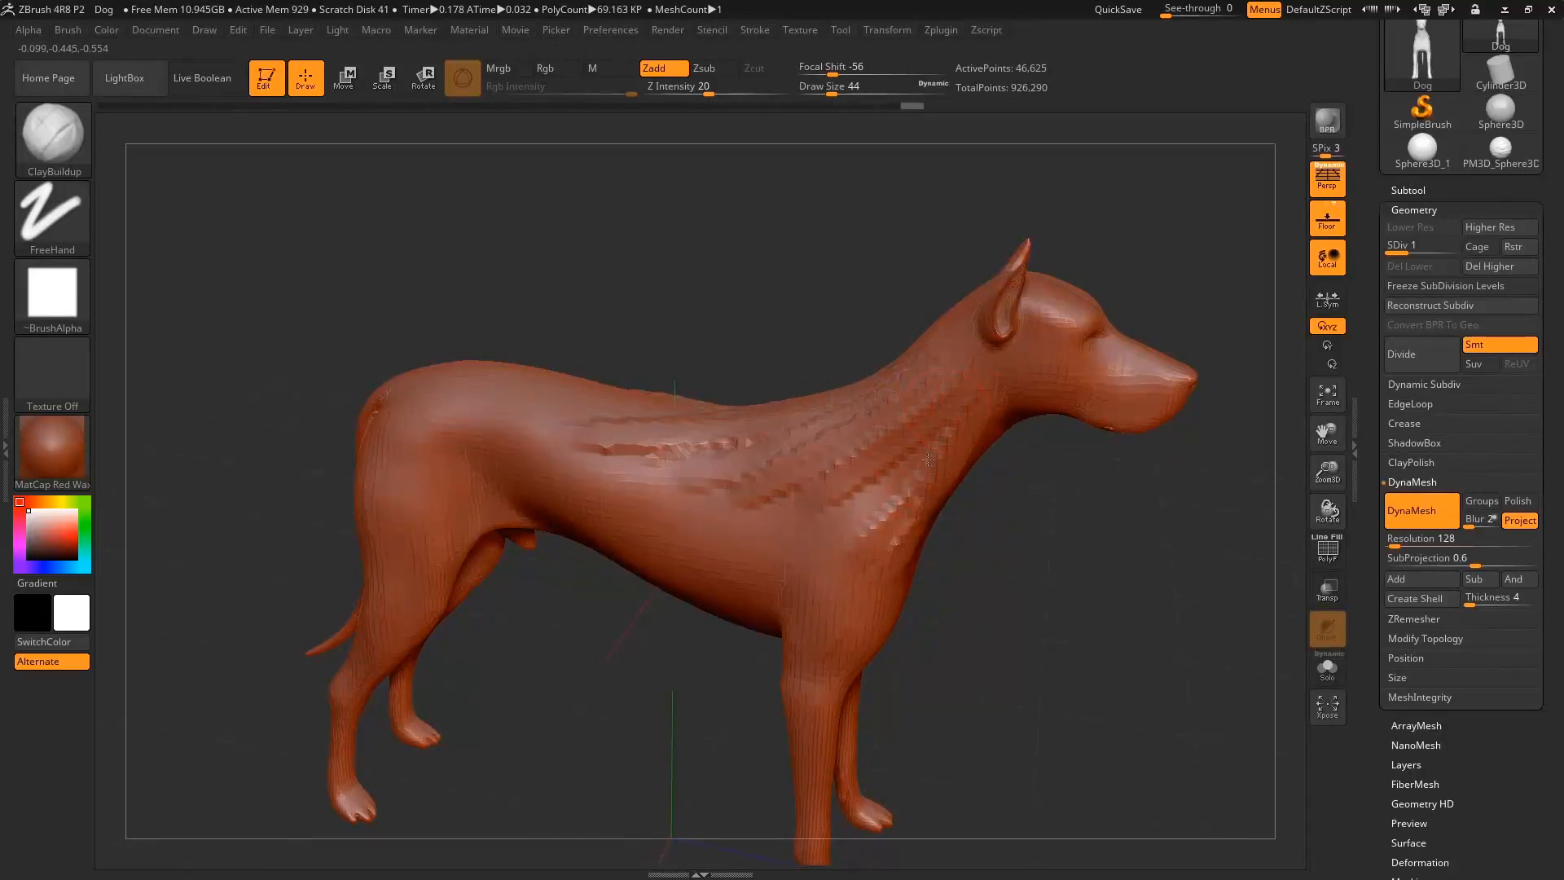
Extend the ClayBuildup muscle strokes over the shoulder, upper foreleg, flank and front of the chest.
mouse_move(903, 489)
mouse_down()
mouse_move(802, 613)
mouse_move(823, 603)
mouse_up()
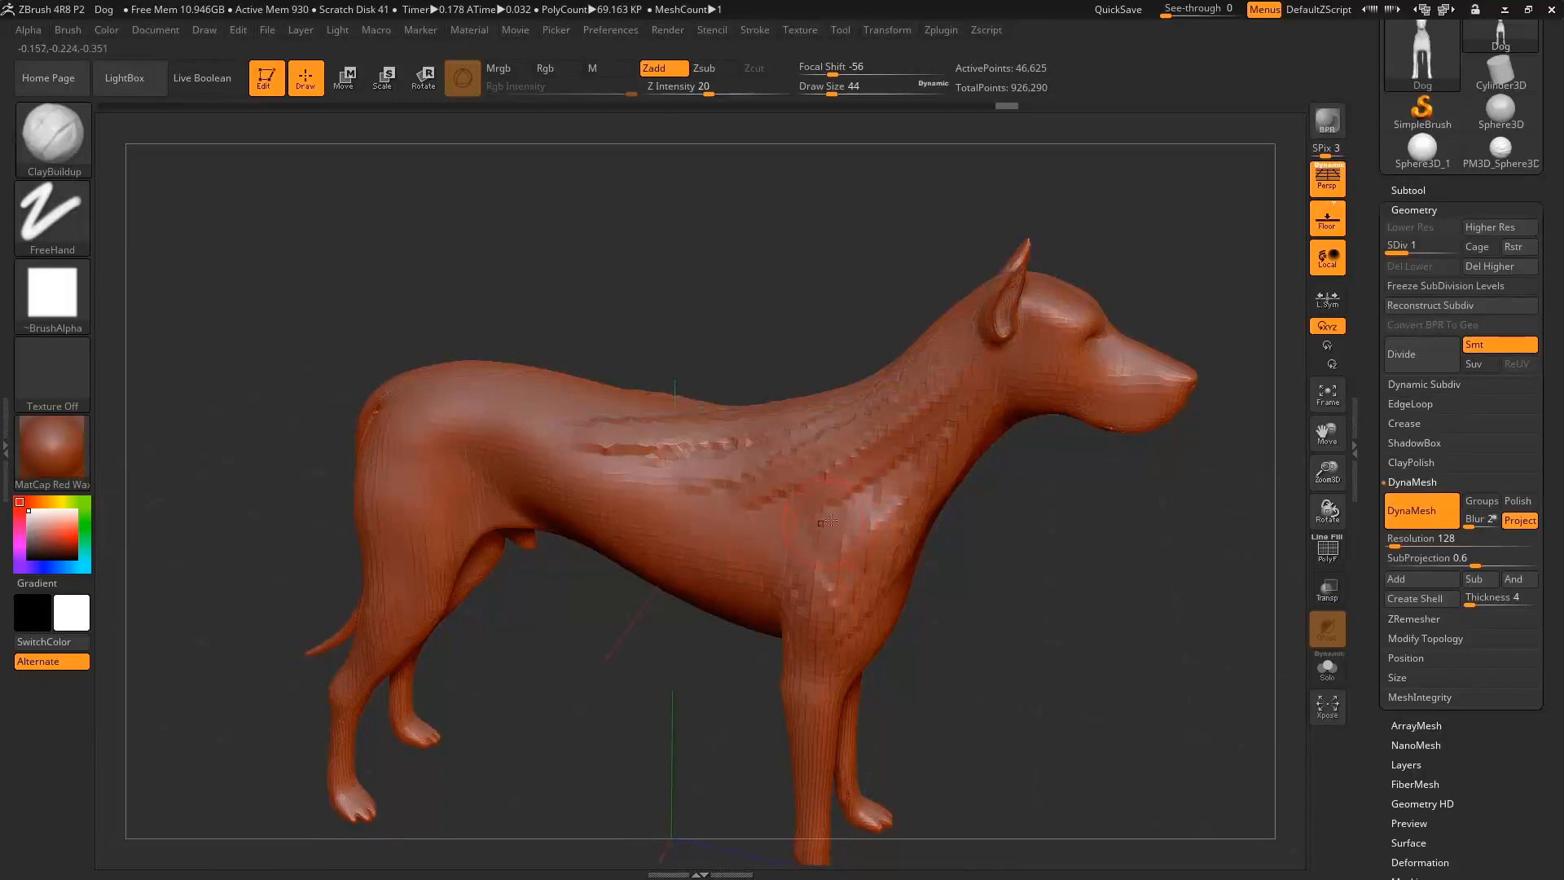
mouse_move(775, 588)
mouse_down()
mouse_move(794, 660)
mouse_move(826, 663)
mouse_up()
mouse_move(1167, 603)
mouse_down()
mouse_move(913, 469)
mouse_move(1002, 548)
mouse_move(990, 513)
mouse_move(1003, 583)
mouse_up()
mouse_move(1122, 444)
mouse_down()
mouse_move(1203, 455)
mouse_move(1108, 489)
mouse_move(1063, 538)
mouse_up()
mouse_move(1120, 395)
mouse_down()
mouse_move(733, 489)
mouse_move(643, 534)
mouse_move(733, 587)
mouse_move(806, 599)
mouse_move(457, 497)
mouse_move(652, 570)
mouse_move(997, 561)
mouse_move(717, 603)
mouse_move(1019, 570)
mouse_move(921, 644)
mouse_move(979, 593)
mouse_up()
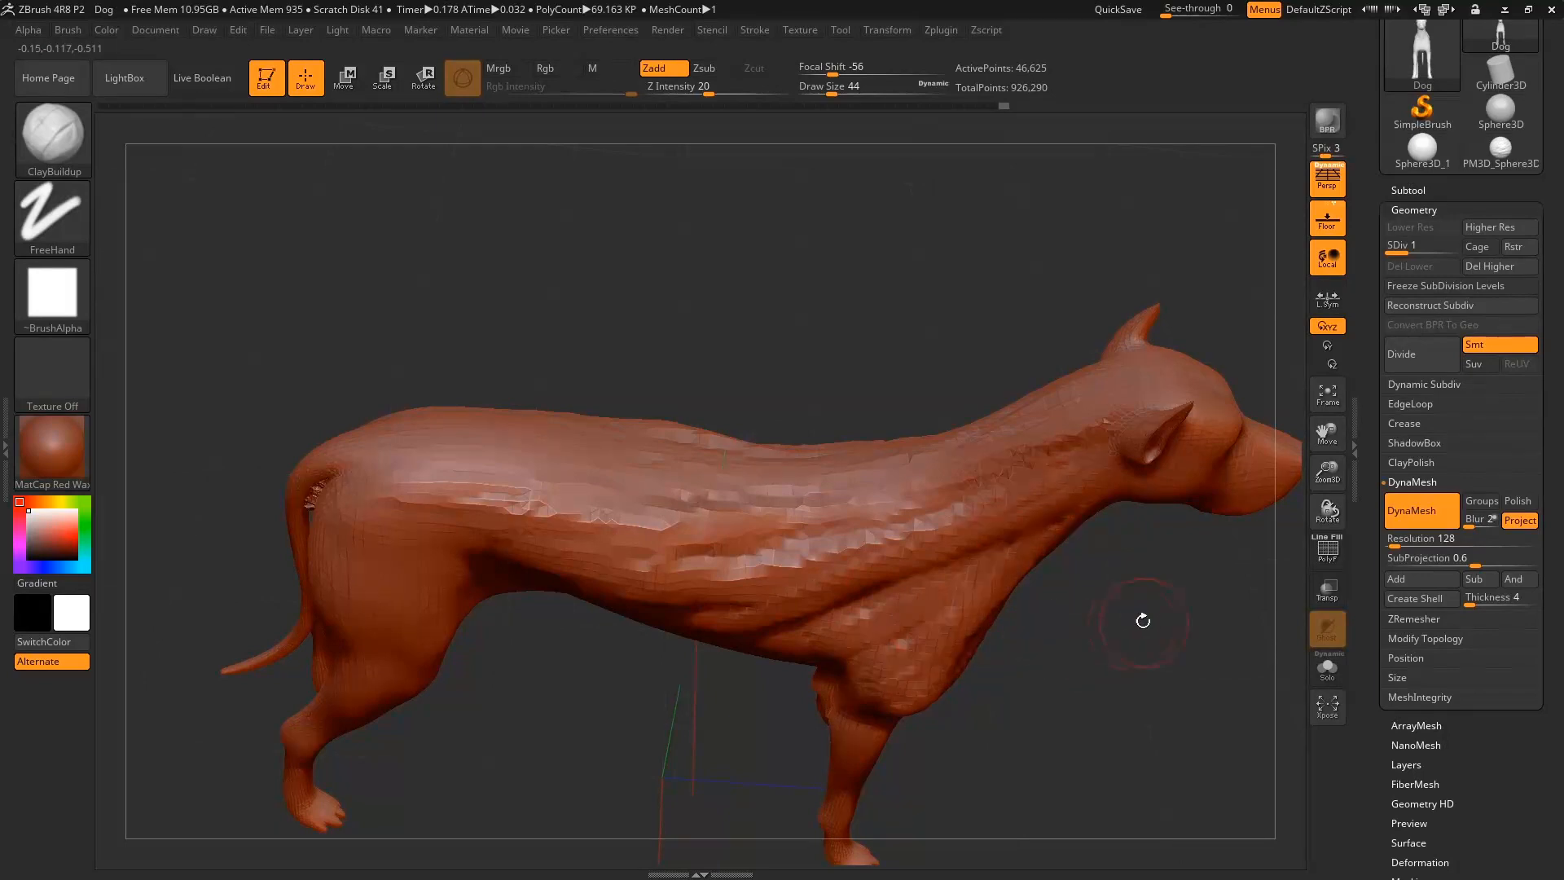
drag(1143, 621, 1059, 450)
mouse_move(748, 442)
mouse_down()
mouse_move(778, 529)
mouse_move(807, 380)
mouse_up()
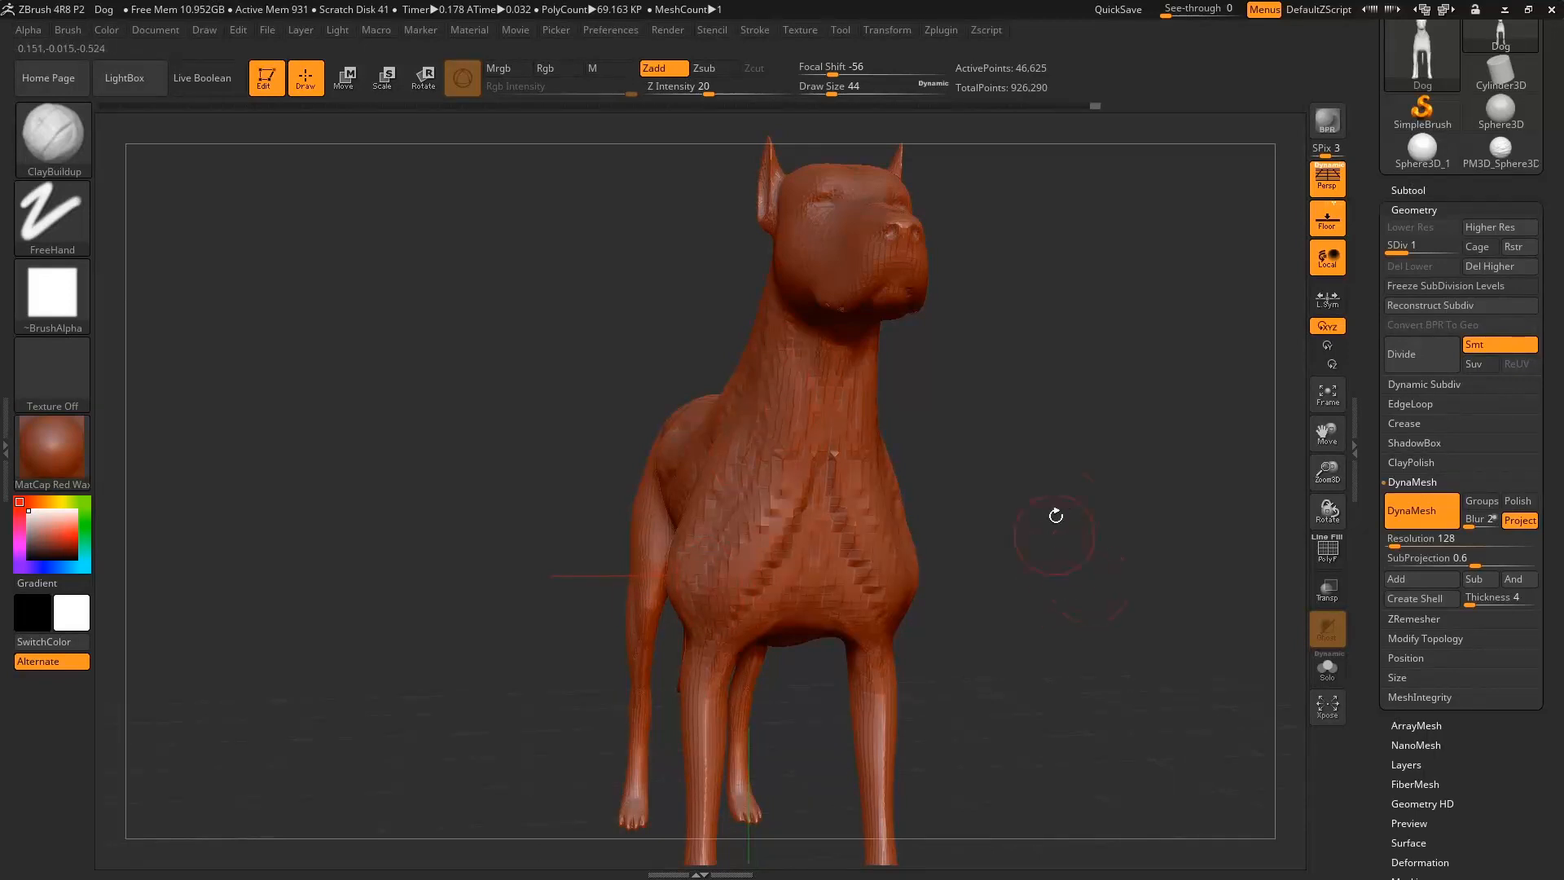
drag(1056, 516, 1113, 517)
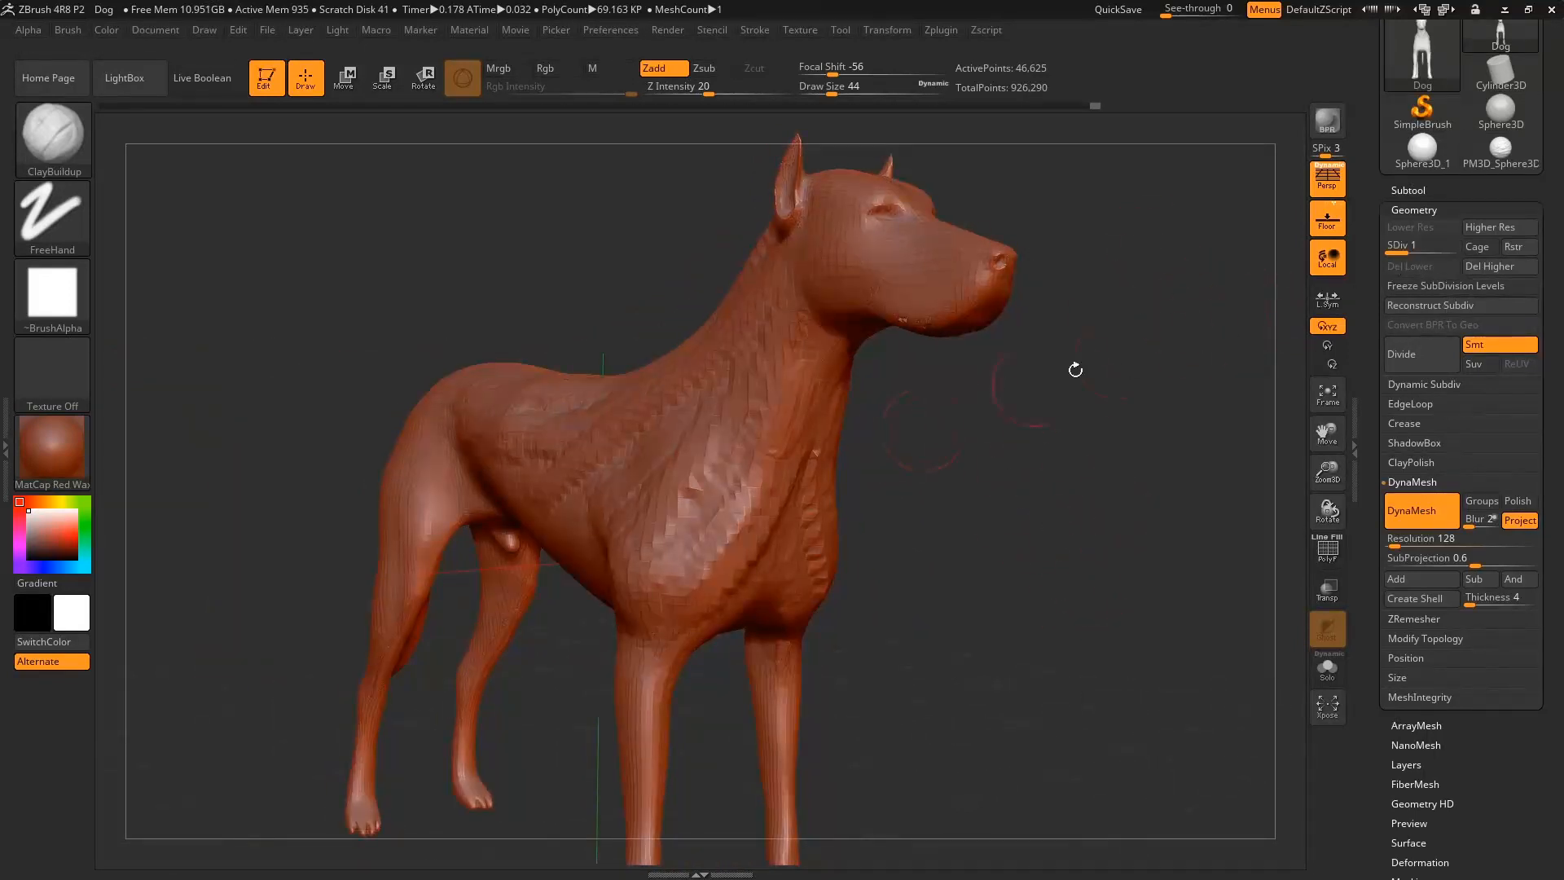
Set the subdivision level to 2 and smooth the clay strokes on the dog's shoulder, neck and chest.
click(1419, 249)
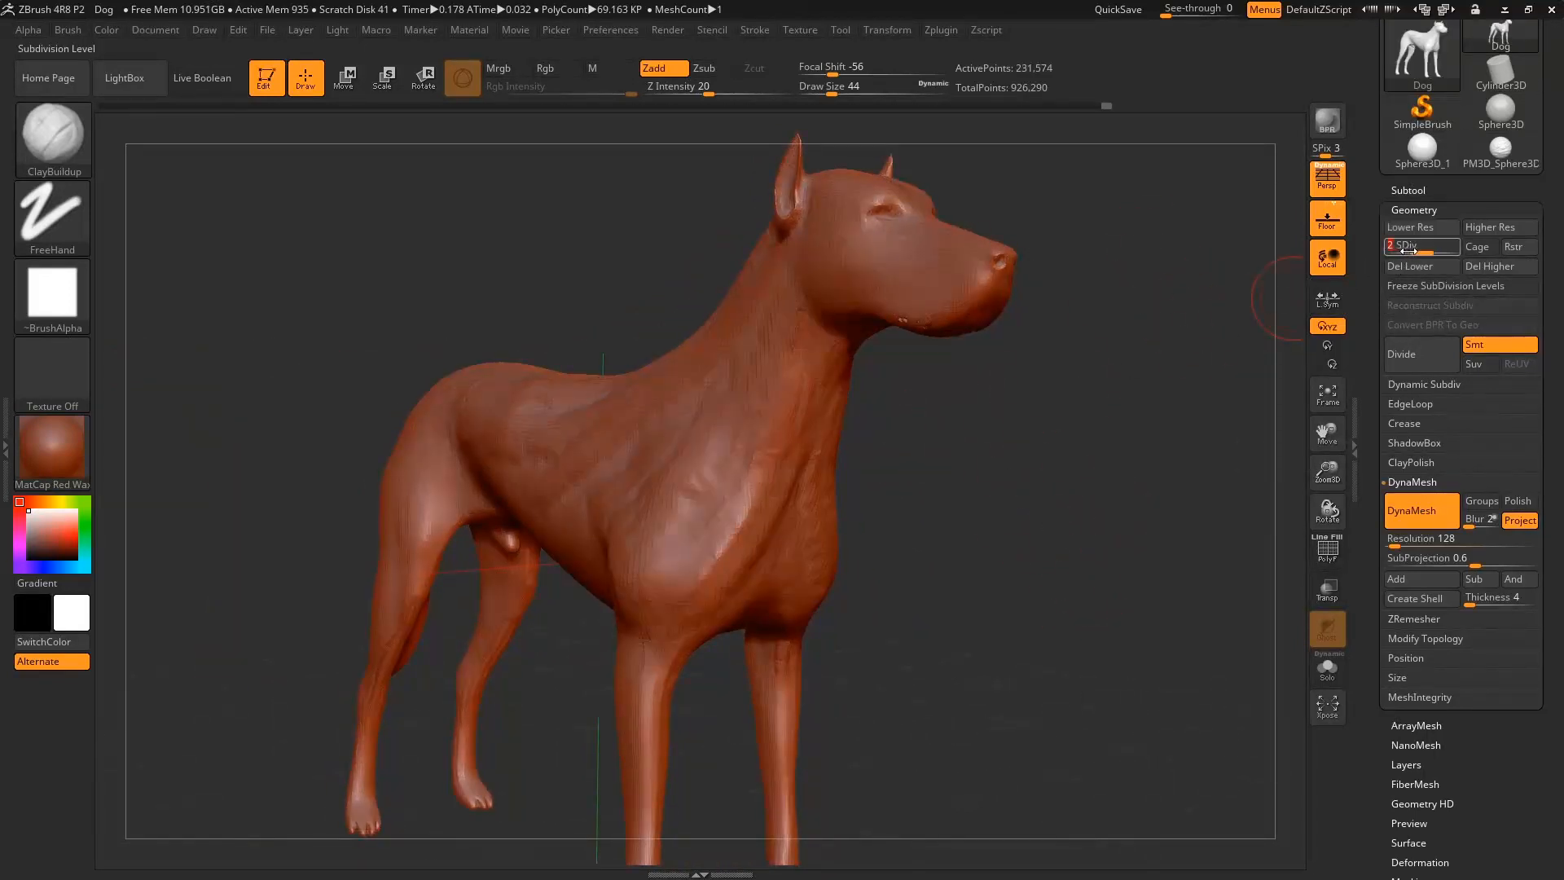
key(shift)
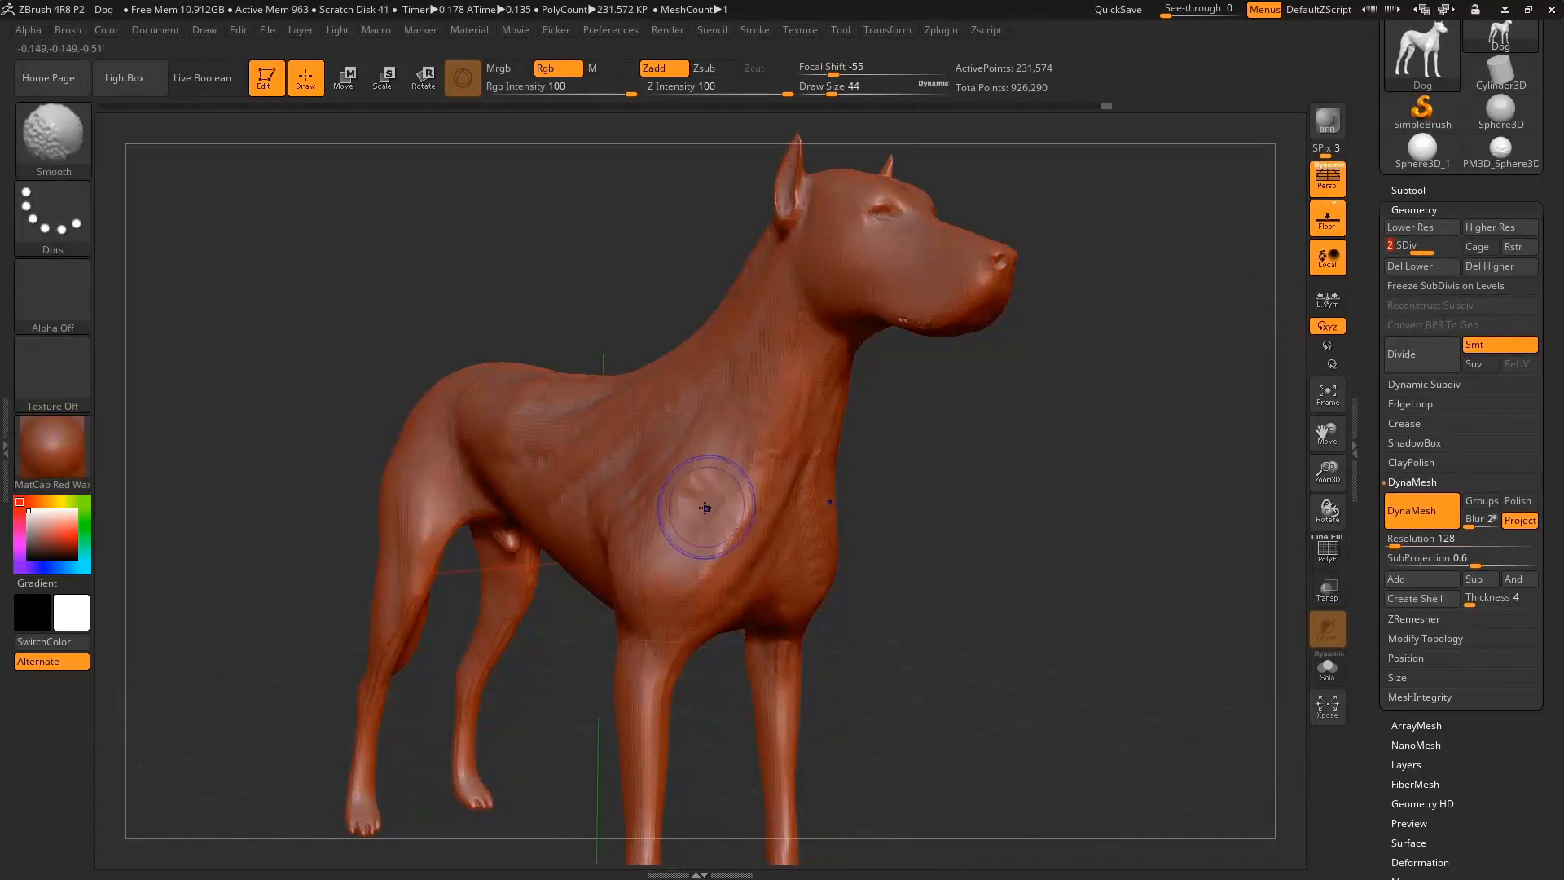
mouse_move(705, 509)
shift+mouse_down()
mouse_move(703, 476)
mouse_move(689, 500)
shift+mouse_up()
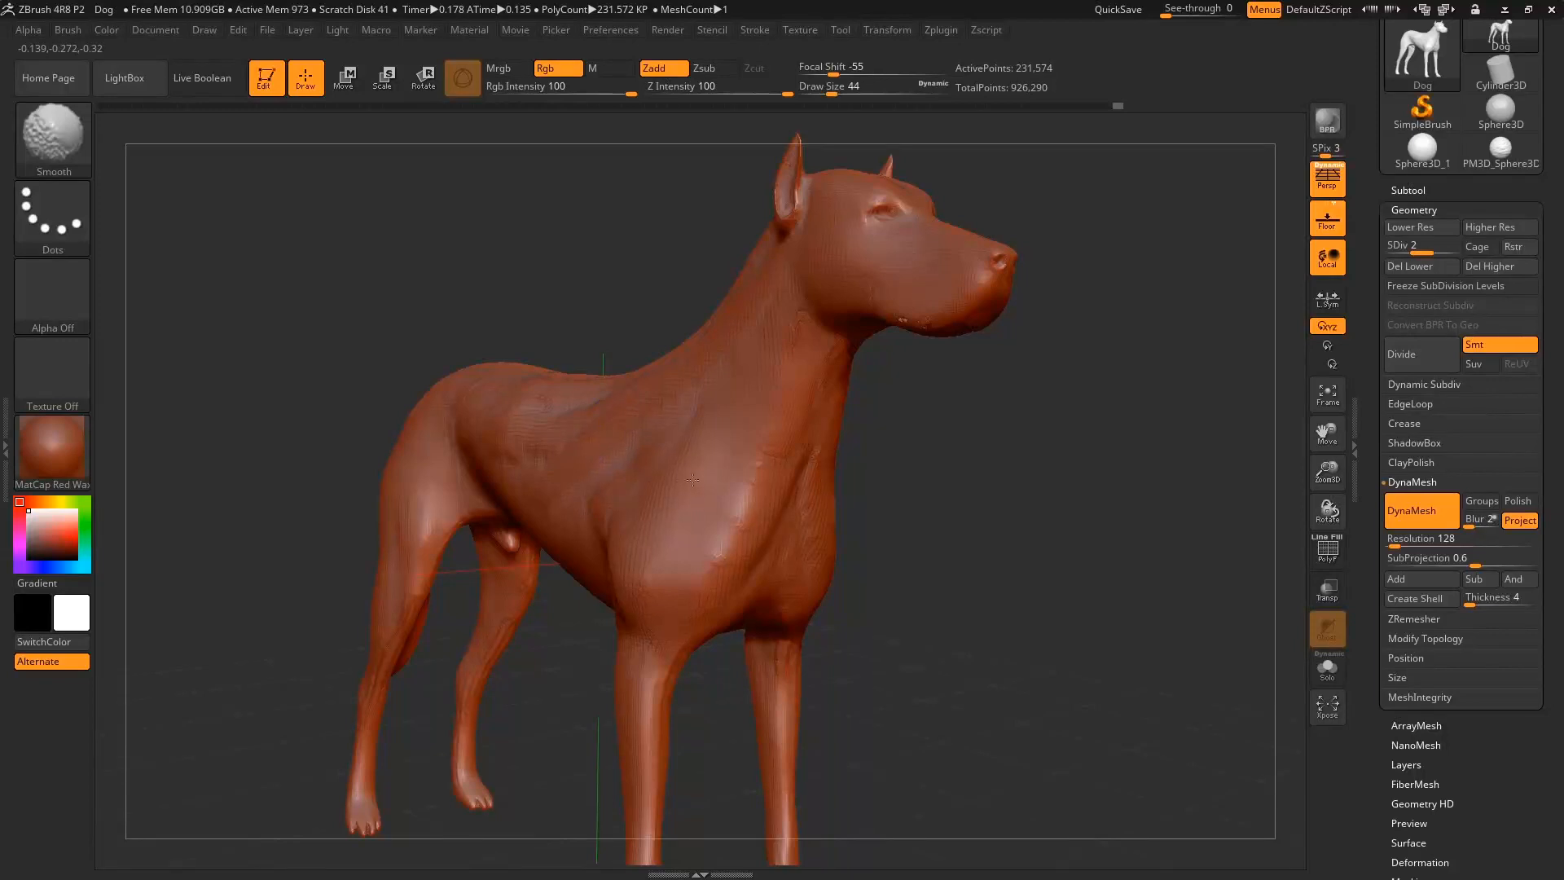
drag(879, 479, 1141, 522)
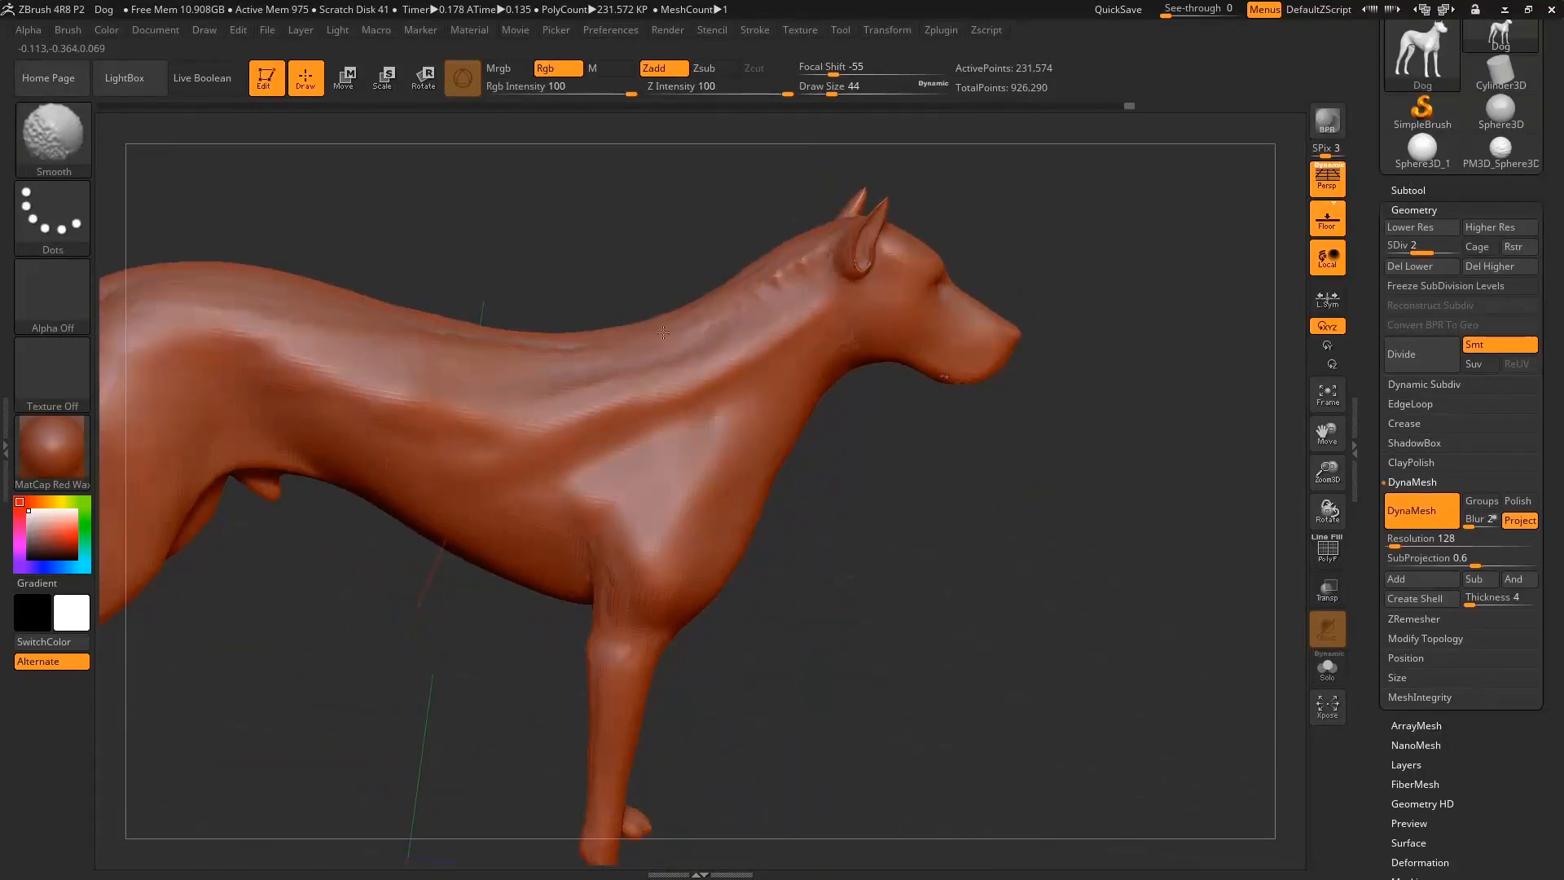
Thicken the dog's front legs and paws with the Inflat brush.
mouse_move(1124, 473)
mouse_down()
mouse_move(769, 489)
mouse_move(897, 534)
mouse_move(1060, 421)
mouse_move(920, 447)
mouse_up()
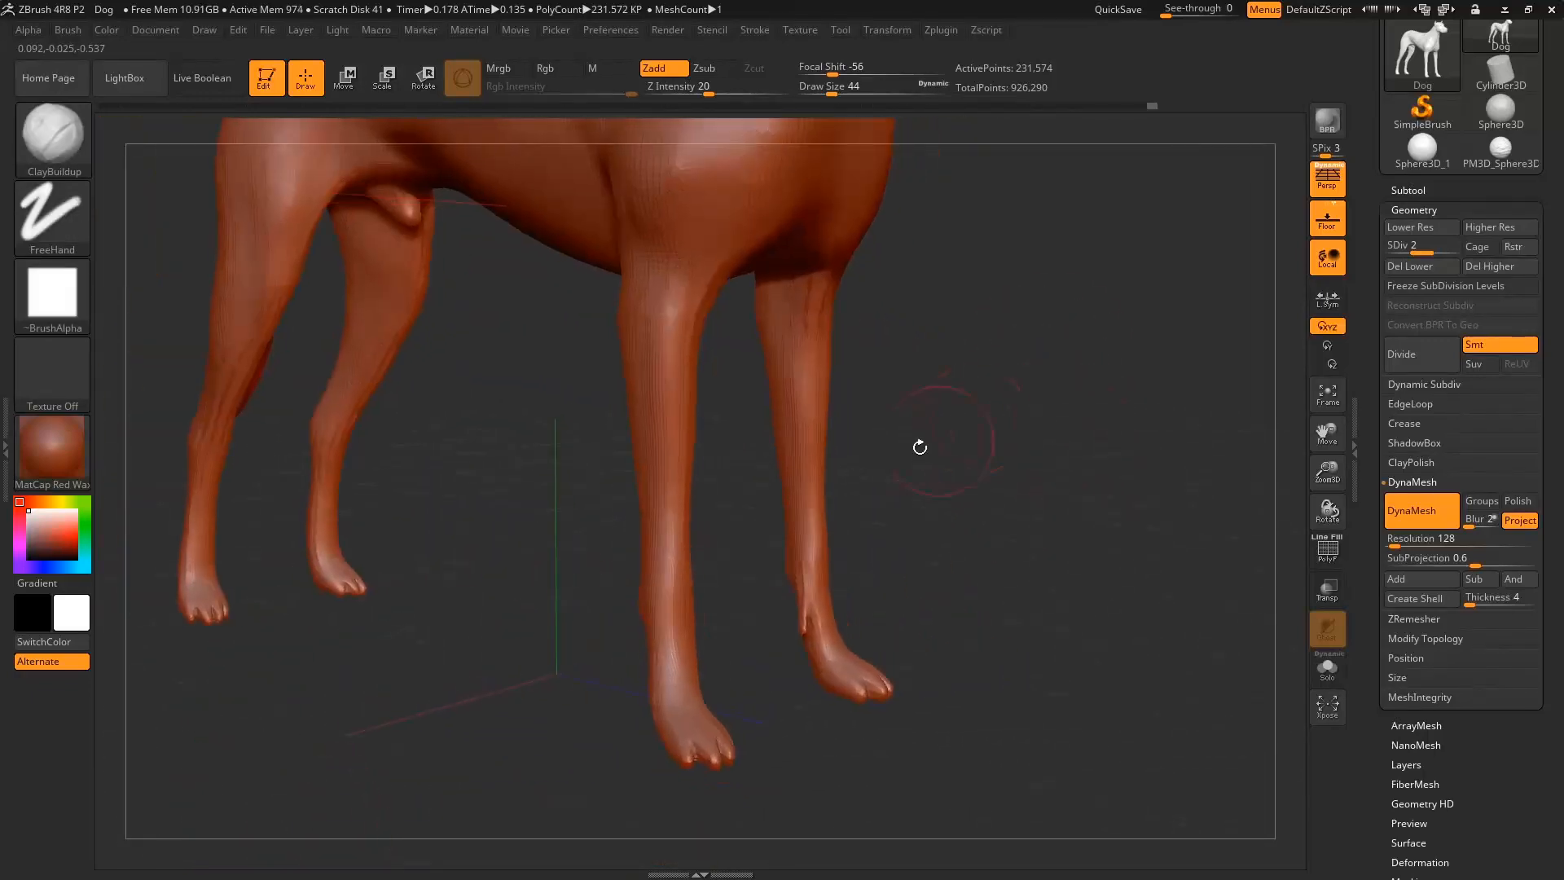
key(b)
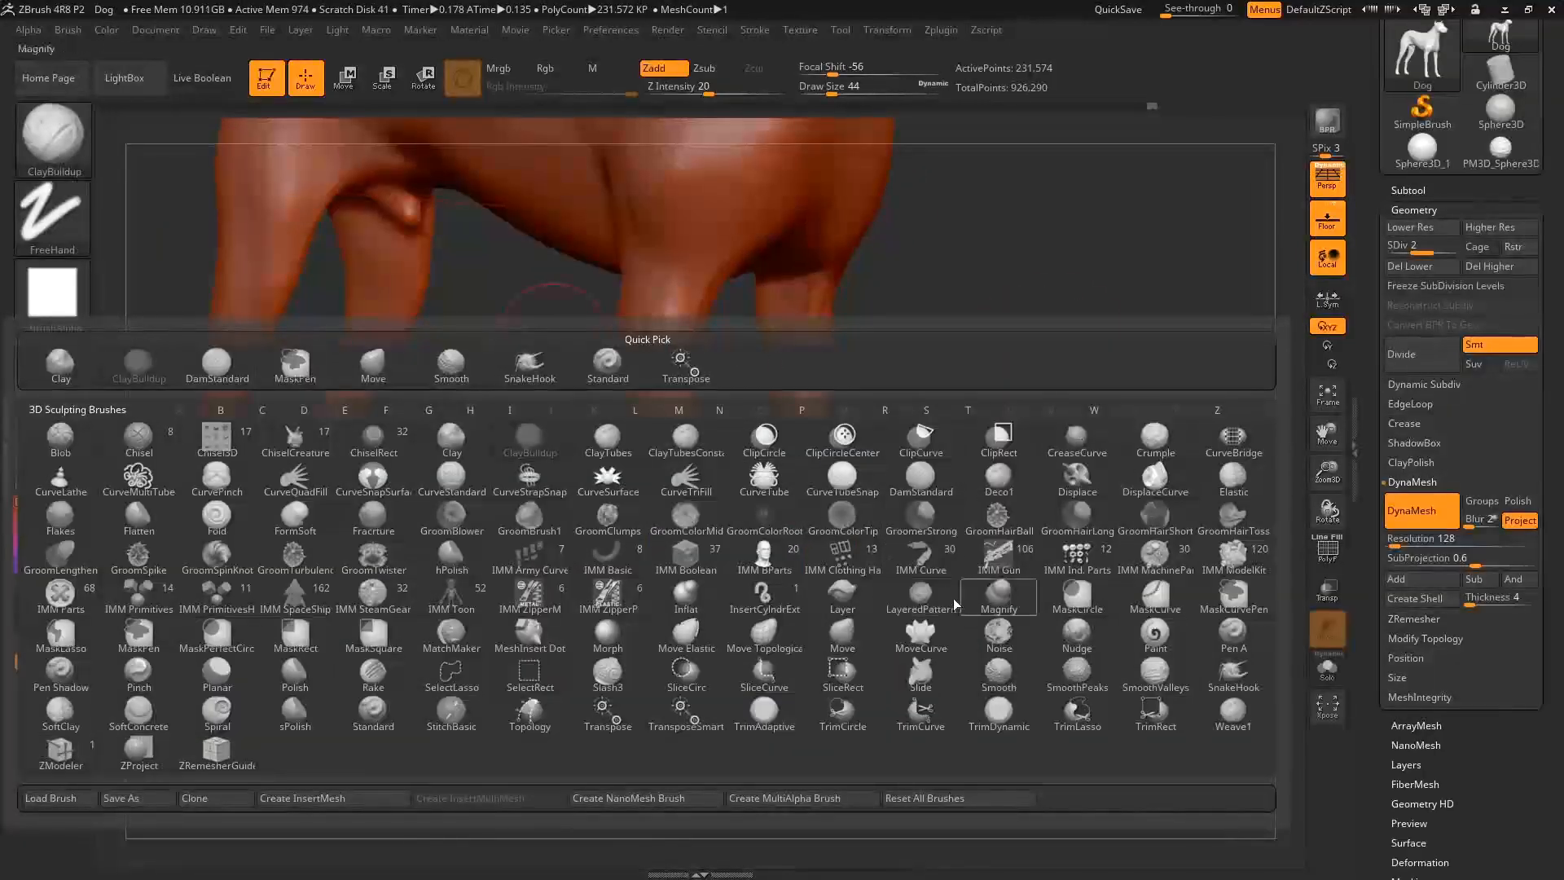
click(693, 604)
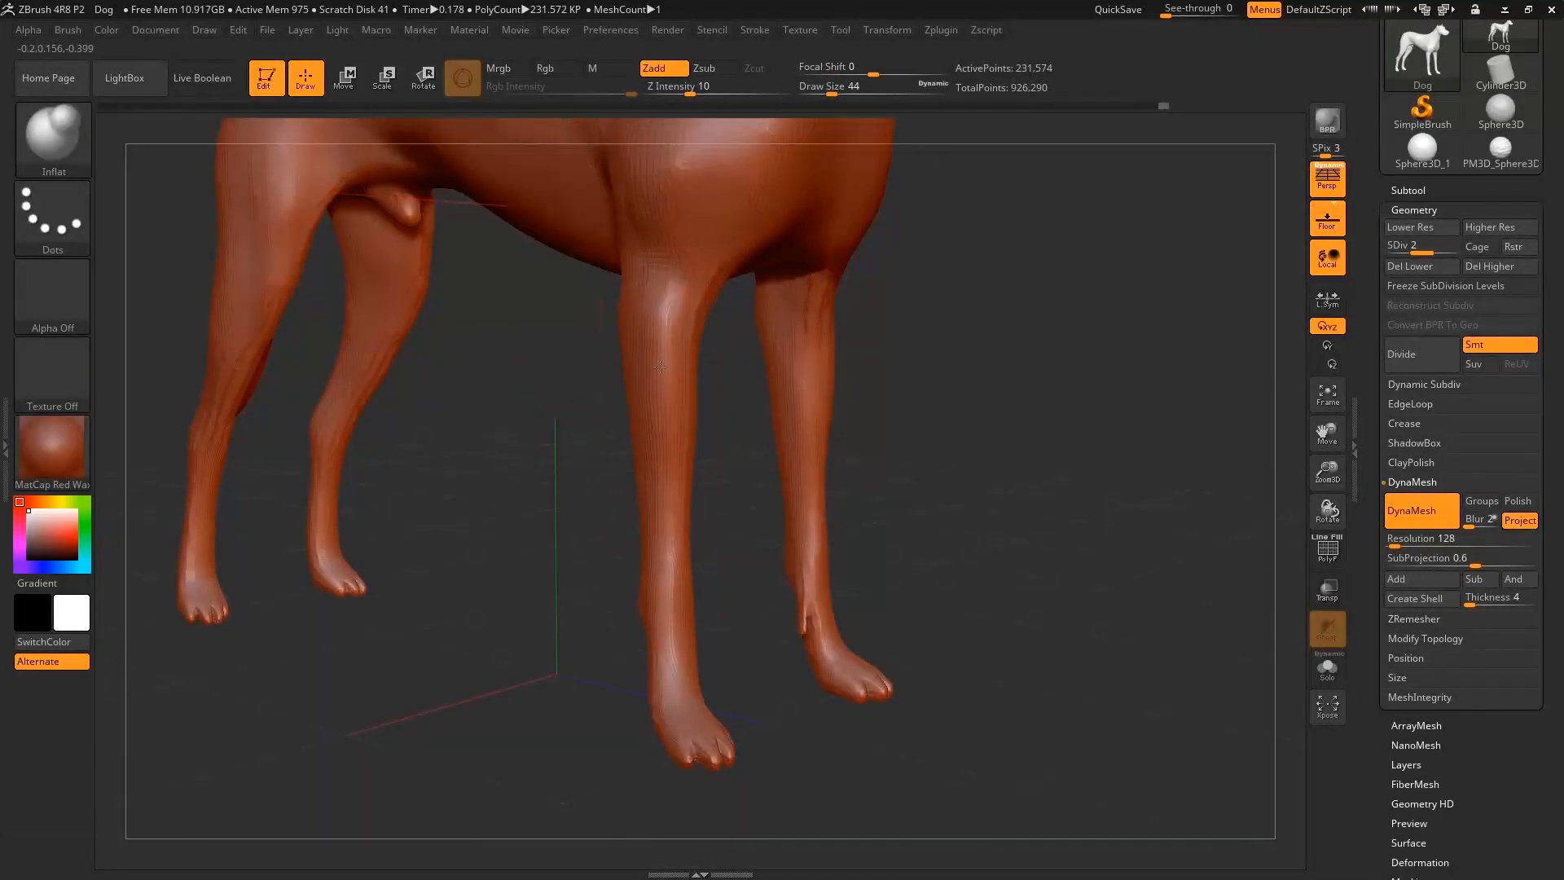
drag(1059, 353, 738, 378)
drag(708, 265, 739, 594)
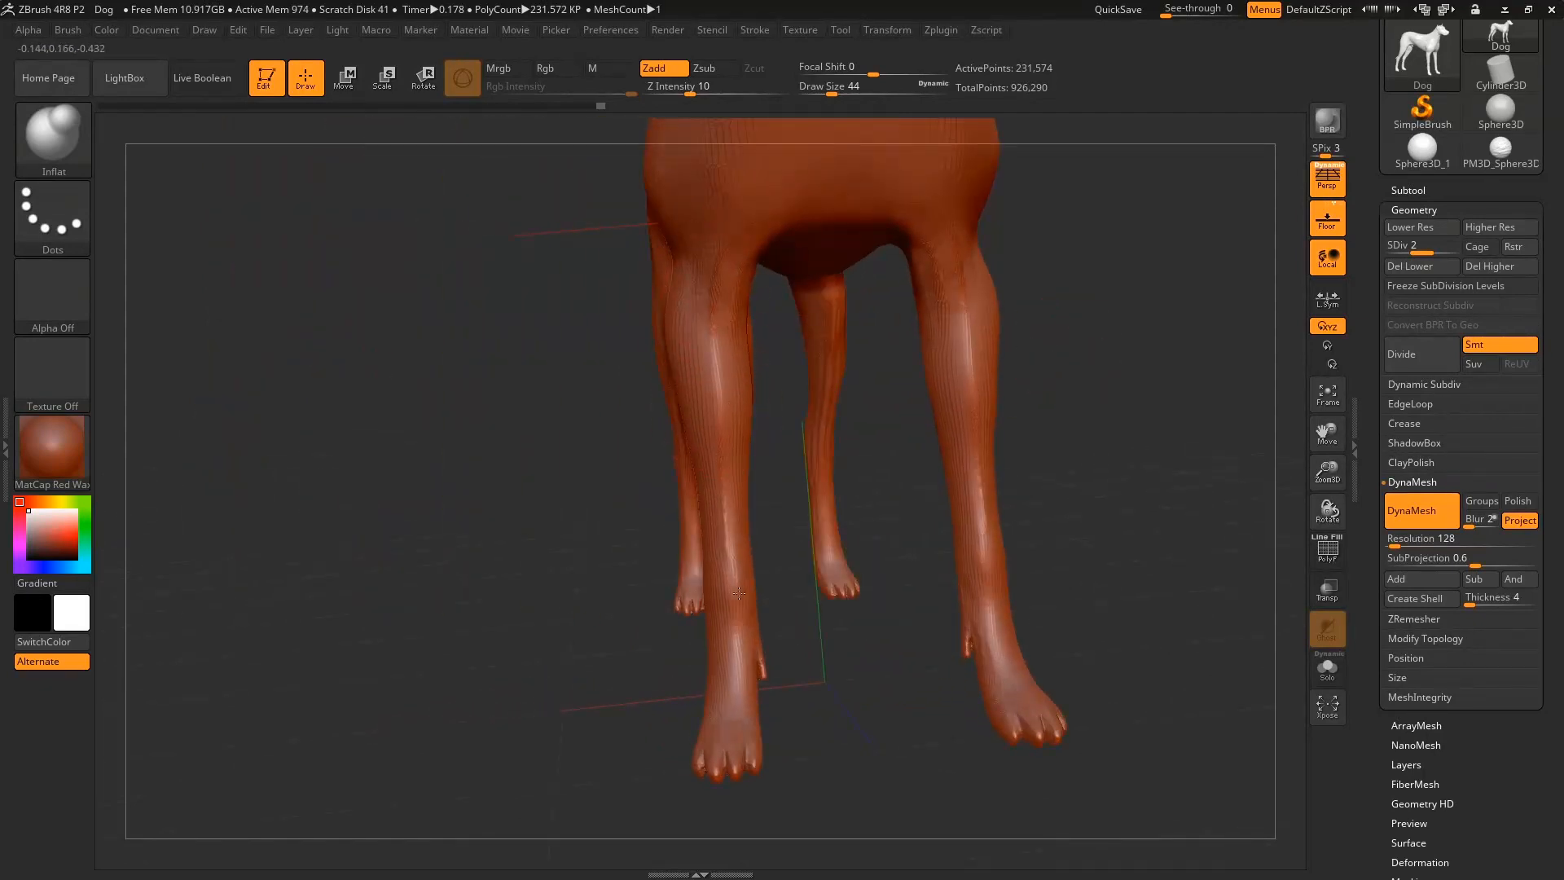
drag(382, 519, 525, 416)
drag(752, 237, 774, 268)
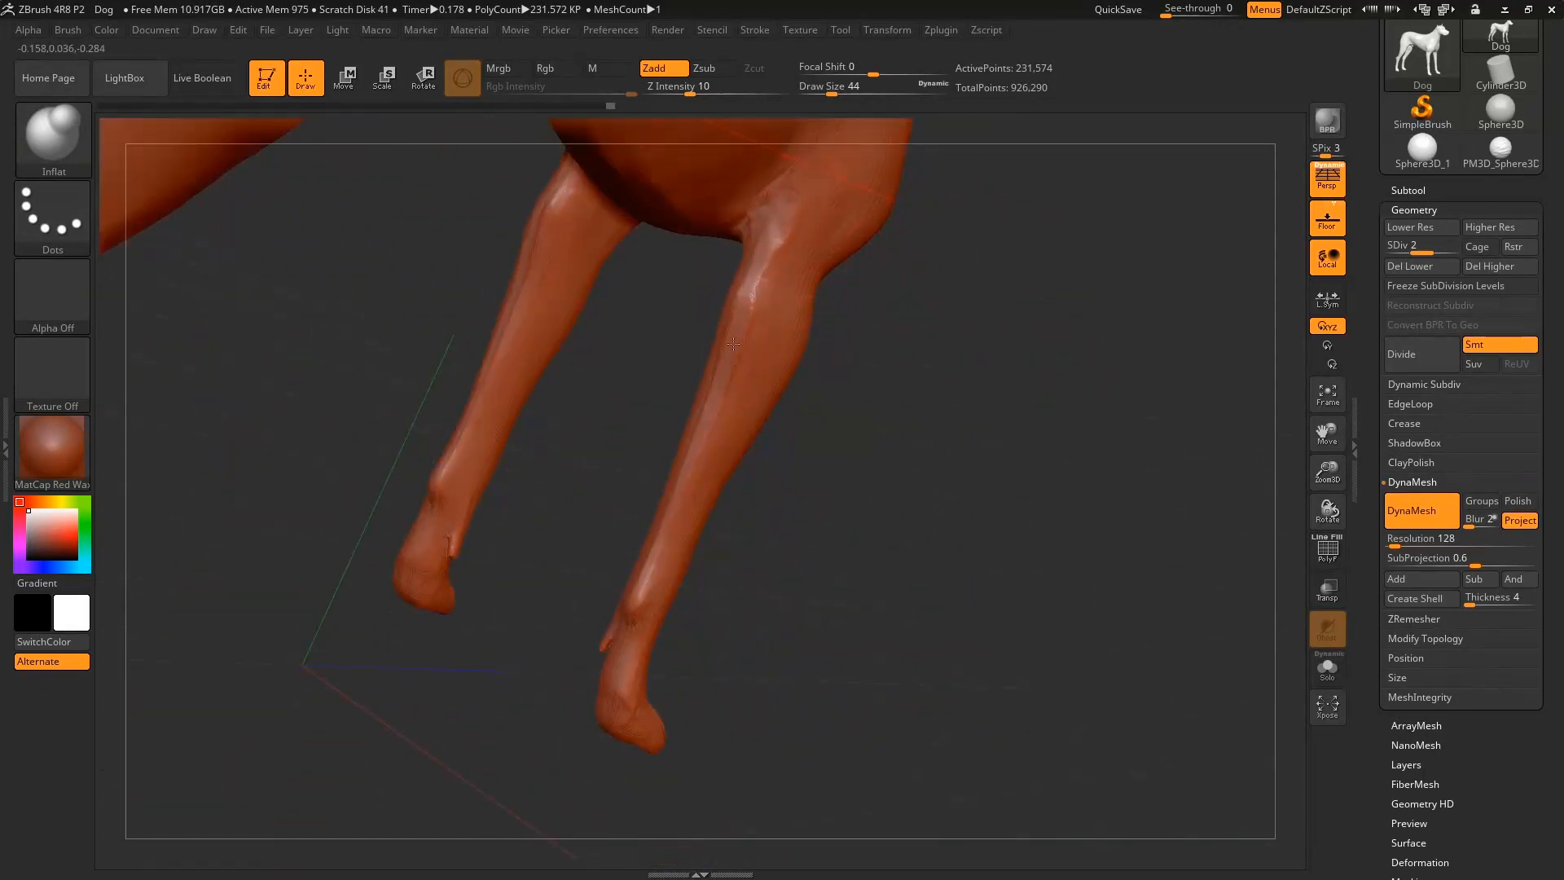
mouse_move(826, 539)
mouse_down()
mouse_move(620, 546)
mouse_move(522, 570)
mouse_up()
drag(986, 692, 999, 730)
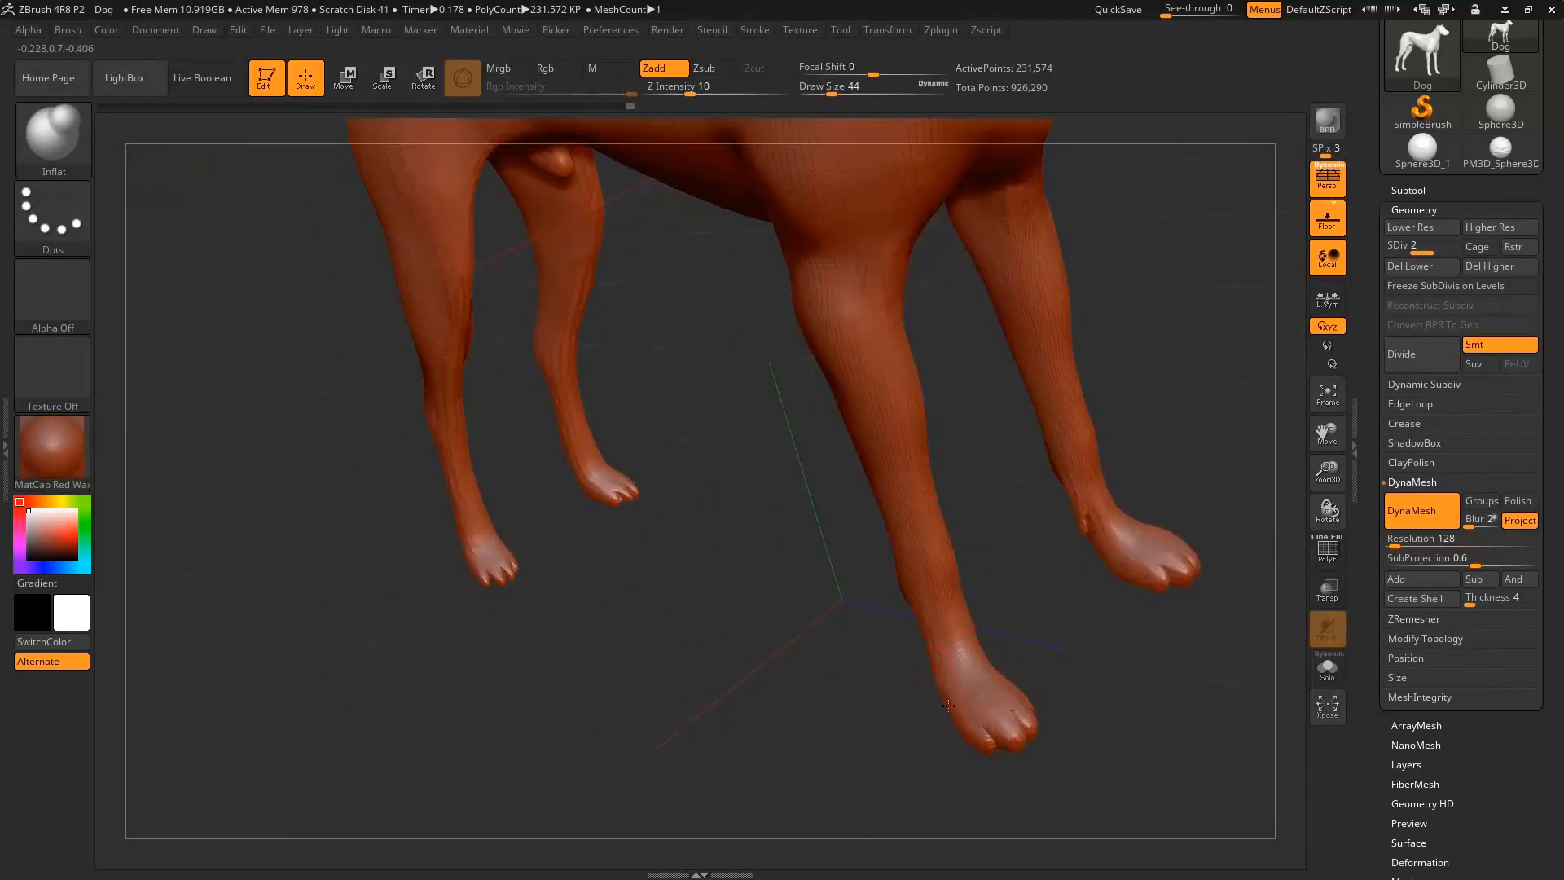
Inflate the dog's hind thigh and upper hind leg to make them bulkier.
drag(745, 655, 714, 548)
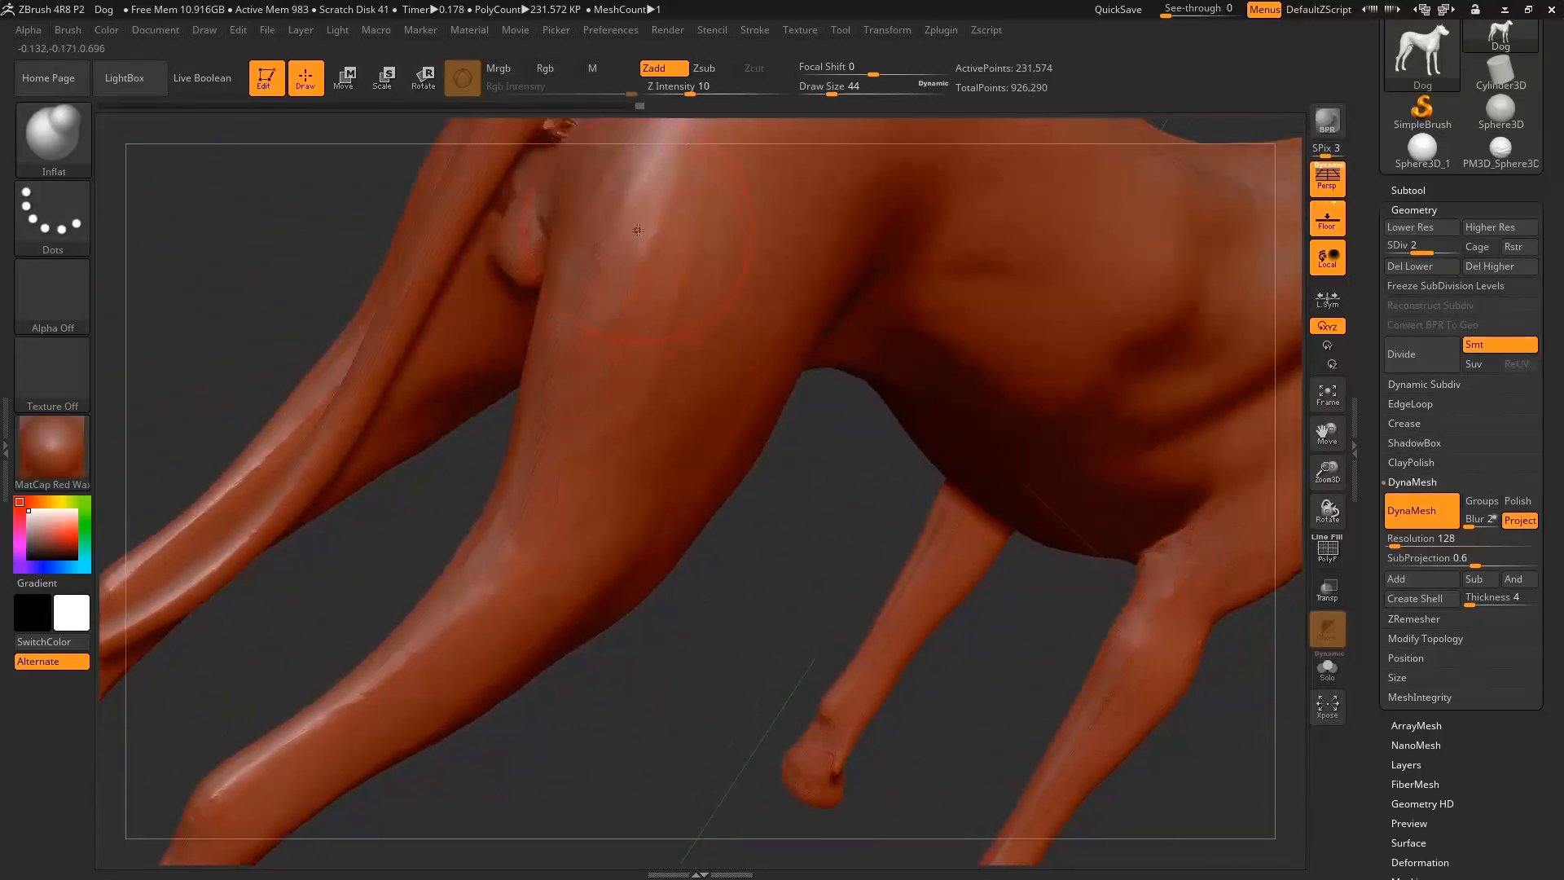
drag(638, 230, 678, 203)
mouse_move(748, 286)
mouse_down()
mouse_move(644, 473)
mouse_move(586, 419)
mouse_up()
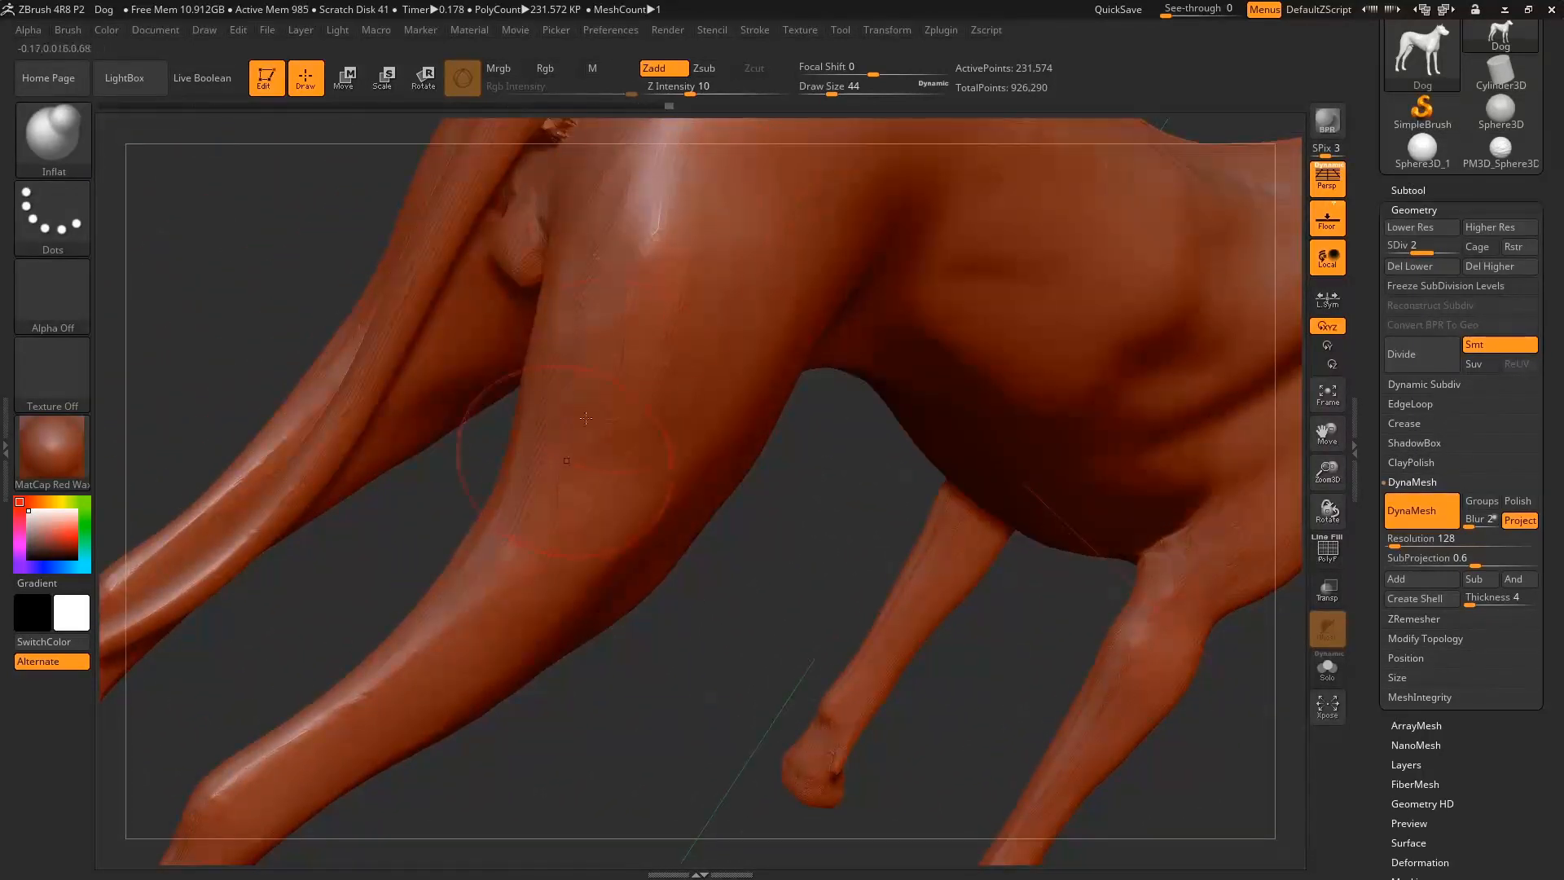
drag(655, 516, 746, 422)
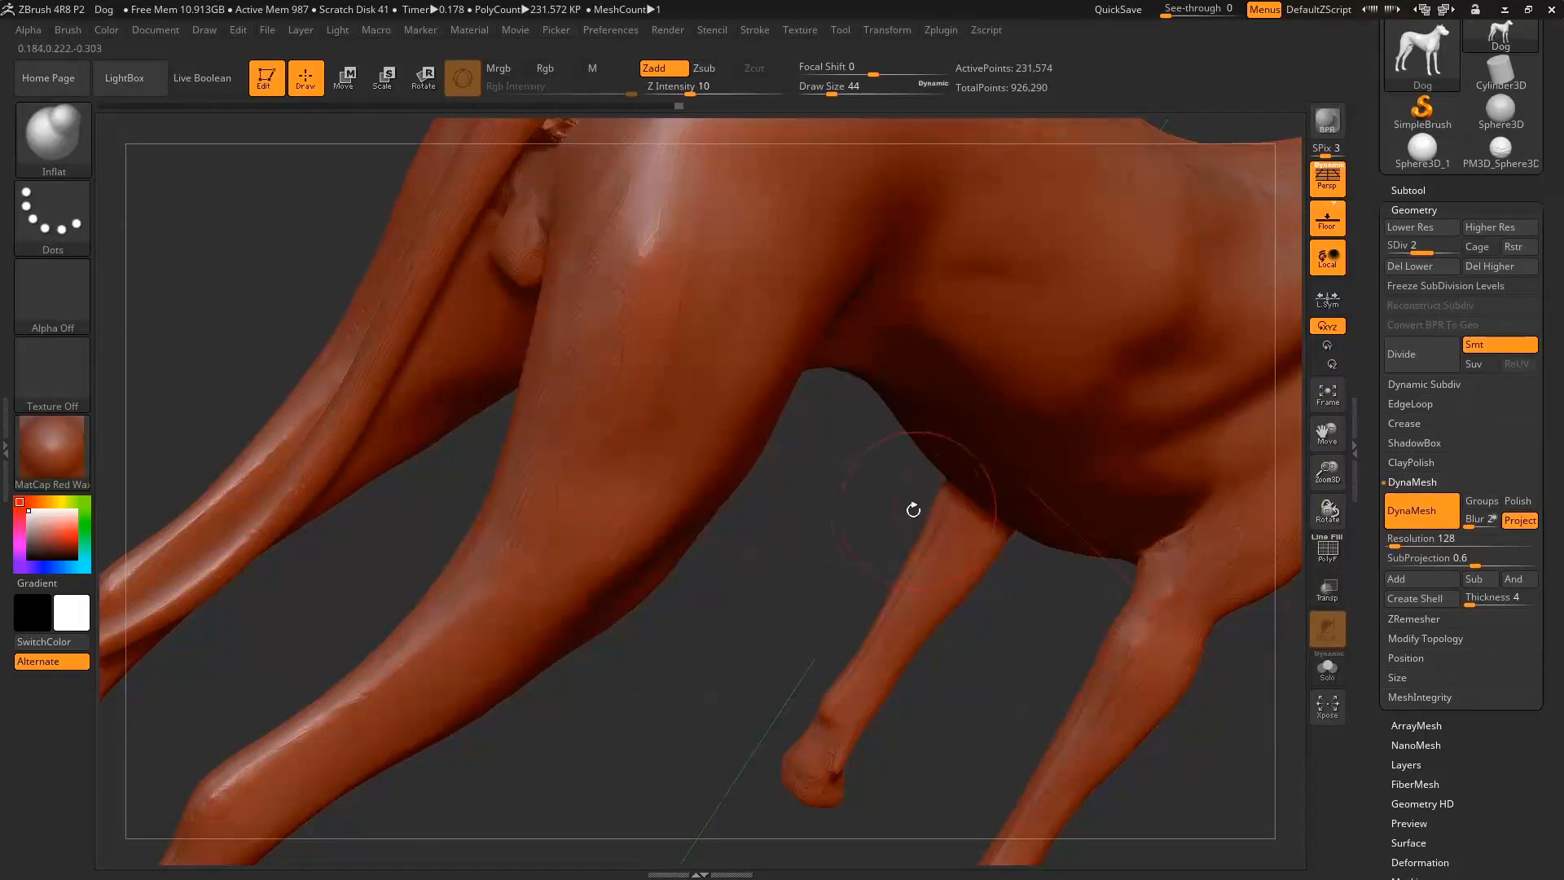
drag(914, 510, 1016, 601)
mouse_move(900, 456)
ctrl+right_down()
mouse_move(942, 496)
mouse_move(880, 481)
ctrl+right_up()
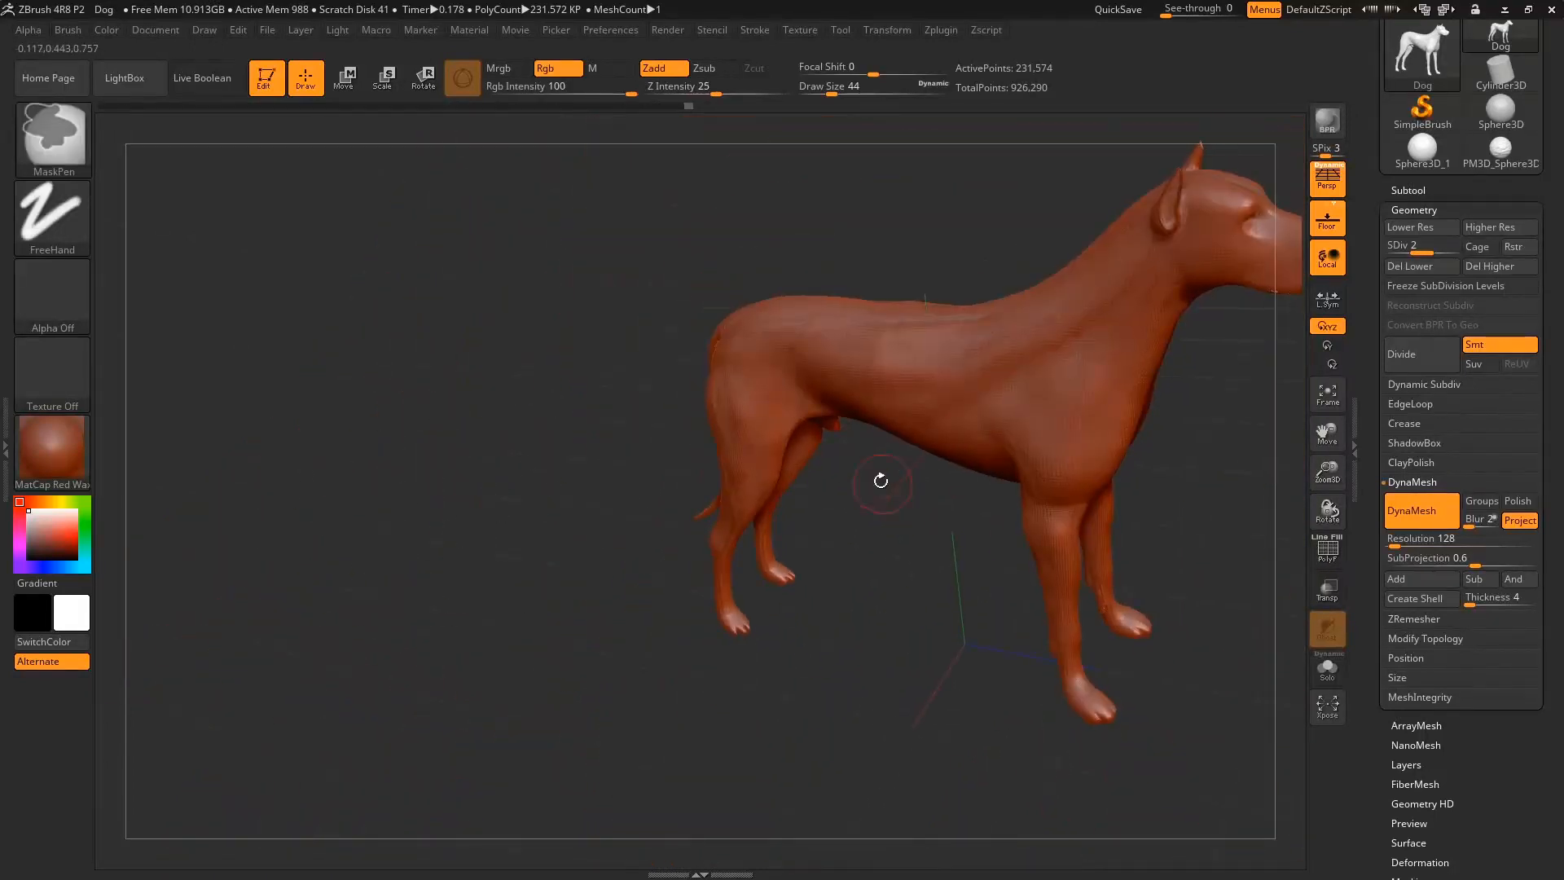
Smooth the surface along the dog's flank and back.
mouse_move(864, 534)
mouse_down()
mouse_move(749, 440)
mouse_move(722, 390)
mouse_move(661, 359)
mouse_up()
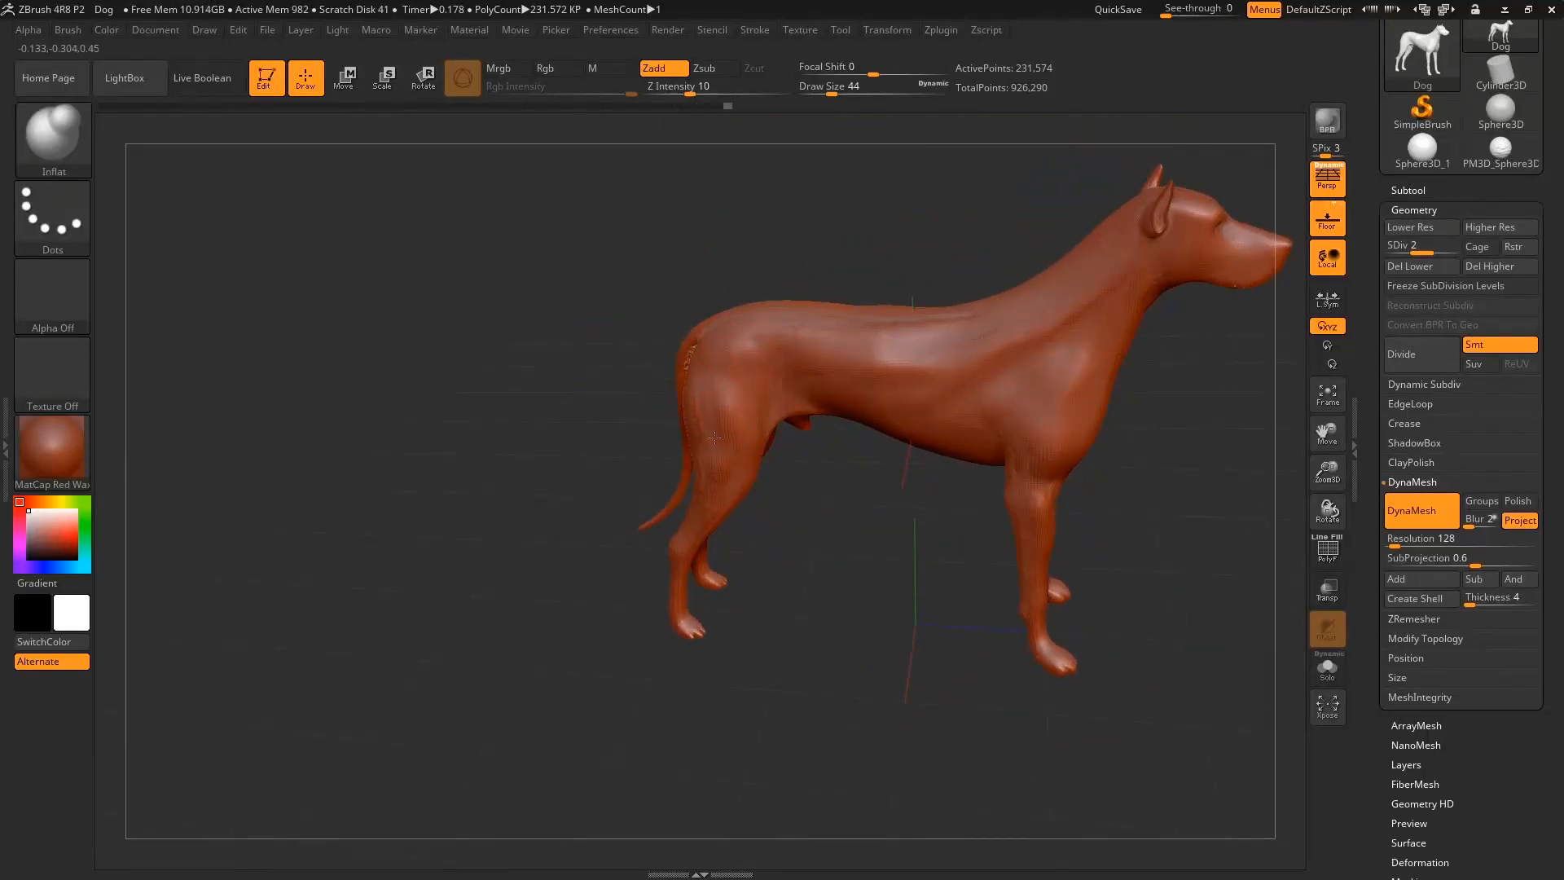
key(shift)
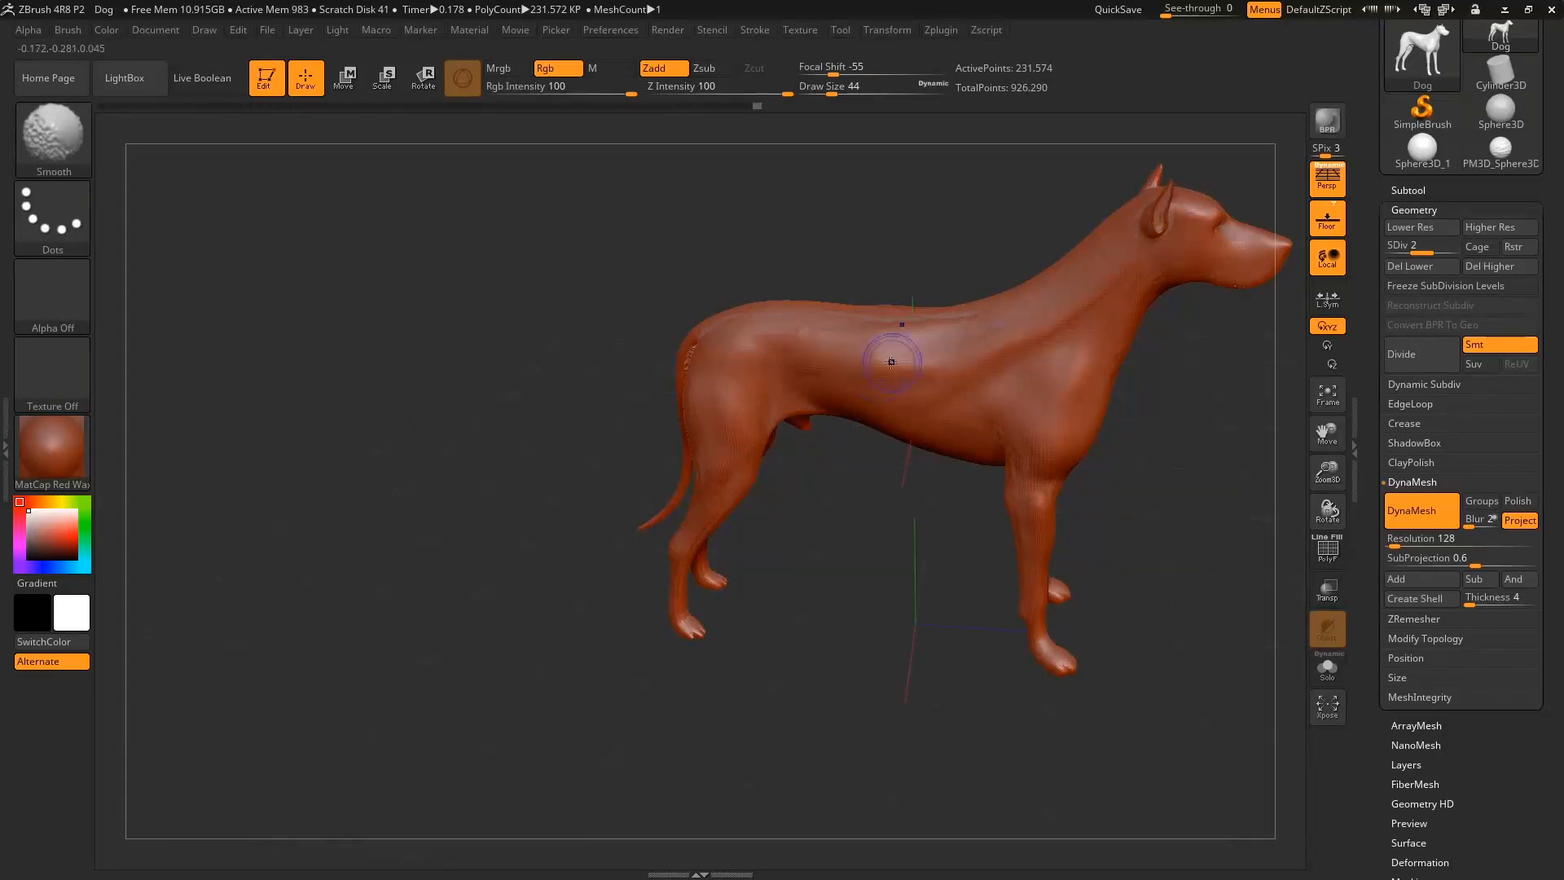
mouse_move(1152, 419)
mouse_down()
mouse_move(1205, 453)
mouse_move(839, 477)
mouse_up()
key(shift)
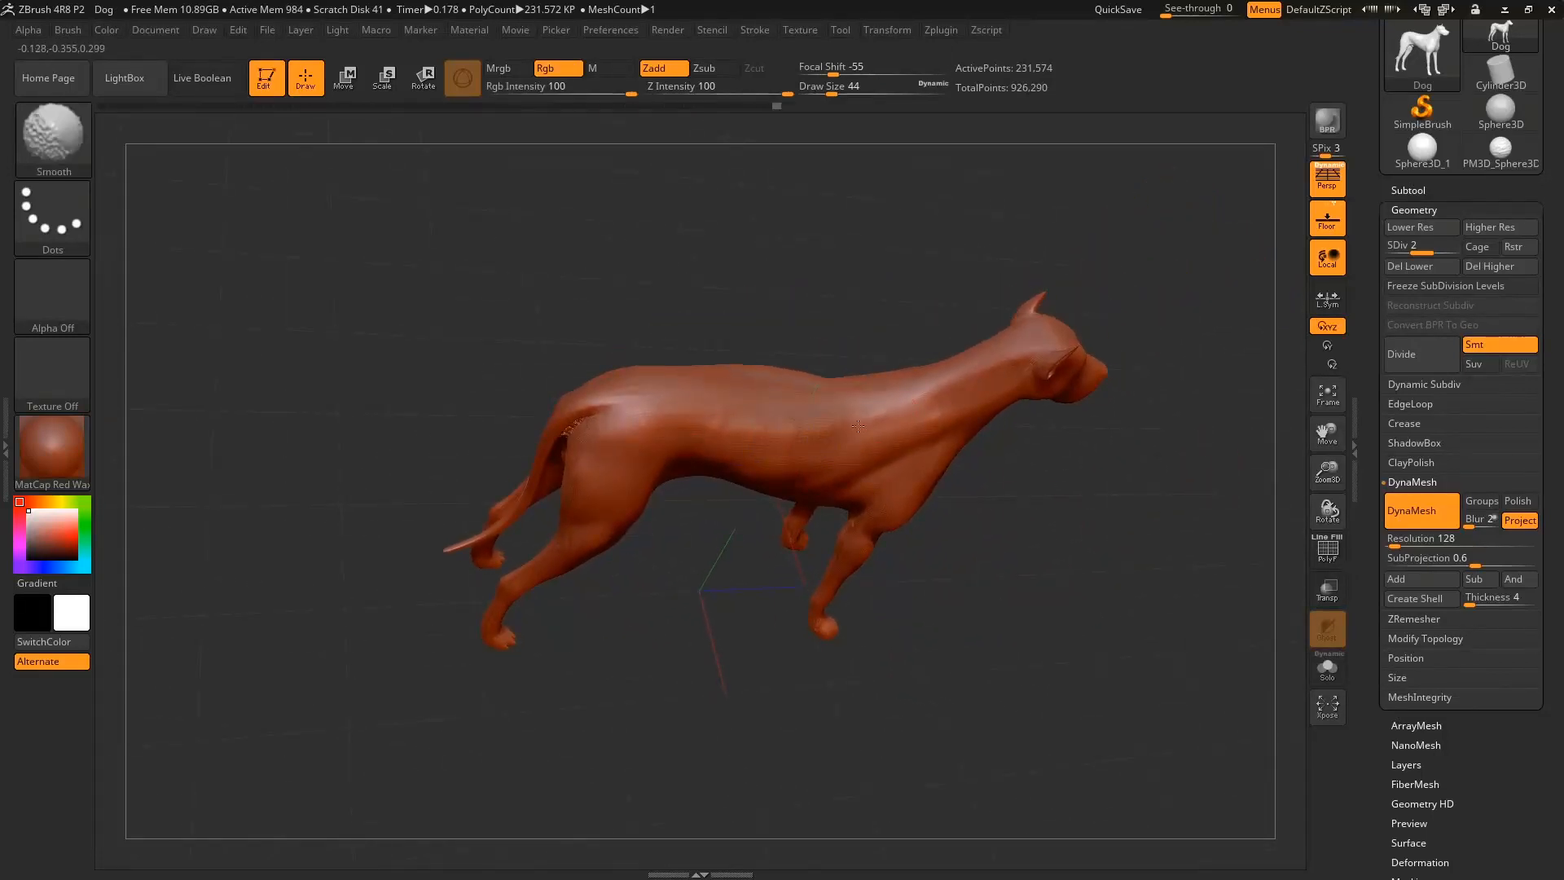
Inflate the area where the front legs join the lower chest.
mouse_move(973, 457)
mouse_down()
mouse_move(981, 481)
mouse_move(970, 415)
mouse_move(880, 346)
mouse_up()
key(ctrl)
ctrl+right_drag(1131, 338, 1042, 442)
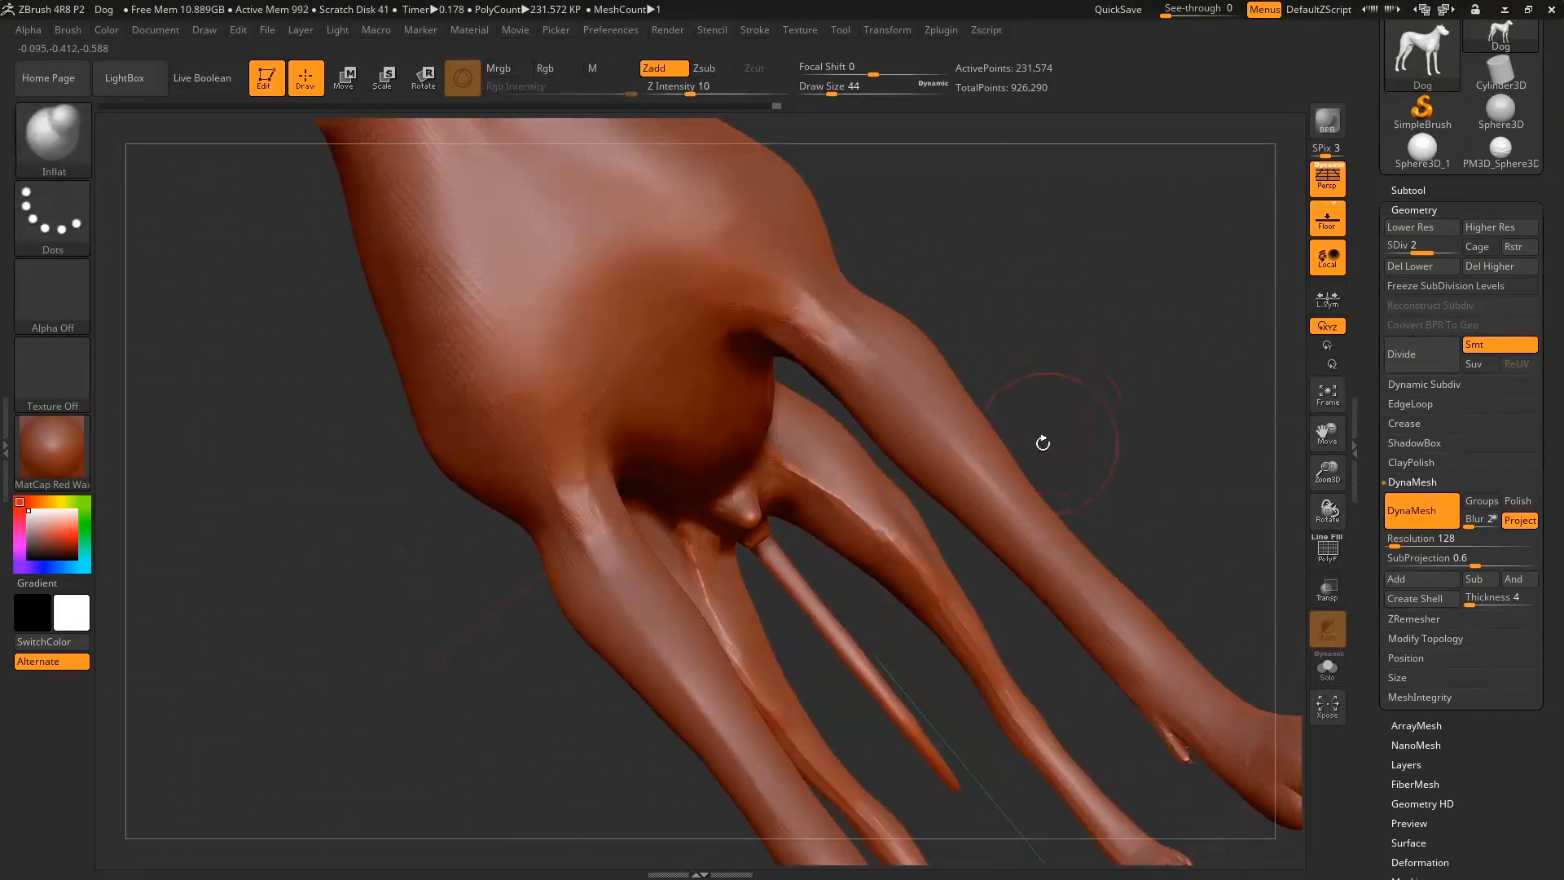
shift+drag(1043, 442, 1047, 344)
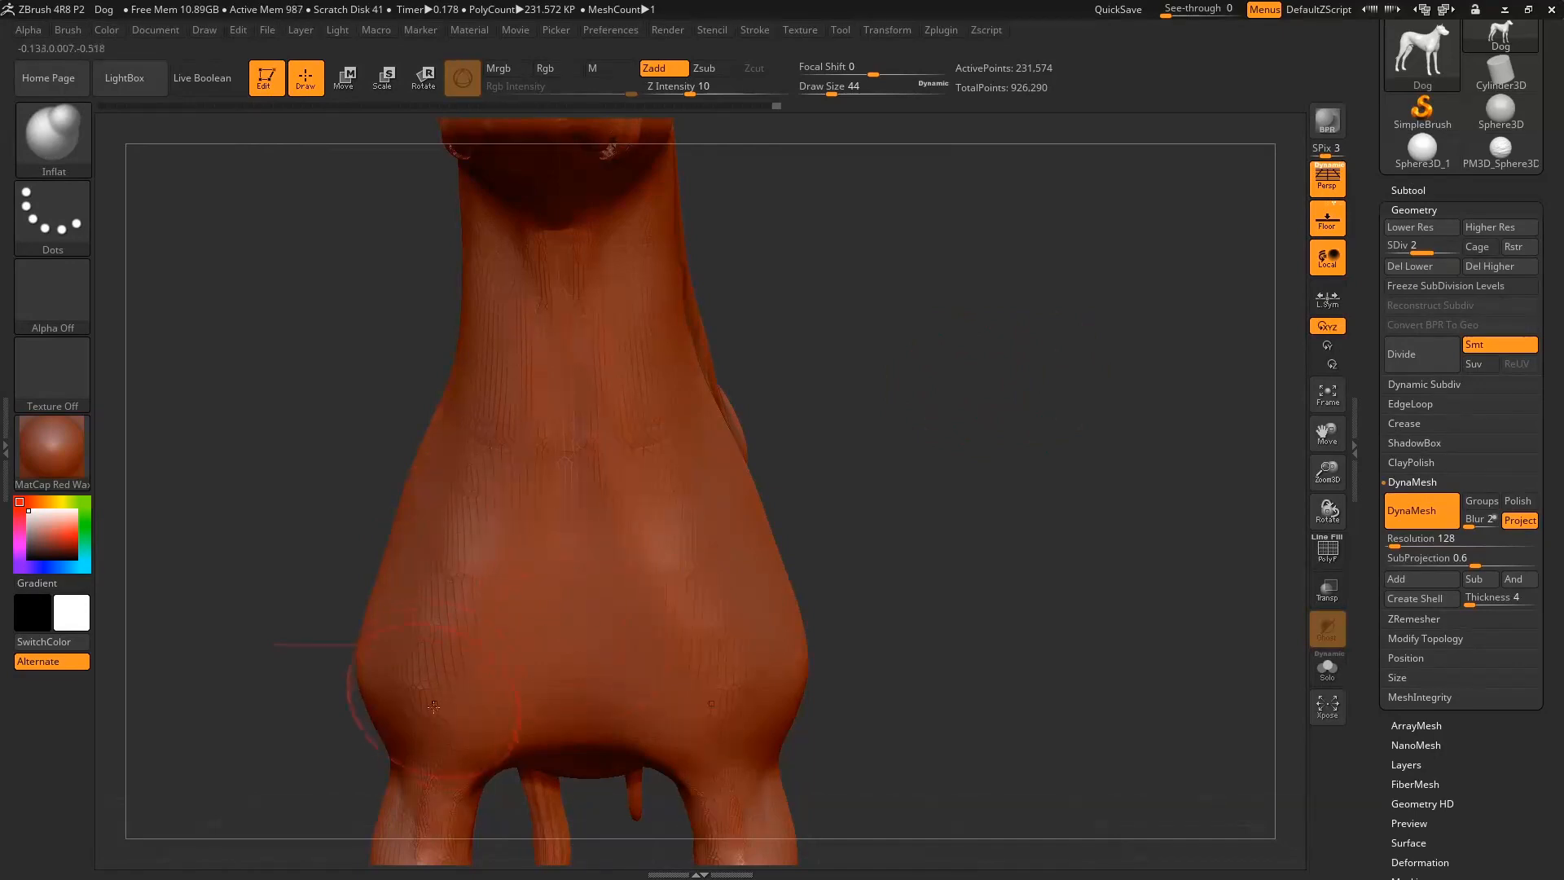
drag(396, 743, 387, 809)
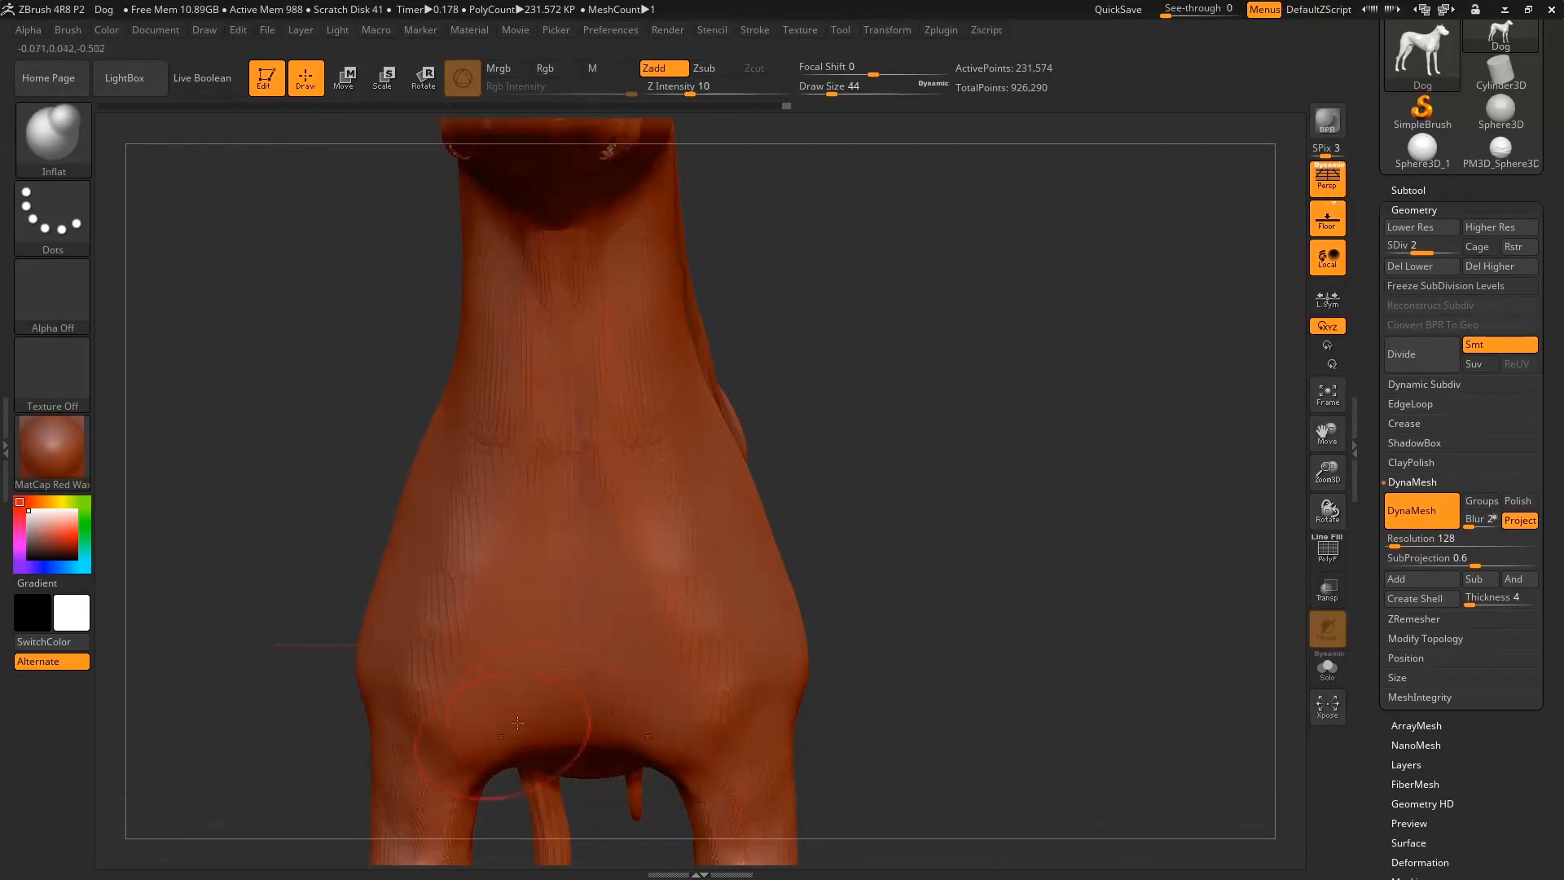
Build up a wide block of clay across the front of the dog's chest with the ClayBuildup brush.
key(b)
key(c)
key(b)
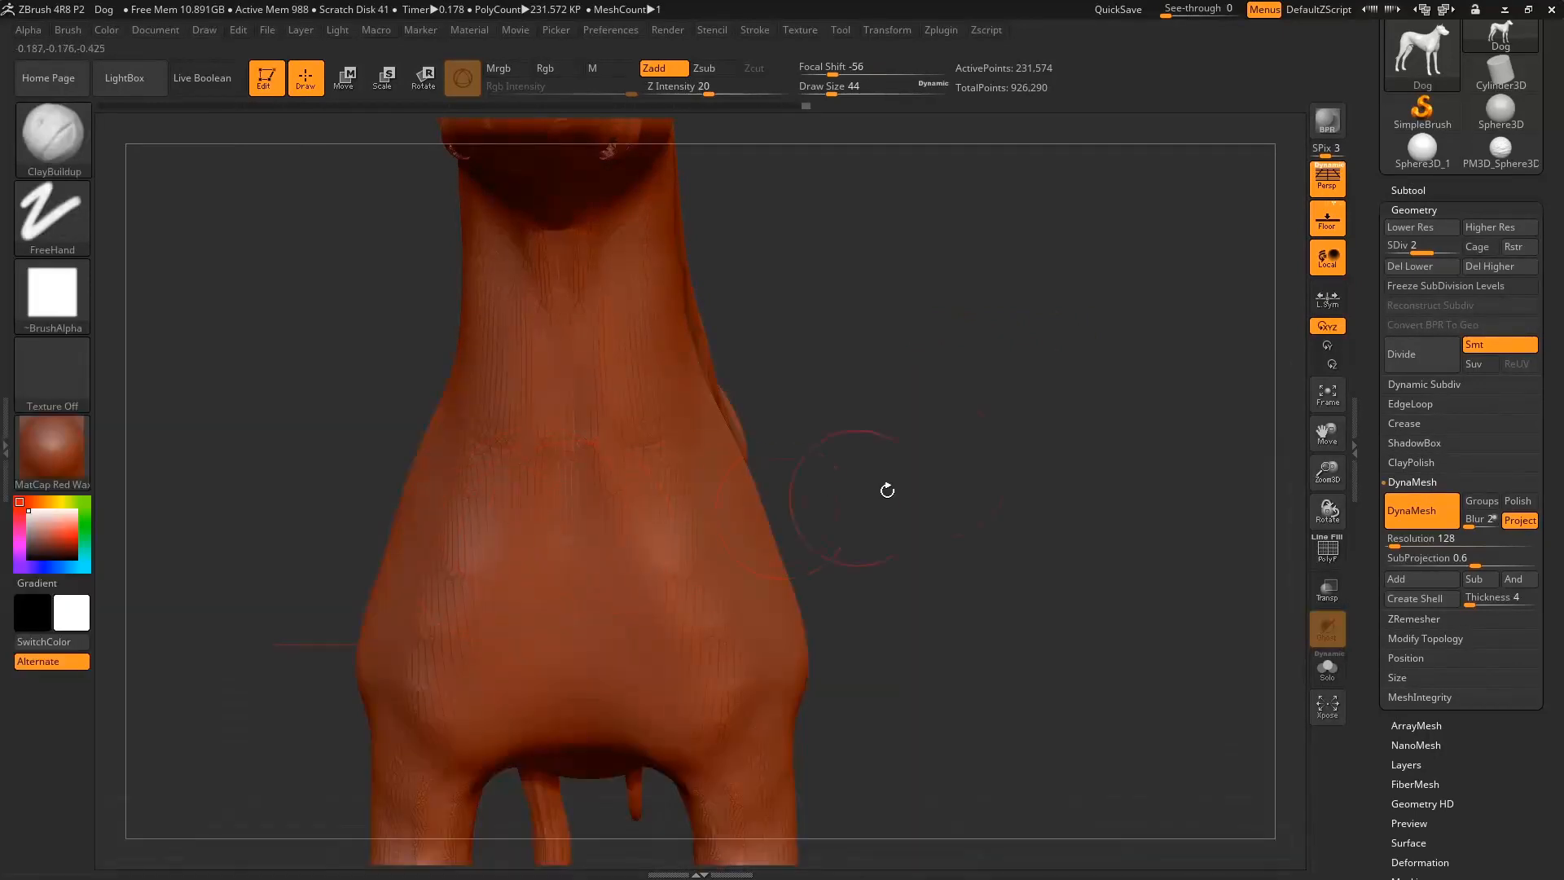
alt+right_drag(886, 489, 1122, 394)
mouse_move(708, 488)
mouse_down()
mouse_move(814, 505)
mouse_move(644, 555)
mouse_move(814, 570)
mouse_move(664, 577)
mouse_move(876, 562)
mouse_move(582, 522)
mouse_move(823, 505)
mouse_move(670, 484)
mouse_move(855, 464)
mouse_move(603, 473)
mouse_move(807, 497)
mouse_move(656, 560)
mouse_move(855, 570)
mouse_move(619, 583)
mouse_move(675, 519)
mouse_up()
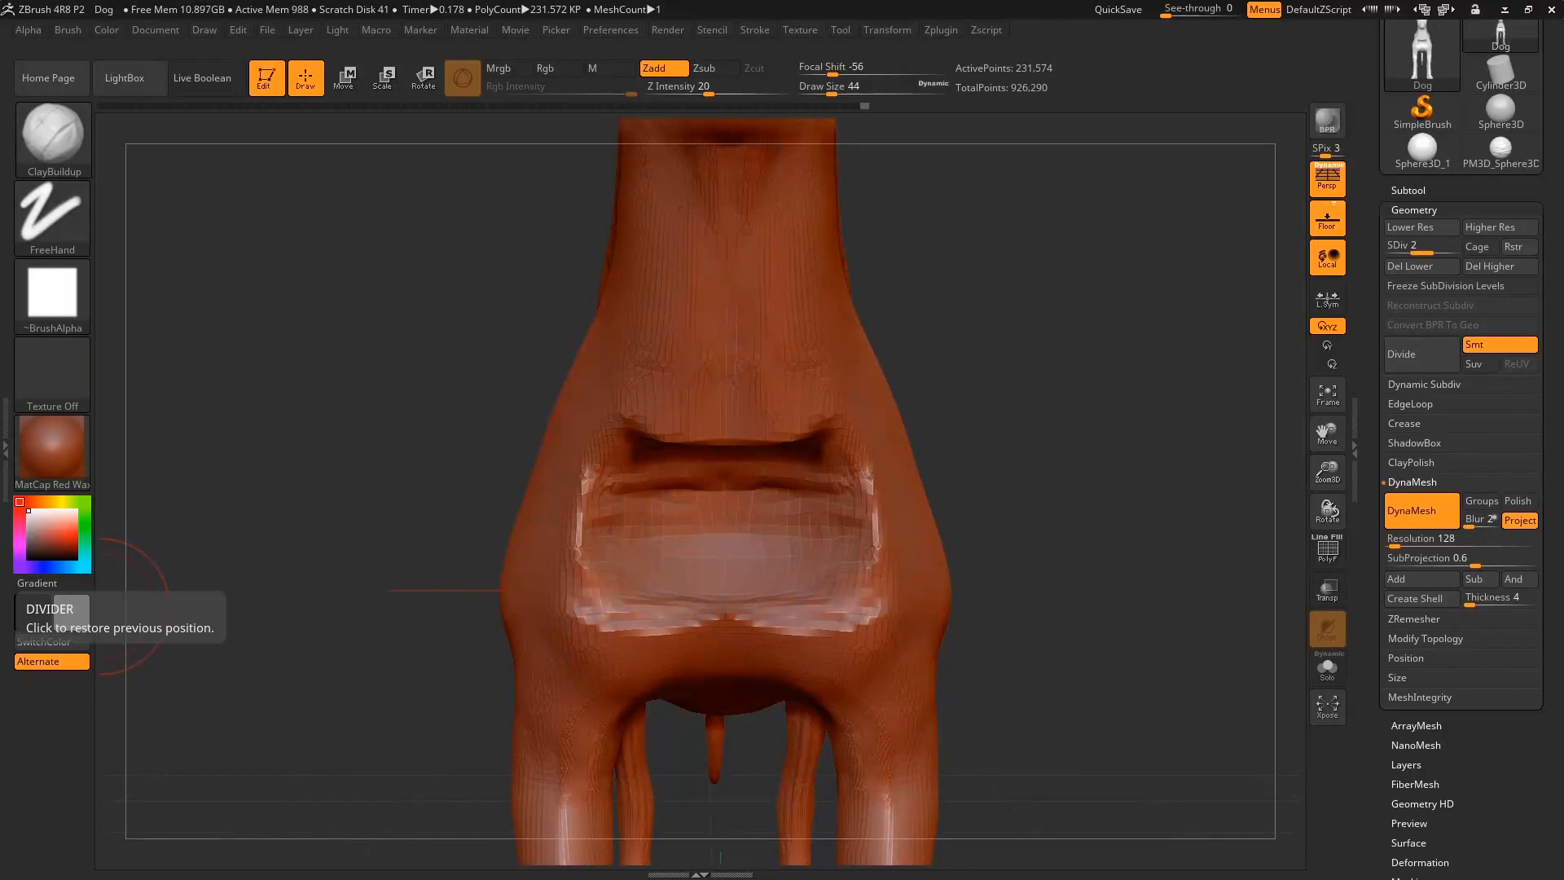
Carve a deep recess into the front of the chest with ClayBuildup, checking the stretched polygons in wireframe.
drag(1037, 432, 995, 437)
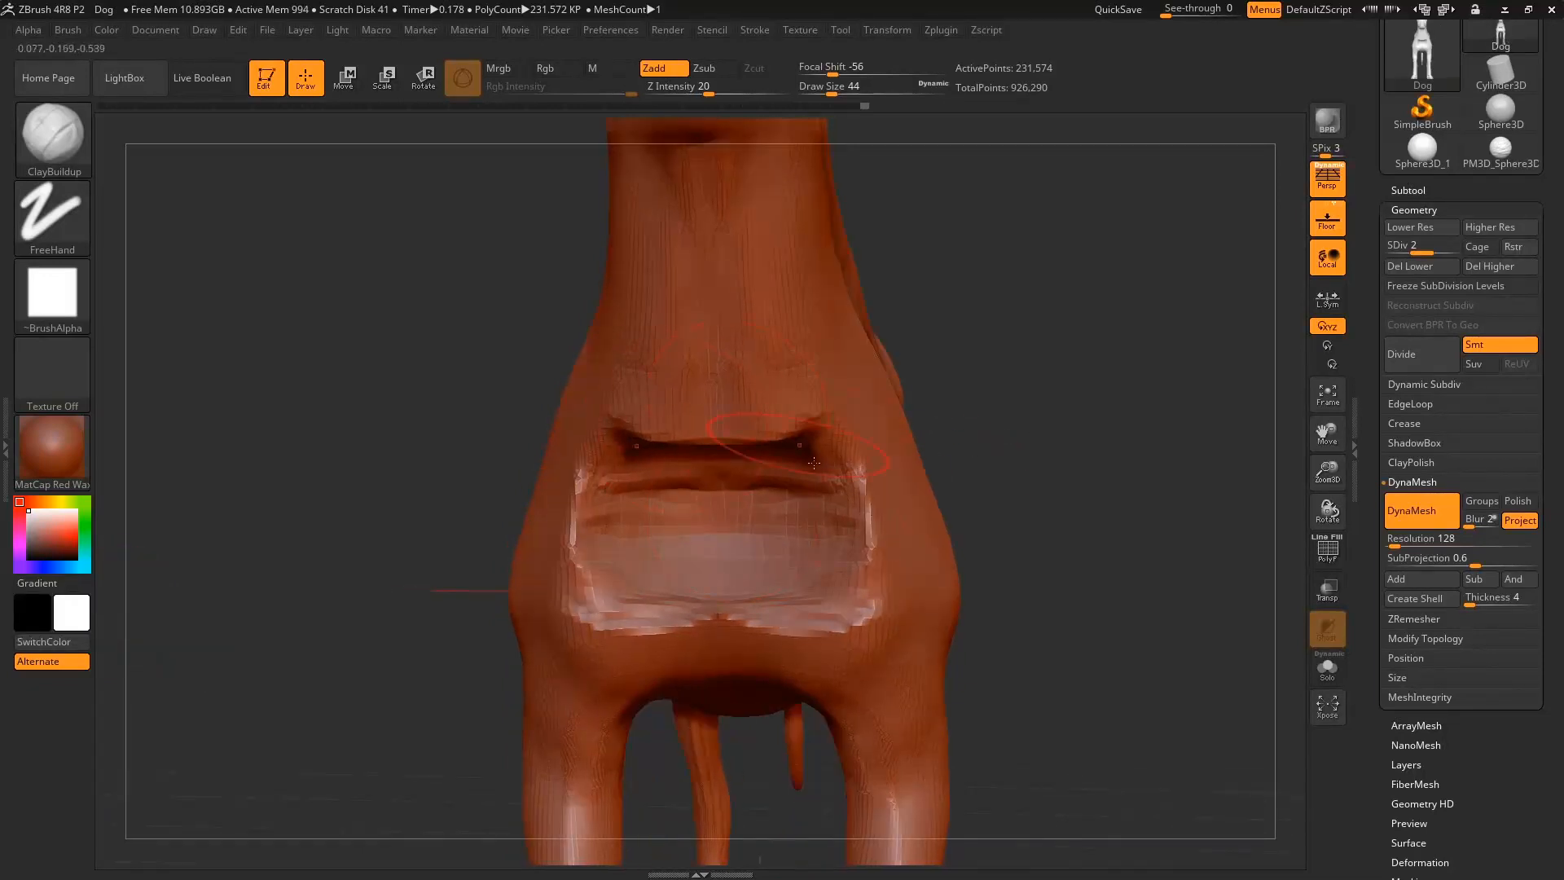
mouse_move(668, 535)
alt+mouse_down()
mouse_move(701, 514)
mouse_move(668, 481)
mouse_move(685, 513)
mouse_move(743, 536)
mouse_move(839, 501)
mouse_move(770, 525)
mouse_move(822, 534)
alt+mouse_up()
click(1328, 548)
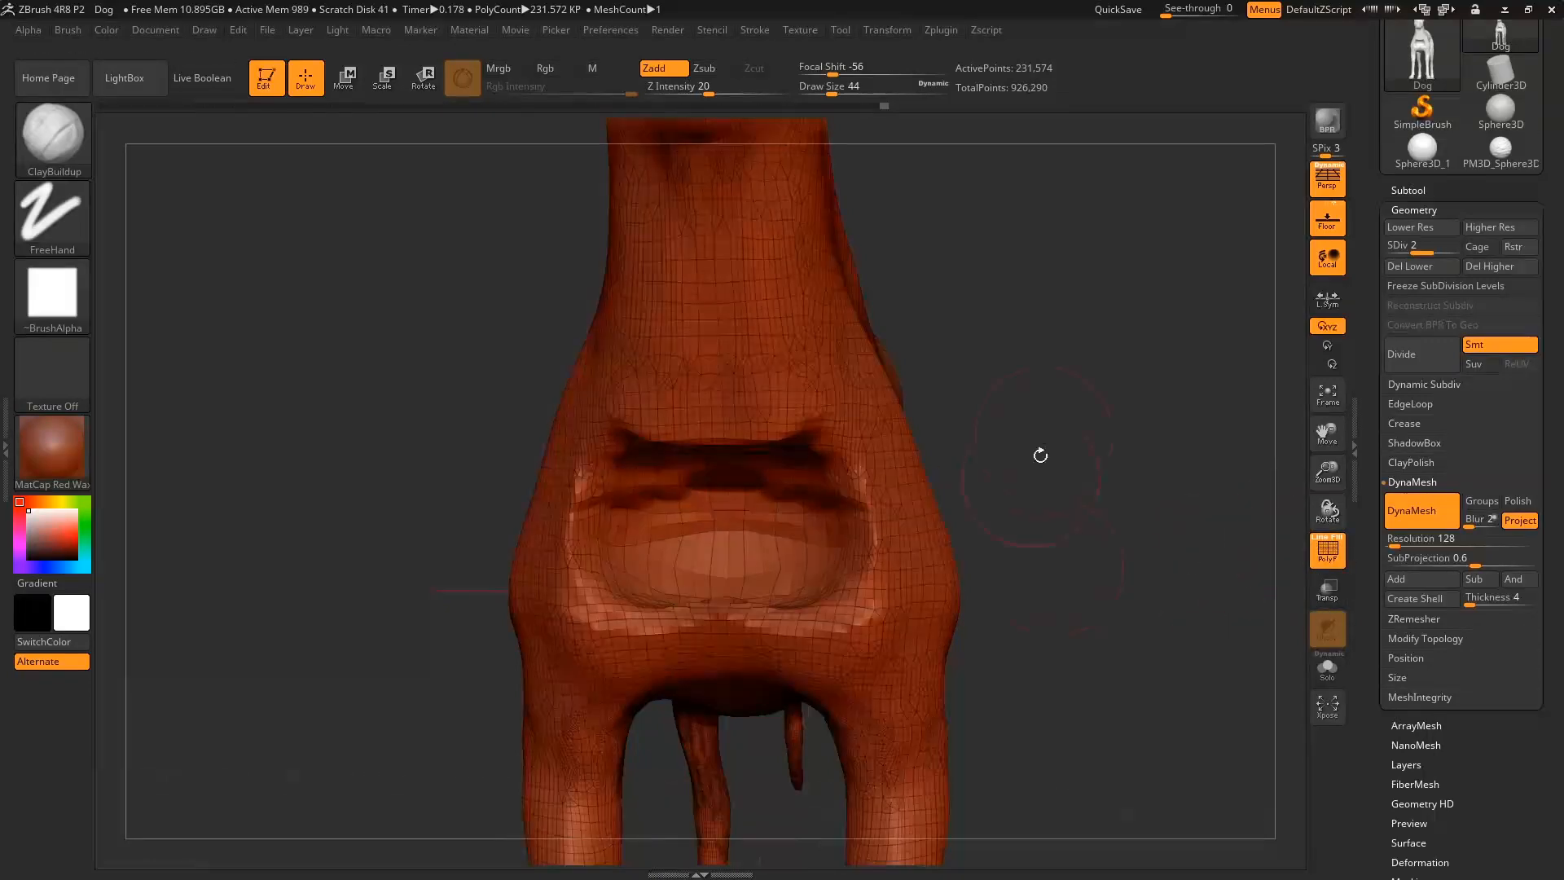
drag(1133, 454, 1342, 548)
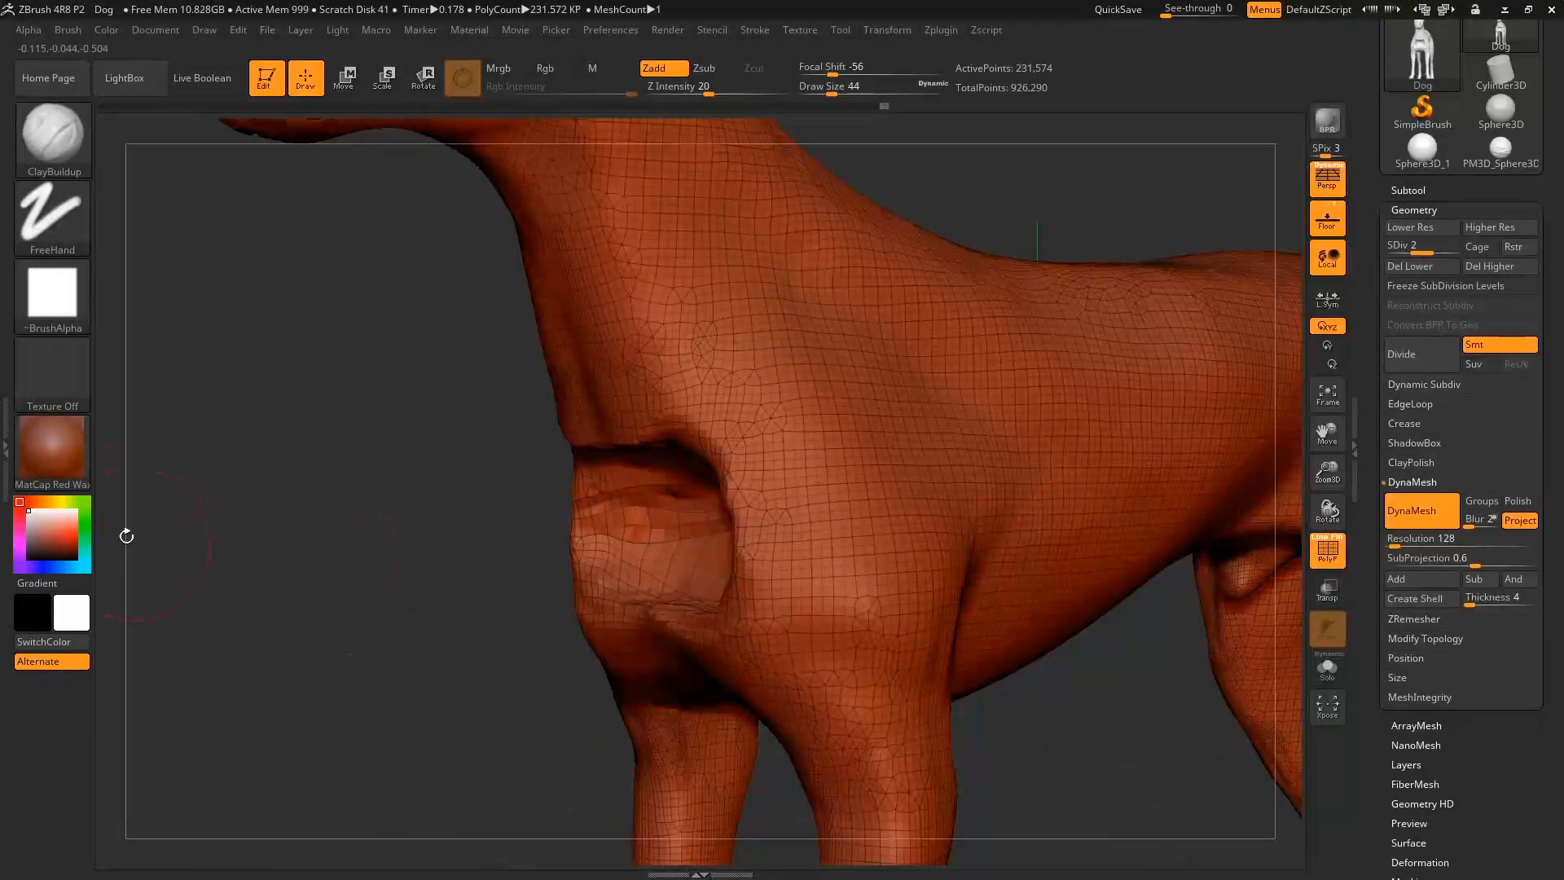
mouse_move(127, 536)
mouse_down()
mouse_move(777, 496)
mouse_move(668, 456)
mouse_move(693, 514)
mouse_move(607, 462)
mouse_move(629, 515)
mouse_up()
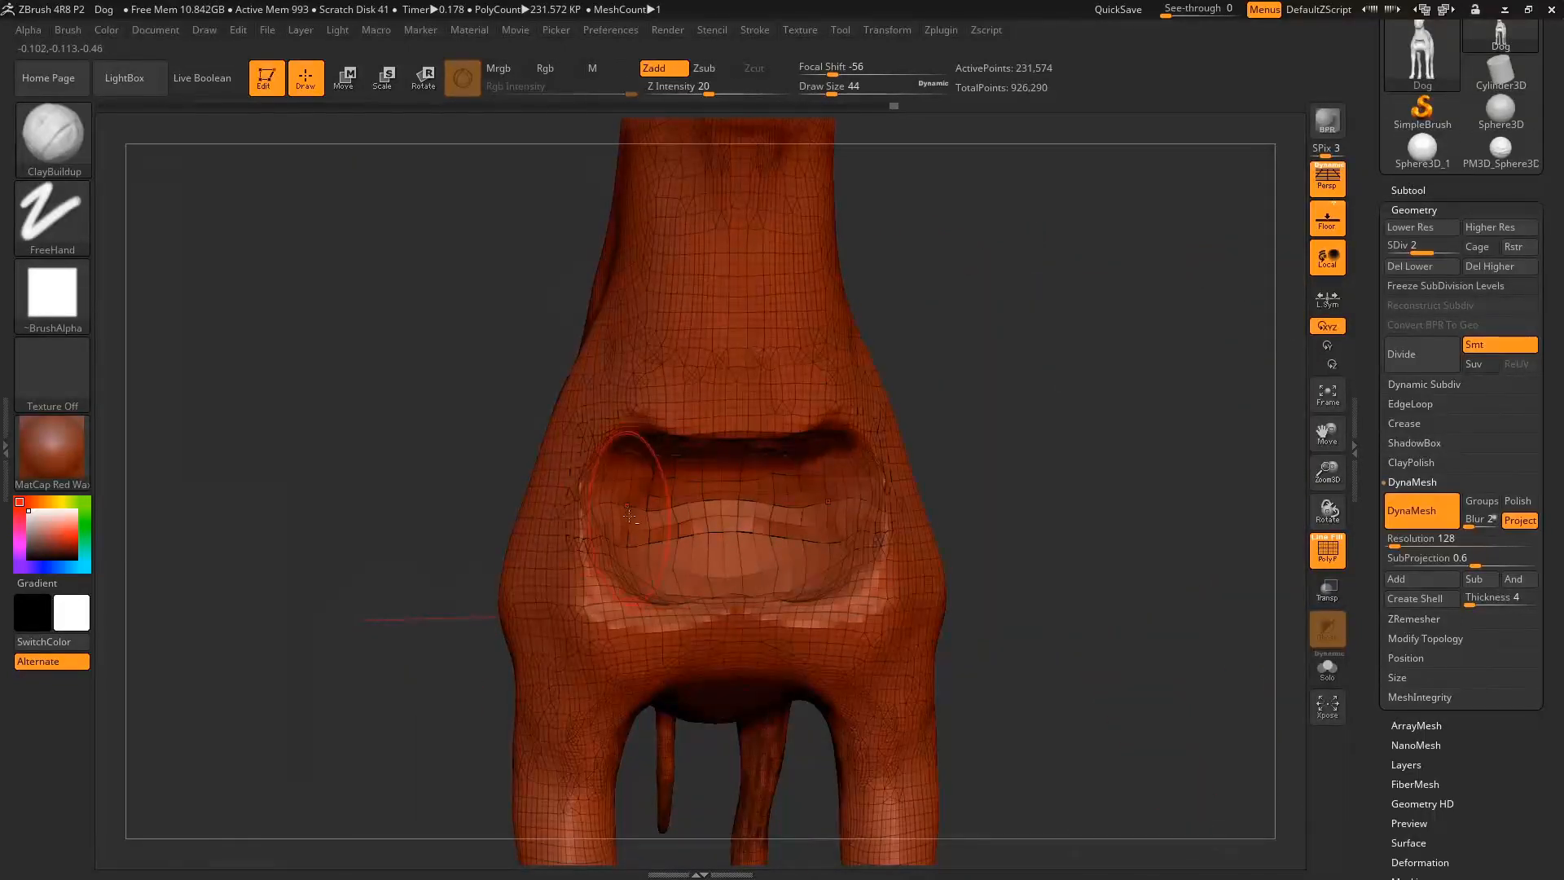
mouse_move(823, 497)
mouse_down()
mouse_move(734, 526)
mouse_move(668, 489)
mouse_move(635, 545)
mouse_up()
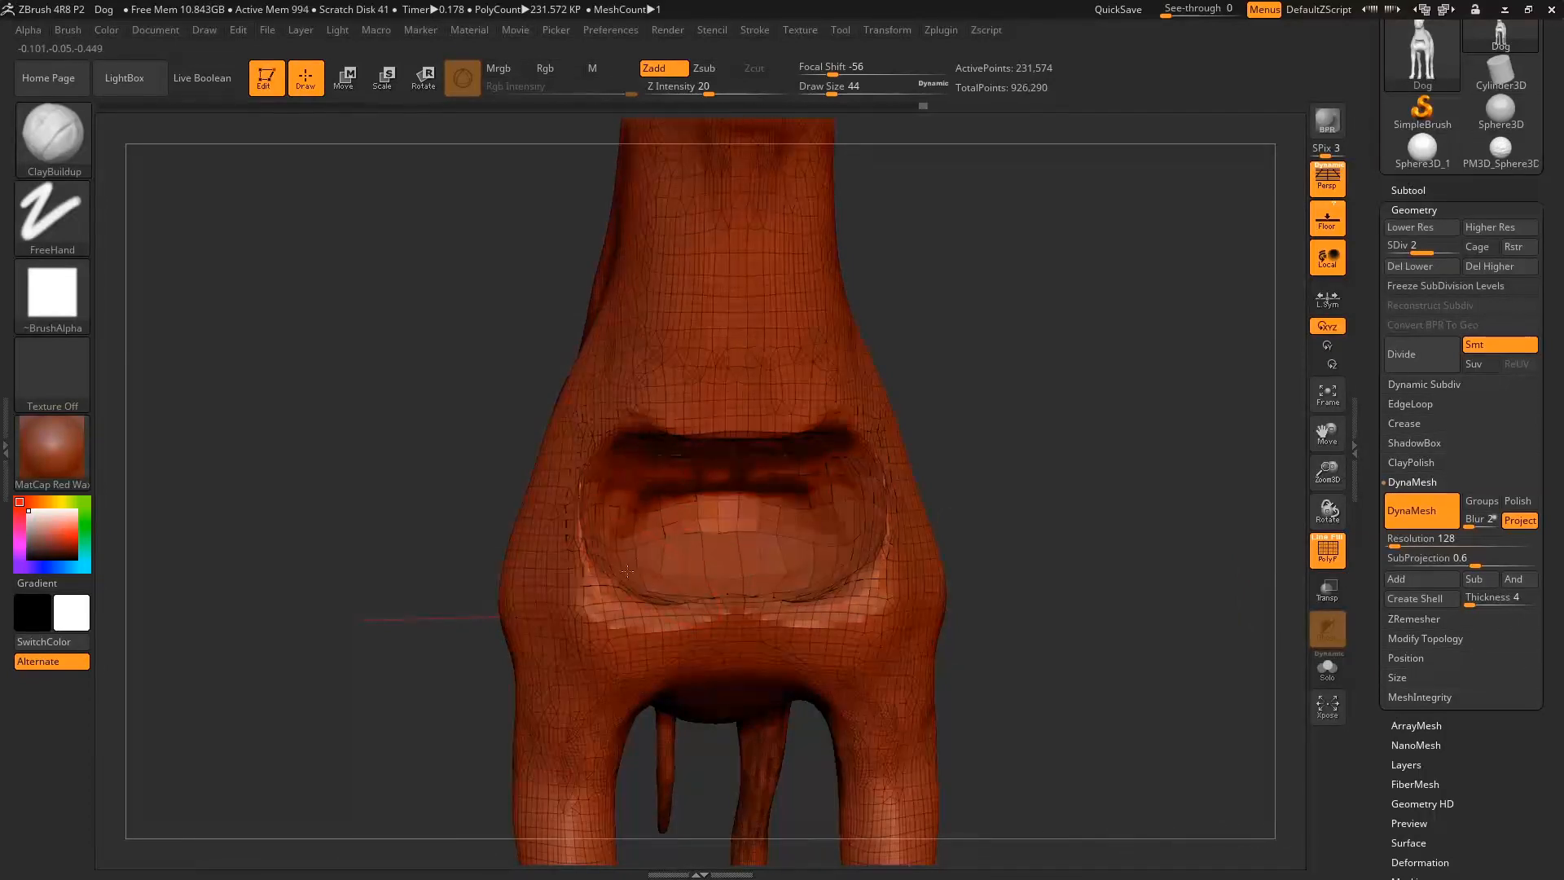
drag(676, 490, 656, 477)
click(1328, 551)
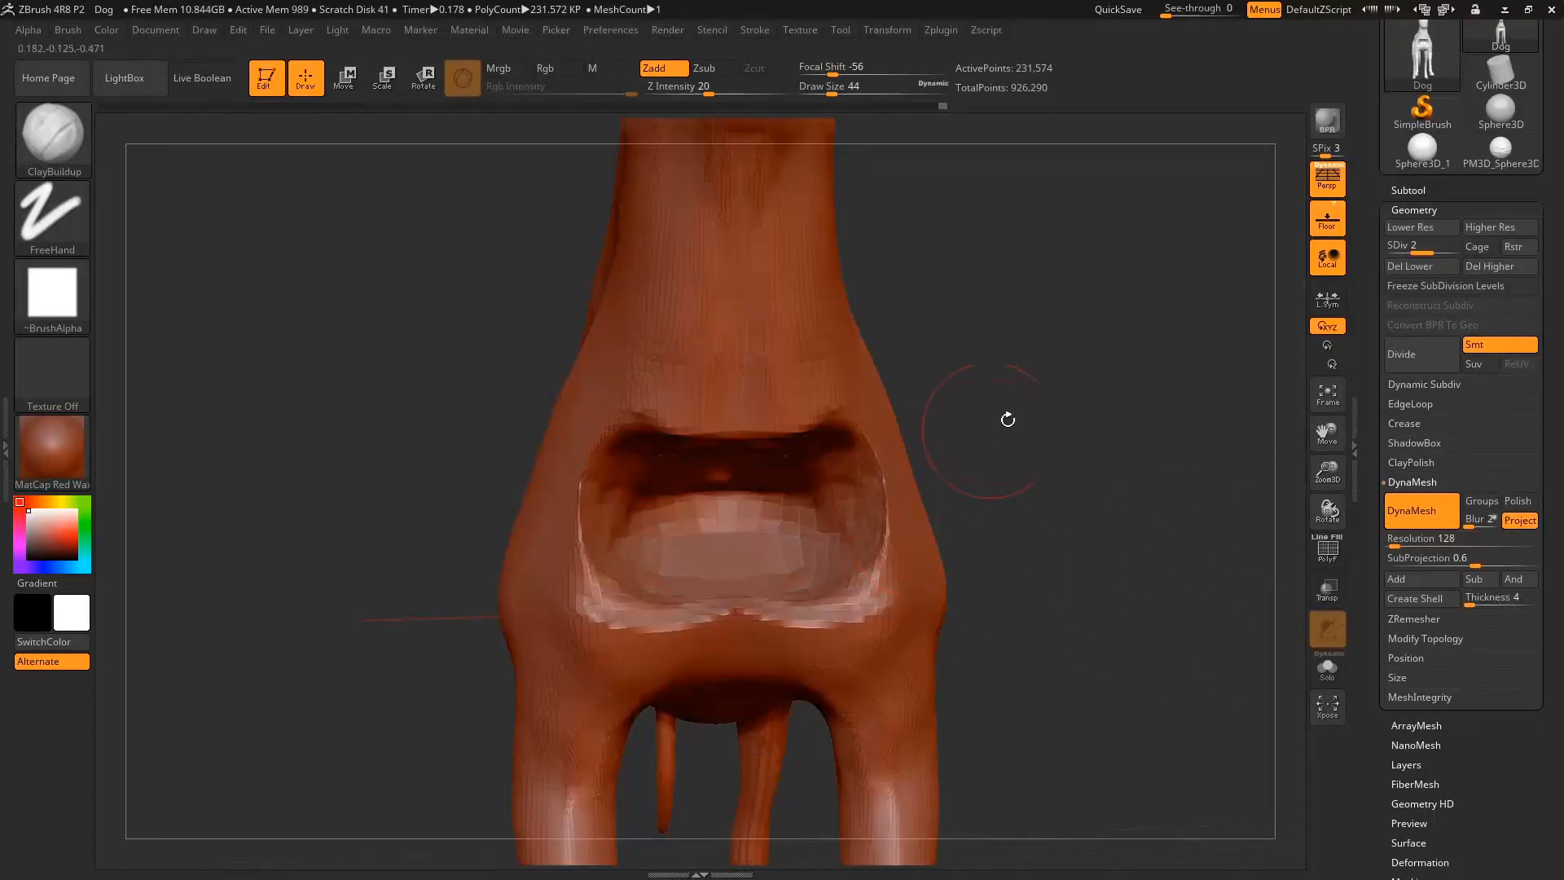
Remesh the dog with DynaMesh and inspect the rebuilt chest topology in wireframe.
key(ctrl)
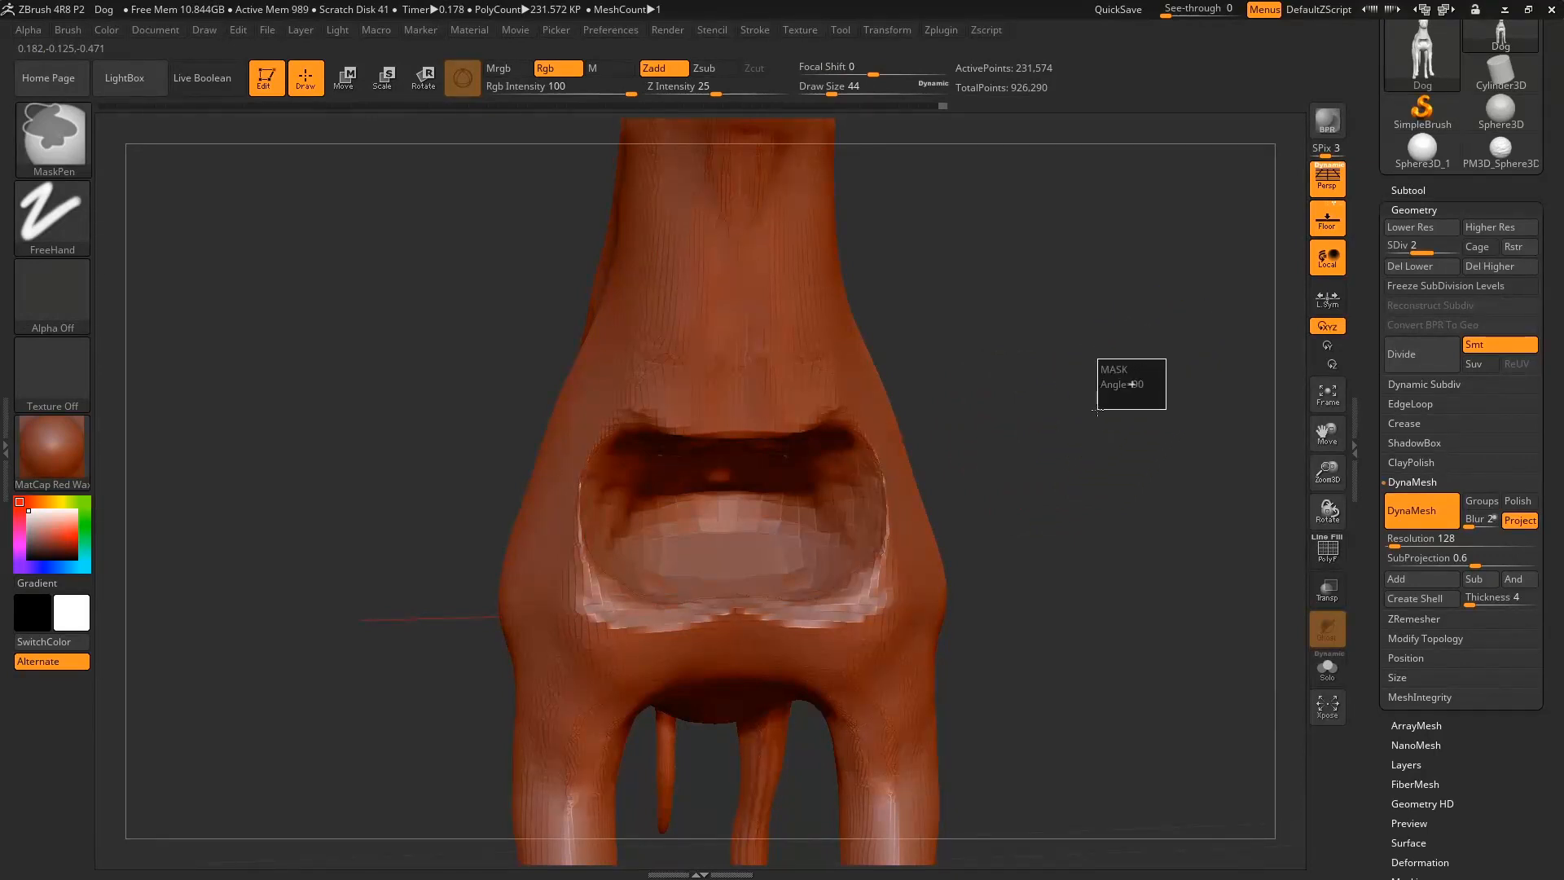
mouse_move(1097, 409)
ctrl+mouse_down()
mouse_move(1073, 433)
mouse_move(1096, 432)
ctrl+mouse_up()
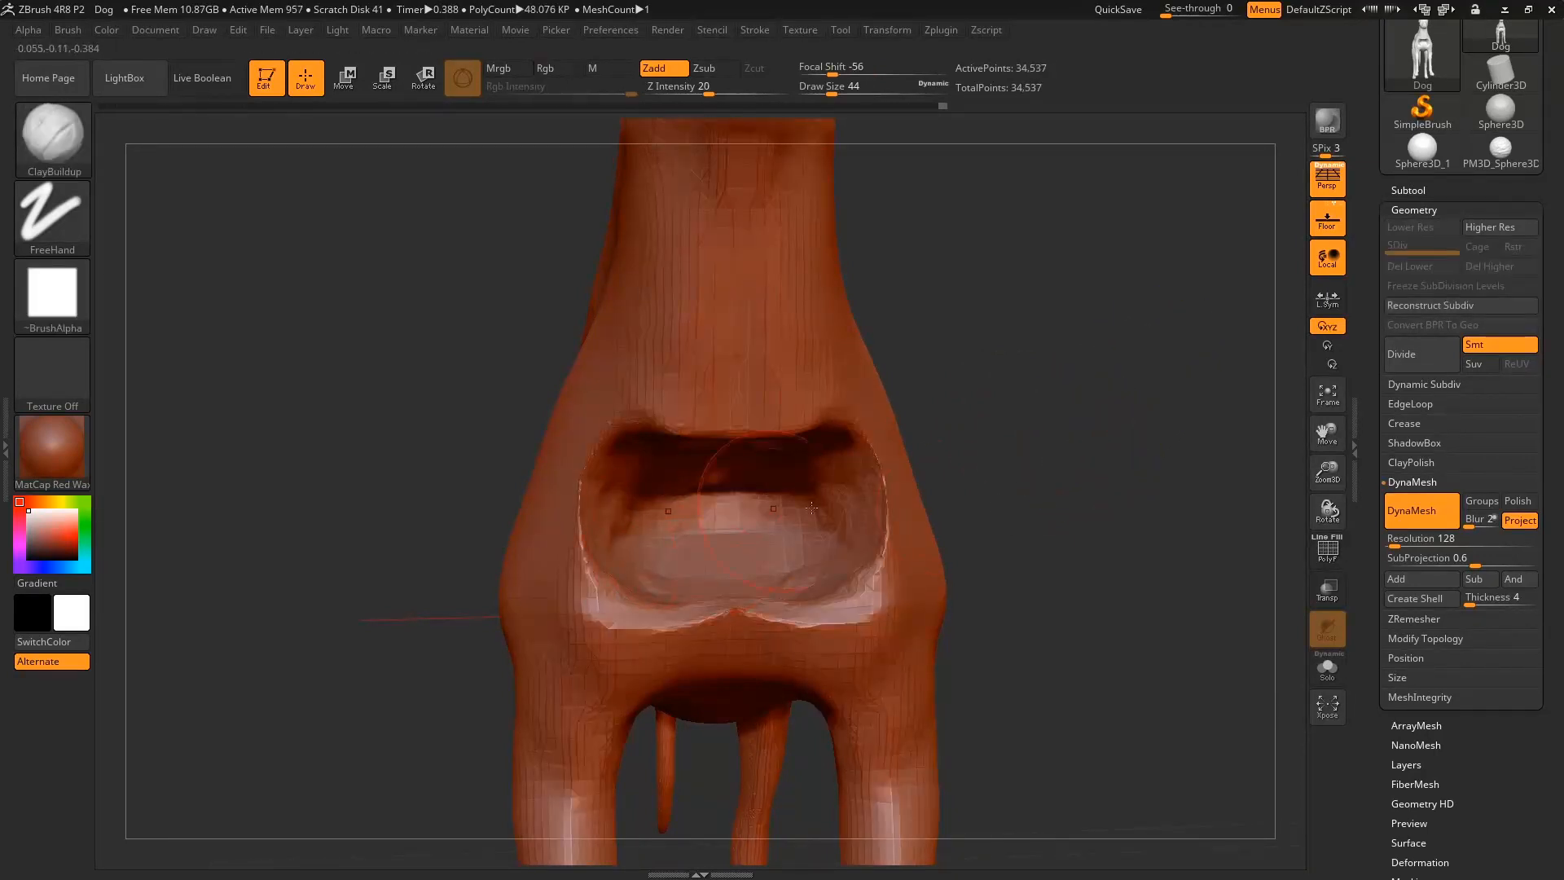
click(1327, 553)
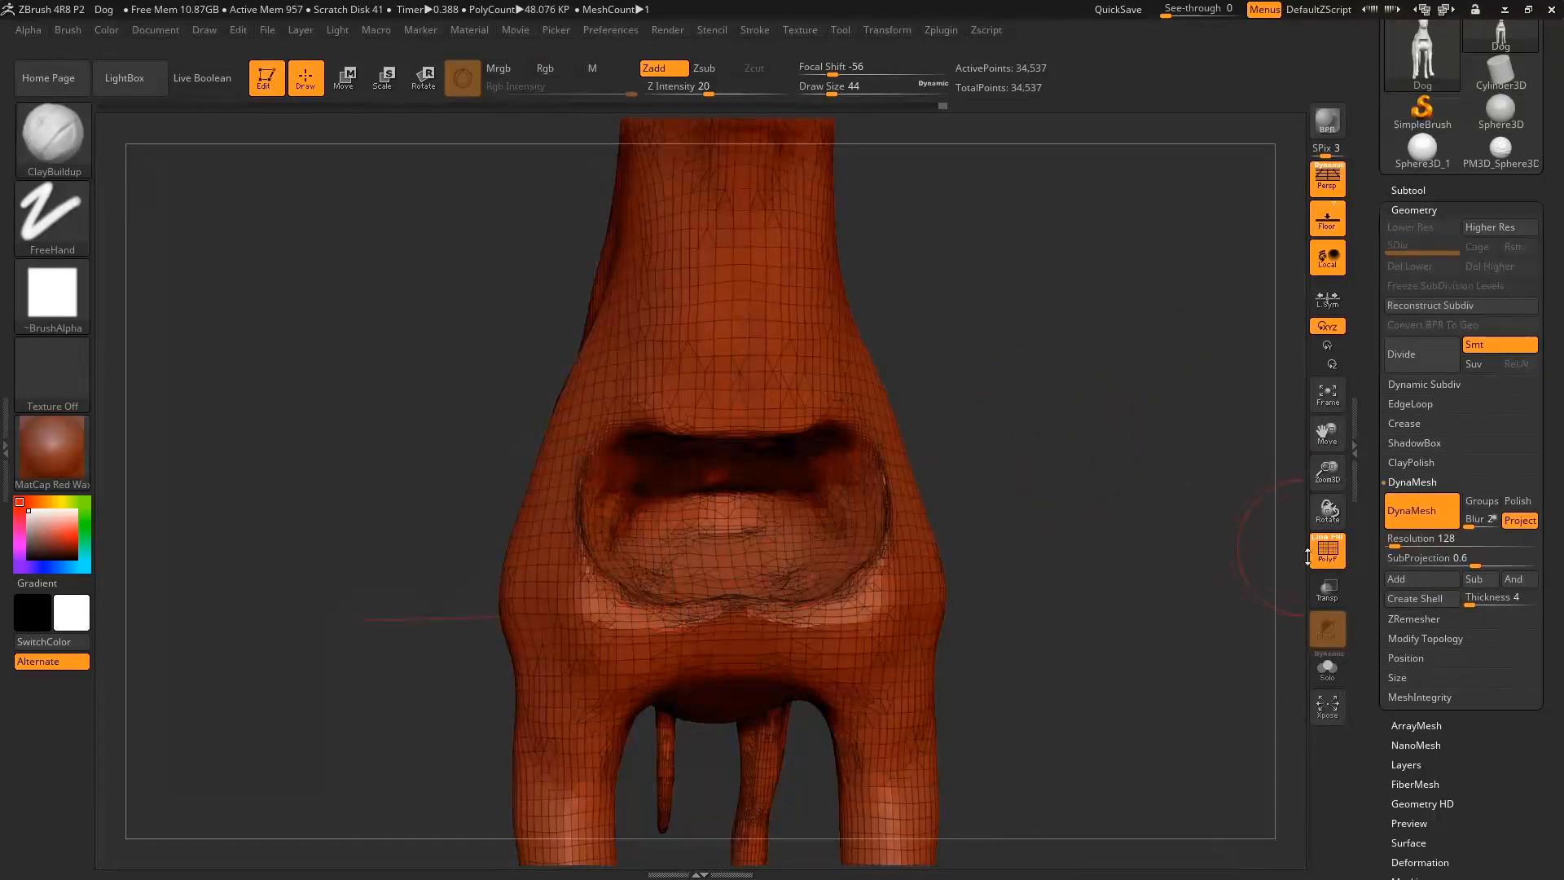
click(1320, 554)
Smooth the chest recess and reshape its side and upper rim with the Move brush.
mouse_move(839, 582)
shift+mouse_down()
mouse_move(770, 548)
mouse_move(687, 539)
mouse_move(733, 488)
mouse_move(656, 432)
mouse_move(649, 453)
mouse_move(605, 425)
mouse_move(570, 456)
mouse_move(581, 489)
shift+mouse_up()
key(b)
key(m)
key(v)
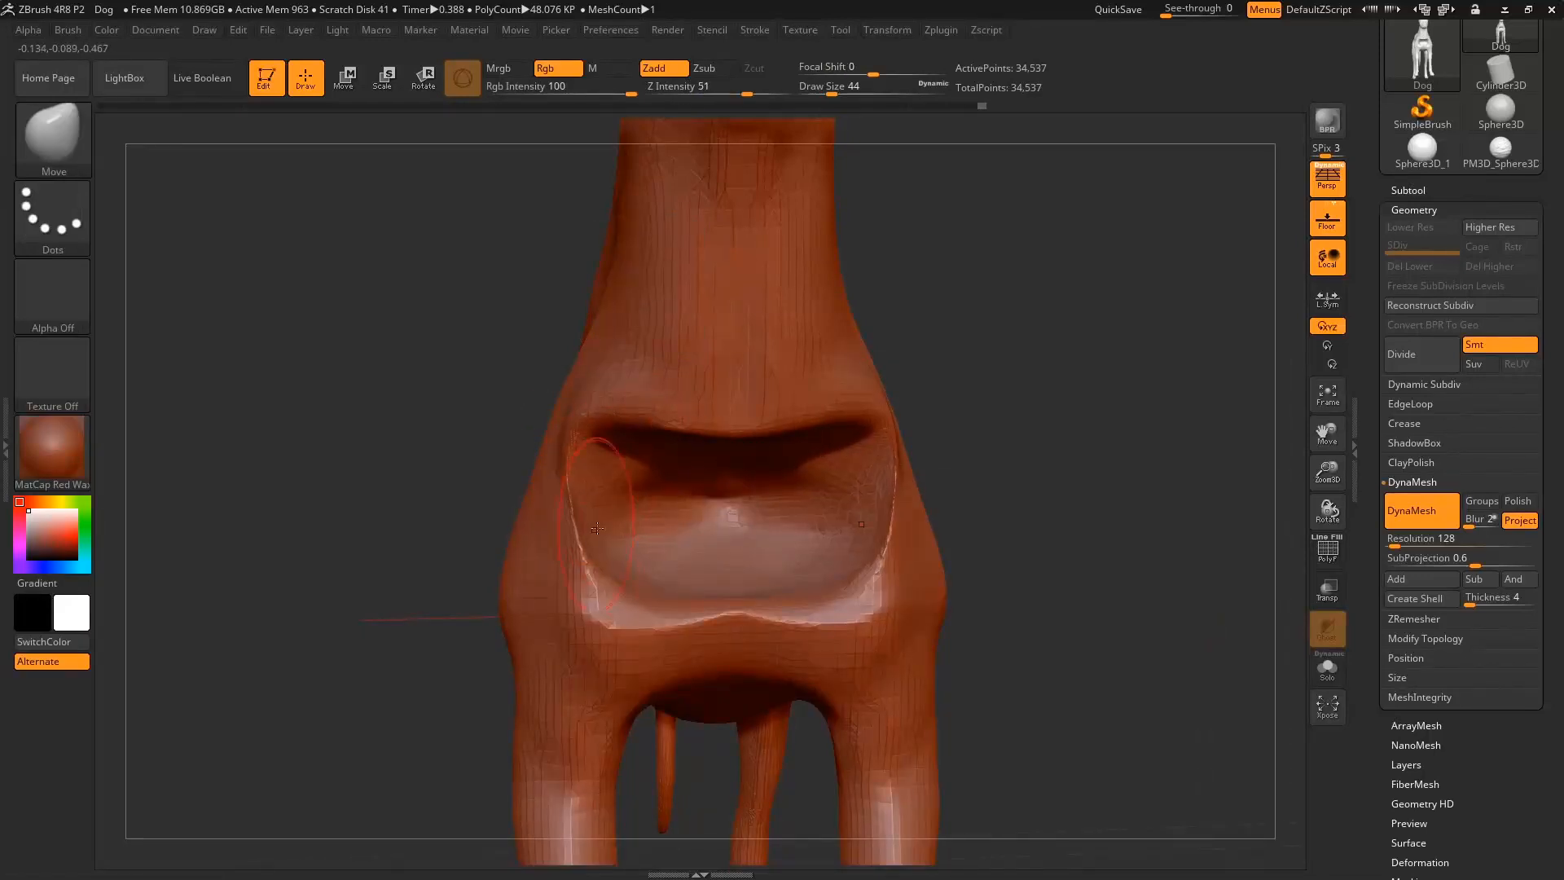
drag(617, 538, 607, 540)
mouse_move(694, 422)
mouse_down()
mouse_move(700, 440)
mouse_move(614, 440)
mouse_move(614, 455)
mouse_move(736, 438)
mouse_move(726, 430)
mouse_up()
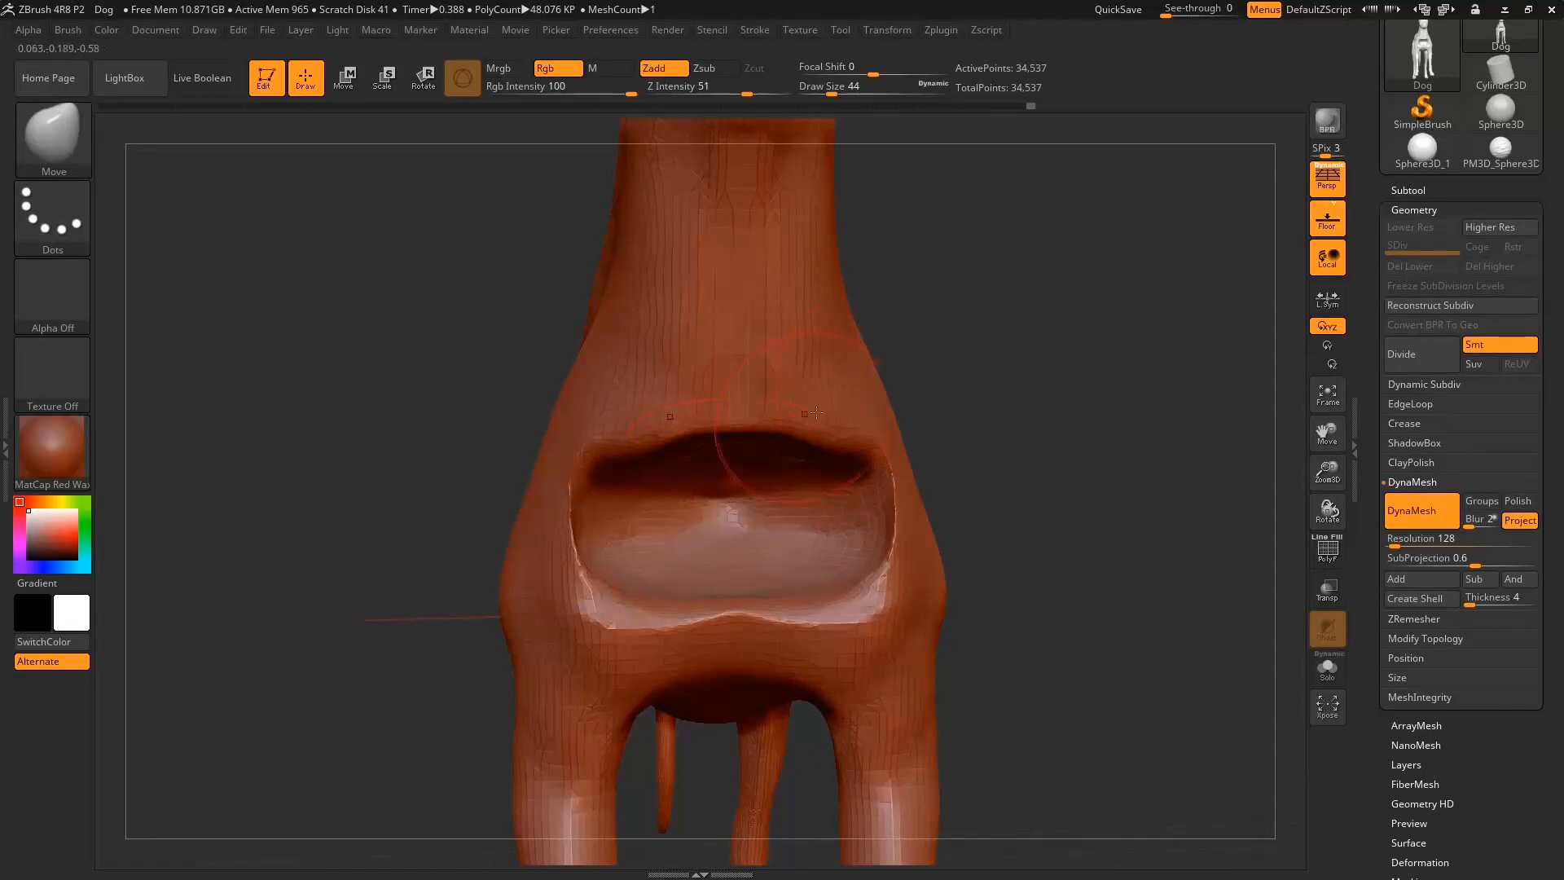
Carve a vertical groove down the throat into the chest recess with ClayBuildup, and remesh with DynaMesh.
key(b)
key(c)
key(b)
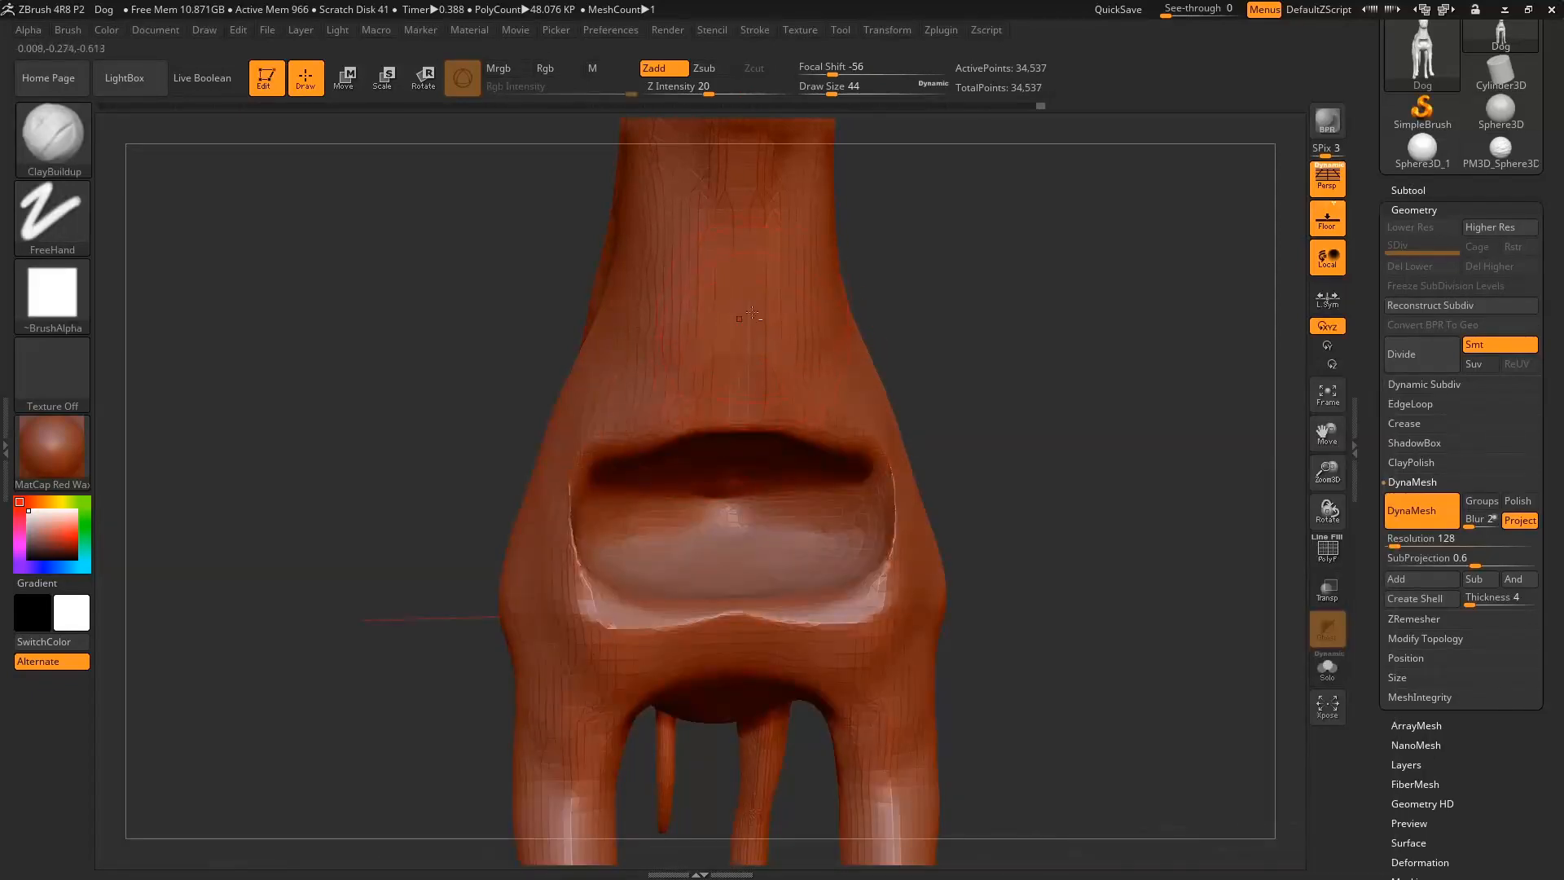
mouse_move(731, 316)
alt+mouse_down()
mouse_move(708, 407)
mouse_move(684, 383)
mouse_move(691, 419)
mouse_move(731, 375)
mouse_move(746, 232)
mouse_move(728, 465)
alt+mouse_up()
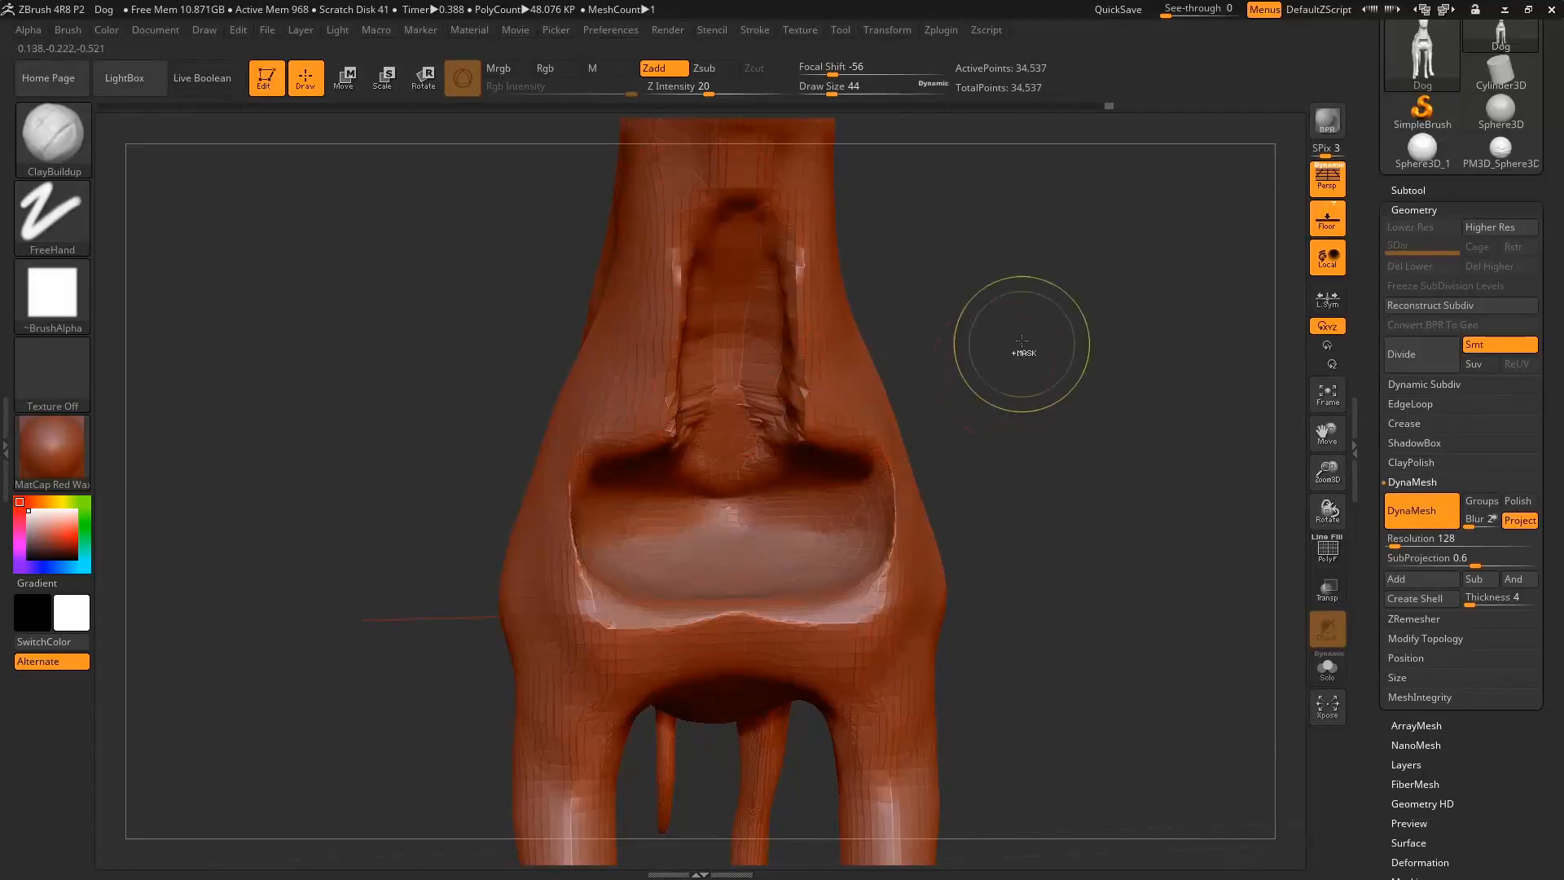
ctrl+drag(1020, 307, 1098, 374)
Smooth the carved throat groove and the area beneath the jaw.
key(shift)
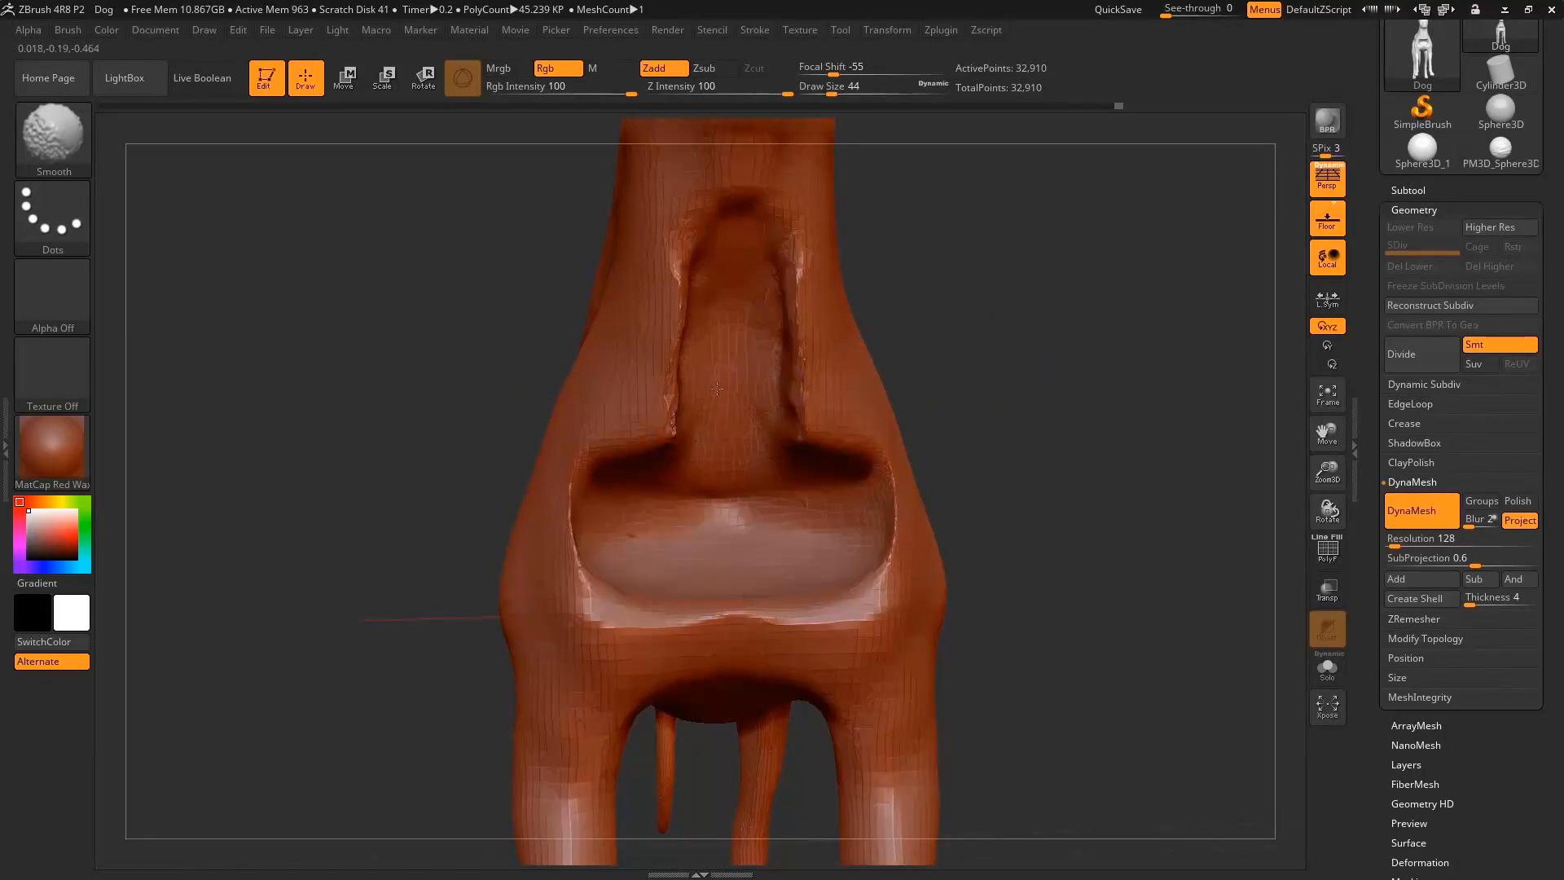
mouse_move(1088, 313)
mouse_down()
mouse_move(1130, 395)
mouse_move(1065, 426)
mouse_move(1082, 335)
mouse_move(1044, 457)
mouse_move(971, 356)
mouse_up()
key(shift)
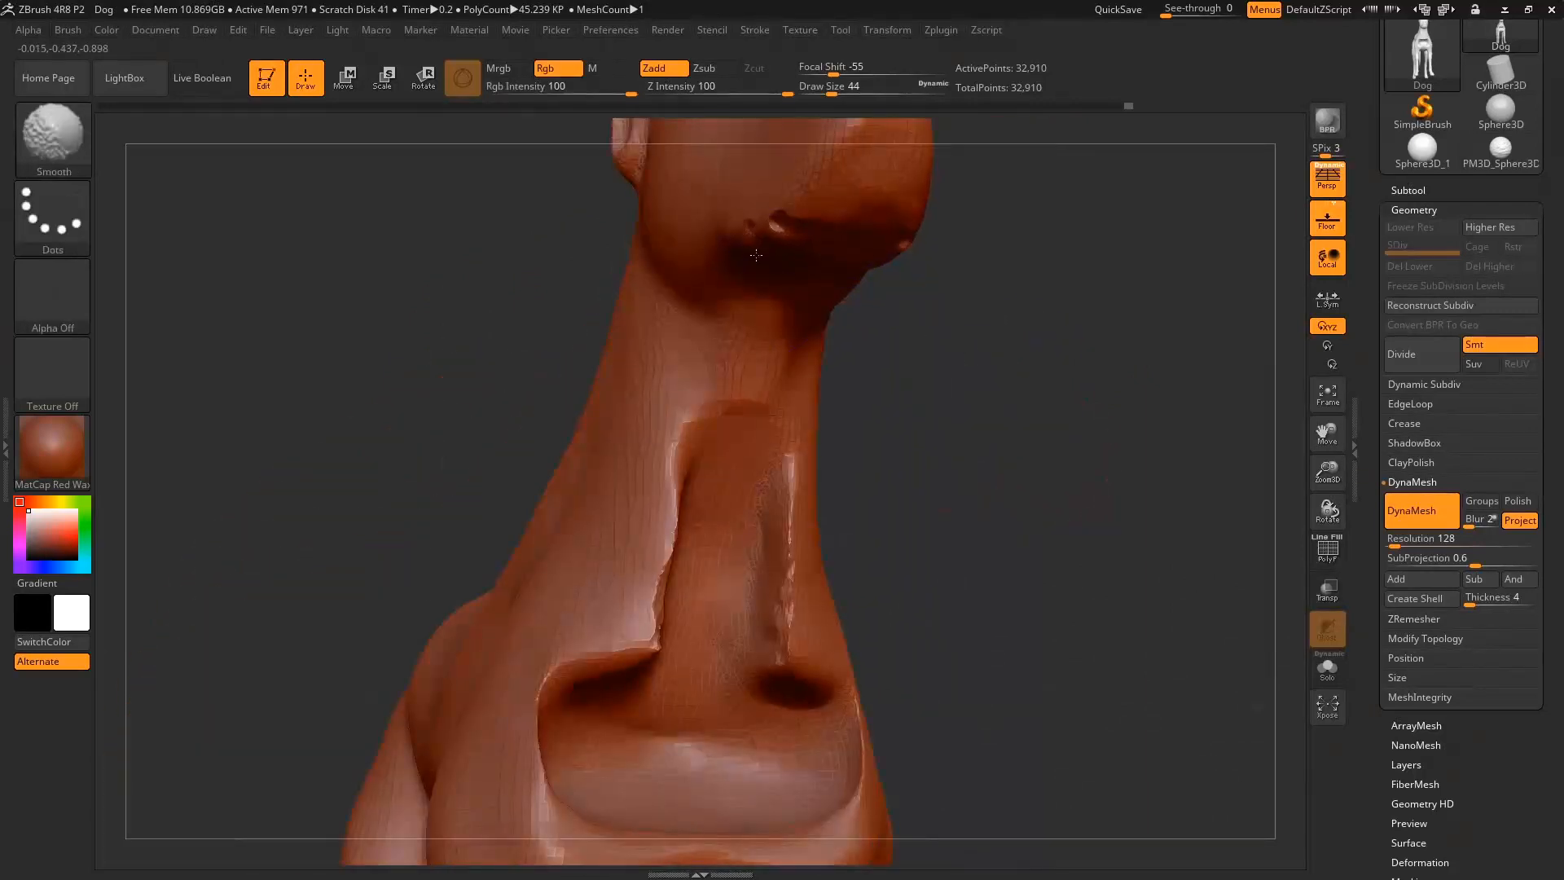
mouse_move(764, 249)
mouse_down()
mouse_move(1019, 351)
mouse_move(810, 485)
mouse_up()
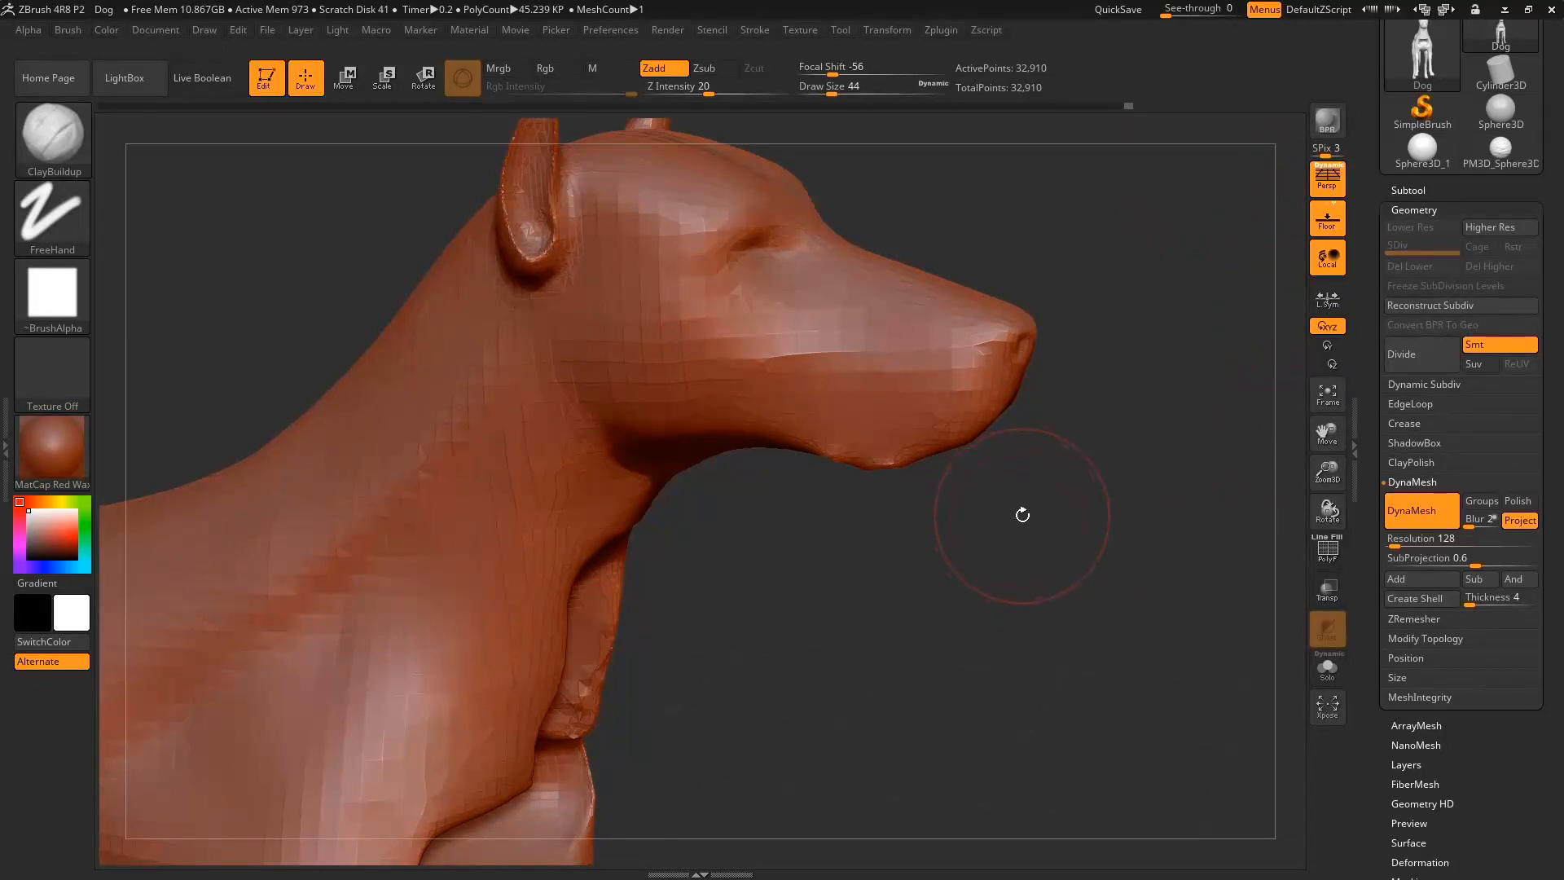
Divide the dog mesh up to subdivision level 3 and smooth the carved throat and chest.
key(d)
key(ctrl)
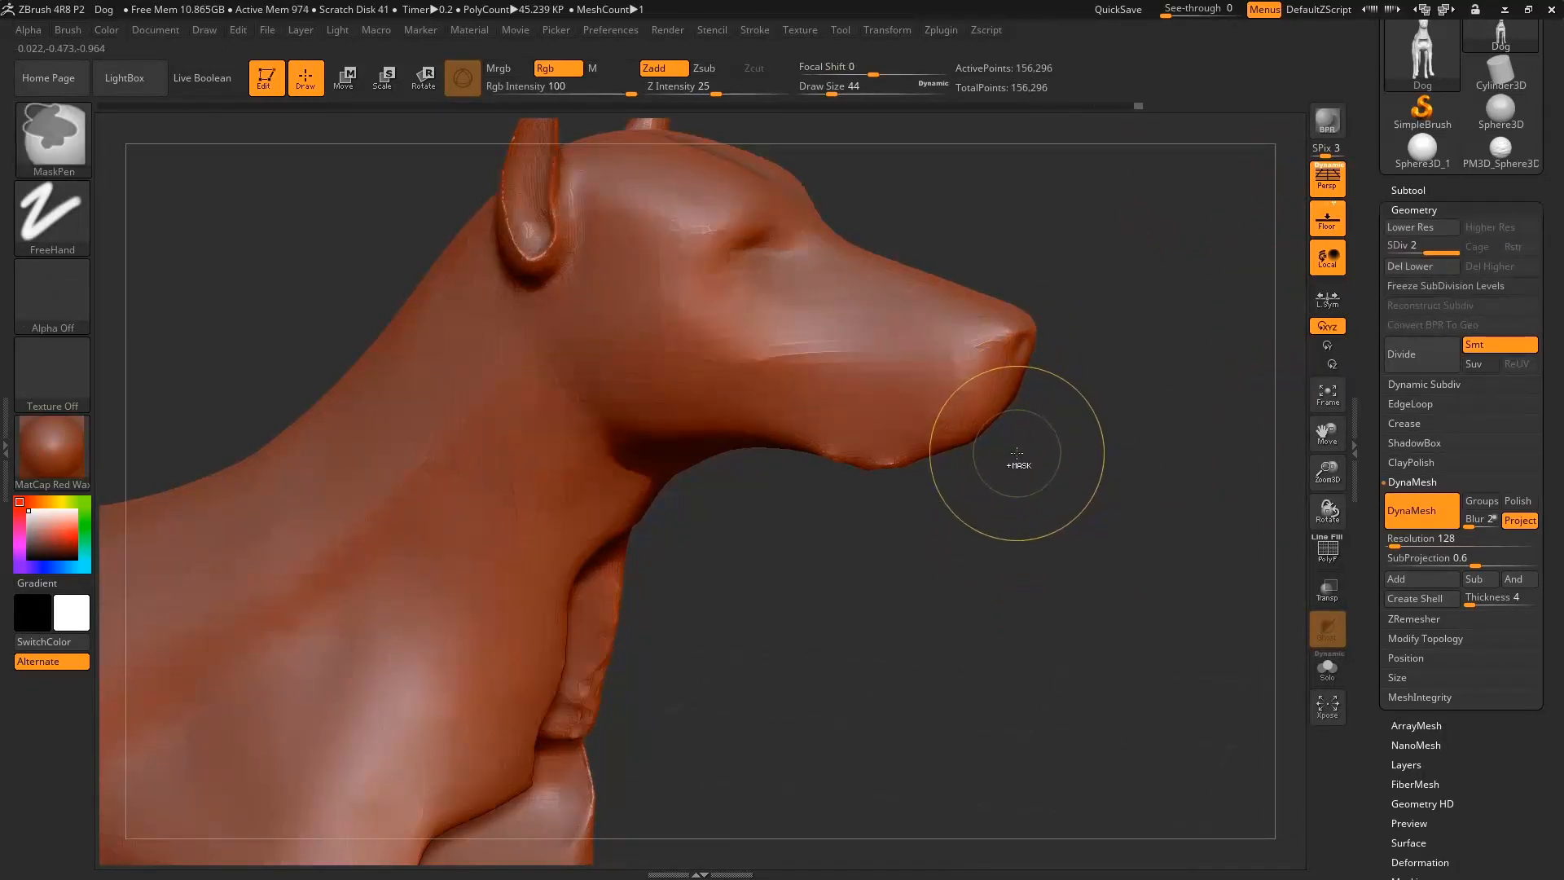
key(ctrl+d)
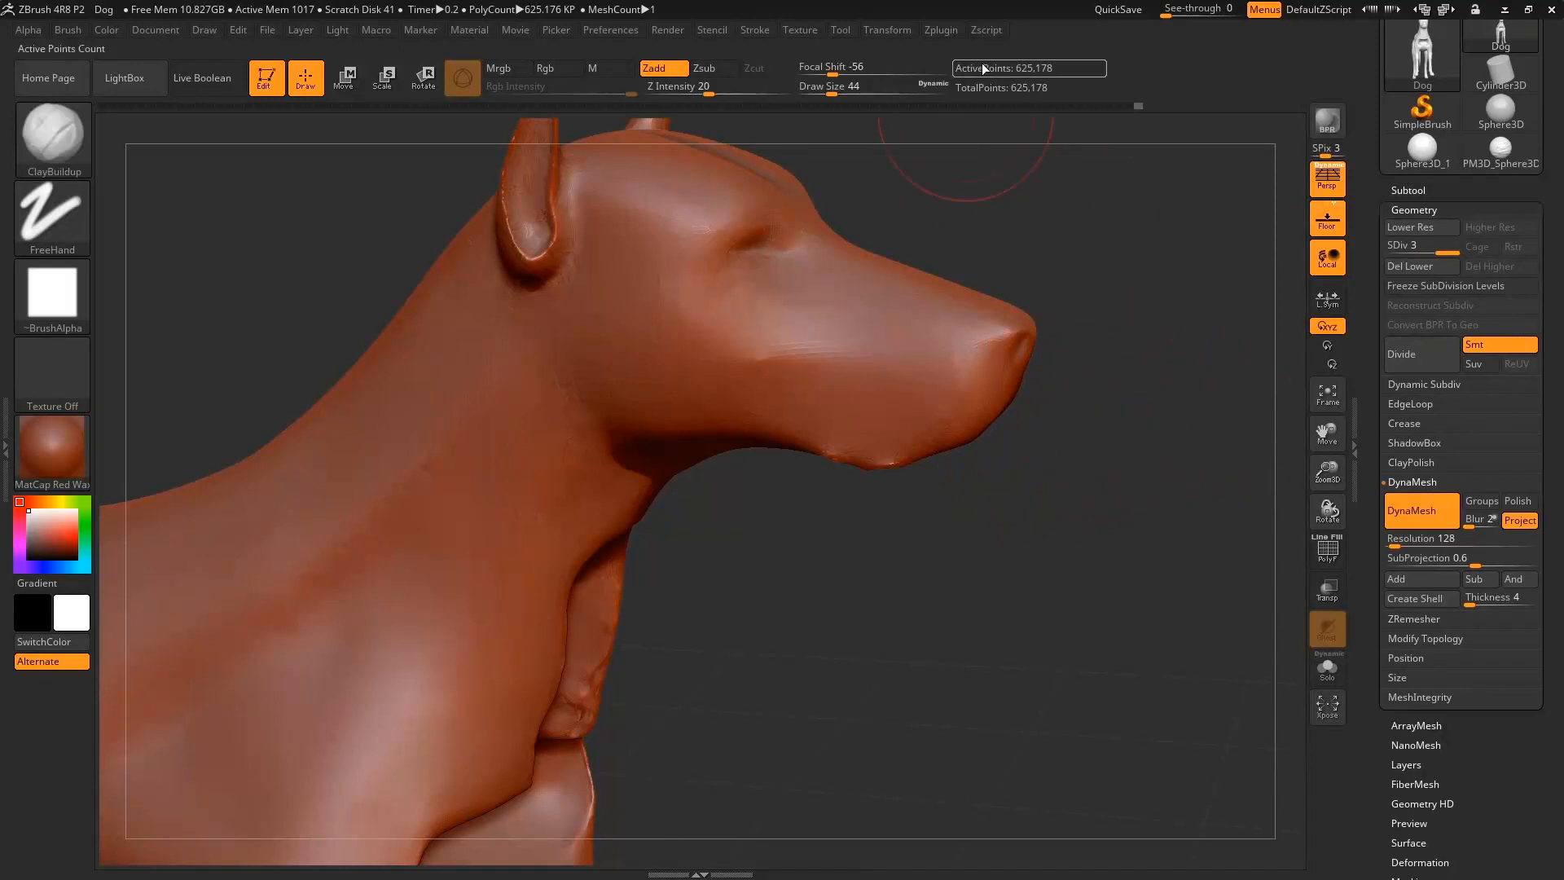
drag(1087, 361, 961, 453)
key(shift)
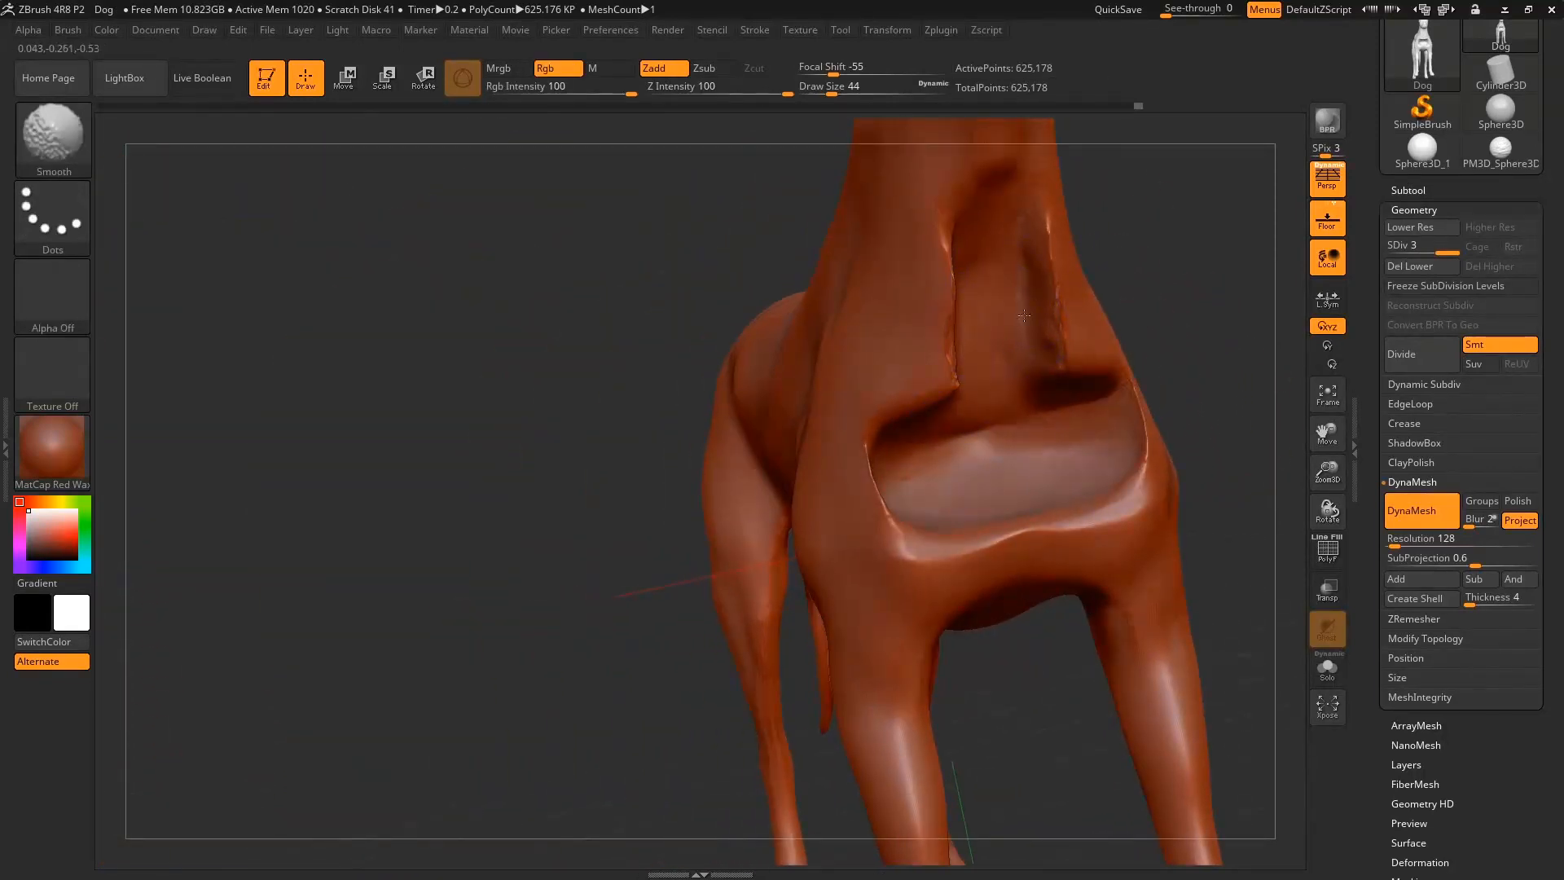
Lay ClayBuildup muscle strokes from the lower neck down over the shoulder to the upper front leg.
drag(423, 450, 1204, 406)
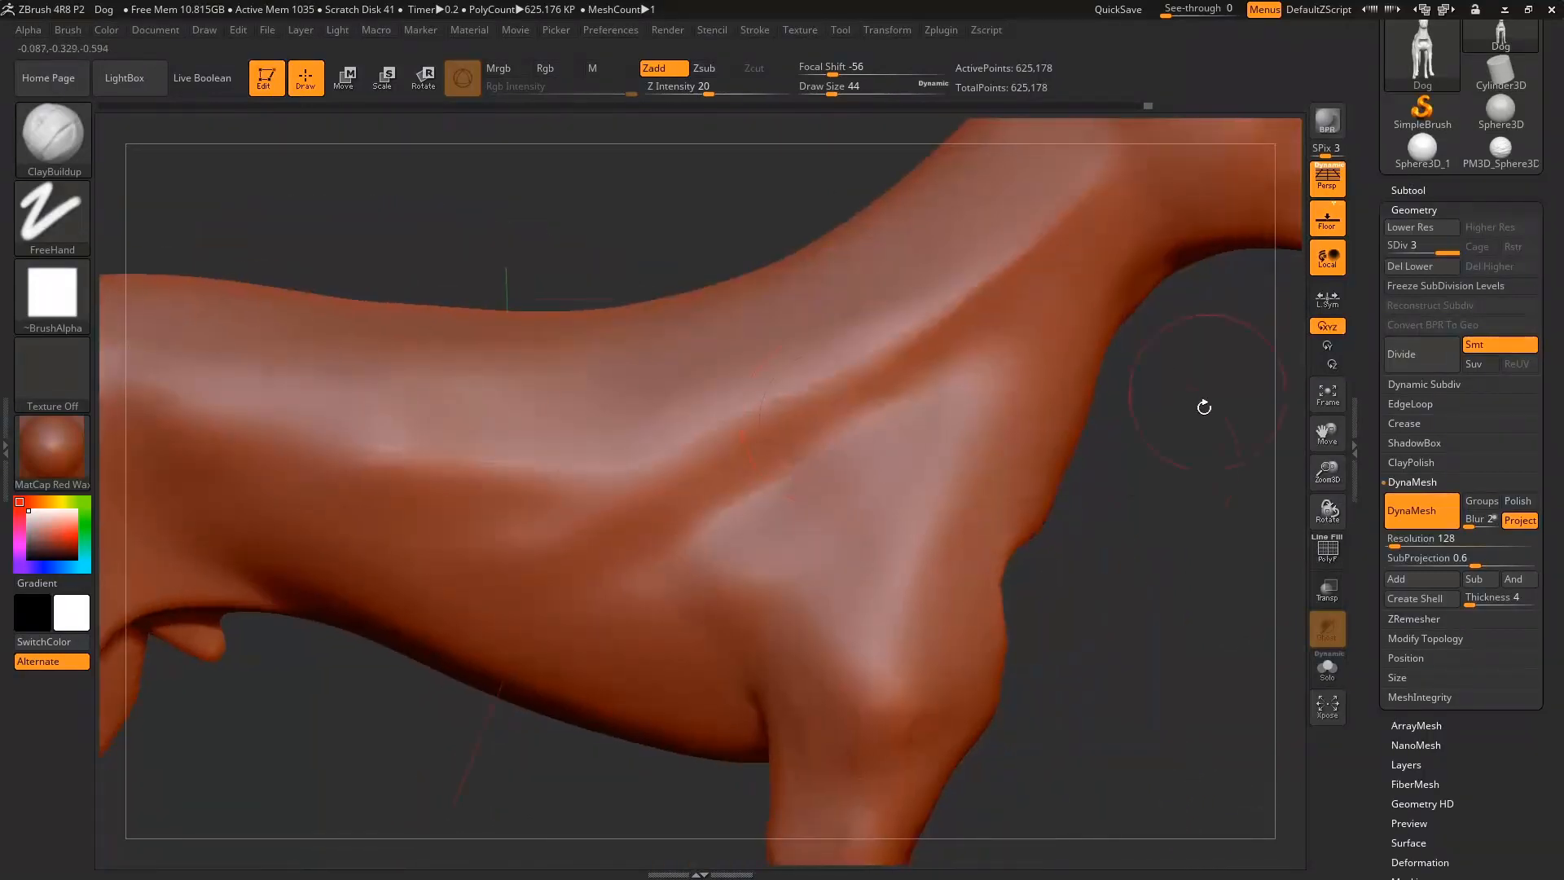
key(b)
key(c)
key(b)
drag(1037, 303, 852, 621)
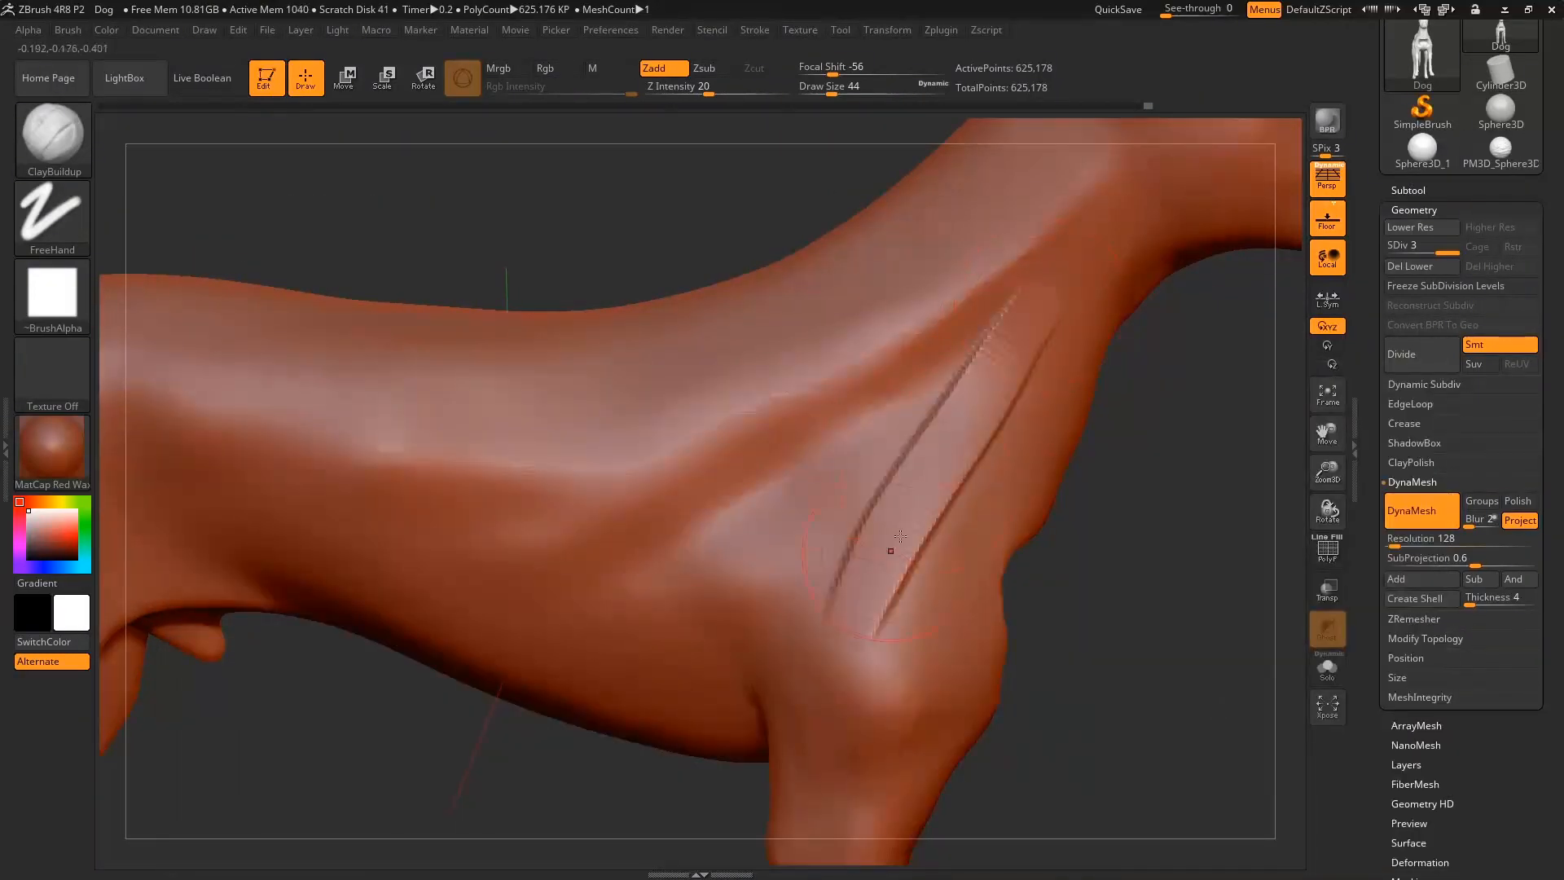
drag(982, 363, 846, 702)
drag(961, 448, 876, 705)
drag(966, 526, 937, 721)
drag(968, 574, 937, 742)
drag(890, 583, 864, 717)
drag(787, 575, 794, 692)
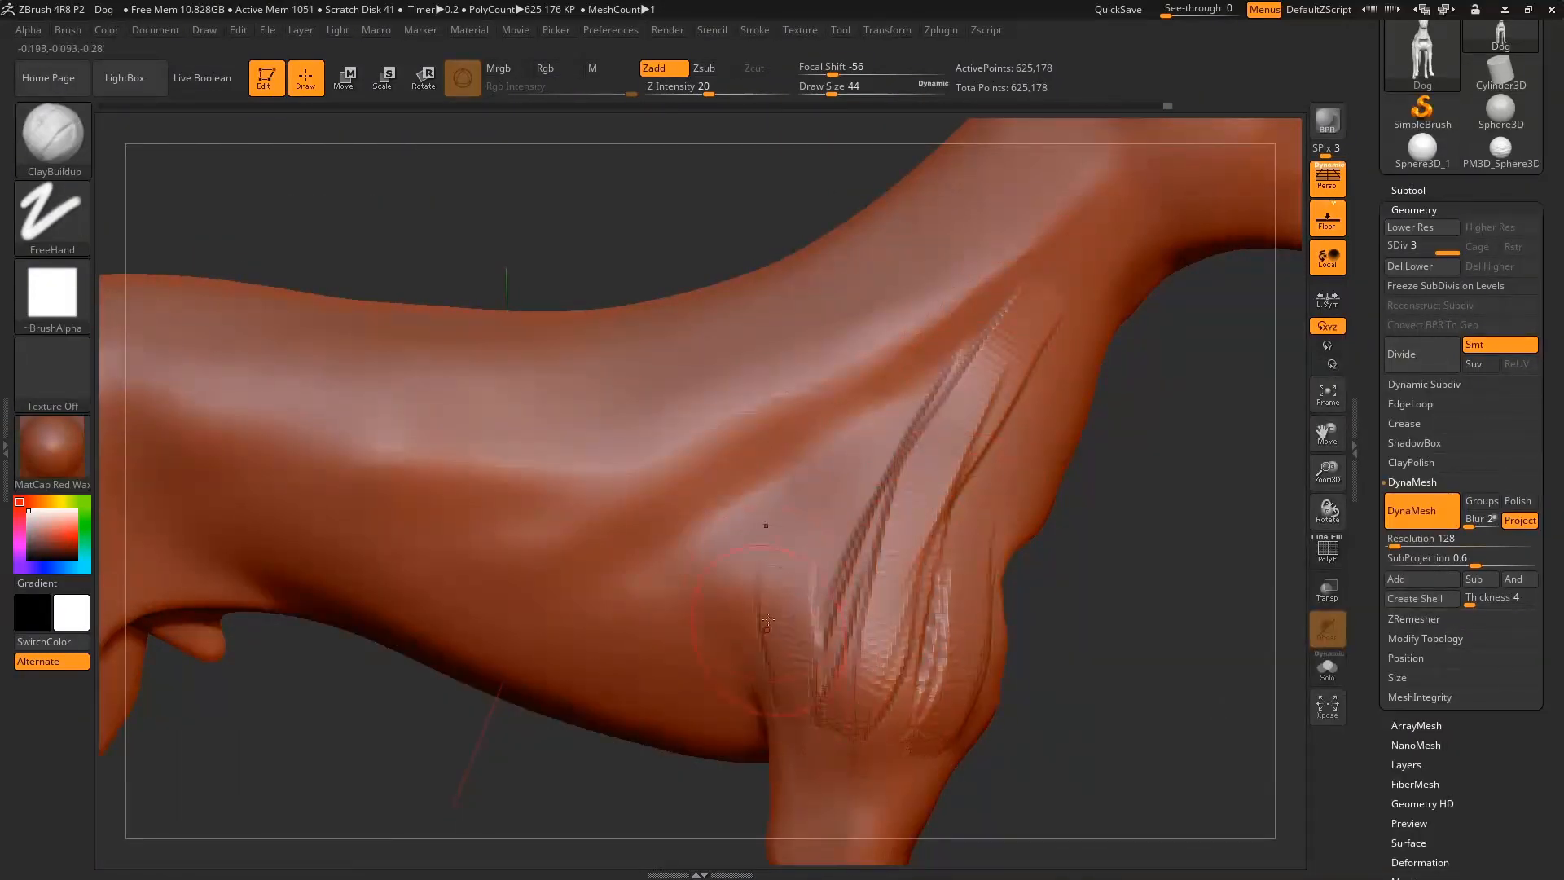
Layer more ClayBuildup strokes over the shoulder, extending the muscle strands up the side of the neck.
drag(855, 570, 831, 680)
drag(864, 497, 795, 611)
drag(962, 411, 803, 599)
drag(1010, 310, 823, 522)
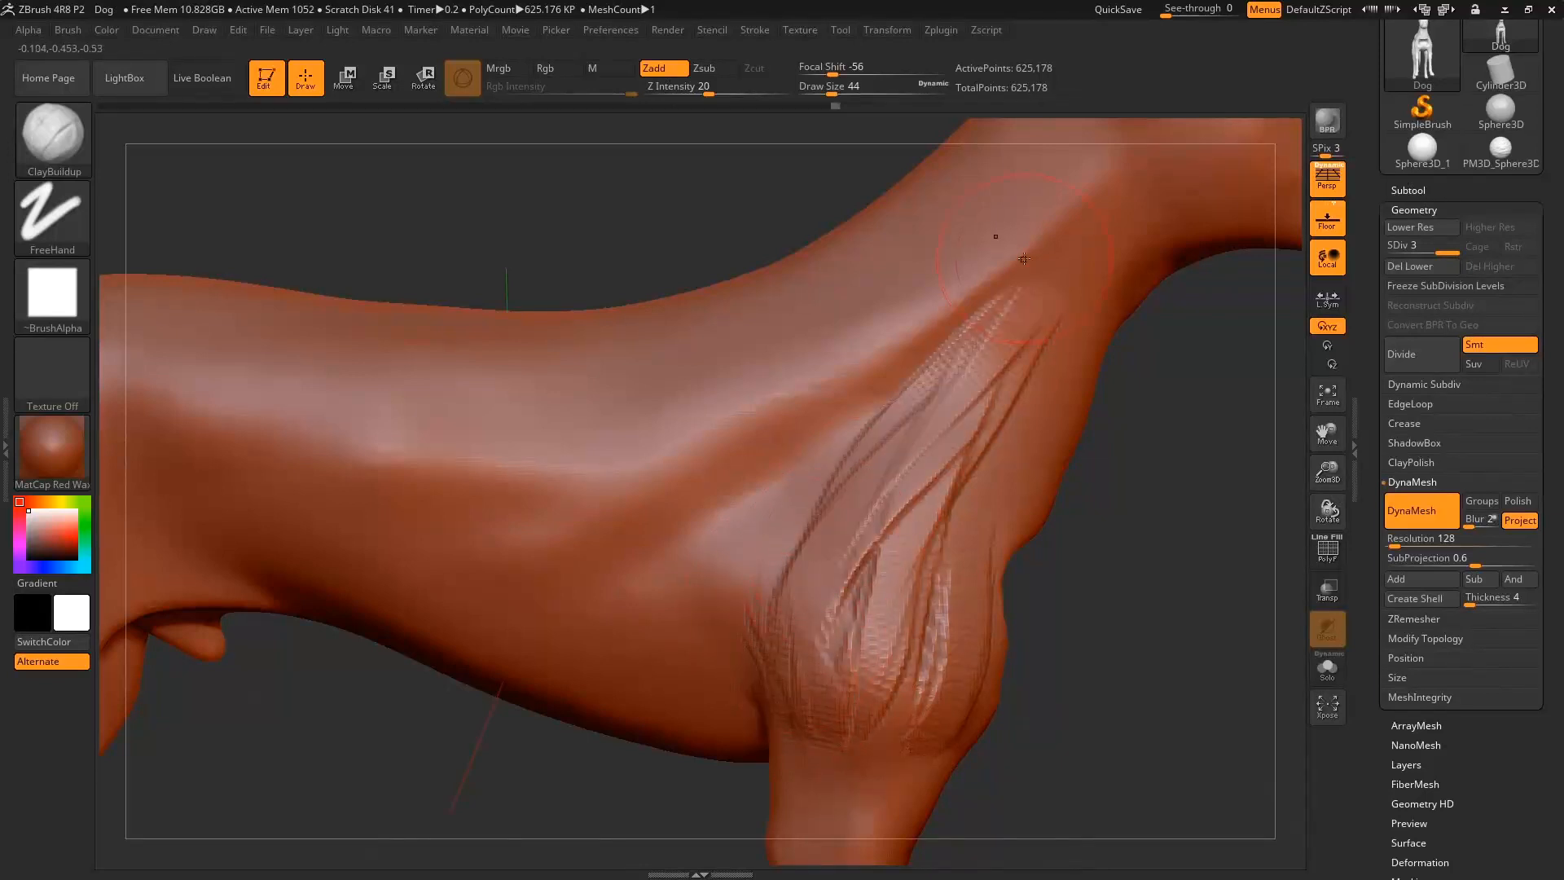
drag(1035, 273, 921, 415)
drag(1129, 175, 970, 481)
drag(1060, 330, 945, 628)
drag(1011, 444, 888, 709)
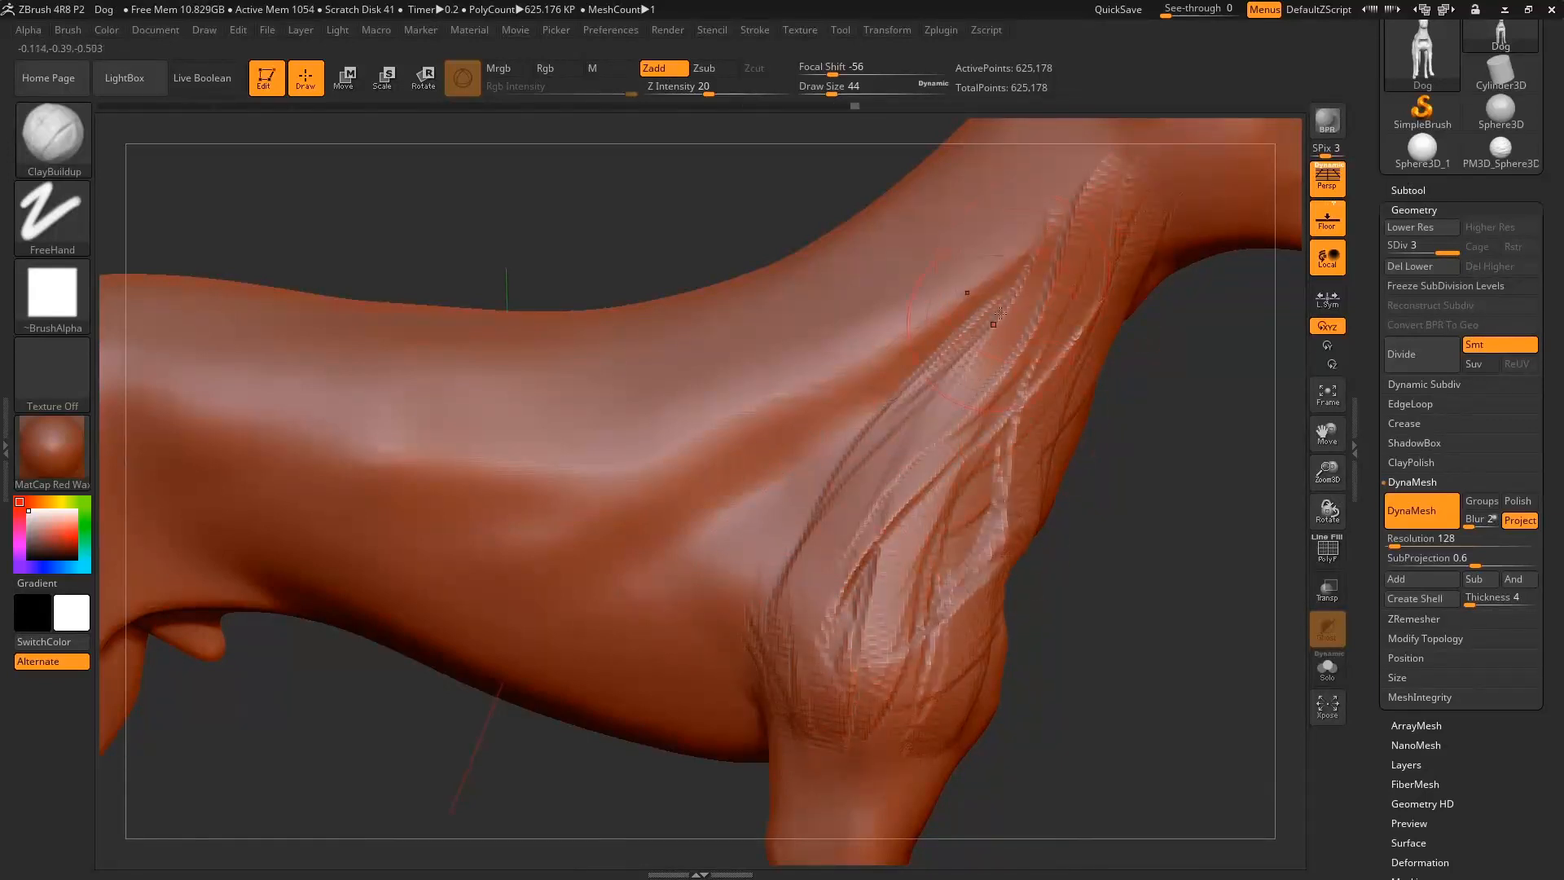
Sweep long ClayBuildup strokes from the neck diagonally behind the shoulder across the ribs toward the belly.
mouse_move(1039, 249)
mouse_down()
mouse_move(595, 611)
mouse_move(644, 579)
mouse_up()
mouse_move(880, 488)
mouse_down()
mouse_move(672, 619)
mouse_move(546, 668)
mouse_up()
drag(790, 545, 529, 669)
drag(684, 566, 432, 635)
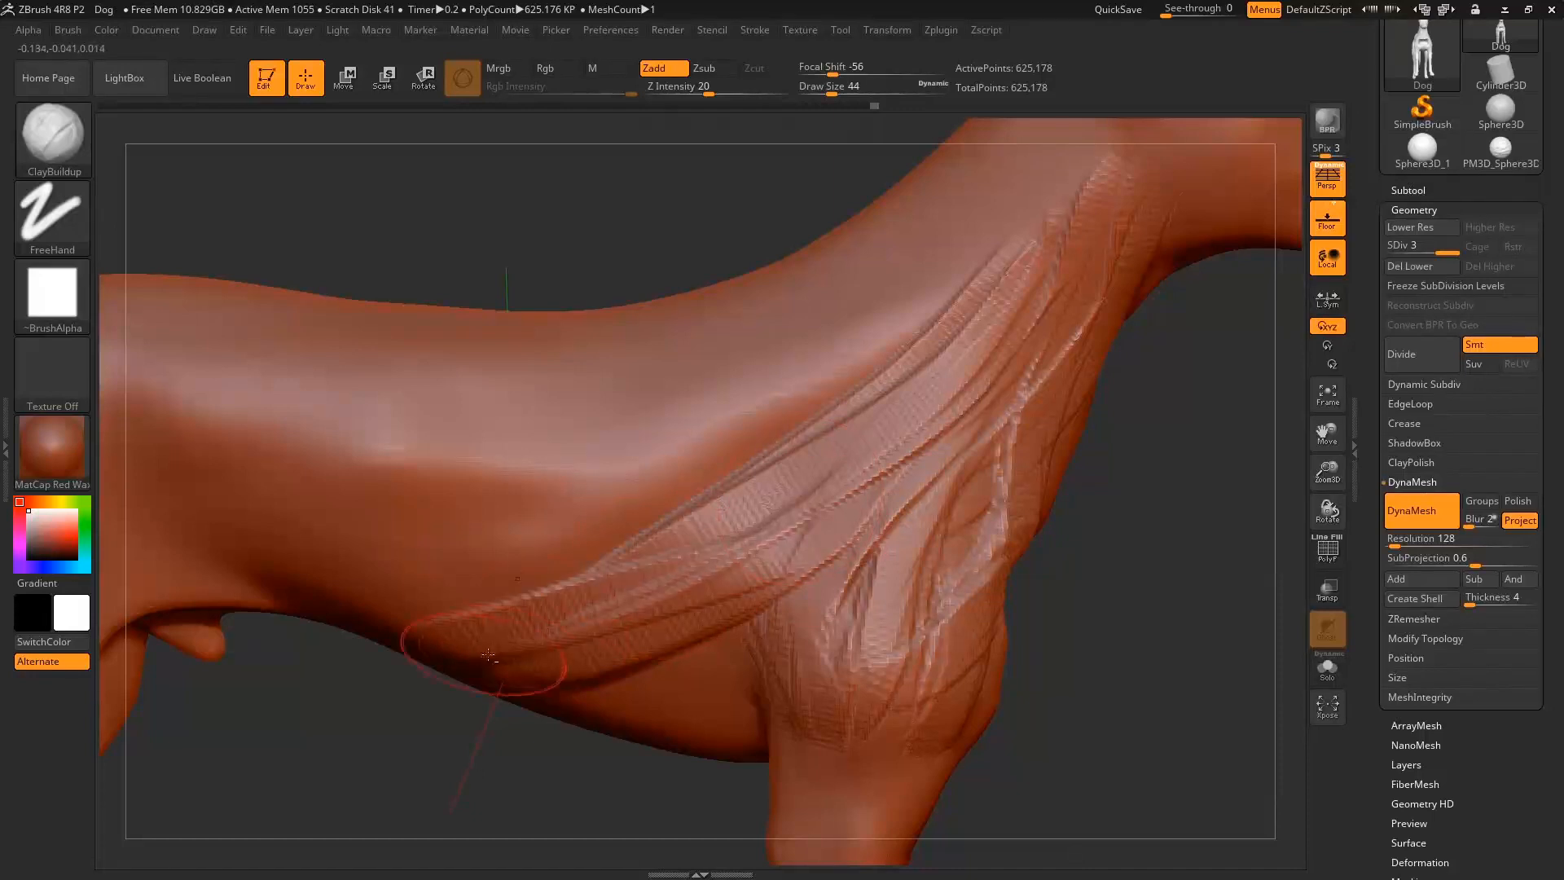
Carve rough folds and hollows along the underside of the ribcage and belly with ClayBuildup.
mouse_move(522, 607)
mouse_down()
mouse_move(428, 647)
mouse_move(391, 636)
mouse_move(464, 676)
mouse_up()
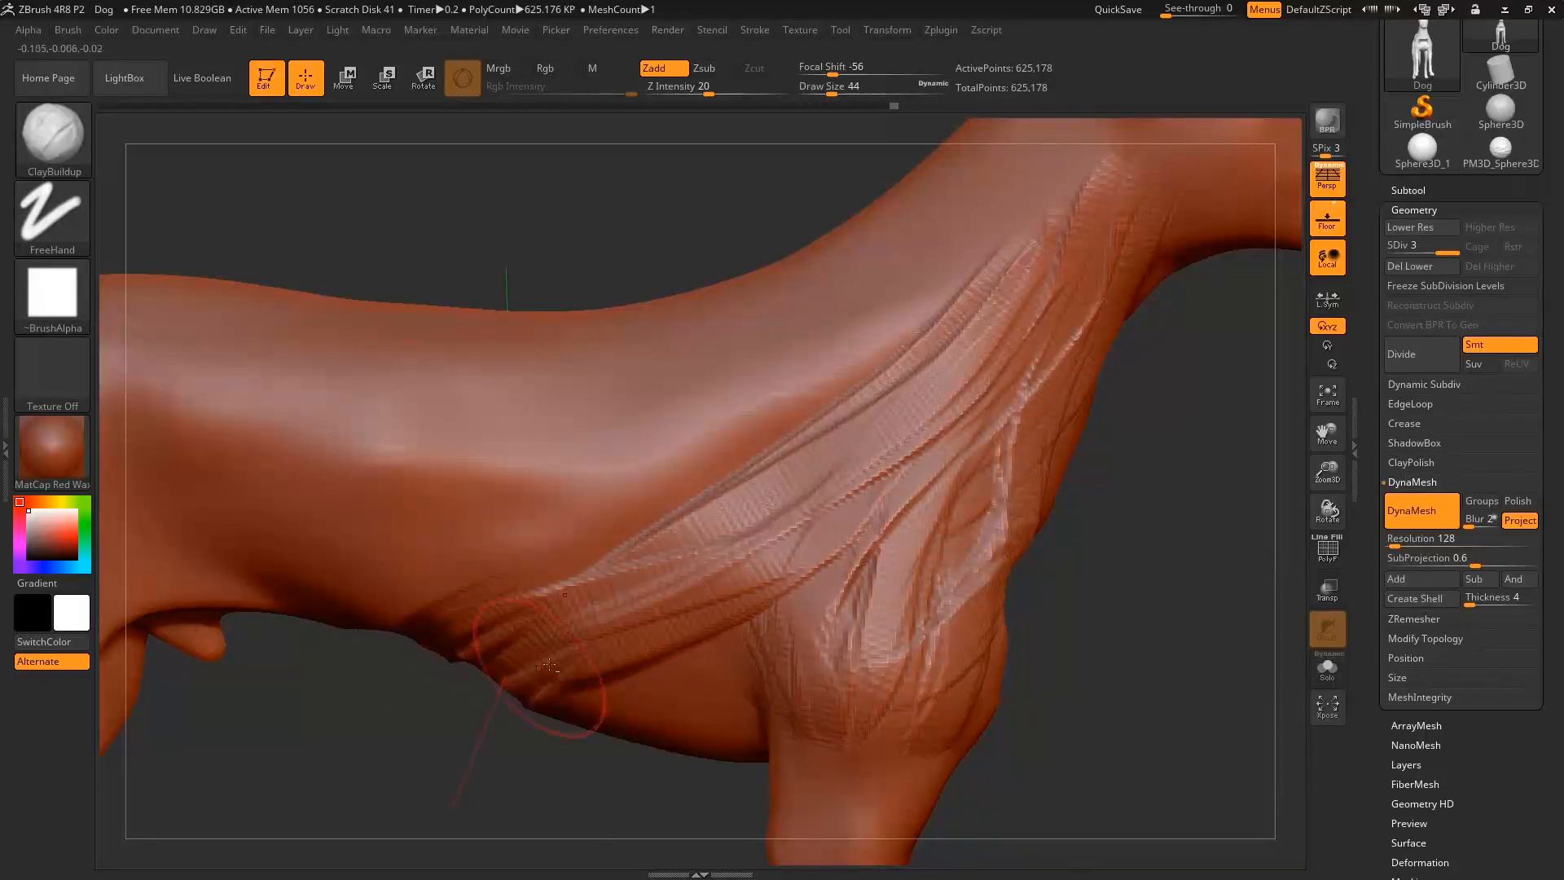
mouse_move(595, 643)
mouse_down()
mouse_move(521, 702)
mouse_move(527, 746)
mouse_up()
mouse_move(530, 638)
alt+mouse_down()
mouse_move(575, 664)
mouse_move(481, 611)
alt+mouse_up()
alt+drag(373, 560, 352, 624)
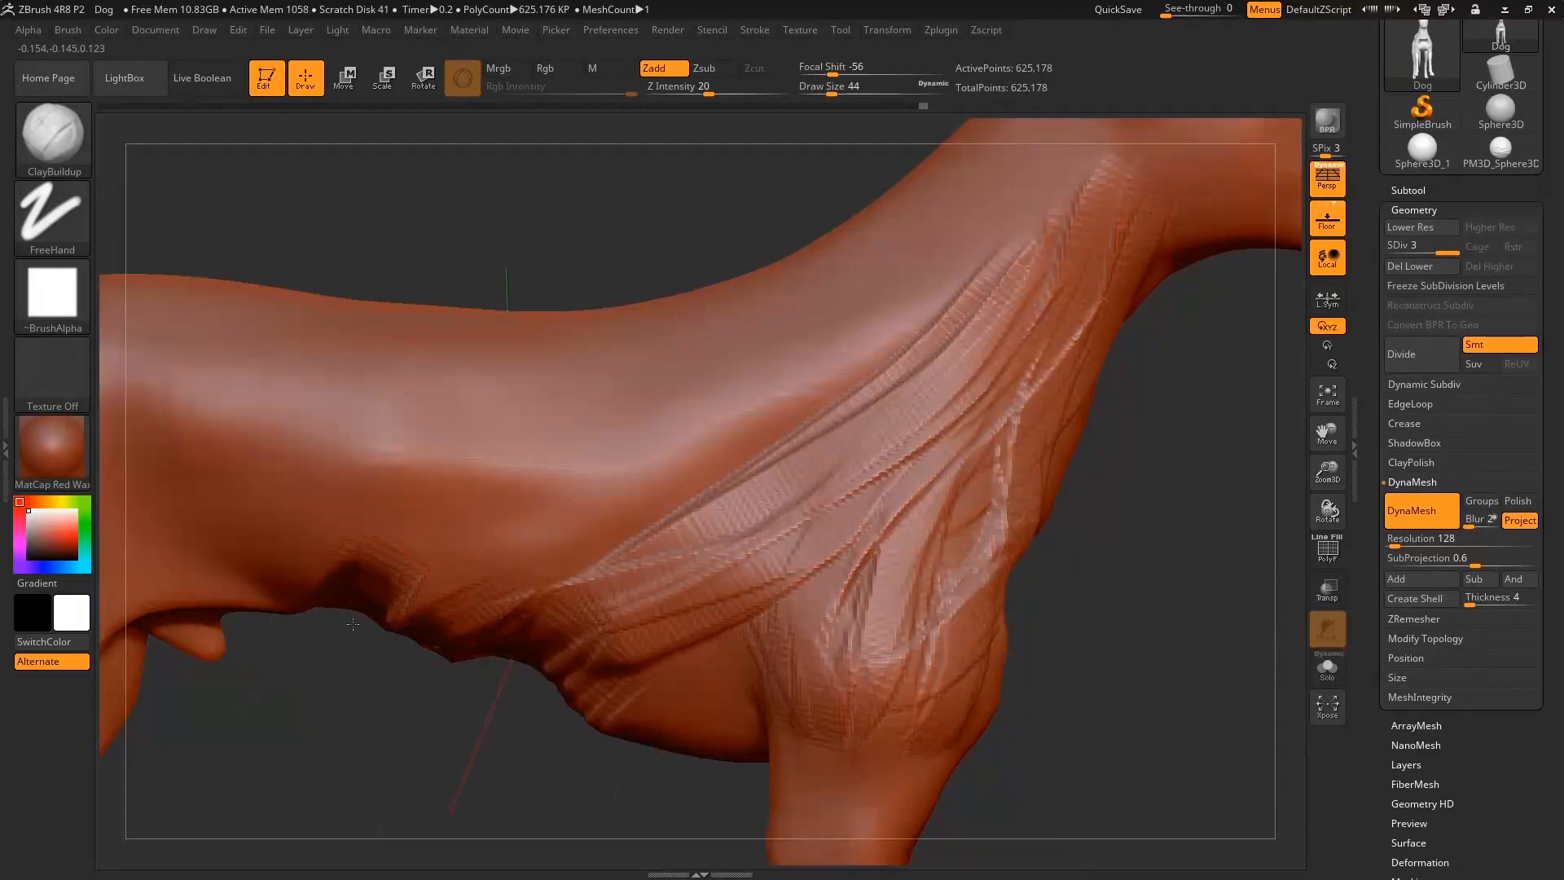
alt+drag(237, 581, 286, 612)
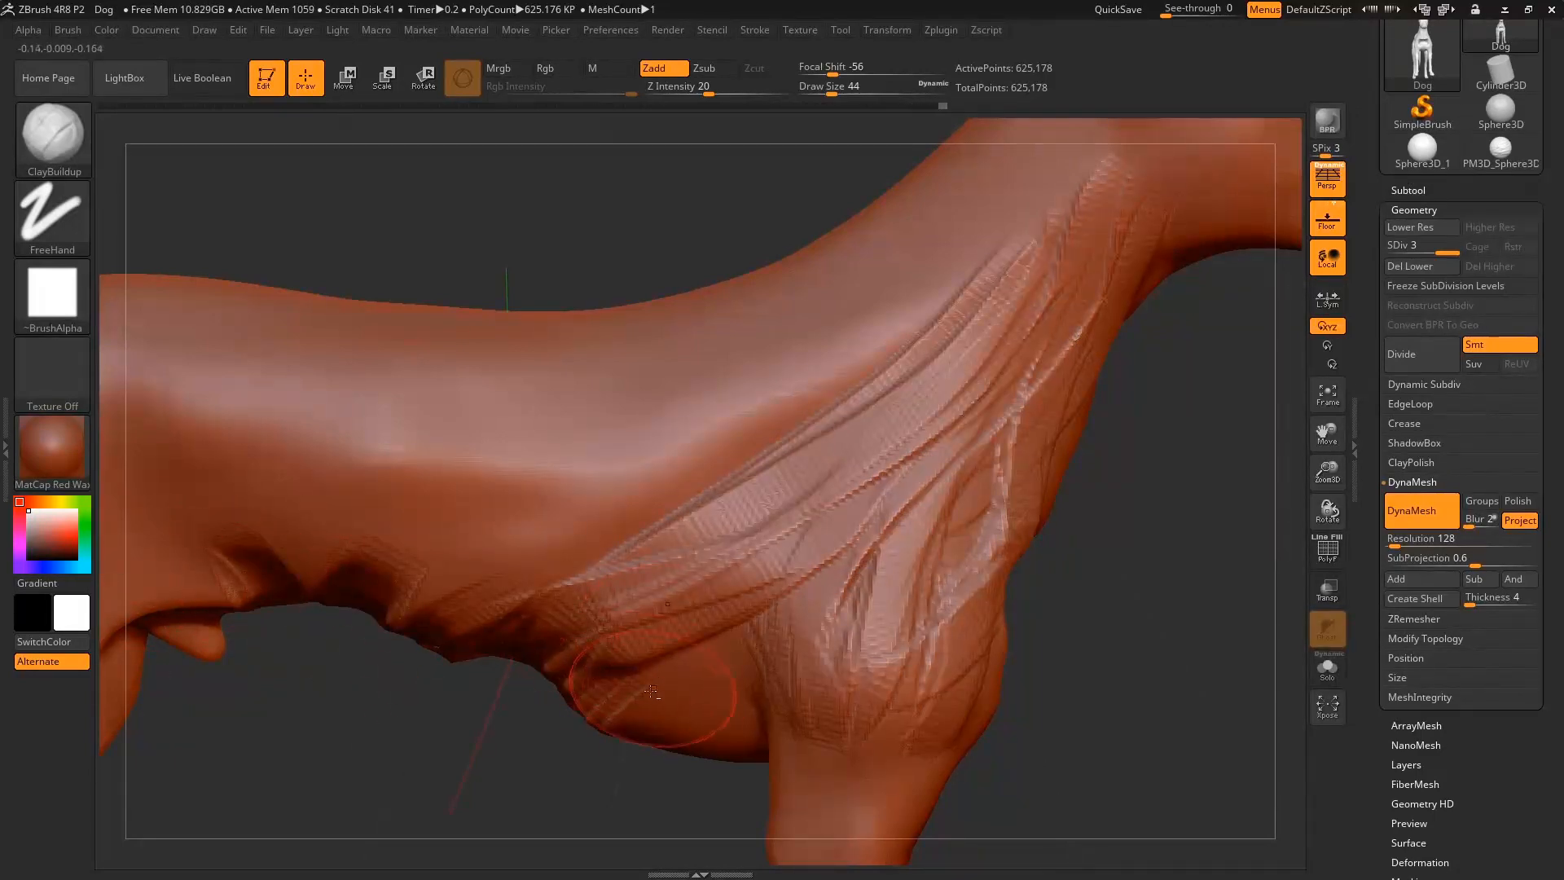
mouse_move(711, 699)
alt+mouse_down()
mouse_move(684, 730)
mouse_move(697, 695)
alt+mouse_up()
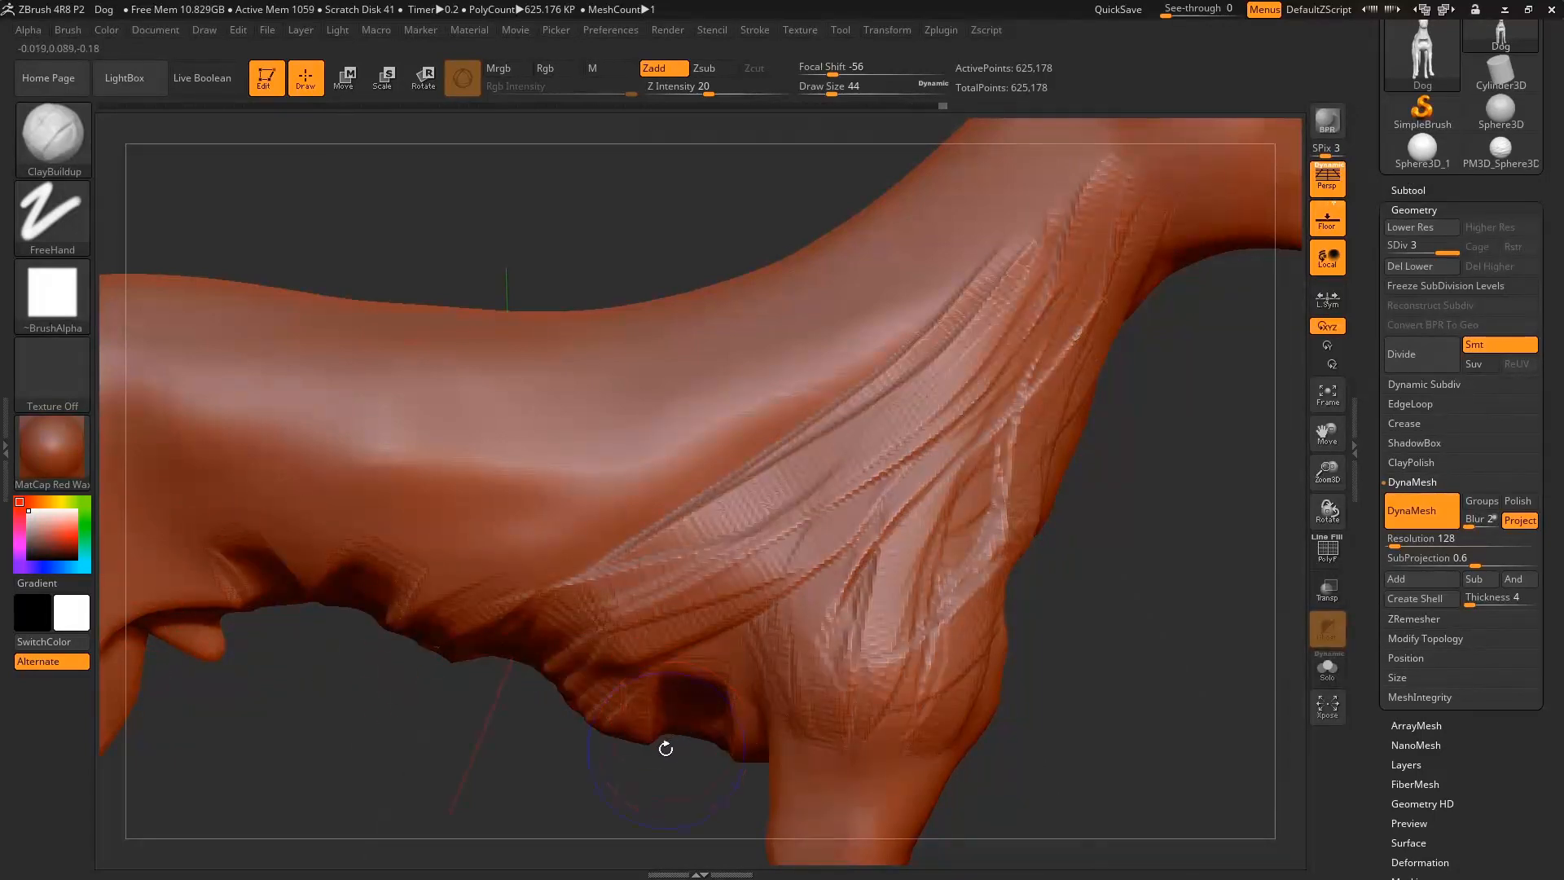
Smooth the clay strokes and folds across the belly, ribs, shoulder and neck.
key(shift)
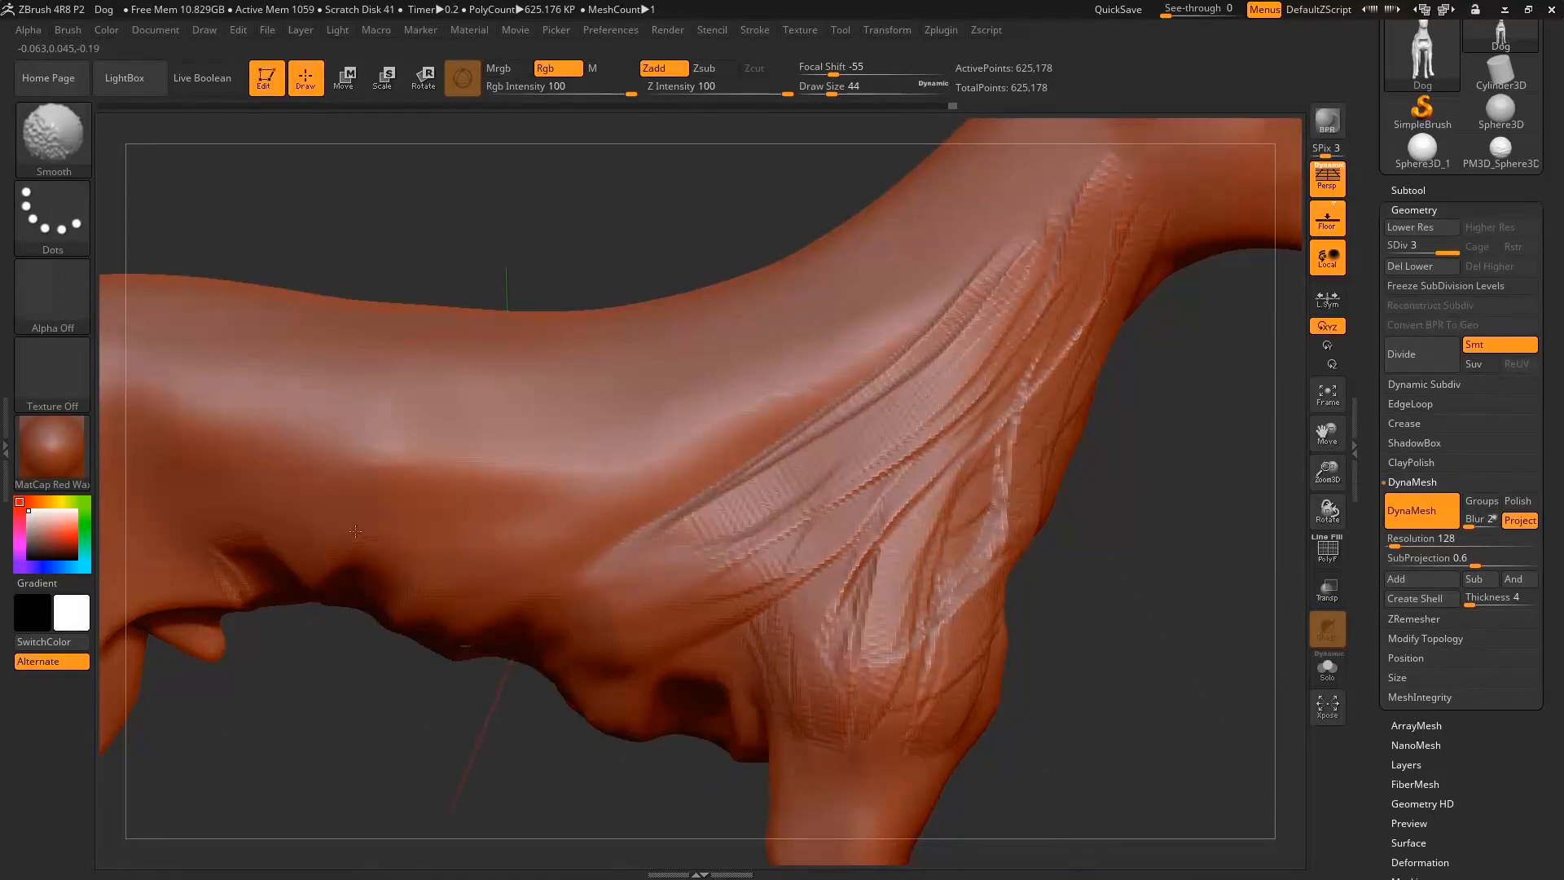
shift+drag(772, 560, 869, 443)
shift+drag(1053, 315, 1040, 329)
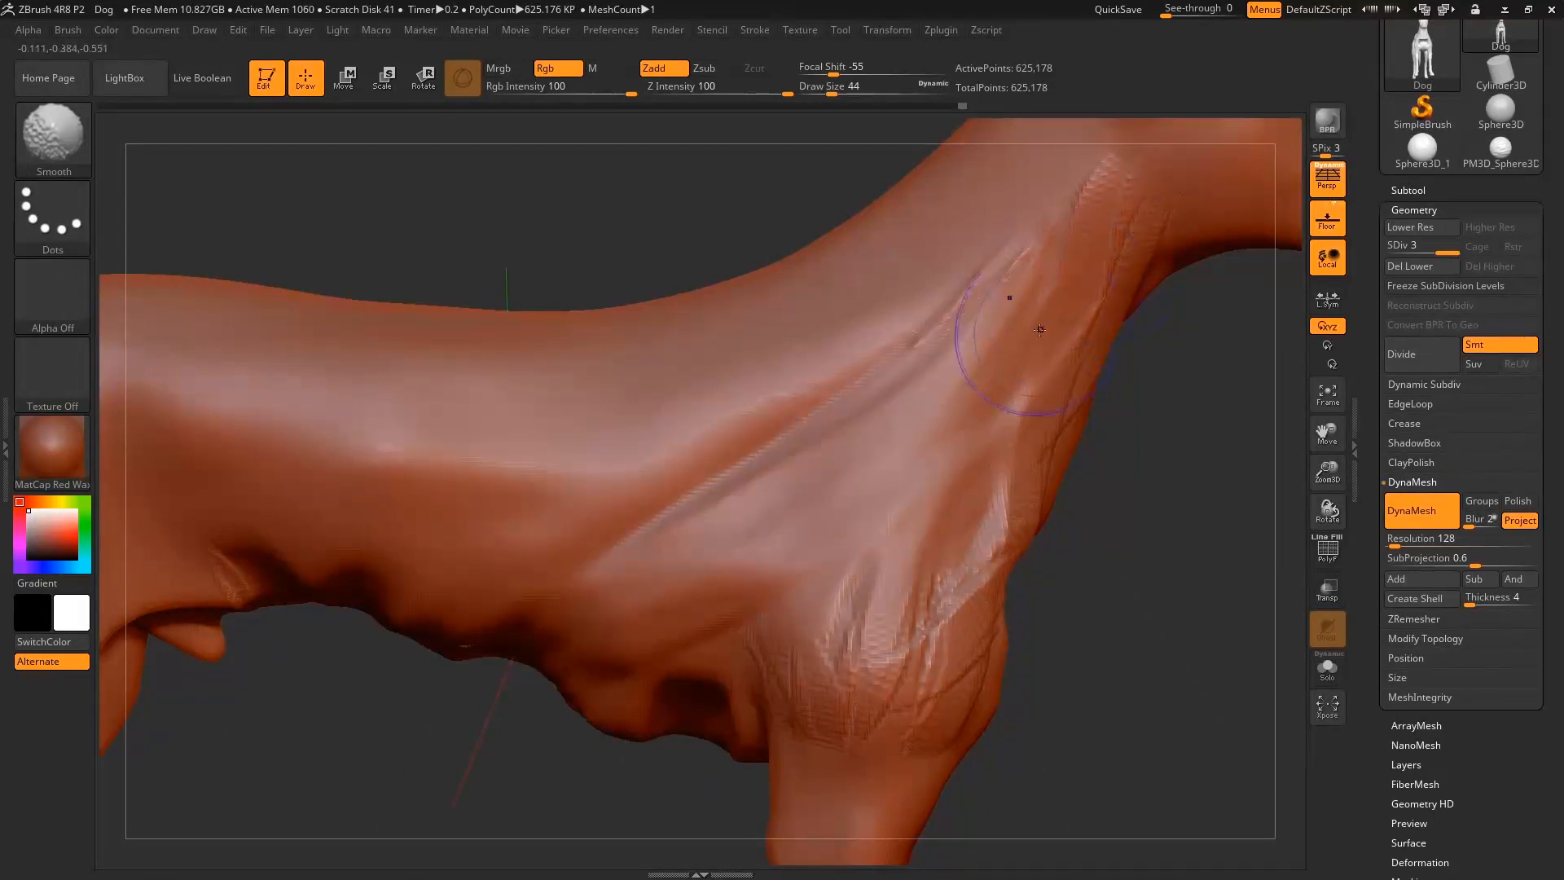
mouse_move(1002, 476)
shift+mouse_down()
mouse_move(950, 513)
mouse_move(837, 673)
shift+mouse_up()
mouse_move(1117, 644)
alt+mouse_down()
mouse_move(1065, 600)
mouse_move(970, 599)
mouse_move(1019, 595)
alt+mouse_up()
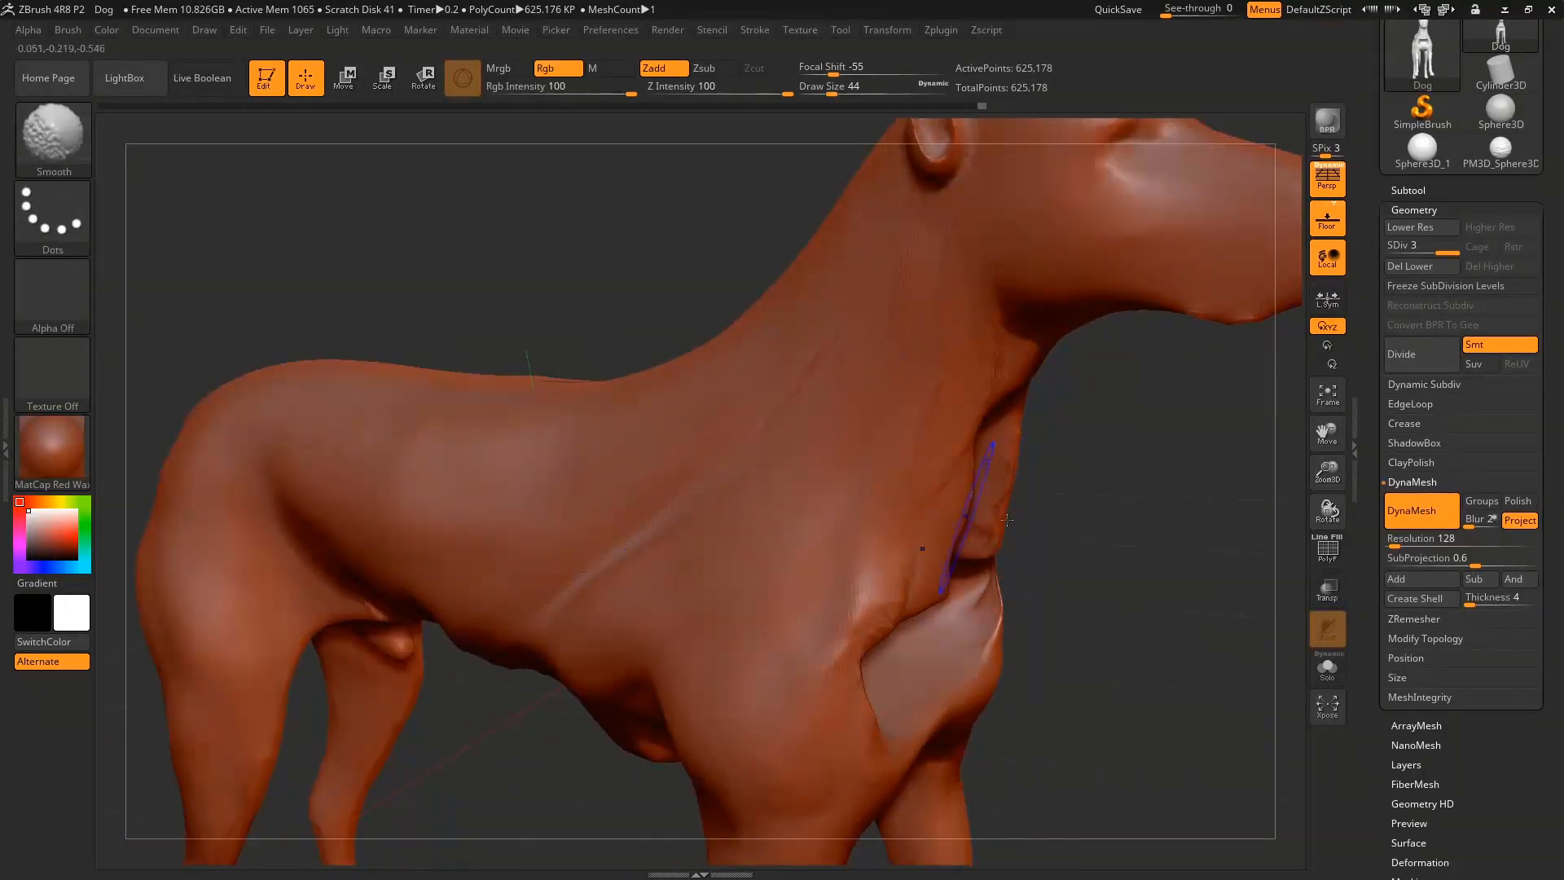
Build up a long muscle band from behind the ear along the neck and upper flank with ClayBuildup.
drag(1007, 520, 1219, 524)
mouse_move(921, 245)
mouse_down()
mouse_move(576, 454)
mouse_move(281, 537)
mouse_up()
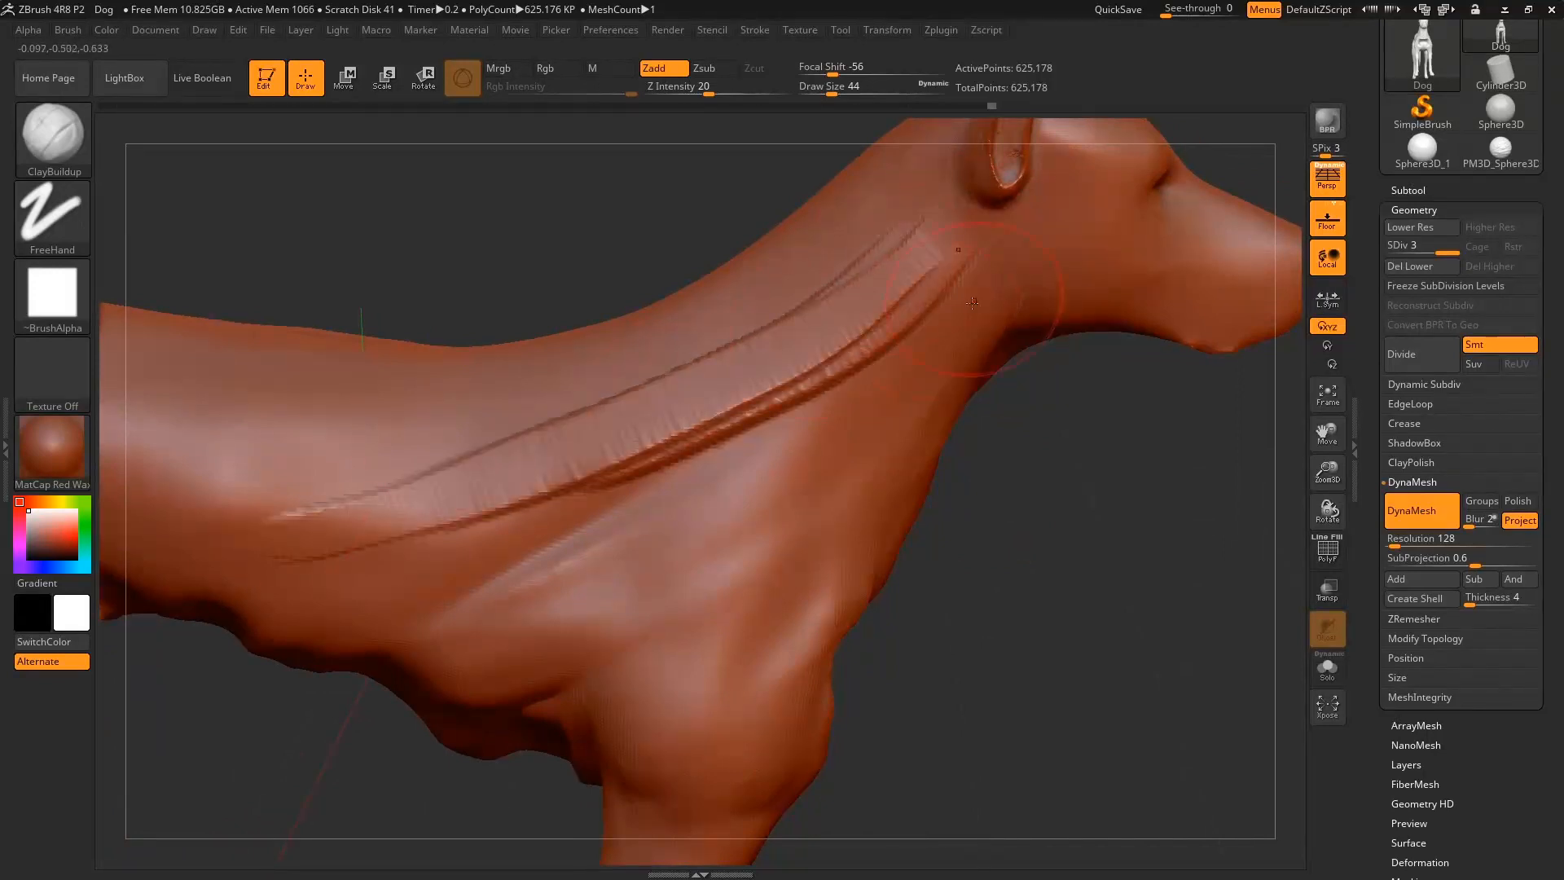
drag(871, 349, 297, 554)
mouse_move(762, 399)
mouse_down()
mouse_move(587, 493)
mouse_move(334, 570)
mouse_up()
Add ClayBuildup muscle strokes along the top of the neck down toward the shoulders and smooth them.
drag(1156, 561, 1069, 590)
mouse_move(844, 254)
mouse_down()
mouse_move(497, 481)
mouse_move(493, 521)
mouse_move(529, 521)
mouse_up()
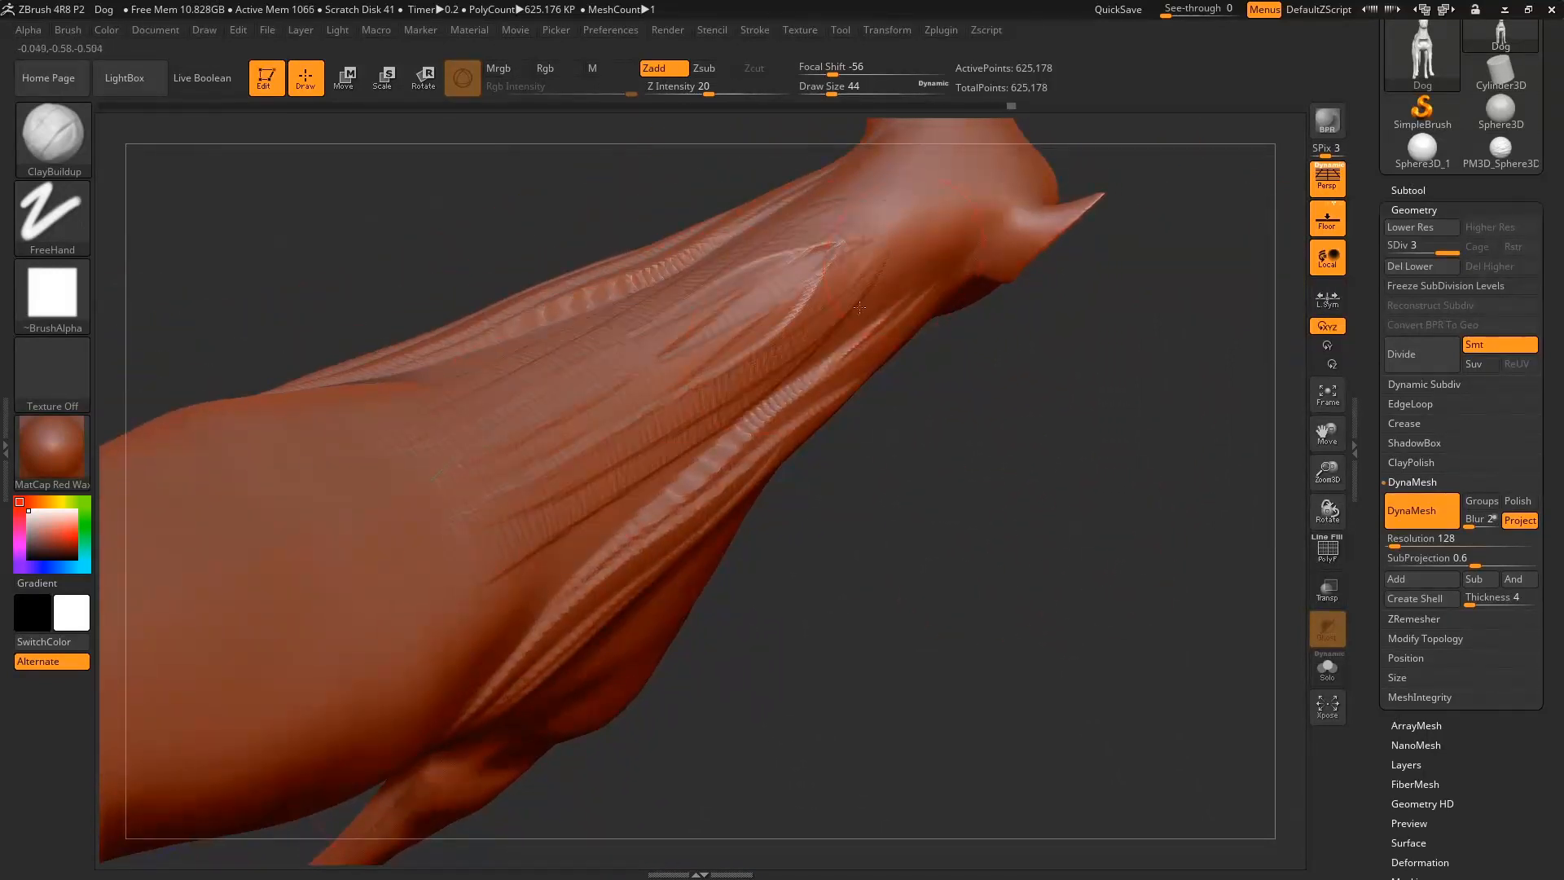
drag(848, 310, 525, 563)
drag(803, 359, 542, 574)
drag(818, 326, 725, 407)
mouse_move(857, 277)
mouse_down()
mouse_move(709, 391)
mouse_move(611, 538)
mouse_up()
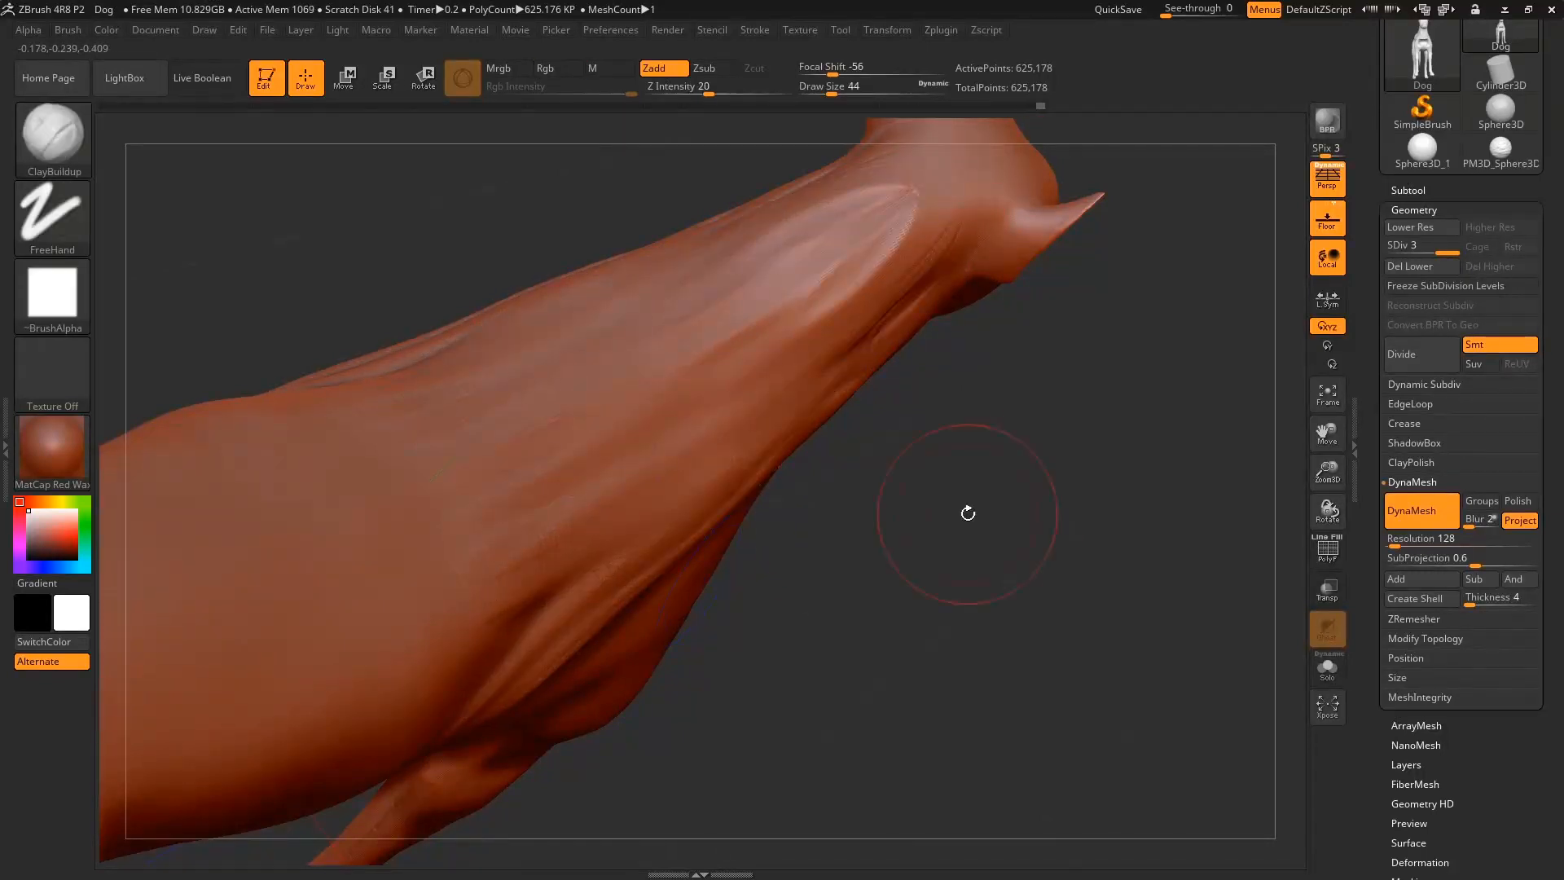
Smooth the muscle strokes at the base of the neck and over the shoulder.
mouse_move(967, 514)
mouse_down()
mouse_move(1004, 435)
mouse_move(986, 359)
mouse_move(652, 574)
mouse_move(408, 676)
mouse_move(310, 676)
mouse_up()
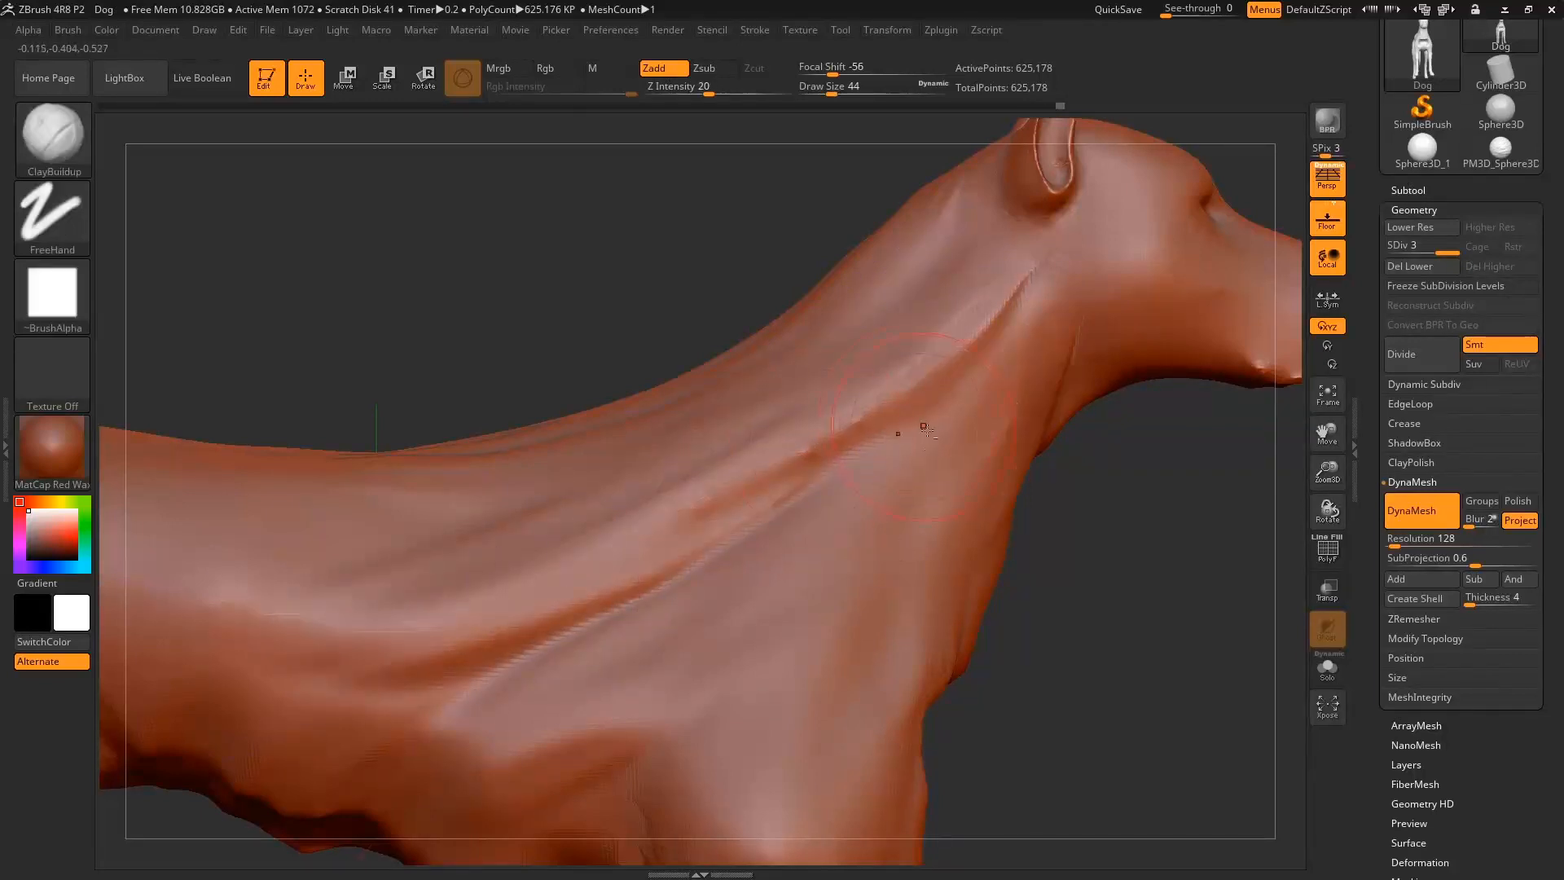
key(f)
drag(1193, 512, 1075, 523)
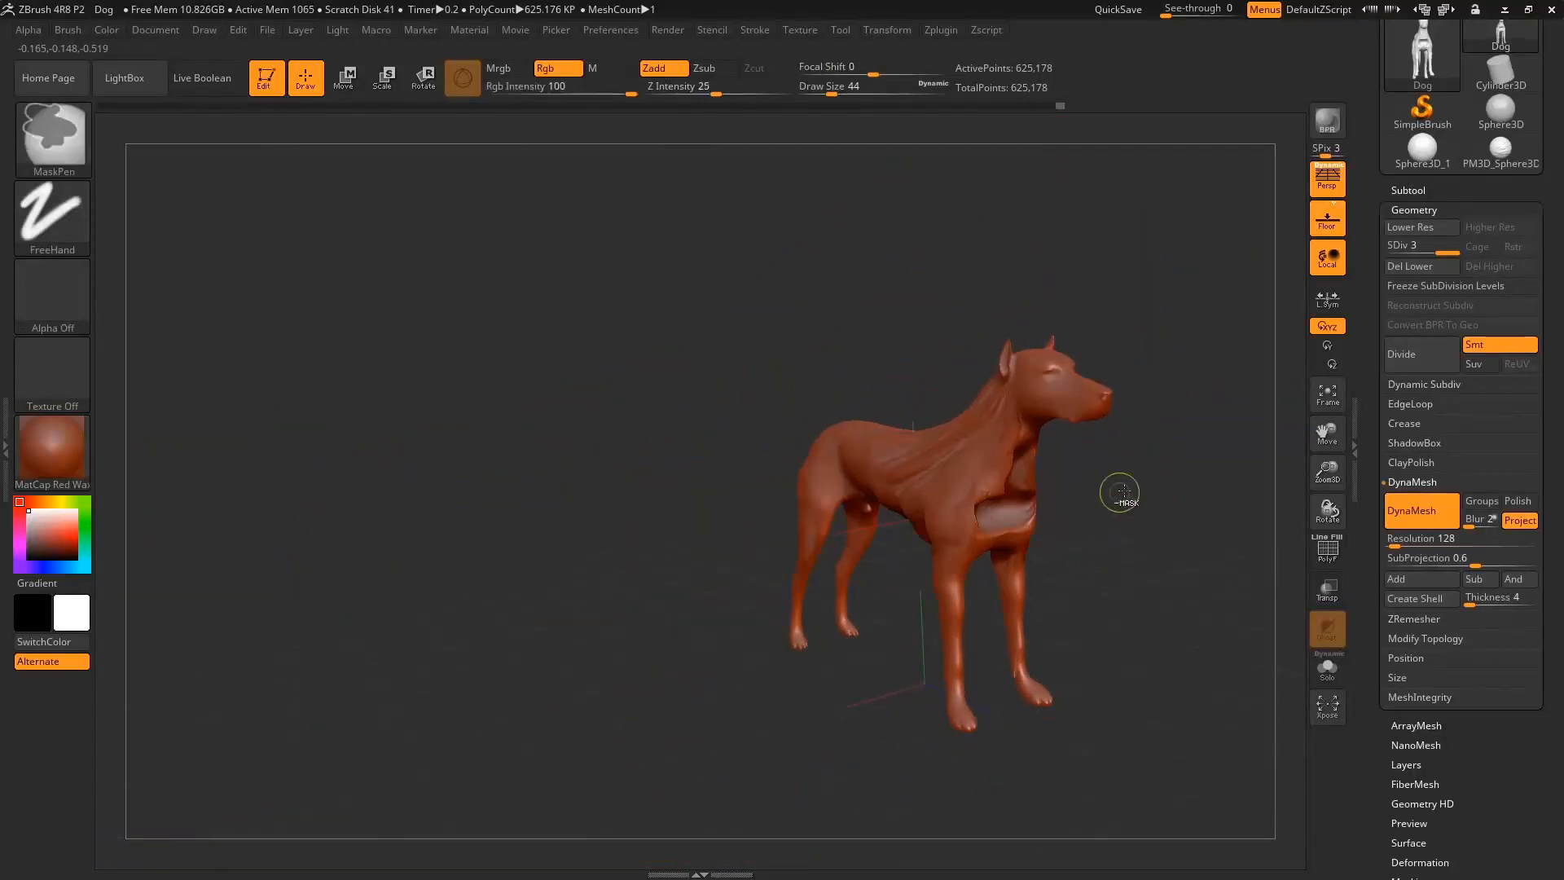
ctrl+right_drag(1121, 494, 1123, 587)
shift+drag(896, 411, 947, 419)
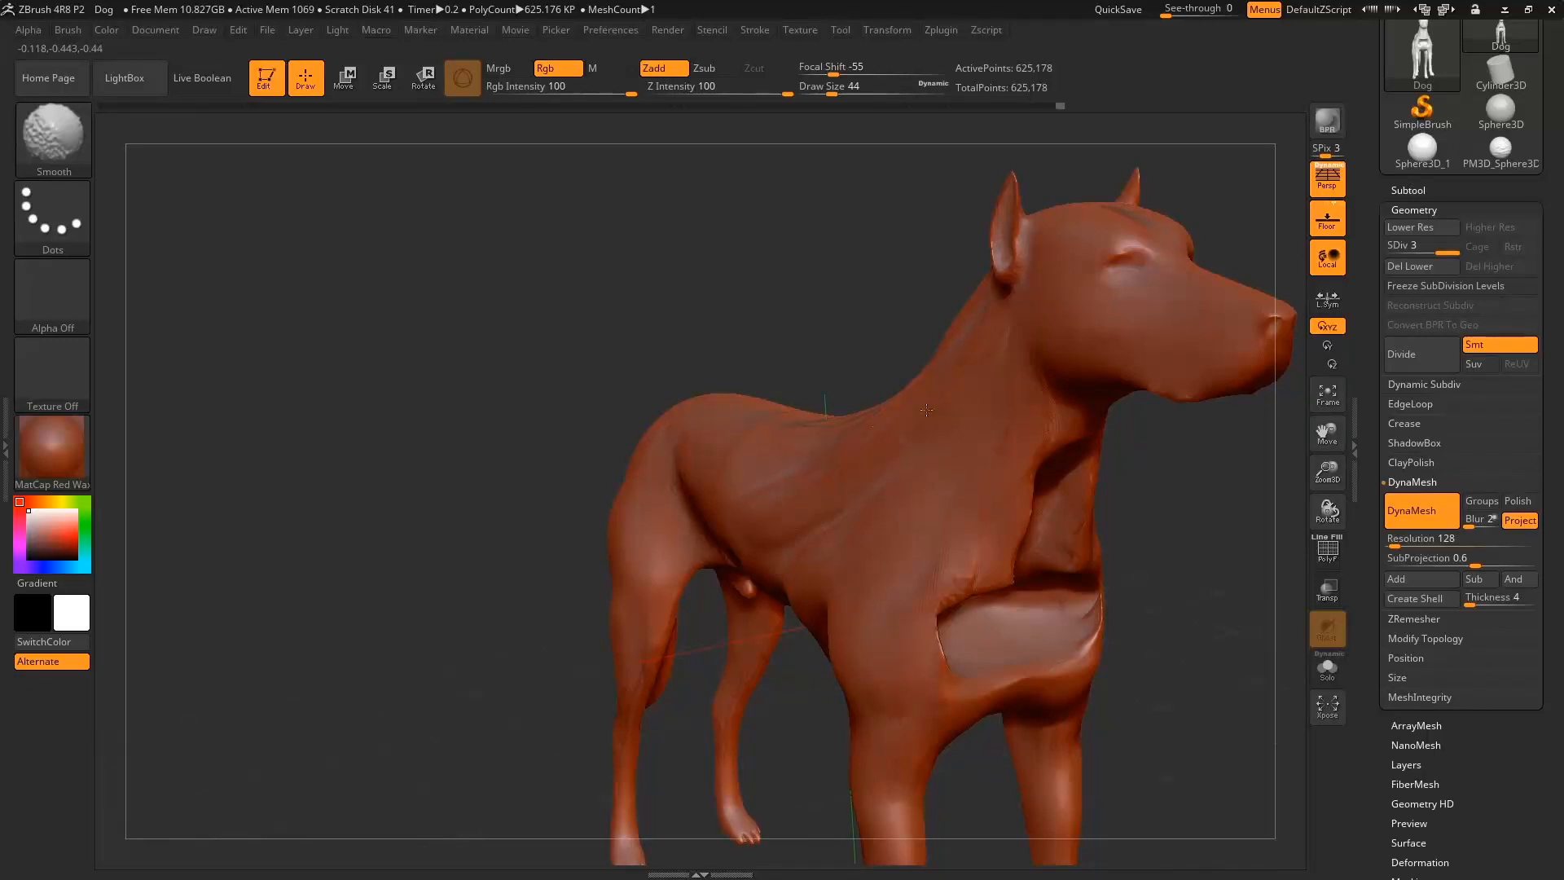
Pull four pointed teeth inward along each edge of the vertical throat opening with SnakeHook at draw size 9.
mouse_move(1198, 576)
mouse_down()
mouse_move(1051, 571)
mouse_move(1015, 550)
mouse_up()
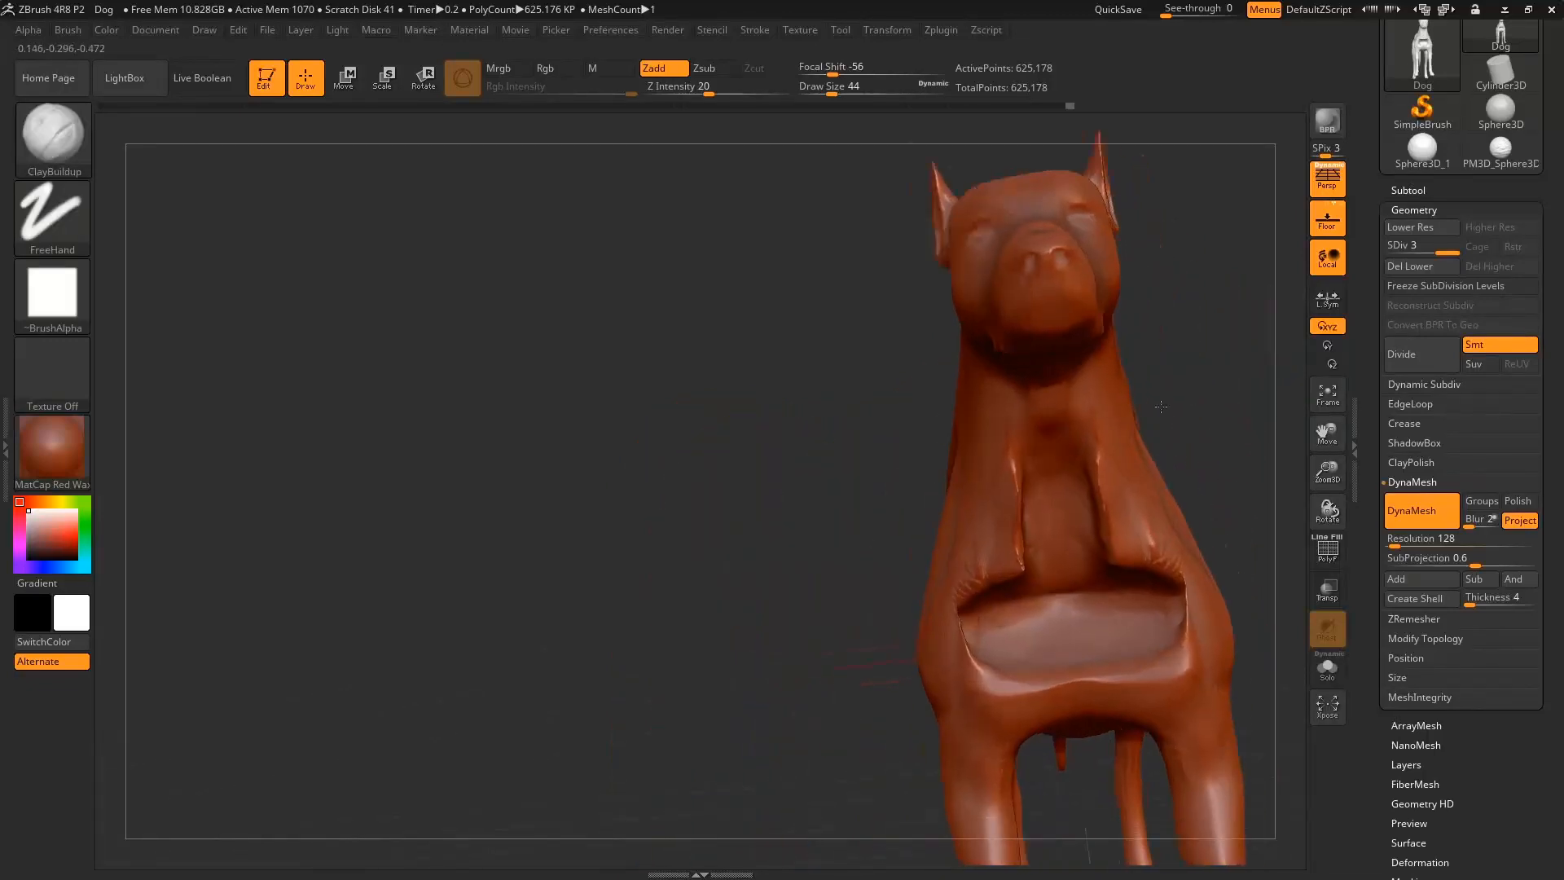
alt+right_drag(1206, 358, 1073, 326)
mouse_move(1073, 326)
ctrl+right_down()
mouse_move(1074, 366)
mouse_move(1160, 384)
ctrl+right_up()
mouse_move(586, 496)
alt+right_down()
mouse_move(339, 315)
mouse_move(297, 379)
mouse_move(503, 419)
mouse_move(383, 359)
alt+right_up()
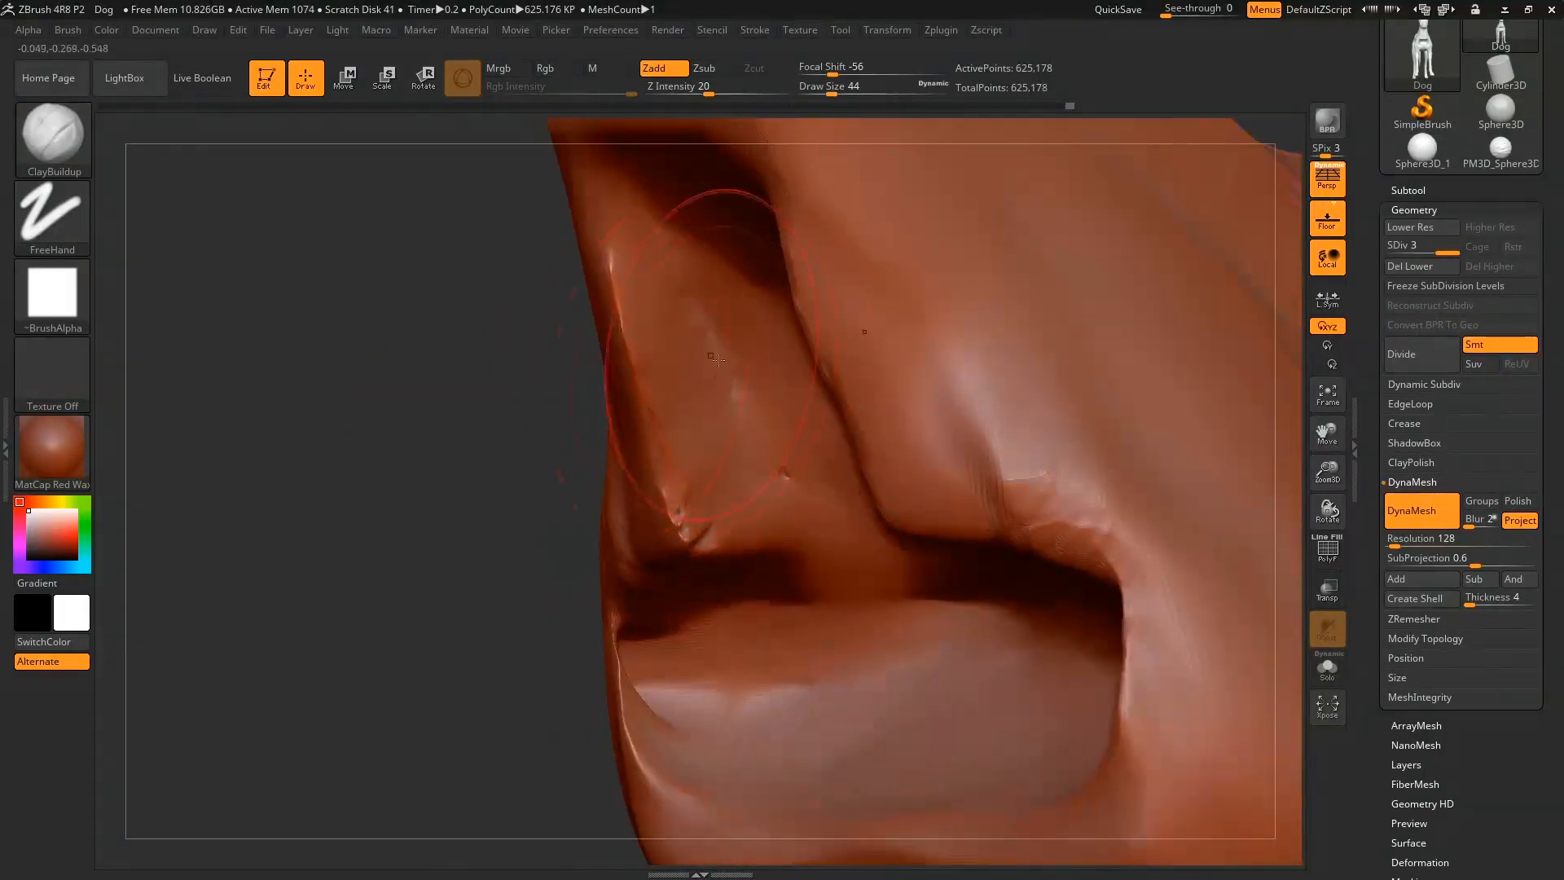
key([)
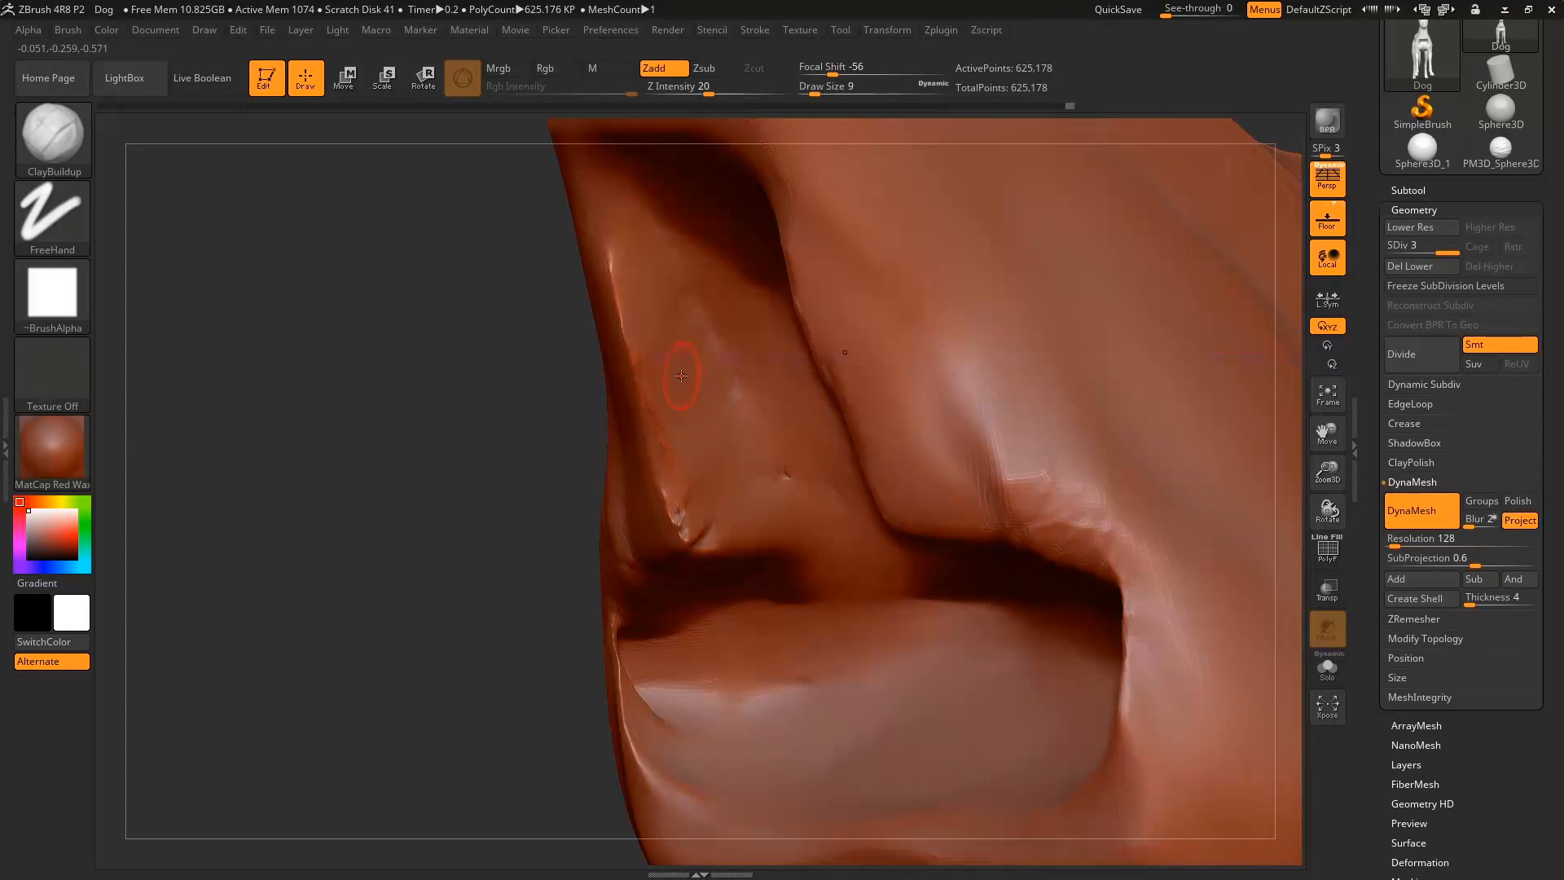
key(b)
key(s)
key(h)
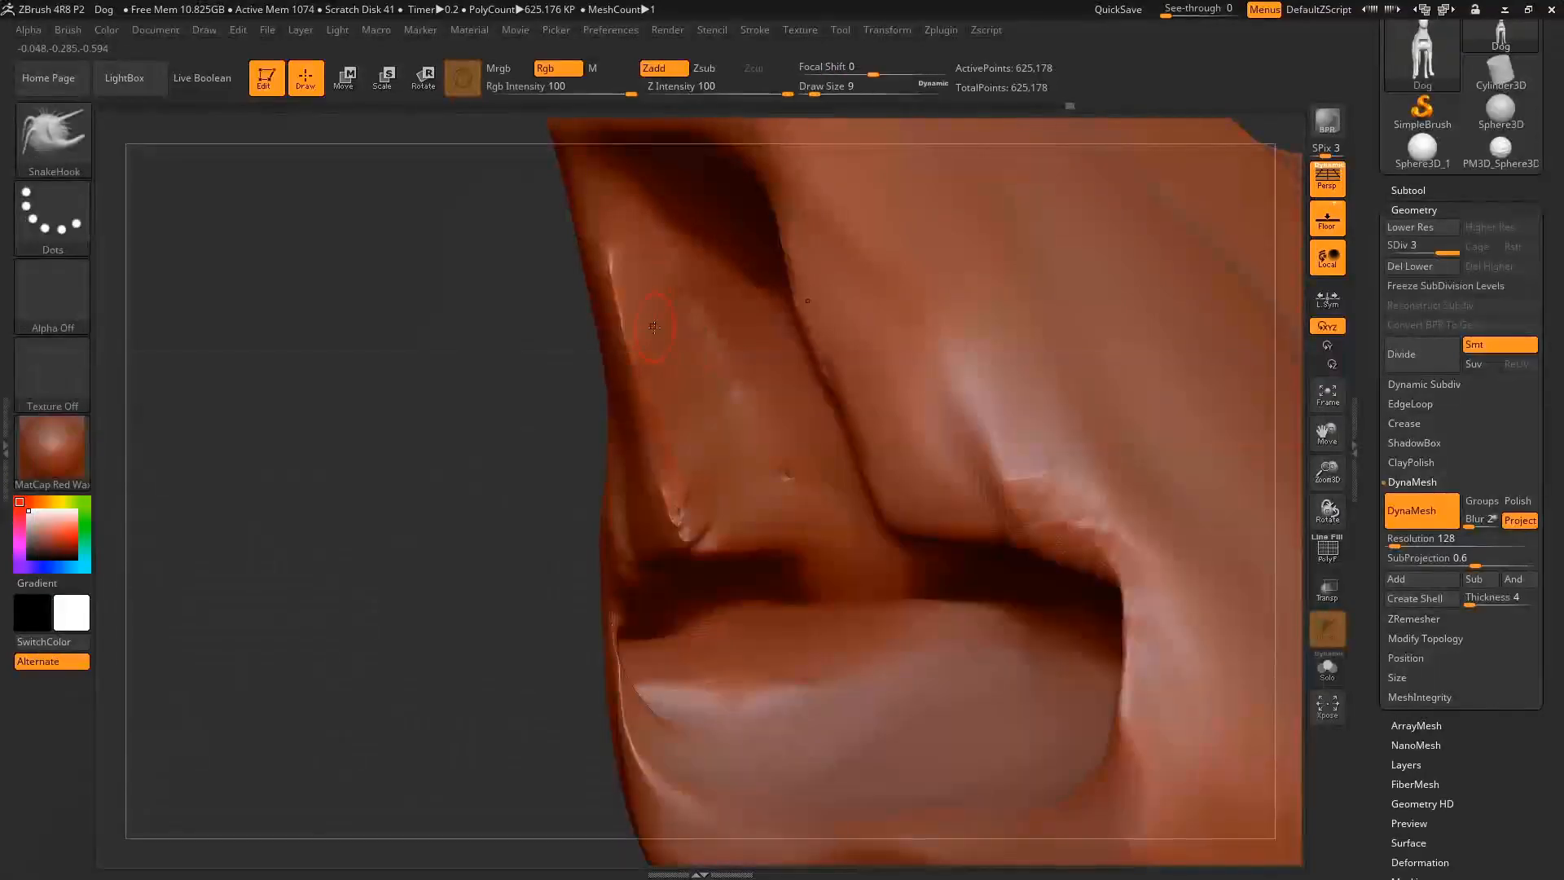
drag(648, 315, 690, 321)
drag(659, 390, 733, 413)
drag(696, 493, 728, 496)
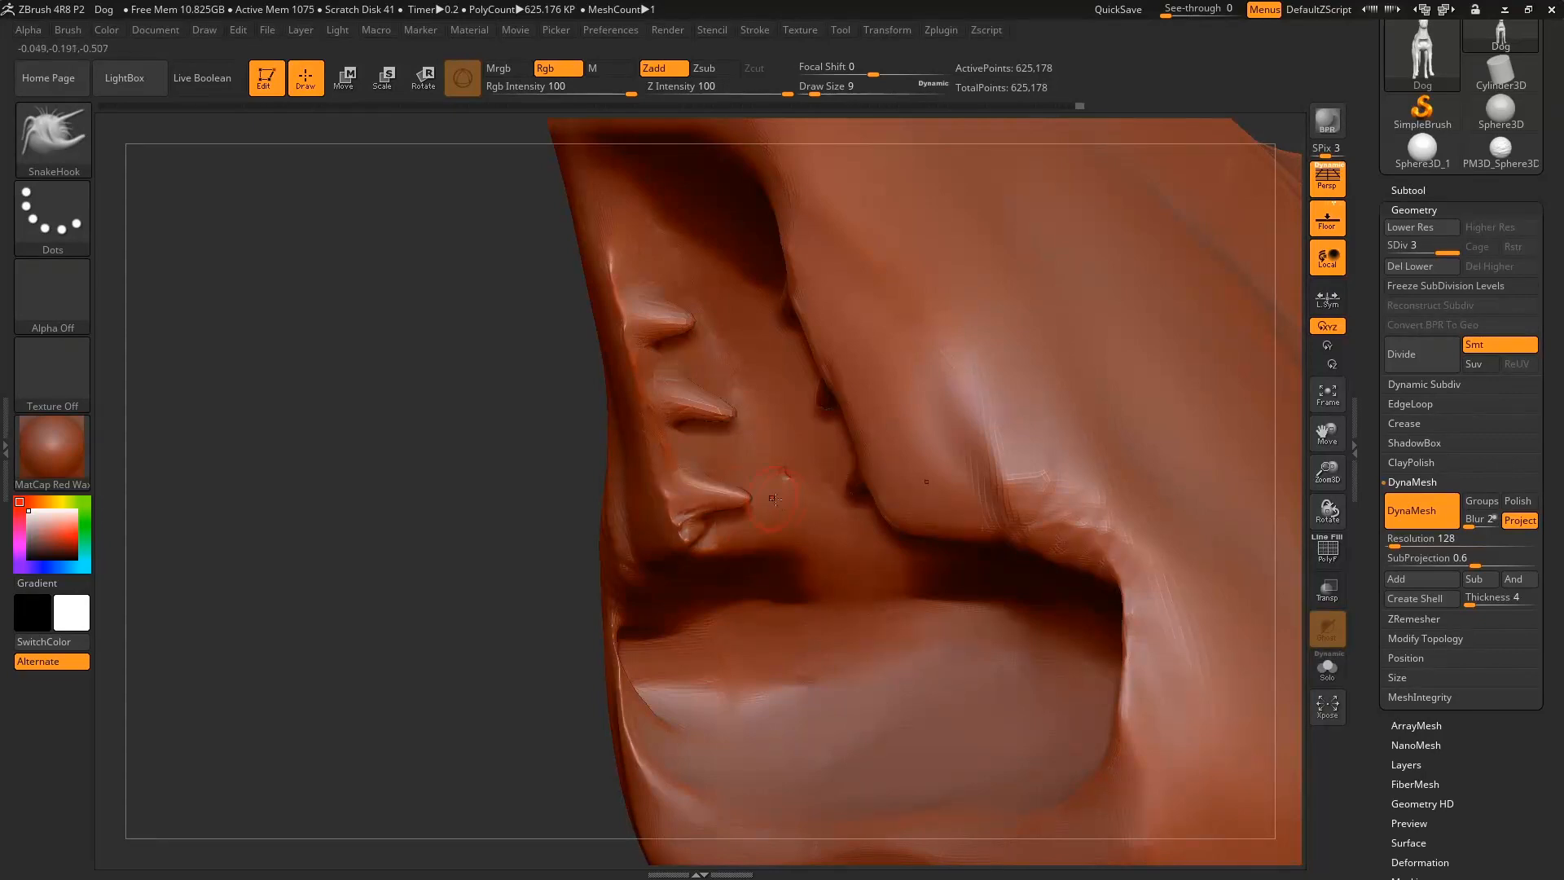
drag(332, 508, 330, 457)
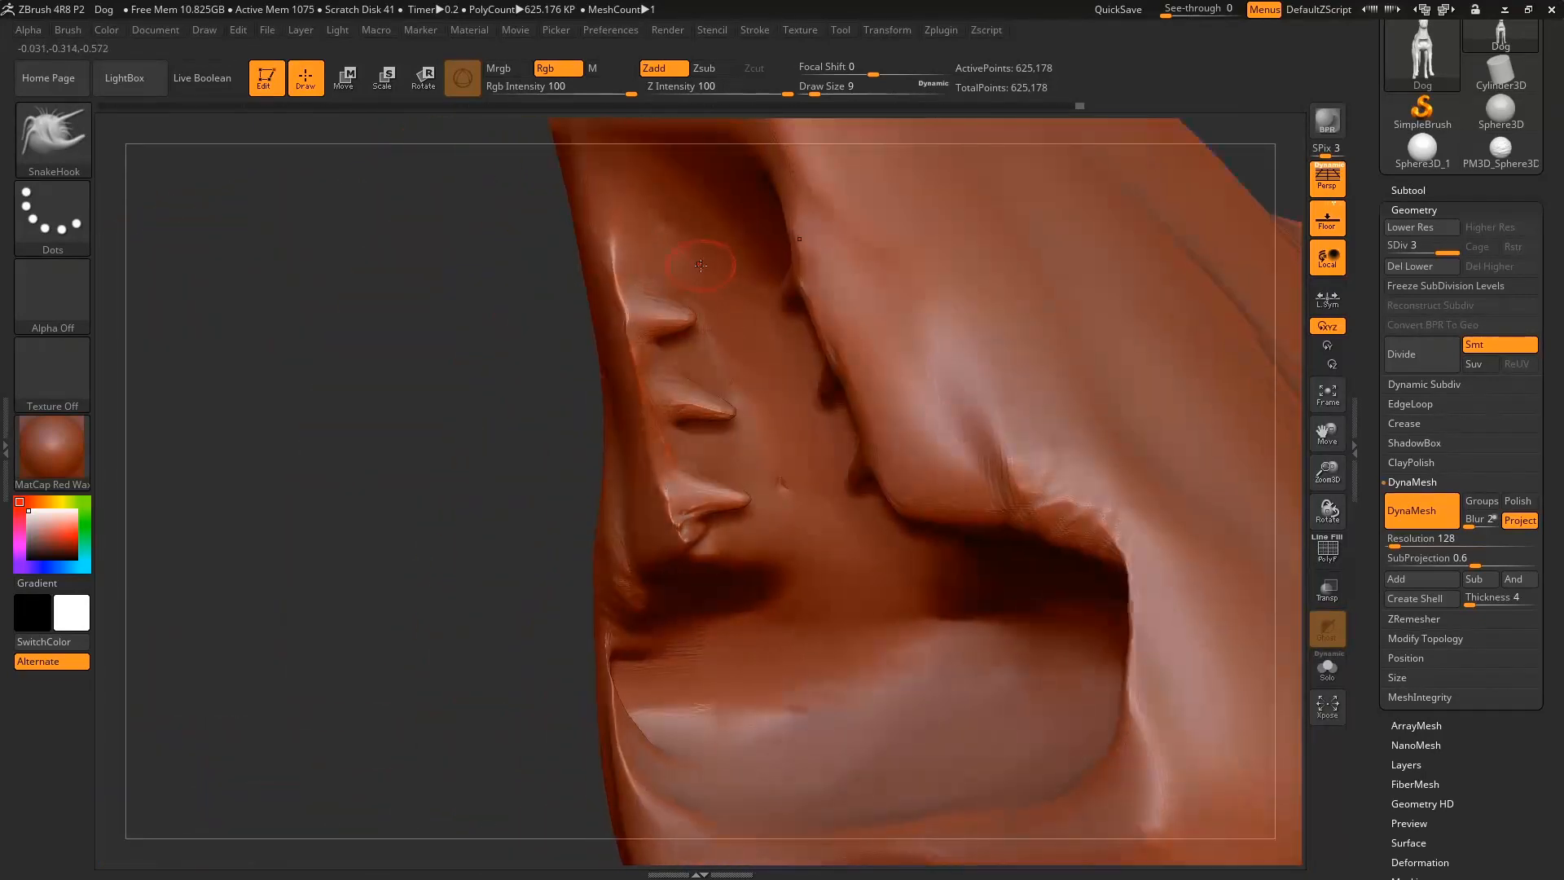
drag(643, 245, 680, 246)
Pull a row of pointed teeth of varying height up from the lower rim of the chest mouth with SnakeHook.
drag(453, 430, 611, 624)
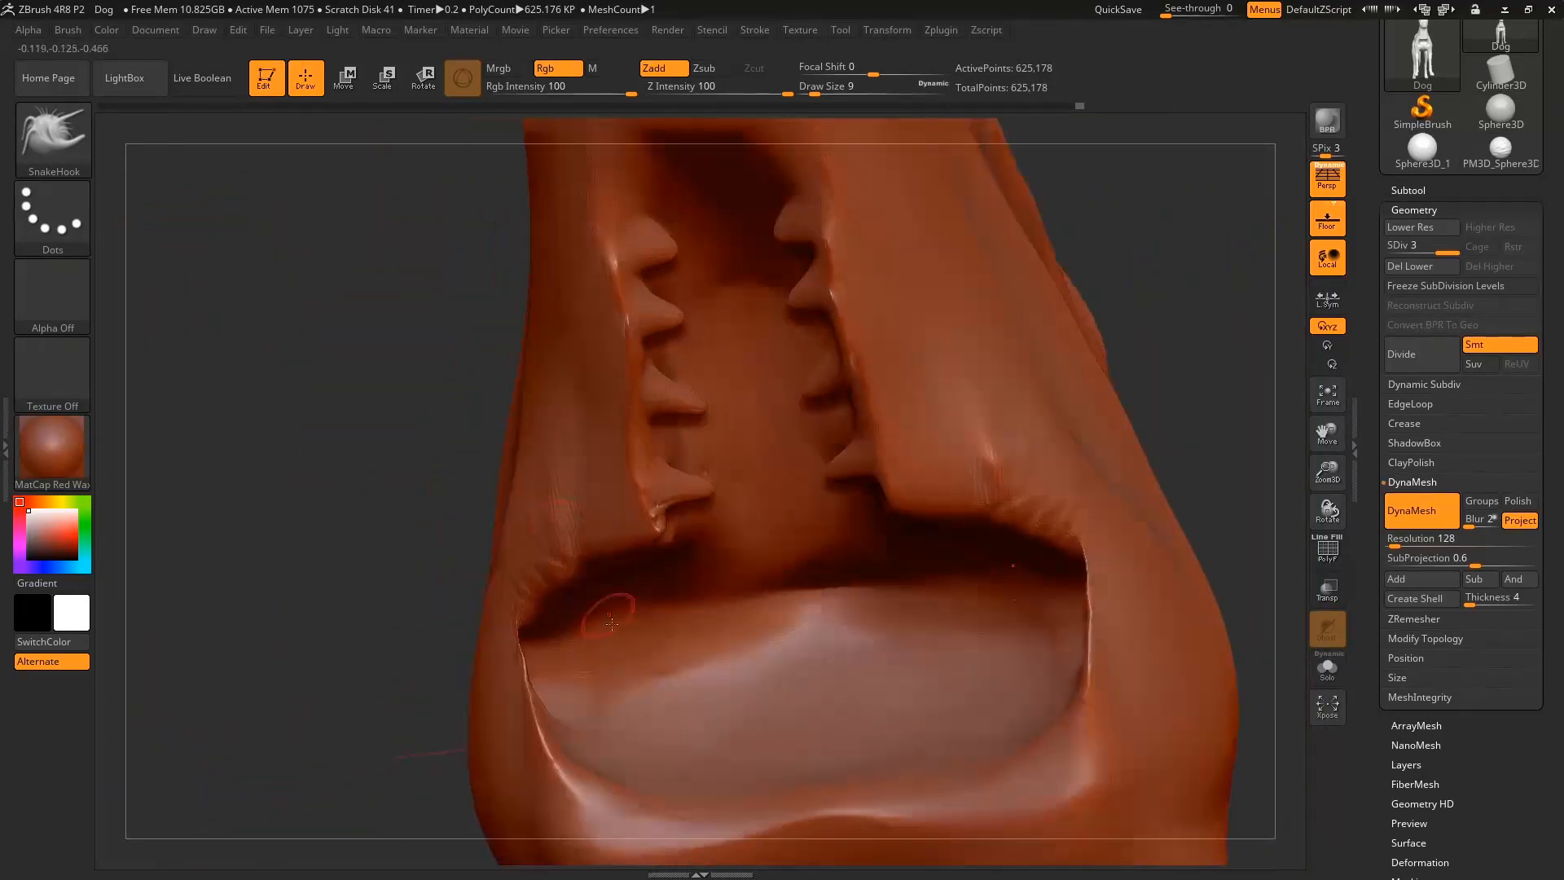
drag(387, 631, 582, 652)
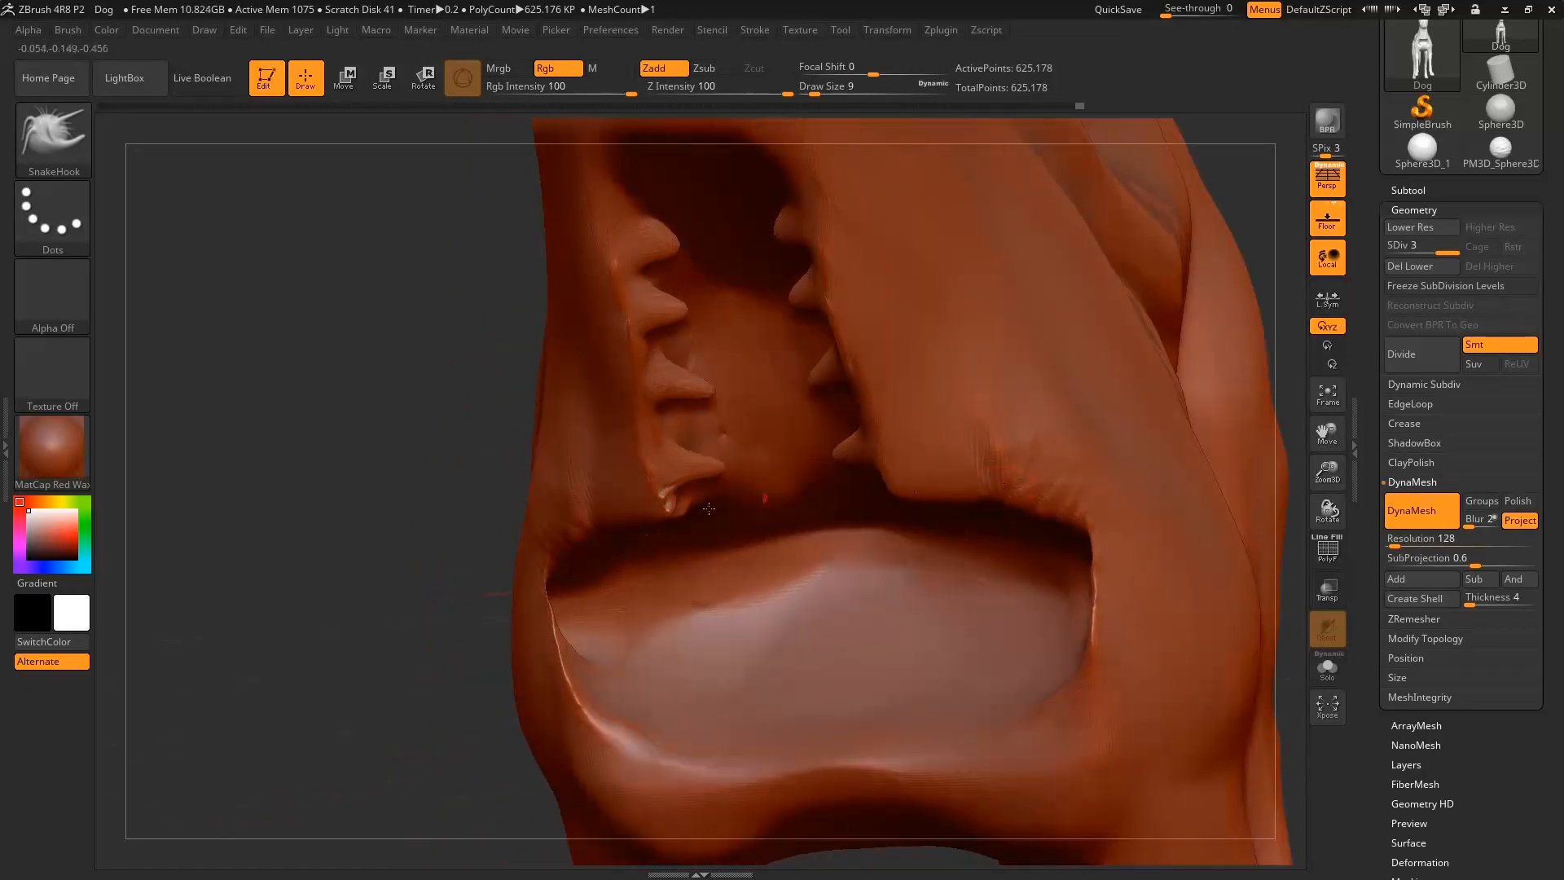
mouse_move(450, 559)
mouse_down()
mouse_move(391, 580)
mouse_move(440, 595)
mouse_up()
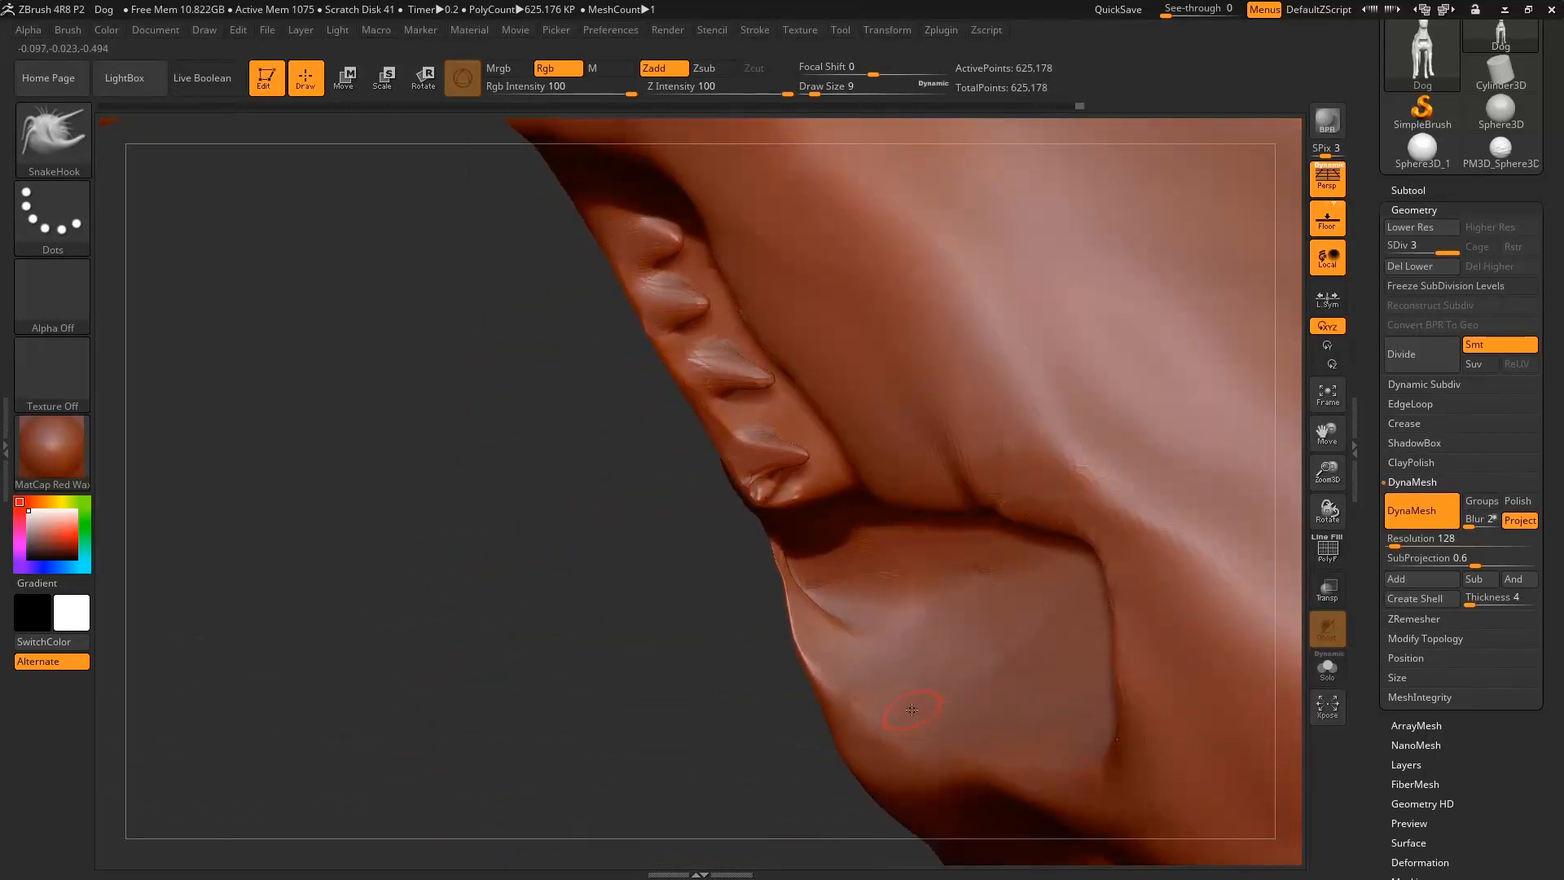
mouse_move(802, 714)
mouse_down()
mouse_move(778, 716)
mouse_move(932, 711)
mouse_up()
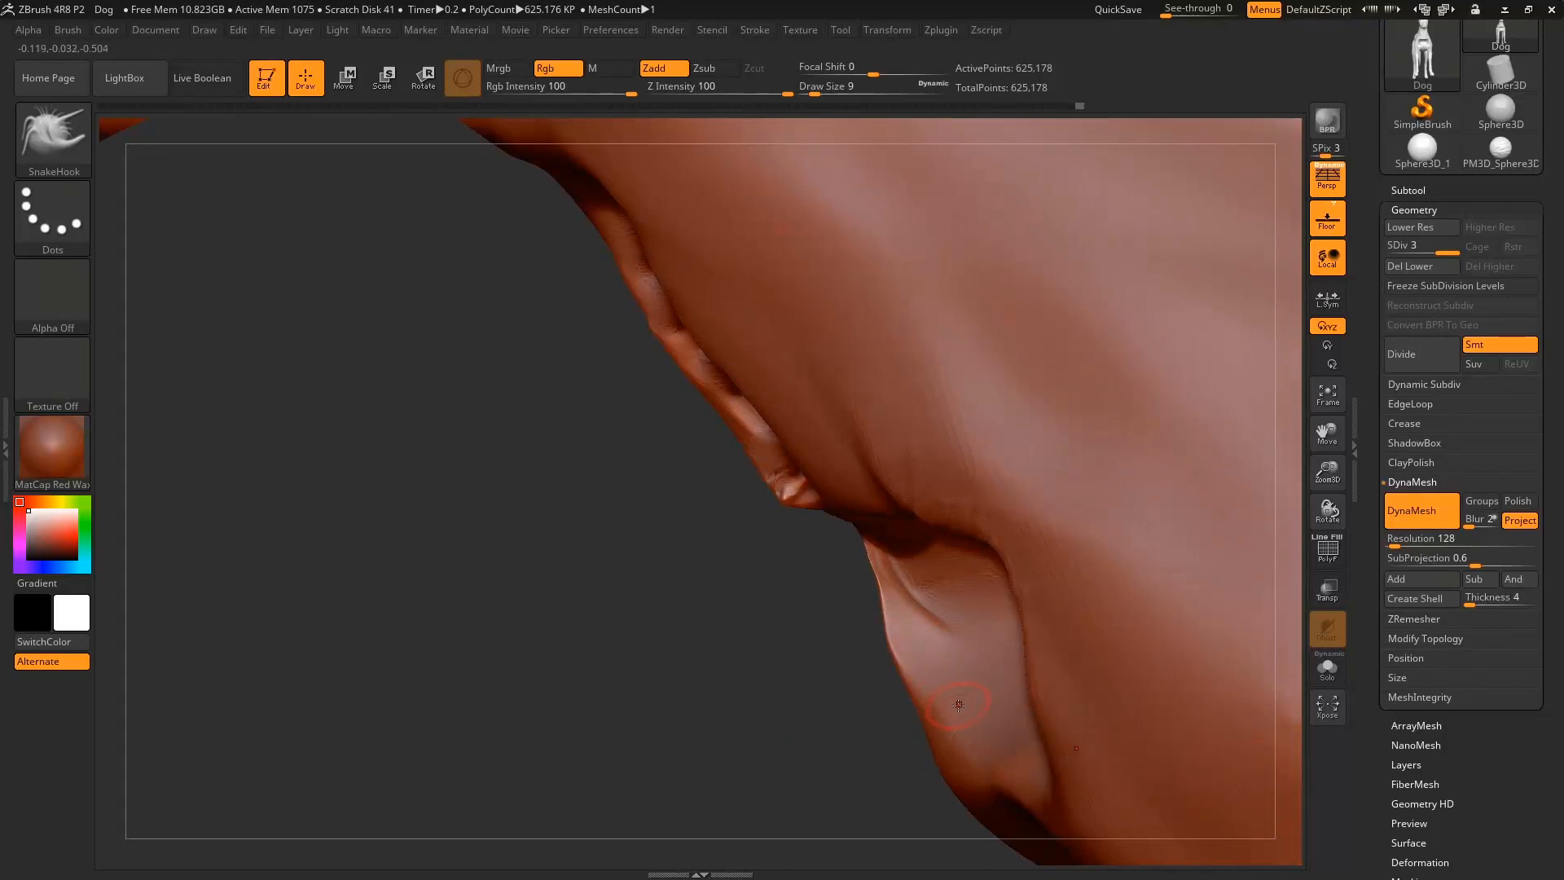
mouse_move(725, 656)
mouse_down()
mouse_move(917, 656)
mouse_move(726, 650)
mouse_move(833, 633)
mouse_move(866, 610)
mouse_up()
mouse_move(1286, 608)
mouse_down()
mouse_move(1094, 524)
mouse_move(919, 618)
mouse_up()
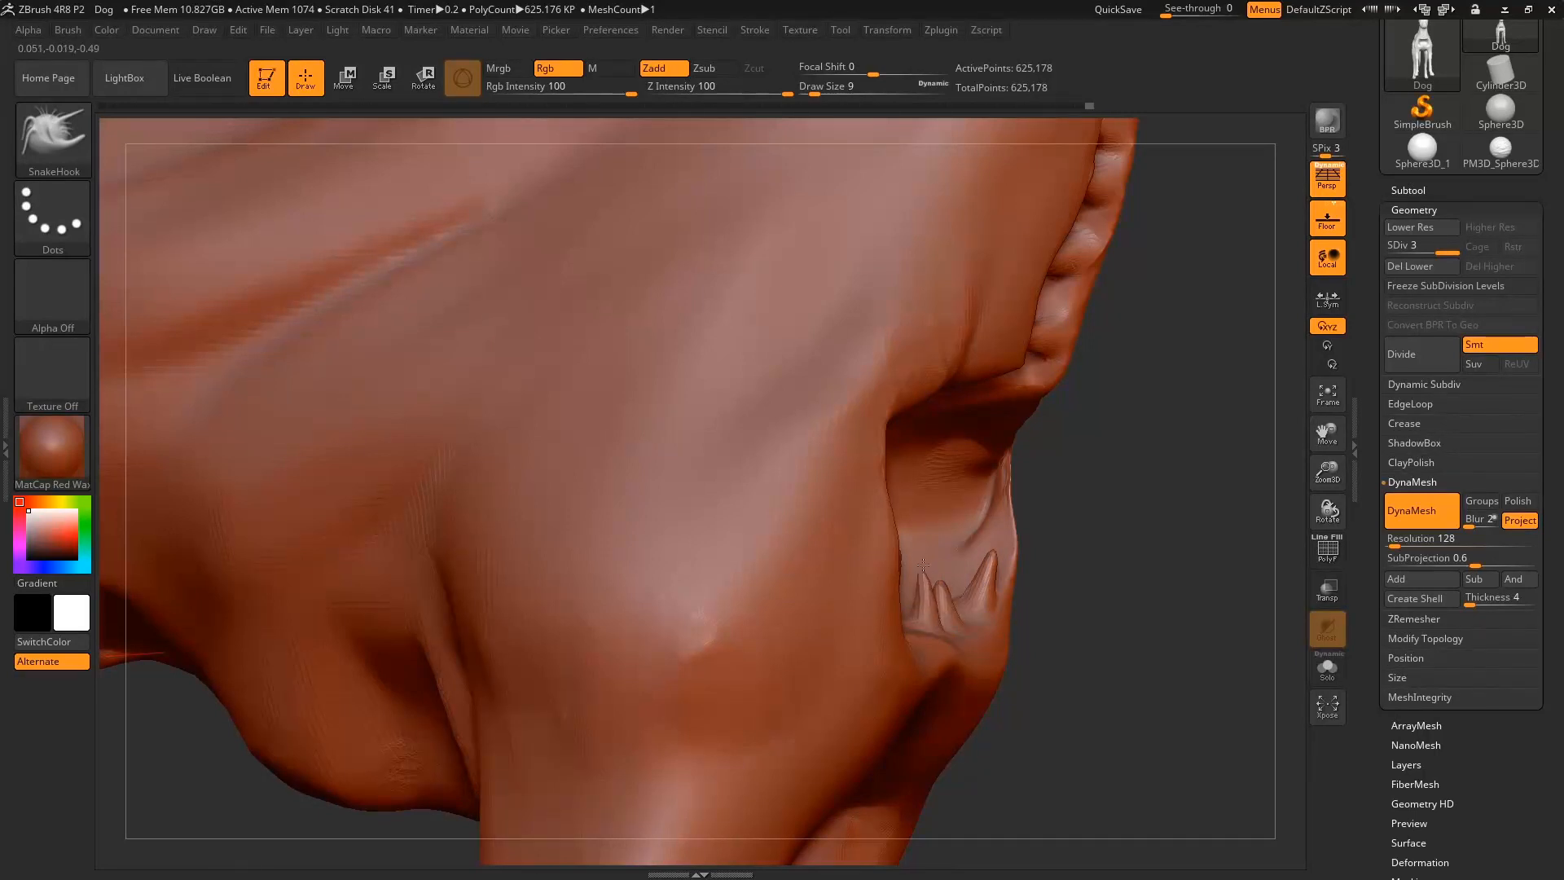
drag(928, 552, 933, 550)
drag(1092, 585, 839, 627)
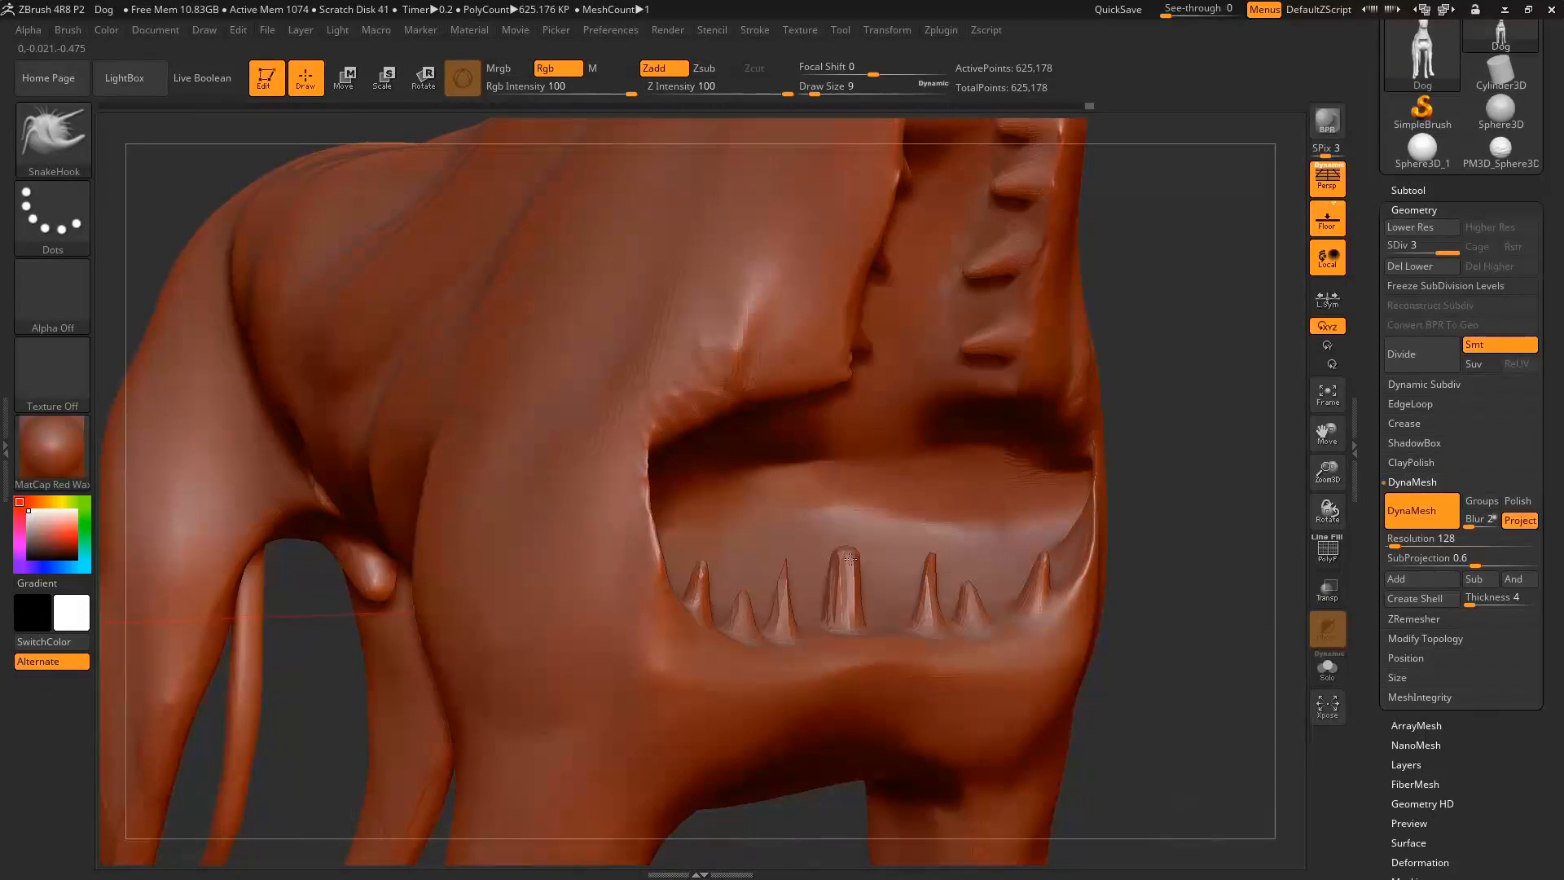
drag(1117, 650, 983, 669)
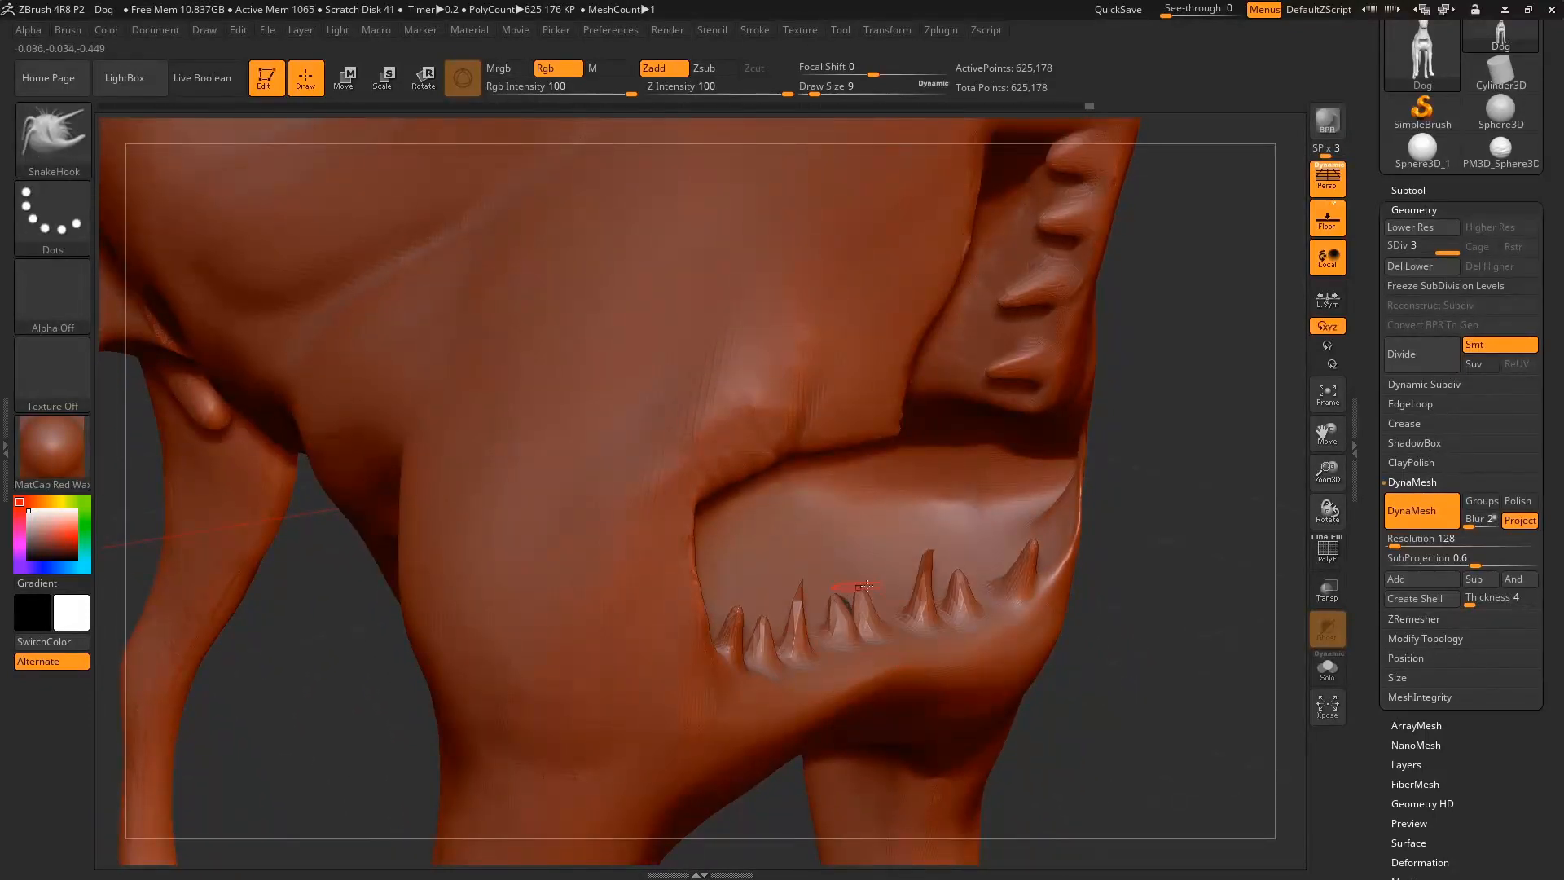
drag(1101, 570, 1003, 545)
drag(400, 602, 675, 549)
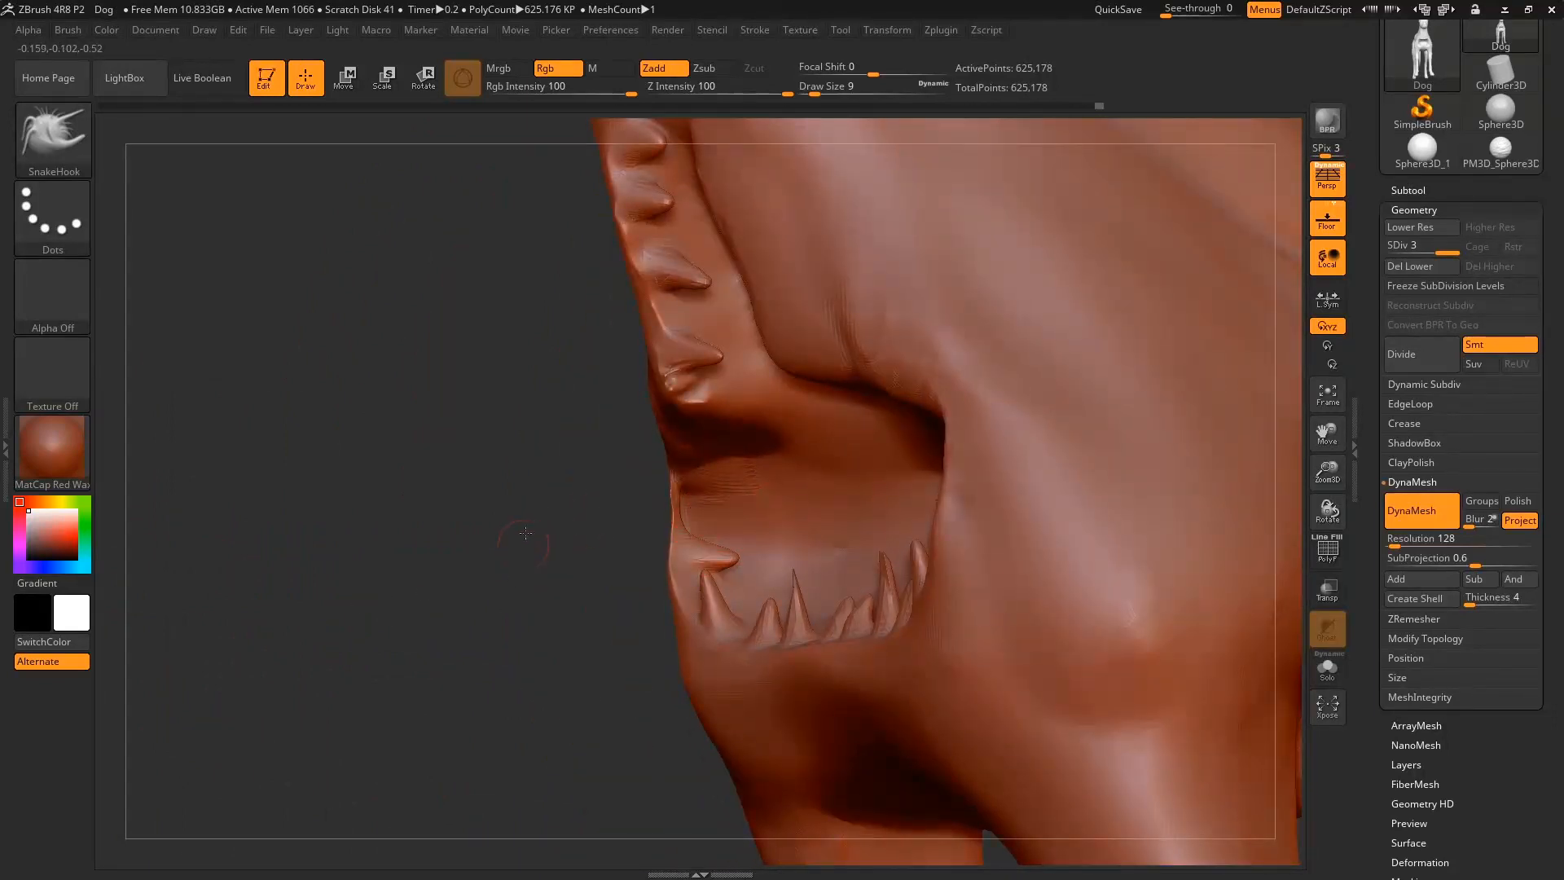
Pull an upper row of pointed teeth down from the roof of the chest mouth, then undo the last pull.
mouse_move(526, 533)
mouse_down()
mouse_move(718, 475)
mouse_move(796, 474)
mouse_move(809, 500)
mouse_up()
drag(853, 443, 863, 494)
drag(910, 444, 913, 505)
drag(830, 409, 833, 419)
drag(760, 404, 750, 432)
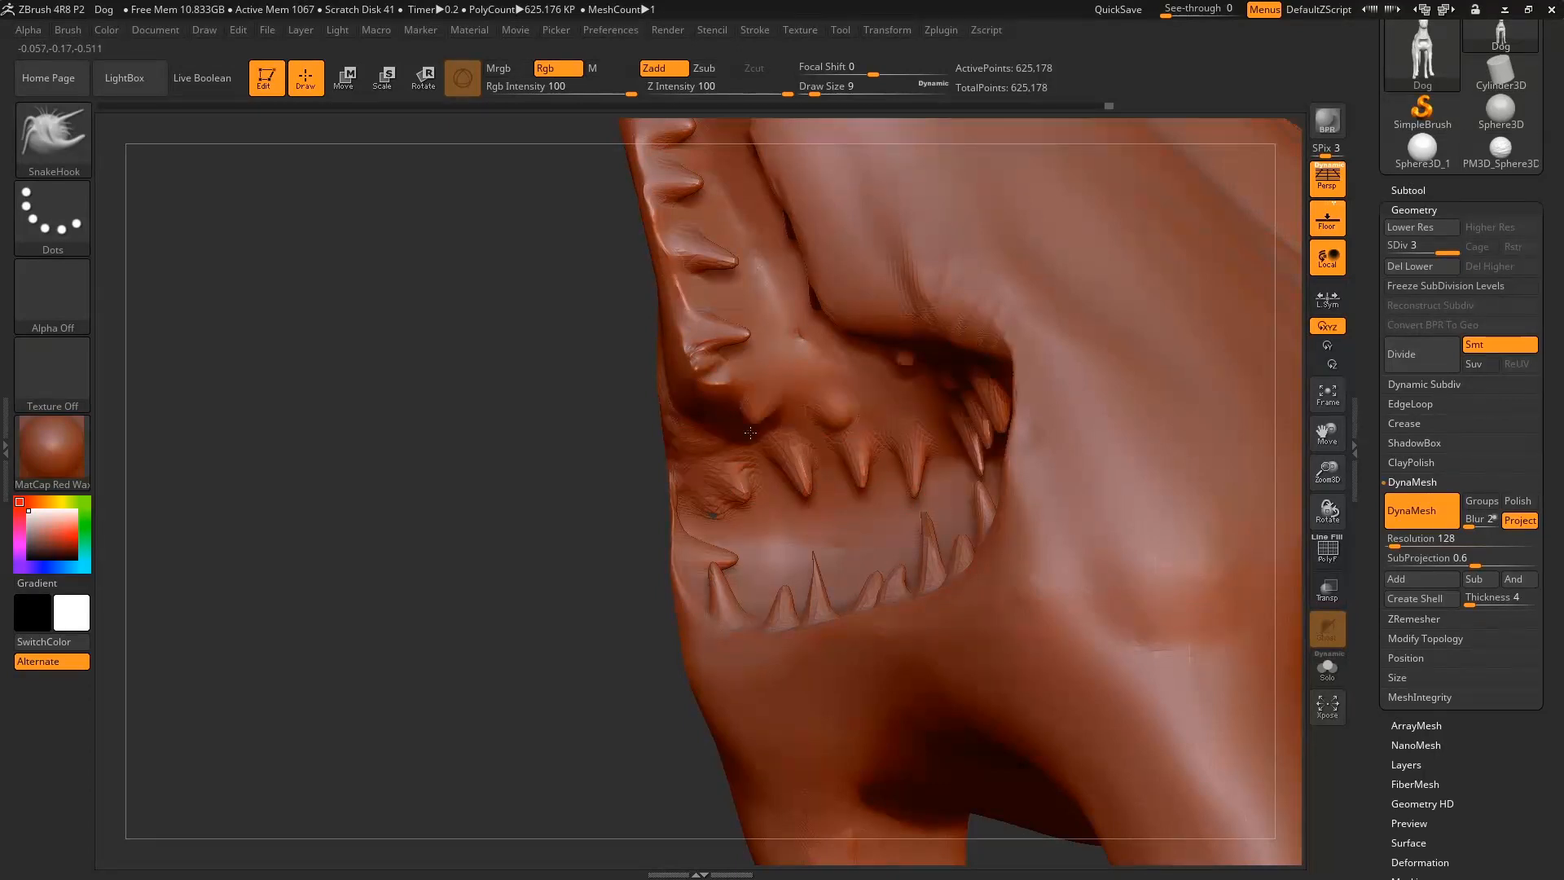
drag(842, 365, 831, 399)
drag(791, 345, 767, 383)
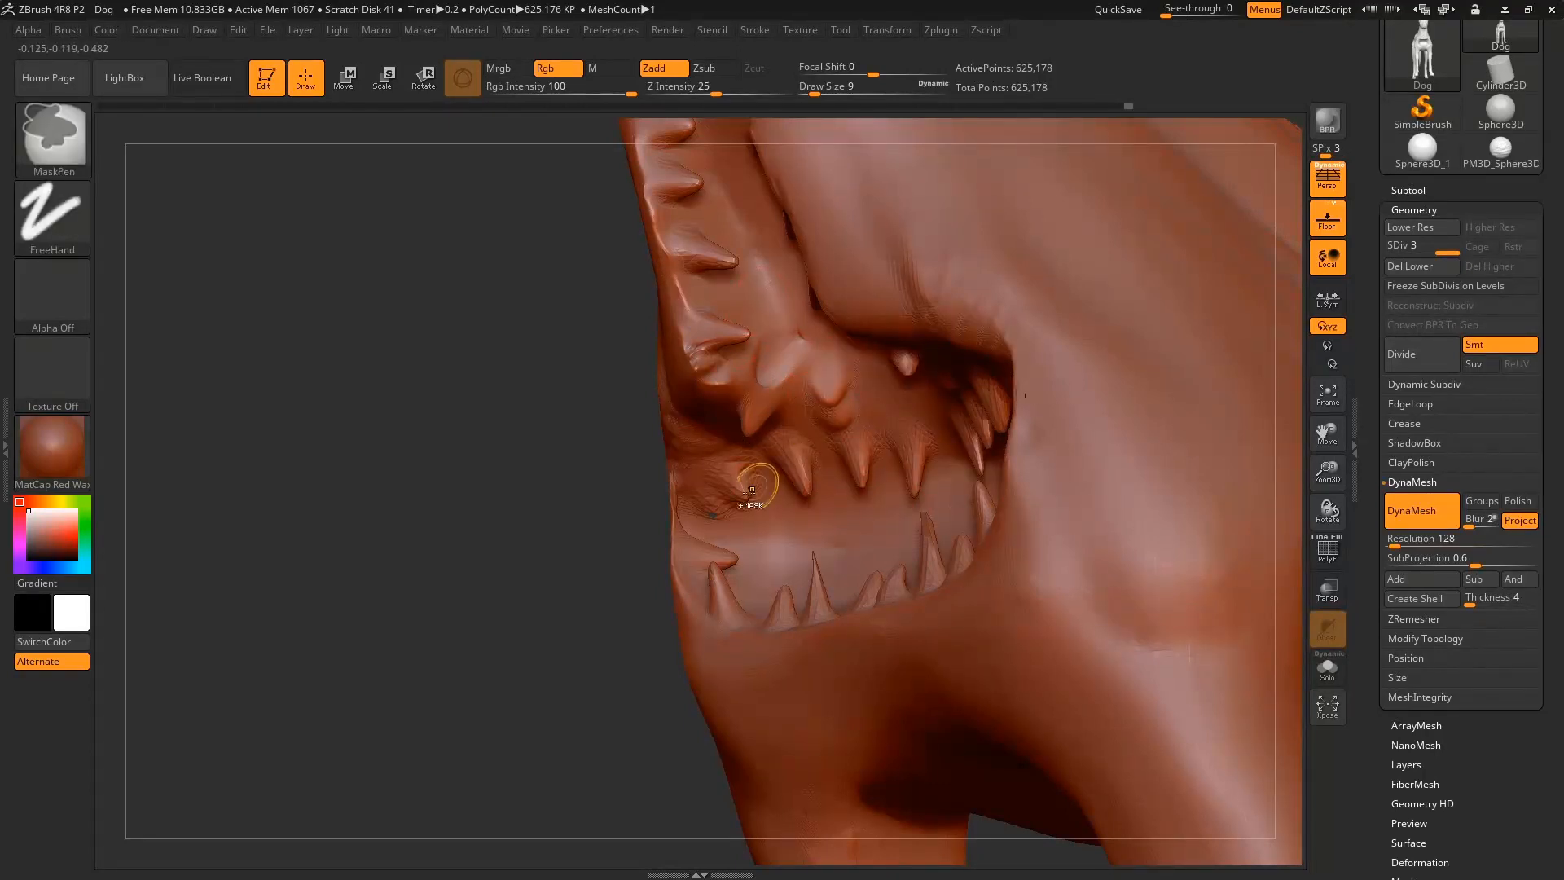
key(ctrl+z)
Switch to ClayBuildup at draw size 22 and mask the lower teeth and outer rim of the chest mouth.
drag(482, 469, 853, 406)
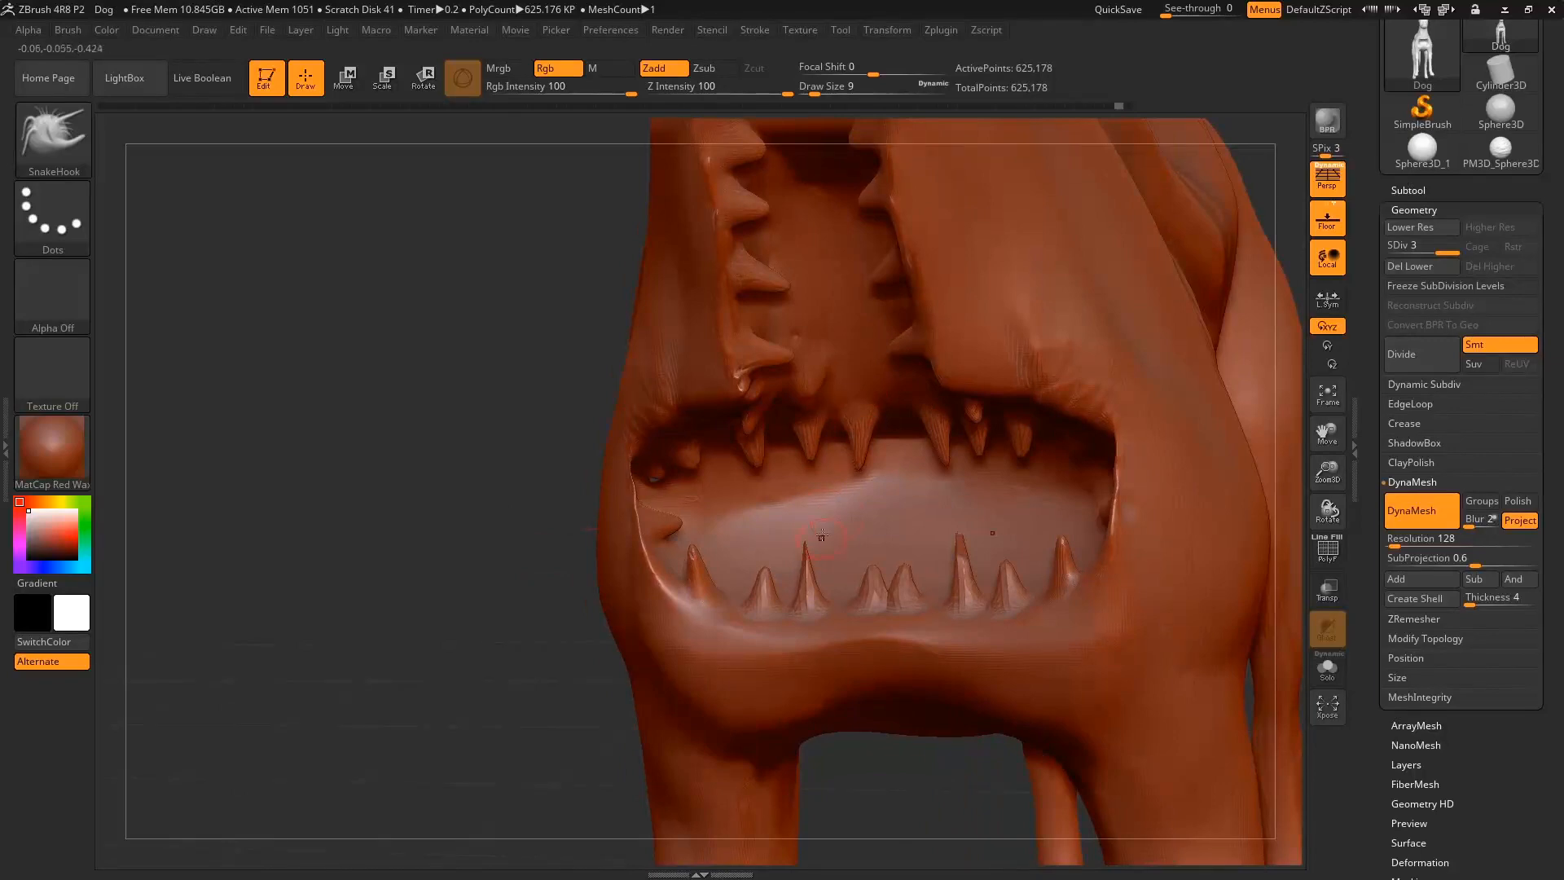
drag(508, 355, 600, 369)
key(b)
key(c)
key(b)
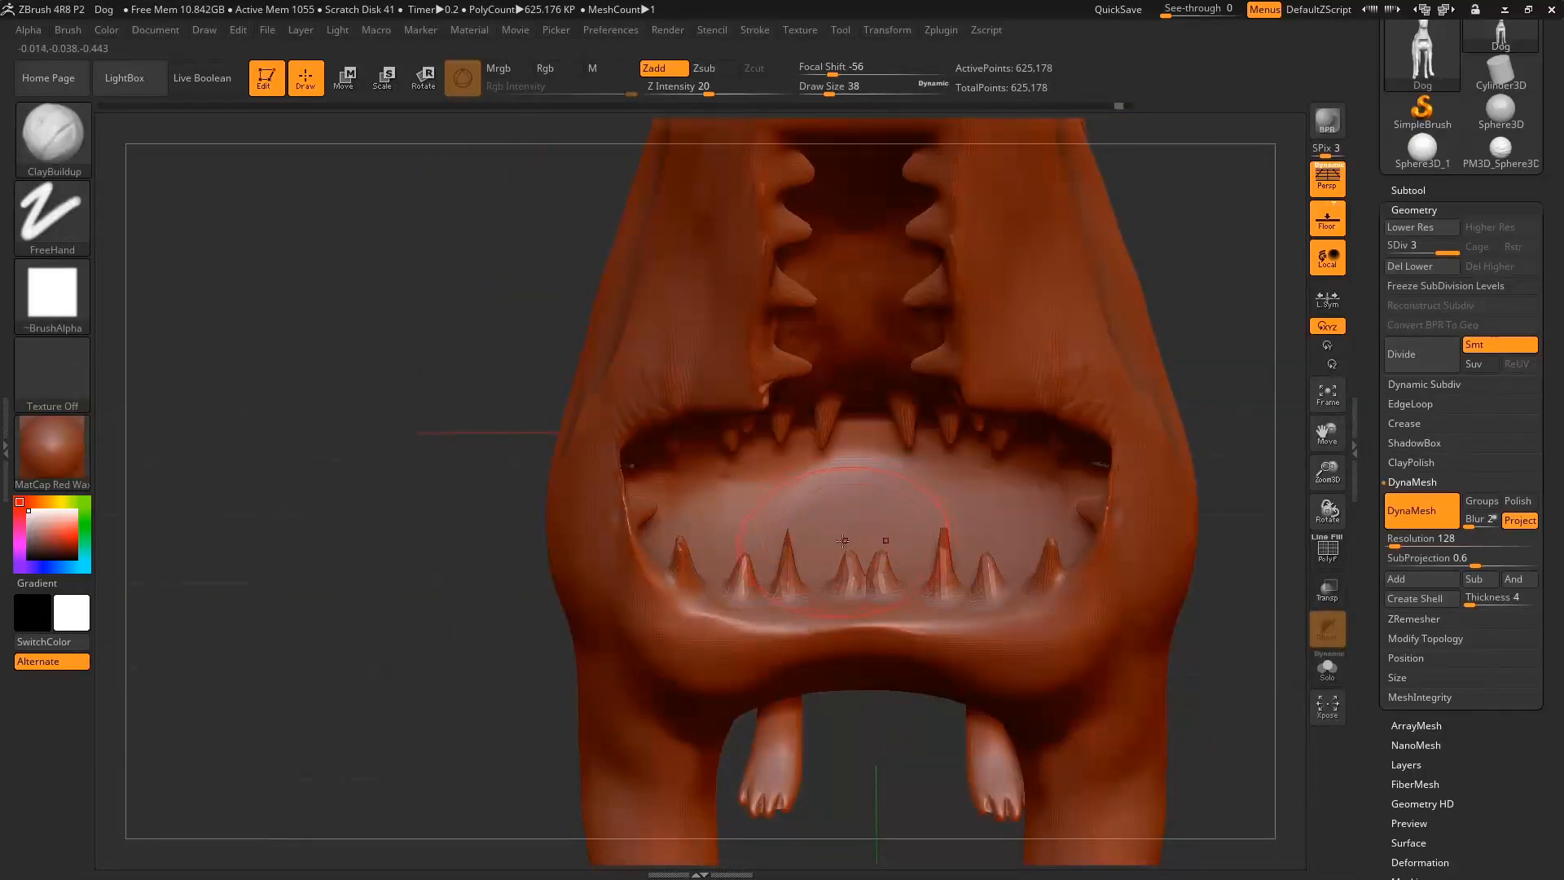
drag(423, 575, 489, 585)
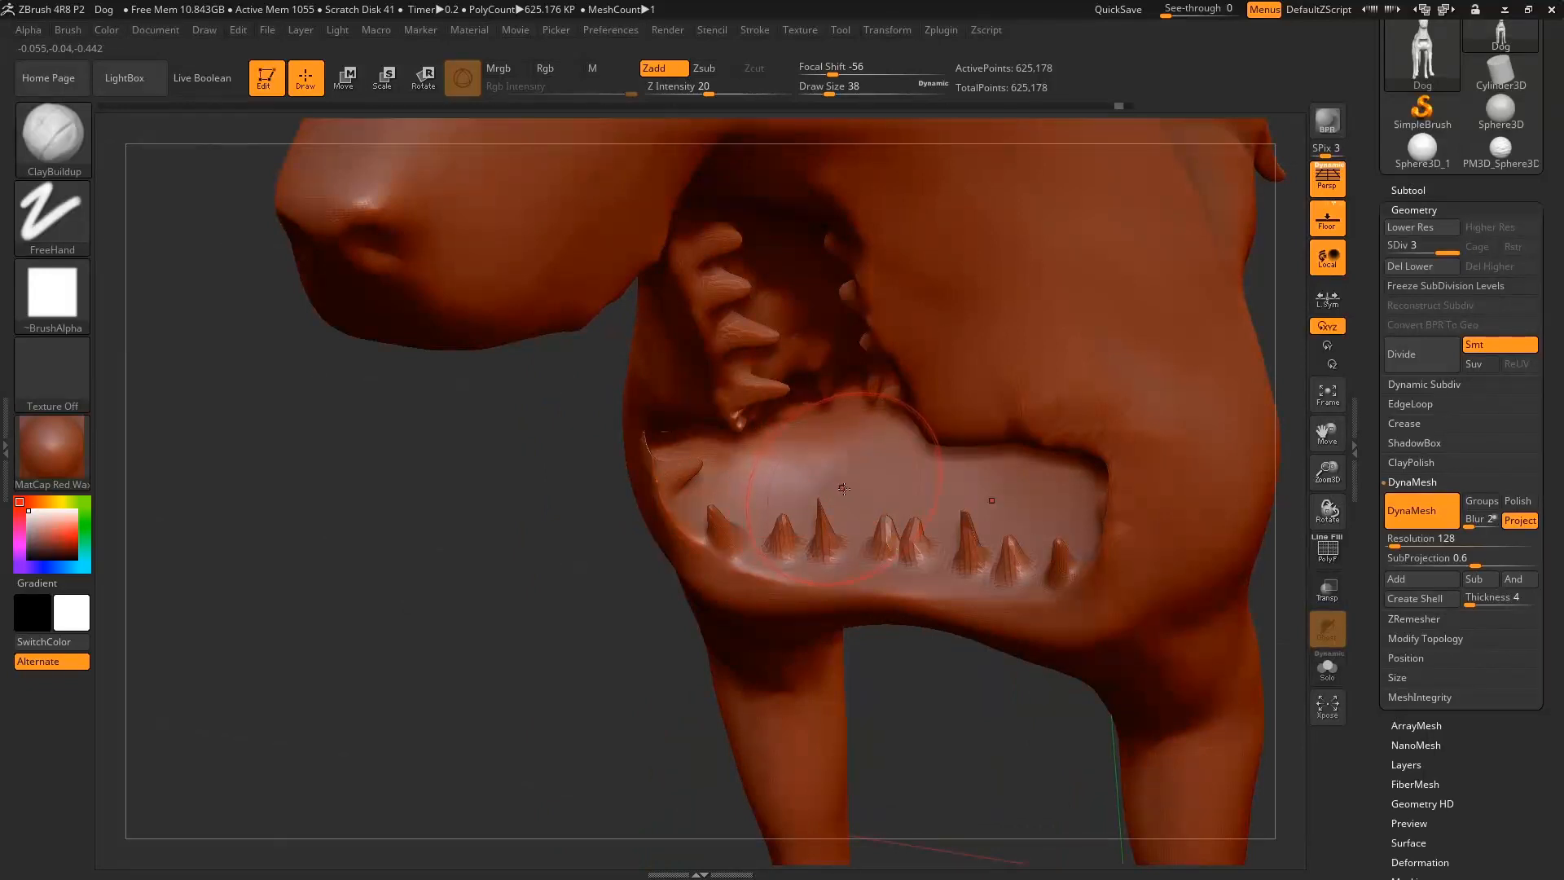
drag(586, 560, 774, 540)
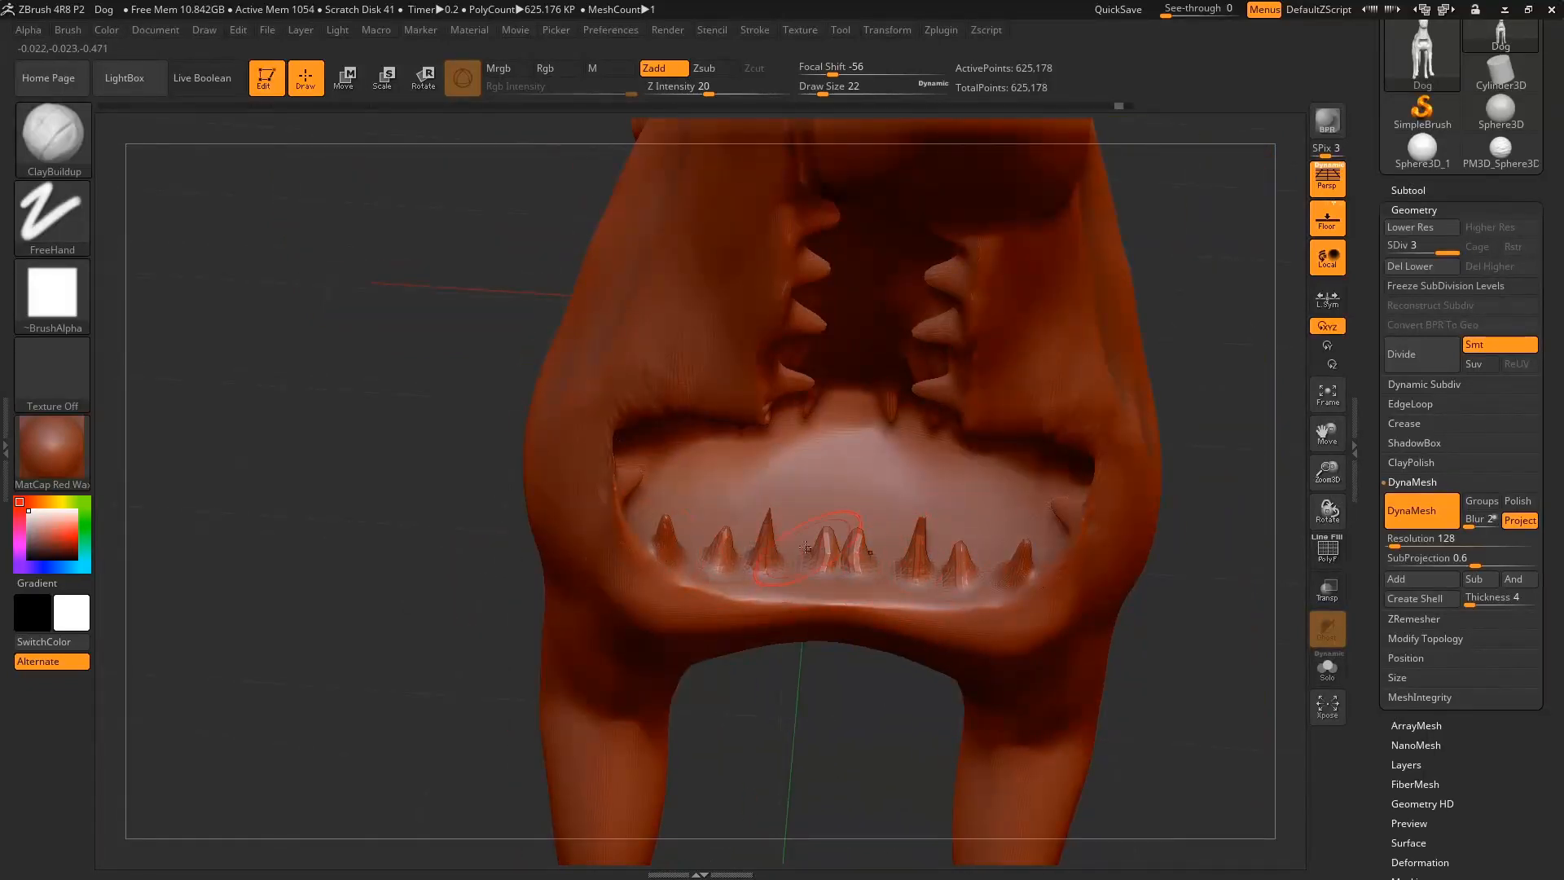
drag(413, 586, 481, 607)
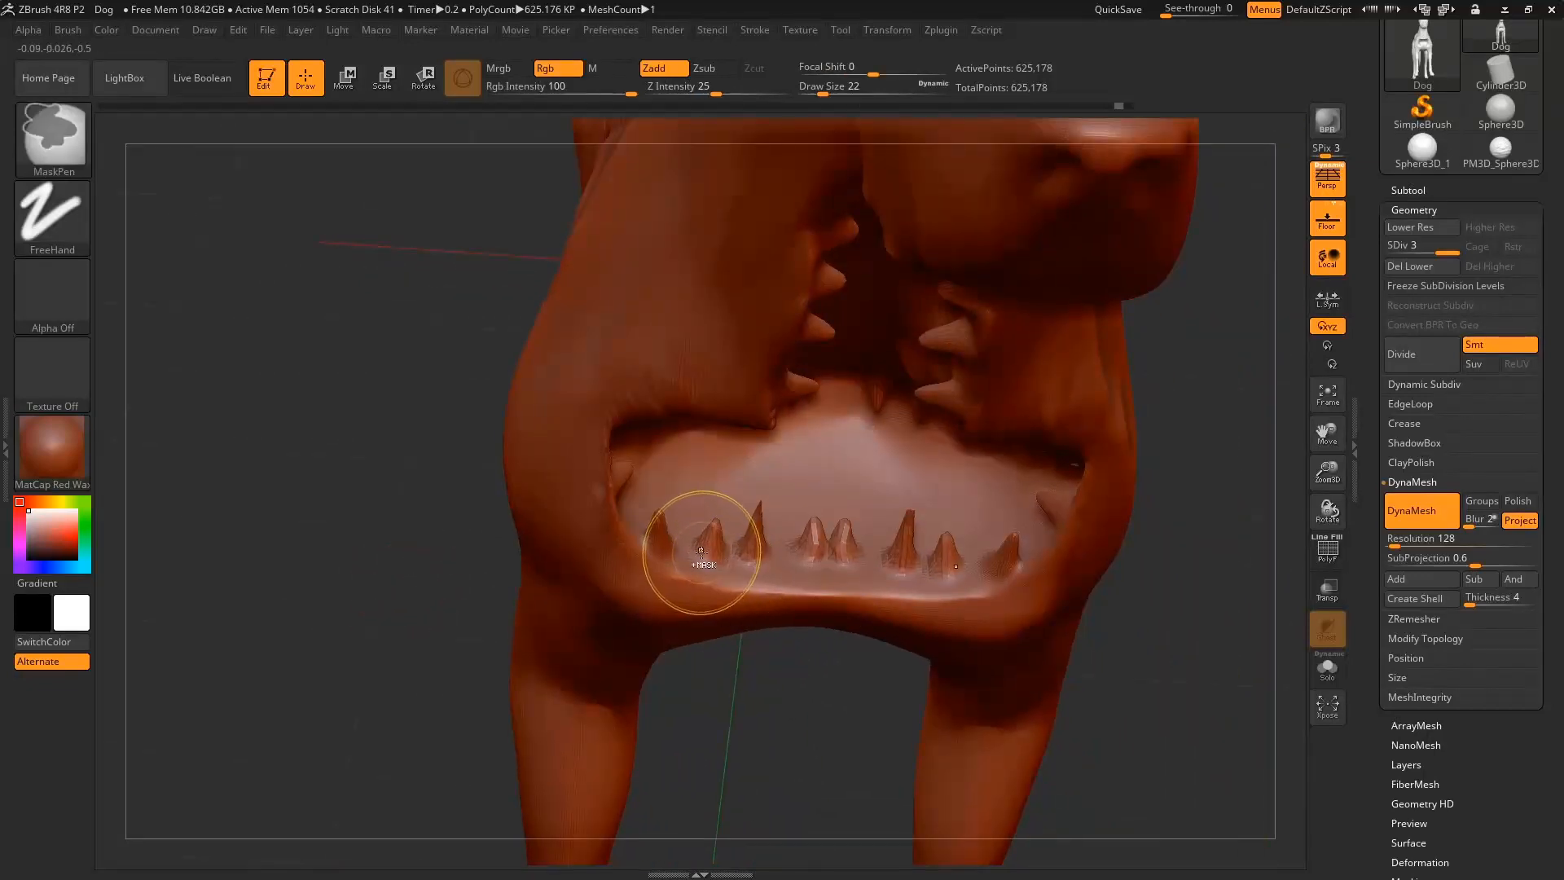
mouse_move(702, 549)
ctrl+mouse_down()
mouse_move(1010, 562)
mouse_move(863, 569)
ctrl+mouse_up()
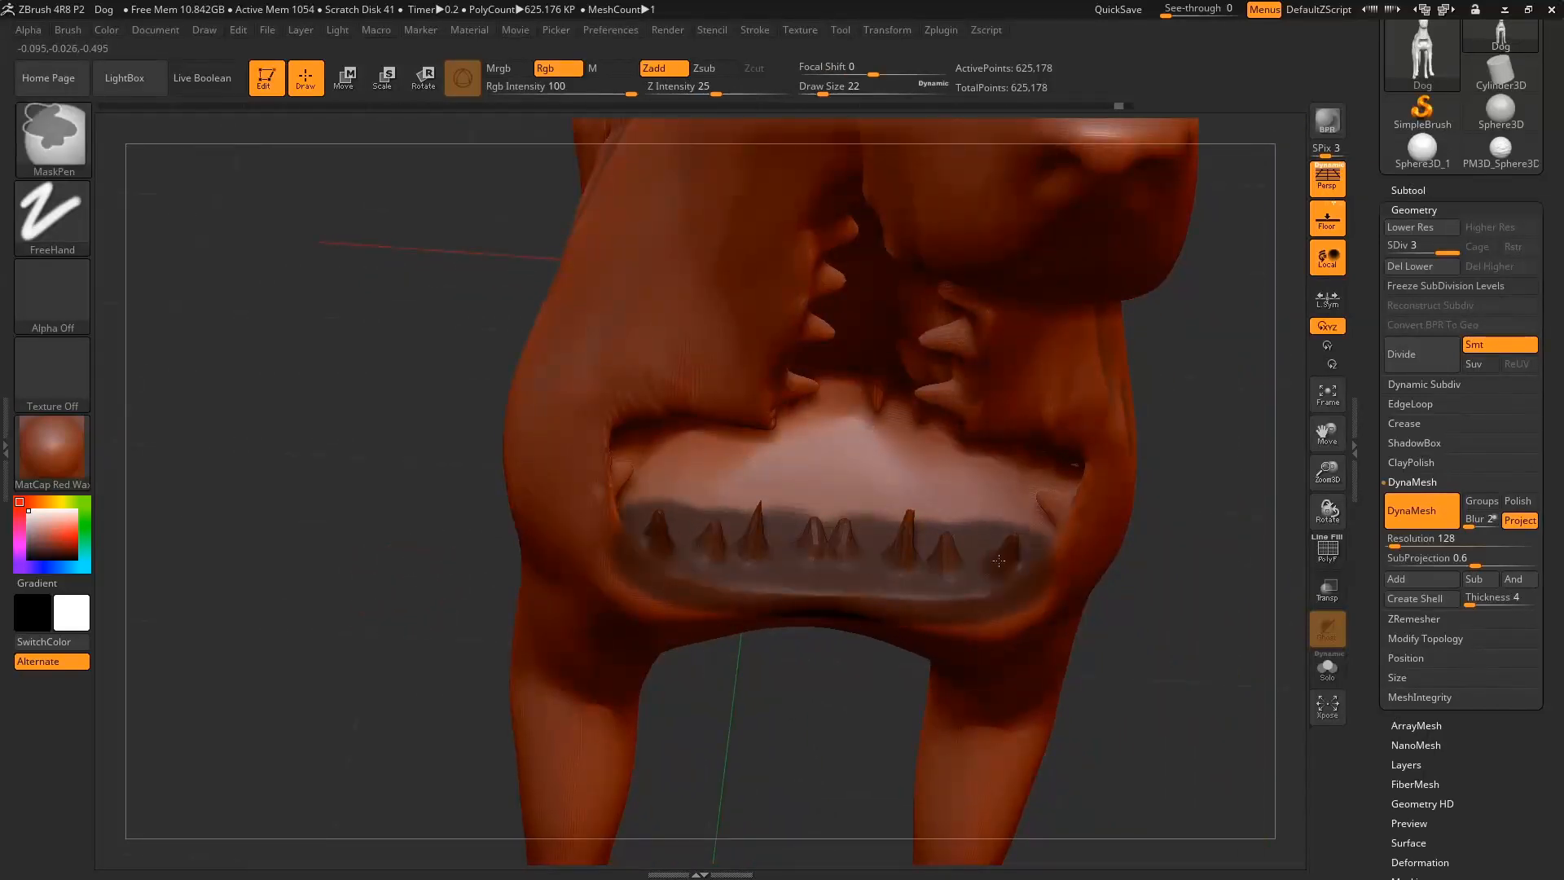
mouse_move(999, 561)
ctrl+mouse_down()
mouse_move(1116, 444)
mouse_move(1043, 435)
mouse_move(1003, 379)
mouse_move(982, 298)
mouse_move(949, 391)
ctrl+mouse_up()
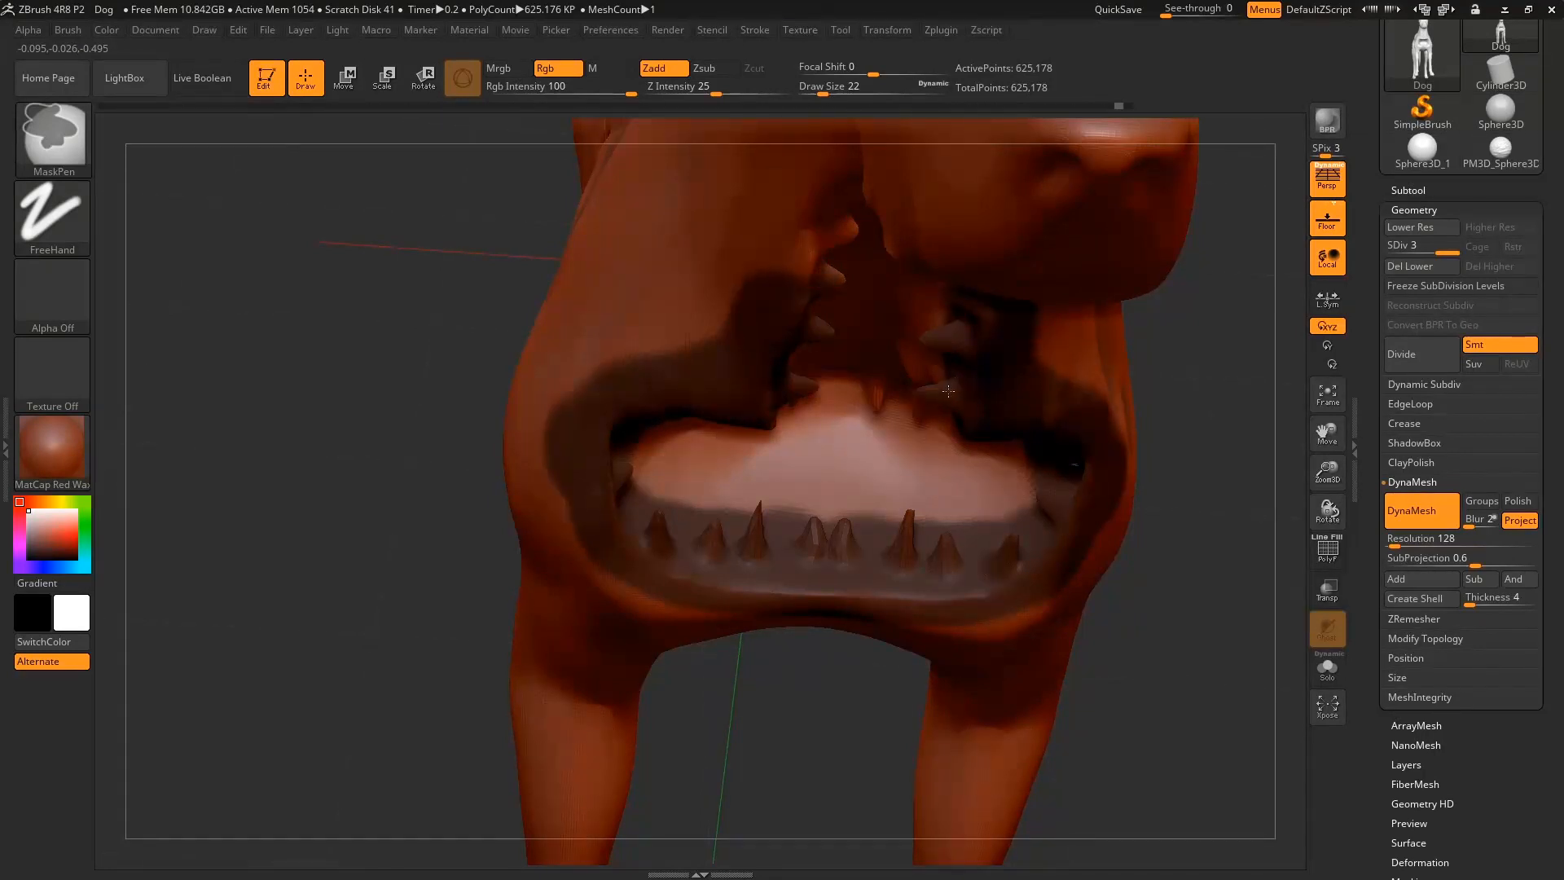
Extend the mask over the upper teeth and the inner corners of the chest mouth.
right_drag(1096, 372, 547, 439)
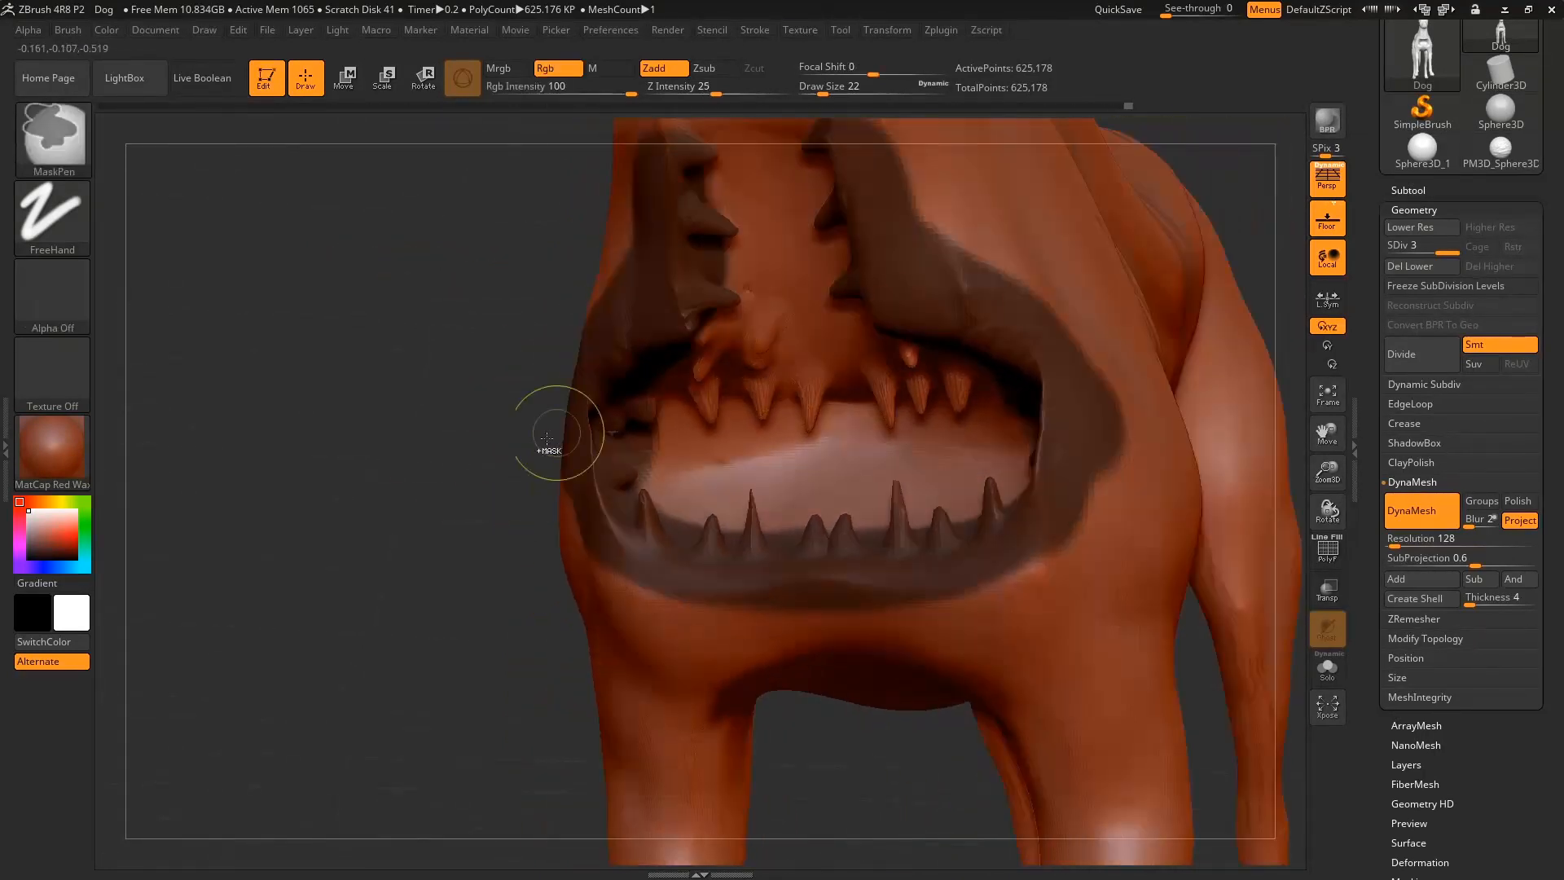
mouse_move(644, 396)
ctrl+mouse_down()
mouse_move(798, 391)
mouse_move(820, 343)
mouse_move(692, 361)
ctrl+mouse_up()
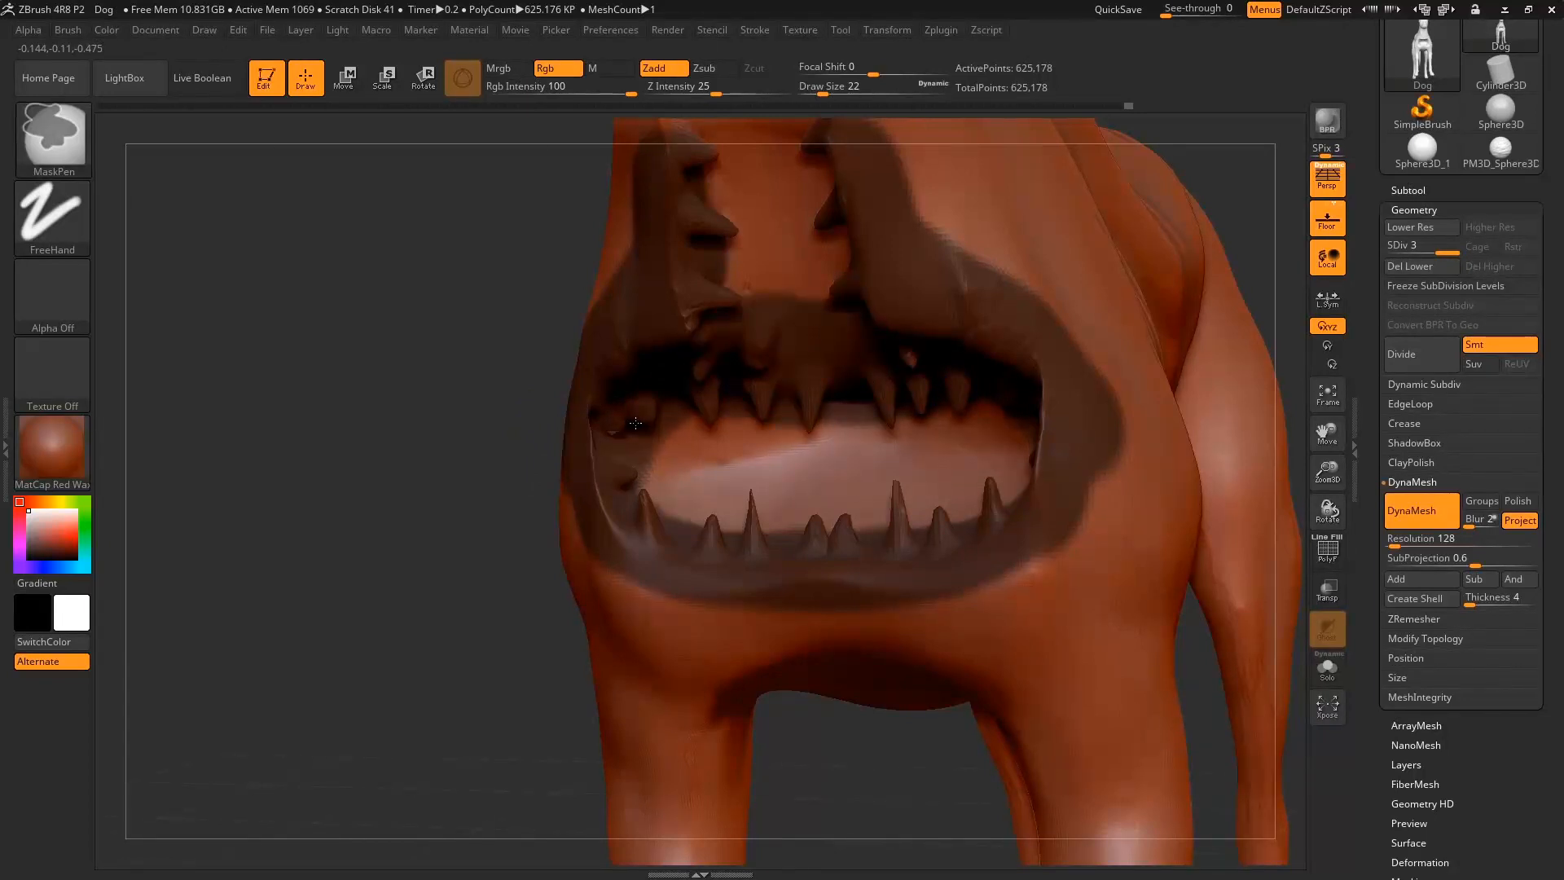
ctrl+drag(636, 423, 655, 468)
Build up rough ClayBuildup strokes across the unmasked interior of the chest mouth and clear the mask.
mouse_move(461, 444)
right_down()
mouse_move(913, 464)
mouse_move(856, 484)
right_up()
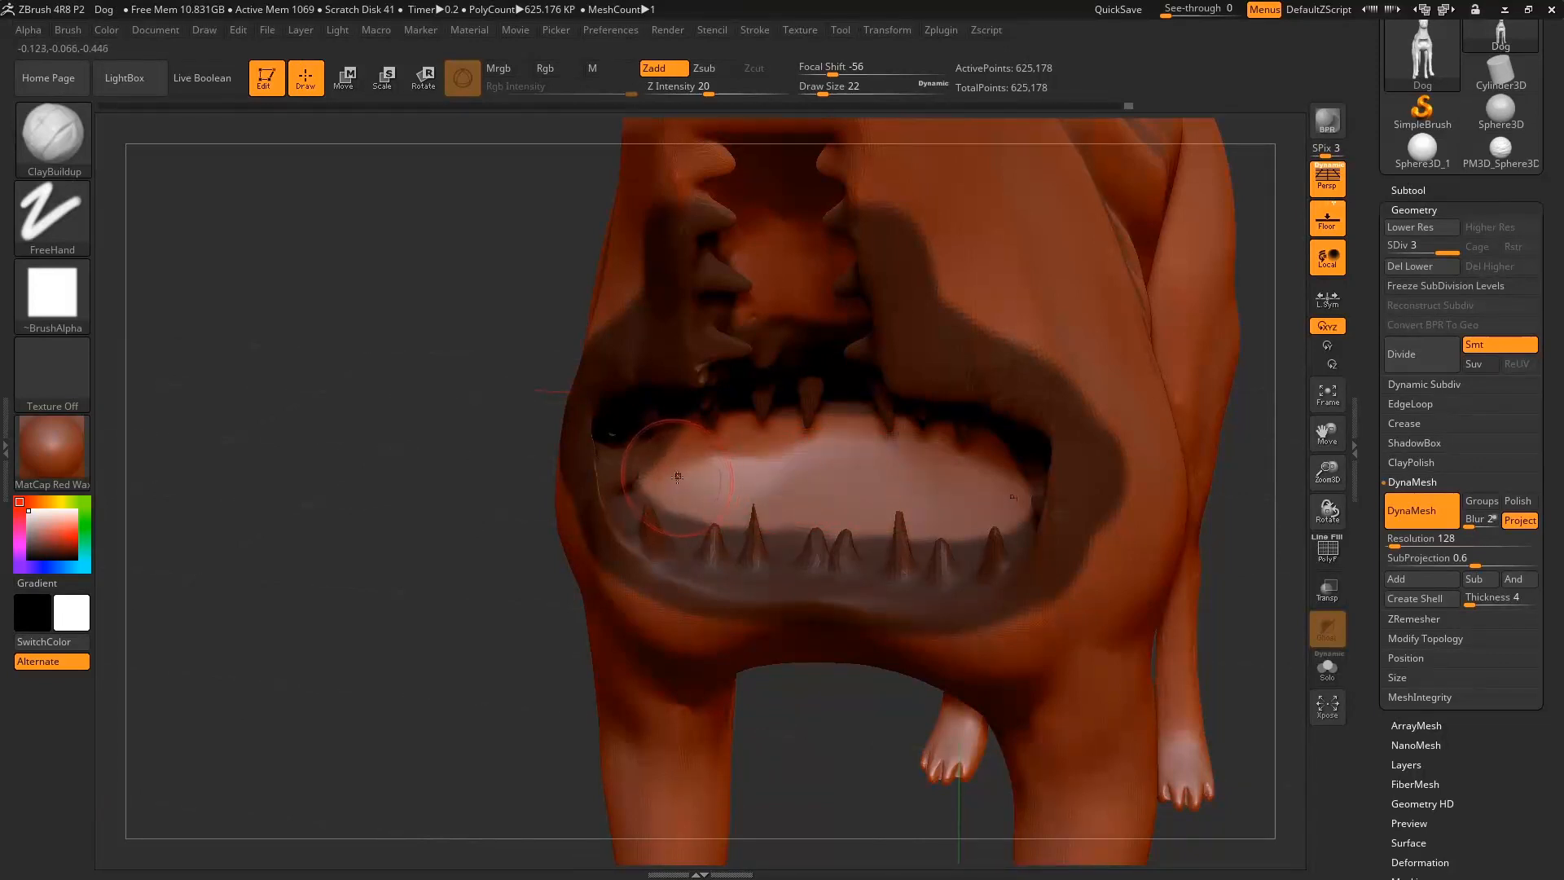
mouse_move(678, 477)
mouse_down()
mouse_move(839, 528)
mouse_move(717, 522)
mouse_up()
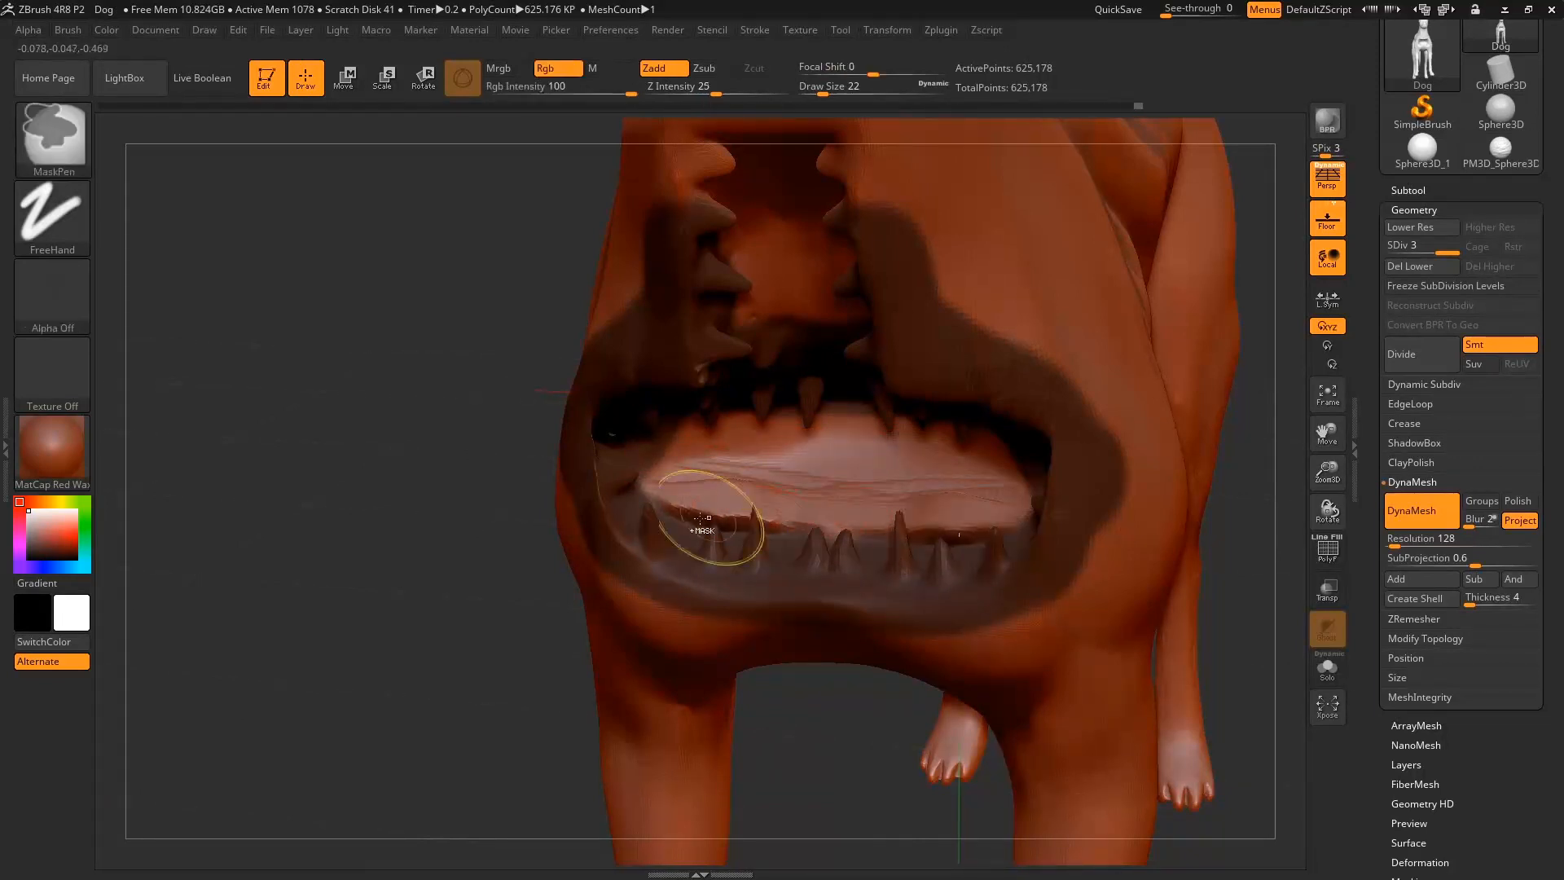
key(ctrl+z)
mouse_move(897, 526)
mouse_down()
mouse_move(711, 490)
mouse_move(876, 507)
mouse_move(685, 450)
mouse_move(788, 431)
mouse_move(684, 451)
mouse_move(855, 497)
mouse_move(737, 420)
mouse_up()
mouse_move(692, 485)
mouse_down()
mouse_move(847, 518)
mouse_move(779, 451)
mouse_move(917, 515)
mouse_move(703, 510)
mouse_up()
mouse_move(737, 452)
mouse_down()
mouse_move(835, 453)
mouse_move(851, 500)
mouse_move(717, 499)
mouse_move(682, 477)
mouse_move(803, 481)
mouse_move(782, 474)
mouse_move(765, 520)
mouse_up()
mouse_move(286, 524)
mouse_down()
mouse_move(350, 519)
mouse_move(318, 510)
mouse_up()
key(ctrl)
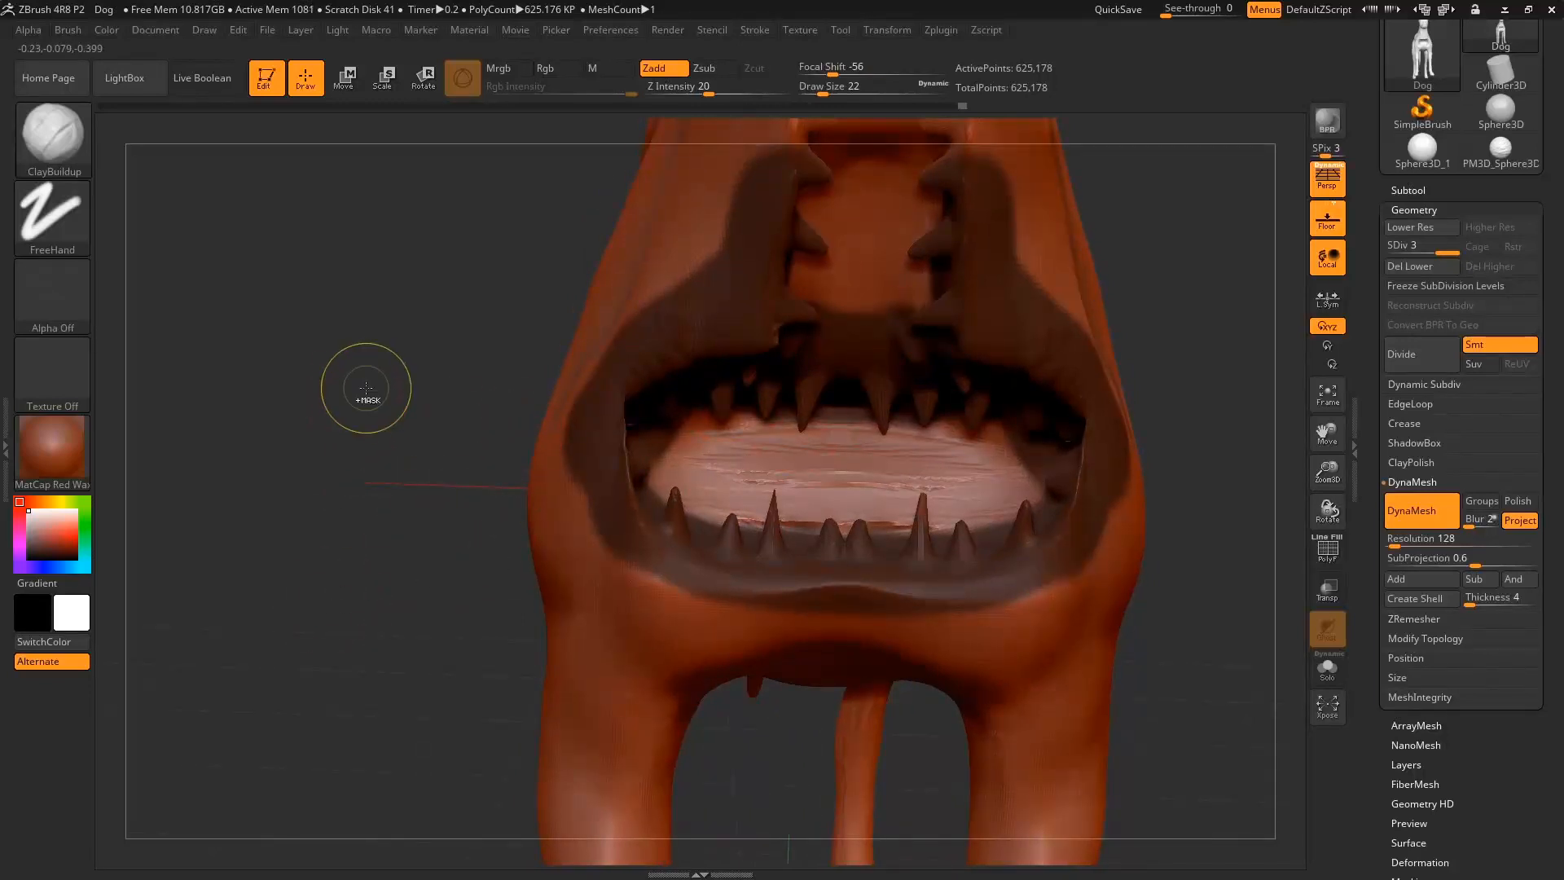
ctrl+drag(392, 379, 374, 408)
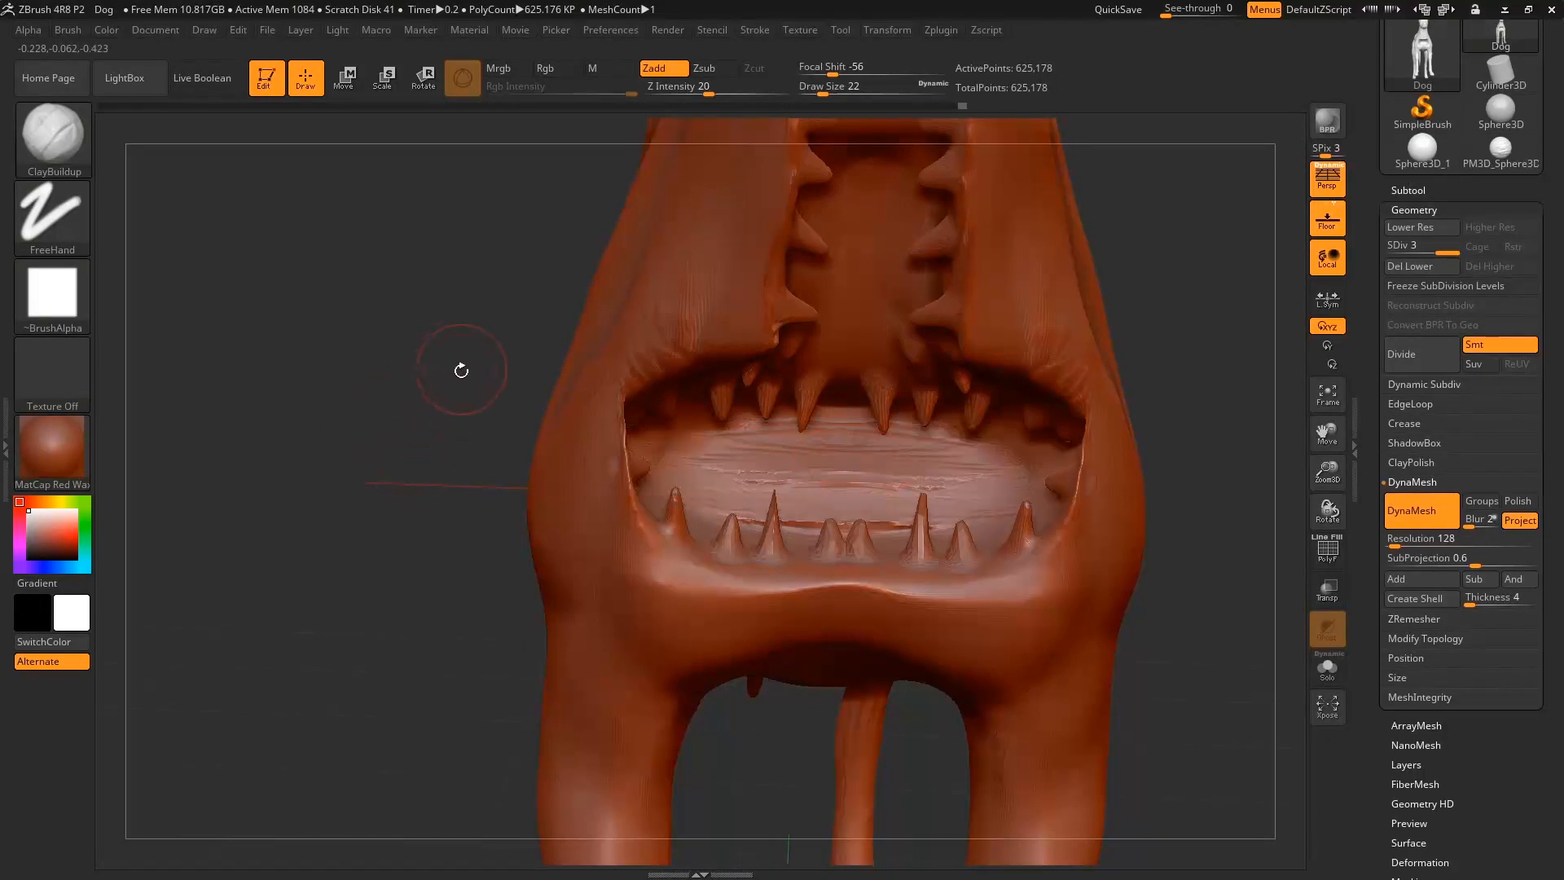
Try to remesh the dog with DynaMesh at resolution 128, keeping detail projection on.
key(ctrl)
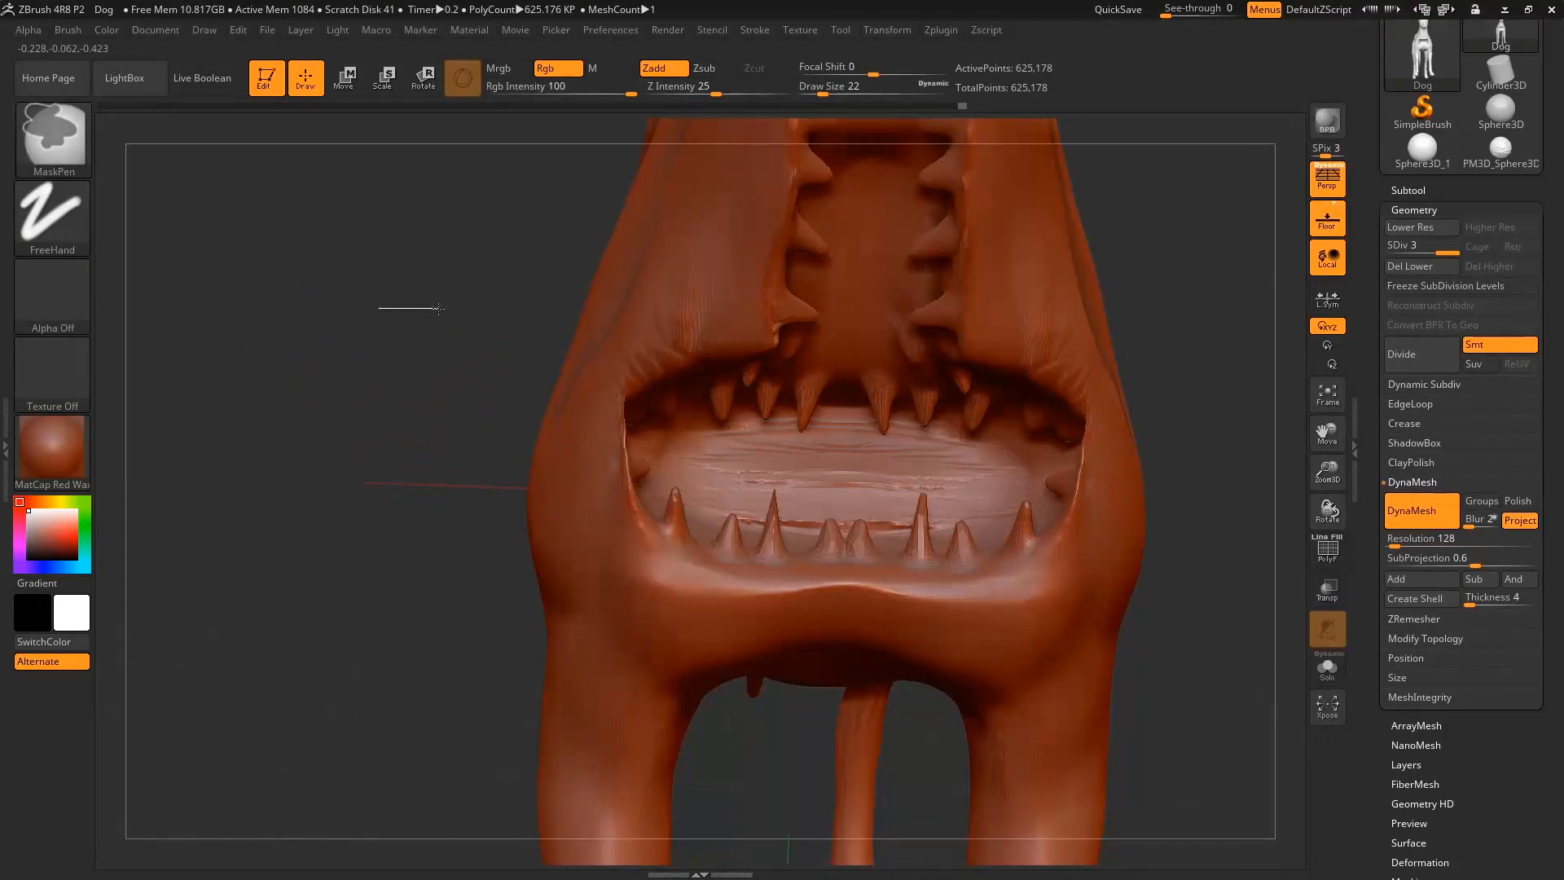
key(ctrl)
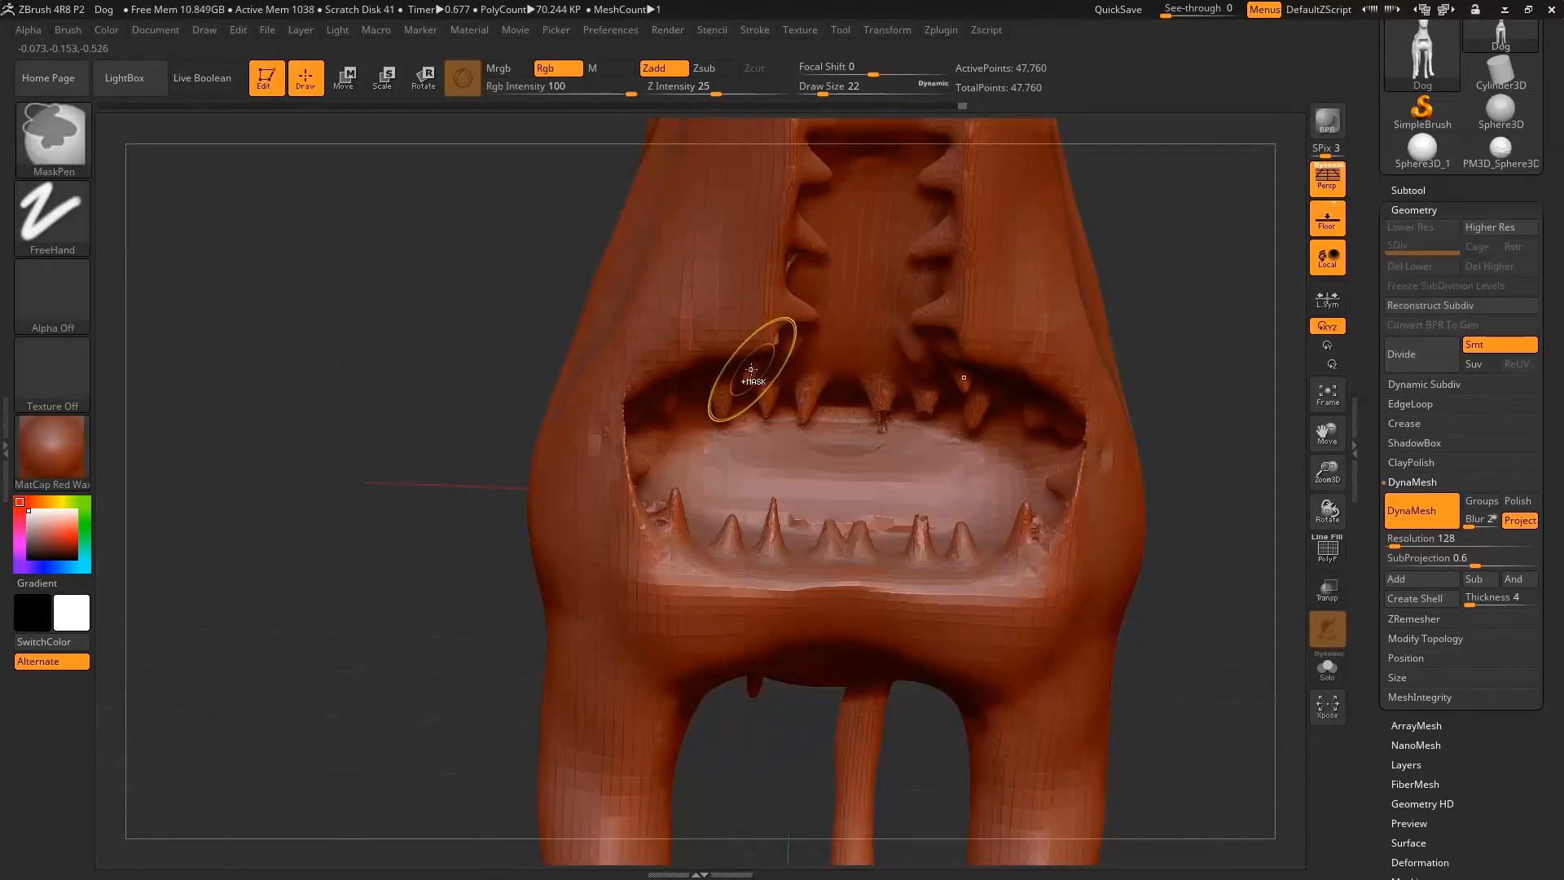
mouse_move(1184, 287)
mouse_down()
mouse_move(1103, 377)
mouse_move(1083, 304)
mouse_move(966, 273)
mouse_move(1003, 266)
mouse_up()
key(ctrl)
ctrl+right_drag(655, 356, 946, 344)
mouse_move(946, 344)
mouse_down()
mouse_move(993, 374)
mouse_move(1048, 357)
mouse_move(929, 415)
mouse_up()
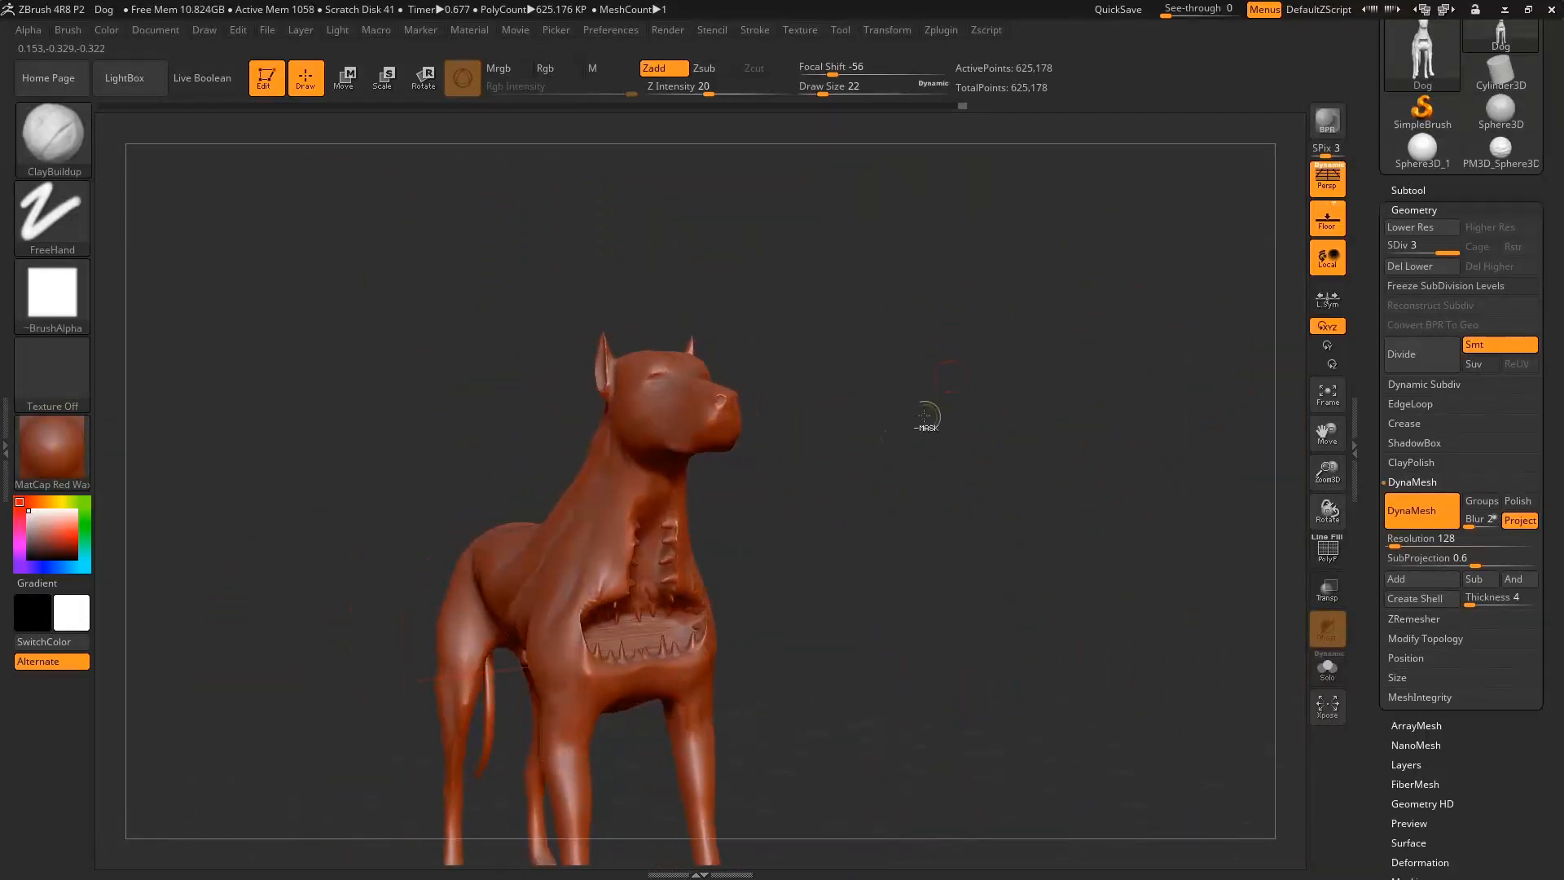
Try to remesh the dog with DynaMesh at resolution 360, and check the teeth of the chest mouth up close.
ctrl+right_drag(929, 416, 995, 472)
mouse_move(1059, 383)
mouse_down()
mouse_move(1069, 330)
mouse_move(1059, 405)
mouse_up()
ctrl+right_drag(1059, 405, 1112, 563)
ctrl+right_drag(624, 498, 487, 410)
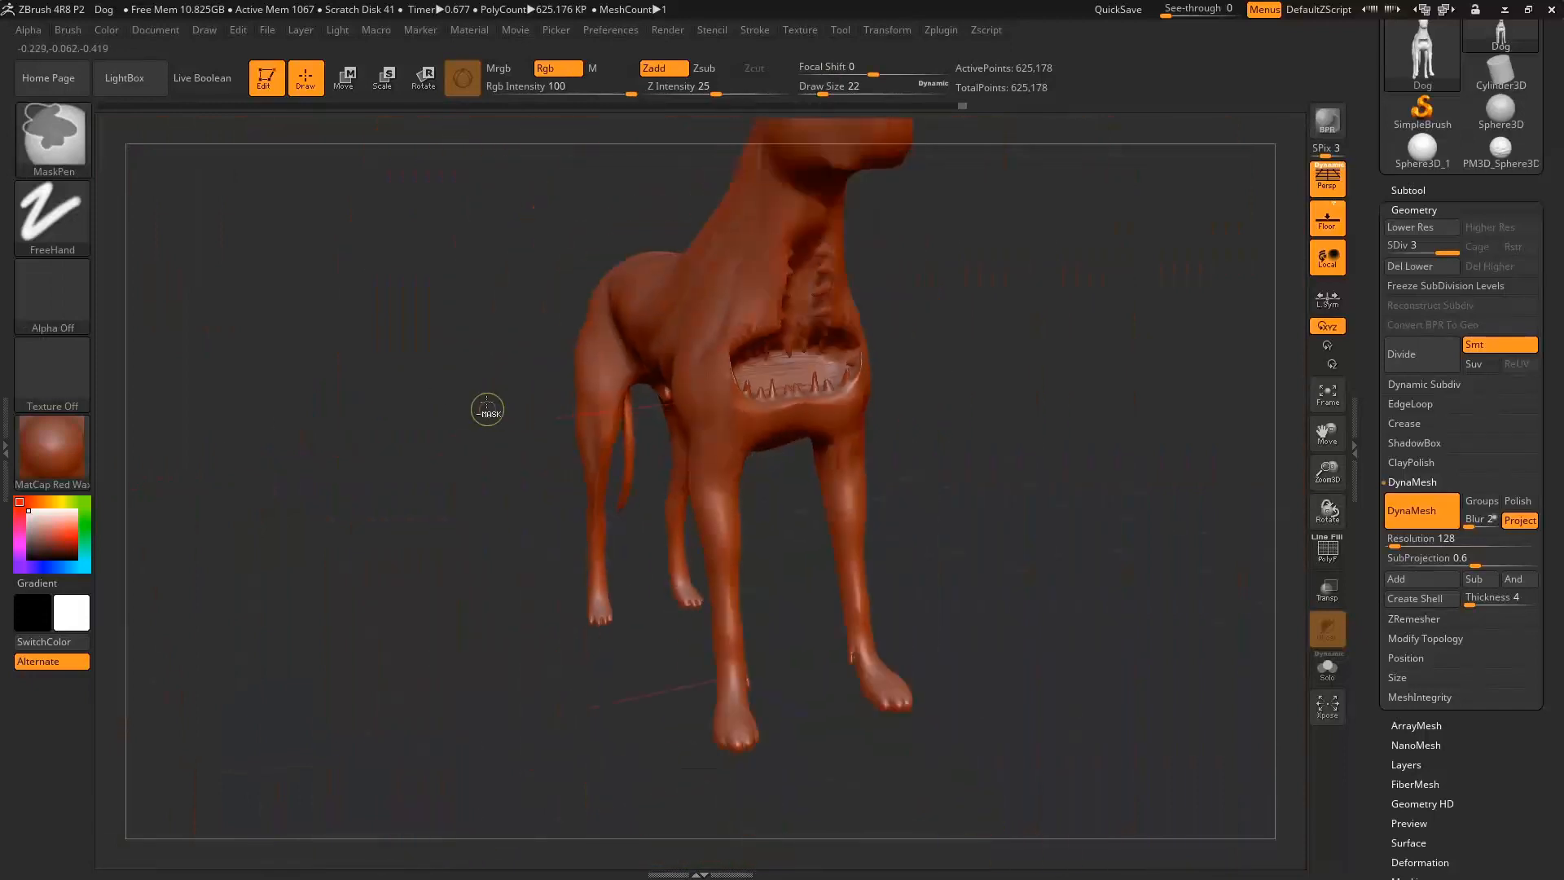
click(1397, 542)
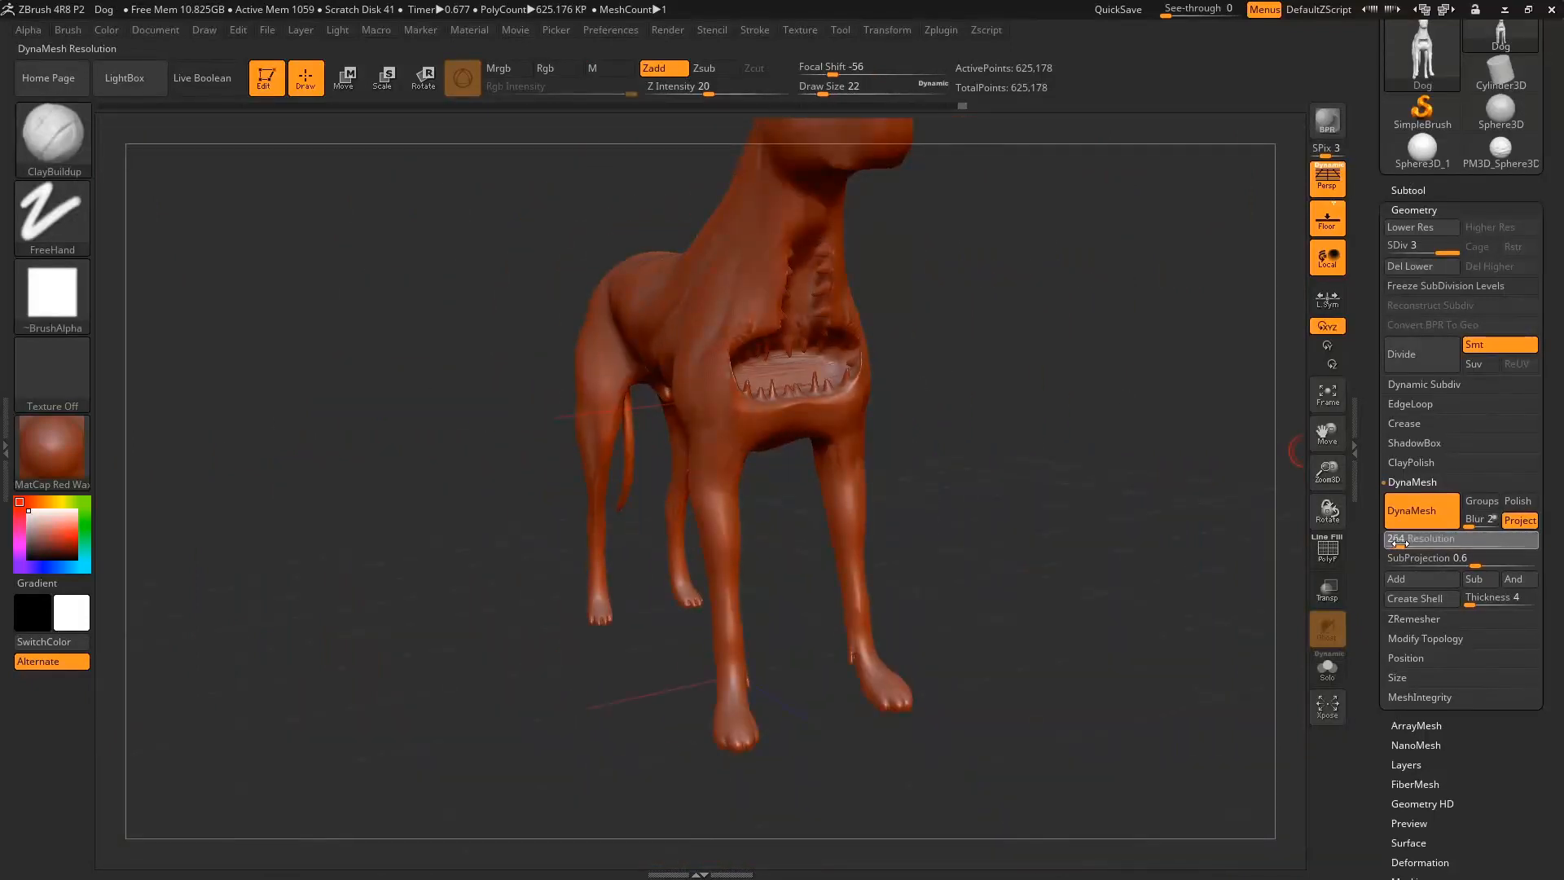
drag(1400, 543, 1403, 543)
ctrl+drag(1121, 403, 1062, 440)
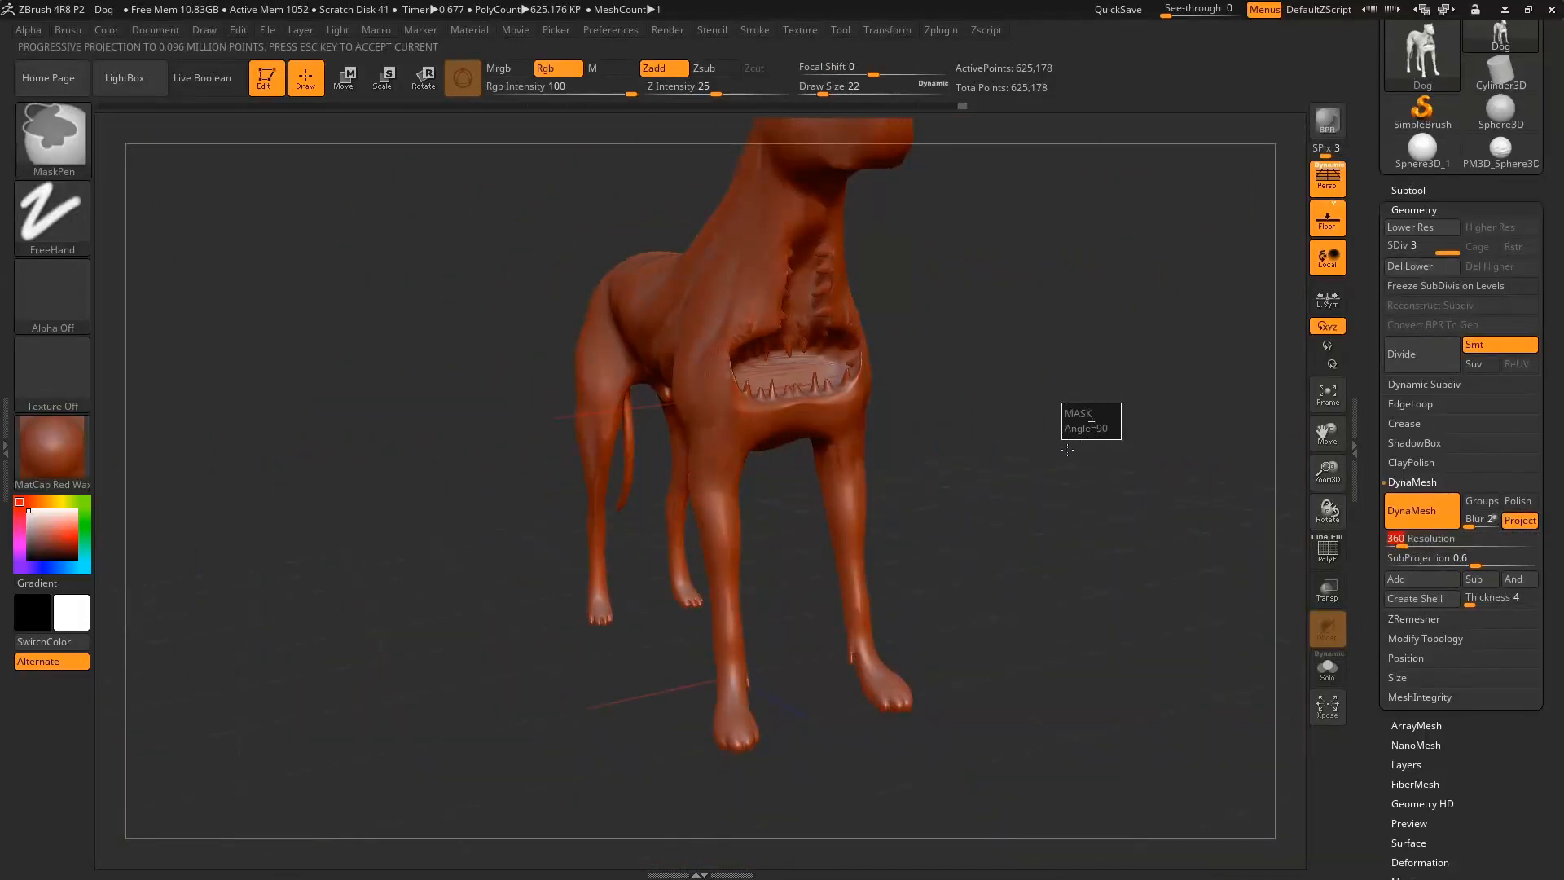
ctrl+right_drag(896, 398, 530, 509)
ctrl+right_drag(792, 422, 625, 424)
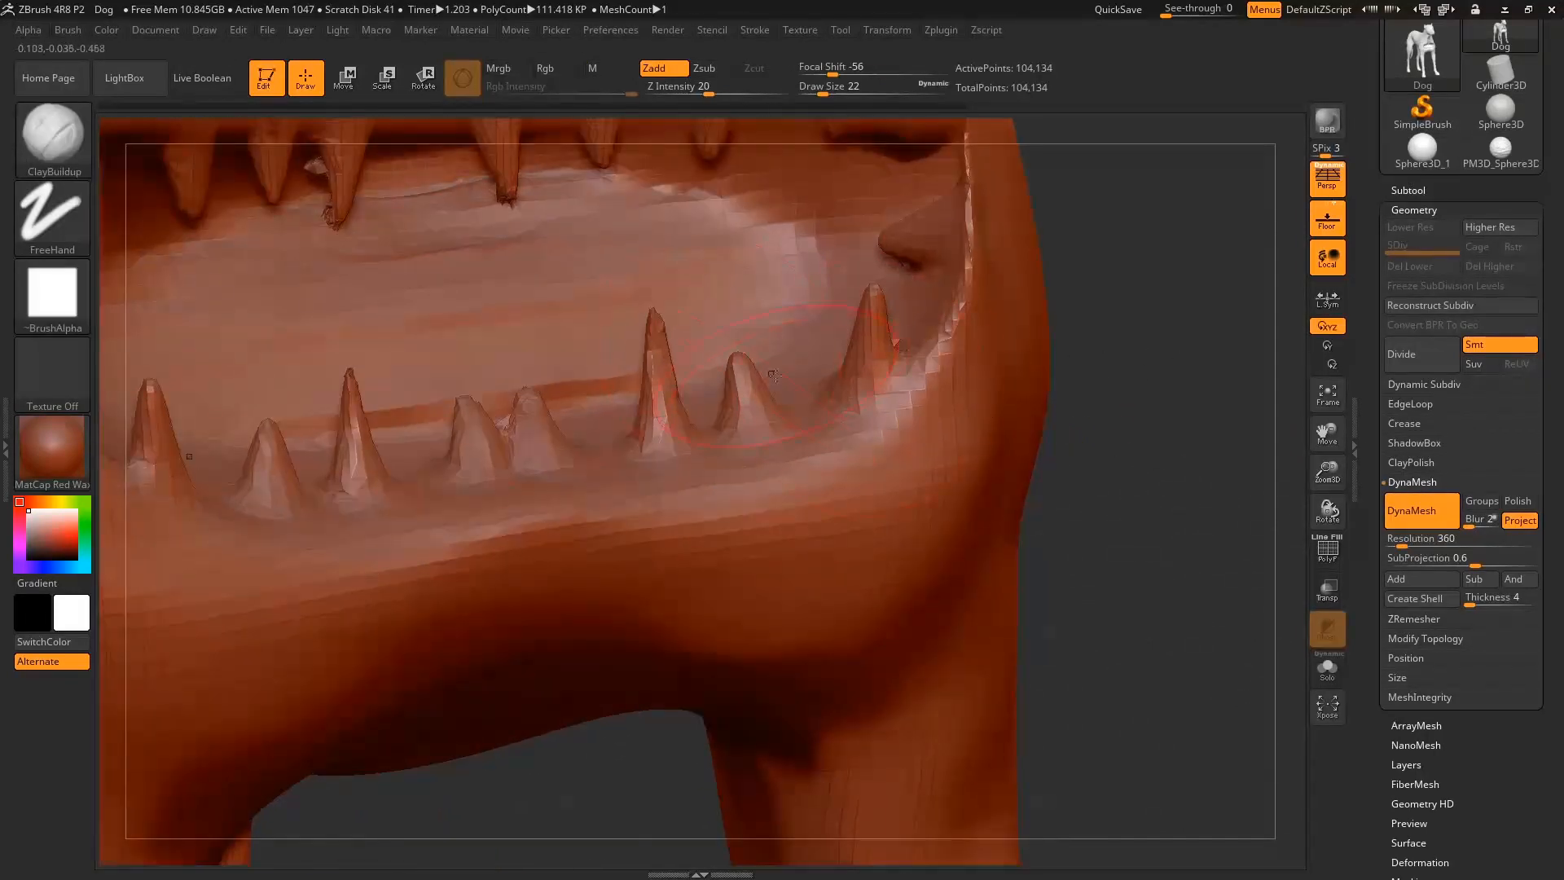
key(ctrl+z)
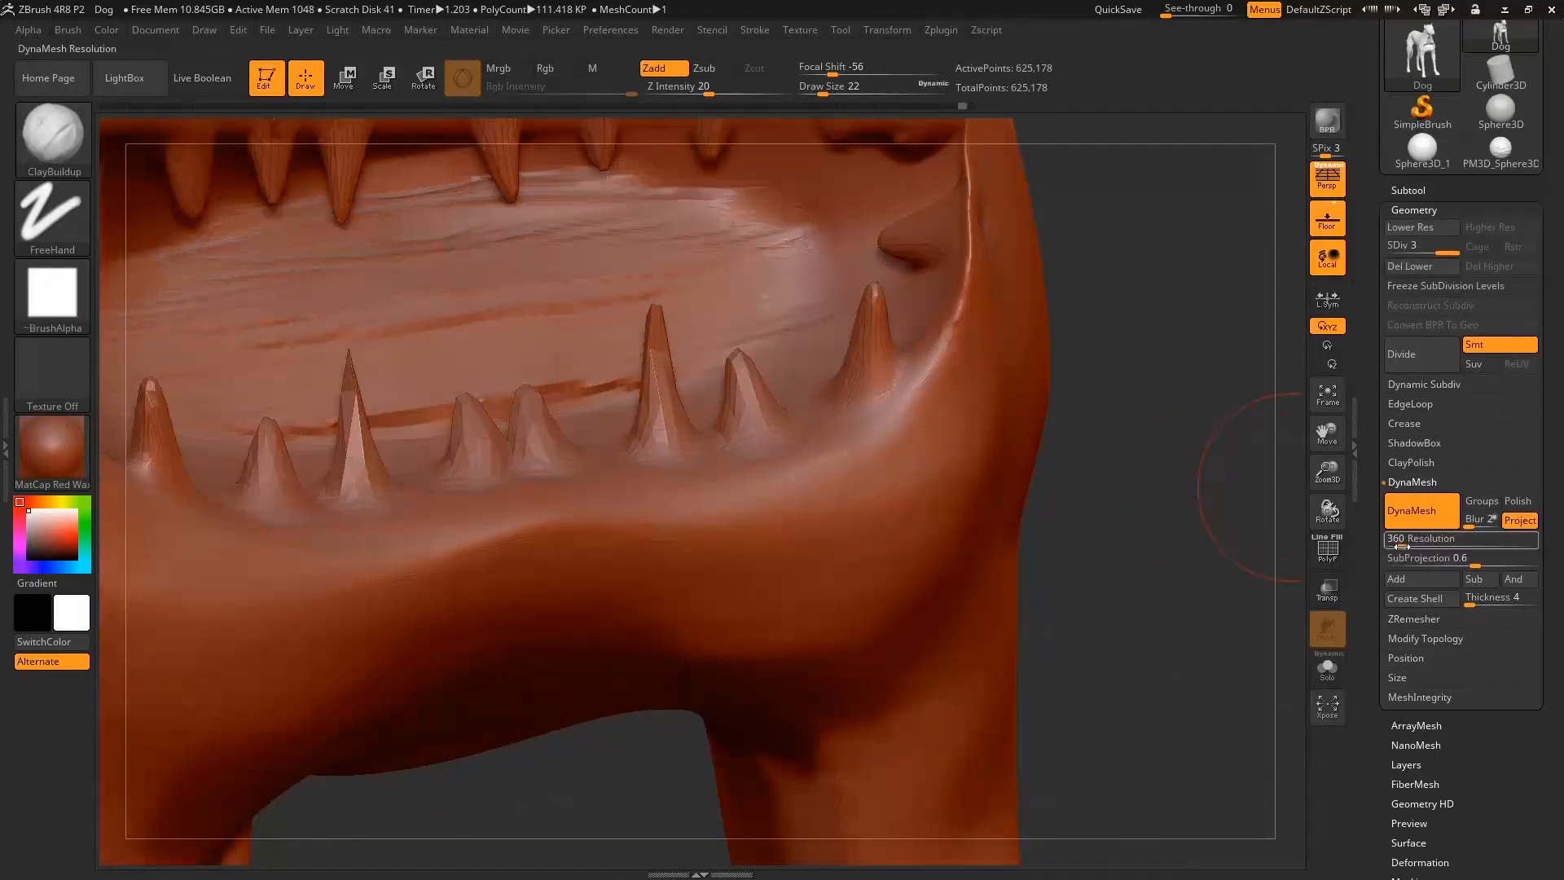
Remesh the dog with DynaMesh at resolution 760 and subdivide it to level 2.
drag(1403, 539, 1418, 542)
ctrl+drag(1209, 355, 1169, 411)
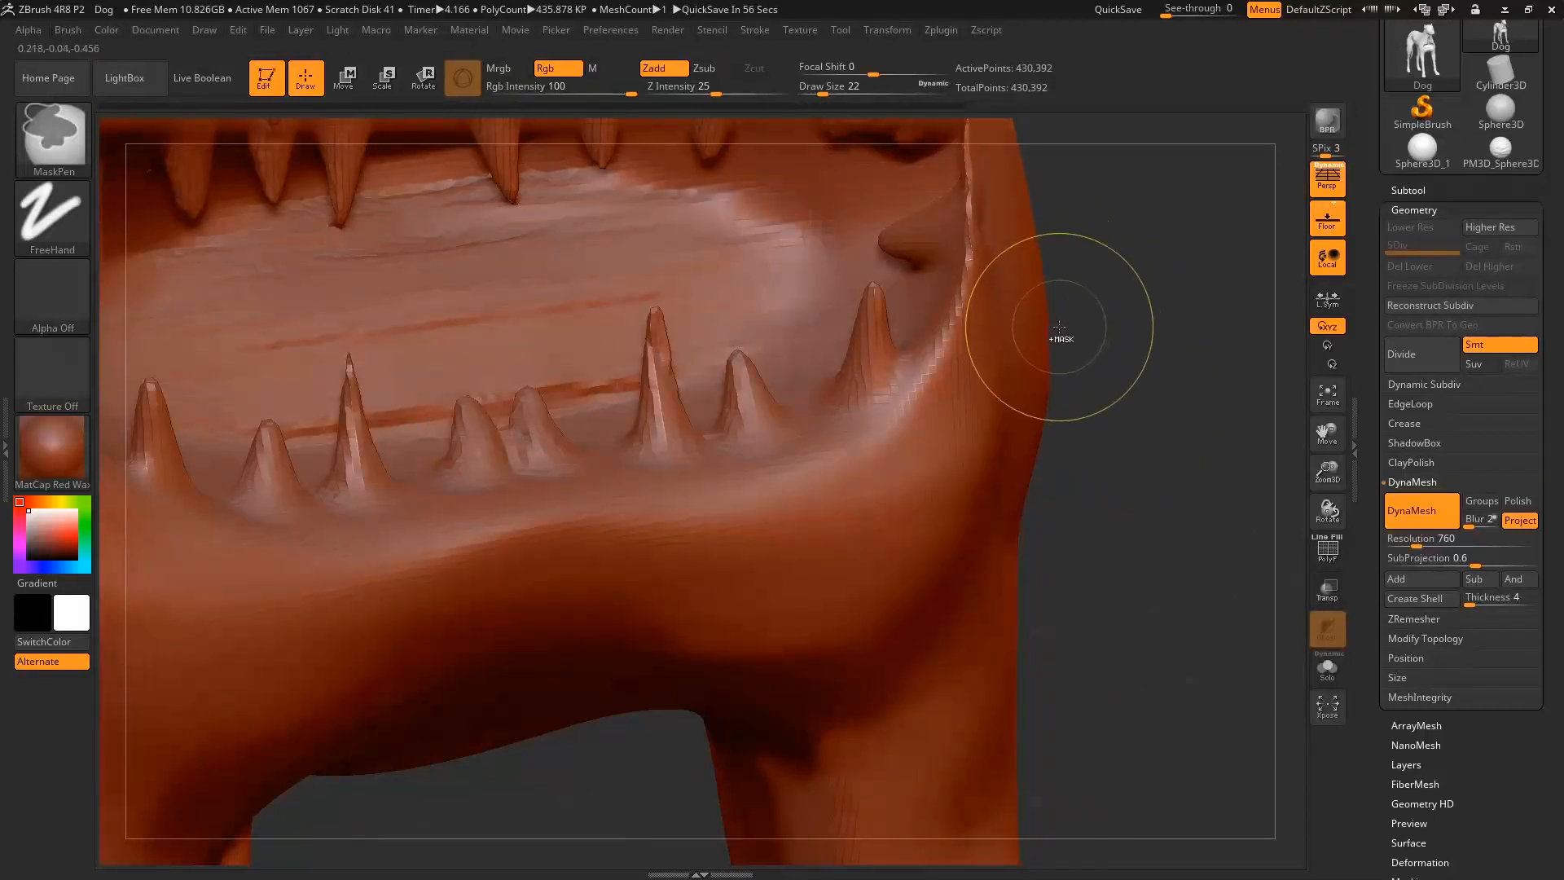
key(ctrl+d)
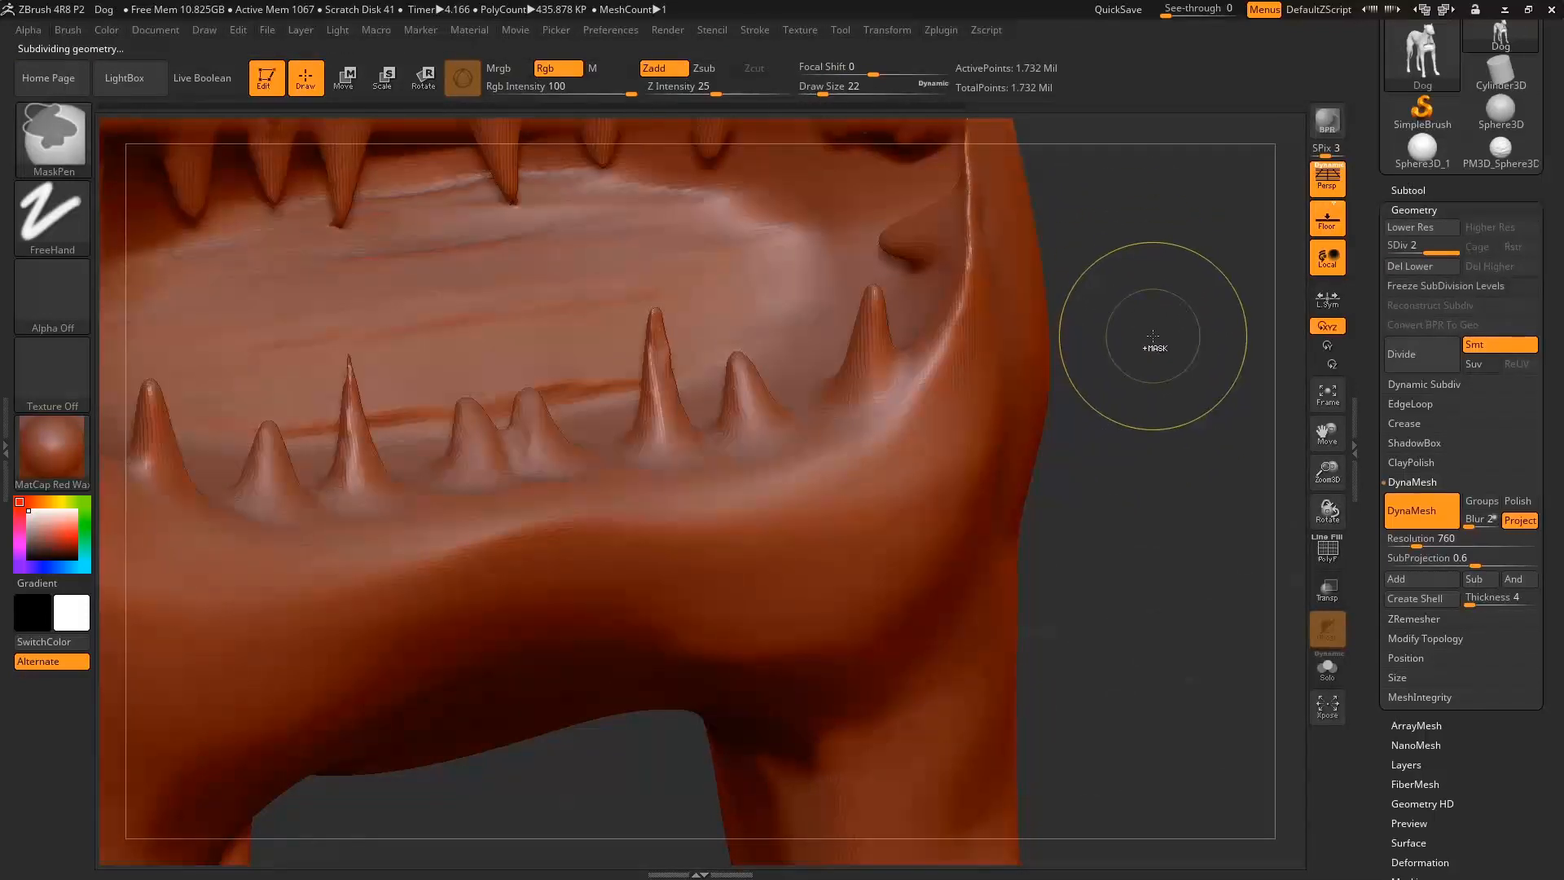
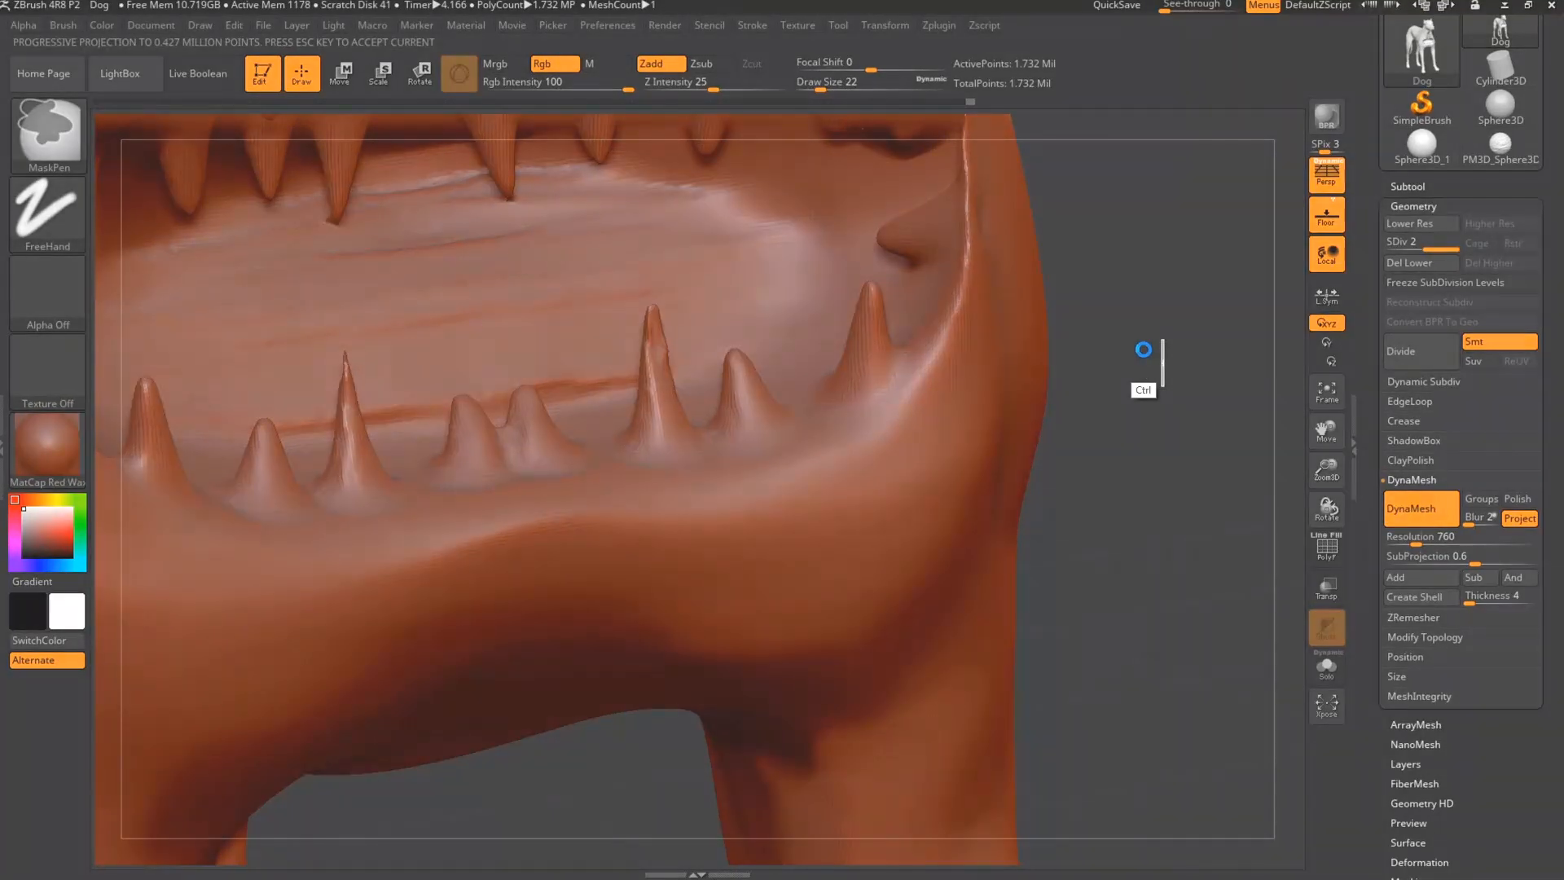
key(ctrl+d)
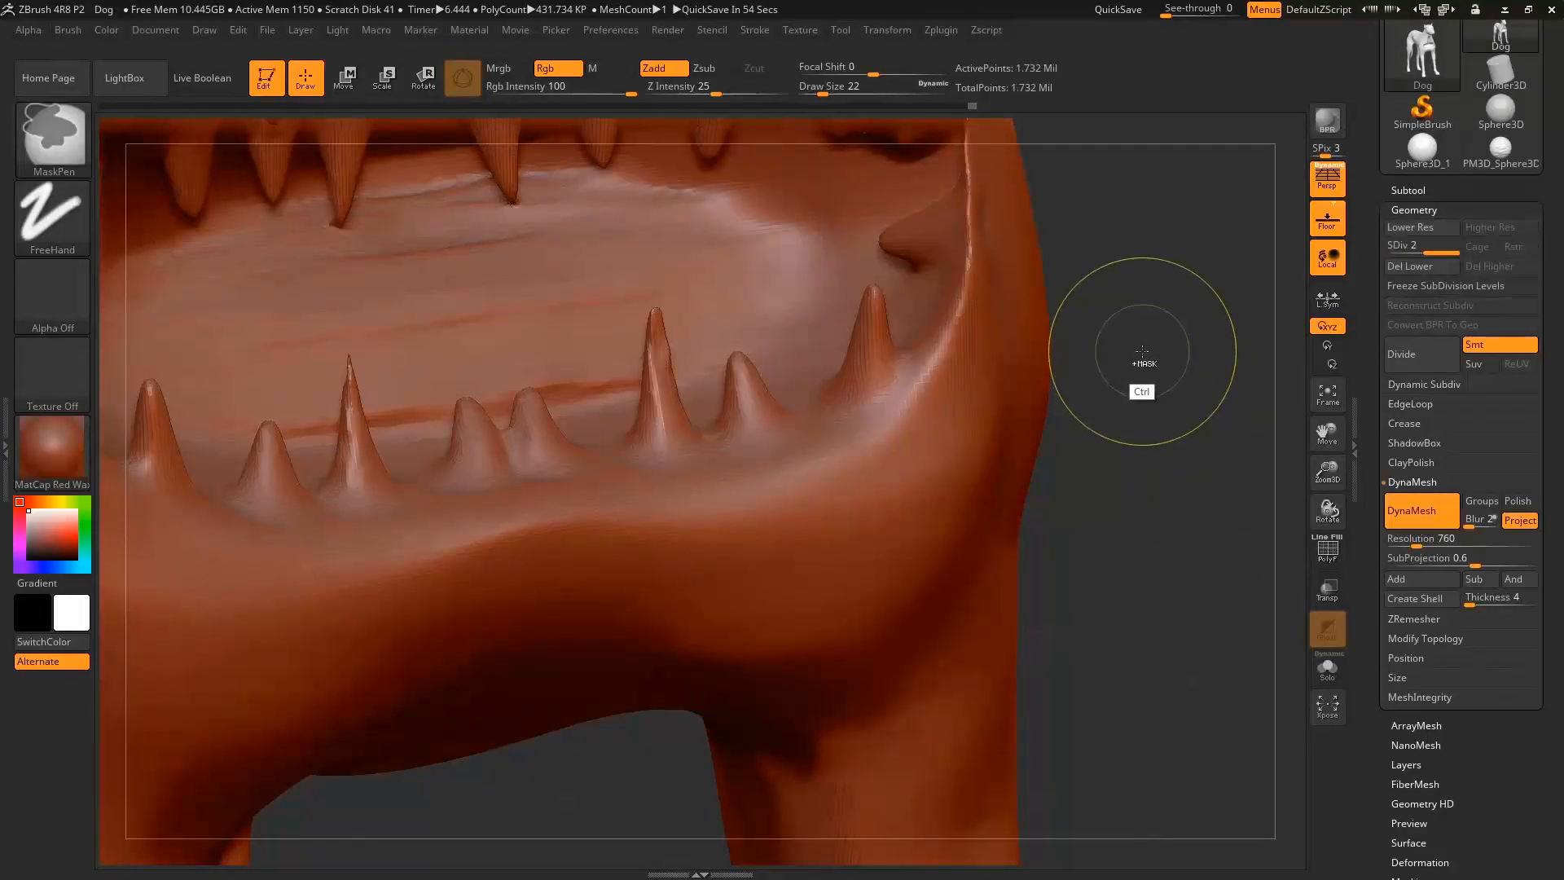
Mask a small rectangle over the outer corner of the chest mouth, and clear the mask.
ctrl+click(1144, 339)
ctrl+alt+drag(1163, 337, 934, 395)
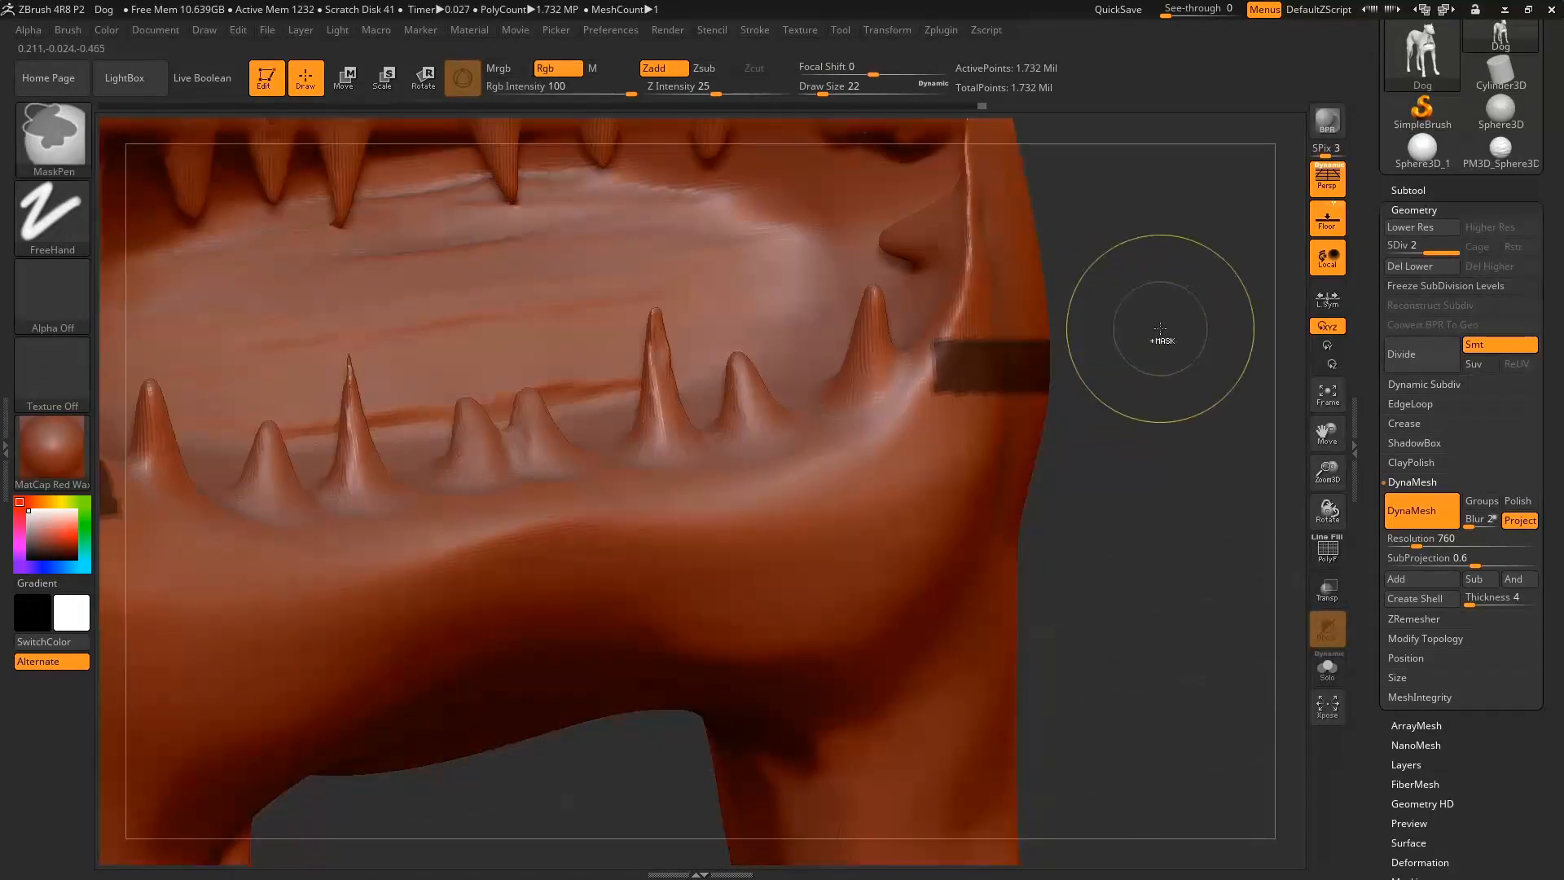
ctrl+click(1152, 328)
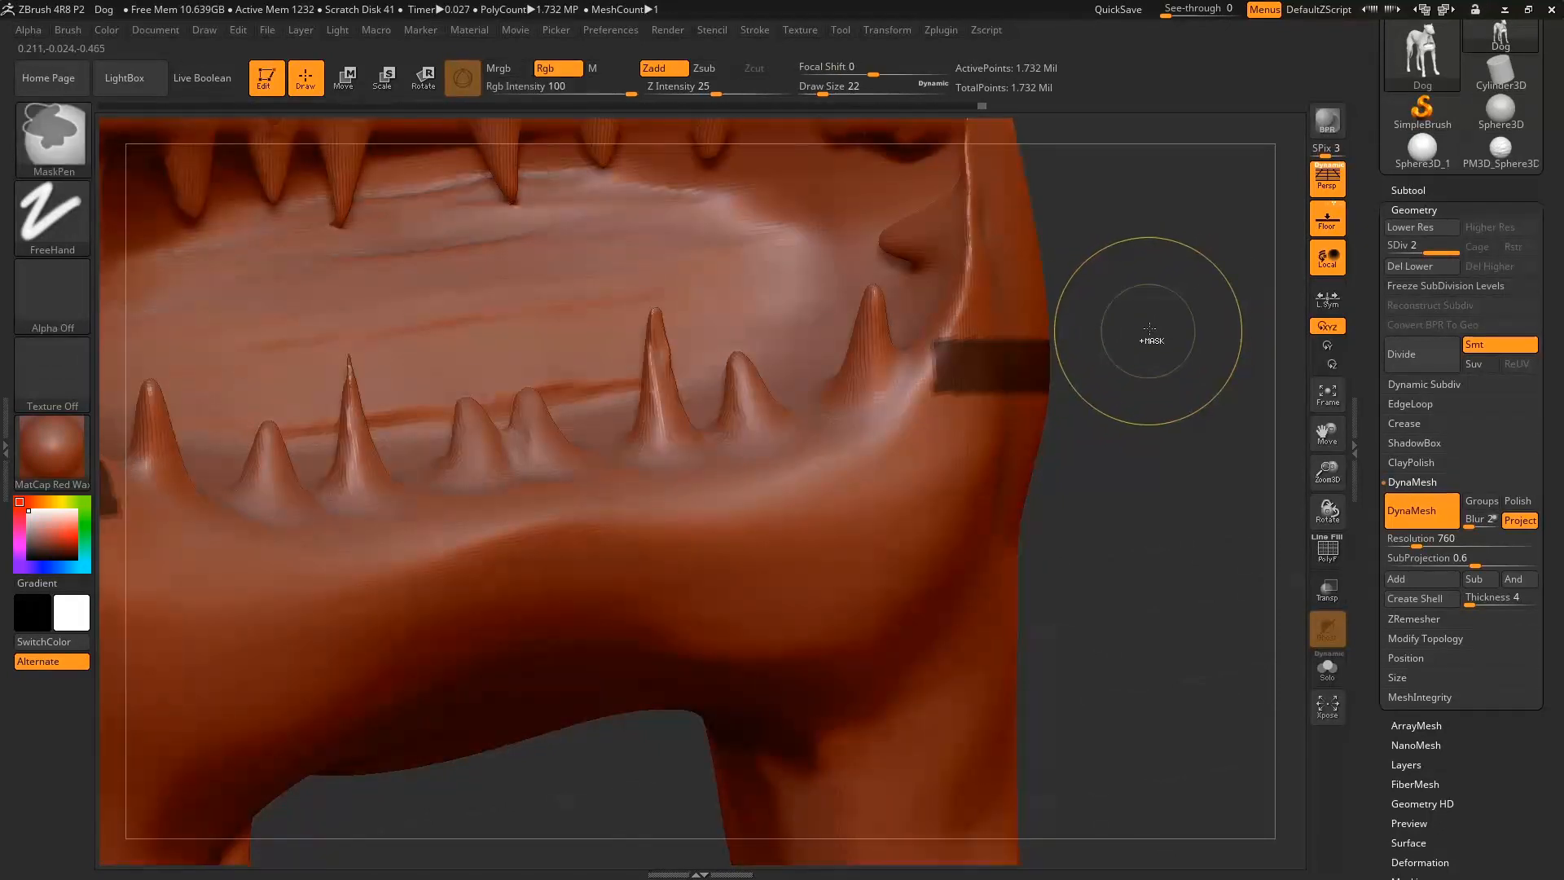
ctrl+drag(1152, 328, 1156, 324)
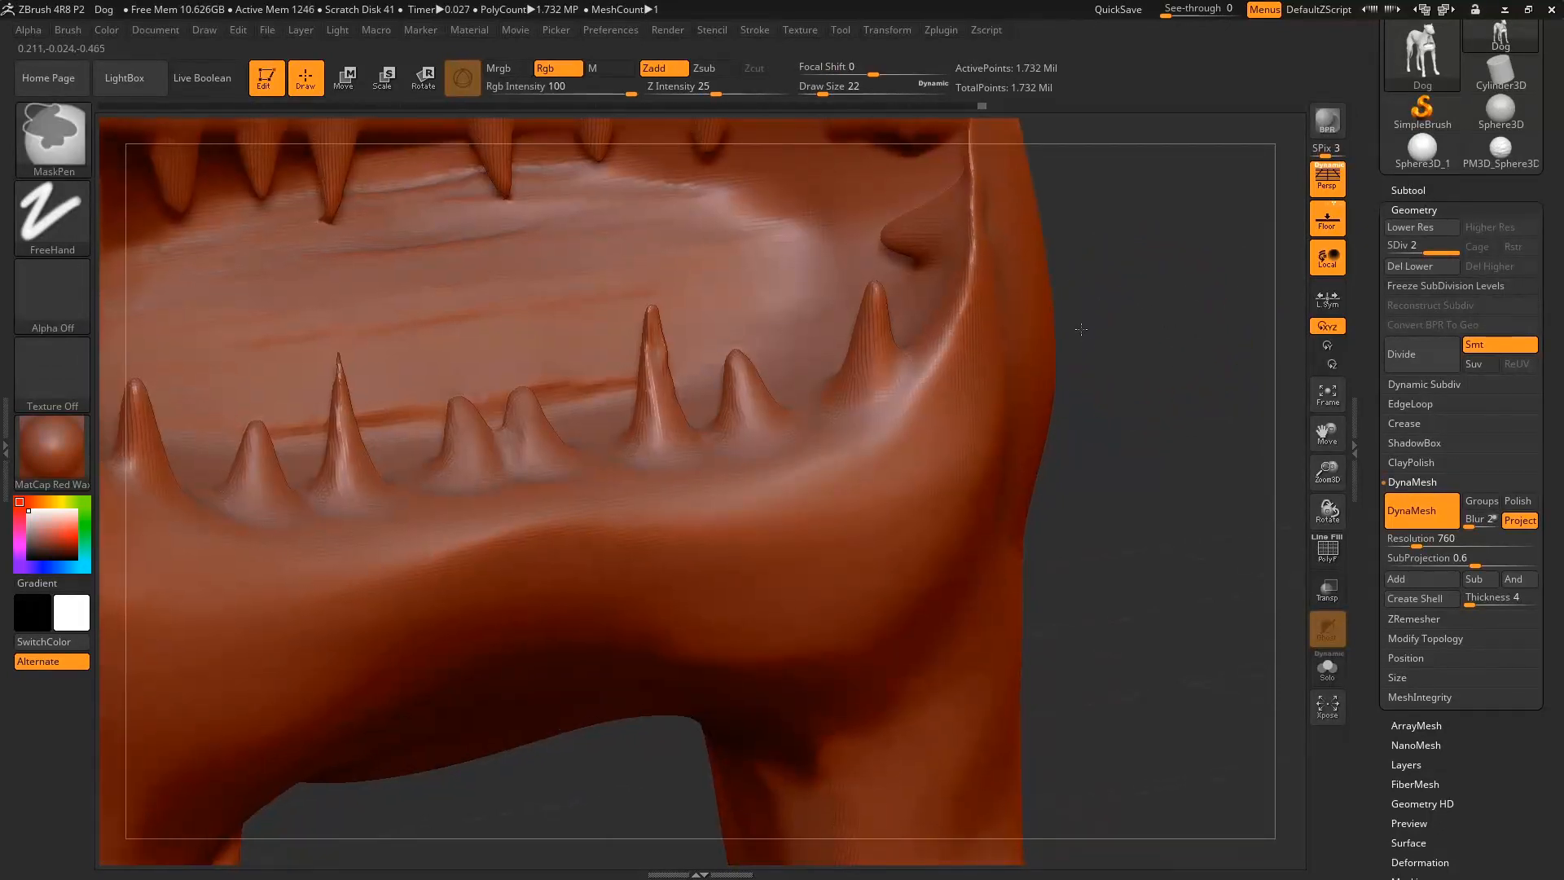
Carve rough sunken sockets around the dog's eyes with ClayBuildup at draw size 22.
ctrl+right_drag(1157, 320, 896, 379)
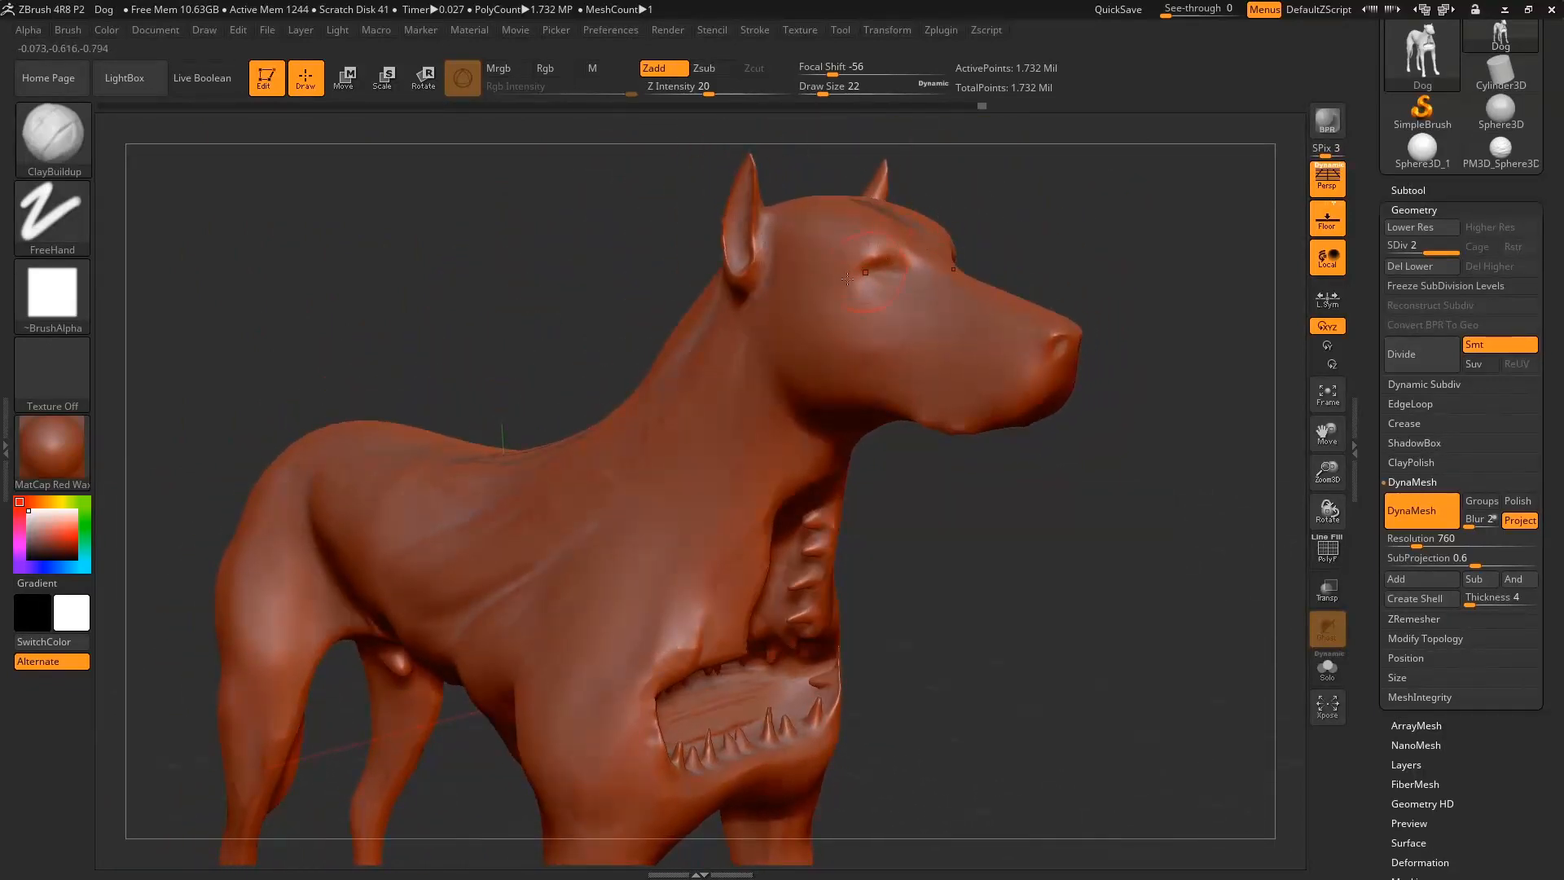
key(b)
key(c)
key(b)
right_drag(1136, 293, 1131, 346)
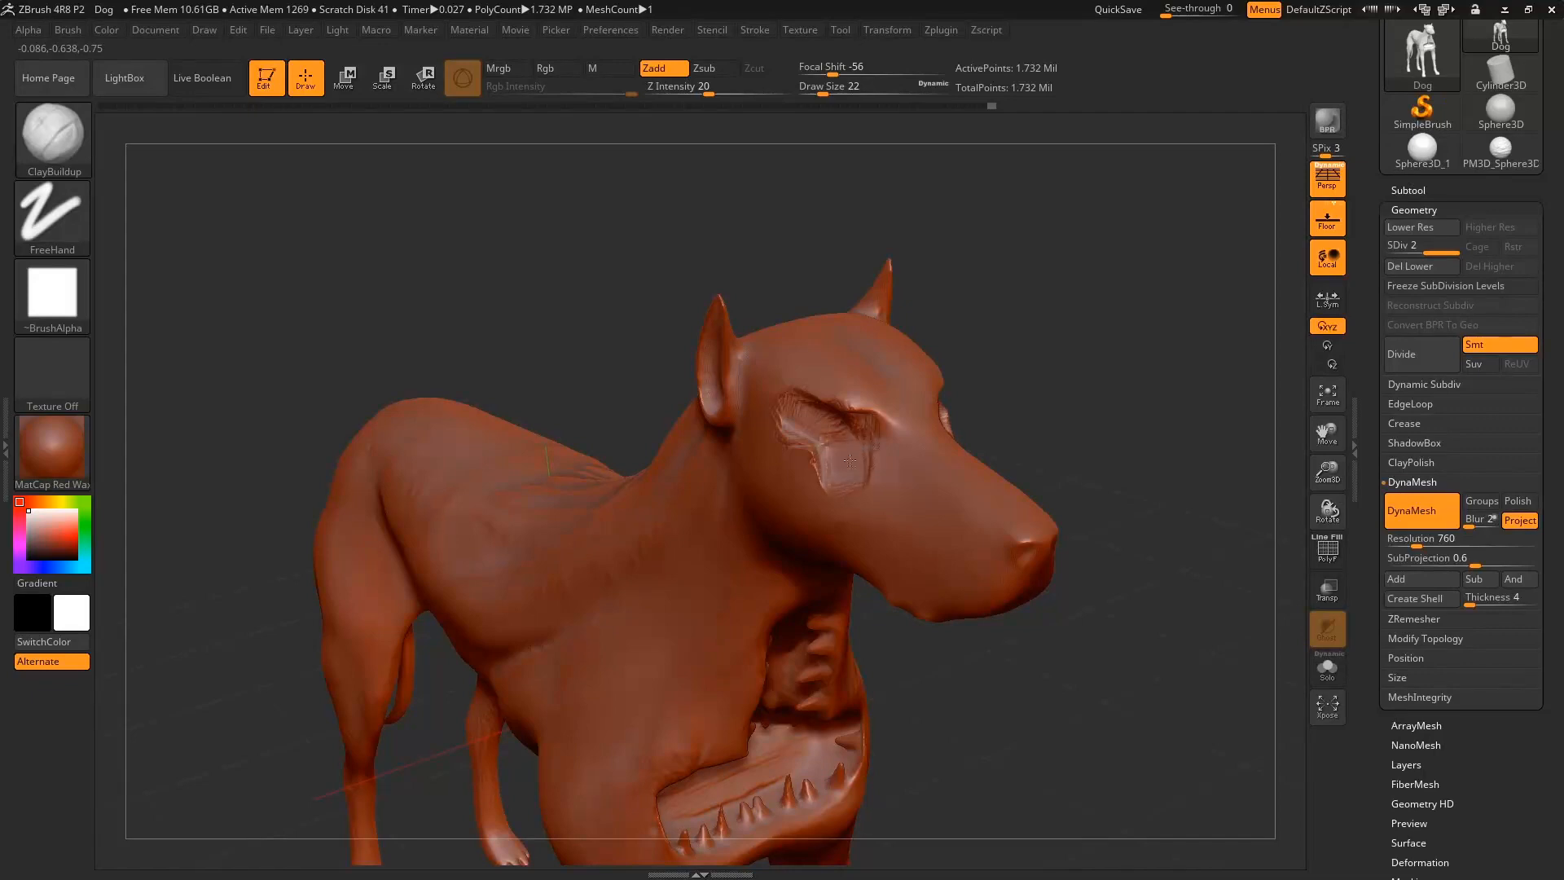
Pull the underside of the jaw down into two pairs of hanging fangs with the Move brush at draw size 22.
right_drag(1124, 419, 897, 574)
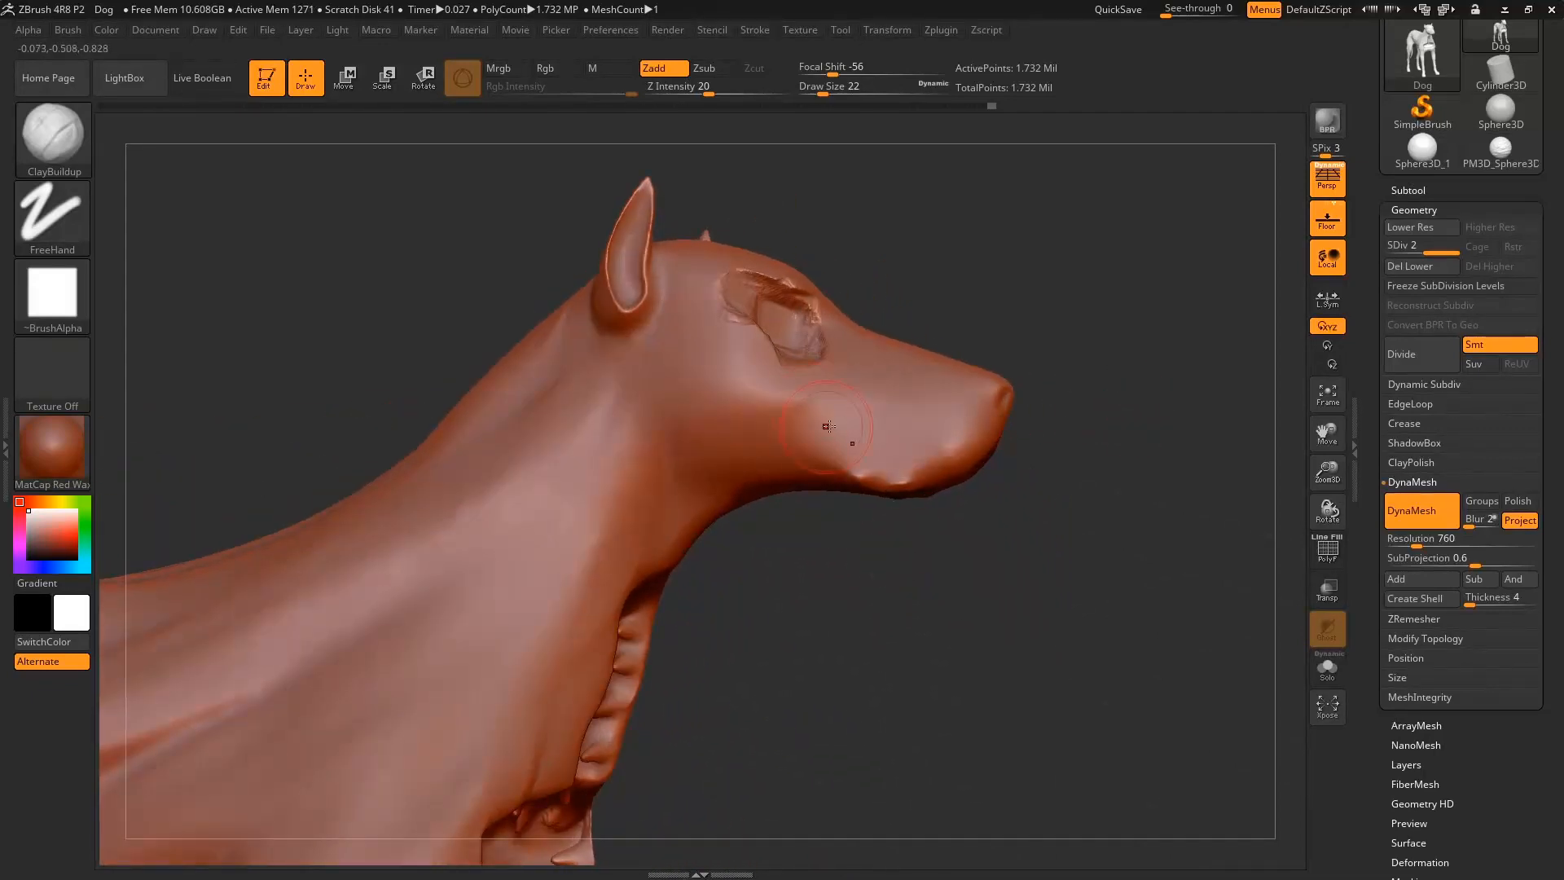
key(b)
key(m)
key(v)
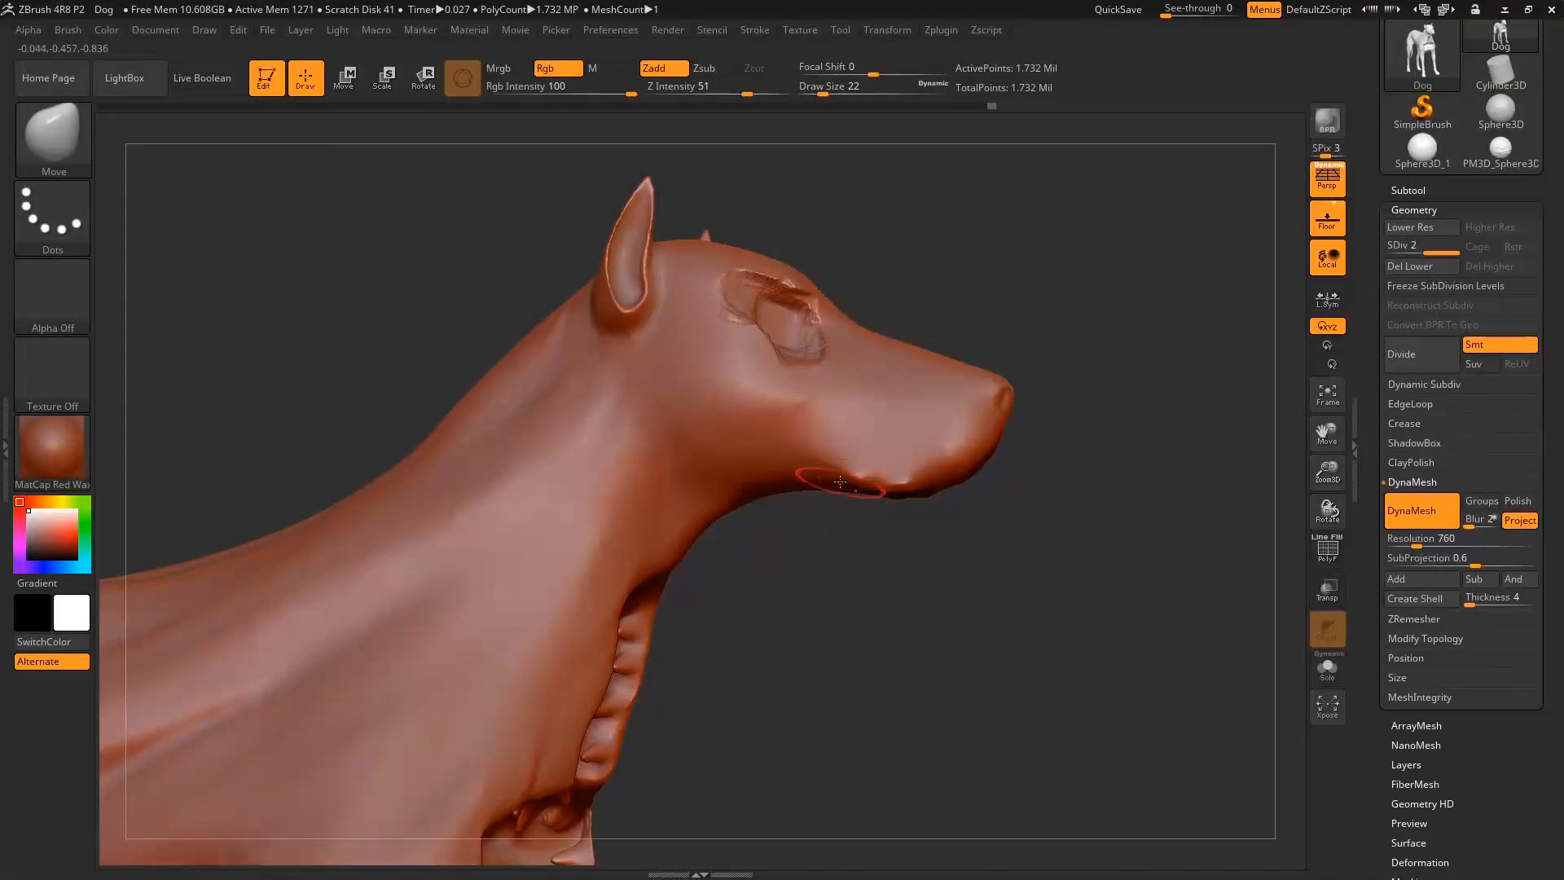
mouse_move(840, 482)
mouse_down()
mouse_move(849, 515)
mouse_move(782, 515)
mouse_move(787, 575)
mouse_move(874, 552)
mouse_move(881, 579)
mouse_up()
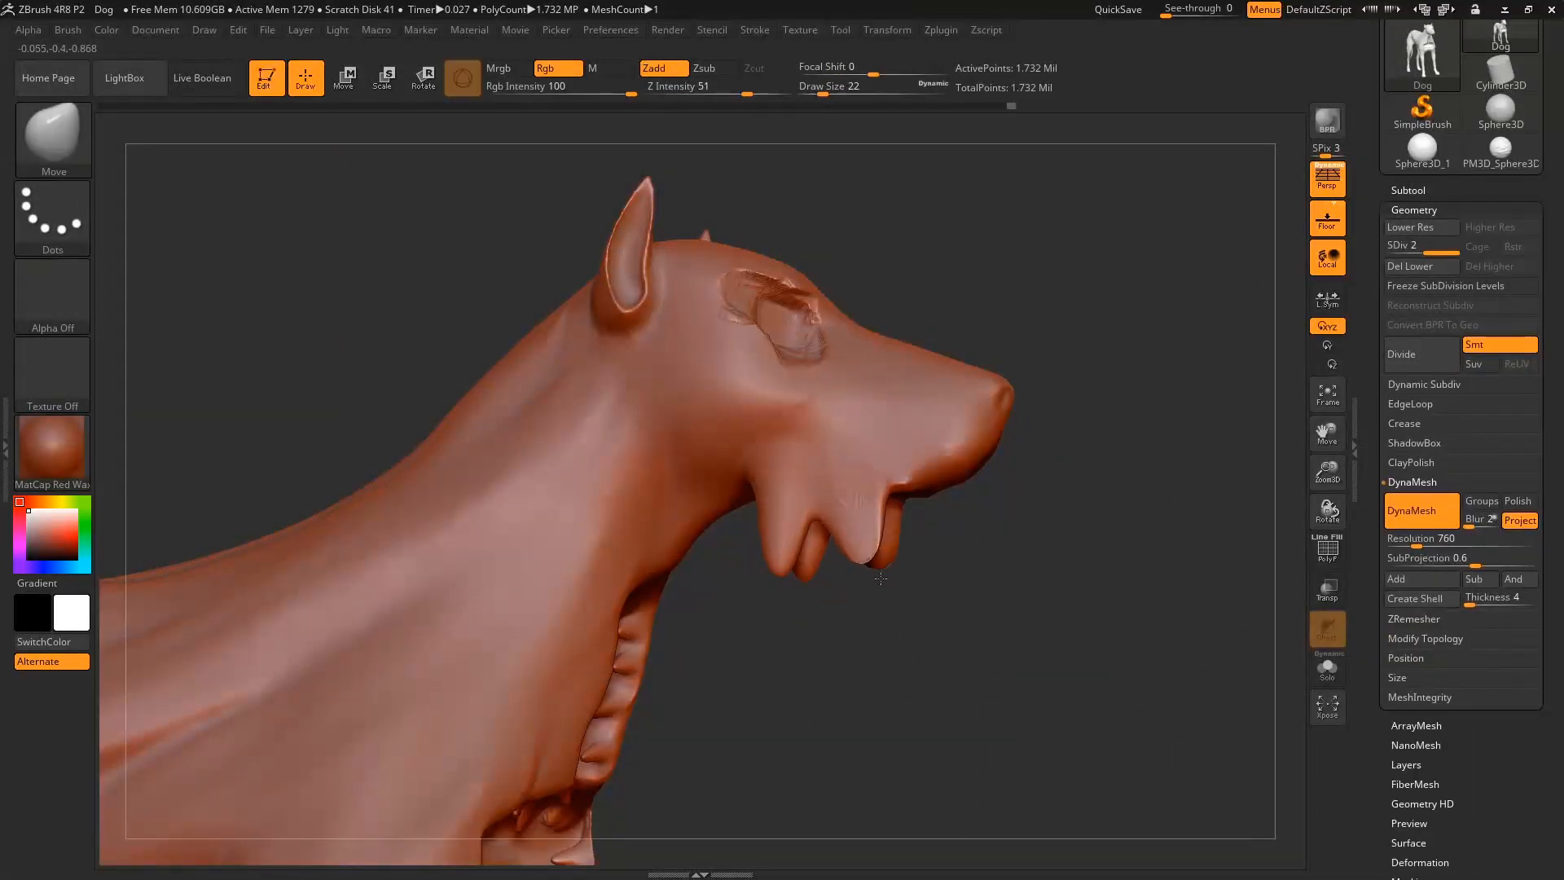
Smooth and thin the hanging jaw fangs, and stretch them down into longer, sharper points with the Move brush.
drag(1165, 486, 1054, 521)
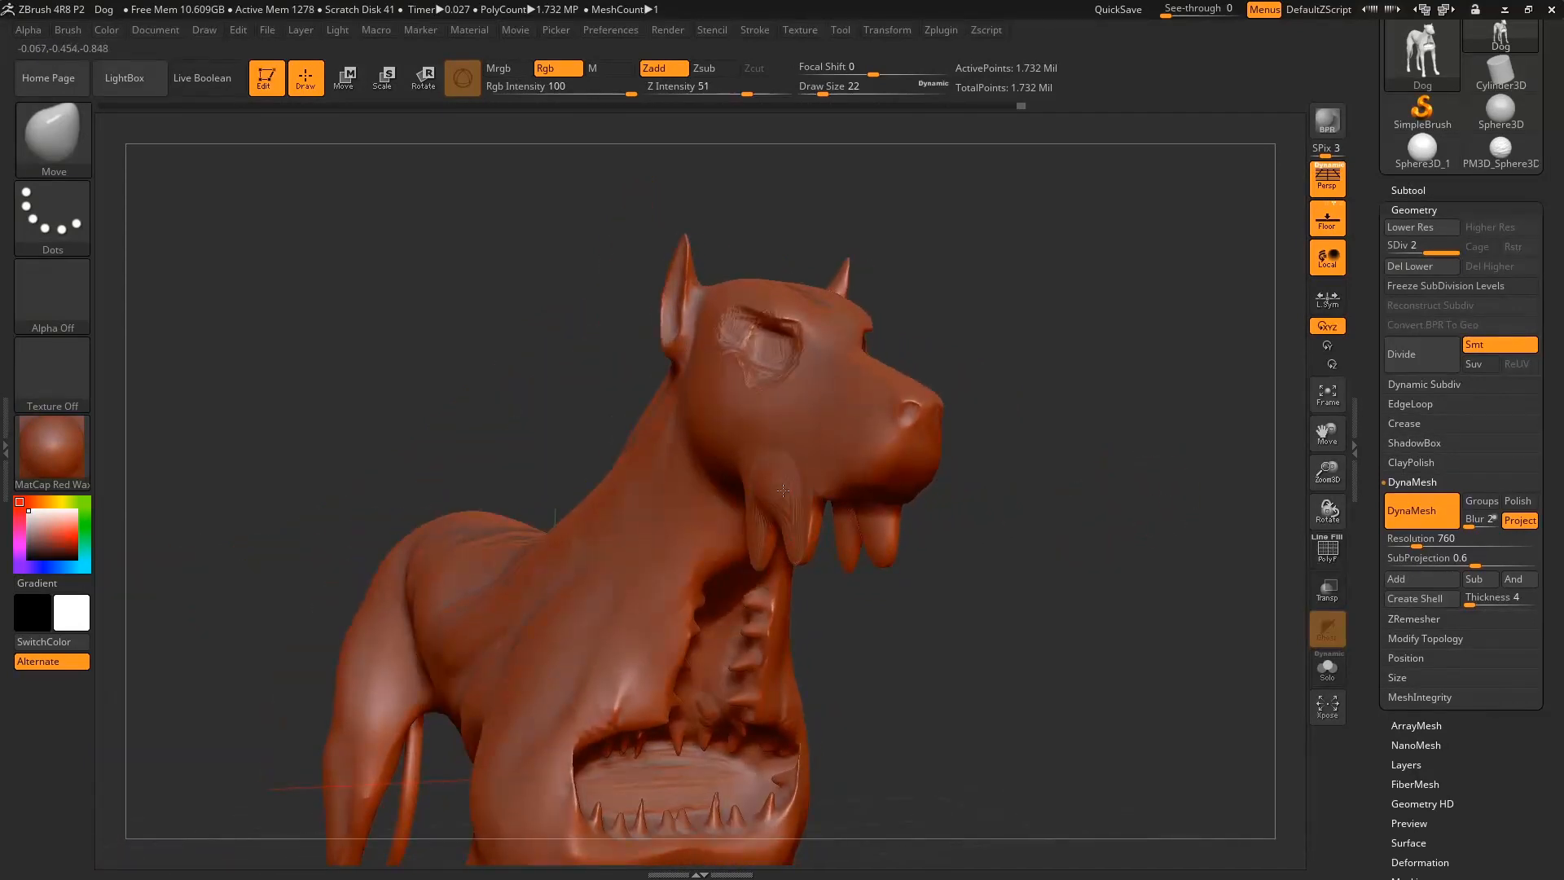
mouse_move(783, 491)
shift+mouse_down()
mouse_move(778, 503)
mouse_move(794, 488)
shift+mouse_up()
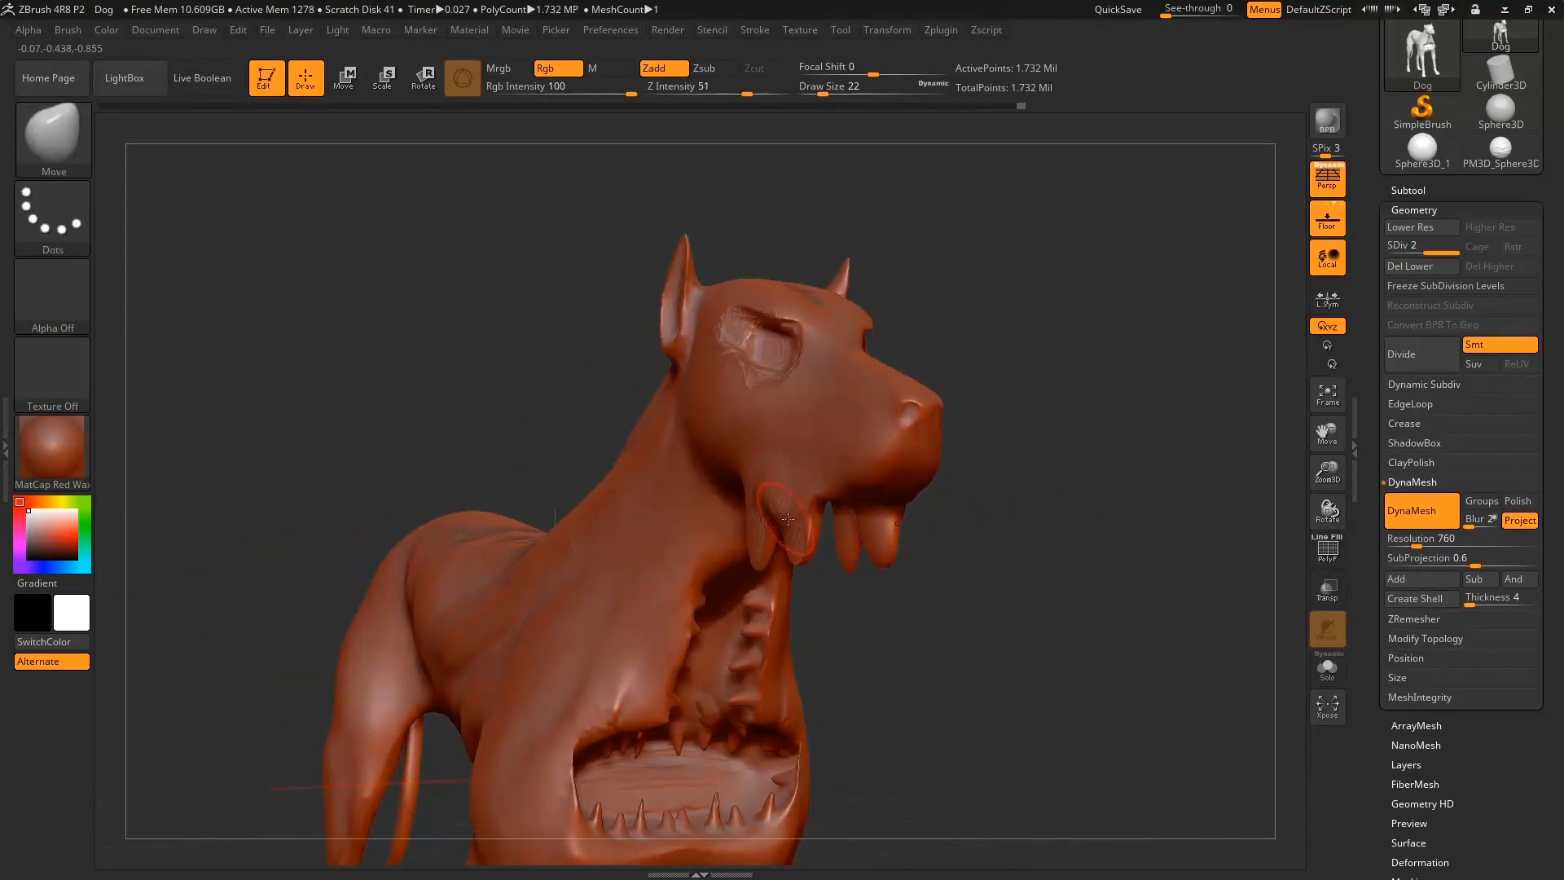
shift+drag(780, 528, 812, 559)
mouse_move(961, 525)
mouse_down()
mouse_move(1068, 512)
mouse_move(787, 573)
mouse_move(819, 647)
mouse_move(798, 604)
mouse_up()
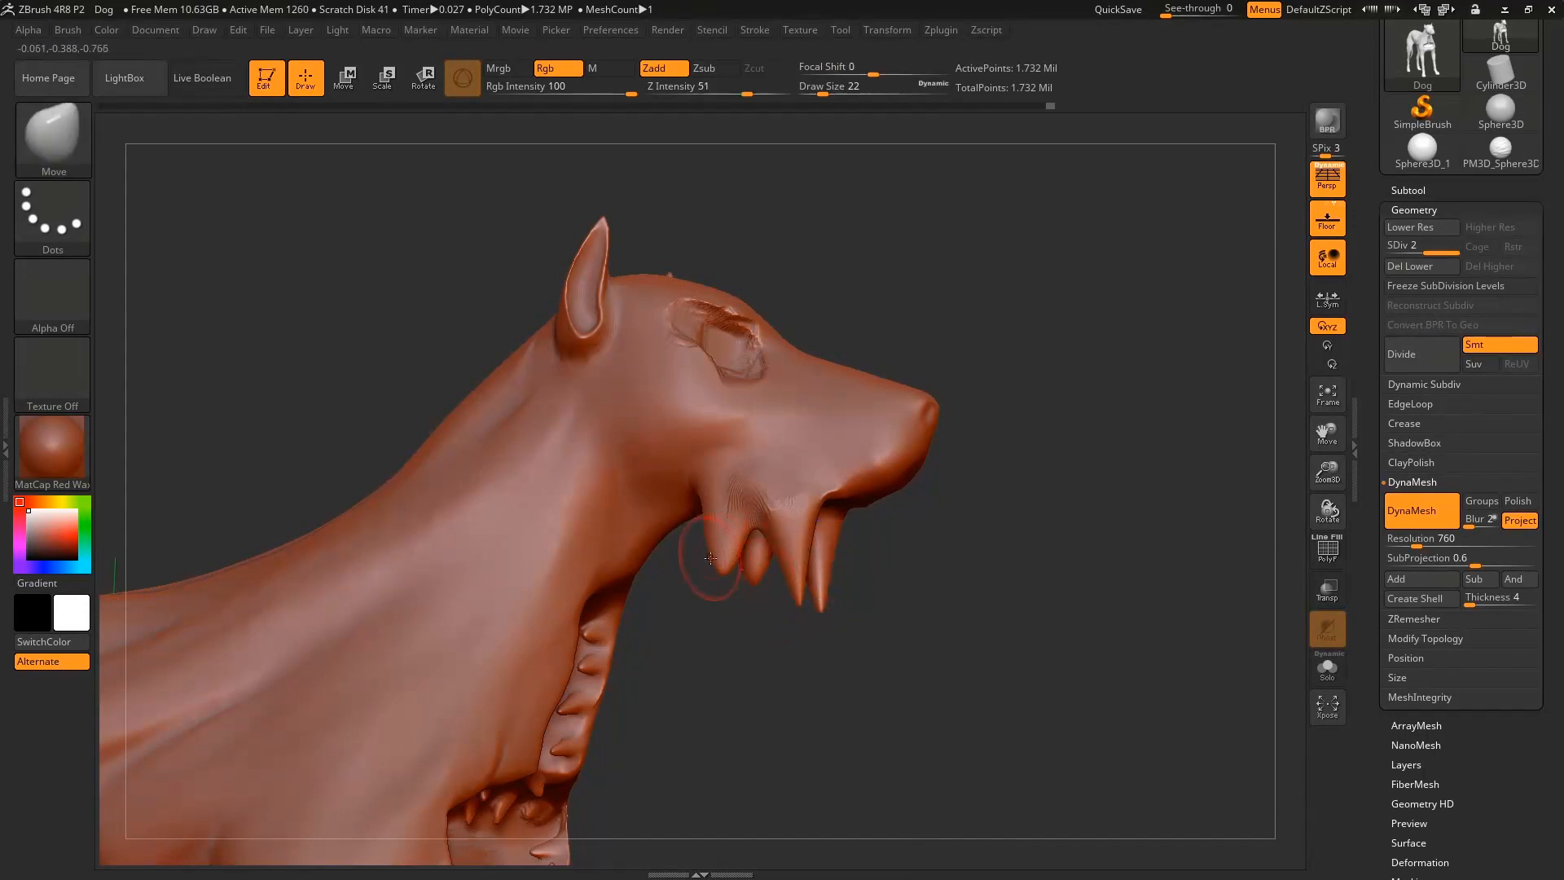
drag(721, 575, 737, 630)
key(shift)
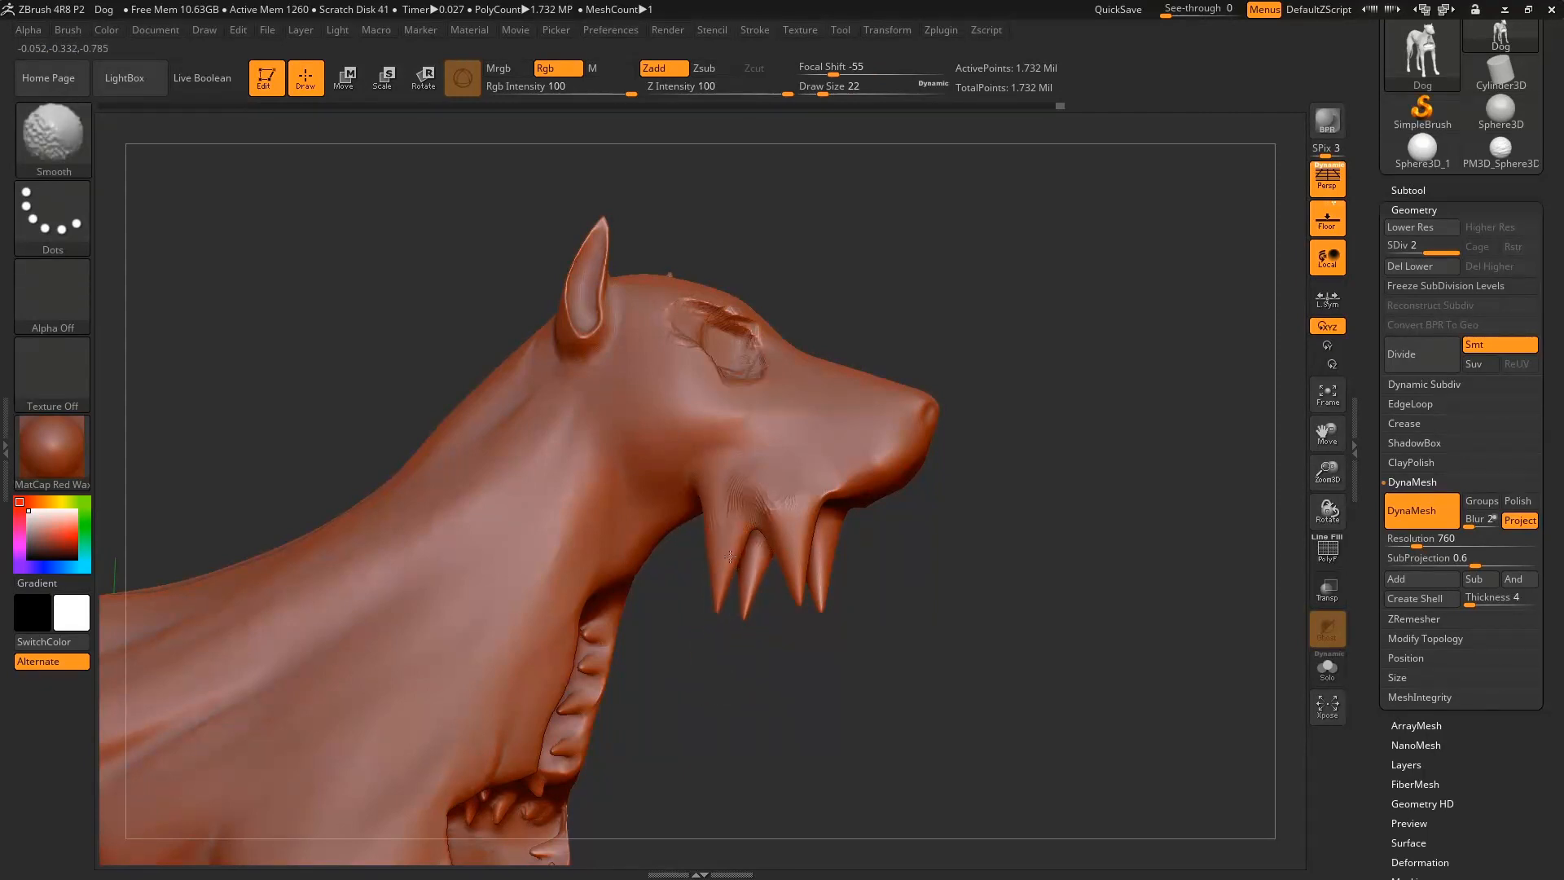
Pull rows of small spikes out along the snout and above the eye sockets with SnakeHook at draw size 8.
mouse_move(954, 546)
mouse_down()
mouse_move(920, 580)
mouse_move(961, 614)
mouse_move(769, 425)
mouse_move(778, 434)
mouse_up()
key(b)
key(s)
key(h)
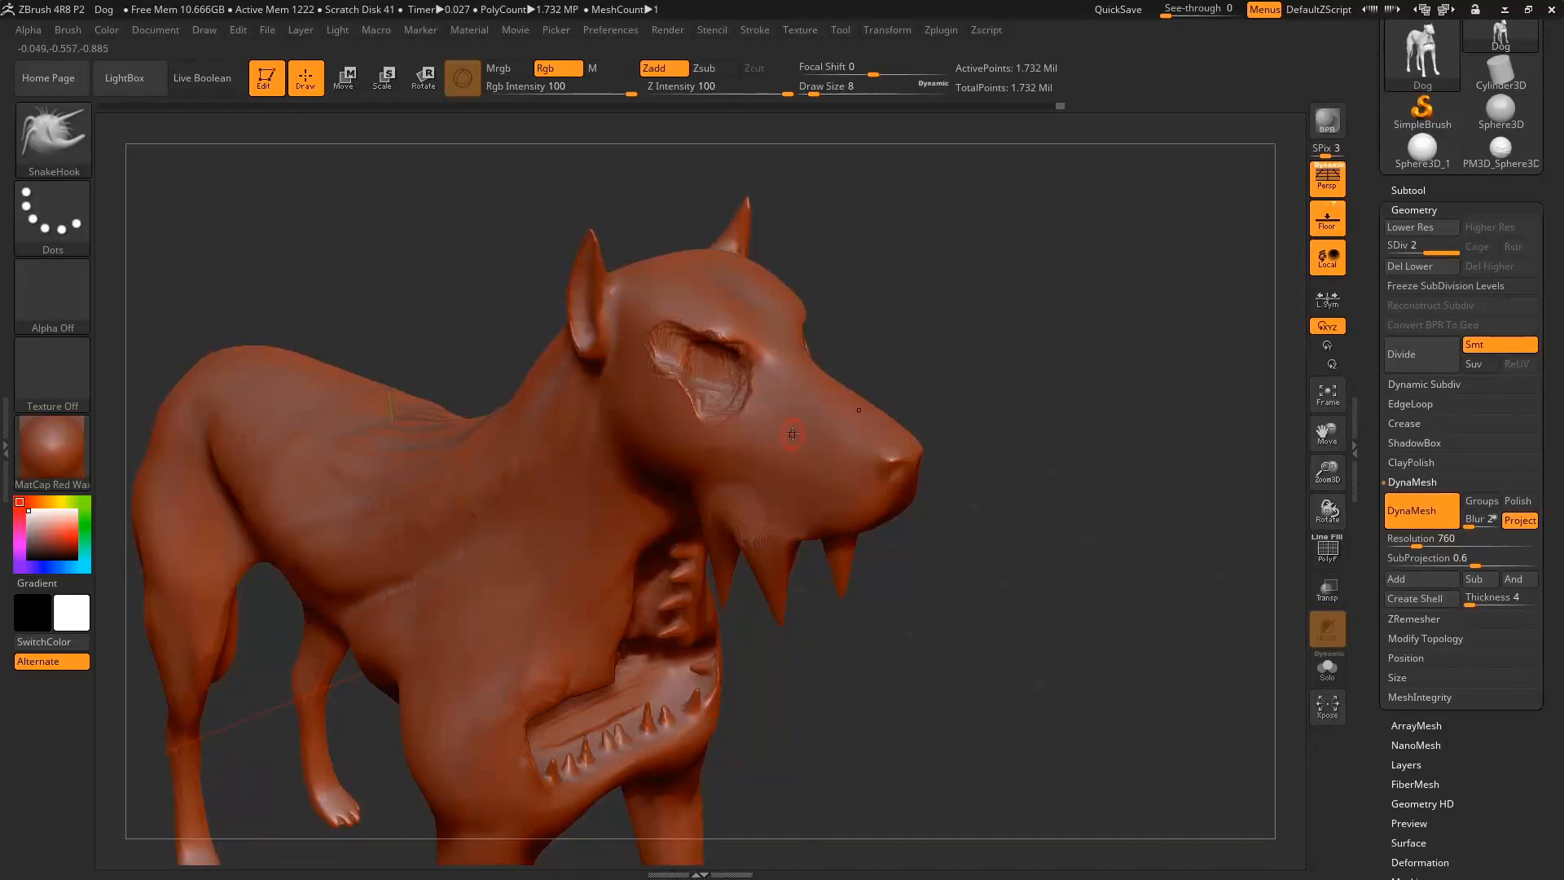
drag(925, 412, 964, 396)
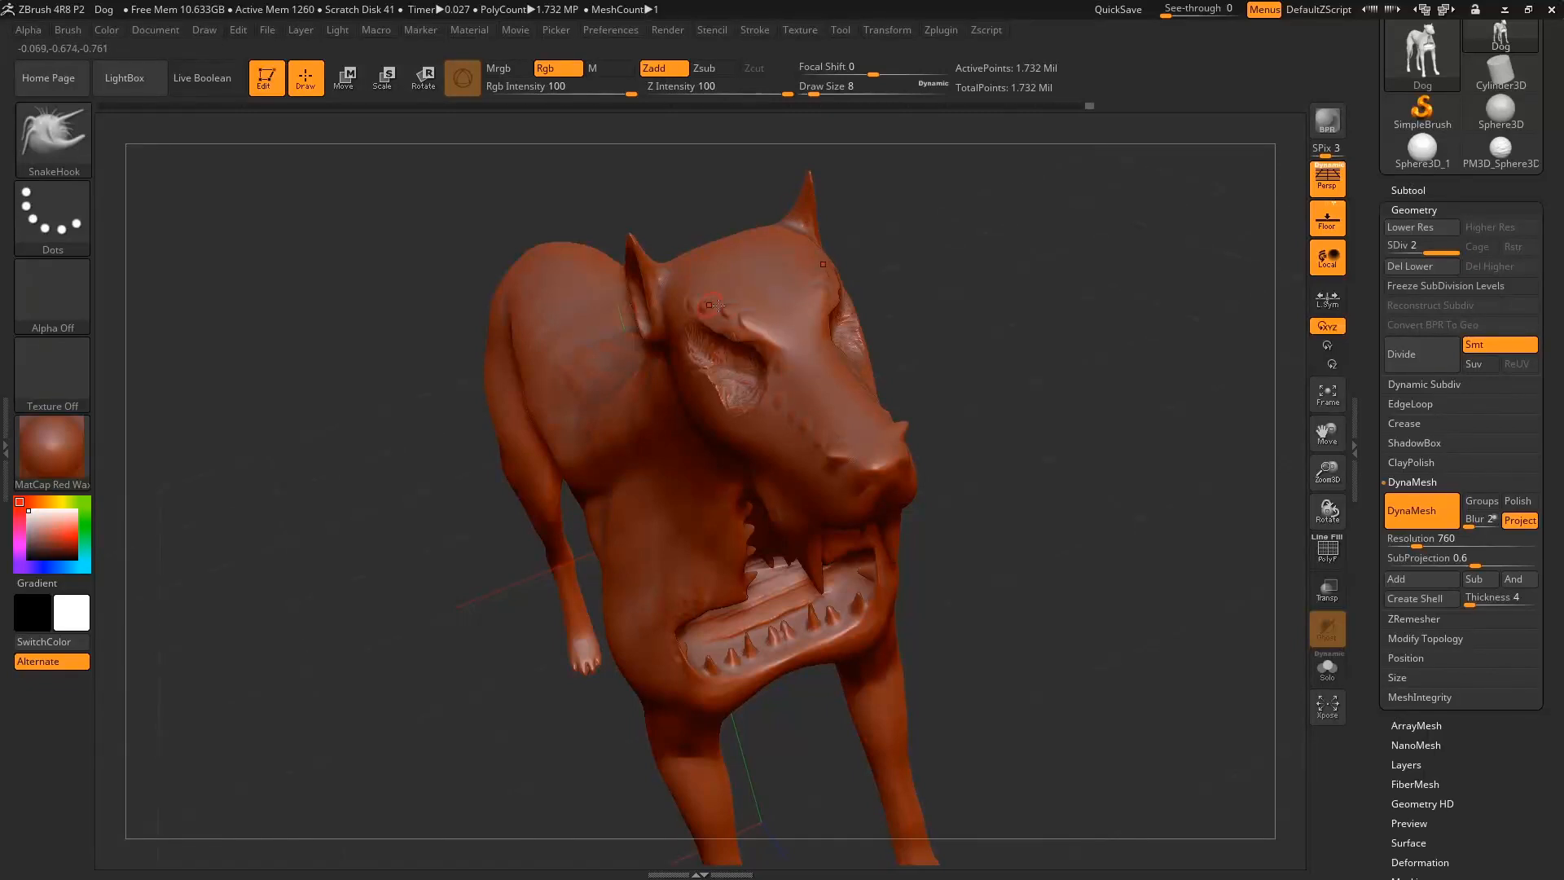
drag(1049, 319, 601, 369)
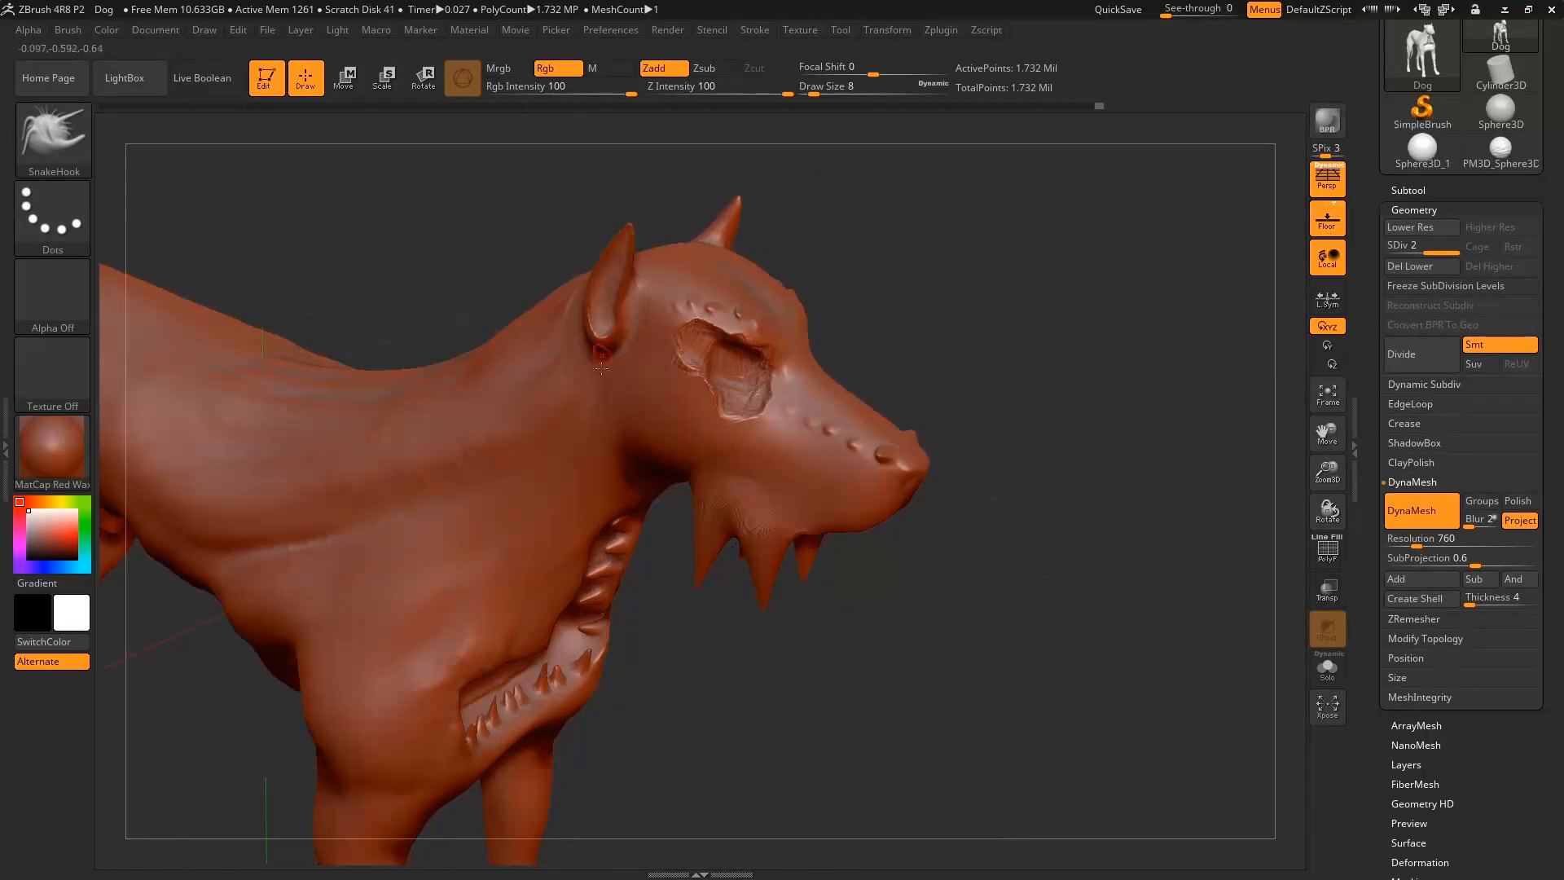
Examine the head and the whole dog from the side, the front and the opposite side.
drag(963, 467, 1030, 407)
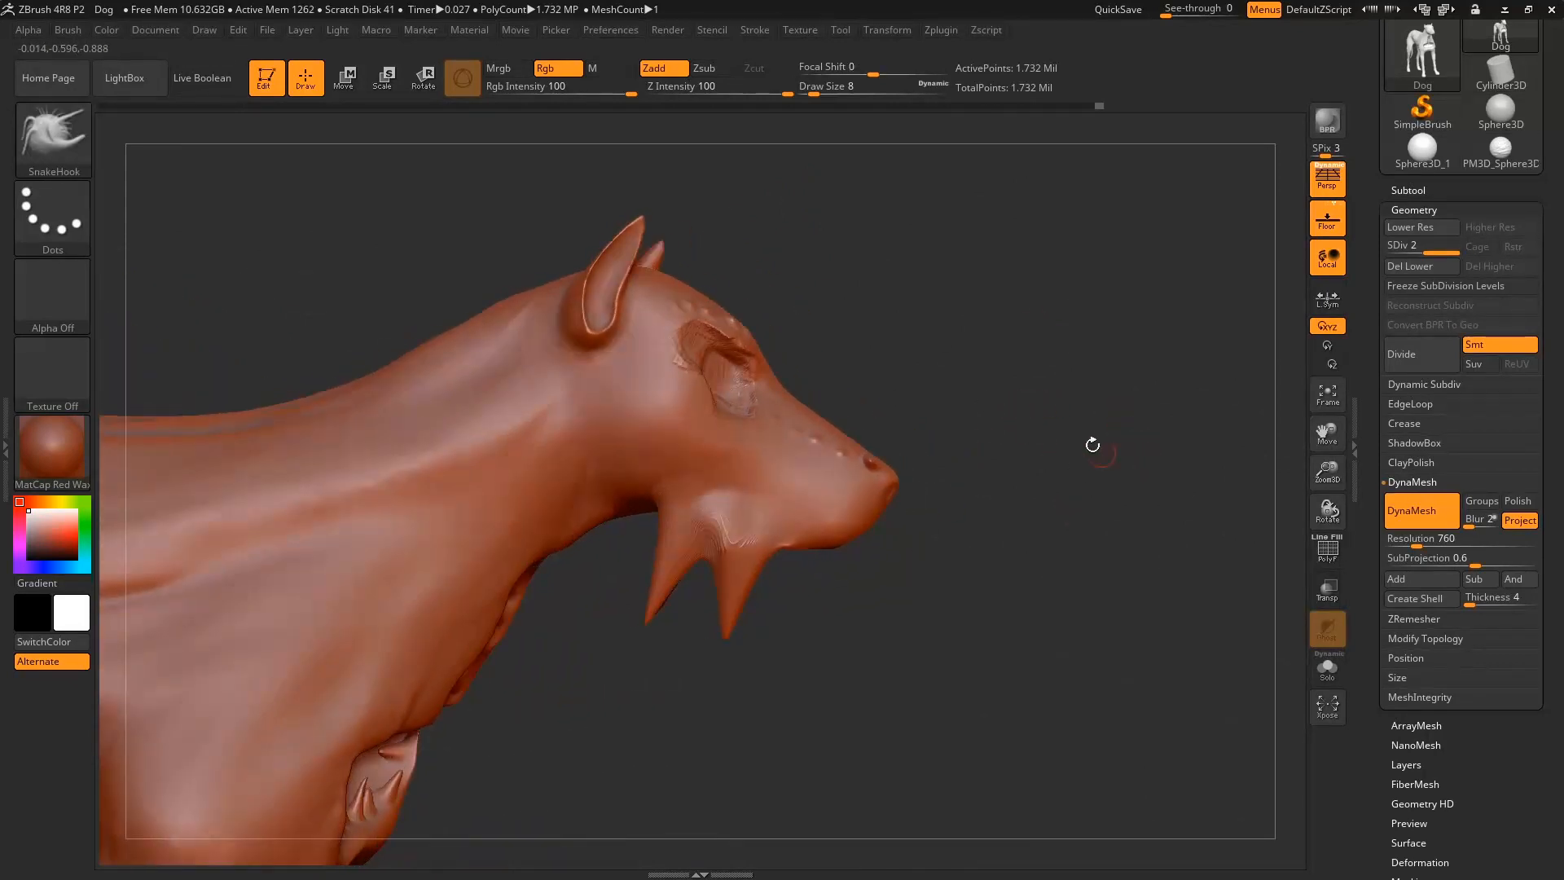
mouse_move(934, 314)
mouse_down()
mouse_move(936, 370)
mouse_move(848, 649)
mouse_move(786, 634)
mouse_move(896, 688)
mouse_move(880, 717)
mouse_move(849, 711)
mouse_move(917, 631)
mouse_move(1010, 603)
mouse_move(1059, 562)
mouse_move(1039, 489)
mouse_move(1068, 514)
mouse_up()
key(ctrl)
ctrl+right_drag(1040, 519, 1056, 676)
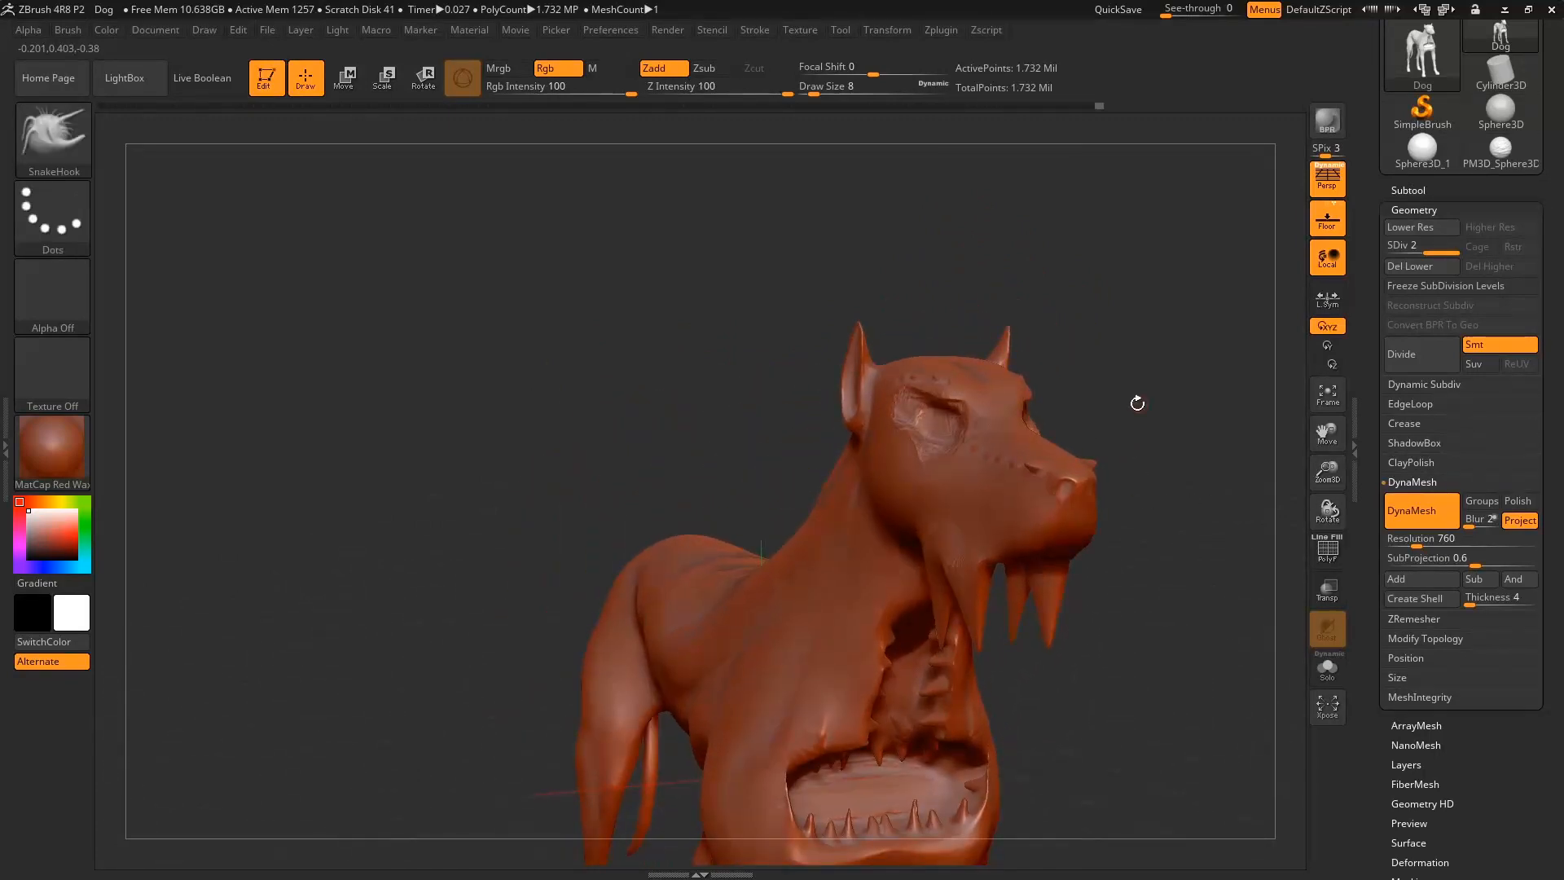
alt+drag(1139, 401, 1054, 203)
mouse_move(1157, 464)
mouse_down()
mouse_move(1110, 407)
mouse_move(999, 472)
mouse_move(717, 548)
mouse_move(286, 614)
mouse_move(176, 588)
mouse_up()
key(f)
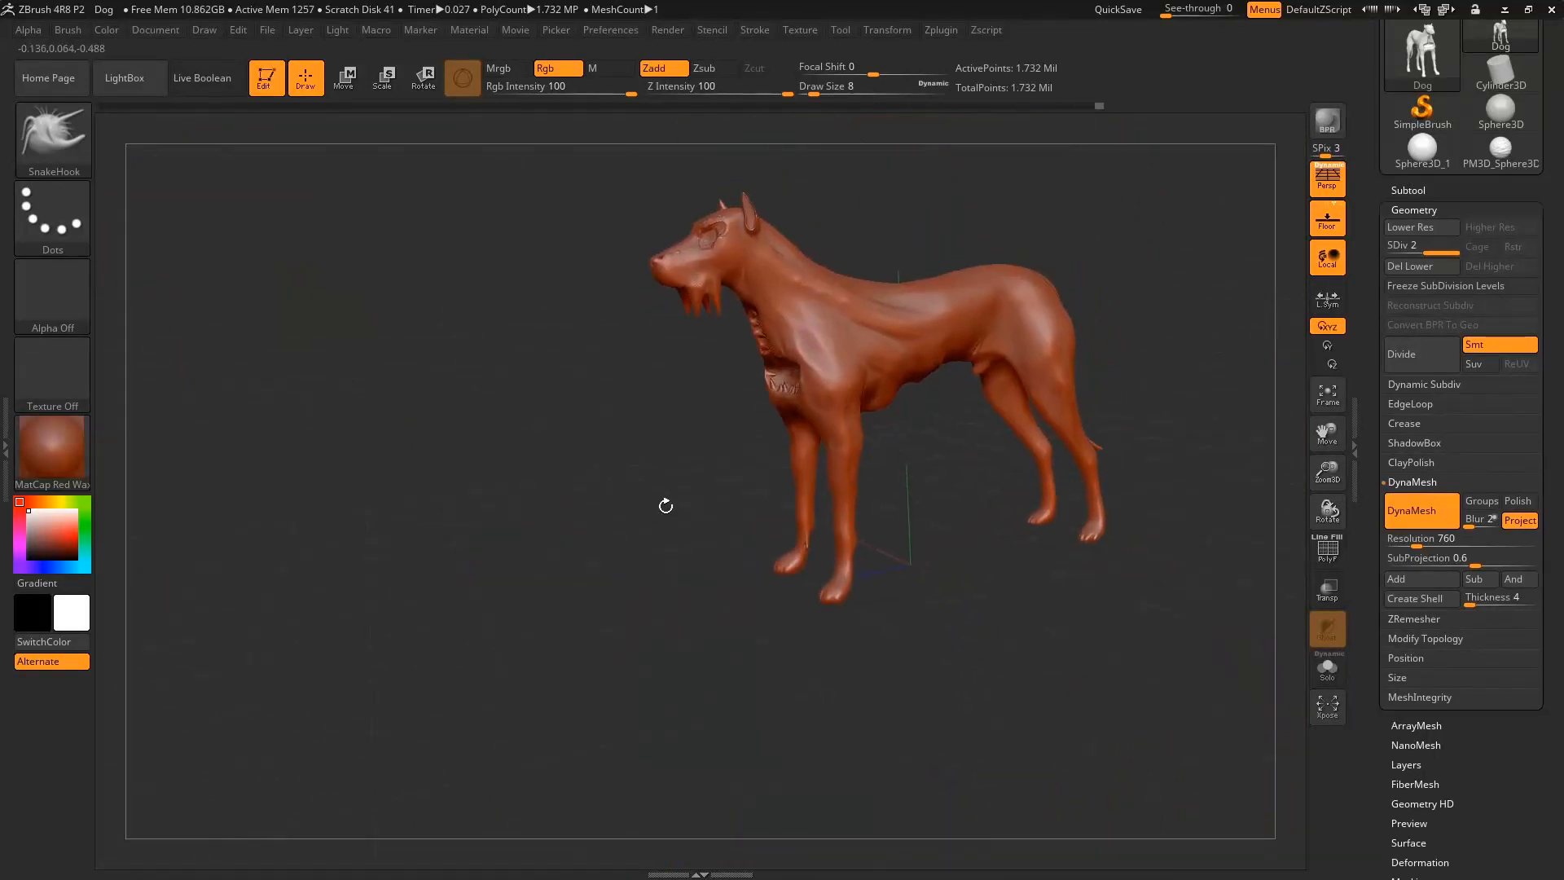
Try carving long creases along the dog's flank with DamStandard at draw size 46, and undo the strokes.
key(shift)
alt+drag(608, 453, 585, 493)
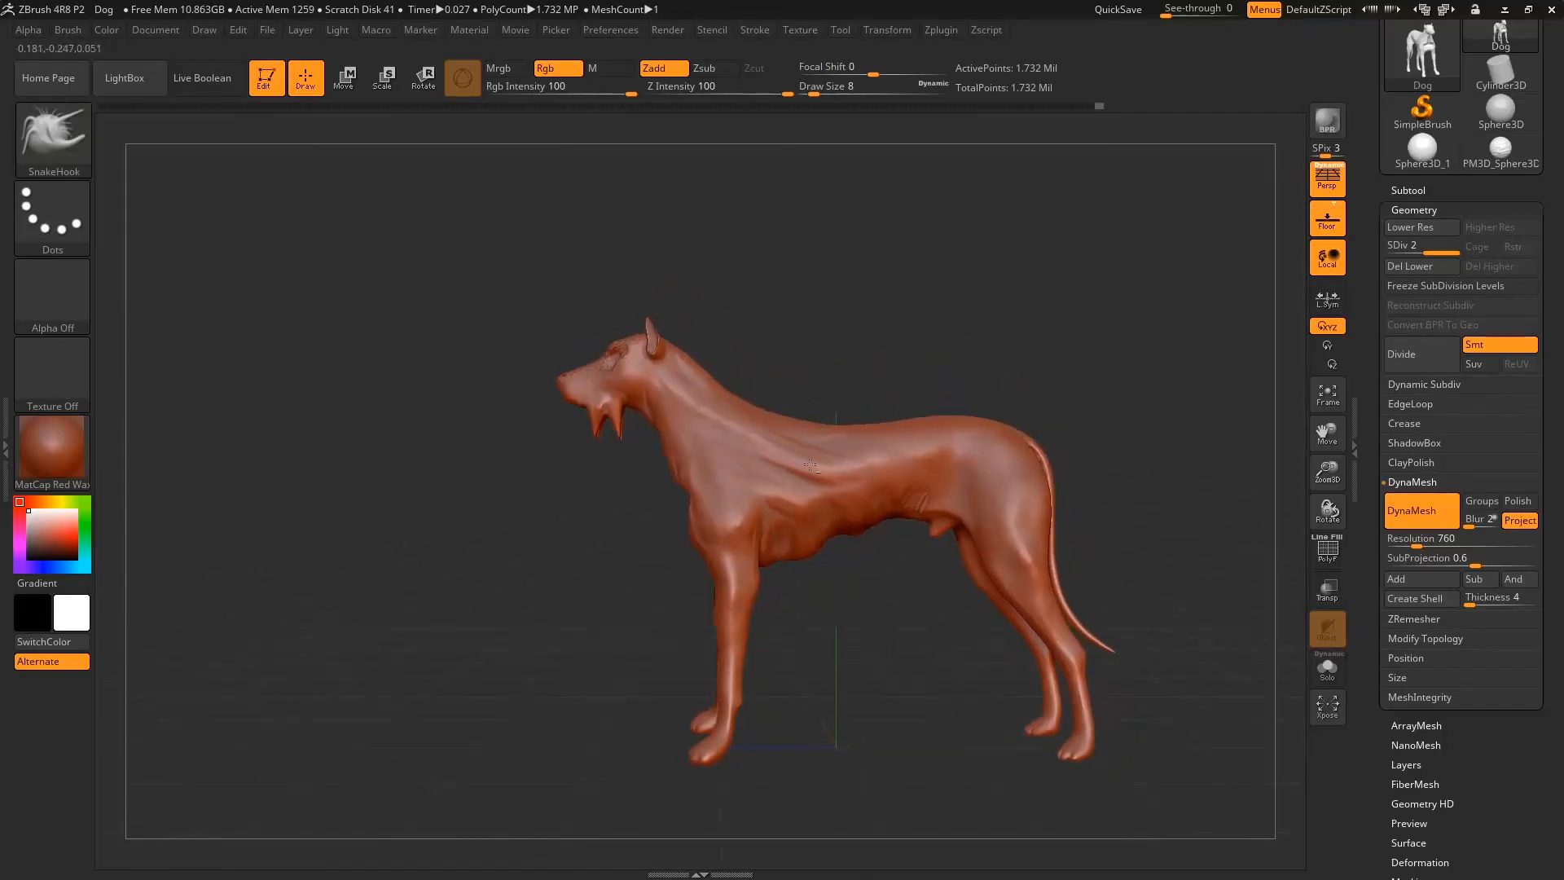
key(b)
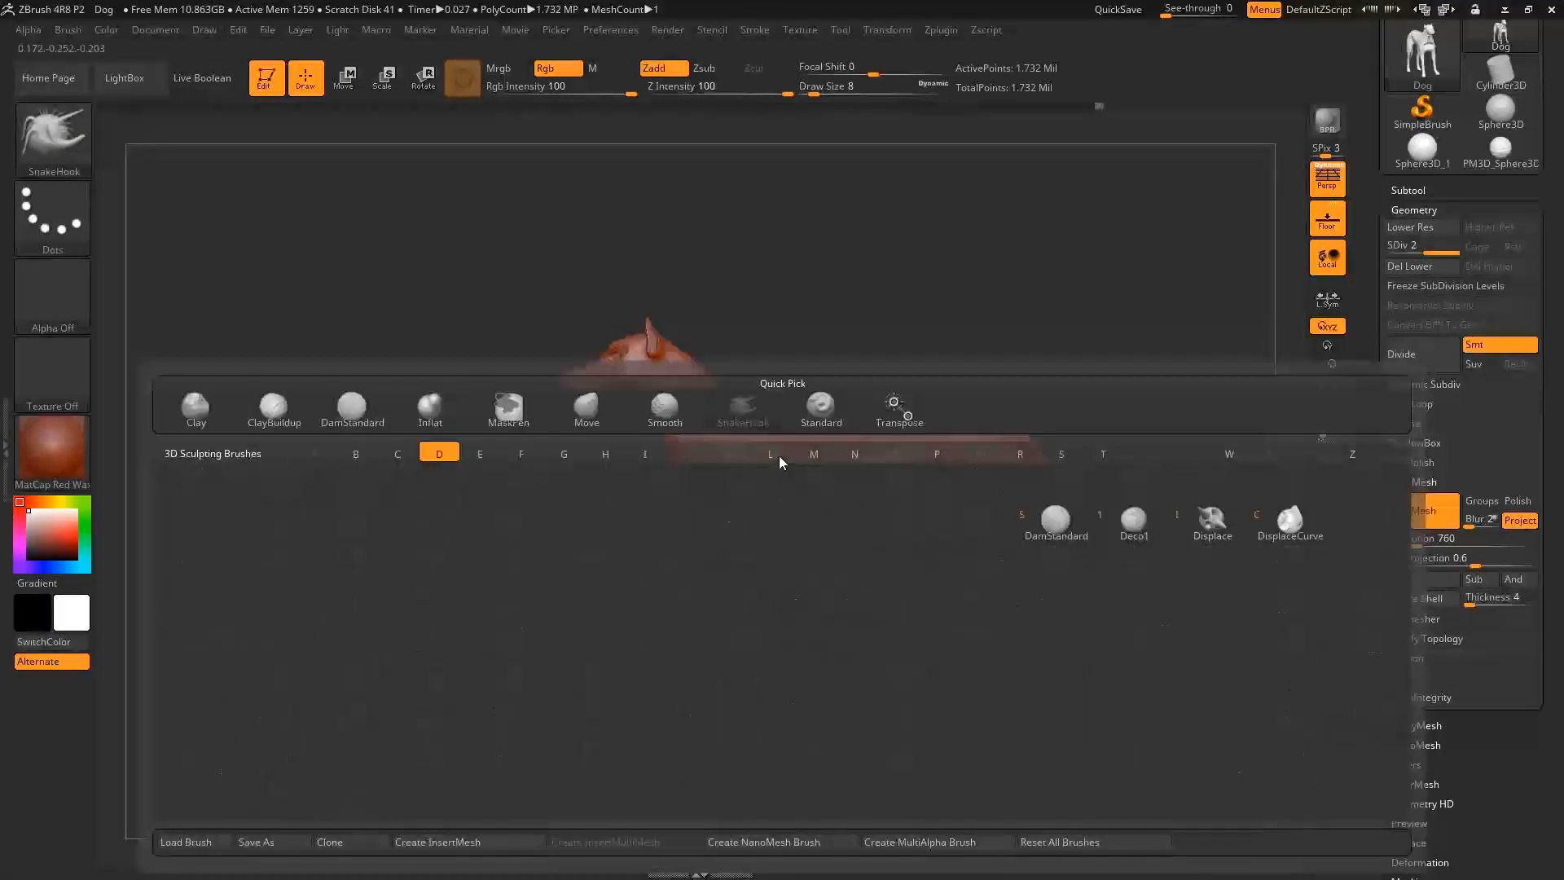
key(d)
key(s)
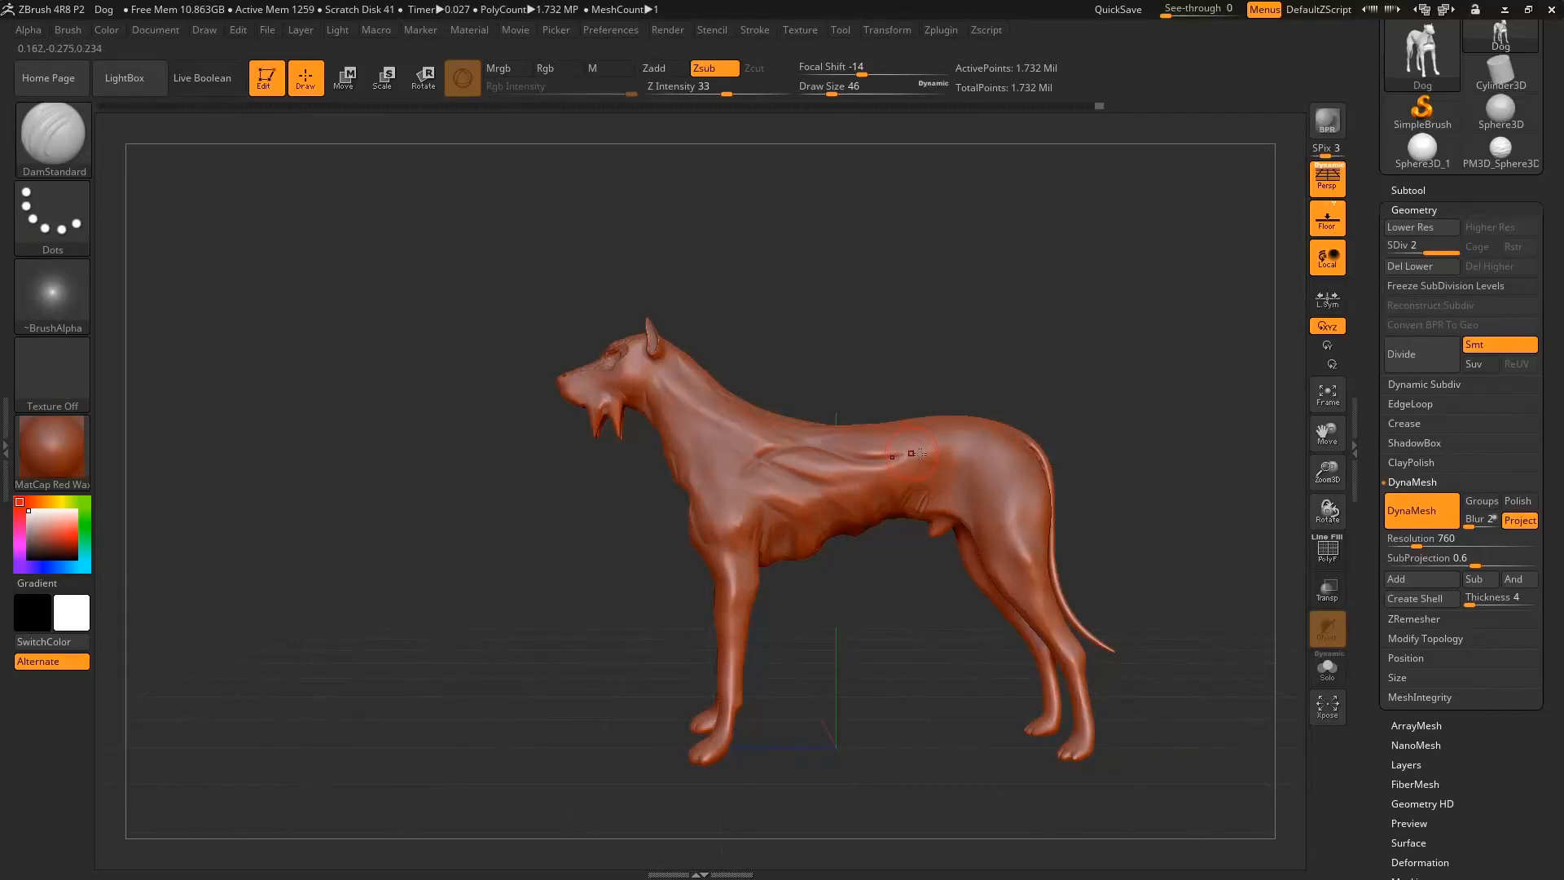
key(ctrl)
key(ctrl+z)
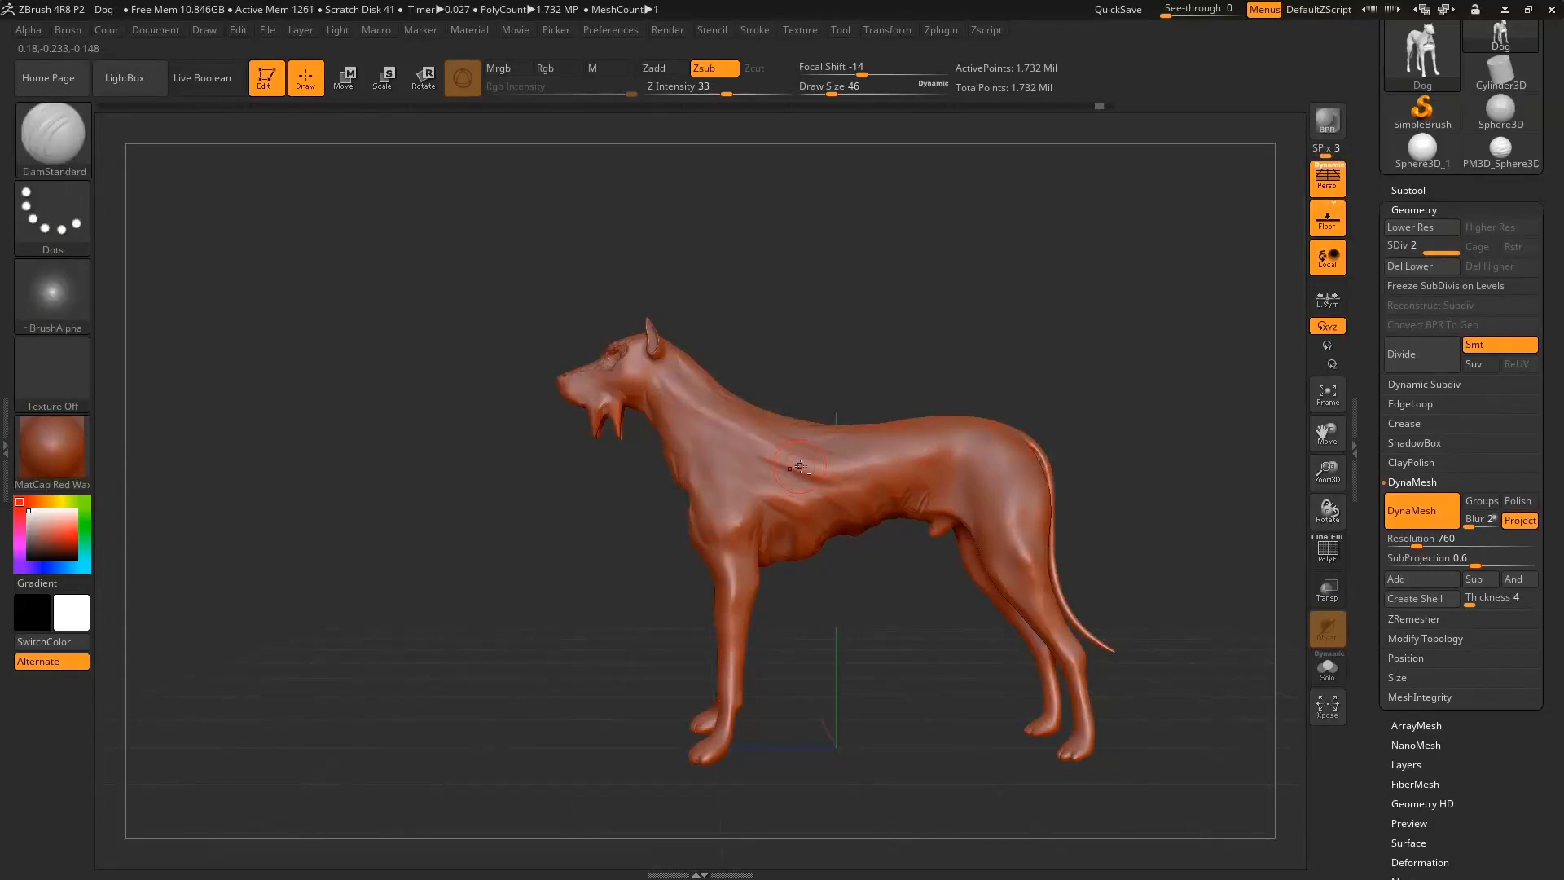
drag(796, 463, 978, 447)
key(ctrl+z)
Smooth the eye socket and carve a sharp crease along its lower rim with DamStandard at draw size 9.
drag(737, 351, 965, 370)
key(shift)
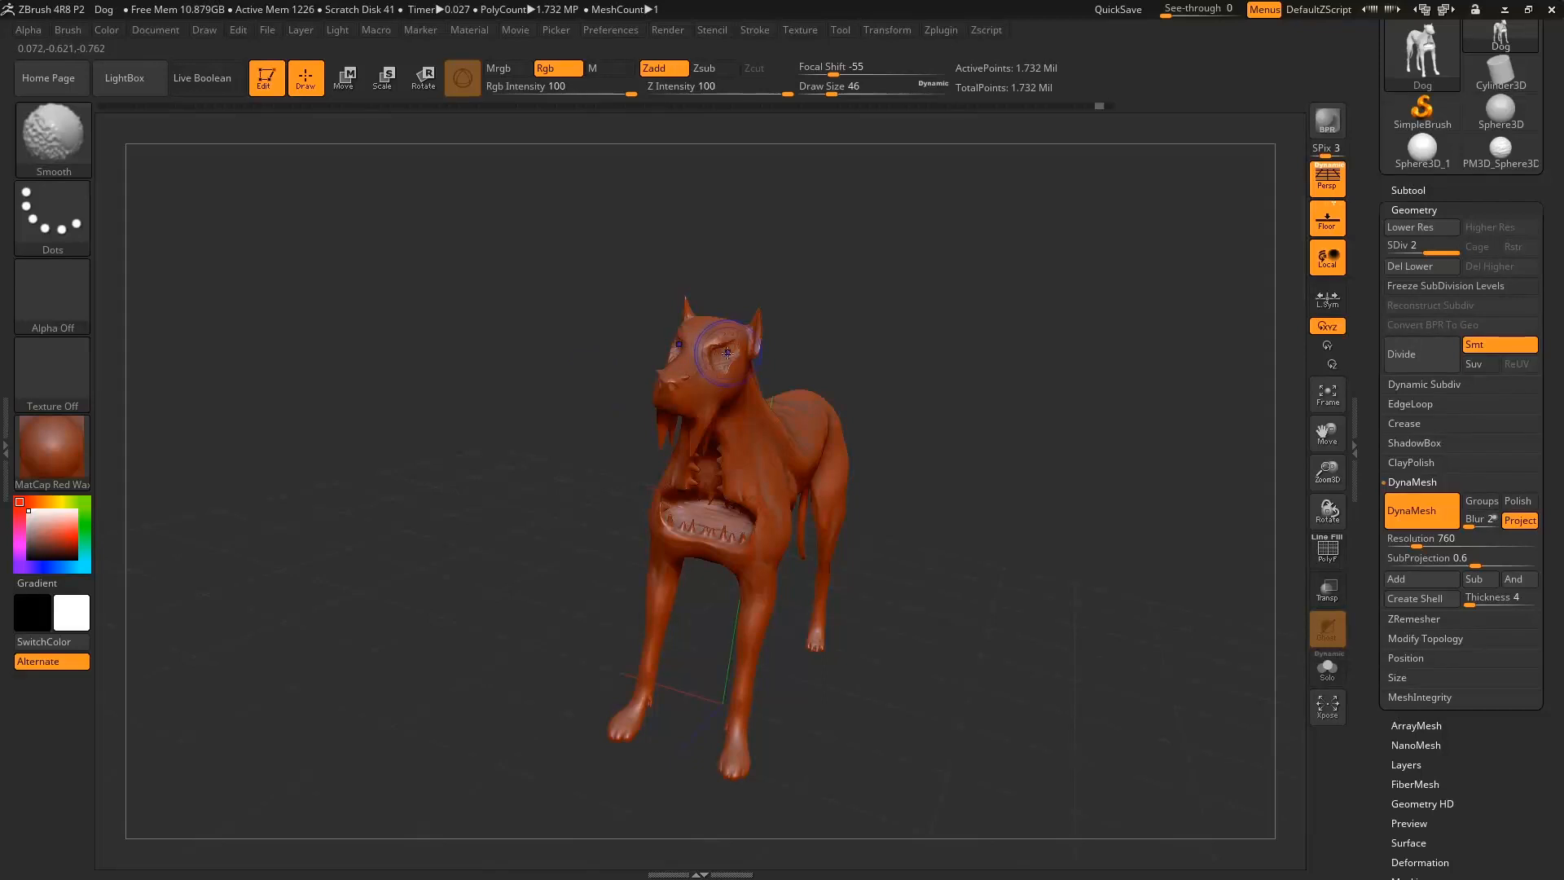
ctrl+right_drag(712, 360, 1059, 292)
drag(1164, 288, 1064, 308)
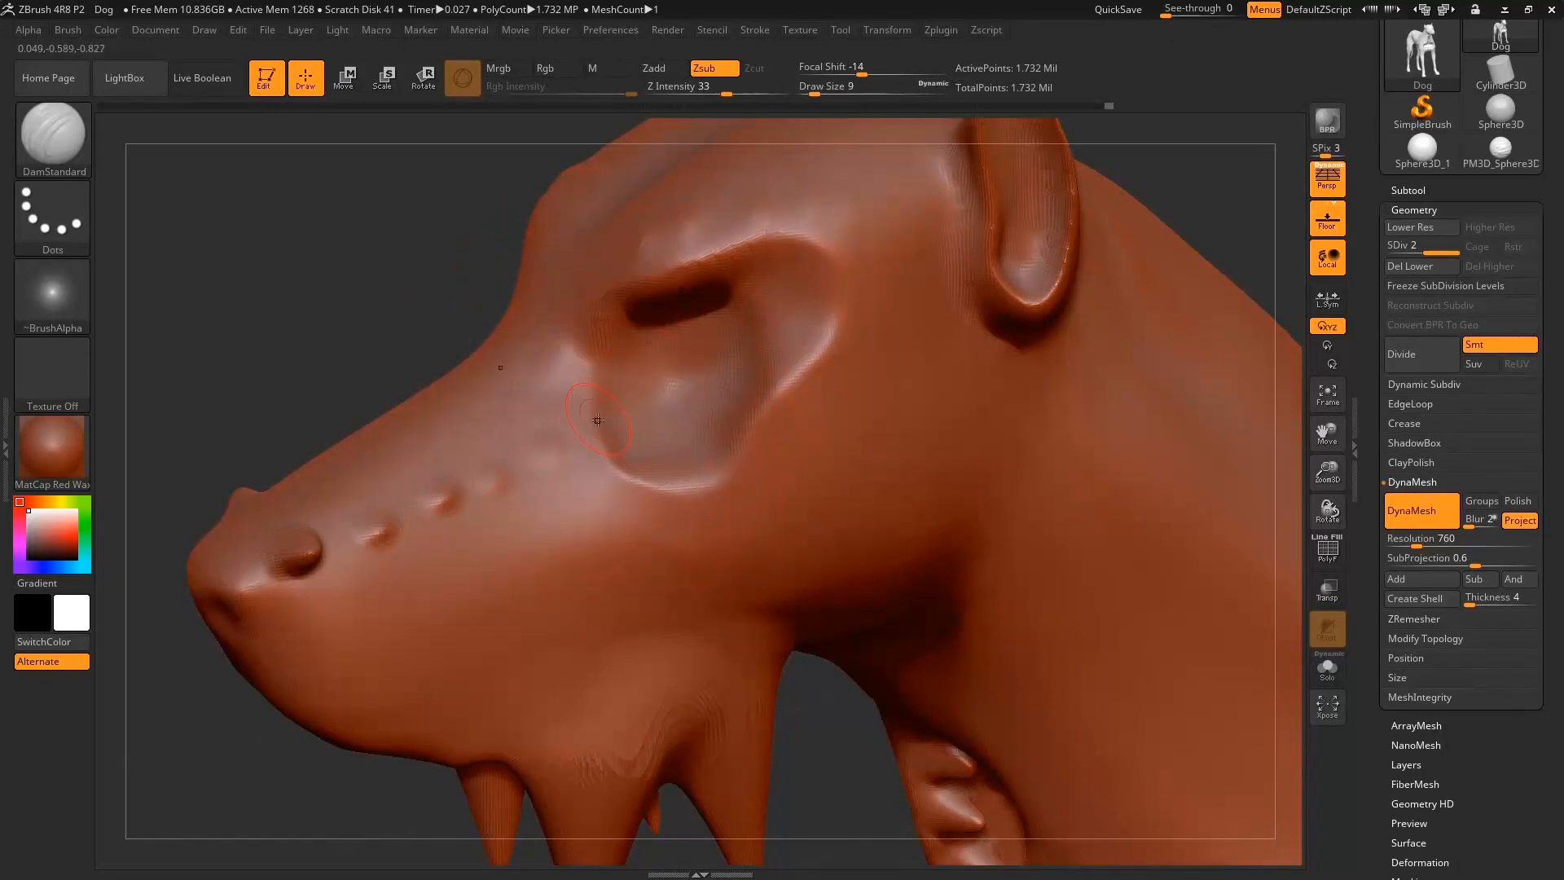
drag(608, 453, 660, 481)
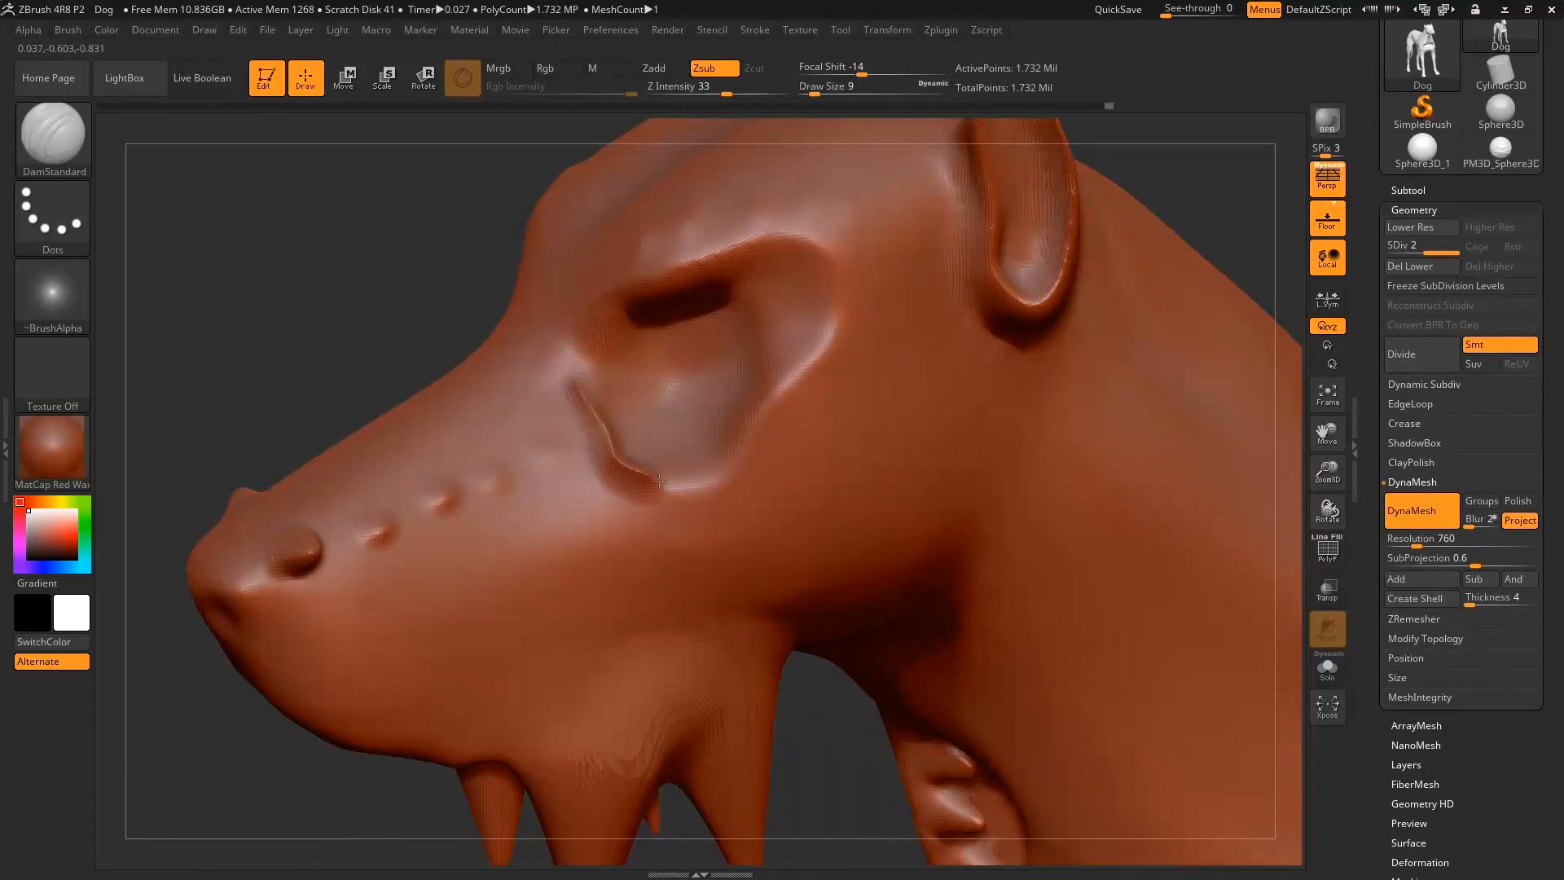
drag(760, 420, 834, 327)
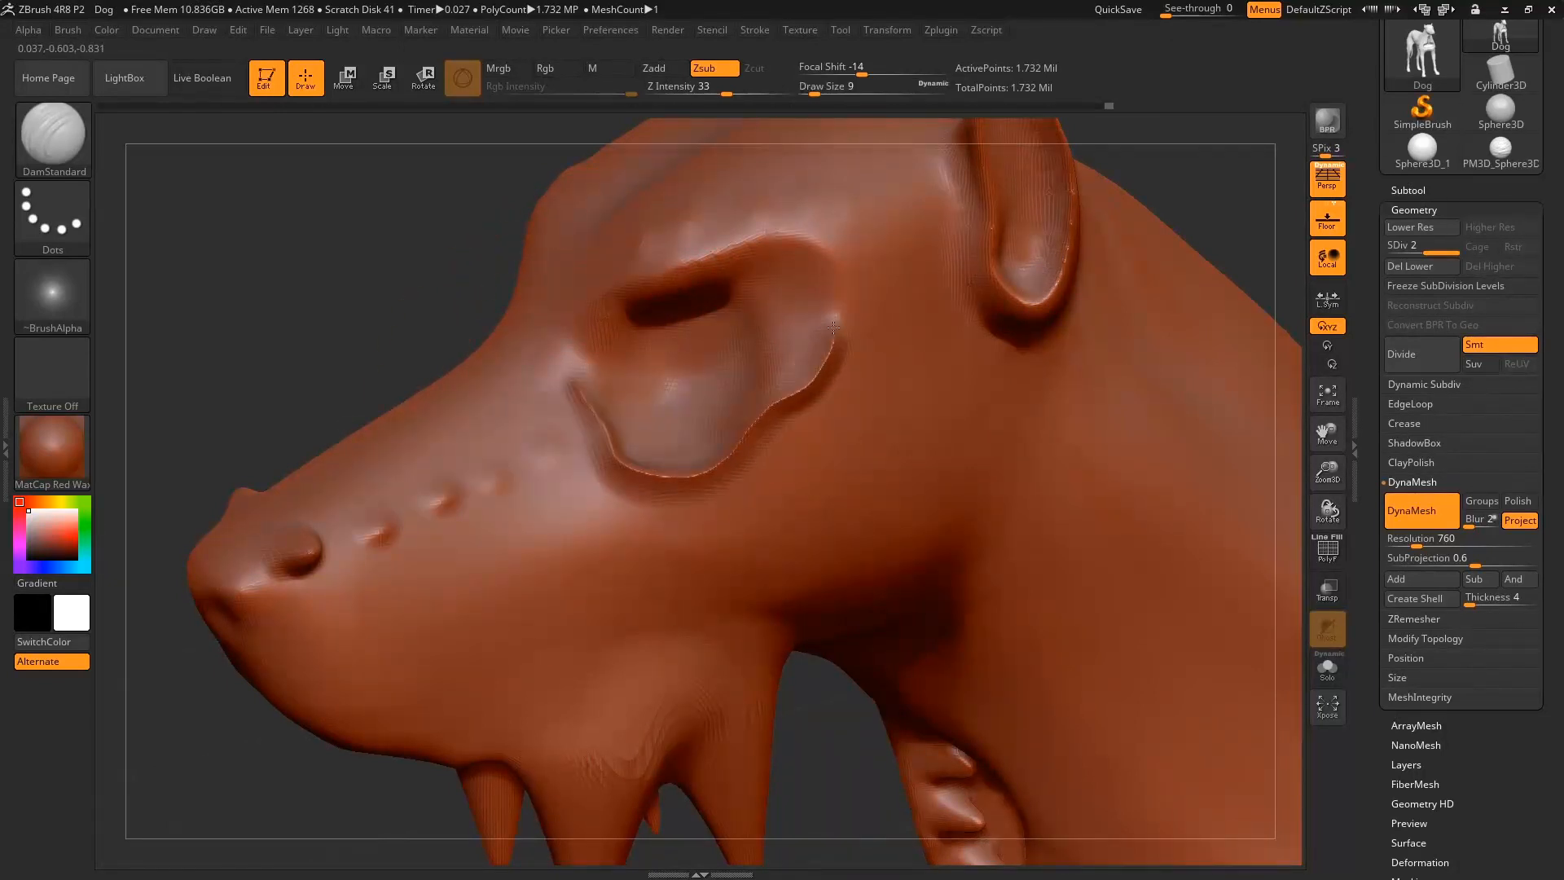
Carve a sharp crease along the upper and front rim of the eye socket with DamStandard, then smooth the rim.
mouse_move(797, 256)
mouse_down()
mouse_move(737, 246)
mouse_move(692, 262)
mouse_up()
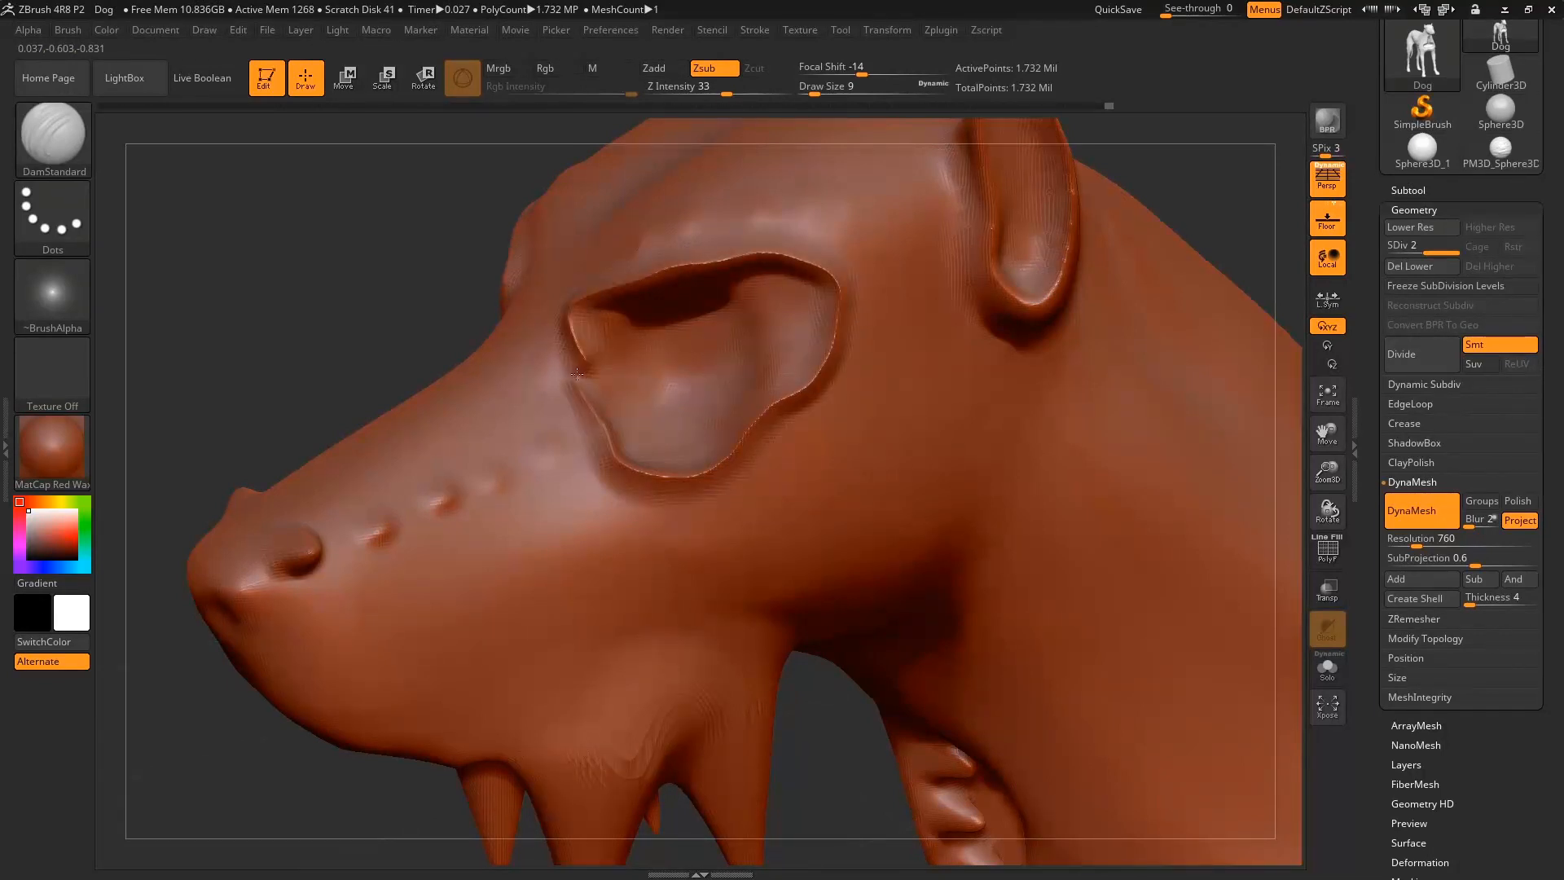
drag(415, 310, 632, 305)
key(shift)
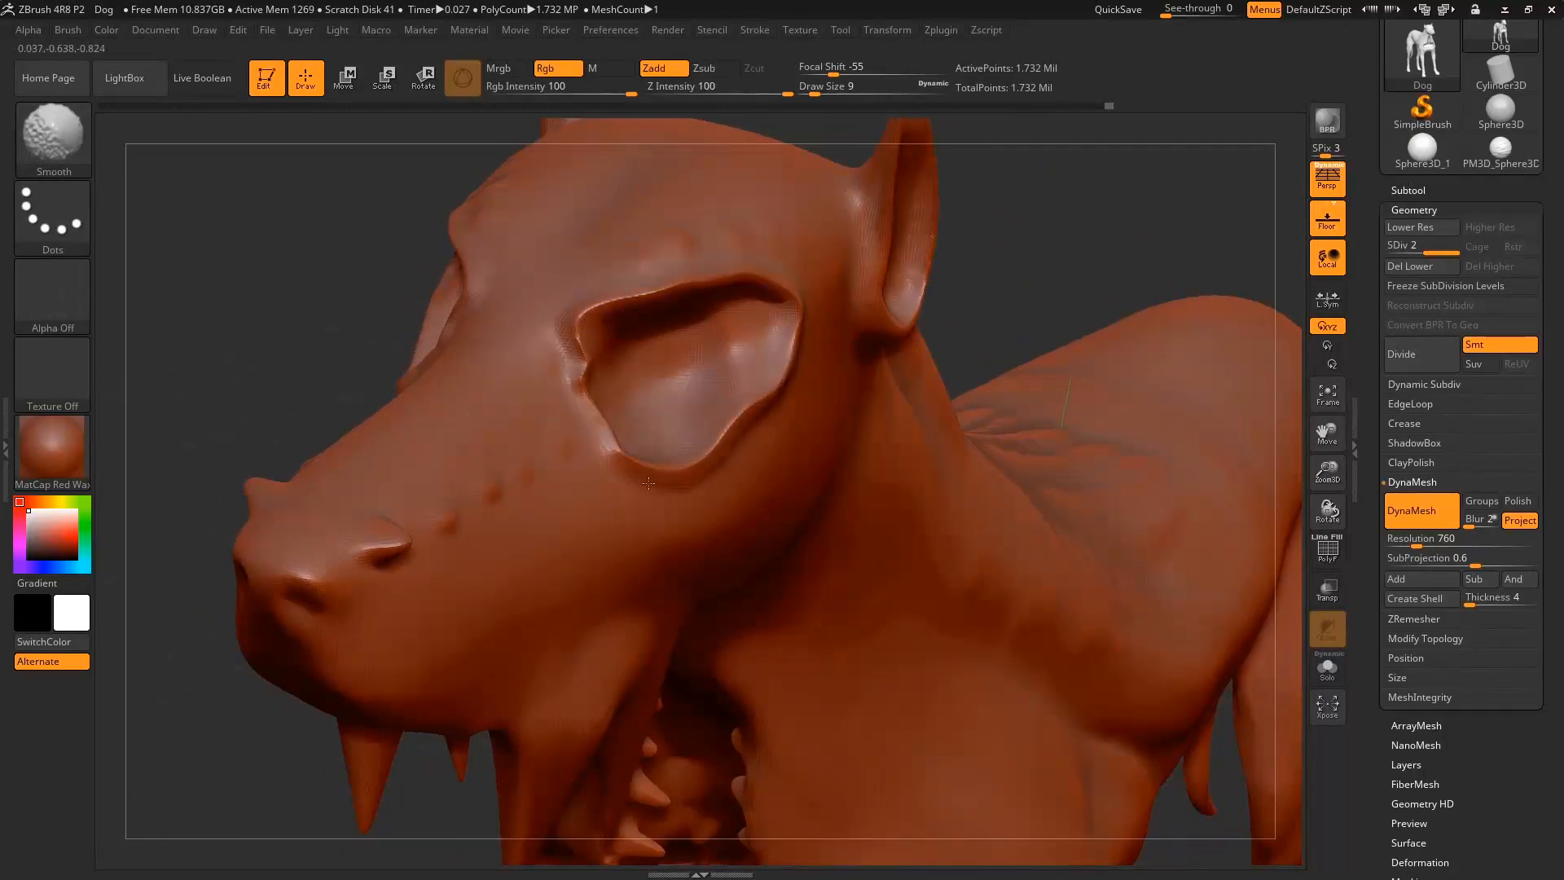
Try carving creases into the jaw above the fangs, inspect the wireframe there, and undo the strokes.
mouse_move(200, 400)
mouse_down()
mouse_move(182, 377)
mouse_move(223, 407)
mouse_move(754, 384)
mouse_move(1082, 566)
mouse_move(1065, 594)
mouse_move(795, 603)
mouse_move(796, 450)
mouse_move(830, 372)
mouse_up()
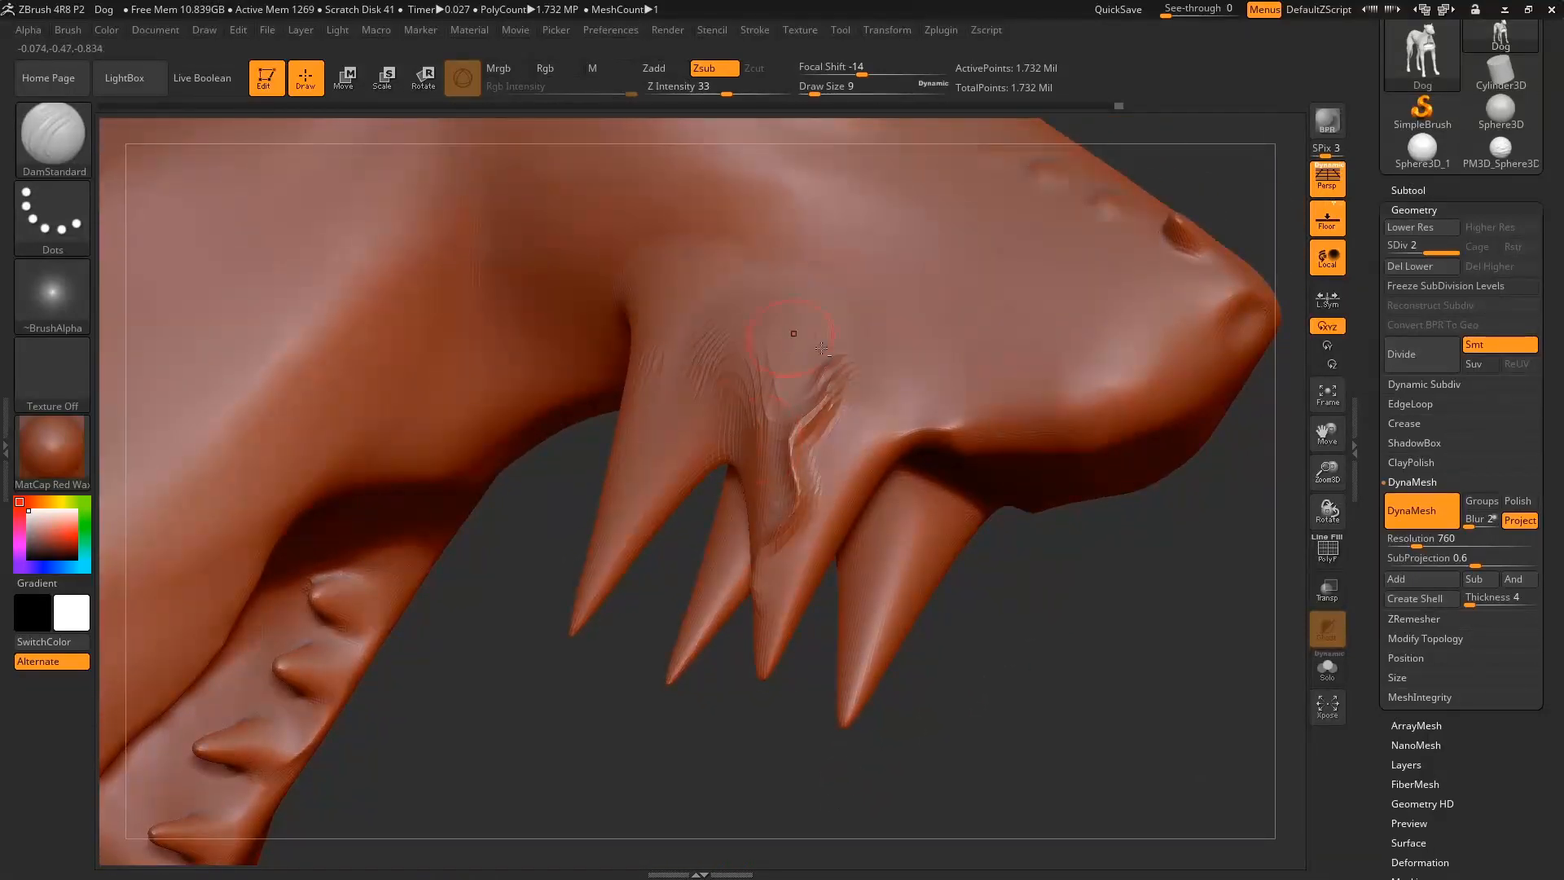
click(1328, 550)
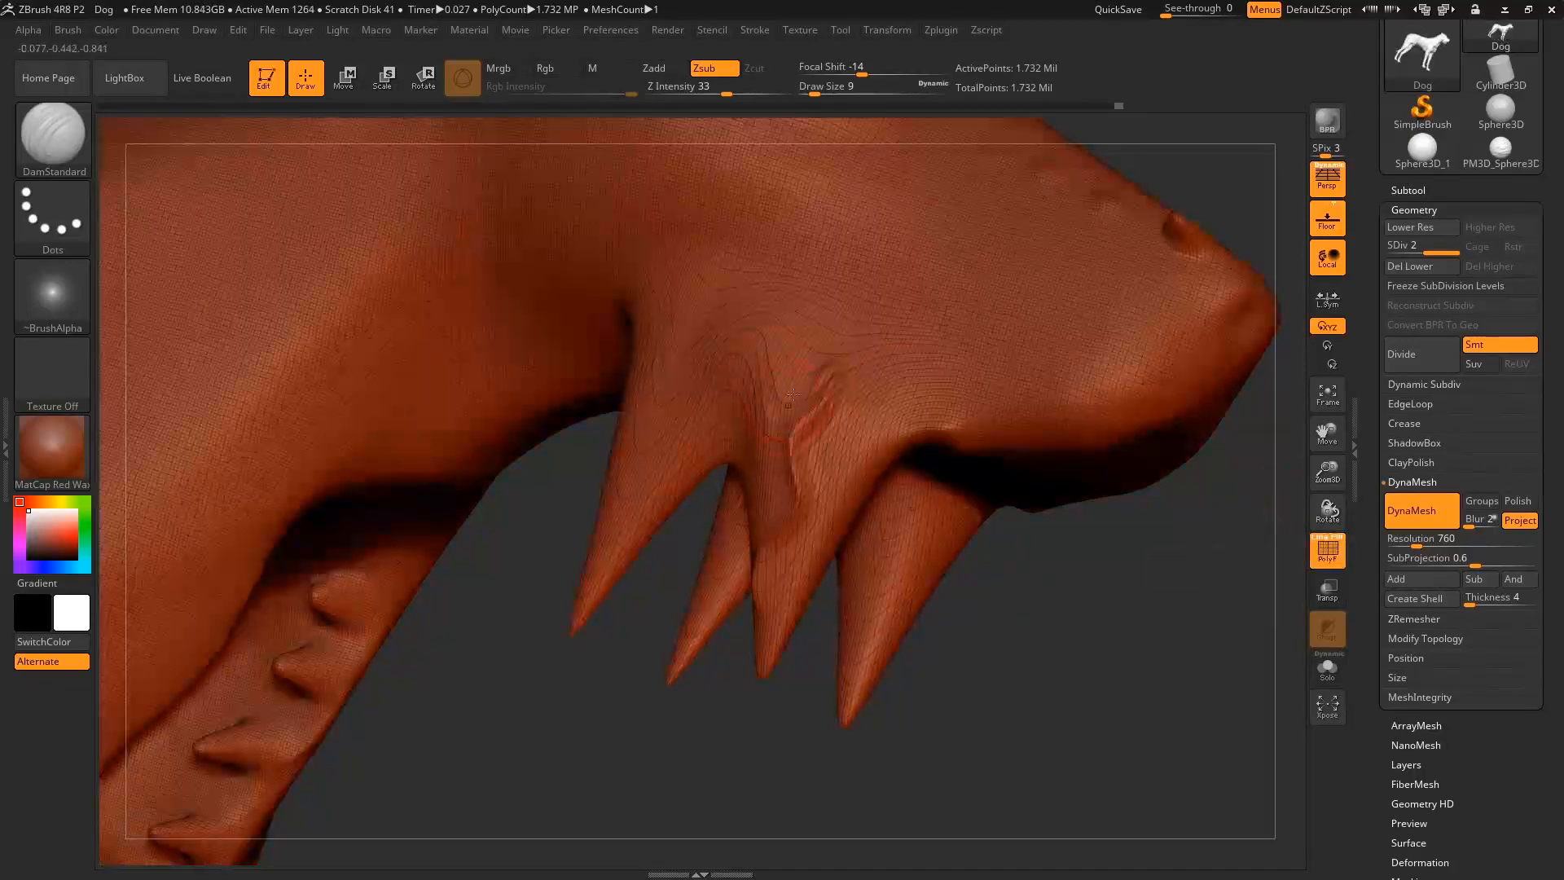
click(1329, 550)
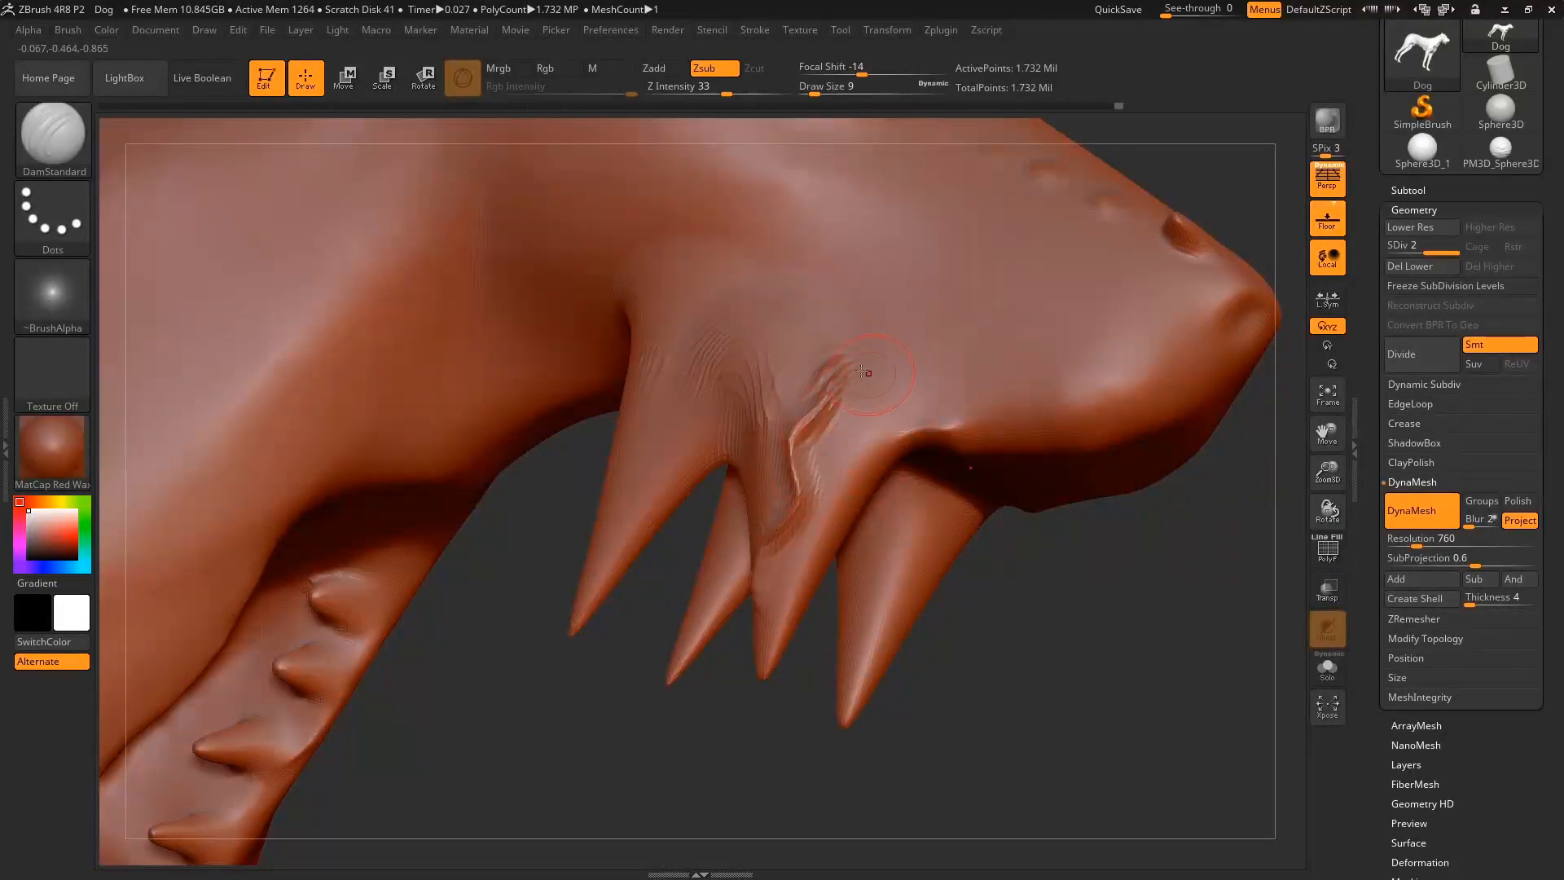
key(ctrl+z)
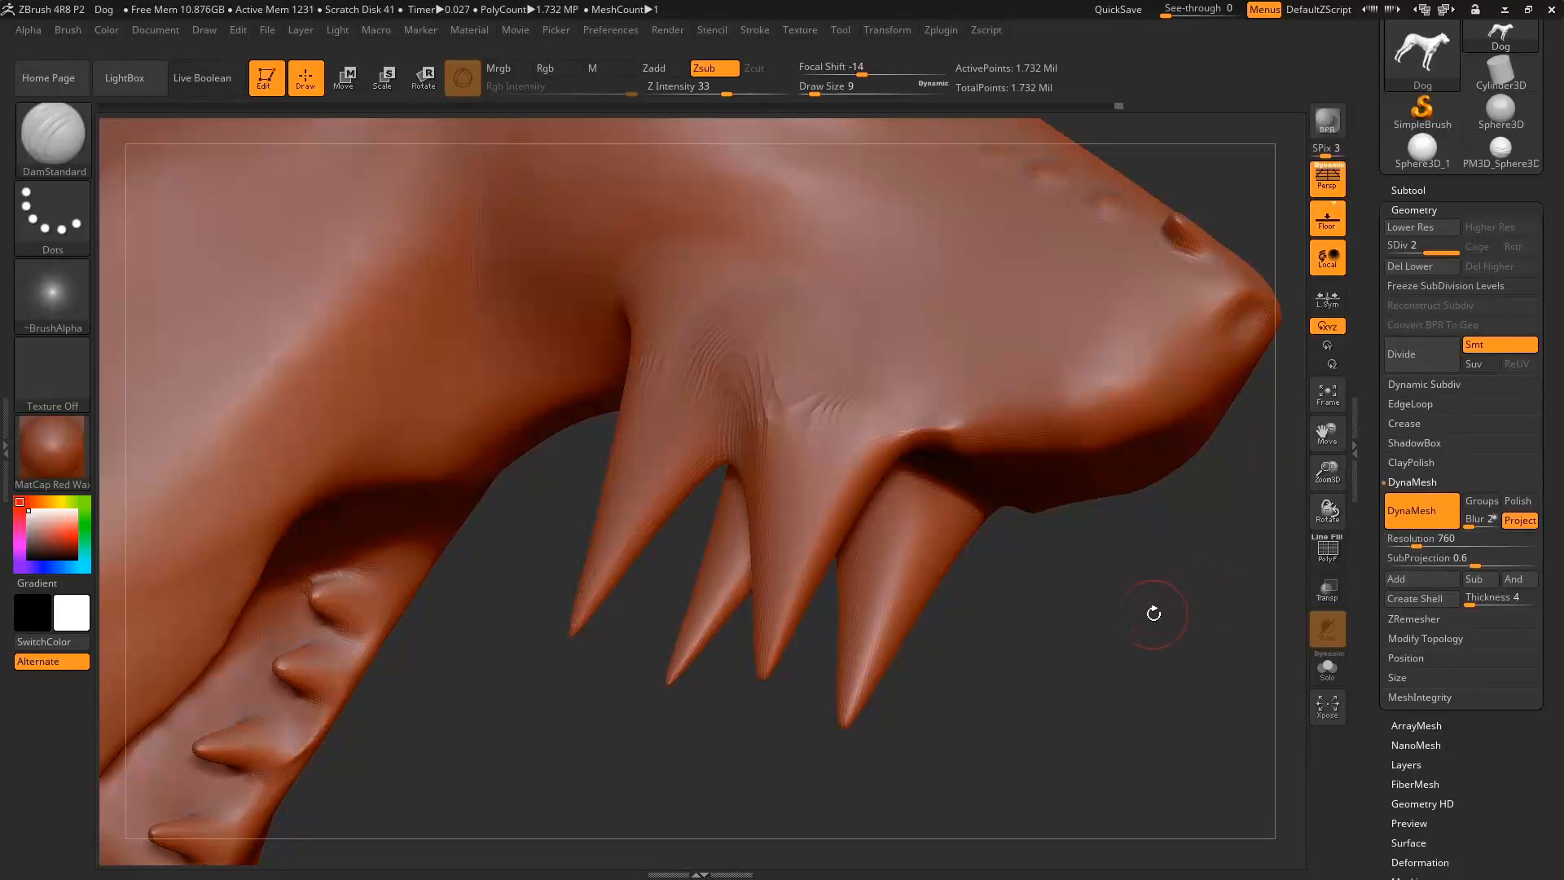
Rebuild the dog with DynaMesh at resolution 760, check its wireframe, and subdivide it once.
key(ctrl)
ctrl+drag(1139, 626, 1131, 625)
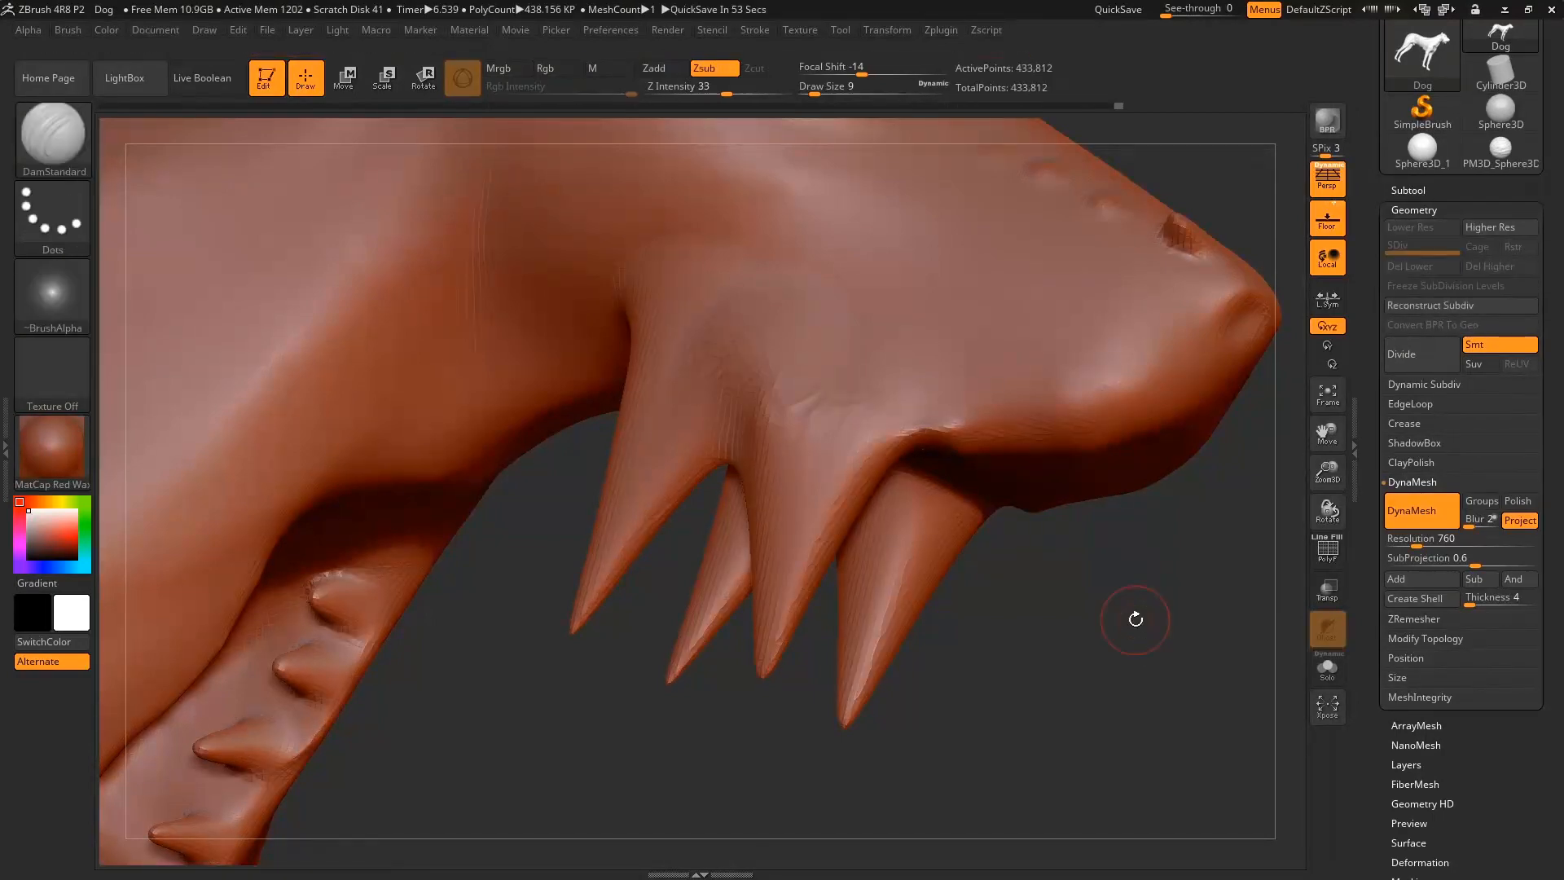
click(1331, 551)
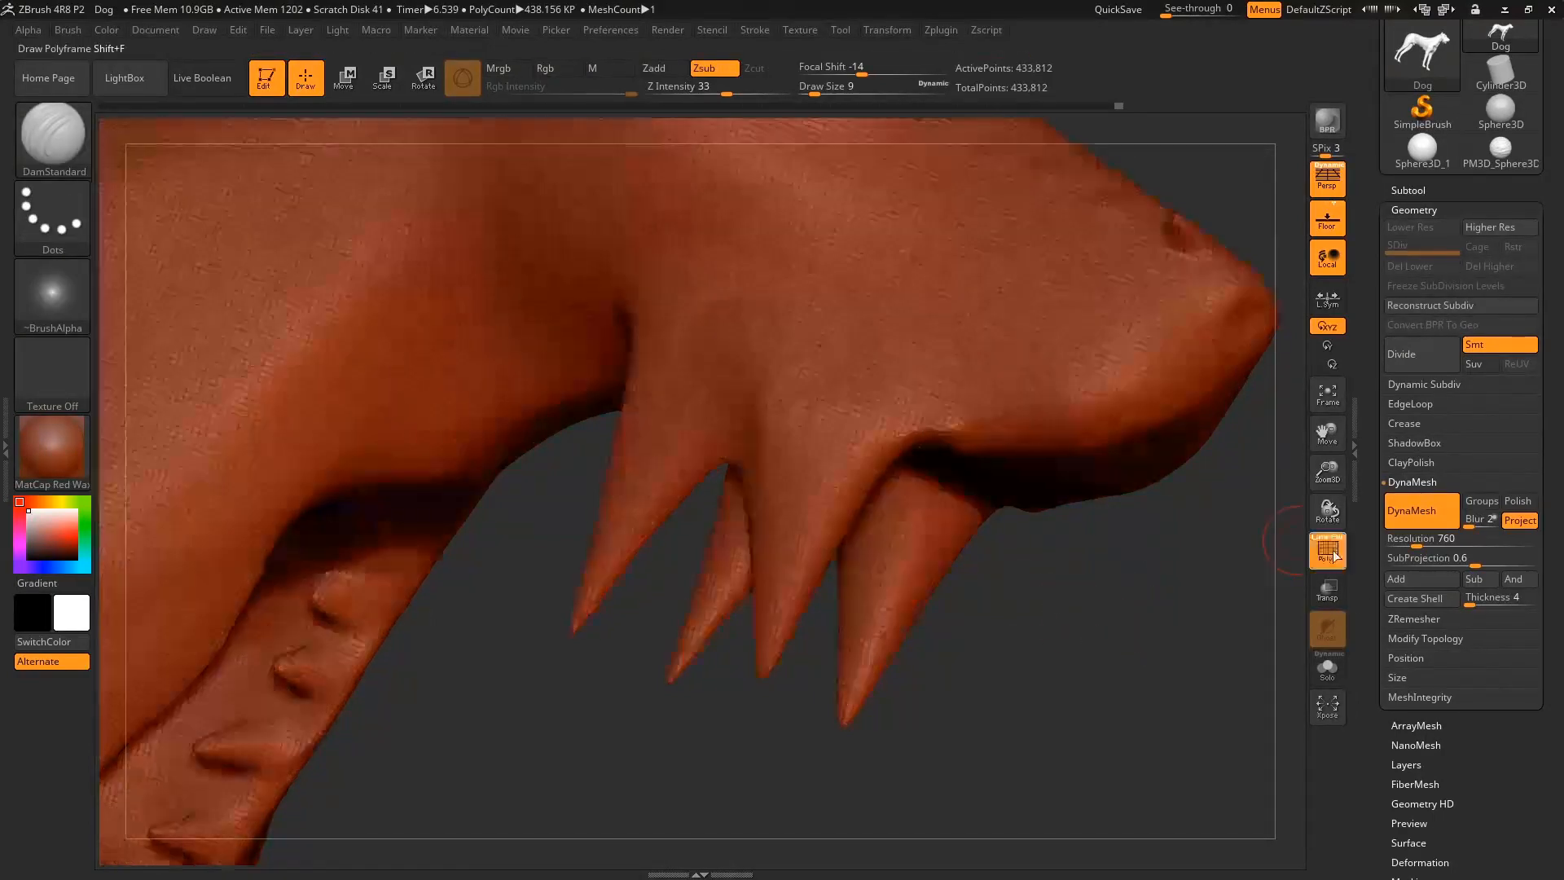
key(shift+f)
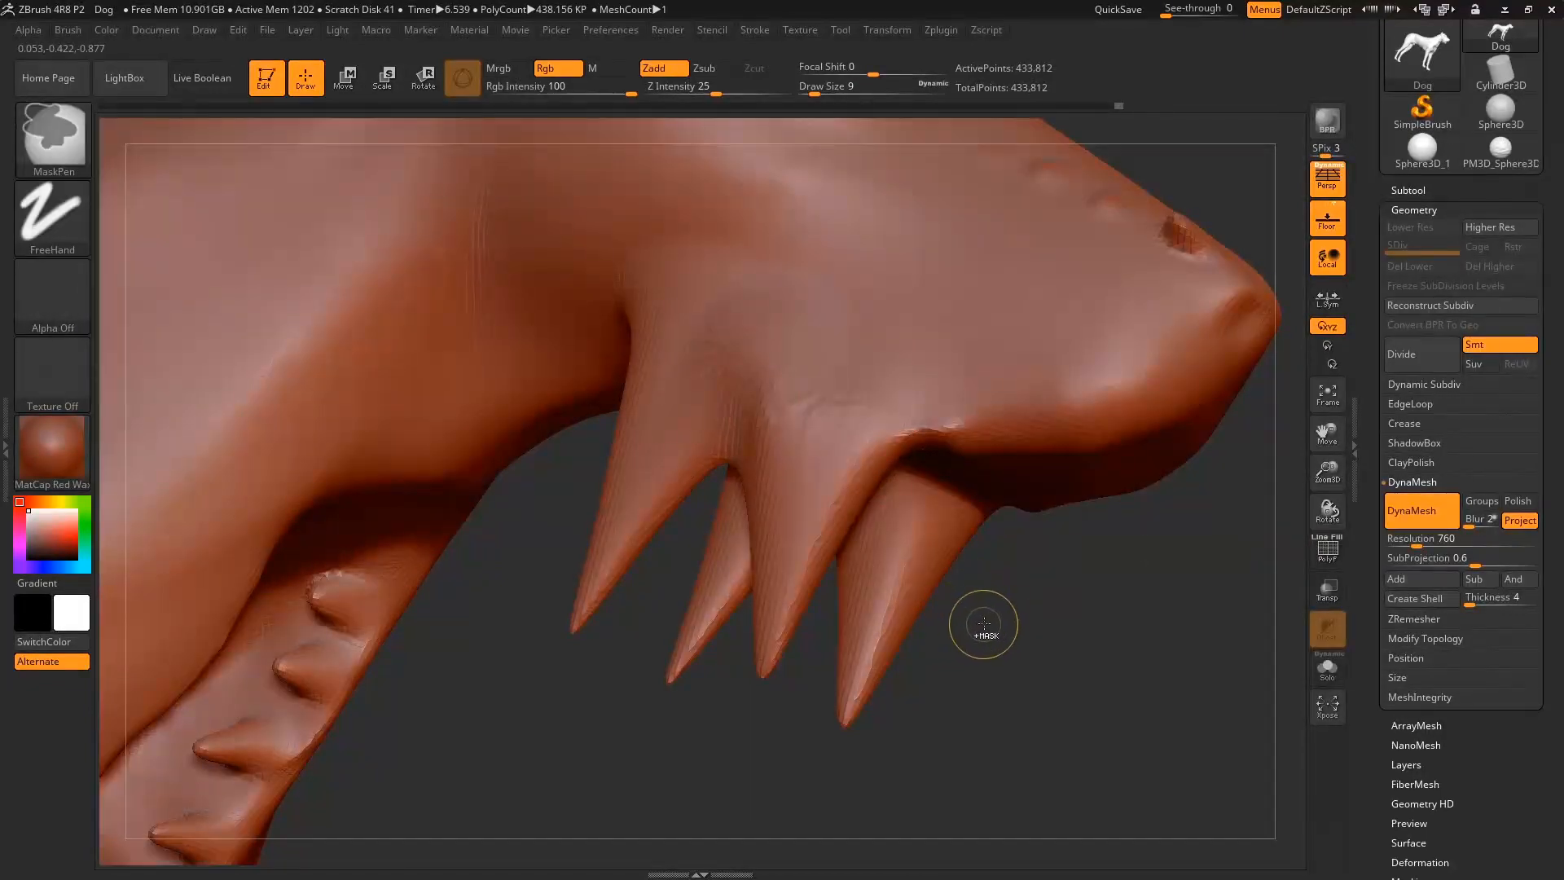
key(ctrl+d)
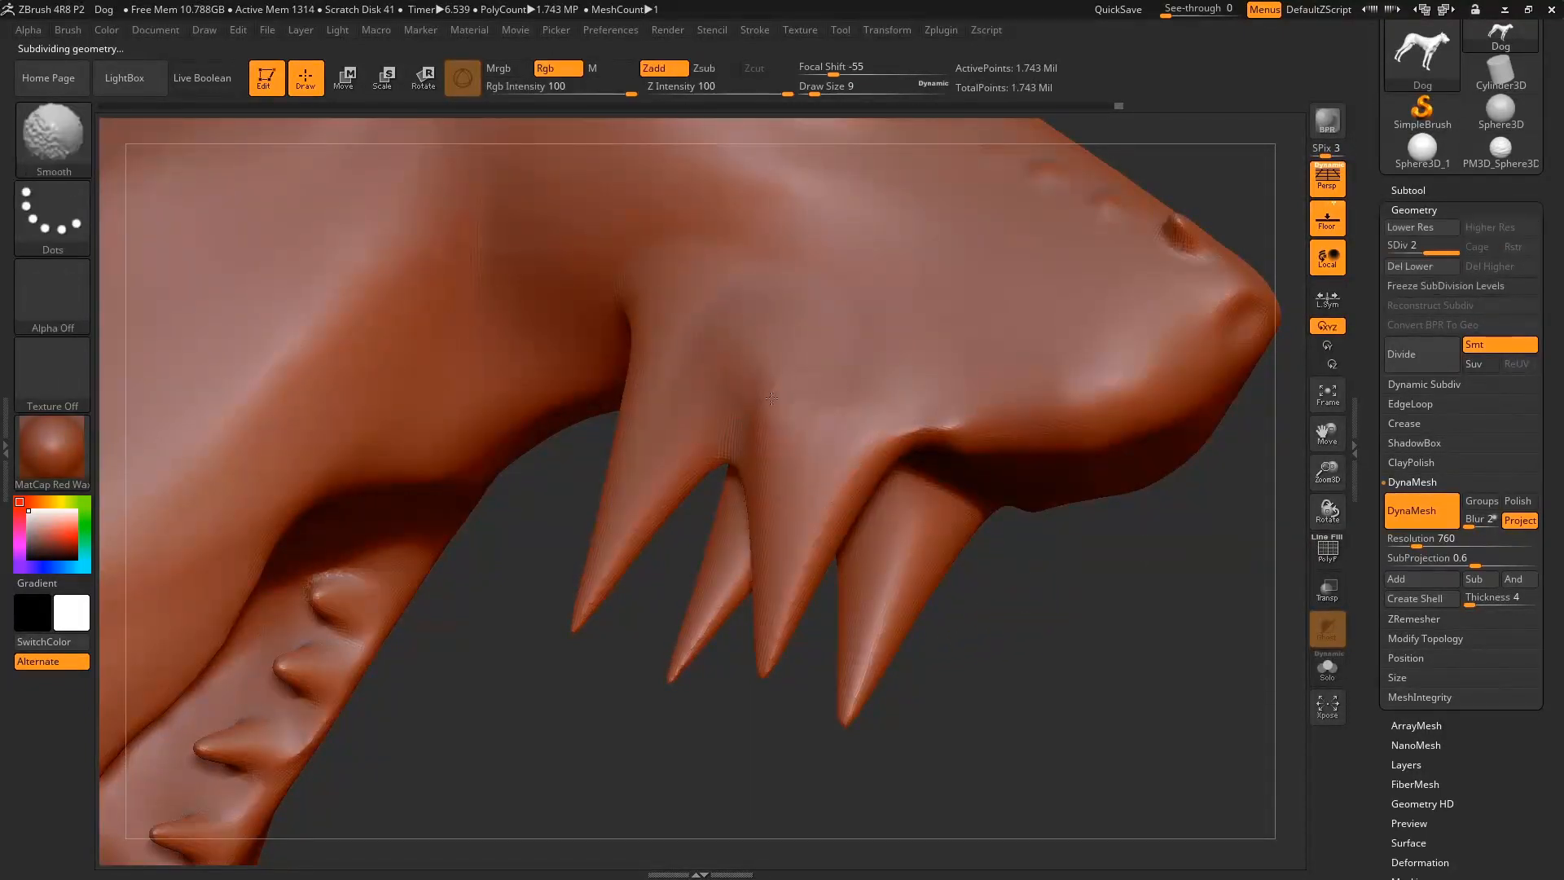
Carve creases from the fangs up into the jaw with DamStandard at draw size 9, and smooth their upper ends.
drag(807, 579, 844, 501)
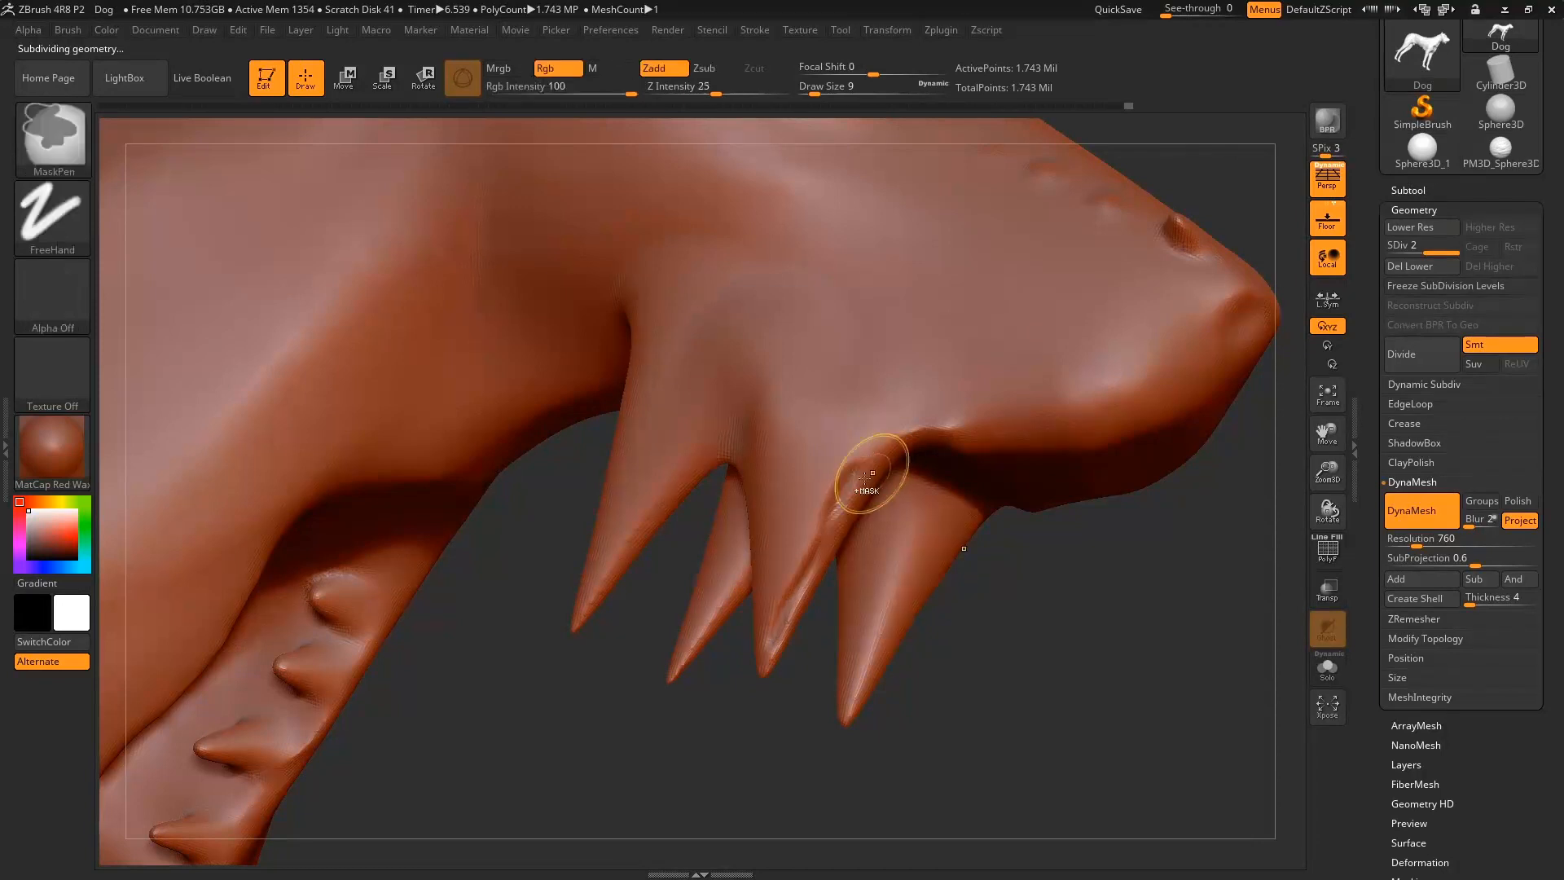
key(ctrl+z)
drag(770, 600, 800, 455)
drag(797, 569, 918, 353)
drag(777, 538, 890, 344)
drag(774, 493, 802, 319)
drag(752, 318, 774, 648)
mouse_move(667, 334)
mouse_down()
mouse_move(593, 569)
mouse_move(716, 373)
mouse_up()
drag(744, 366, 667, 498)
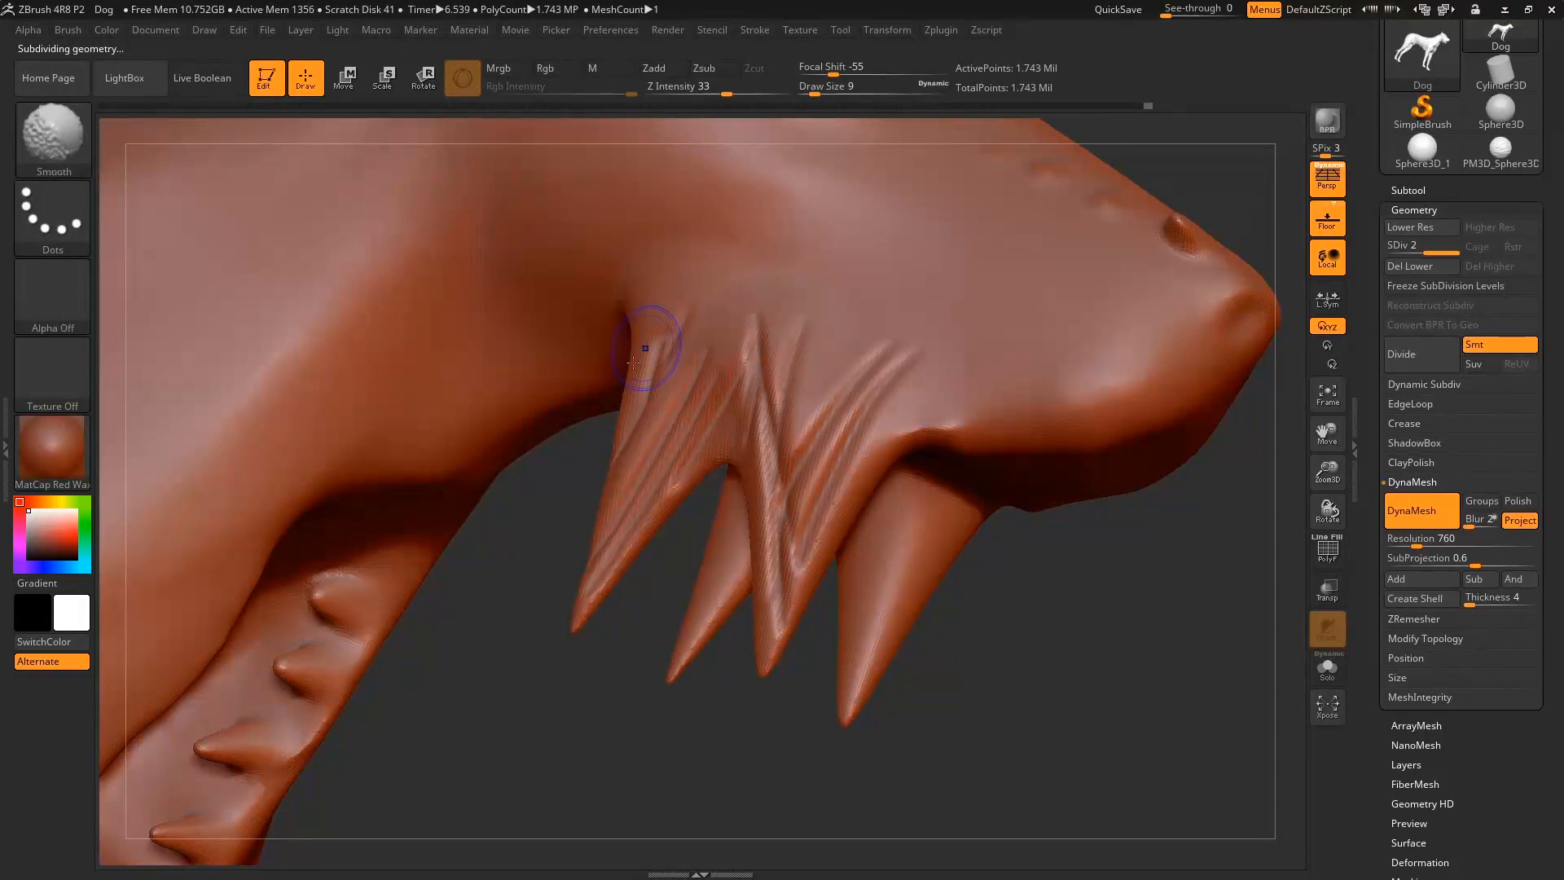
key(shift)
mouse_move(813, 338)
shift+mouse_down()
mouse_move(819, 562)
mouse_move(785, 383)
shift+mouse_up()
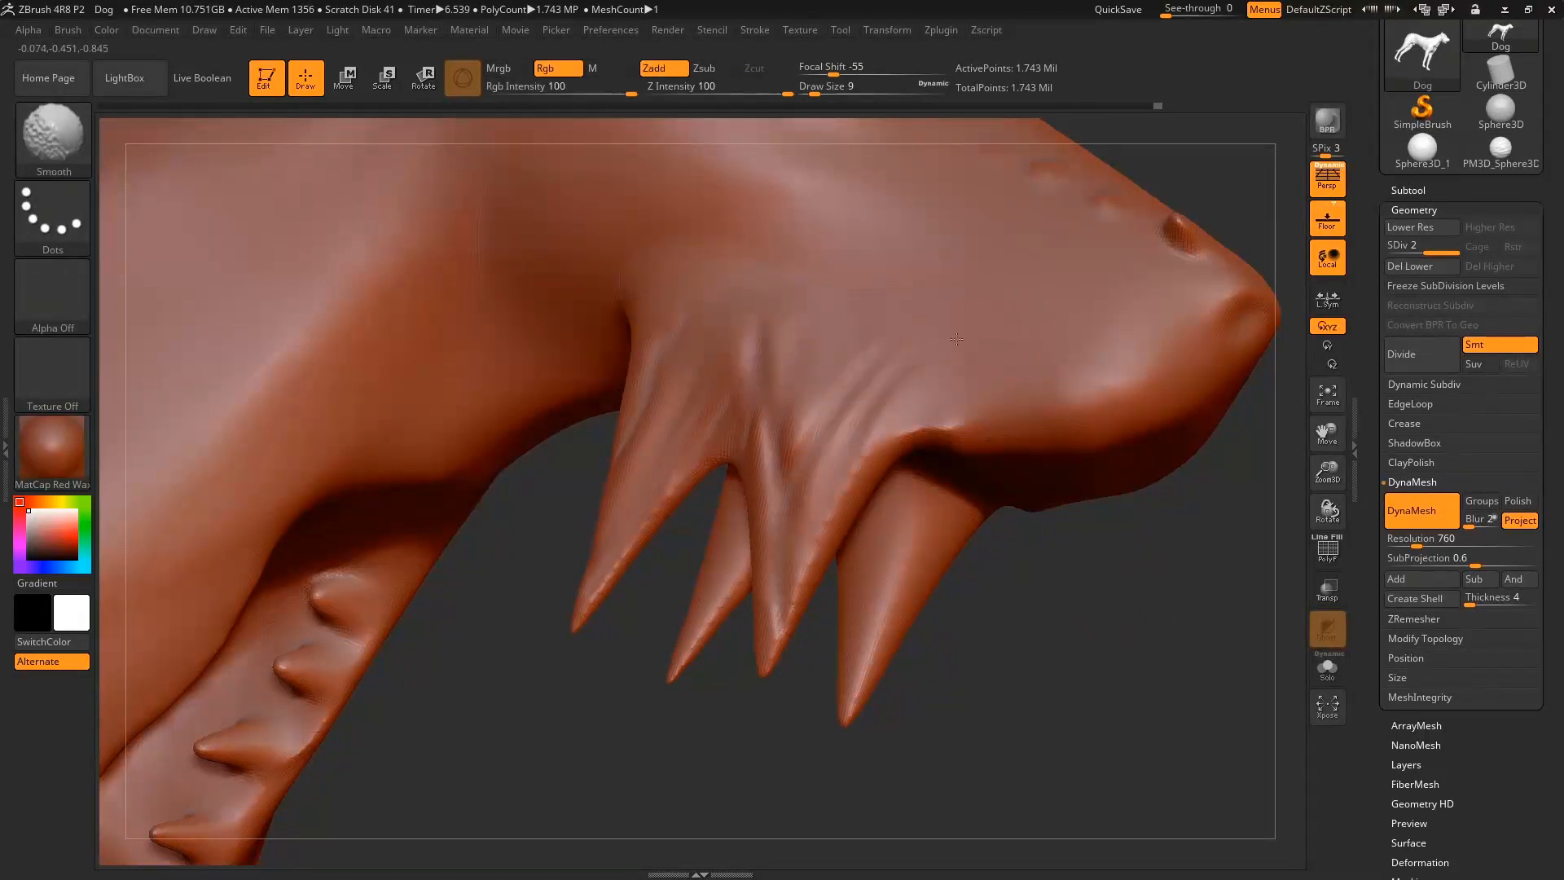
Assign Alpha 22 to the DamStandard brush for detailing the dog's back.
drag(1054, 590, 1069, 601)
key(ctrl)
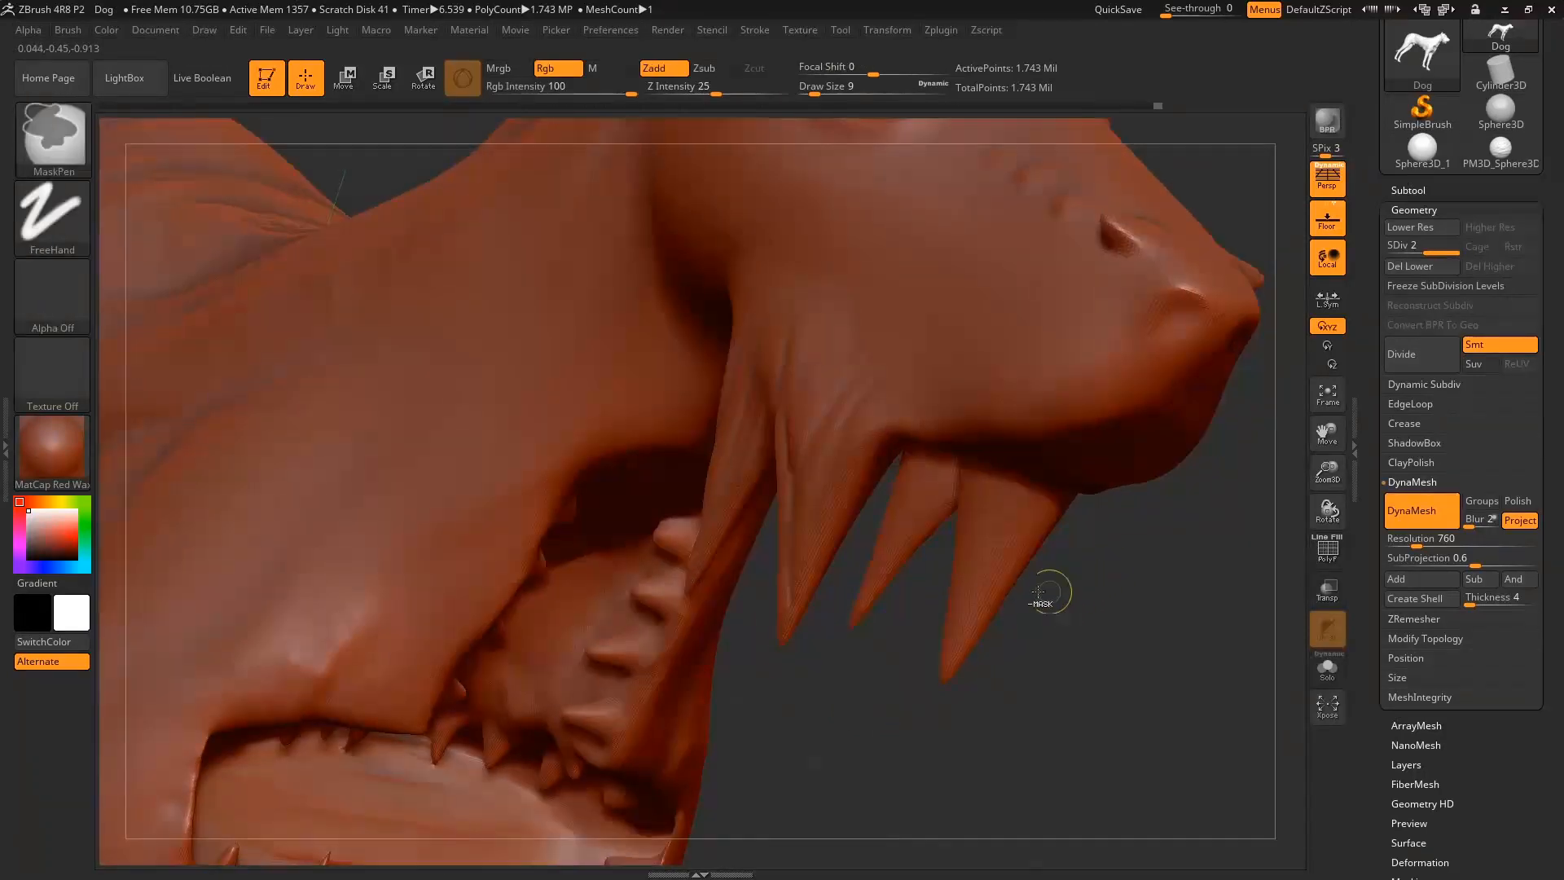
mouse_move(1081, 621)
ctrl+right_down()
mouse_move(1004, 428)
mouse_move(1304, 487)
ctrl+right_up()
alt+right_drag(779, 255, 769, 416)
right_drag(993, 436, 1005, 405)
key(shift)
right_drag(694, 435, 107, 369)
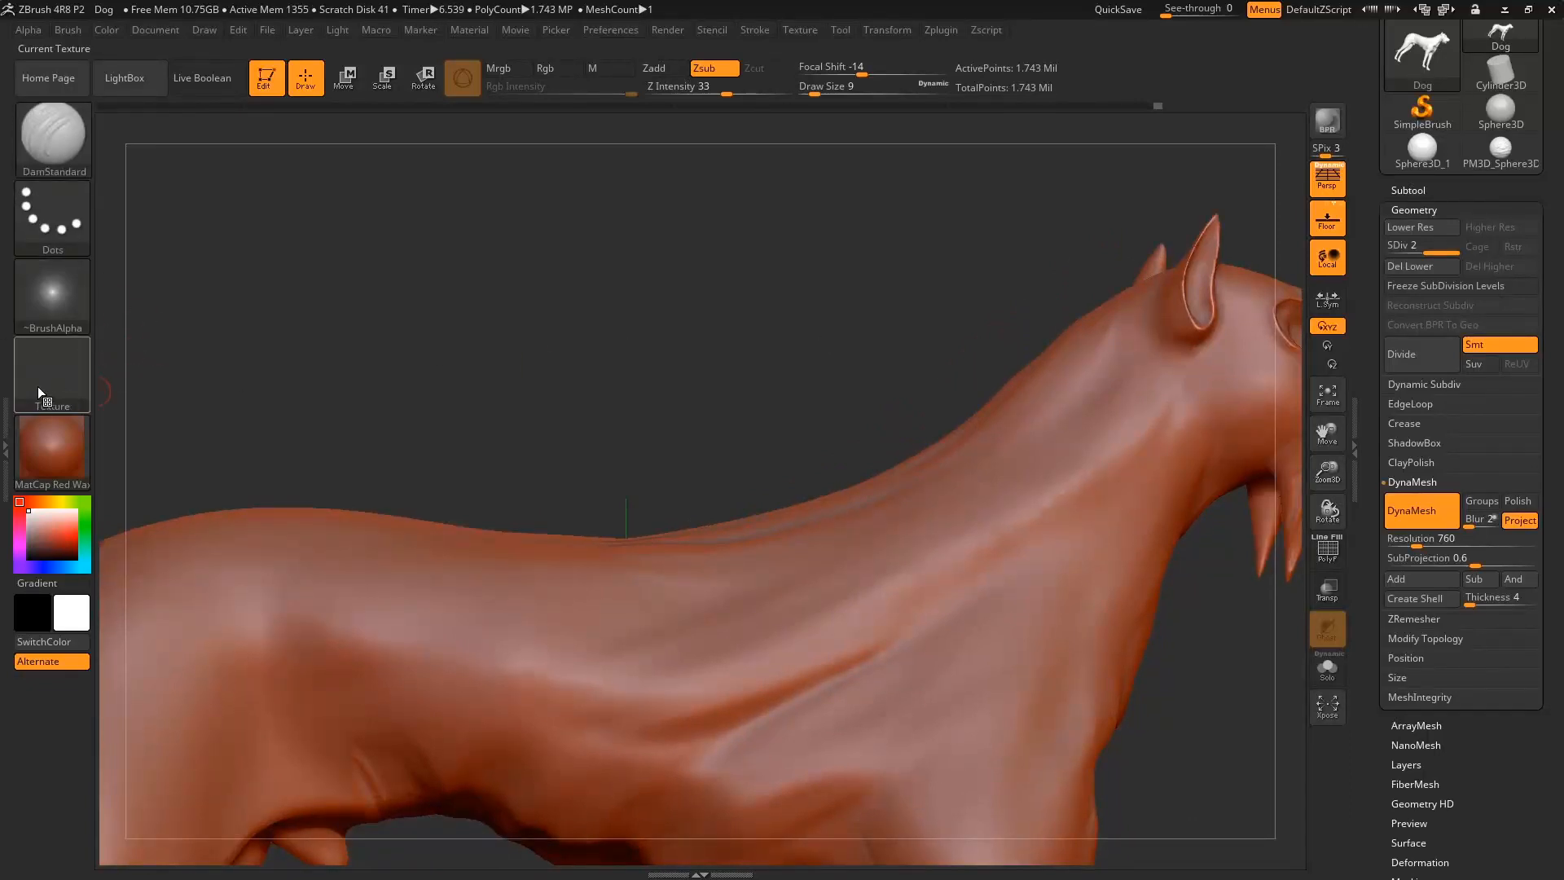
click(49, 308)
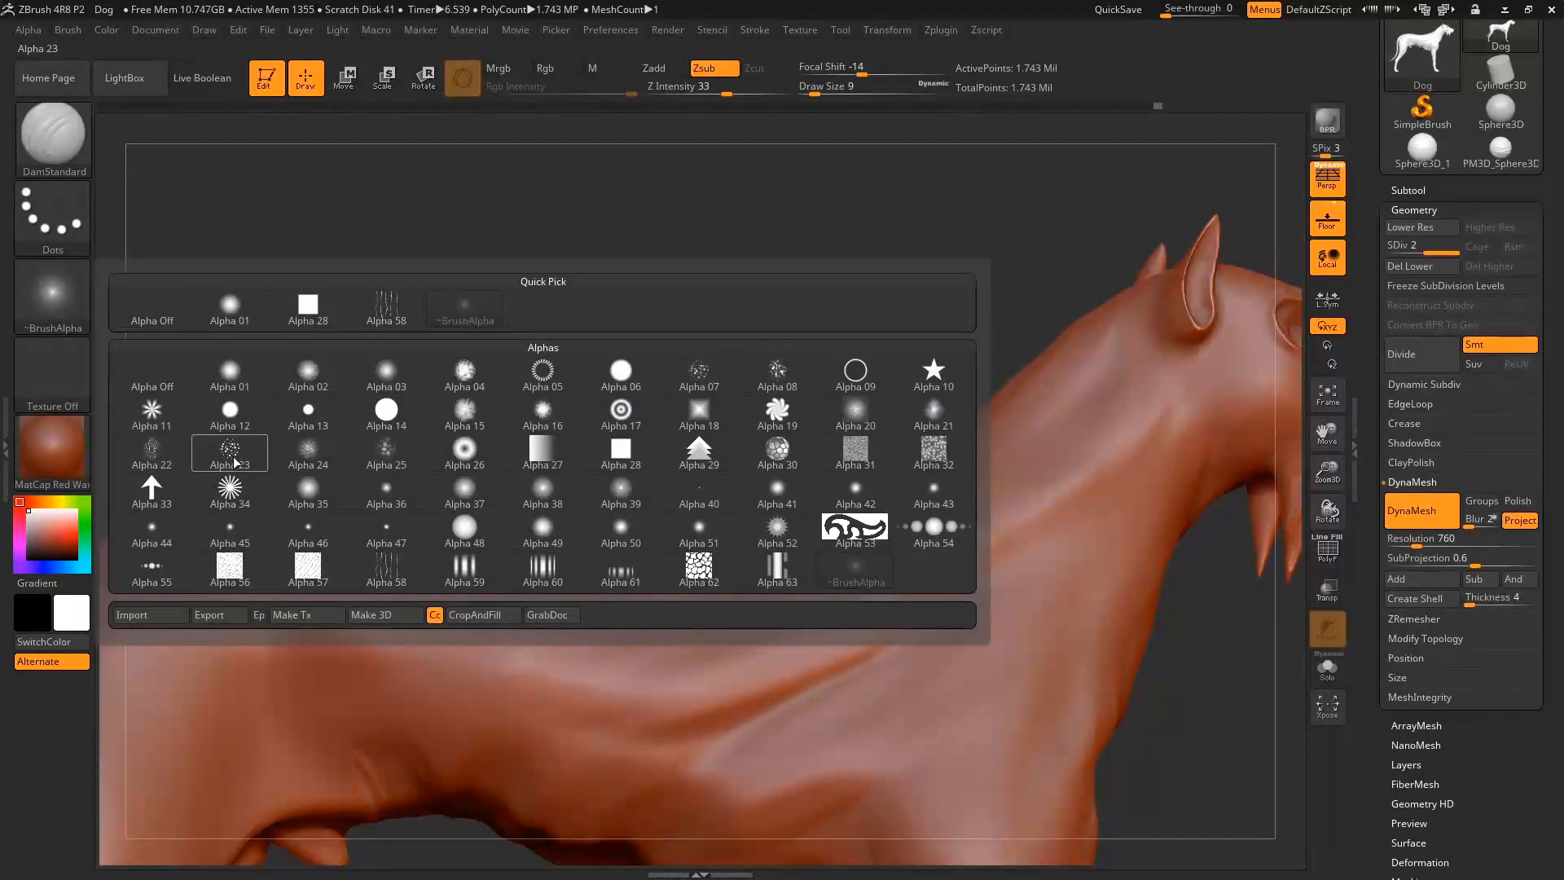
click(148, 457)
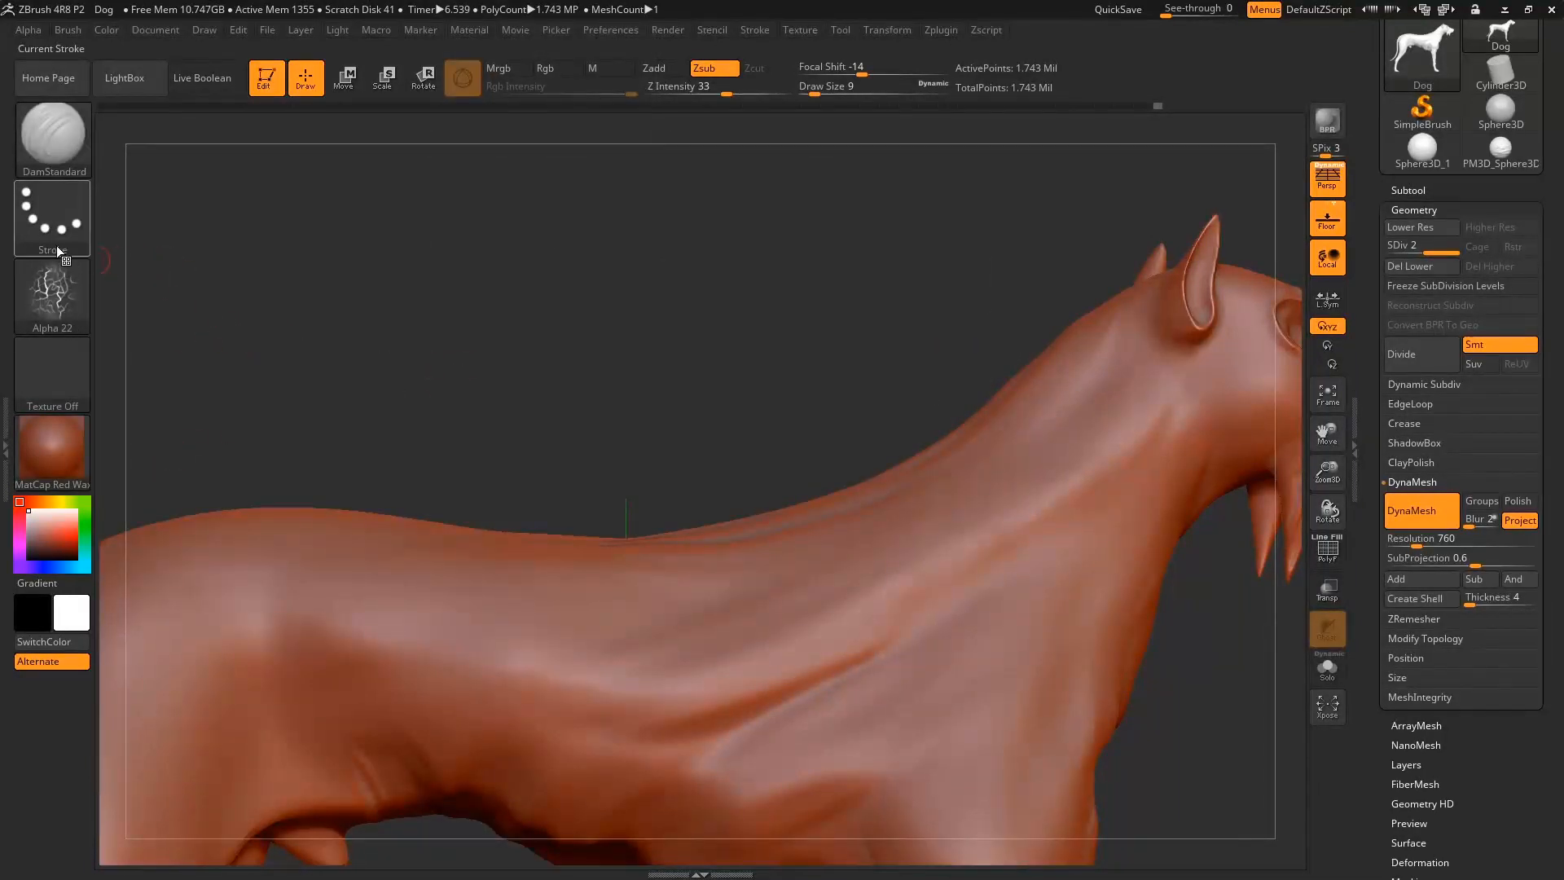
Try drawing Alpha 22 along the dog's back and flank with the Dots stroke, inspect it closely, and undo the strokes.
mouse_move(384, 615)
mouse_down()
mouse_move(565, 623)
mouse_move(806, 605)
mouse_up()
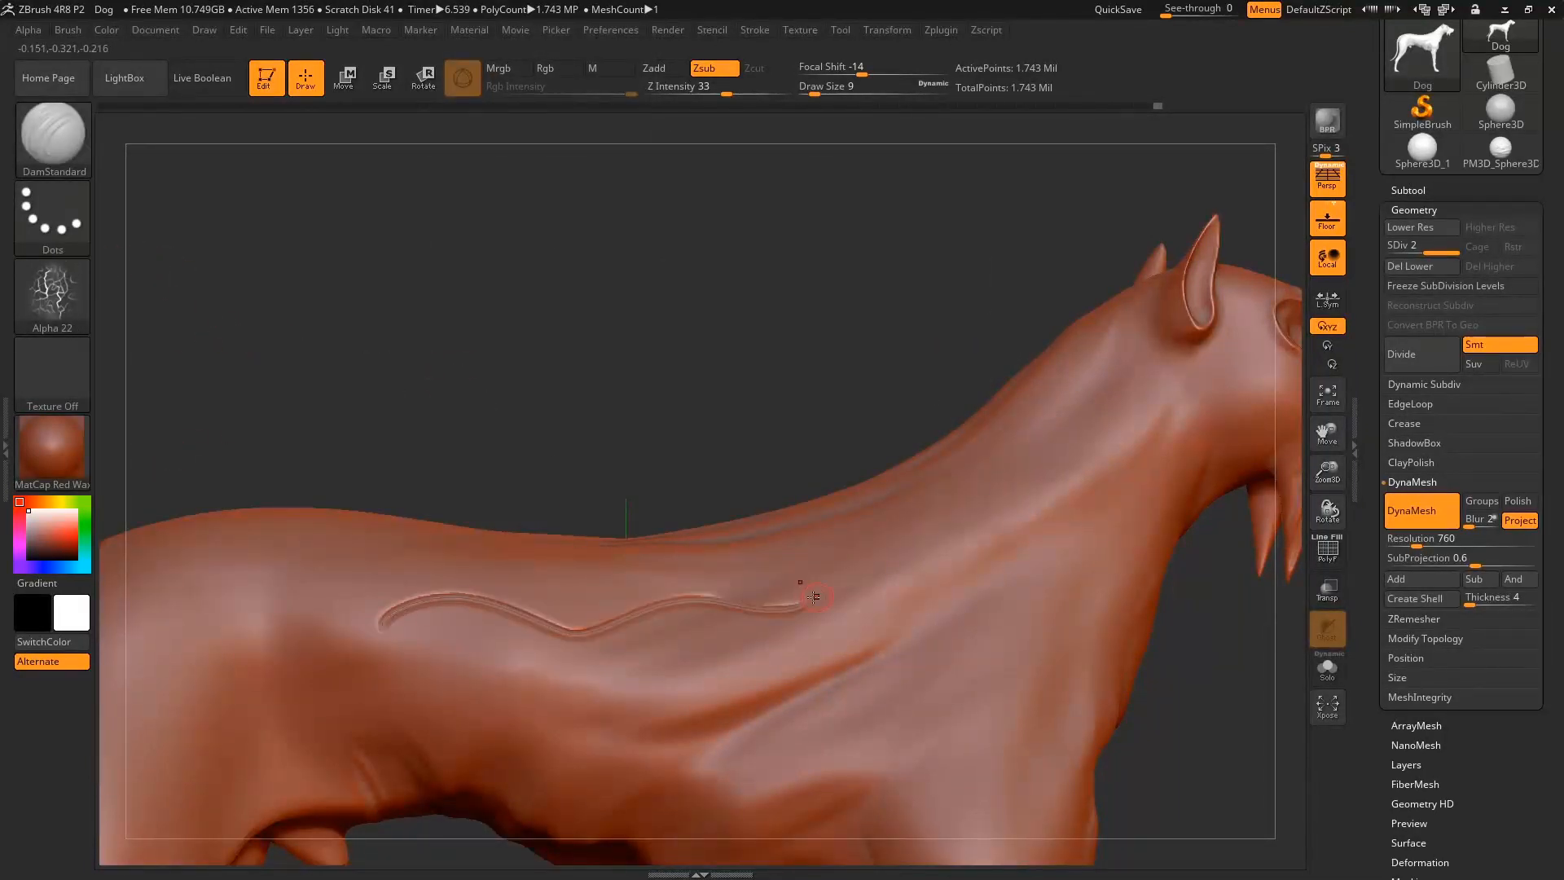
ctrl+right_drag(539, 634, 803, 595)
ctrl+right_drag(658, 628, 782, 644)
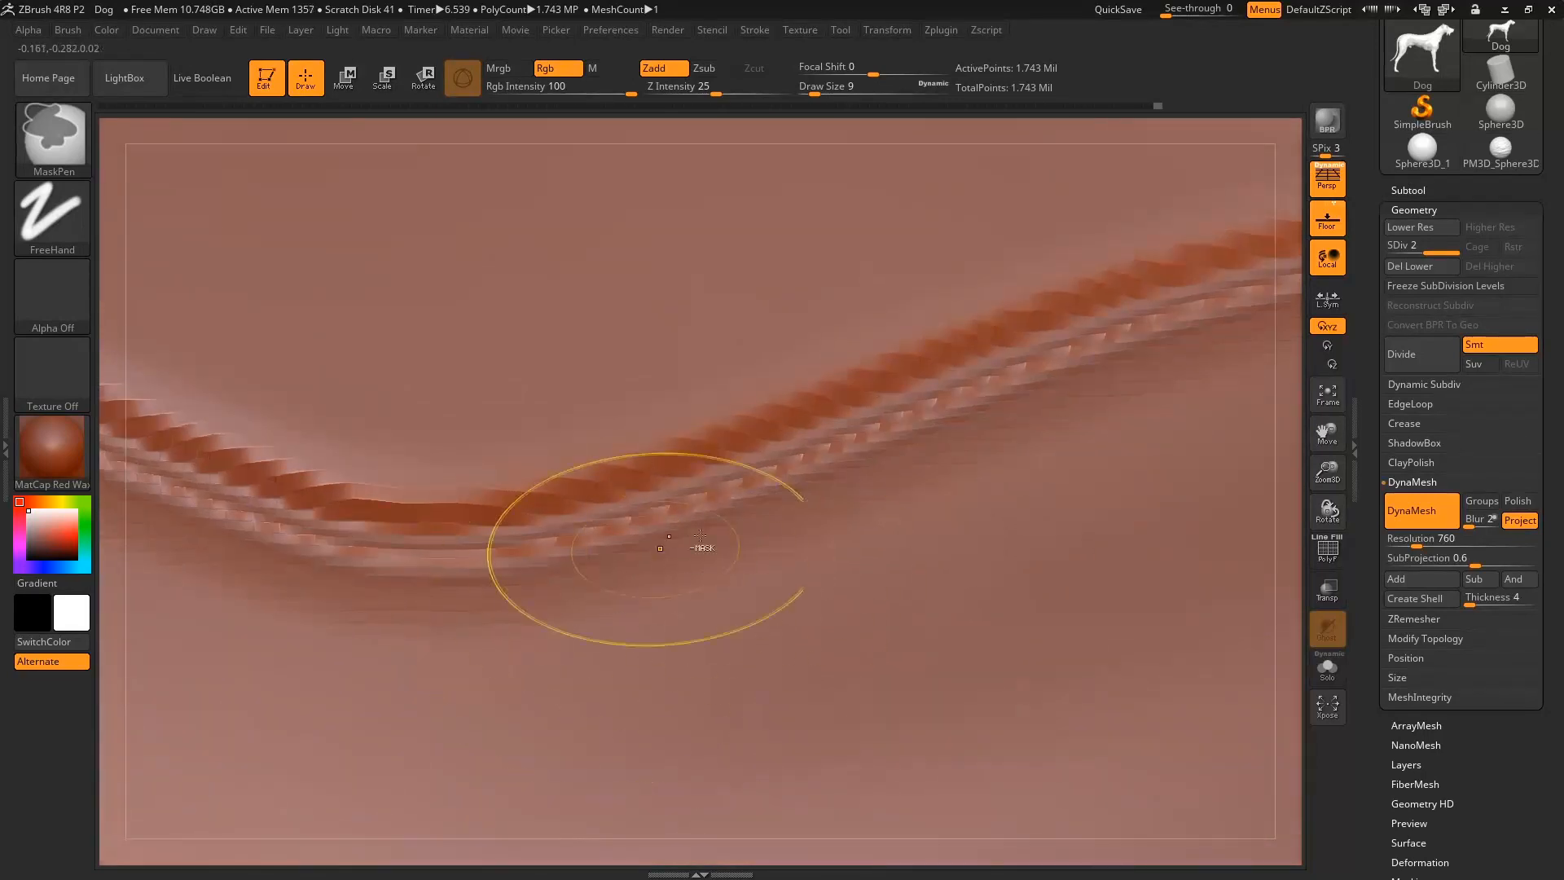
ctrl+right_drag(705, 547, 355, 471)
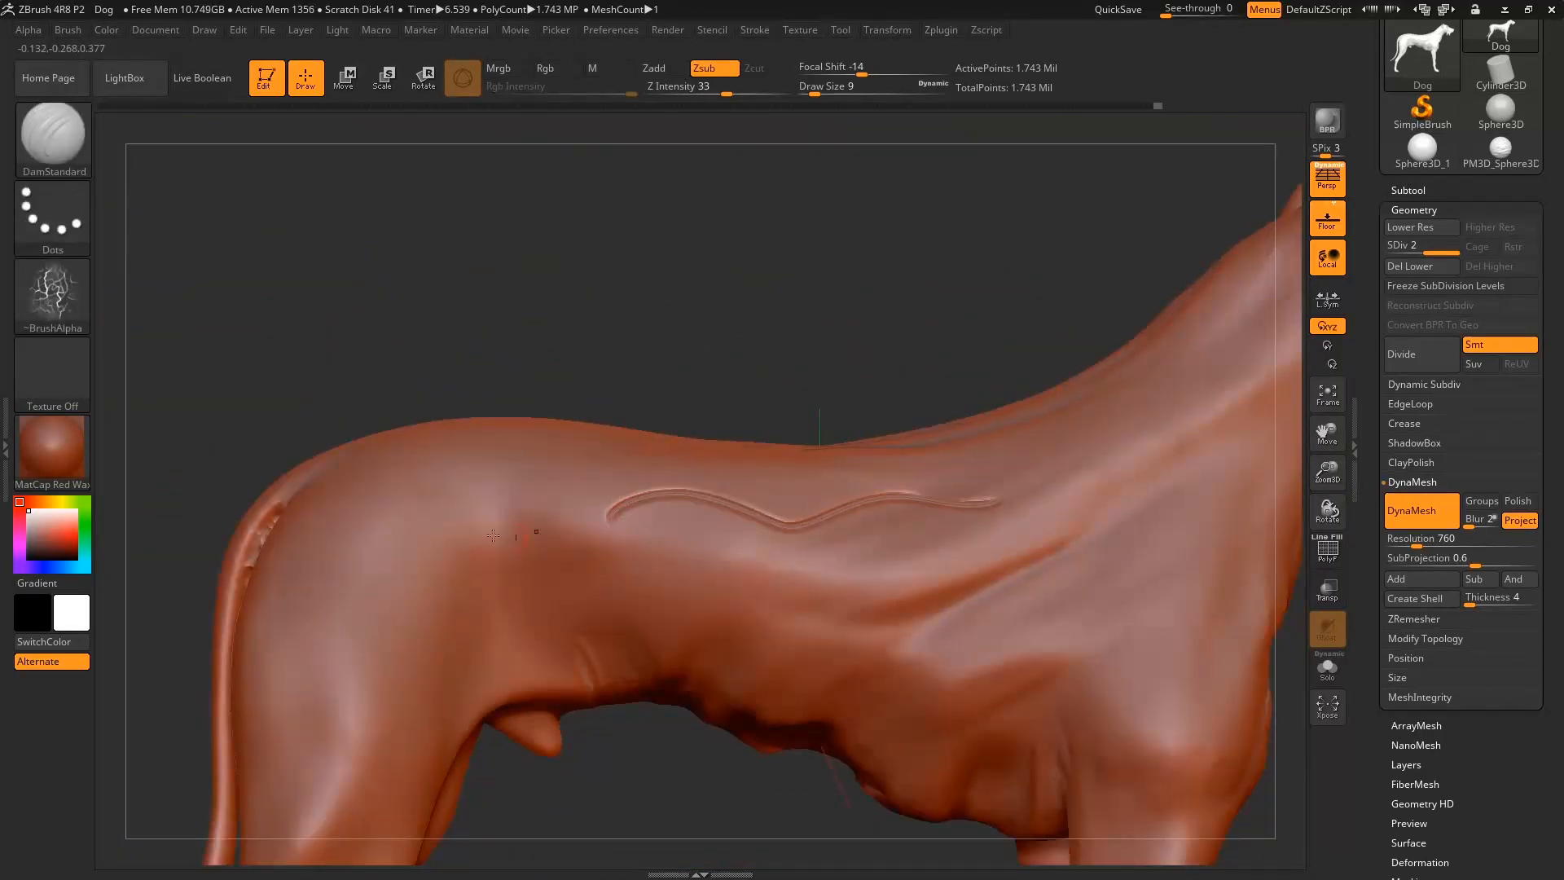
mouse_move(440, 530)
mouse_down()
mouse_move(807, 533)
mouse_move(941, 556)
mouse_up()
key(ctrl)
key(ctrl+z)
key(ctrl+z)
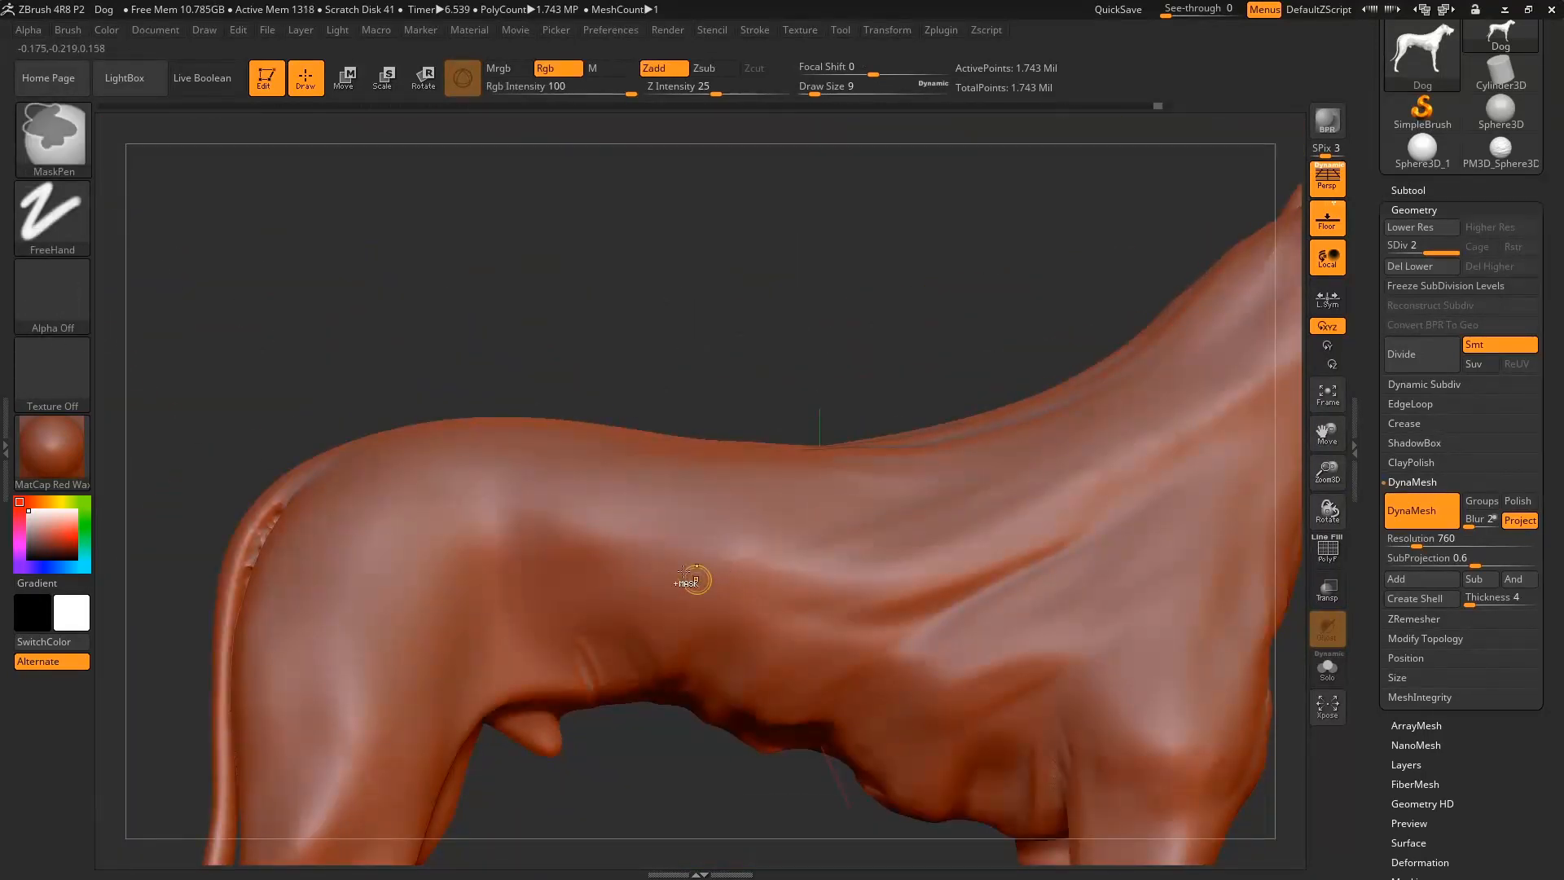
Switch the stroke to DragRect and stamp large Alpha 22 crack patterns over the neck, shoulder, flank and hip.
click(51, 239)
click(241, 242)
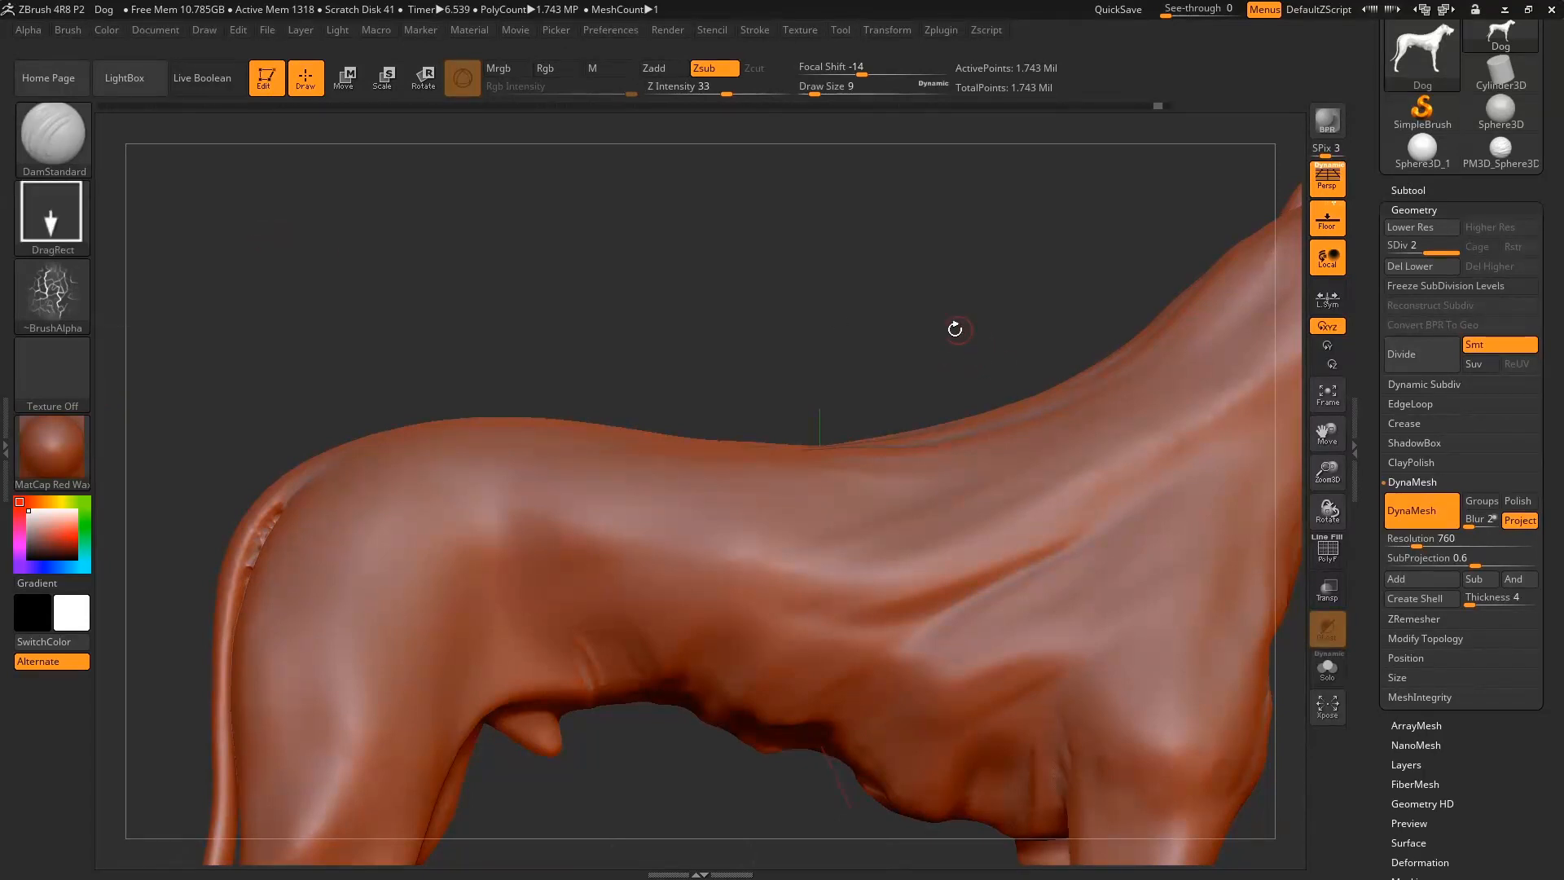
mouse_move(954, 328)
alt+right_down()
mouse_move(568, 301)
mouse_move(575, 323)
alt+right_up()
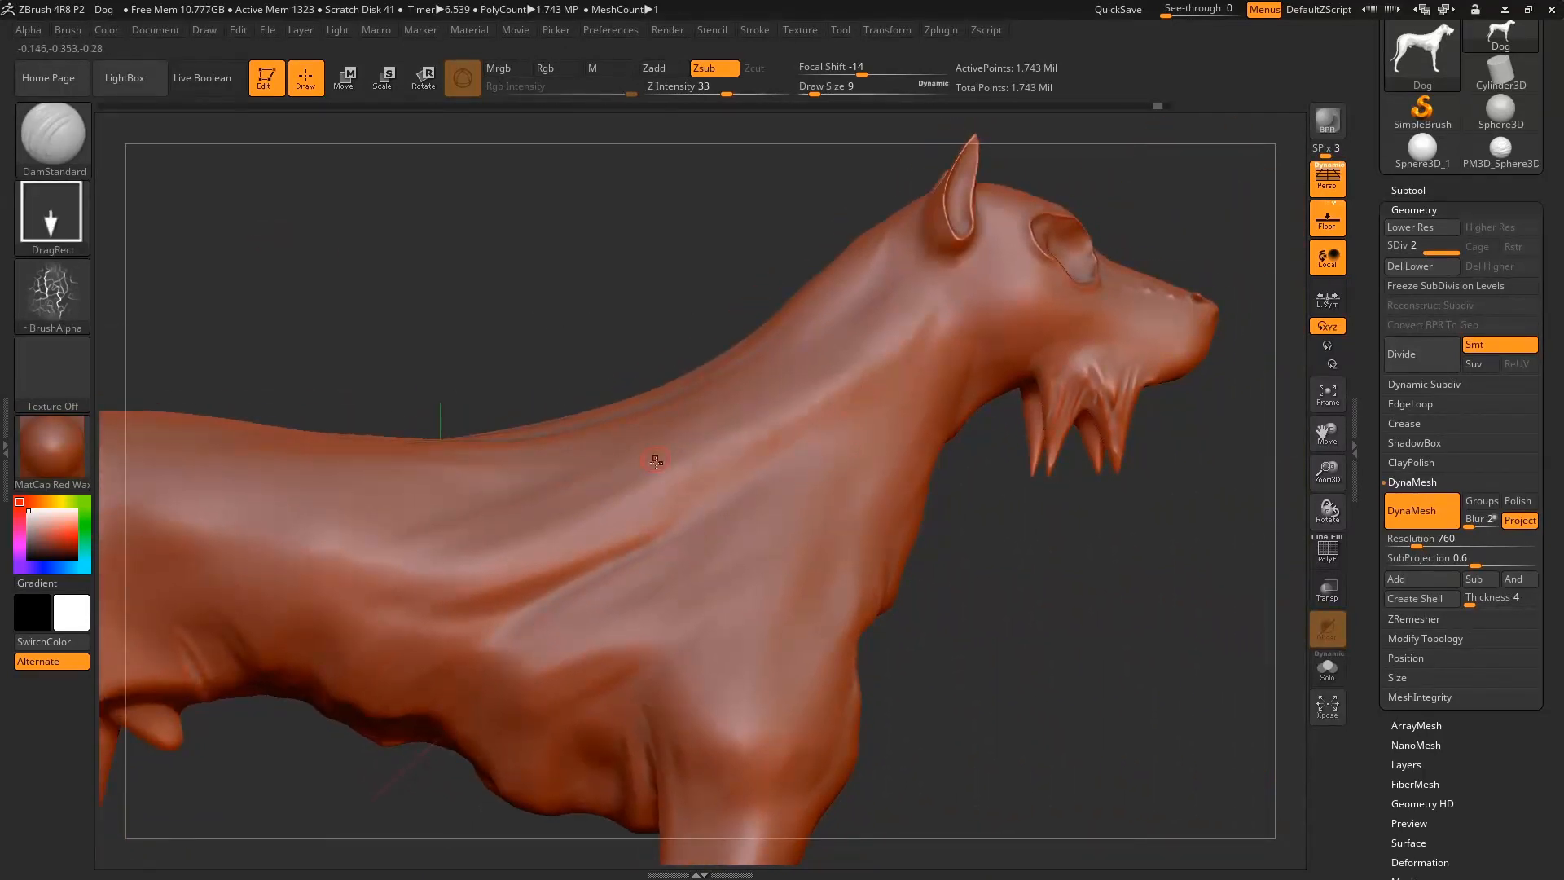
drag(625, 515, 347, 719)
drag(1026, 594, 937, 512)
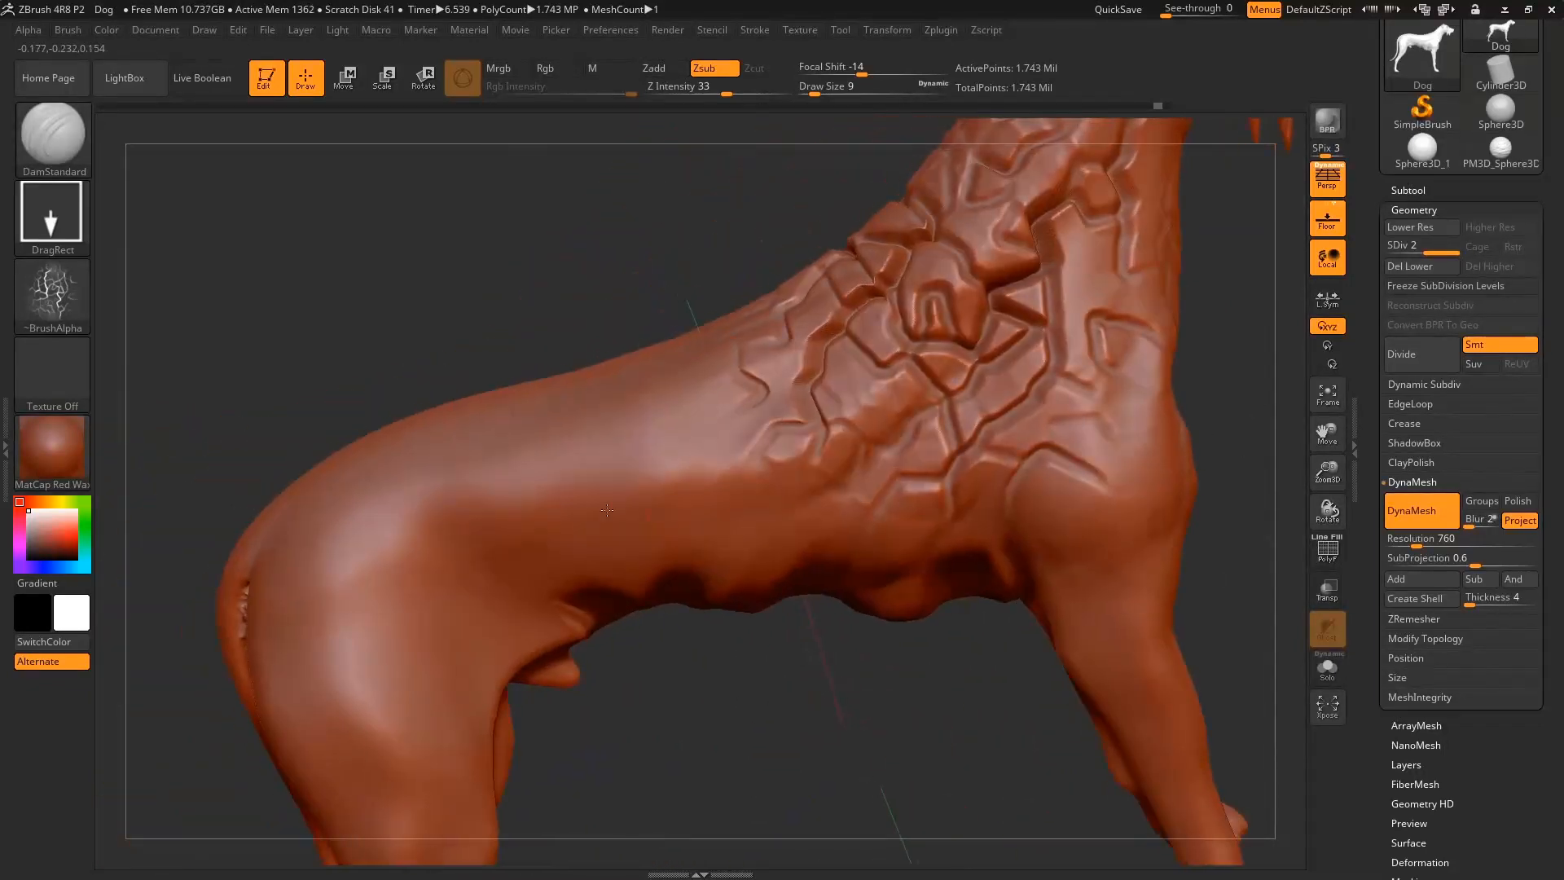
drag(564, 492, 324, 823)
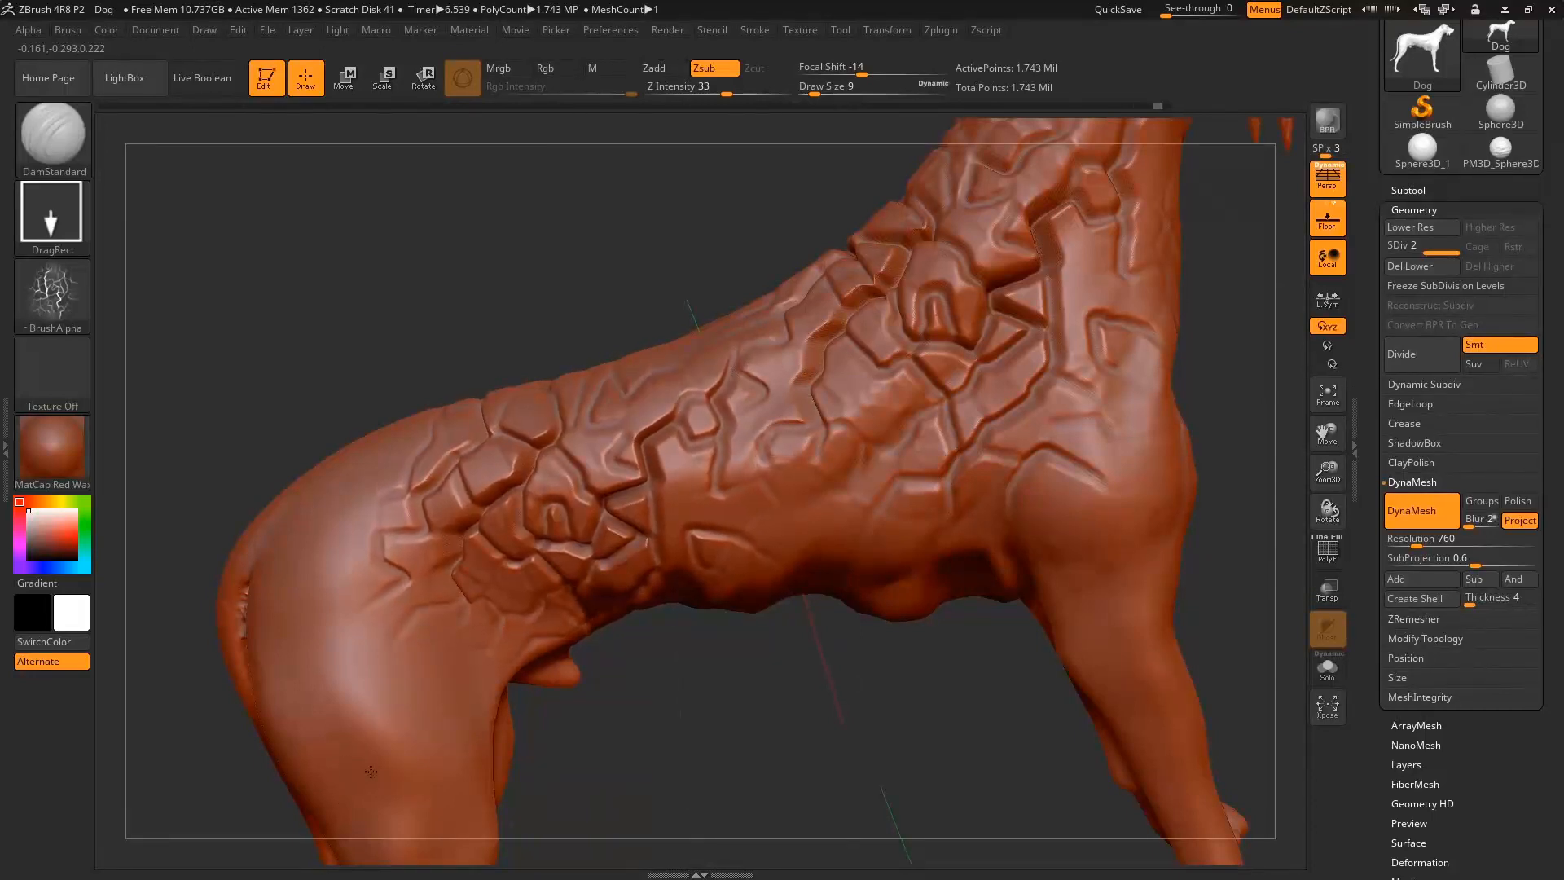
Stamp a small Alpha 22 crack pattern inside the eye socket.
mouse_move(1221, 436)
ctrl+right_down()
mouse_move(1141, 408)
mouse_move(1065, 510)
mouse_move(1055, 599)
mouse_move(1109, 592)
mouse_move(1135, 548)
mouse_move(1086, 530)
mouse_move(1111, 569)
mouse_move(983, 592)
ctrl+right_up()
ctrl+right_drag(1021, 348, 1139, 486)
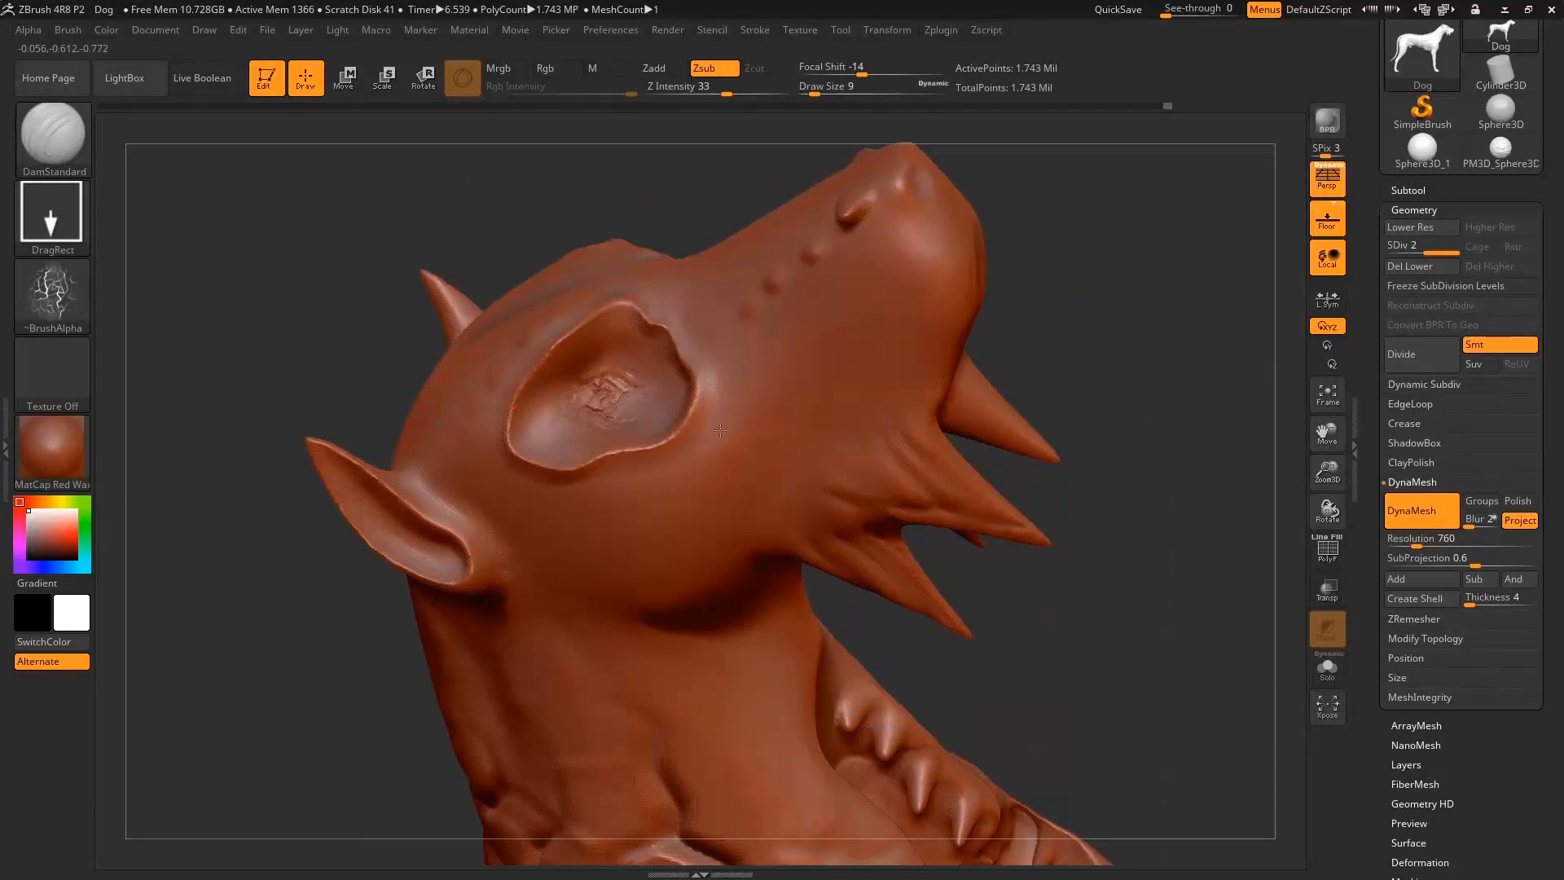
drag(792, 436, 823, 448)
Change the brush alpha to Alpha 58 and stamp its vein pattern inside the toothed neck opening above the chest mouth.
drag(1084, 299, 1129, 281)
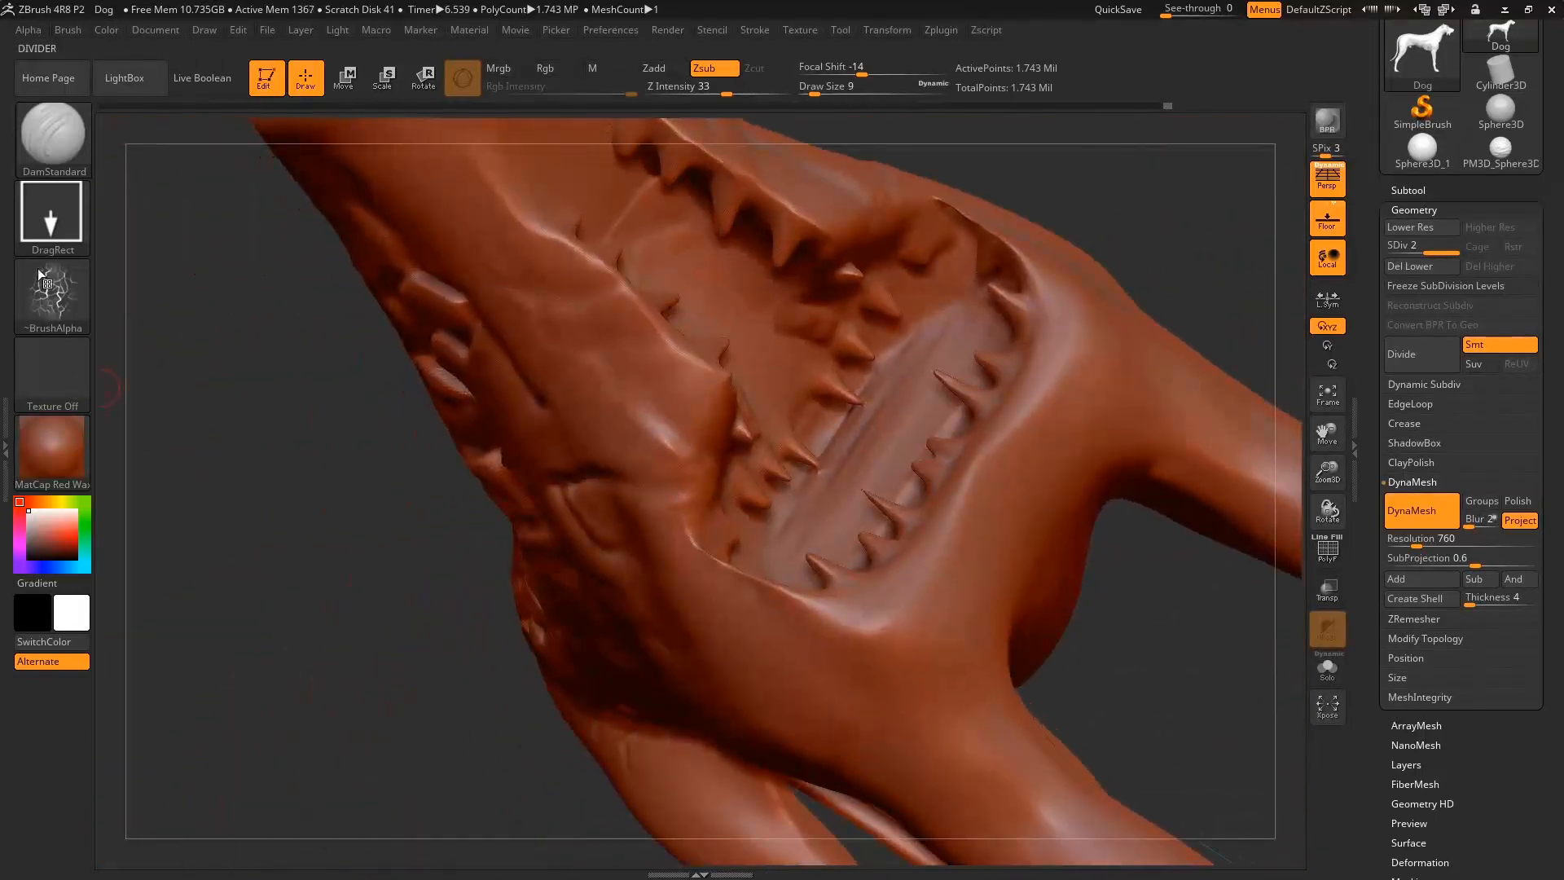
click(52, 290)
click(452, 320)
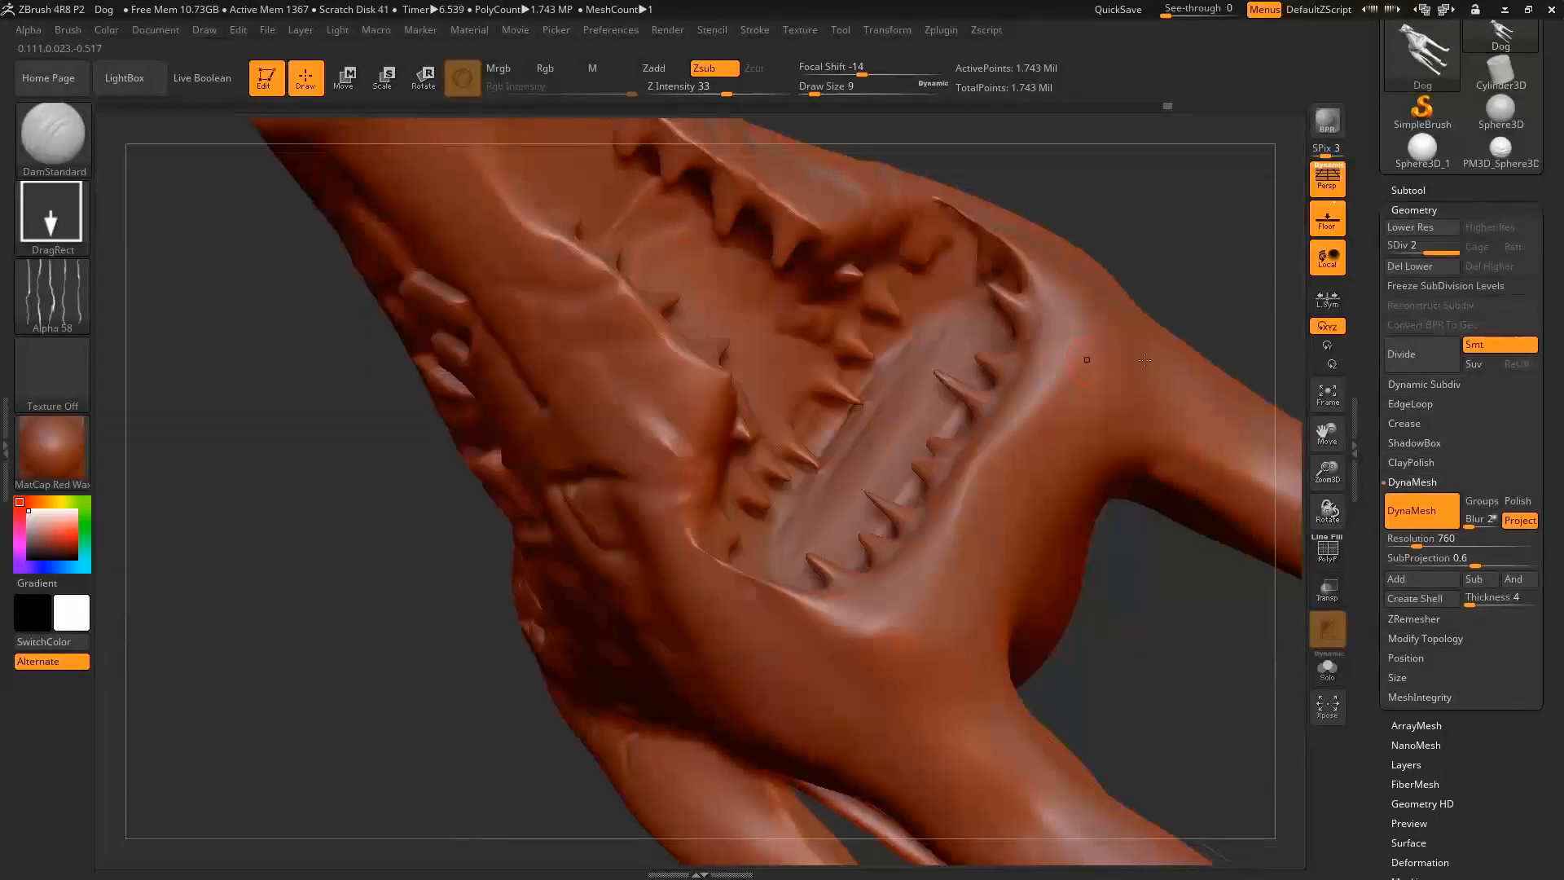
drag(1238, 238, 795, 285)
shift+drag(625, 496, 580, 509)
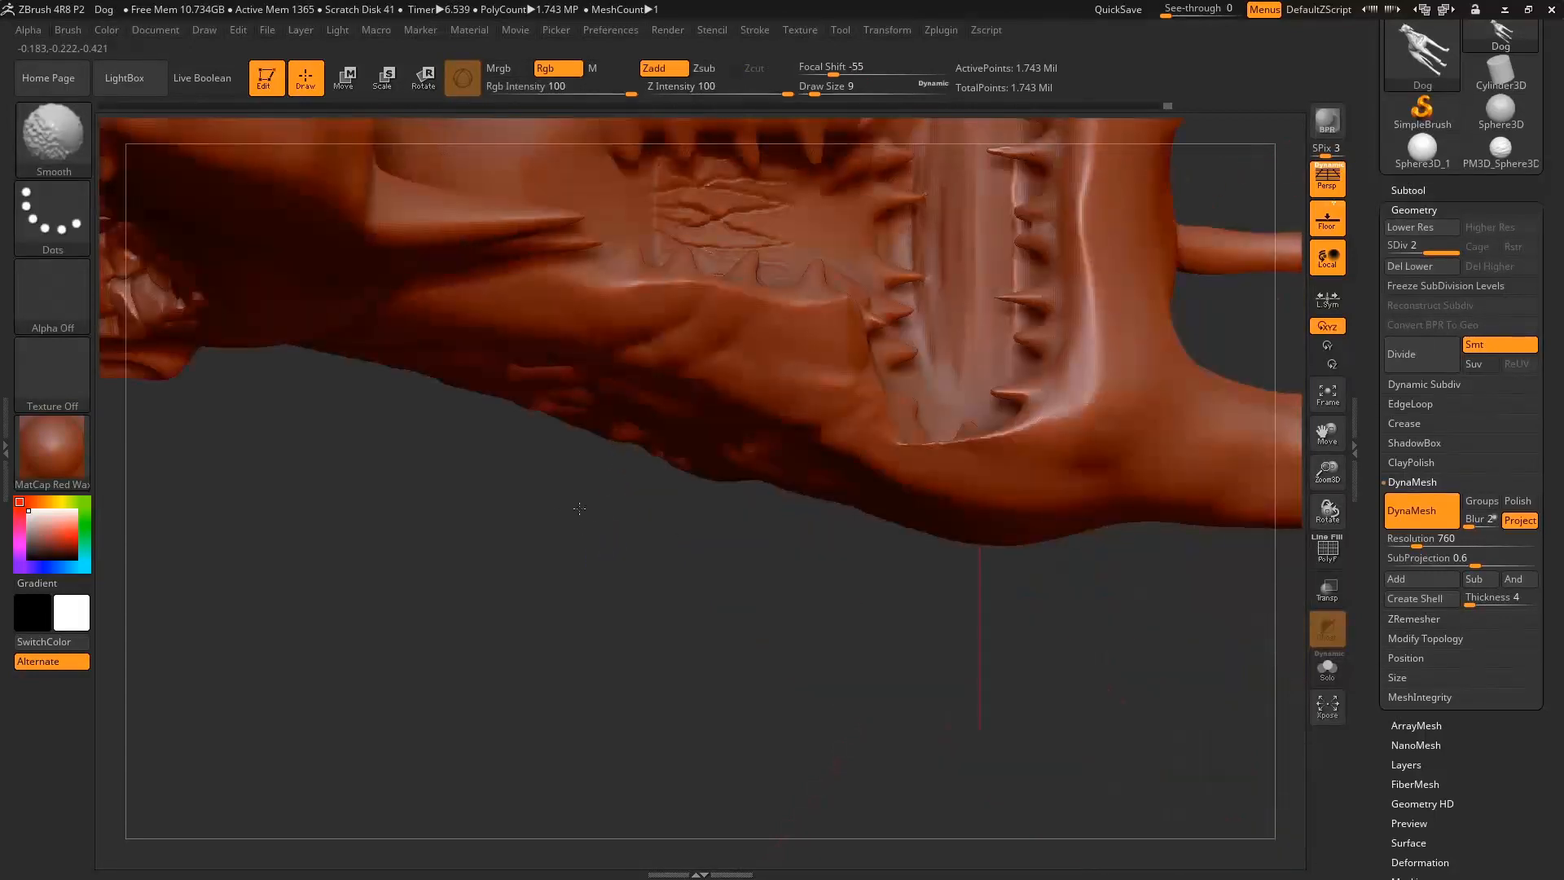
Stamp the Alpha 58 vein pattern higher up the throat between the jaw fangs.
mouse_move(790, 598)
mouse_down()
mouse_move(577, 537)
mouse_move(600, 487)
mouse_up()
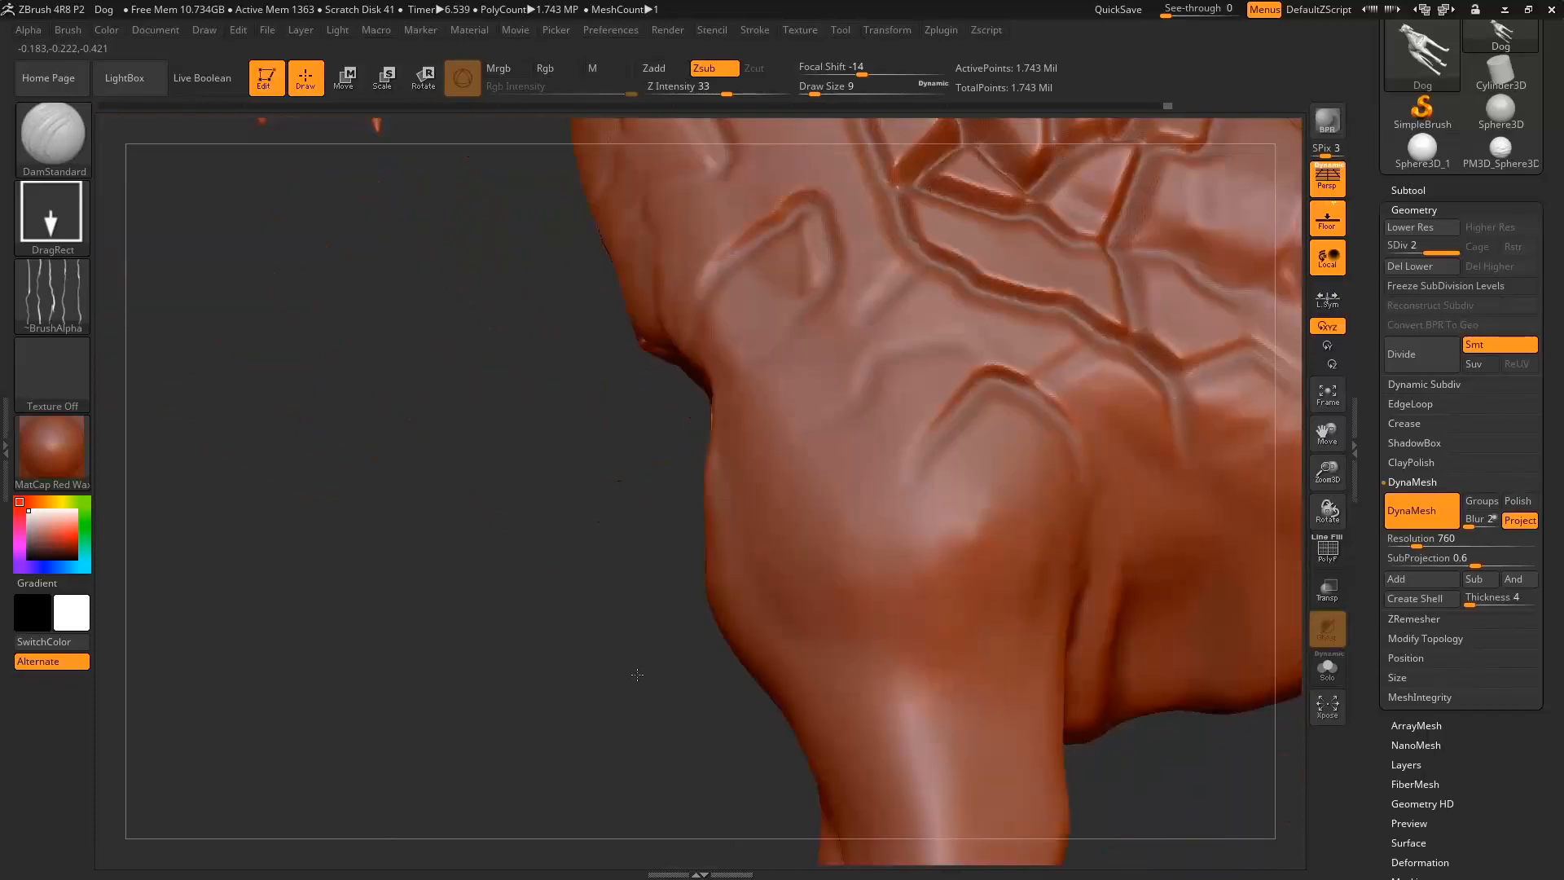
key(shift)
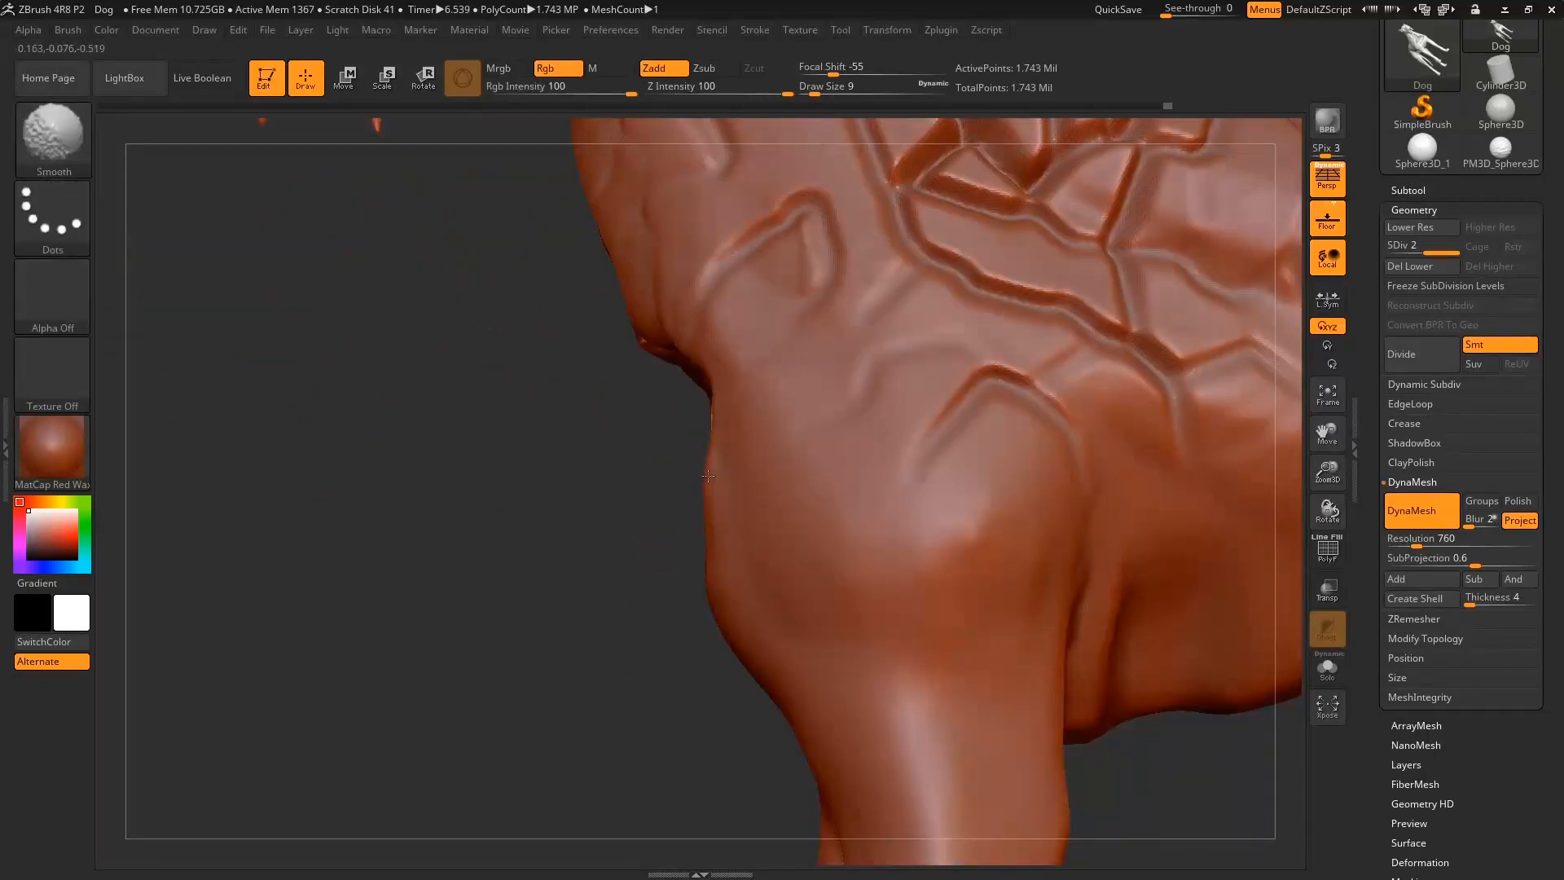
mouse_move(708, 476)
mouse_down()
mouse_move(921, 469)
mouse_move(614, 453)
mouse_up()
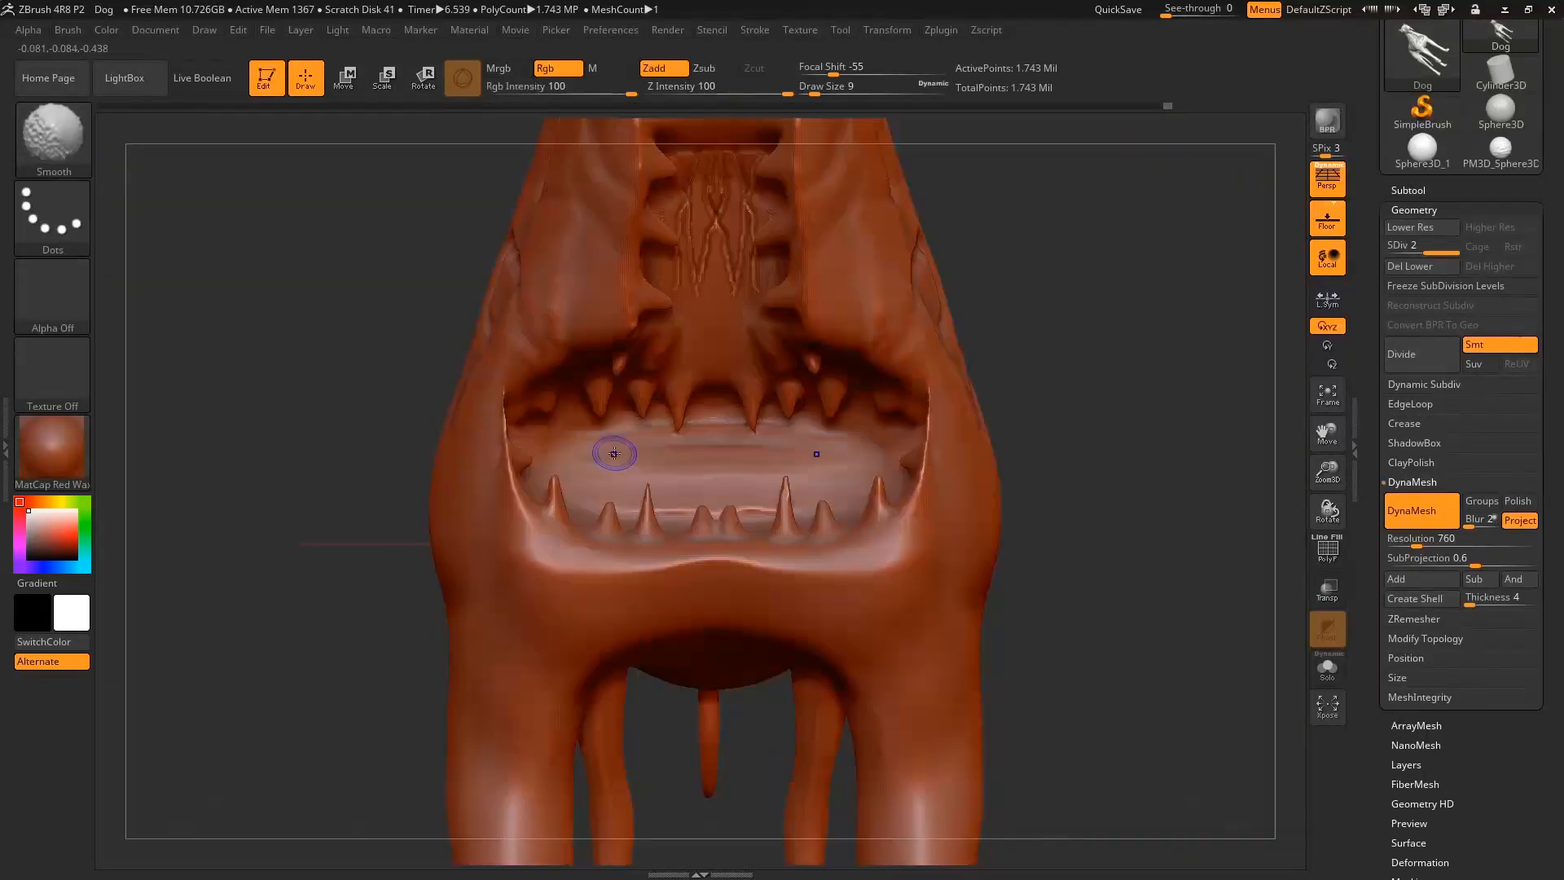
alt+drag(1010, 218, 1083, 424)
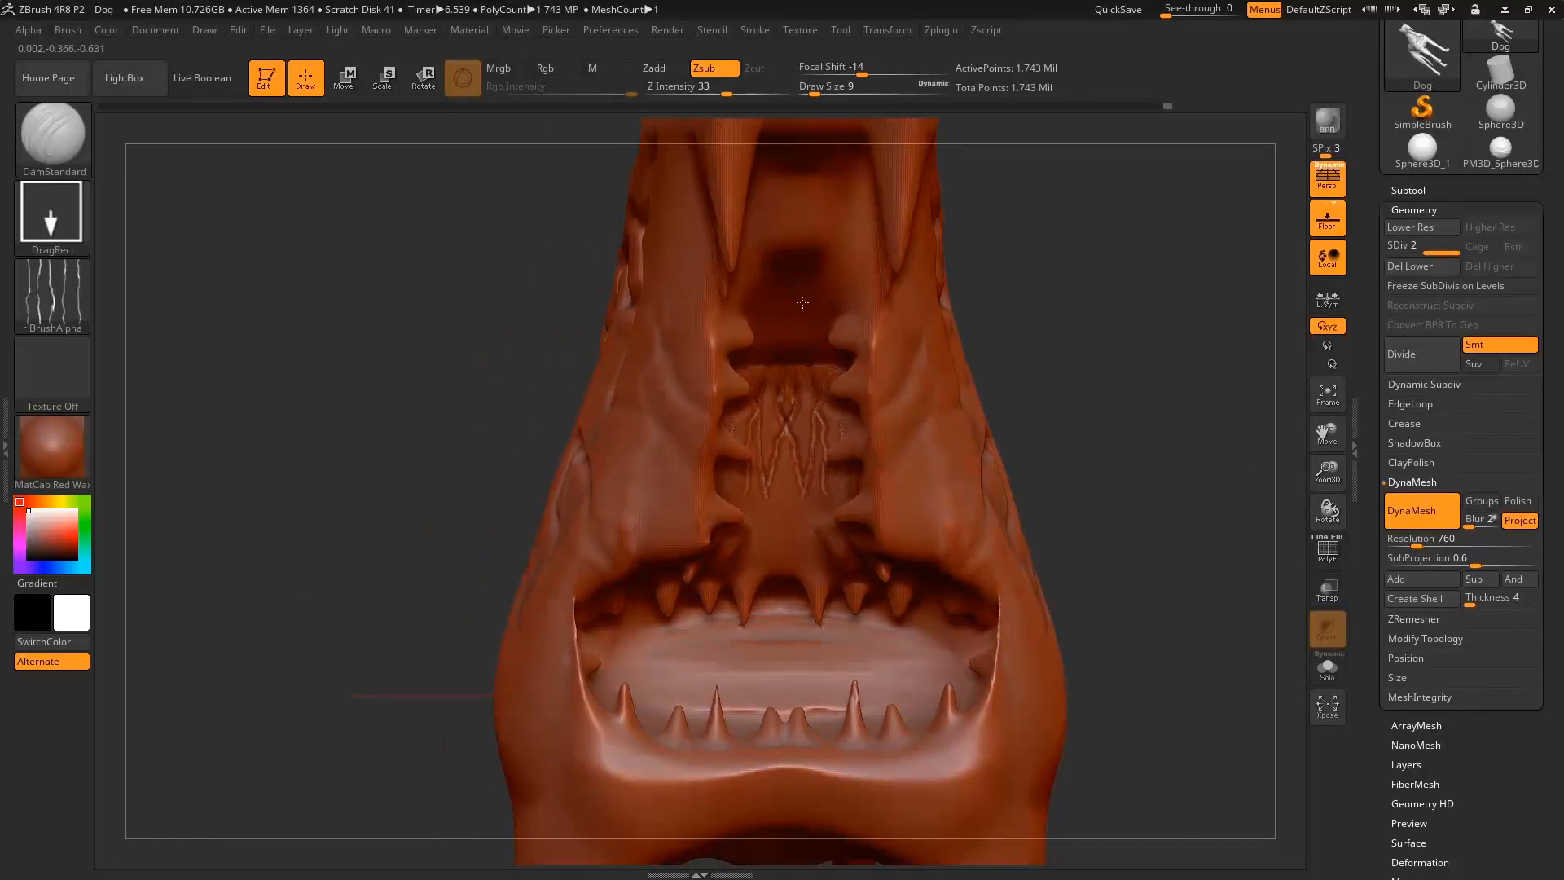
drag(799, 399, 805, 420)
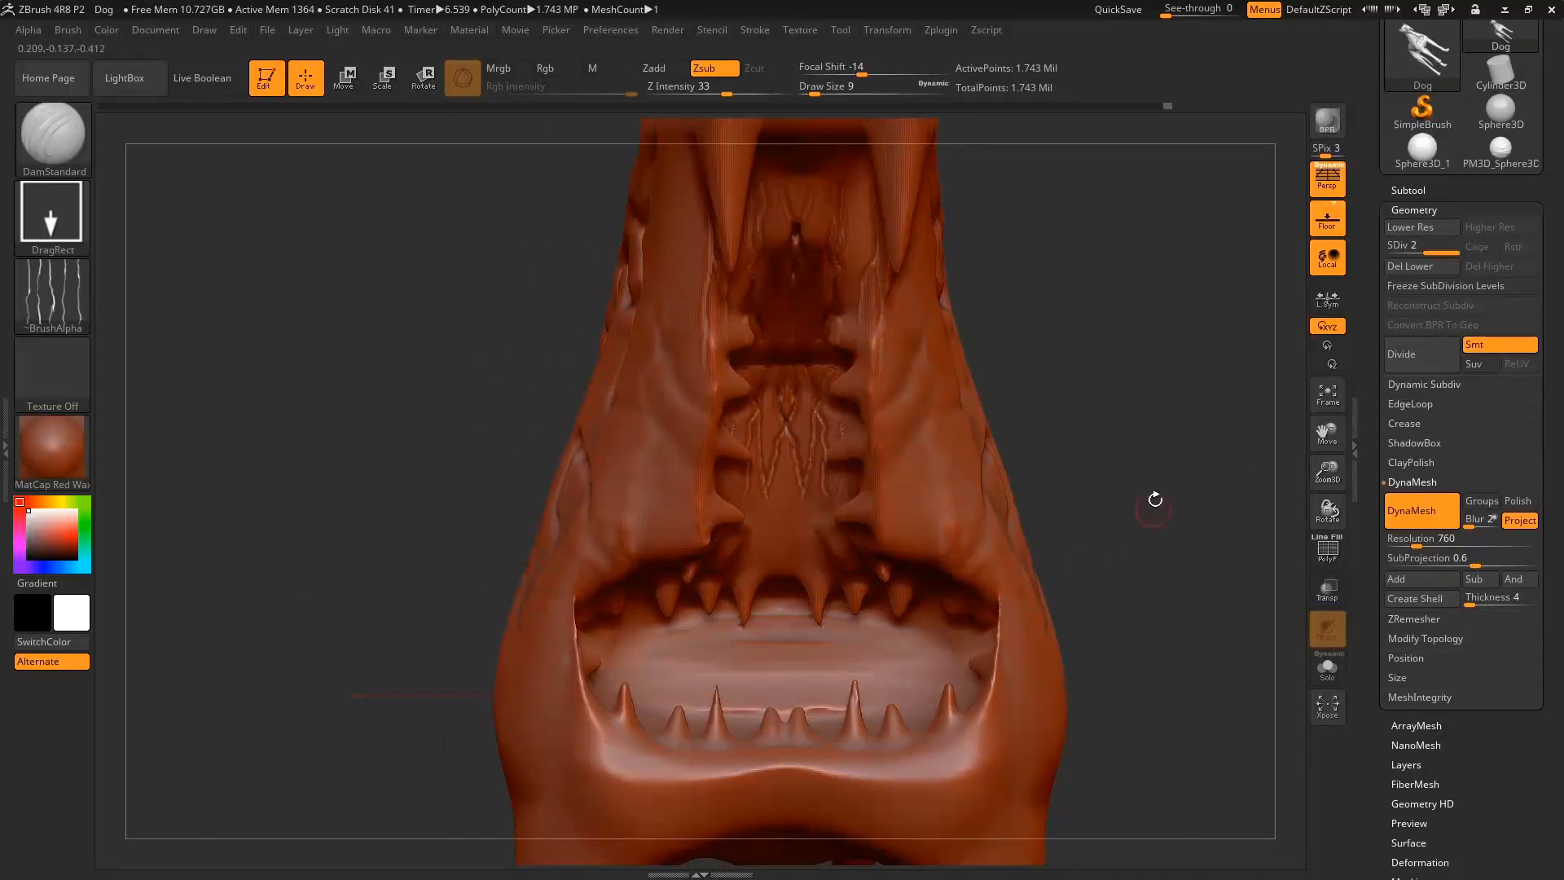
Stamp the Alpha 58 vein pattern across the inner surface of the chest mouth behind the teeth.
mouse_move(1156, 499)
mouse_down()
mouse_move(1222, 554)
mouse_move(1194, 562)
mouse_up()
mouse_move(668, 586)
shift+mouse_down()
mouse_move(653, 623)
mouse_move(680, 595)
shift+mouse_up()
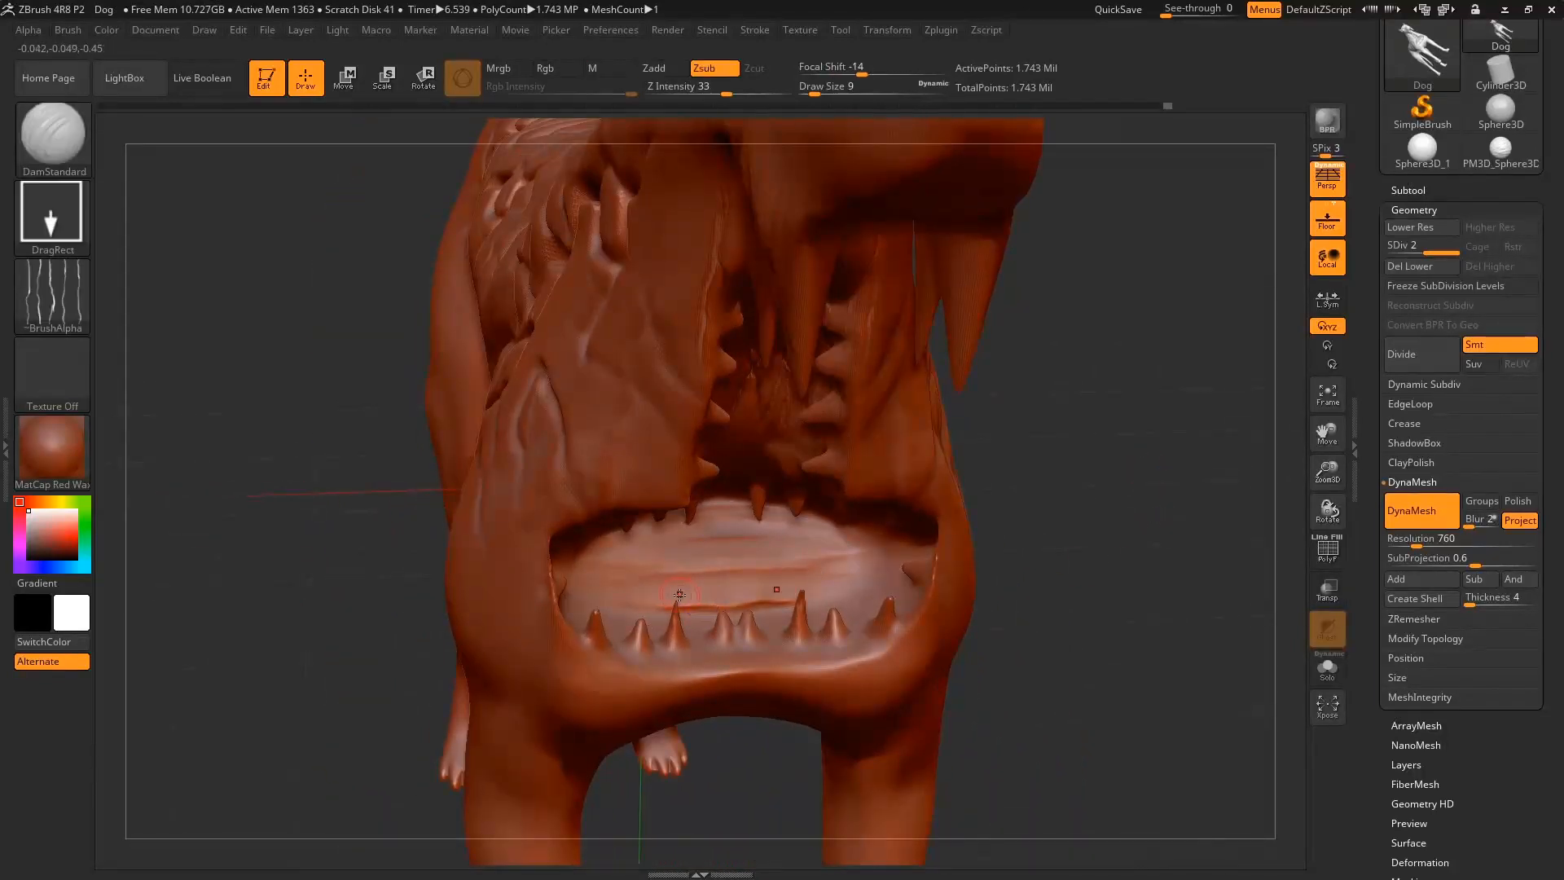
mouse_move(854, 642)
mouse_down()
mouse_move(903, 602)
mouse_move(779, 599)
mouse_up()
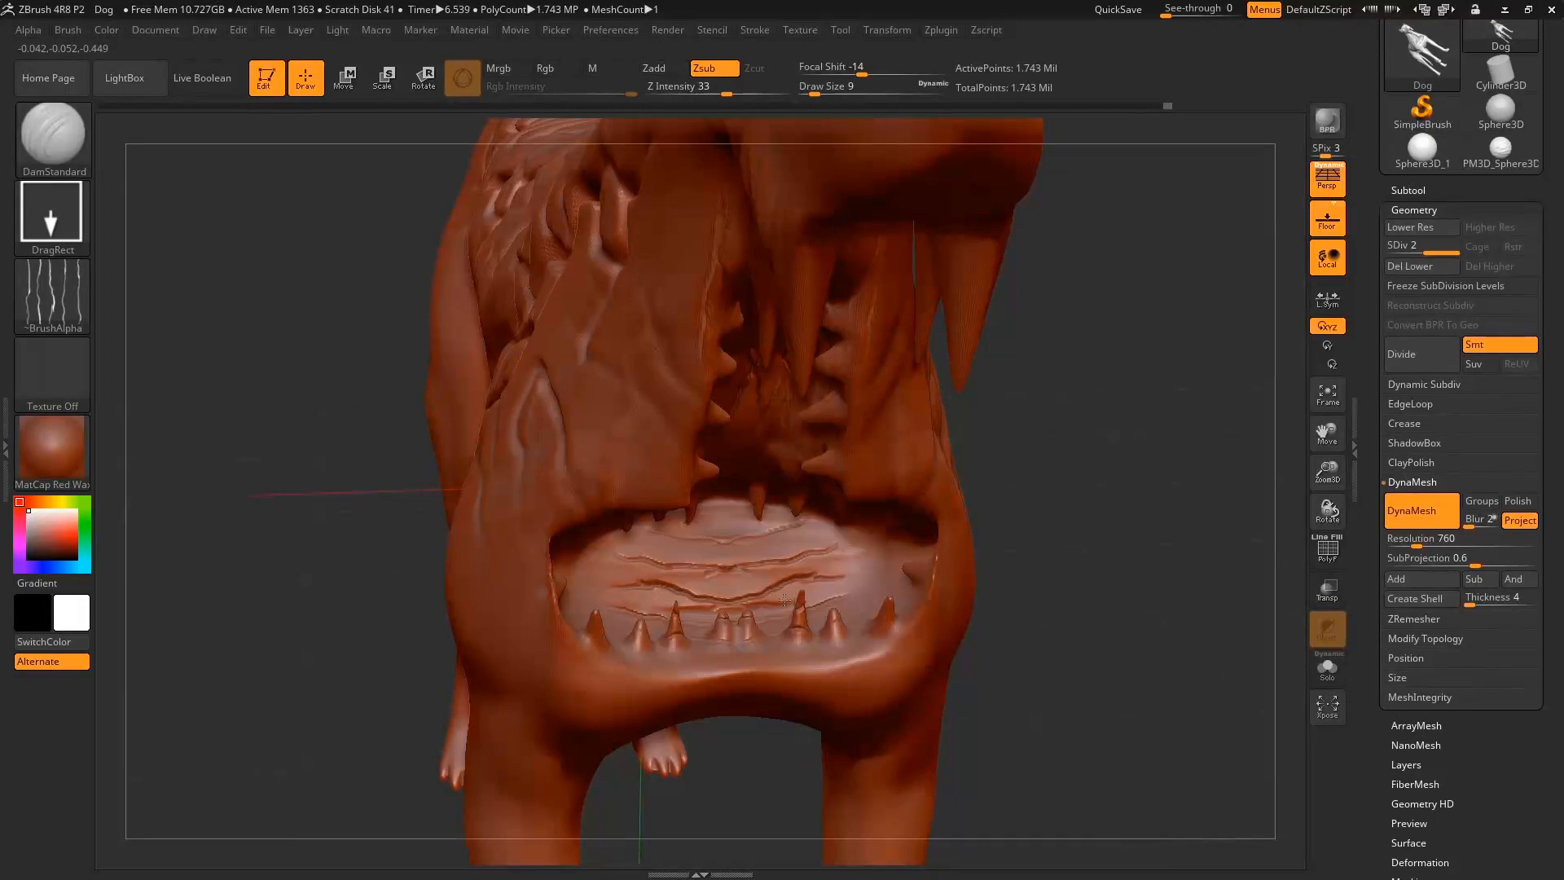
Examine the stamped skin detail along the dog's side and over the whole body from the front.
drag(1084, 509, 1240, 447)
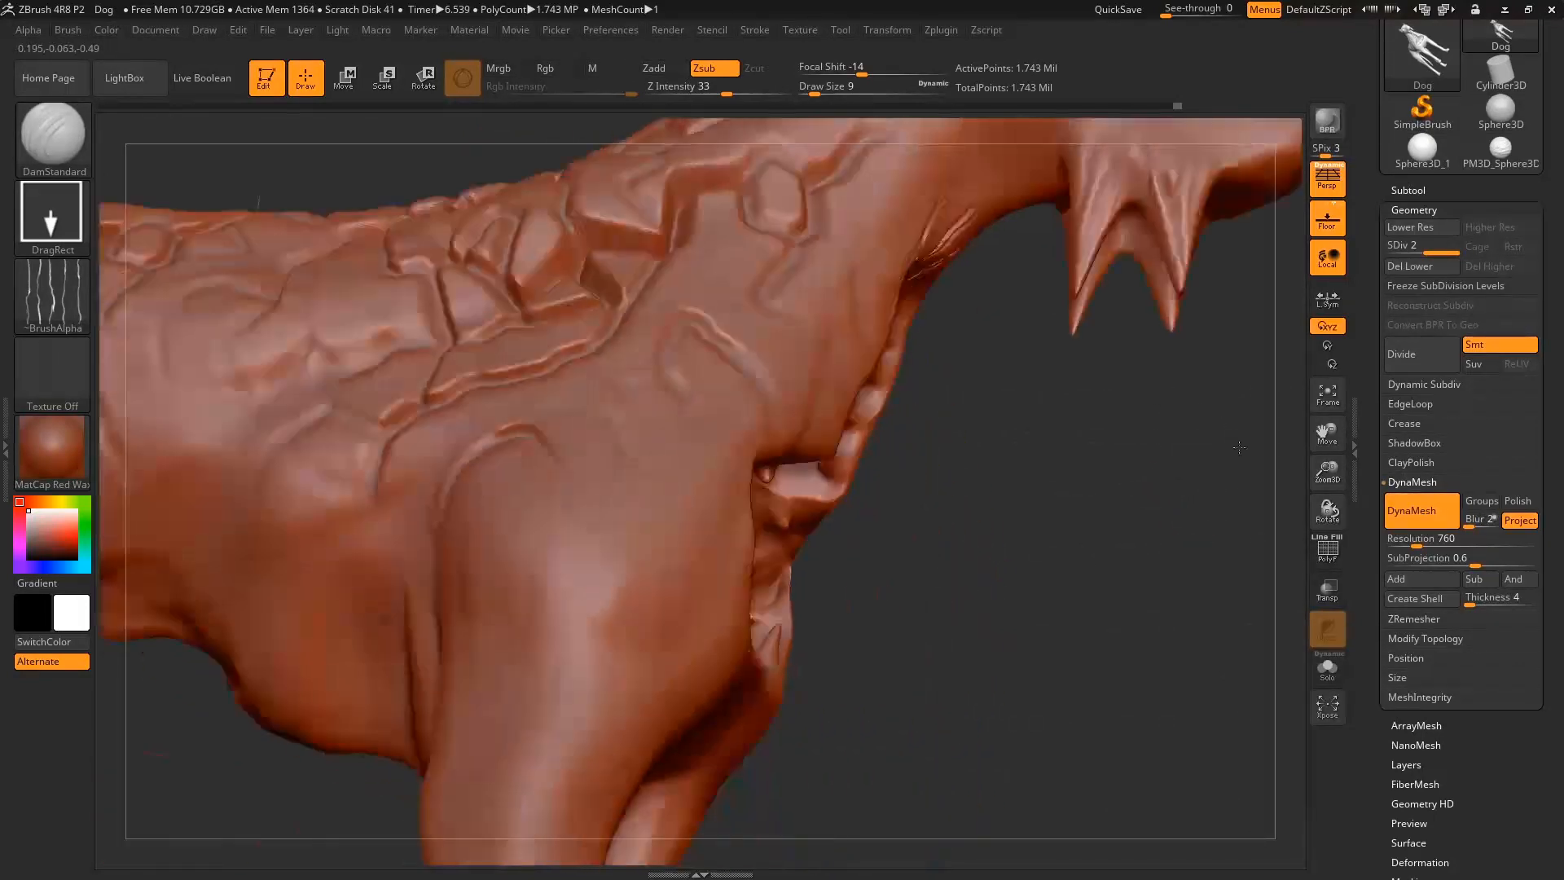
mouse_move(1239, 447)
ctrl+right_down()
mouse_move(999, 556)
mouse_move(1060, 489)
ctrl+right_up()
mouse_move(326, 664)
alt+right_down()
mouse_move(524, 709)
mouse_move(628, 651)
mouse_move(484, 689)
mouse_move(366, 664)
mouse_move(521, 632)
mouse_move(1040, 430)
mouse_move(1029, 450)
mouse_move(1012, 441)
alt+right_up()
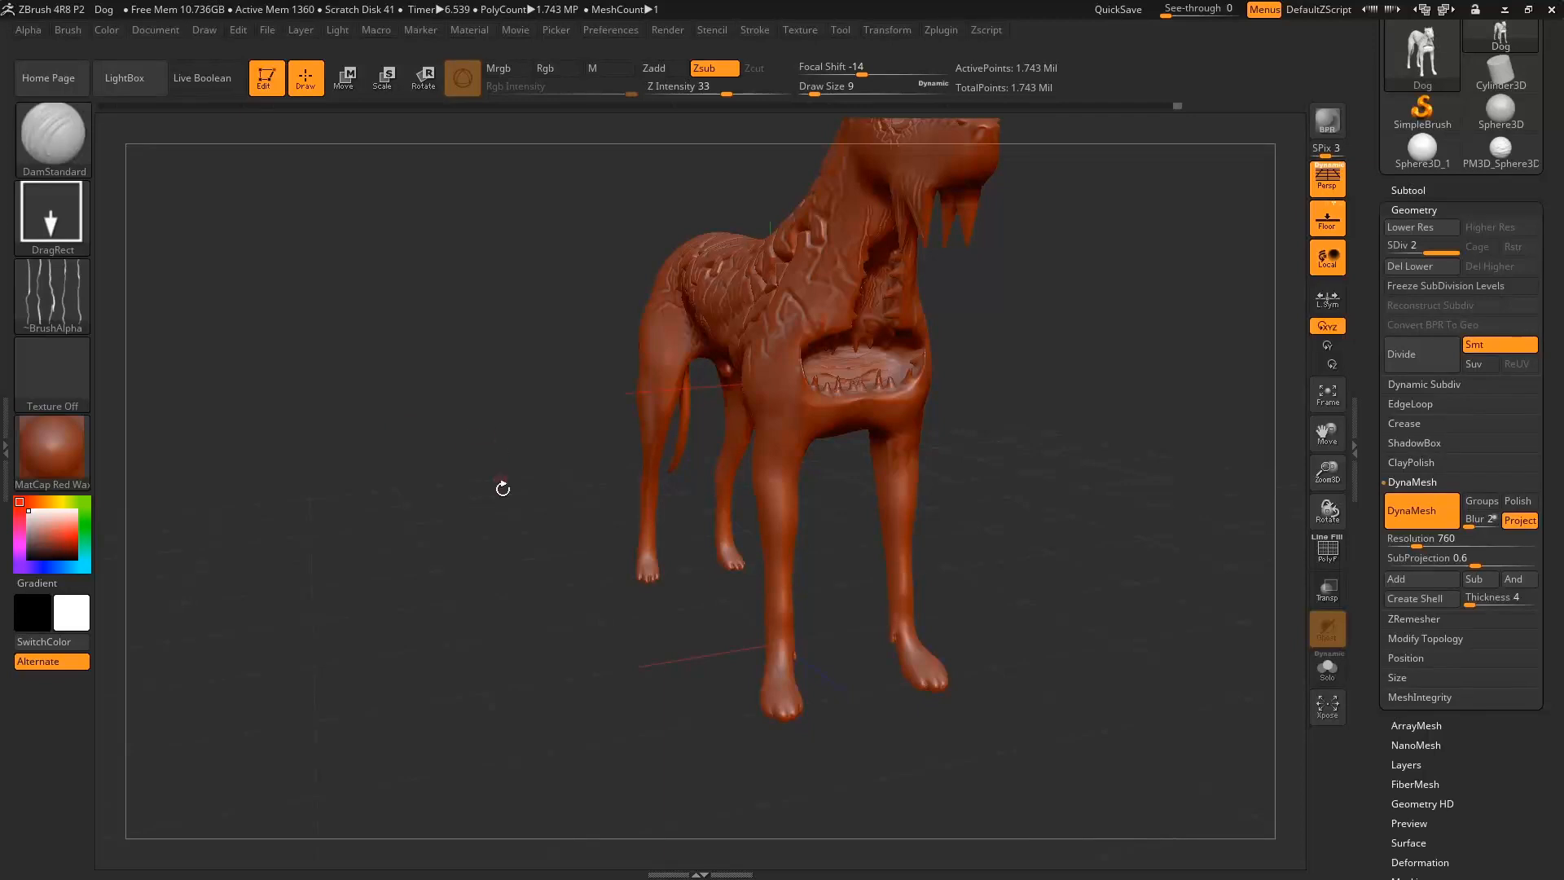
drag(463, 399, 534, 405)
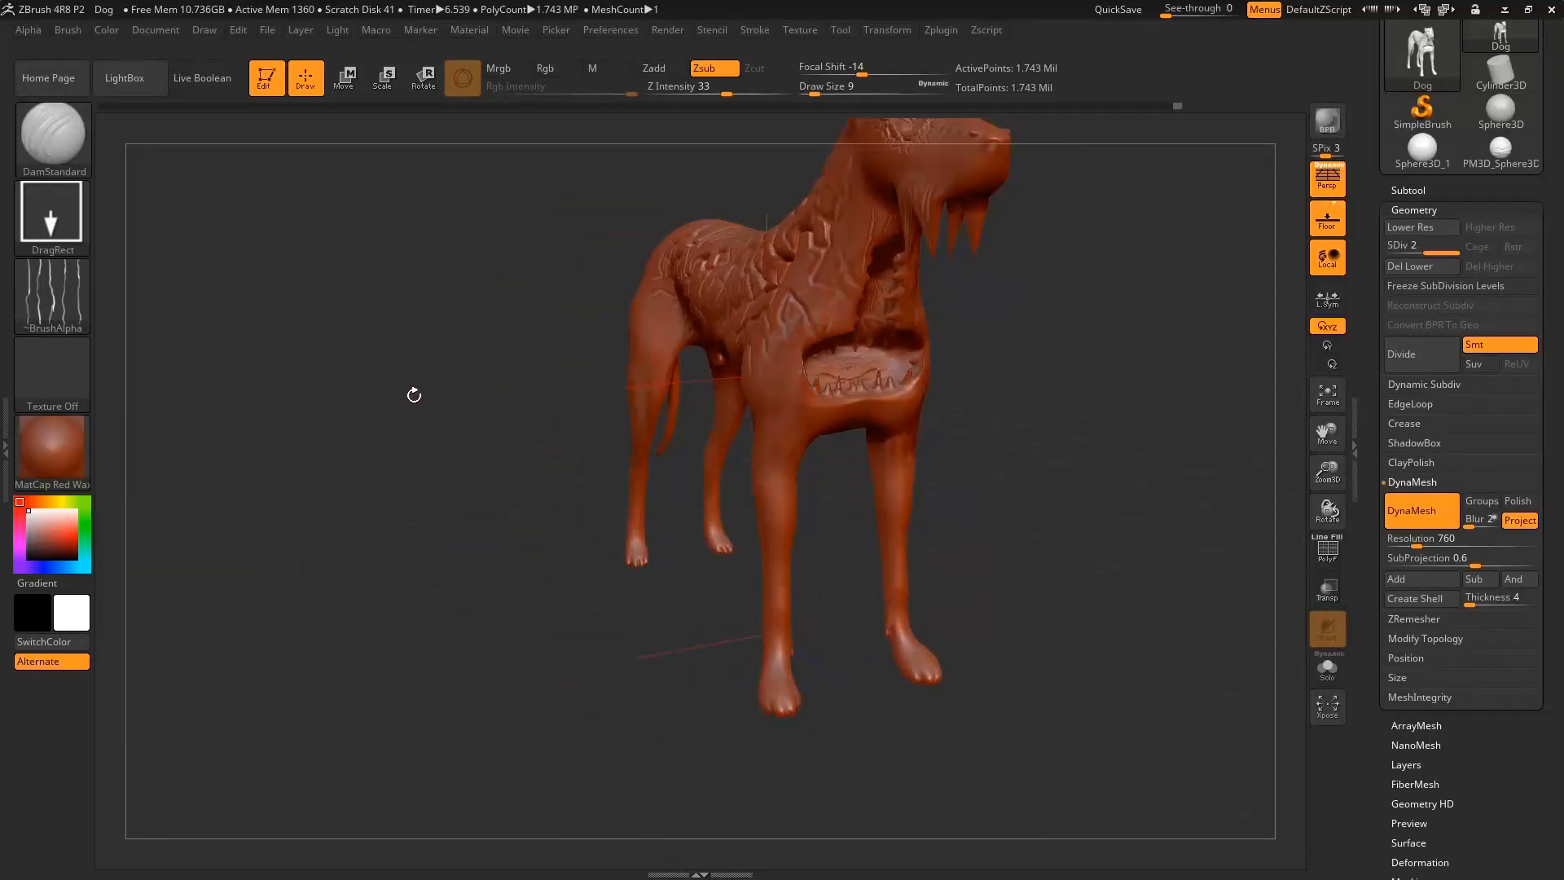